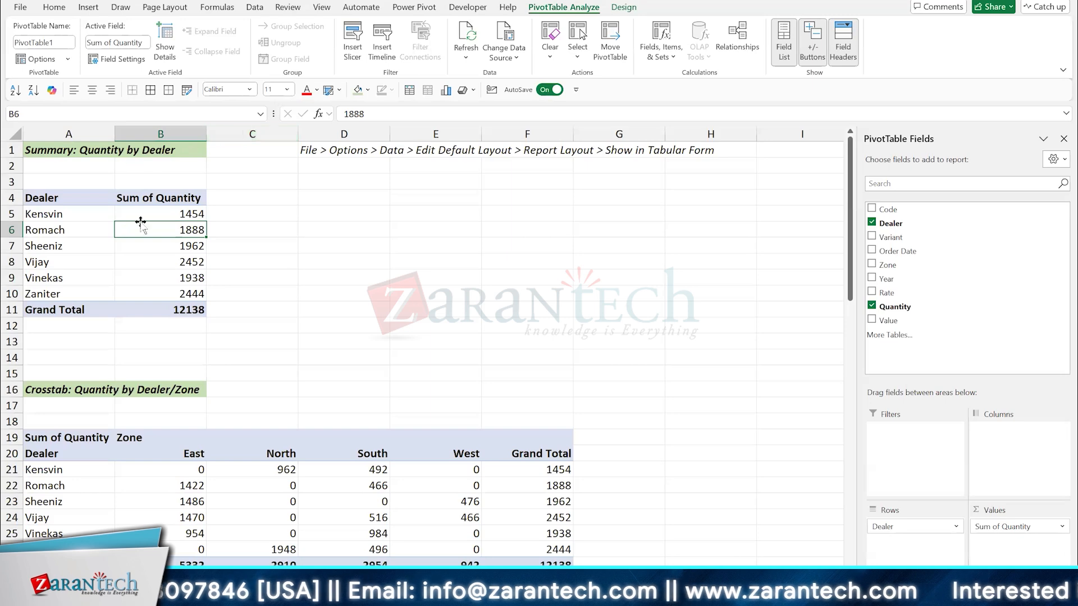
Step: Turn off Generate GetPivotData for the dealer summary pivot and test a reference to B6 from cell C6, then cancel it
{"action": "left_click", "coordinate": [67, 59]}
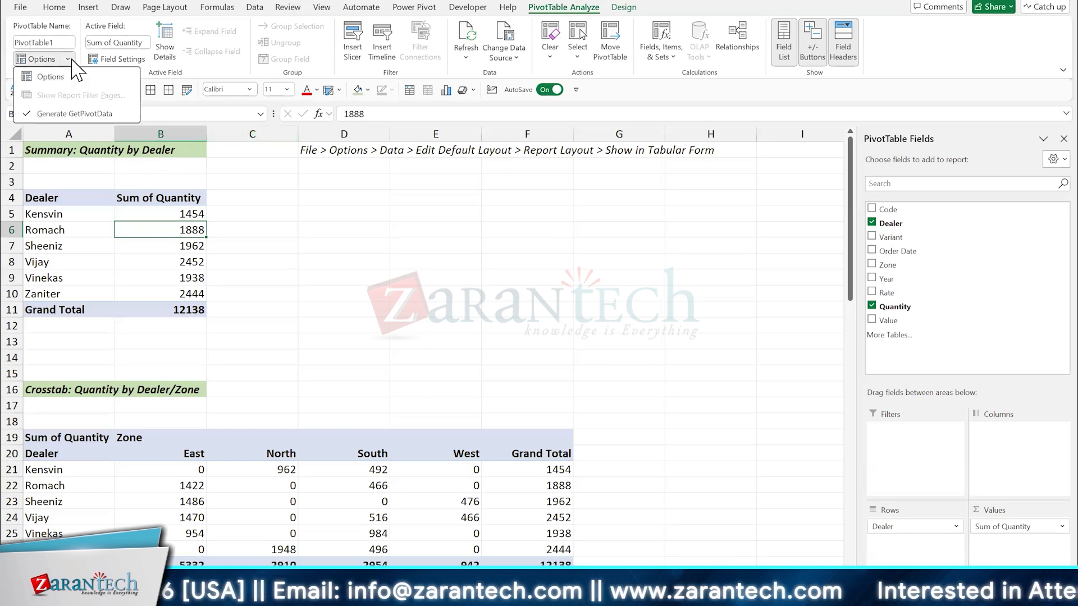
{"action": "left_click", "coordinate": [61, 115]}
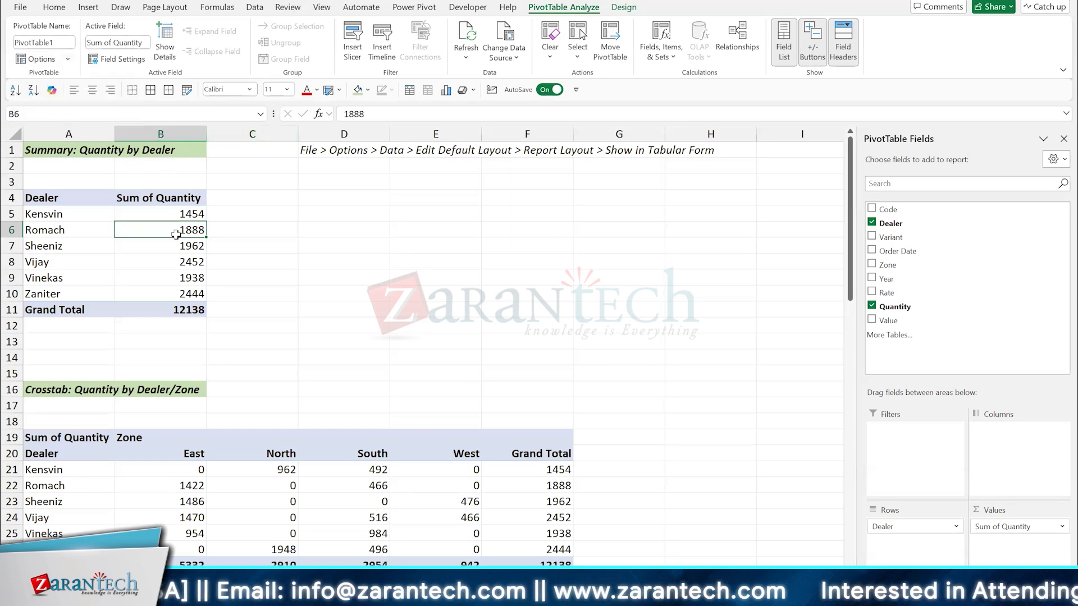
{"action": "left_click", "coordinate": [236, 230]}
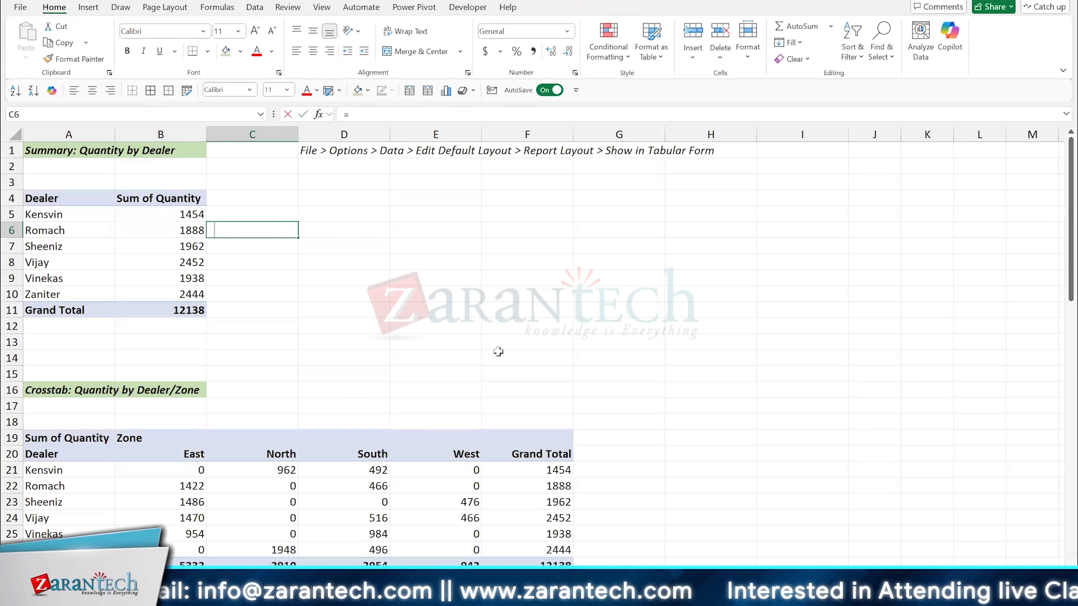
{"action": "type", "text": "="}
{"action": "key", "text": "Left"}
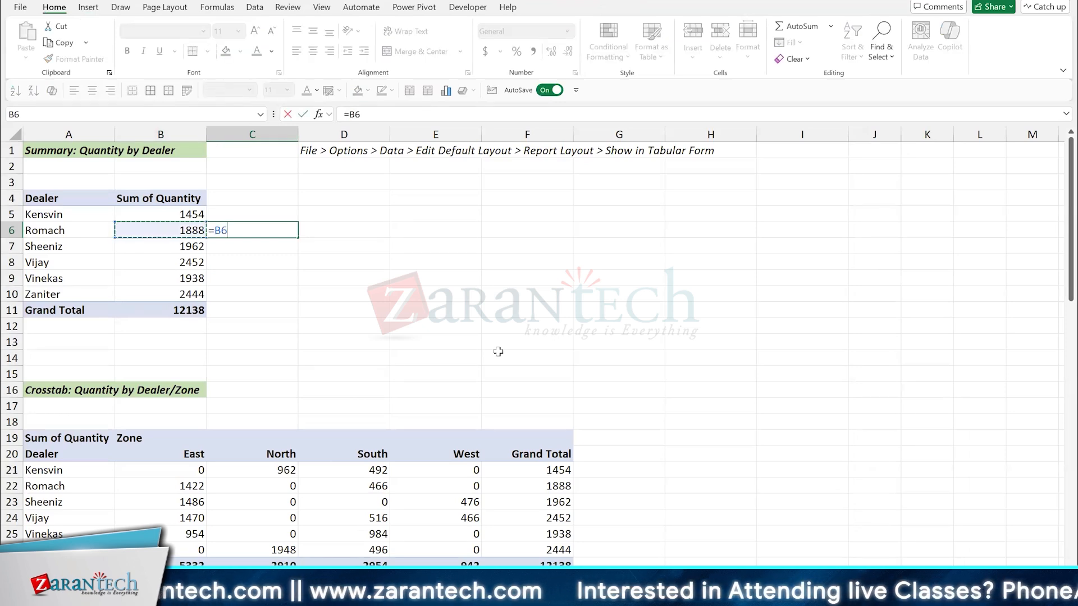
{"action": "key", "text": "Escape"}
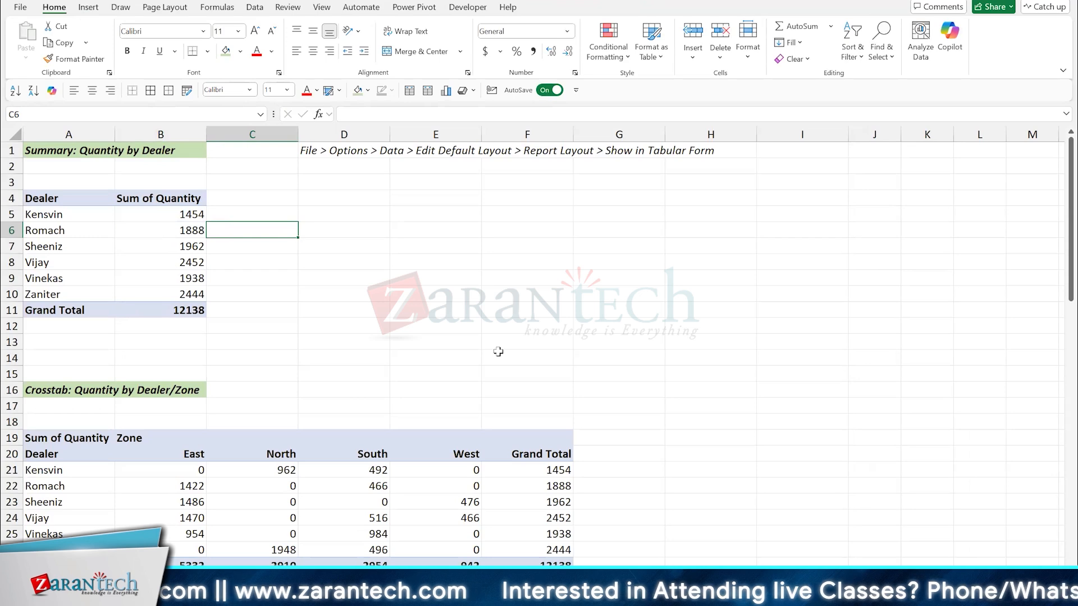
Step: Hide all subtotals in the Dealer/Variant hierarchy pivot
{"action": "left_click", "coordinate": [152, 232]}
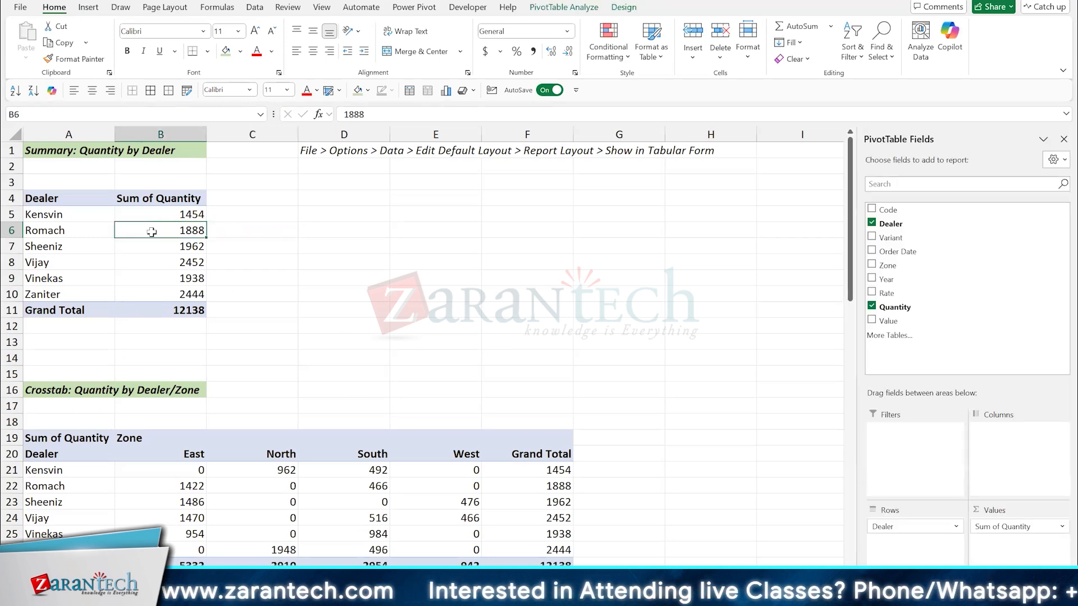
{"action": "scroll", "coordinate": [321, 440], "scroll_direction": "down", "scroll_amount": 12}
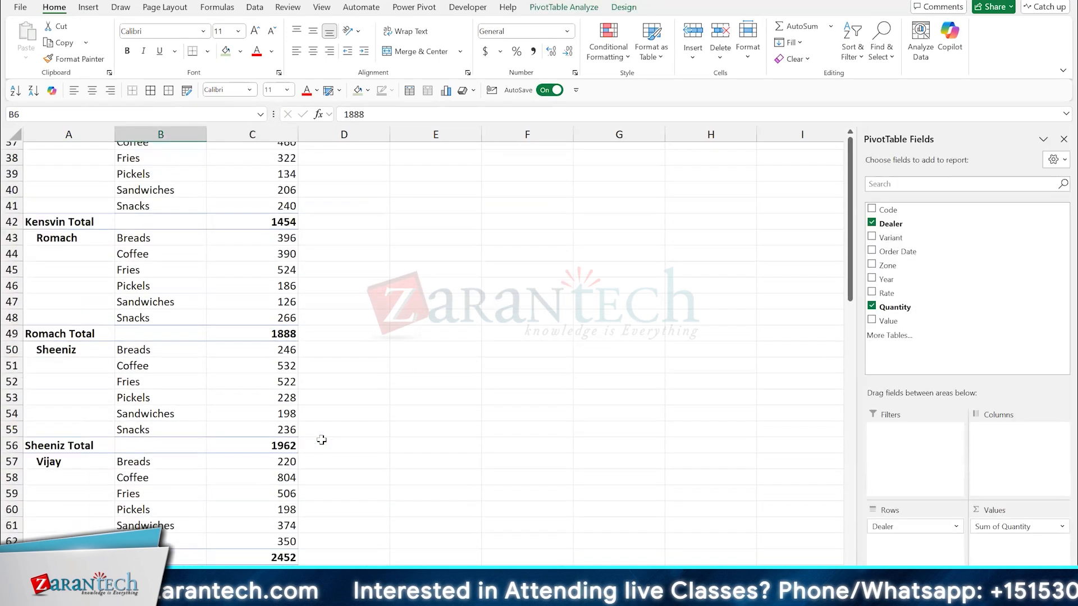
{"action": "scroll", "coordinate": [322, 440], "scroll_direction": "down", "scroll_amount": 3}
{"action": "scroll", "coordinate": [247, 269], "scroll_direction": "up", "scroll_amount": 3}
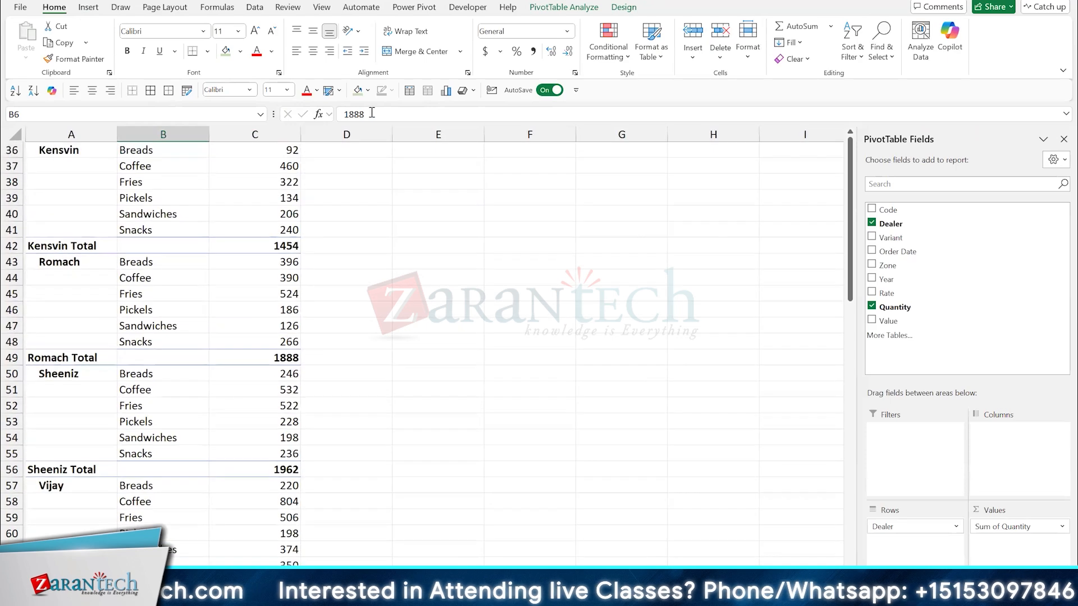
{"action": "scroll", "coordinate": [371, 112], "scroll_direction": "up", "scroll_amount": 2}
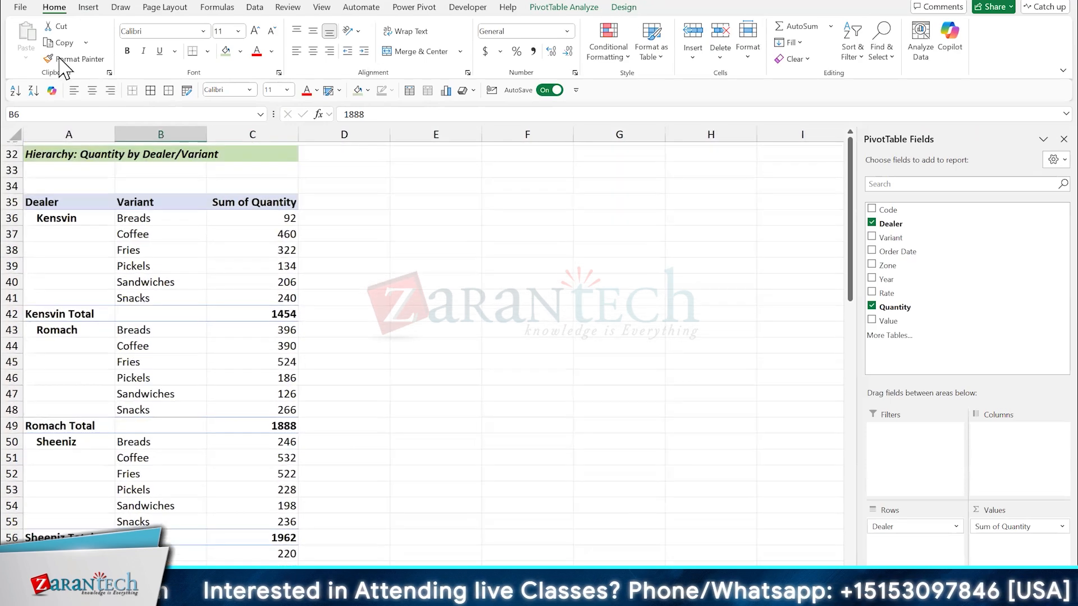
{"action": "left_click", "coordinate": [264, 266]}
{"action": "left_click", "coordinate": [623, 7]}
{"action": "left_click", "coordinate": [30, 42]}
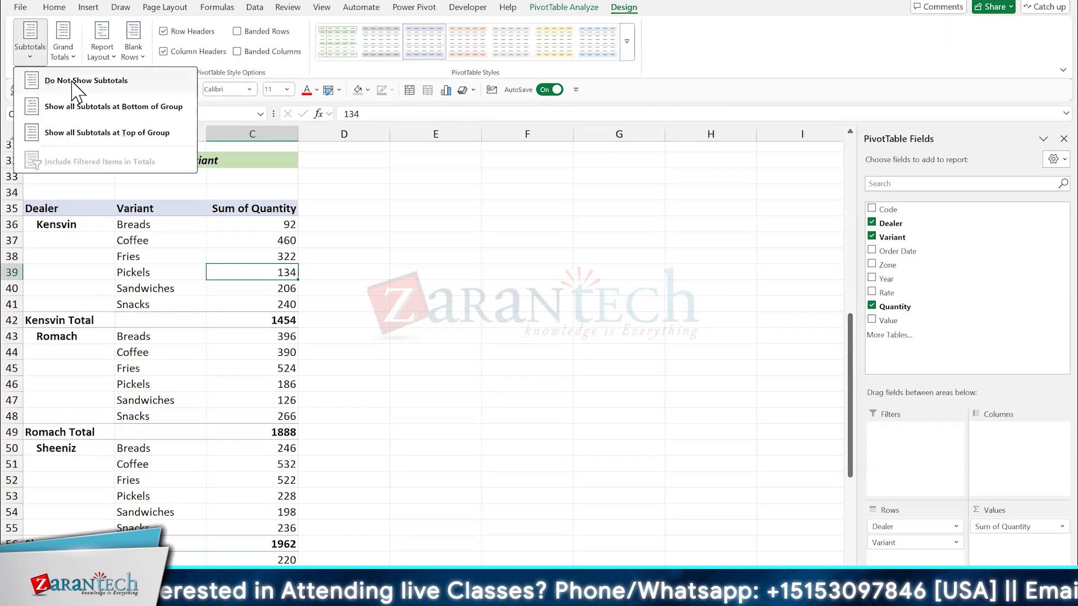
{"action": "left_click", "coordinate": [73, 83]}
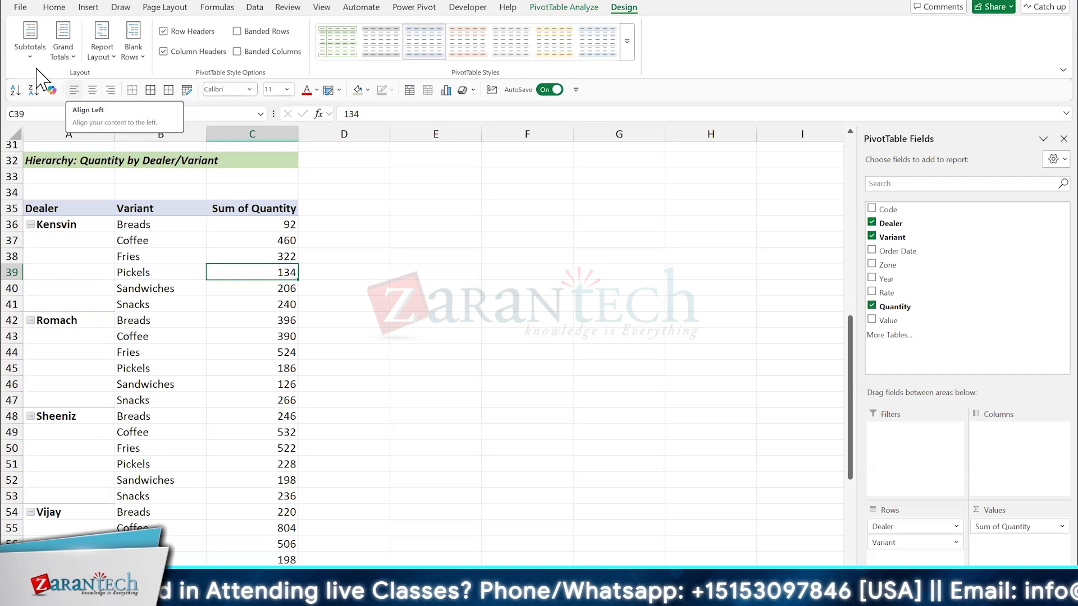
Step: Show all subtotals at the bottom of each group in the Dealer/Variant hierarchy pivot
{"action": "left_click", "coordinate": [28, 45]}
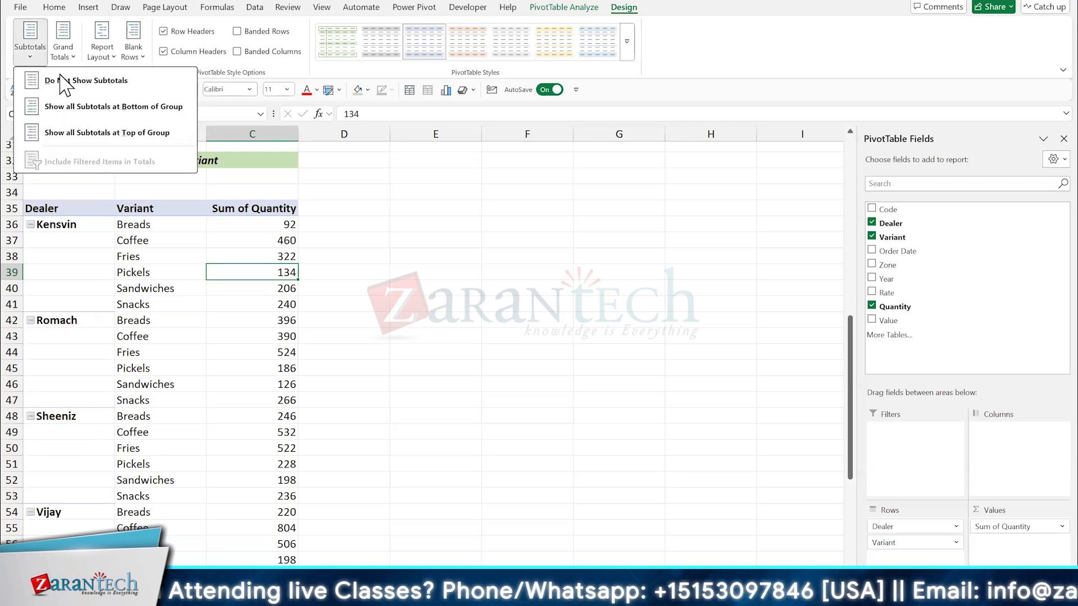
{"action": "left_click", "coordinate": [94, 108]}
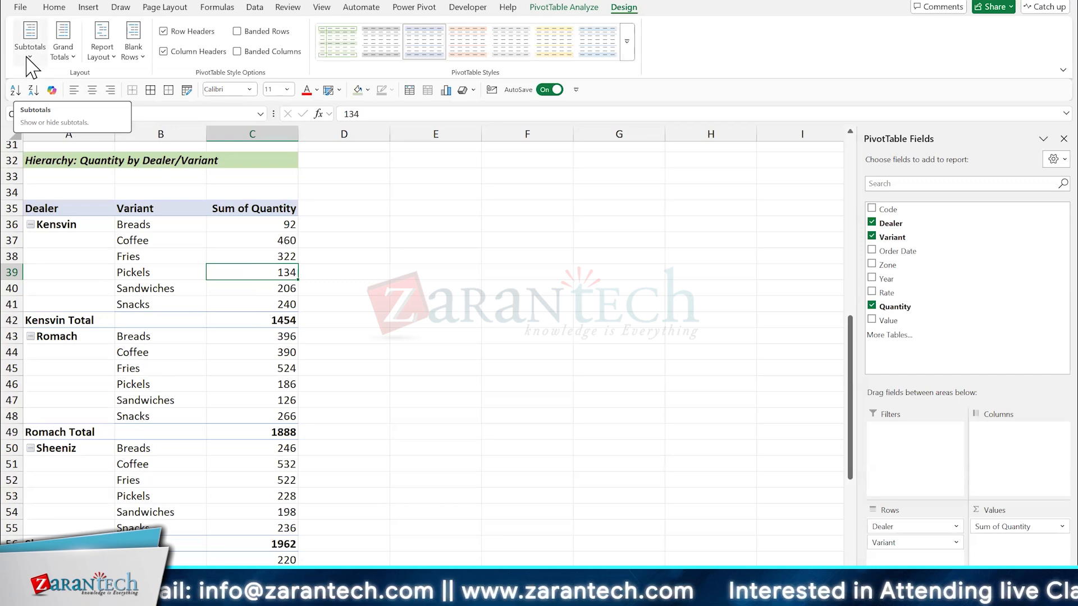
{"action": "left_click", "coordinate": [243, 255]}
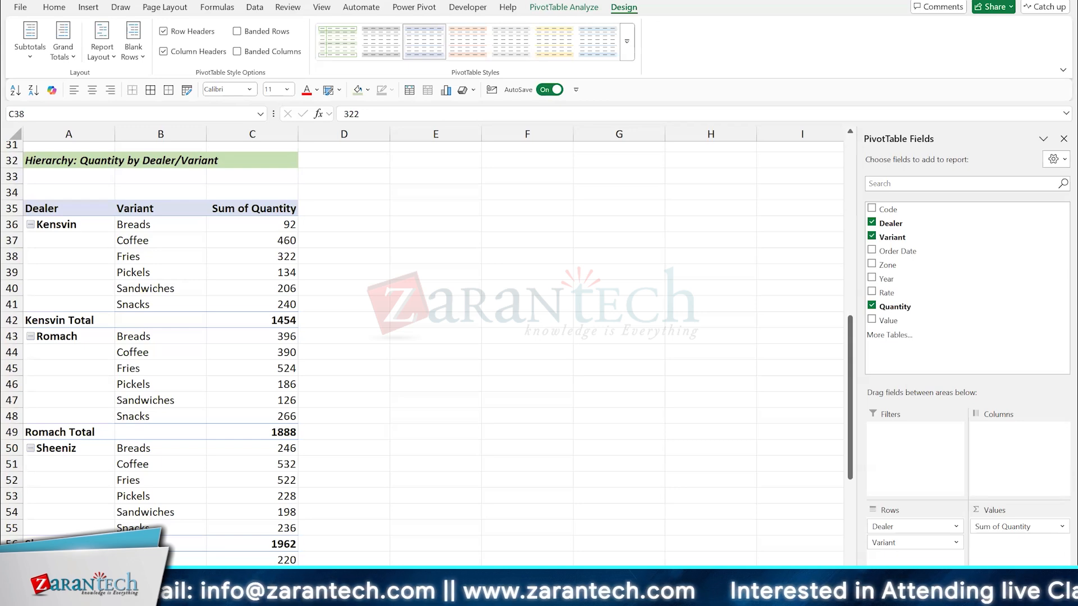
{"action": "left_click", "coordinate": [222, 381]}
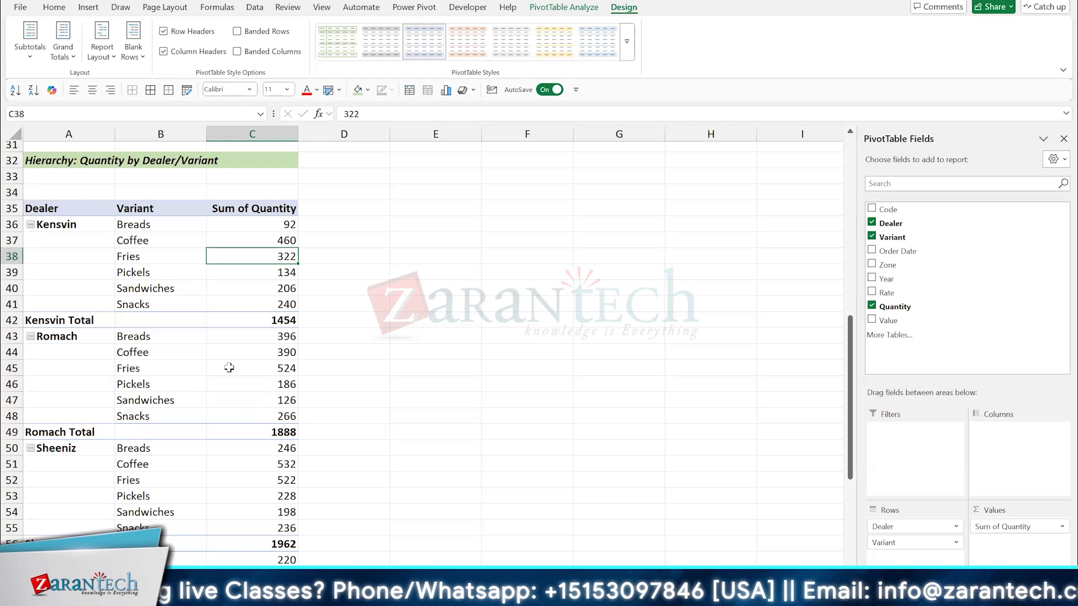
{"action": "left_click", "coordinate": [229, 368]}
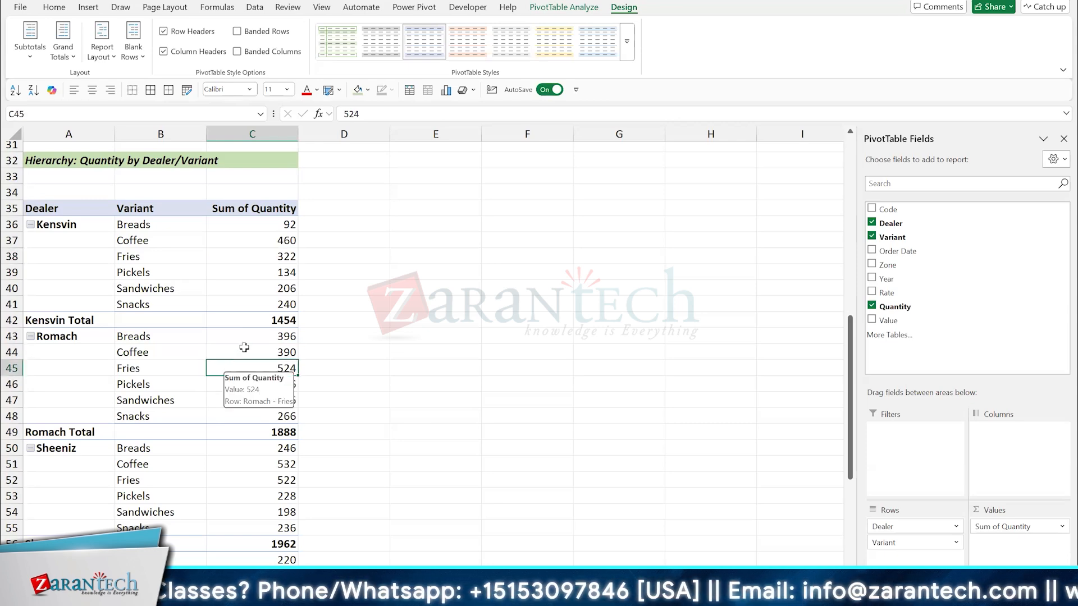
{"action": "left_click", "coordinate": [244, 349]}
{"action": "left_click", "coordinate": [225, 369]}
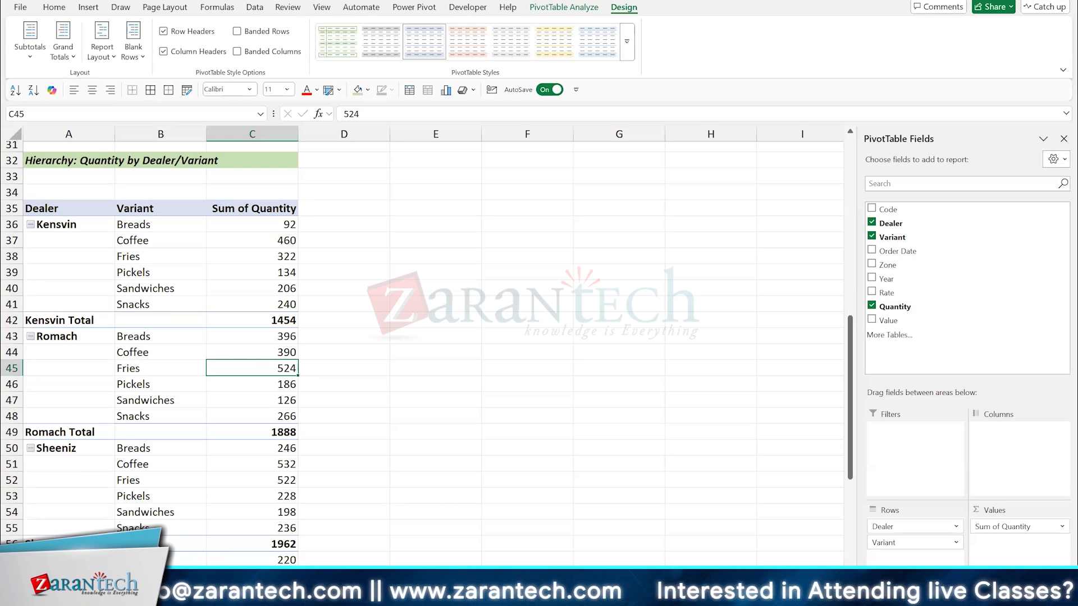
Step: Move the Attributes list in M22:M29 of the Pivot Source sheet to N3 on the Vlookup, Xlookup sheet
{"action": "key", "text": "alt+Tab"}
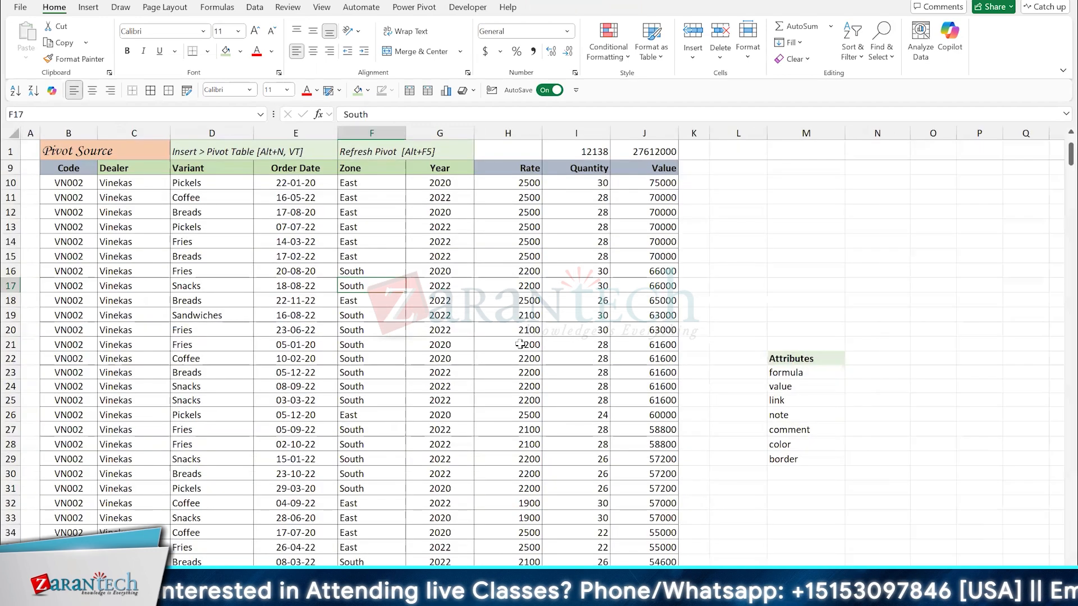
{"action": "left_click", "coordinate": [520, 344]}
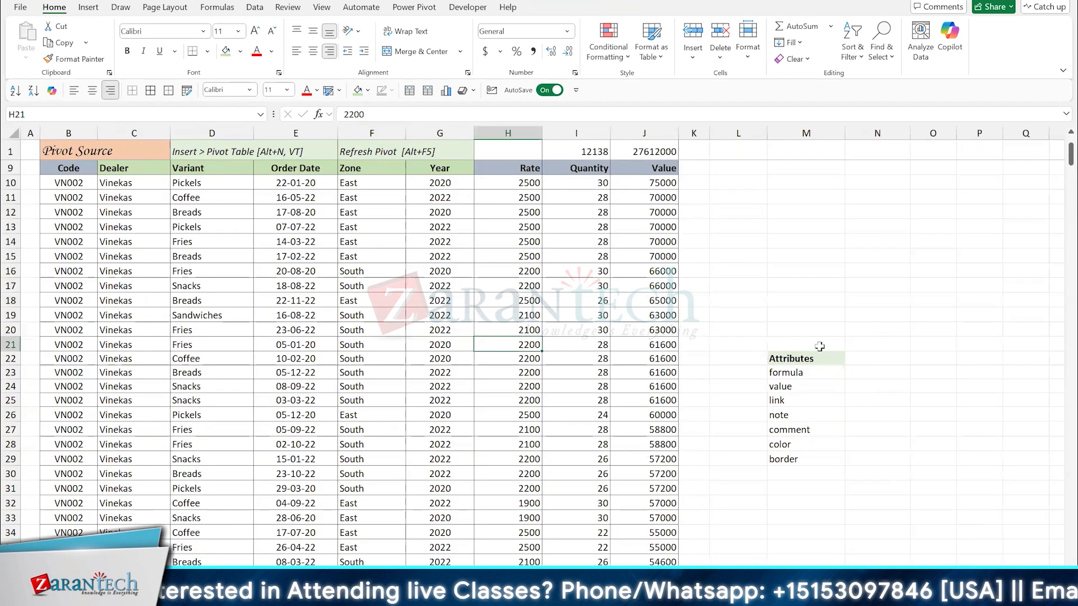
{"action": "left_click_drag", "start_coordinate": [812, 359], "coordinate": [805, 465]}
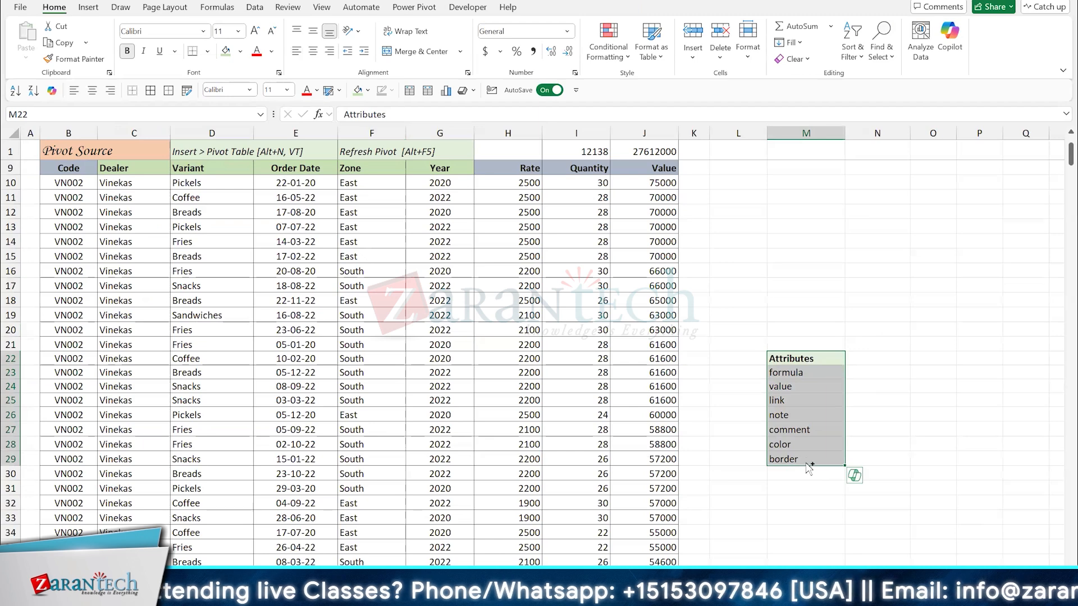
{"action": "key", "text": "ctrl+c"}
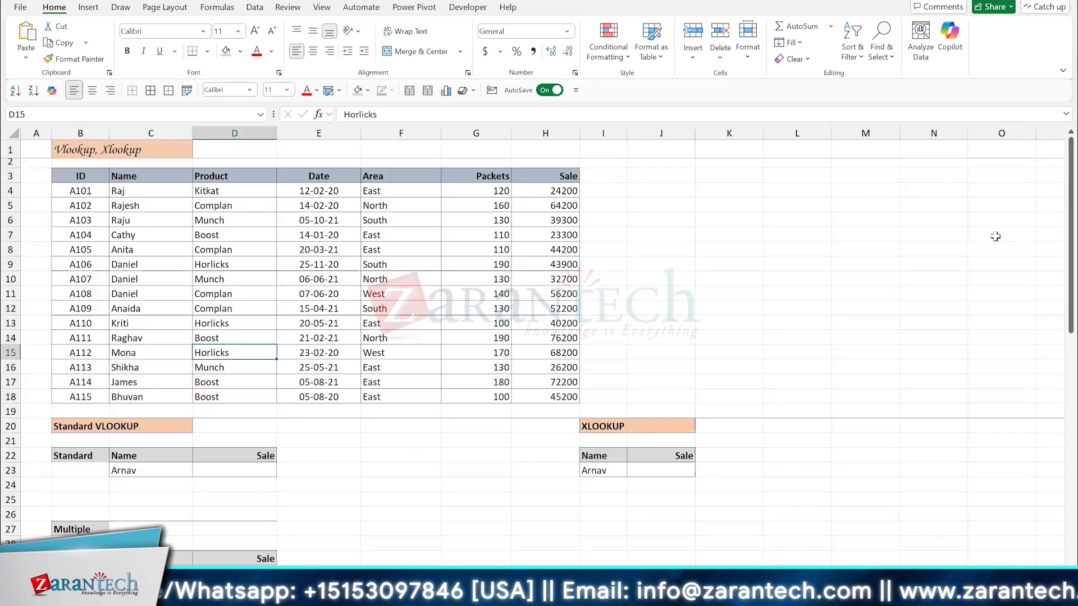
{"action": "left_click", "coordinate": [952, 177]}
{"action": "key", "text": "ctrl+v"}
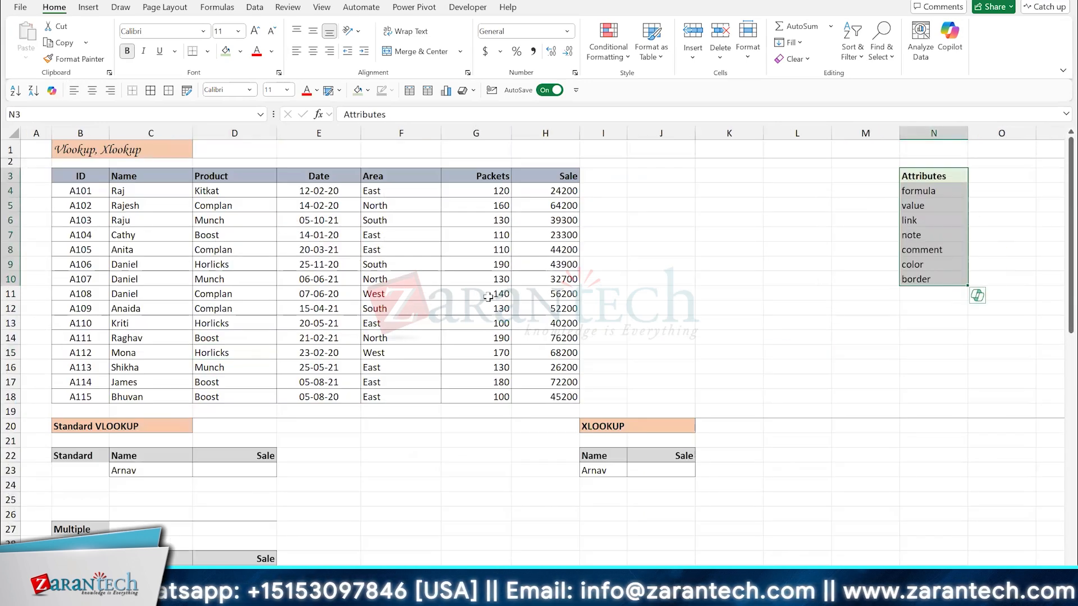
{"action": "left_click", "coordinate": [488, 296]}
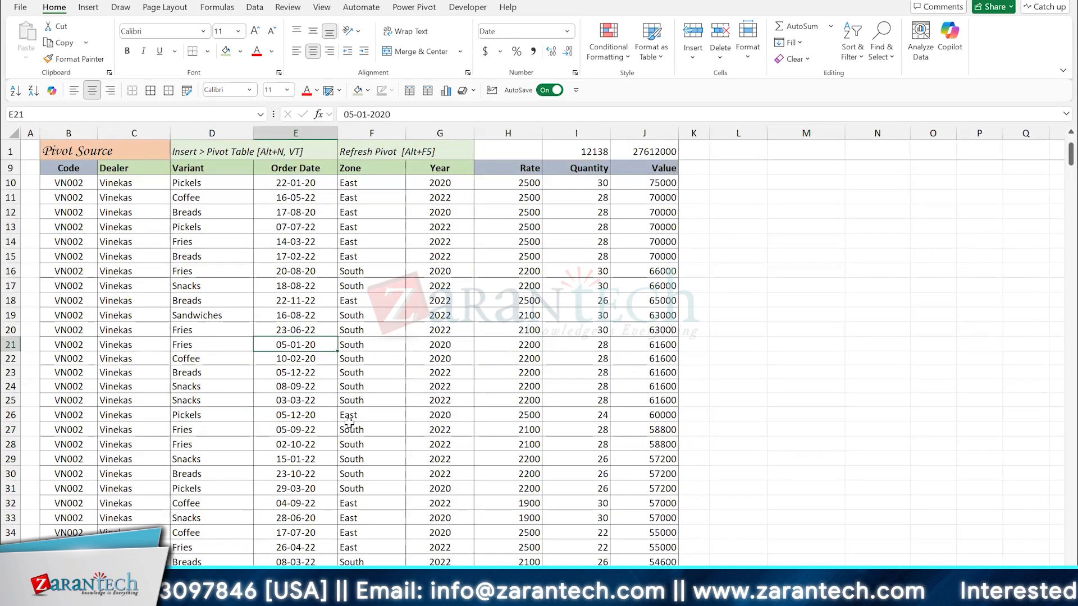
Step: Return to the data table on the Pivot Source sheet and open Copilot for it
{"action": "scroll", "coordinate": [349, 422], "scroll_direction": "up", "scroll_amount": 3}
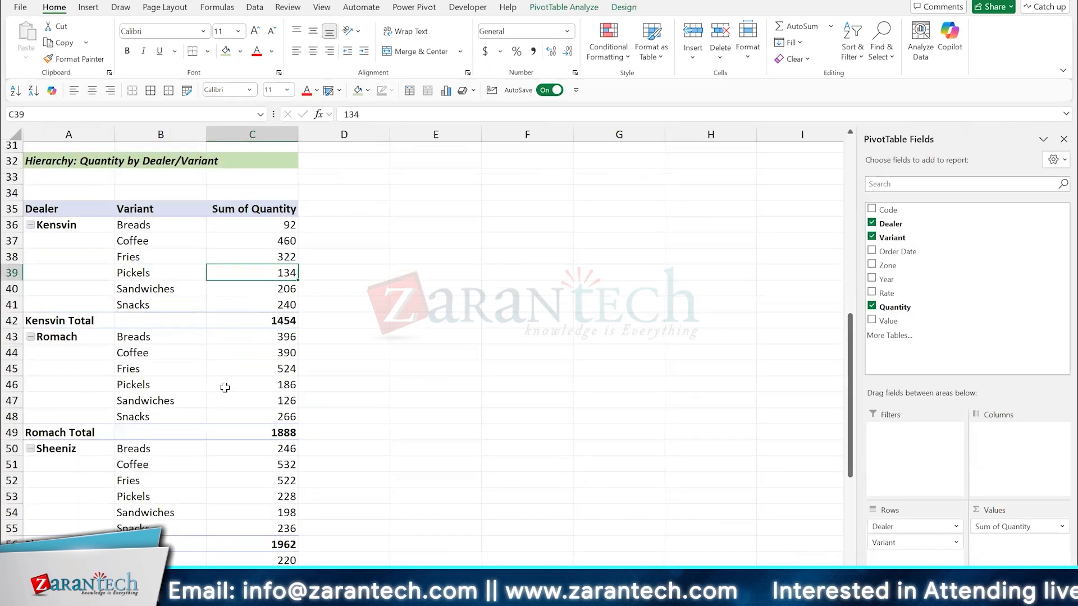
{"action": "mouse_move", "coordinate": [225, 388]}
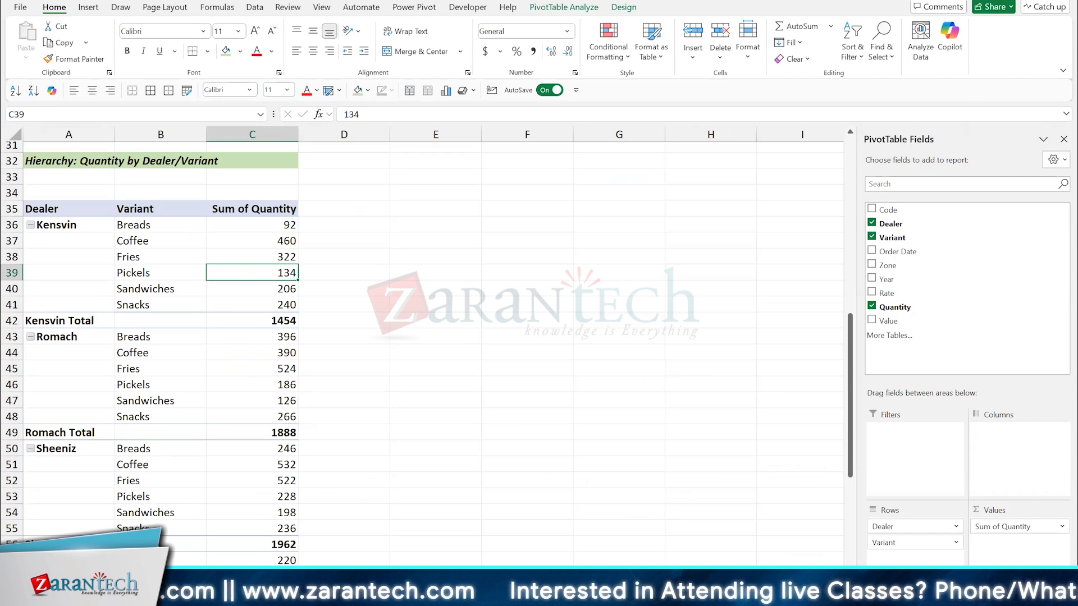
{"action": "key", "text": "ctrl+Page_Up"}
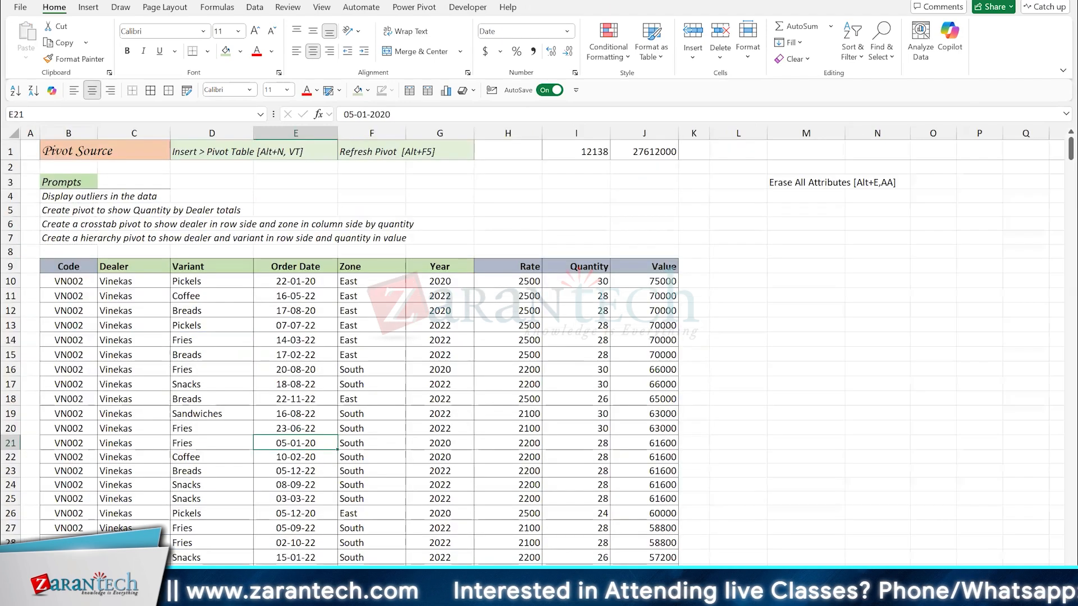
{"action": "left_click", "coordinate": [307, 354]}
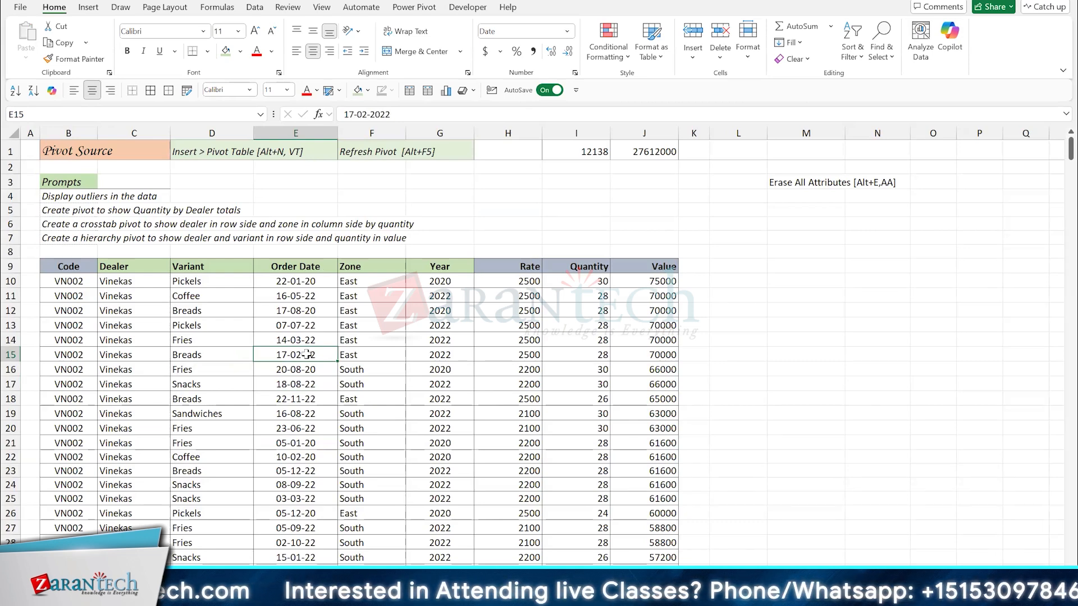
{"action": "left_click", "coordinate": [307, 325]}
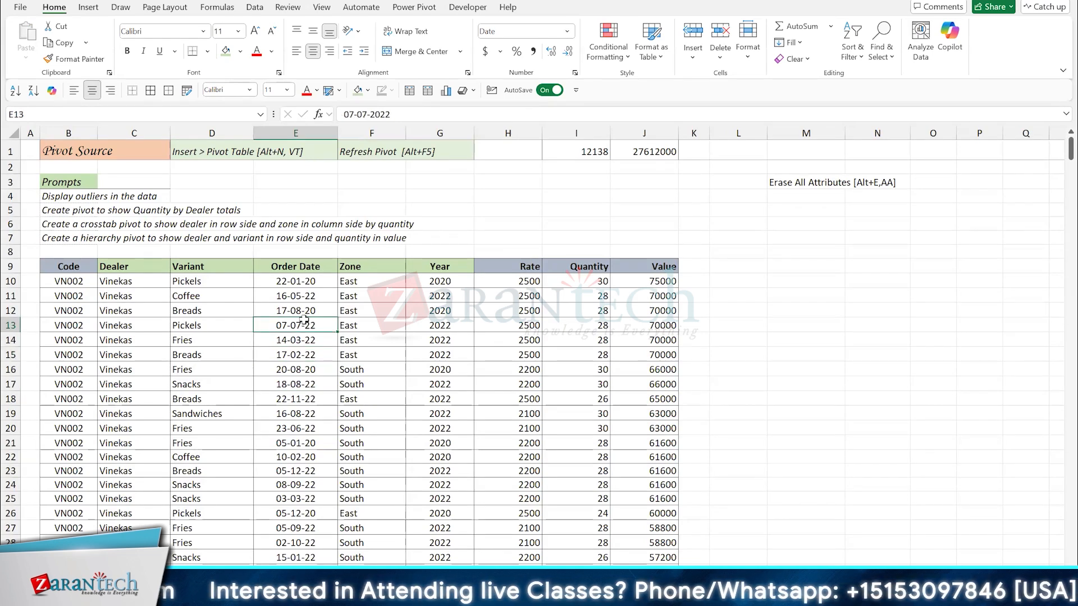
{"action": "left_click", "coordinate": [55, 92]}
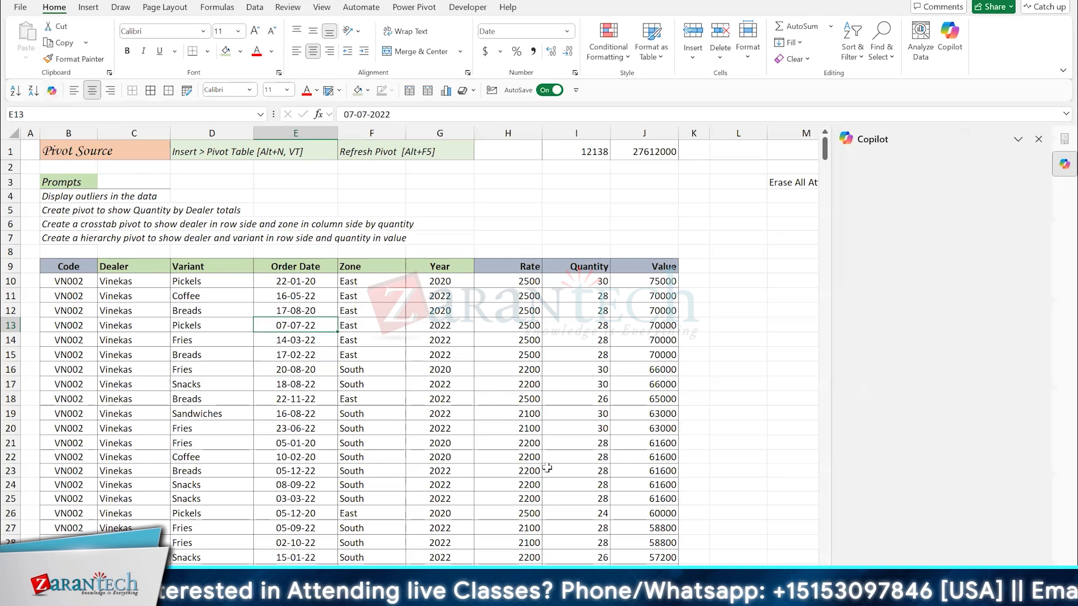
Step: Submit the prompt text from B6 to Copilot: "Create a crosstab pivot to show dealer in row side and zone in column side by quantity"
{"action": "left_click", "coordinate": [83, 224]}
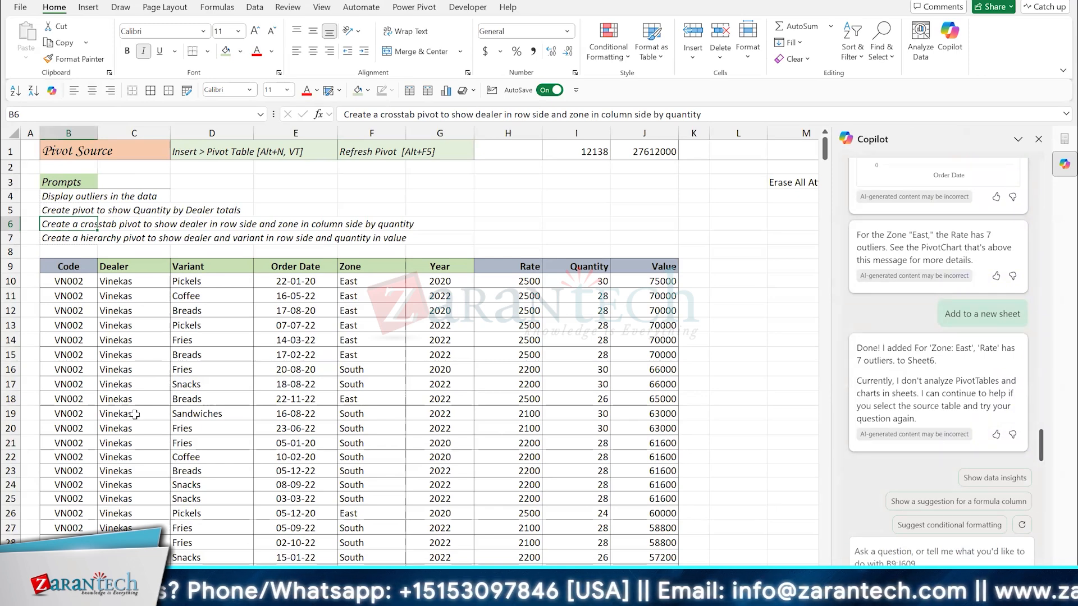
{"action": "key", "text": "F2"}
{"action": "key", "text": "shift+Home"}
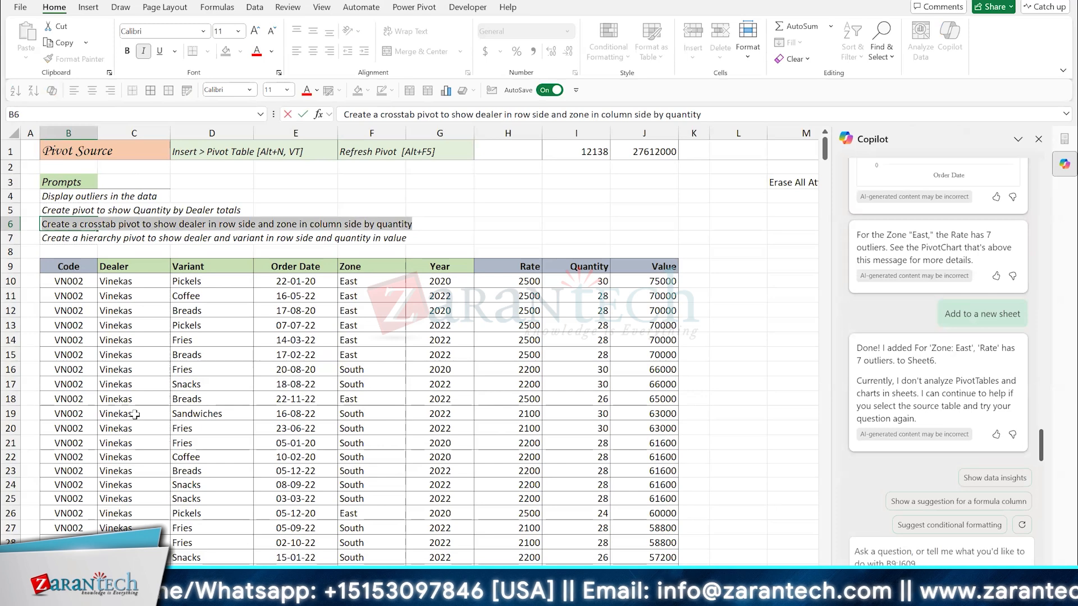
{"action": "key", "text": "ctrl+c"}
{"action": "key", "text": "Return"}
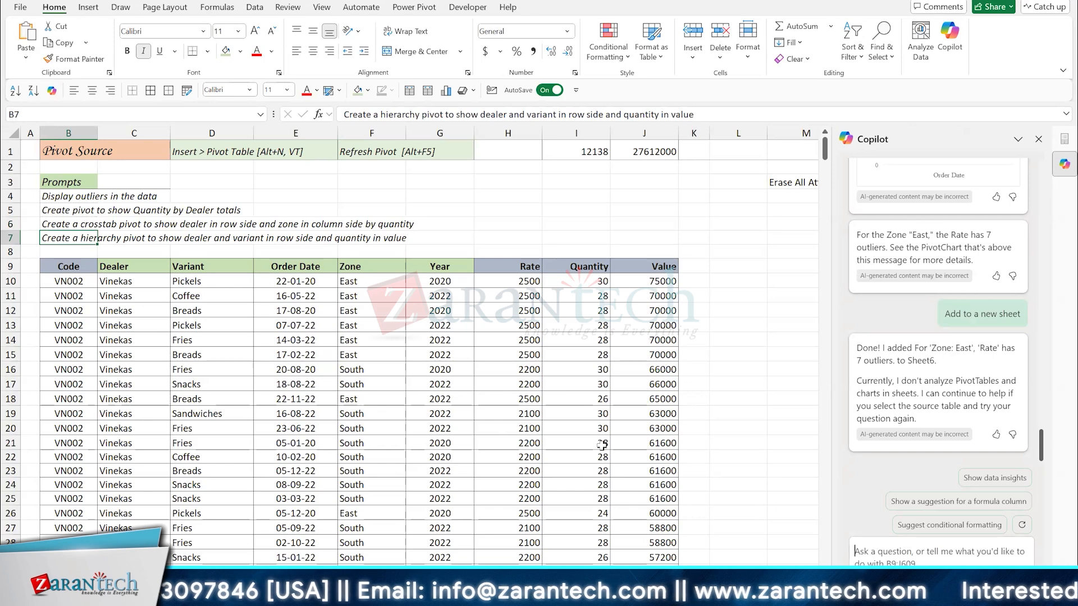
{"action": "left_click", "coordinate": [437, 371]}
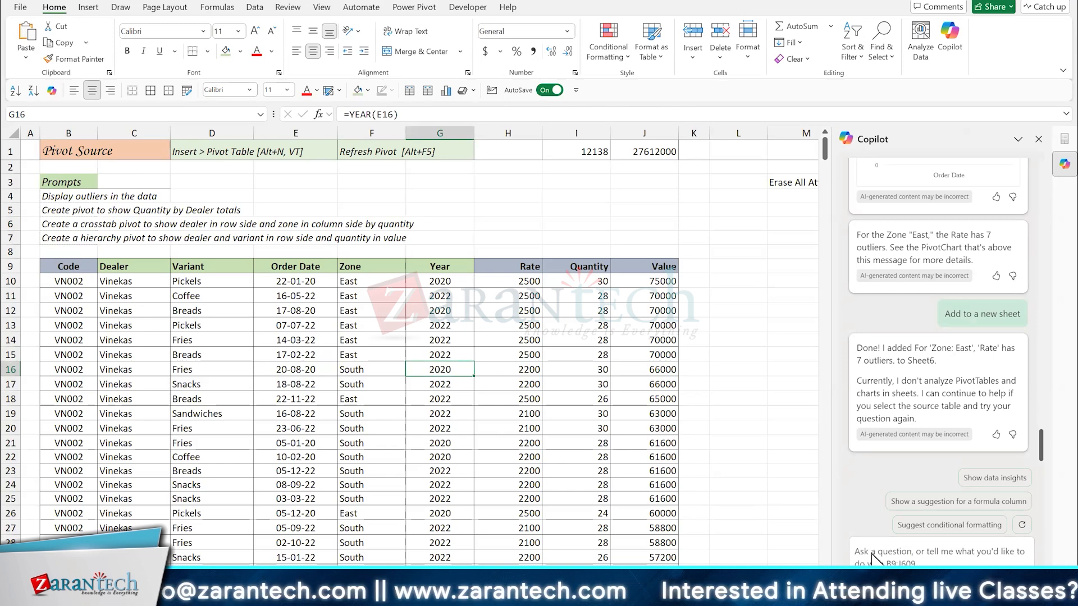
{"action": "key", "text": "ctrl+v"}
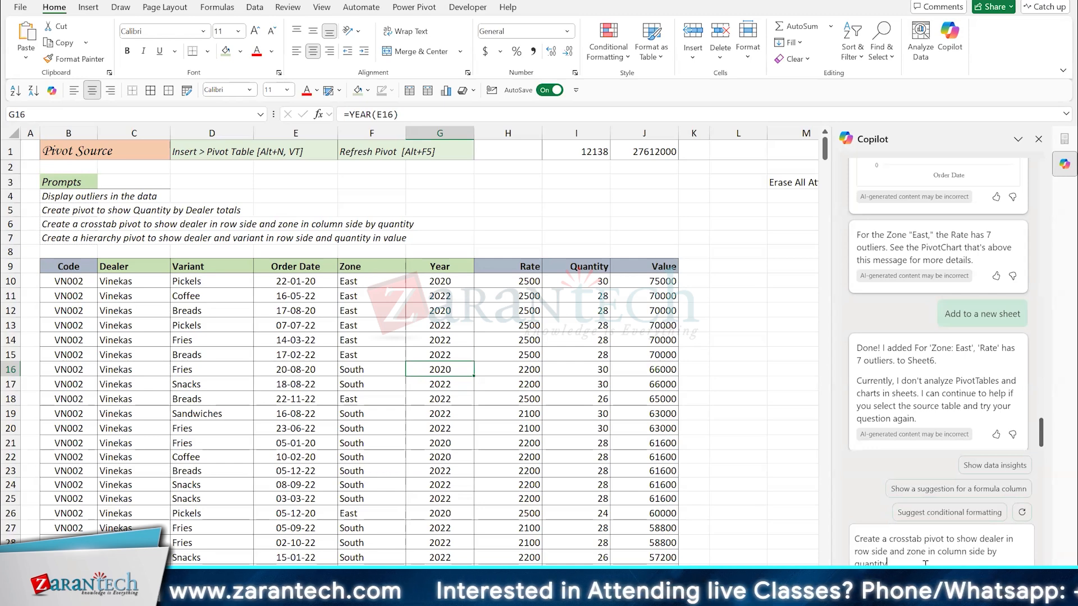
{"action": "key", "text": "Return"}
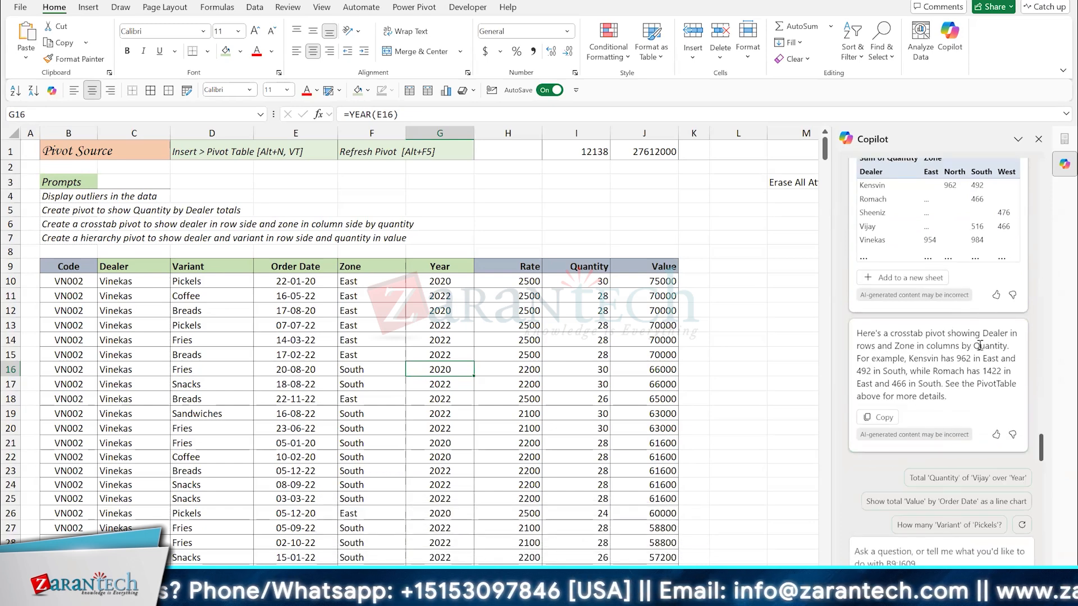
Step: Add Copilot's dealer-by-zone quantity crosstab to a new sheet and select a cell in the pivot
{"action": "left_click", "coordinate": [893, 277]}
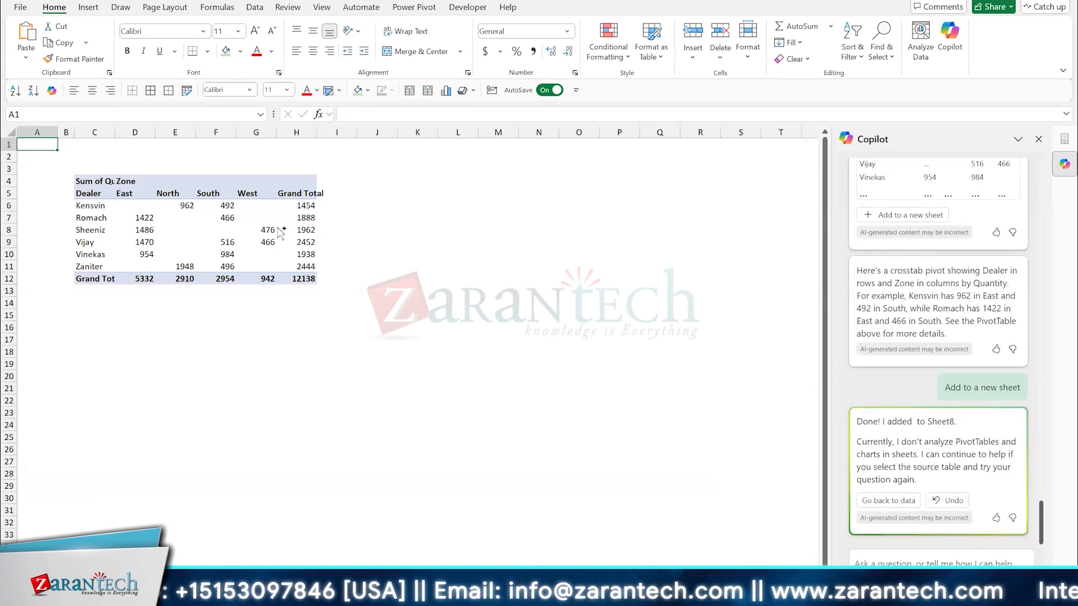
{"action": "left_click", "coordinate": [277, 228]}
{"action": "scroll", "coordinate": [278, 228], "scroll_direction": "up", "scroll_amount": 2}
{"action": "scroll", "coordinate": [278, 230], "scroll_direction": "up", "scroll_amount": 2}
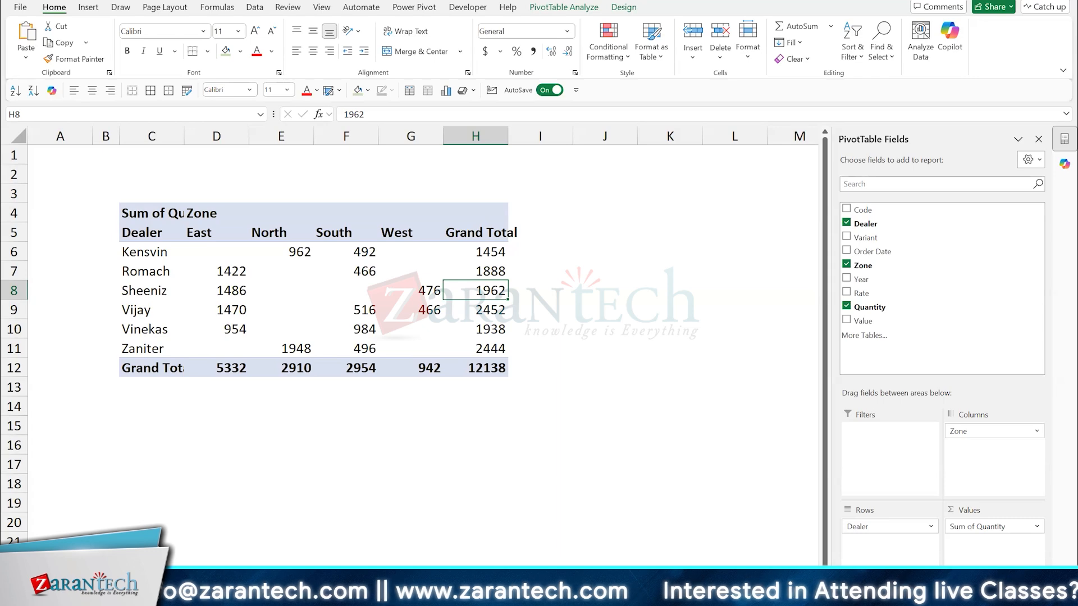
Step: Copy the existing Crosstab: Quantity by Dealer/Zone pivot (A19:F27) and paste it as values at C15 below Copilot's crosstab
{"action": "scroll", "coordinate": [69, 244], "scroll_direction": "up", "scroll_amount": 6}
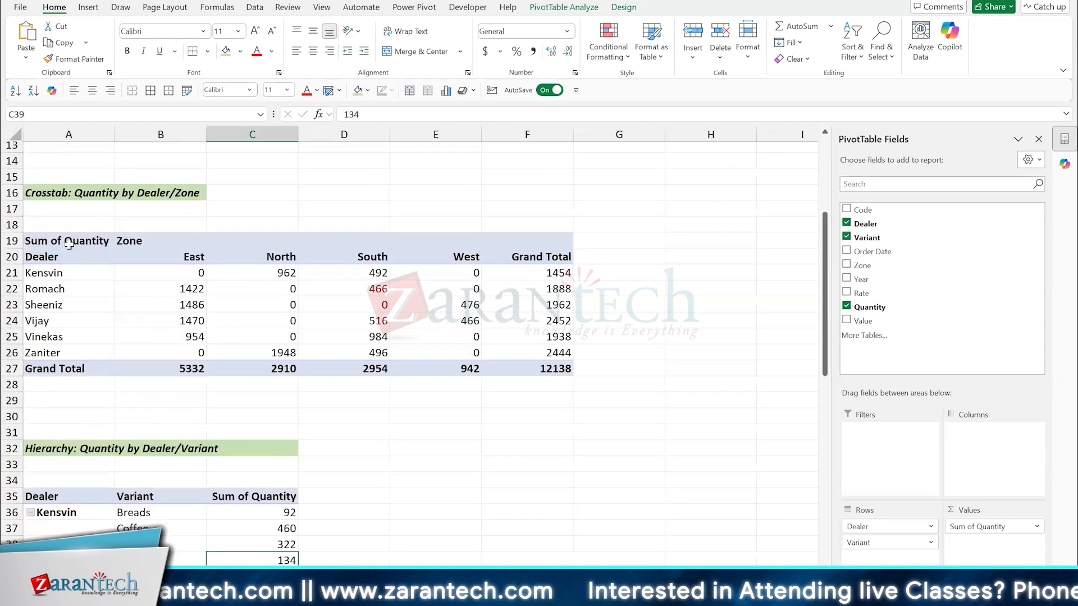
{"action": "left_click", "coordinate": [68, 243]}
{"action": "left_click", "coordinate": [546, 369], "text": "shift"}
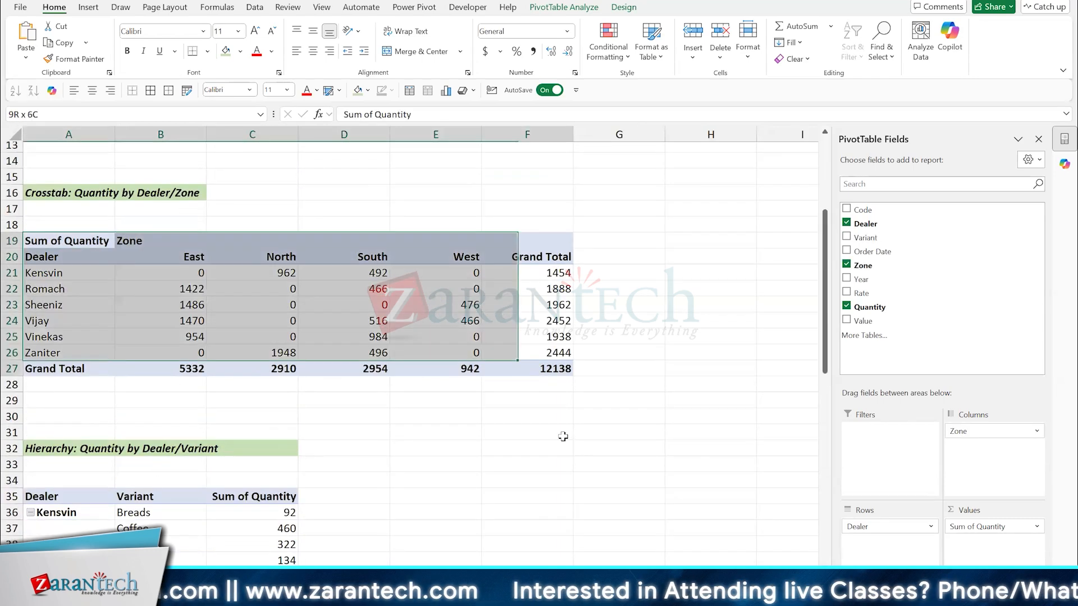
{"action": "key", "text": "ctrl+c"}
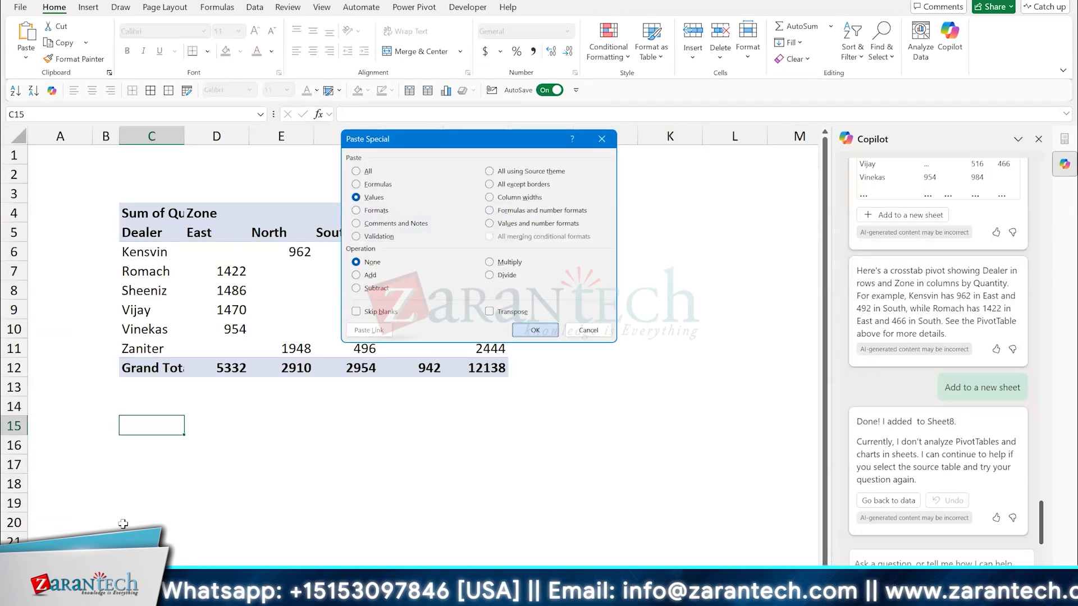
{"action": "key", "text": "Return"}
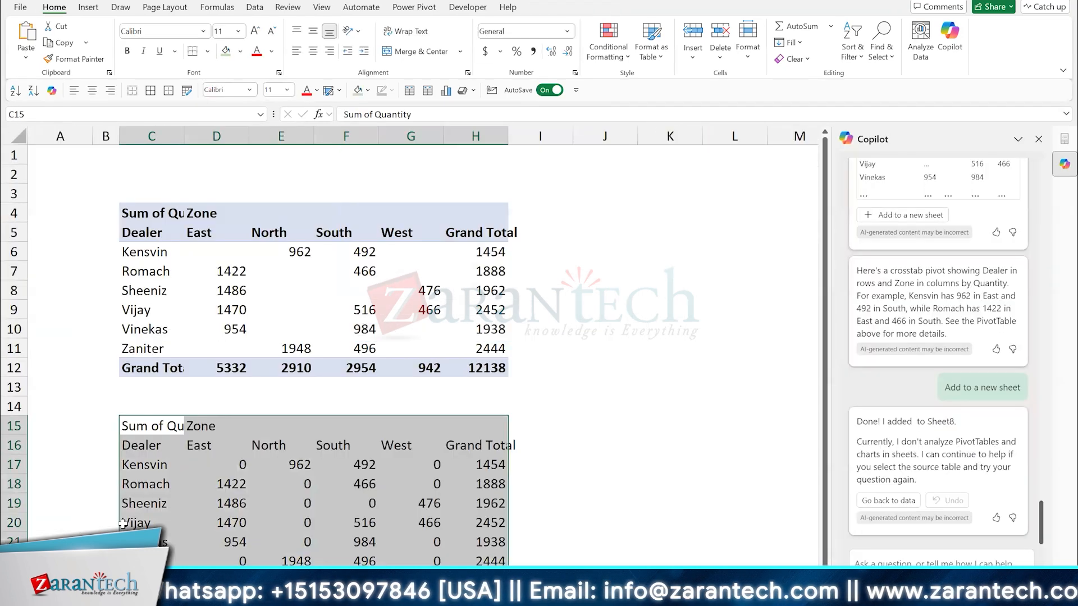
Step: Compare the North and South quantities in Copilot's crosstab with the pasted values below it
{"action": "left_click", "coordinate": [272, 501]}
{"action": "scroll", "coordinate": [272, 500], "scroll_direction": "down", "scroll_amount": 2}
{"action": "scroll", "coordinate": [271, 494], "scroll_direction": "up", "scroll_amount": 1}
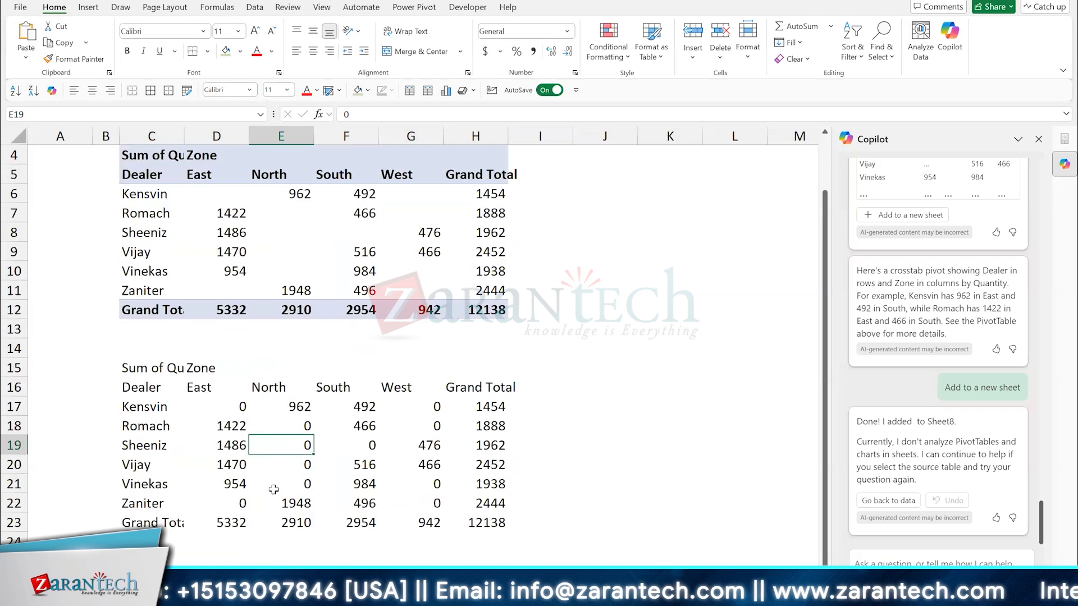
{"action": "left_click", "coordinate": [283, 193]}
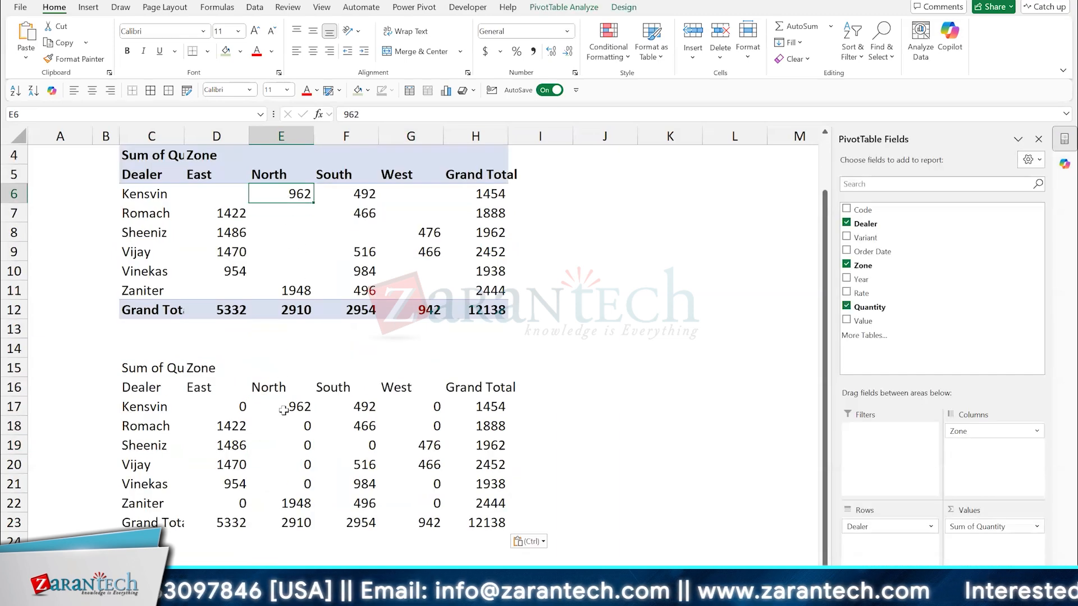
{"action": "left_click", "coordinate": [284, 408]}
{"action": "left_click_drag", "start_coordinate": [362, 193], "coordinate": [362, 215]}
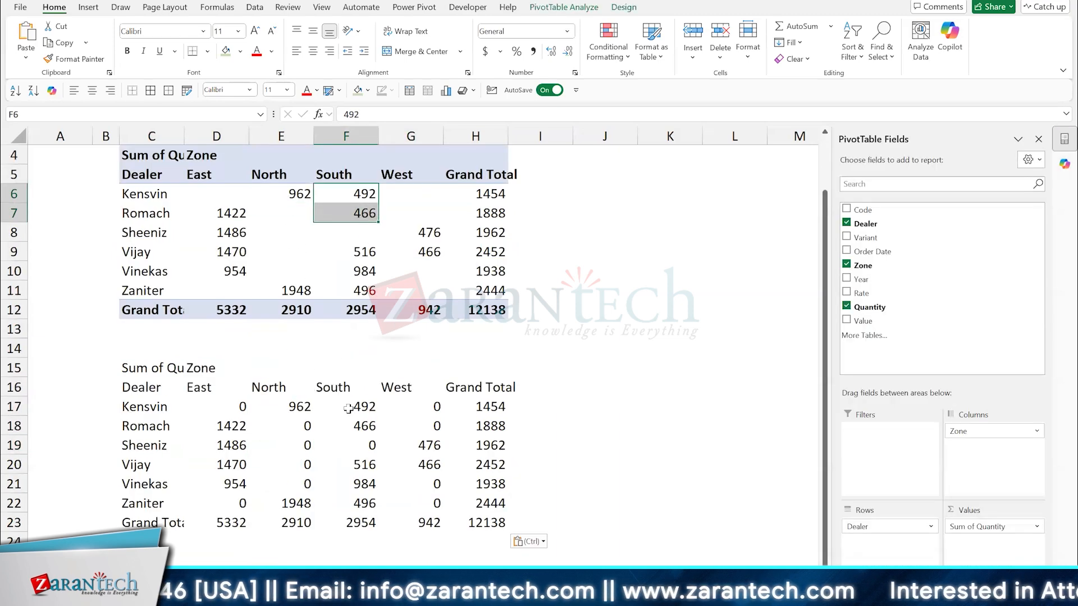
{"action": "left_click_drag", "start_coordinate": [348, 407], "coordinate": [348, 427]}
{"action": "left_click", "coordinate": [349, 466]}
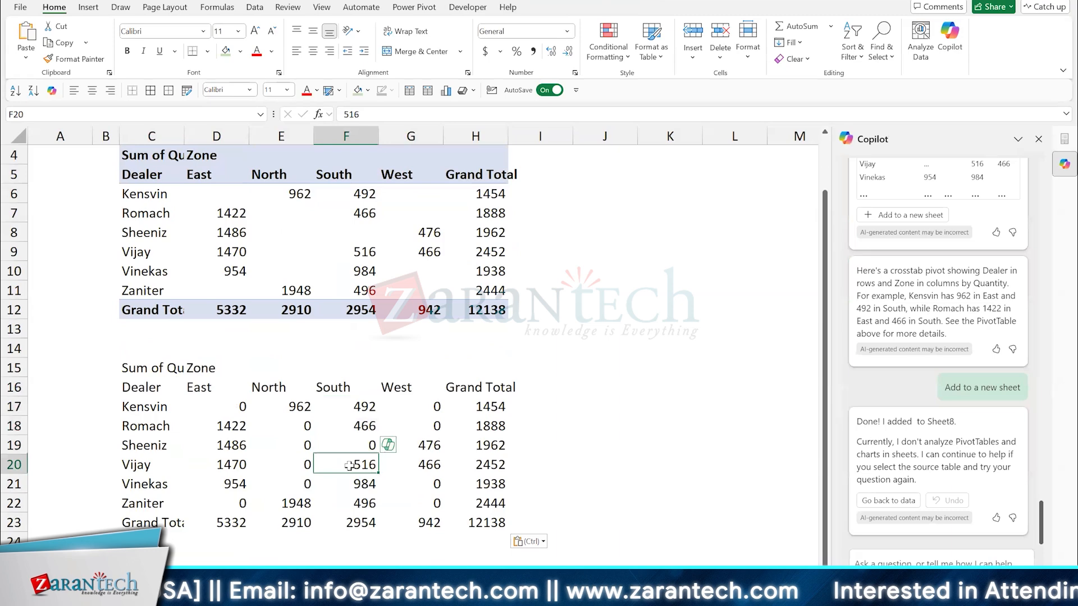
{"action": "left_click", "coordinate": [287, 240]}
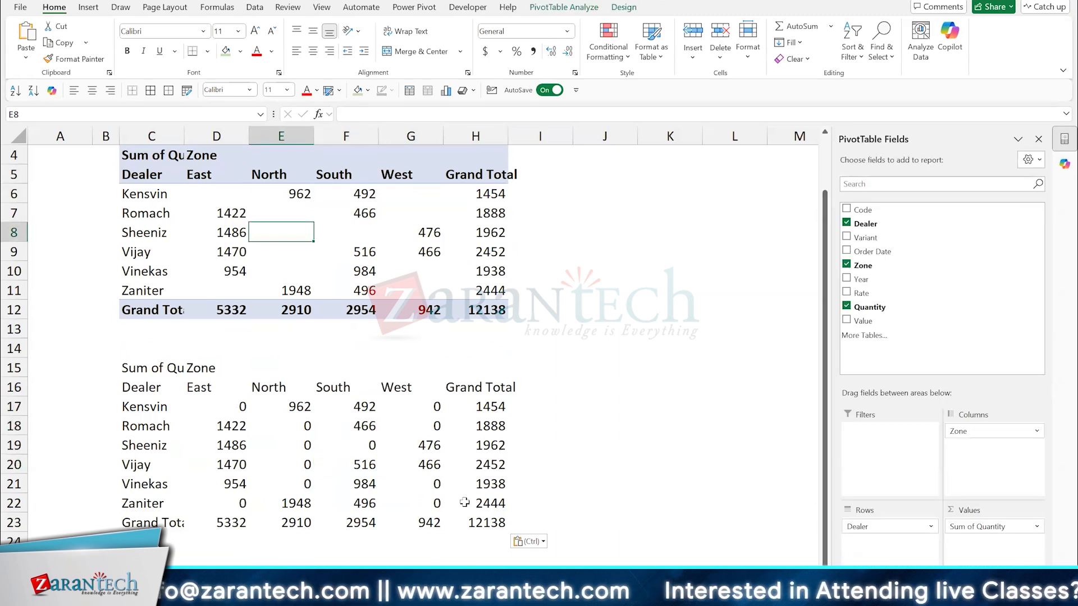
Step: Examine the empty North and South cells in row 8 of Copilot's crosstab pivot
{"action": "key", "text": "alt"}
{"action": "key", "text": "alt+F1"}
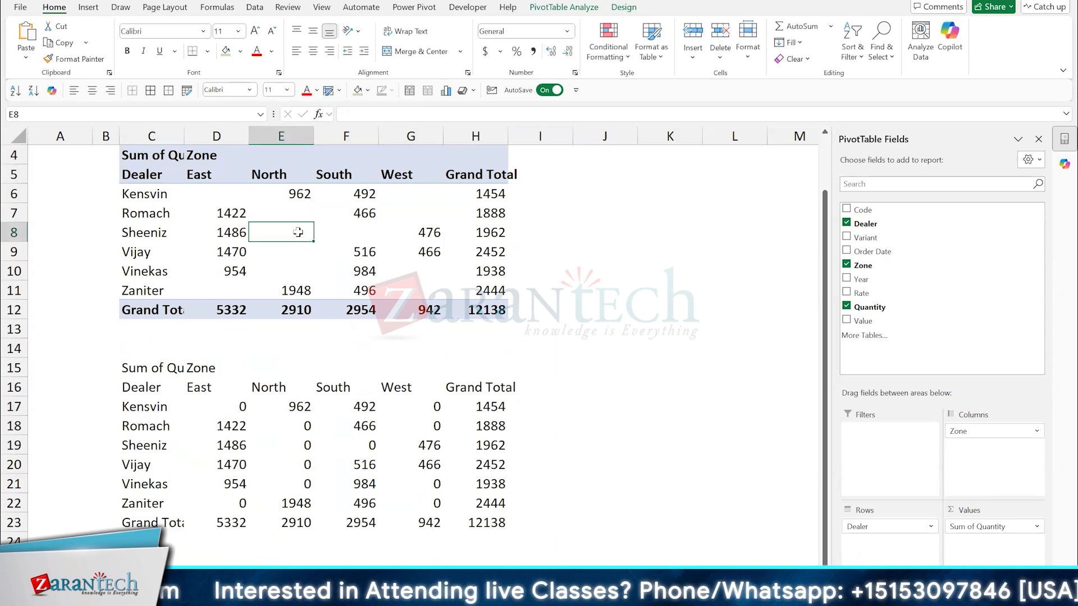
{"action": "scroll", "coordinate": [355, 297], "scroll_direction": "up", "scroll_amount": 1}
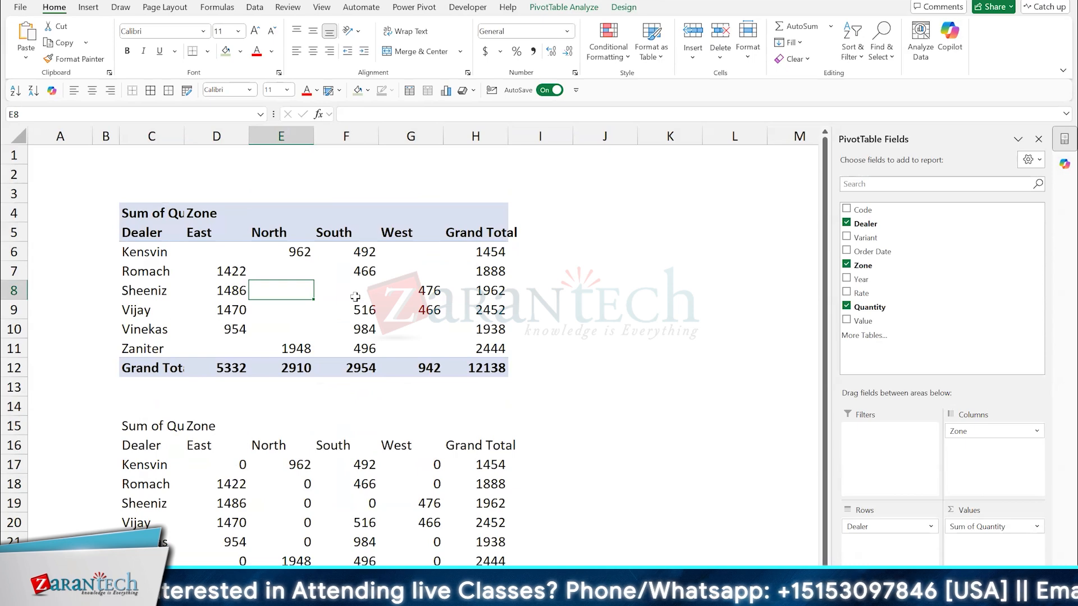
{"action": "mouse_move", "coordinate": [356, 297]}
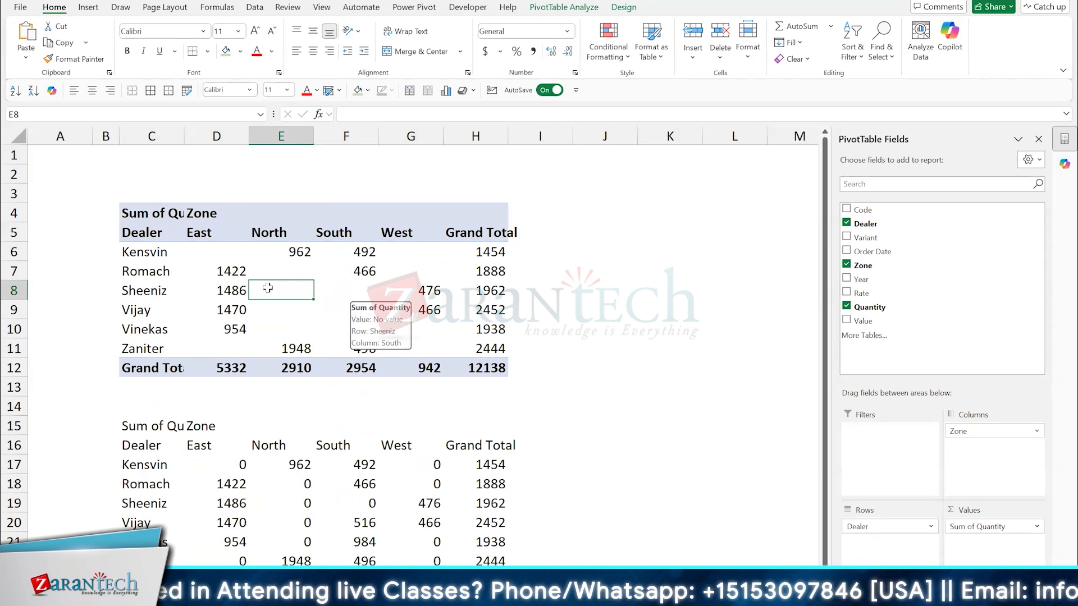
{"action": "mouse_move", "coordinate": [291, 293]}
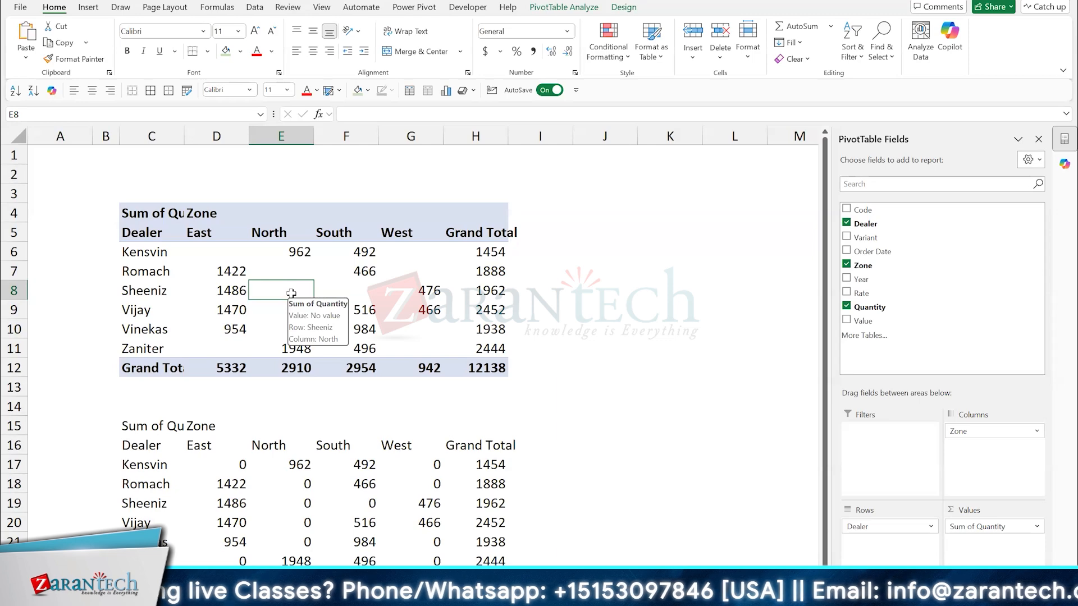
{"action": "left_click", "coordinate": [347, 290]}
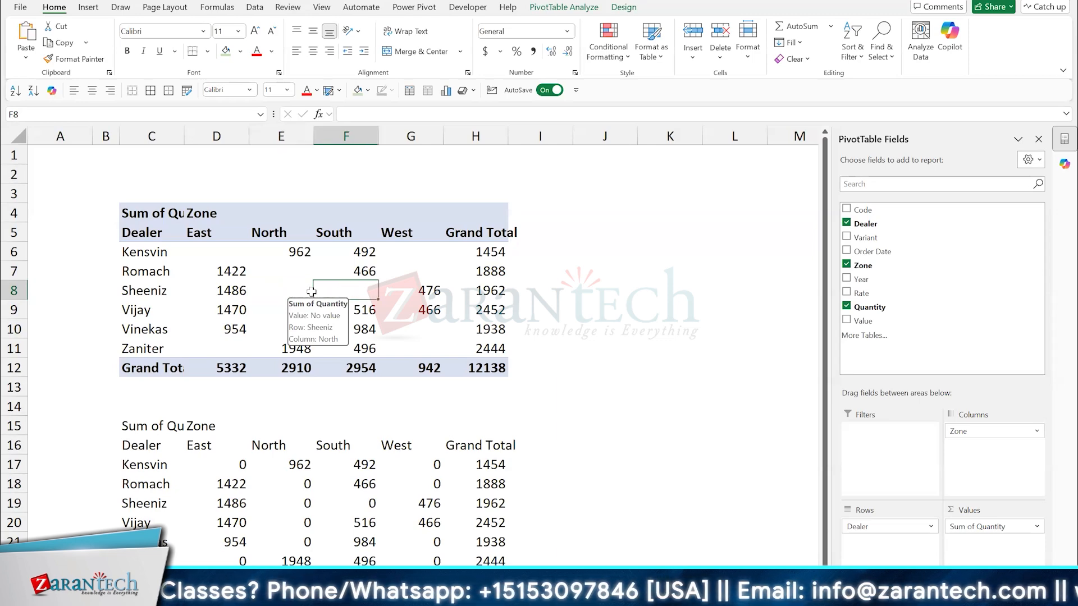
{"action": "left_click", "coordinate": [267, 288]}
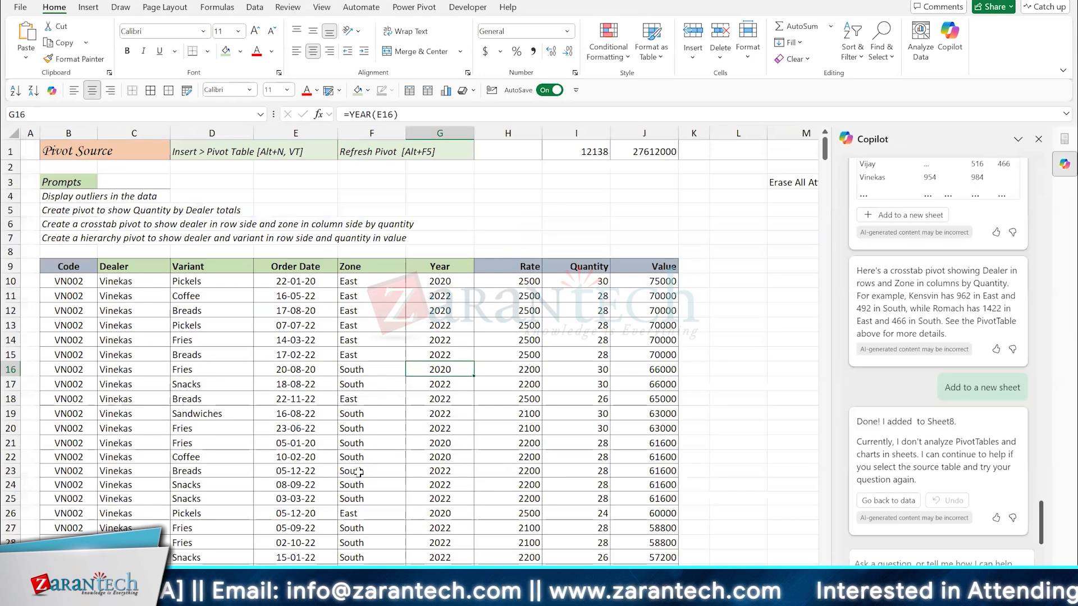
{"action": "key", "text": "Down"}
{"action": "key", "text": "Left"}
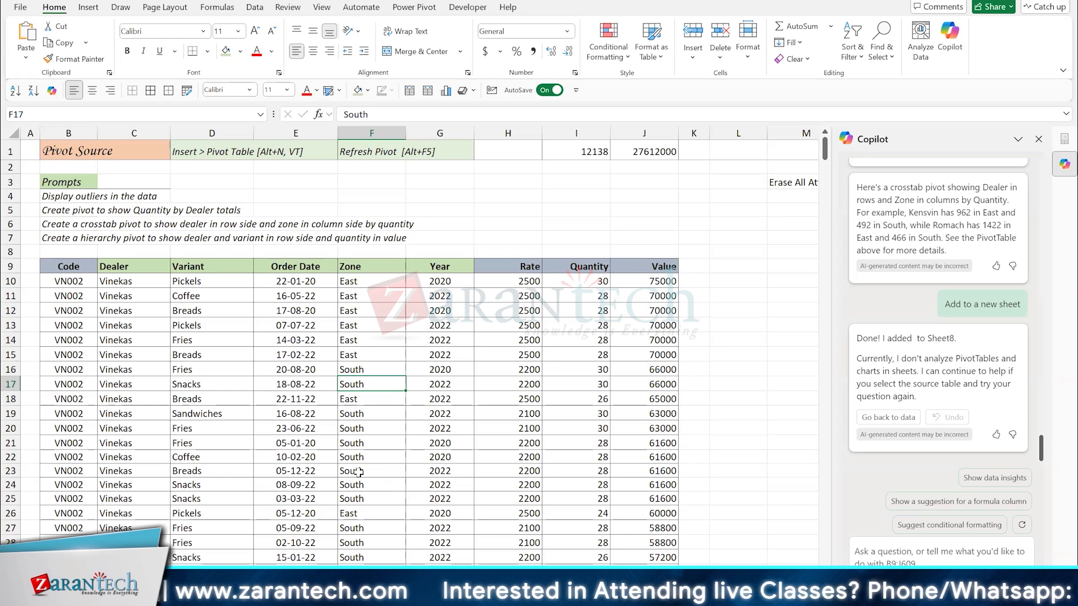
{"action": "left_click", "coordinate": [61, 225]}
{"action": "left_click", "coordinate": [231, 368]}
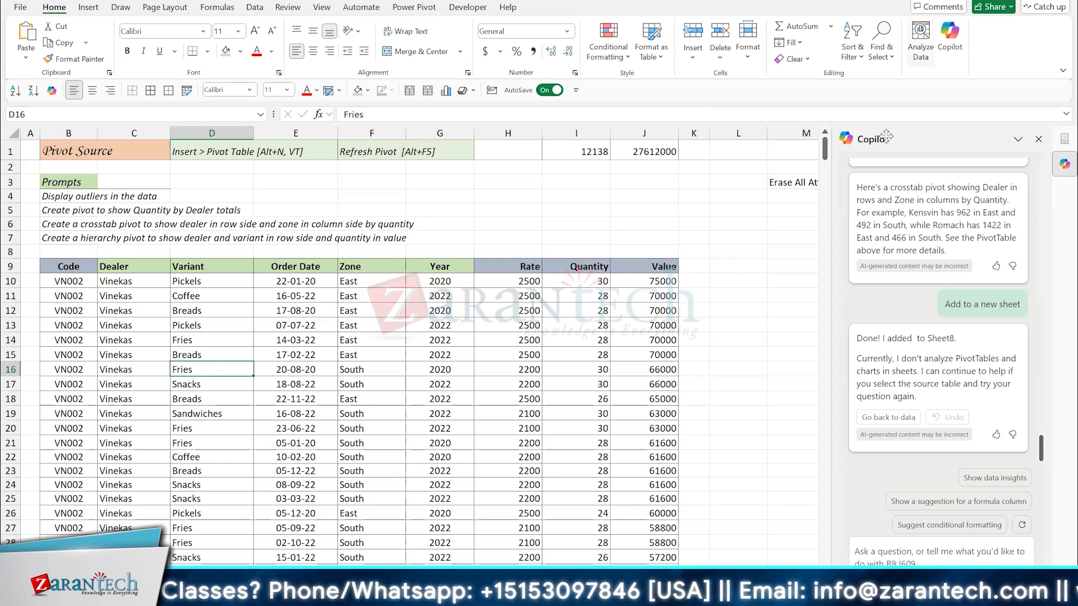
{"action": "left_click", "coordinate": [465, 407]}
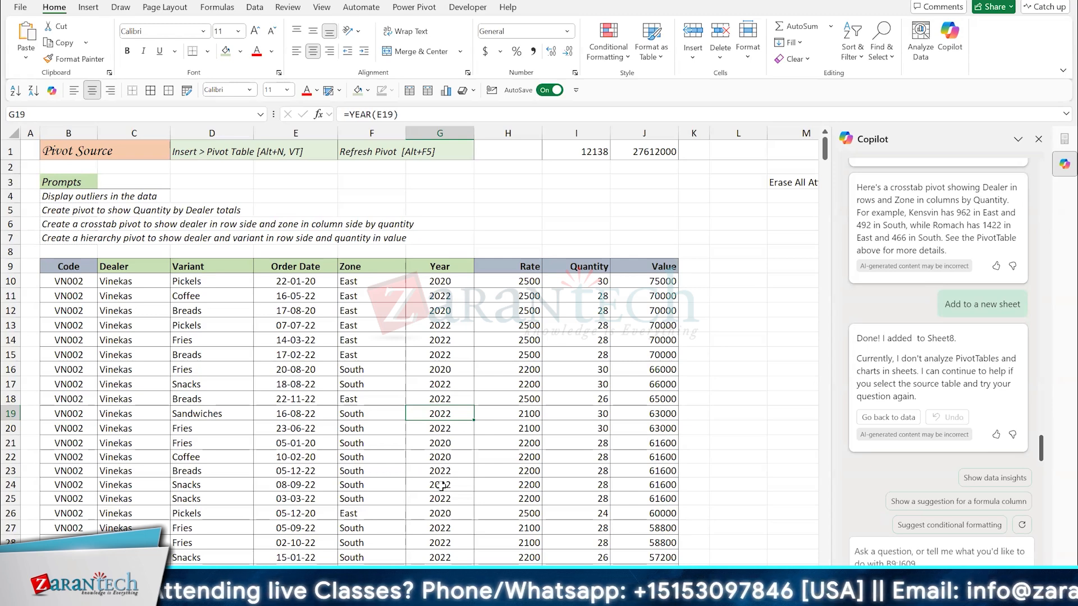
{"action": "left_click", "coordinate": [443, 486]}
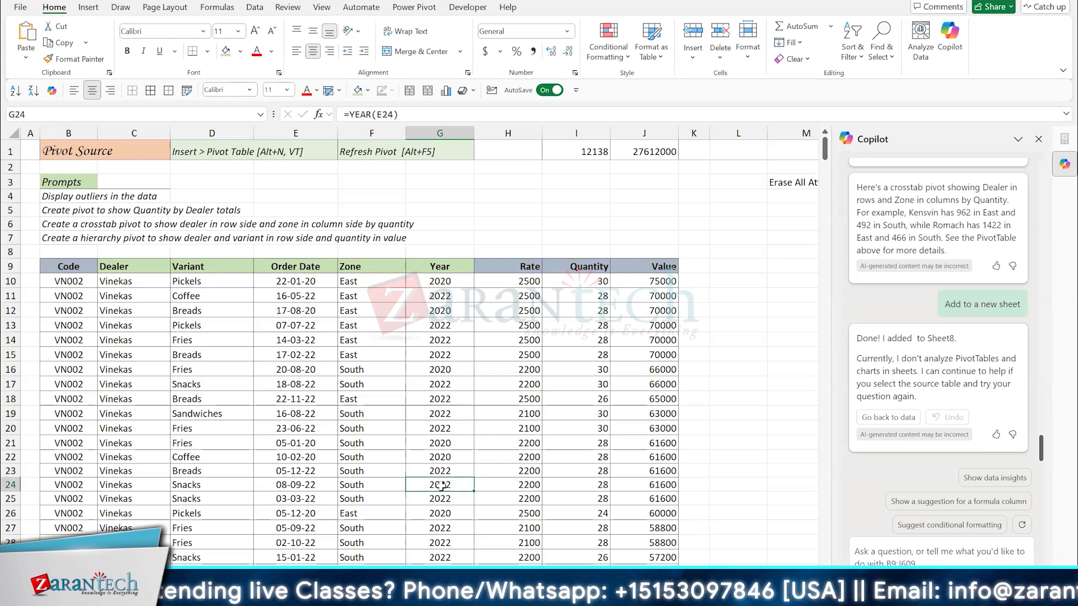
{"action": "left_click", "coordinate": [445, 355]}
{"action": "left_click", "coordinate": [446, 418]}
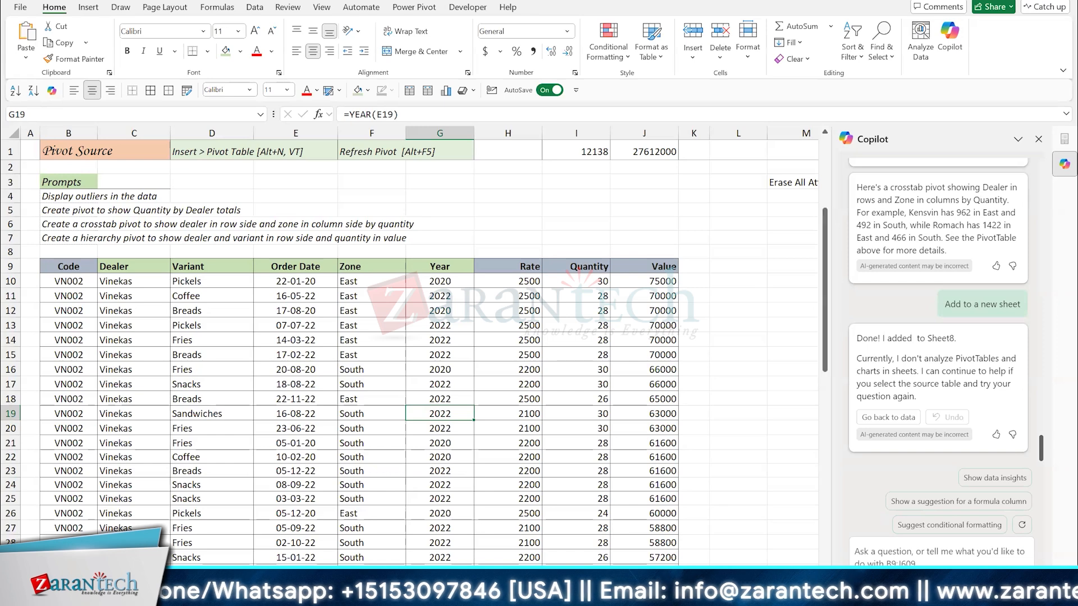
Step: Return to the original Crosstab: Quantity by Dealer/Zone pivot and try to insert a default chart from it
{"action": "left_click", "coordinate": [358, 579]}
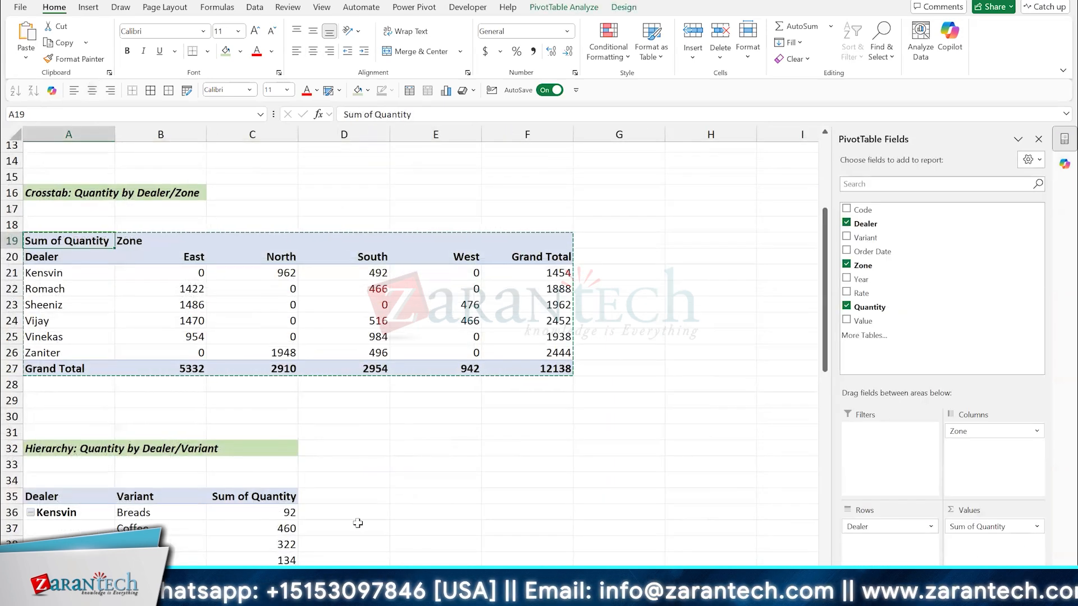
{"action": "key", "text": "Escape"}
{"action": "key", "text": "alt+F1"}
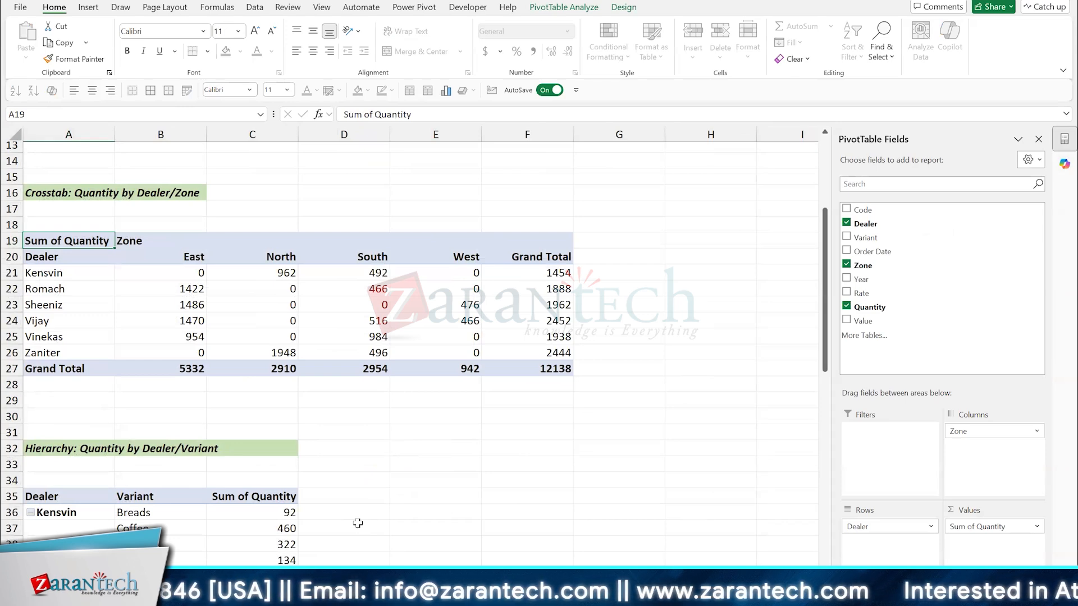
{"action": "left_click", "coordinate": [345, 308]}
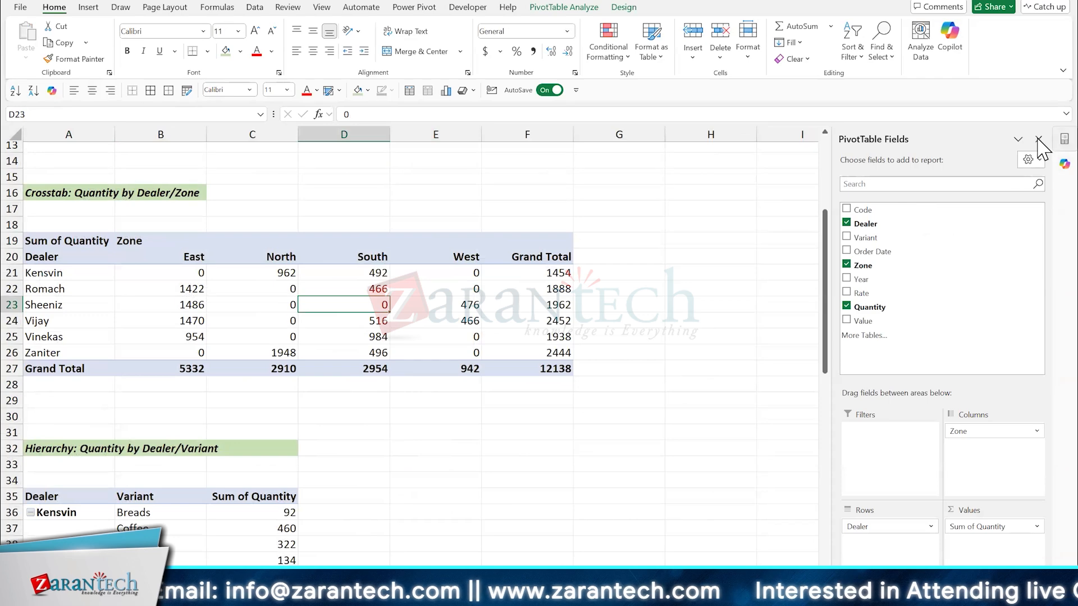
Step: Ask Copilot from the original crosstab pivot: "Please make an appropriate chart from the data in use"
{"action": "left_click", "coordinate": [1065, 164]}
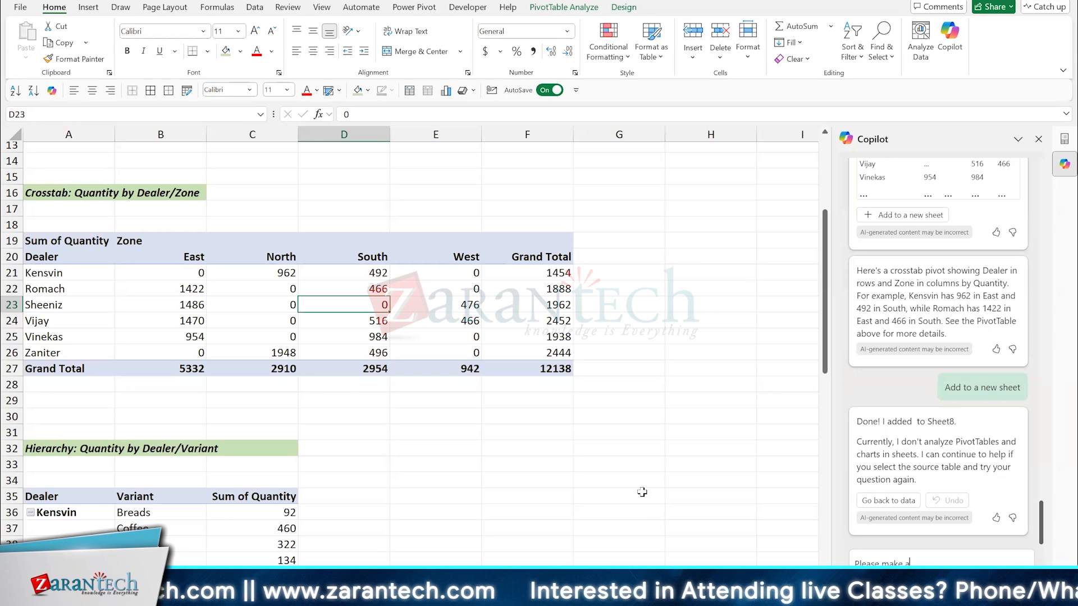
{"action": "type", "text": "data in use"}
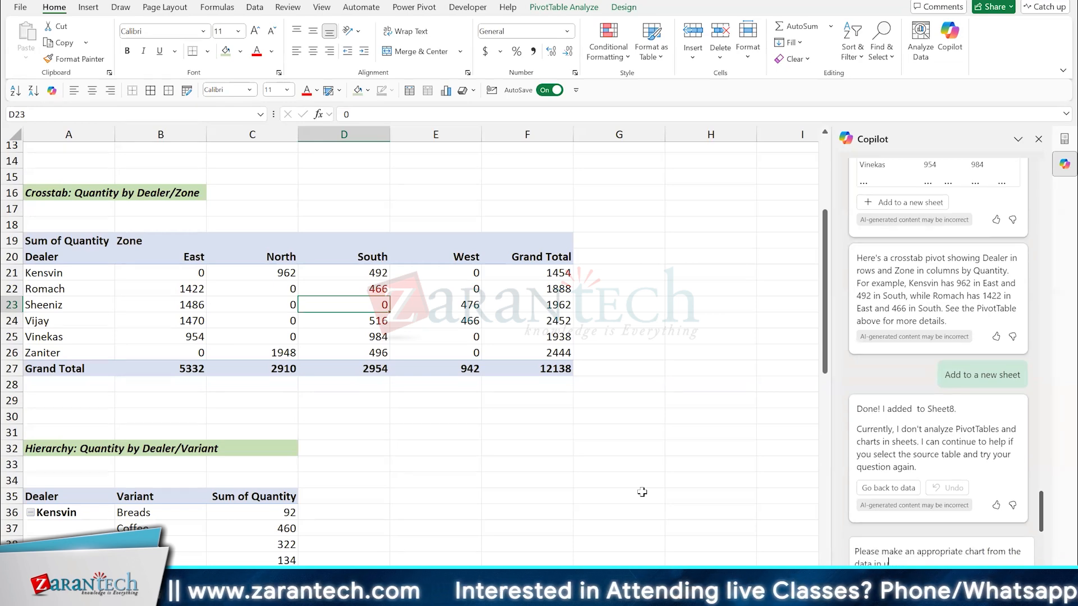
{"action": "key", "text": "Return"}
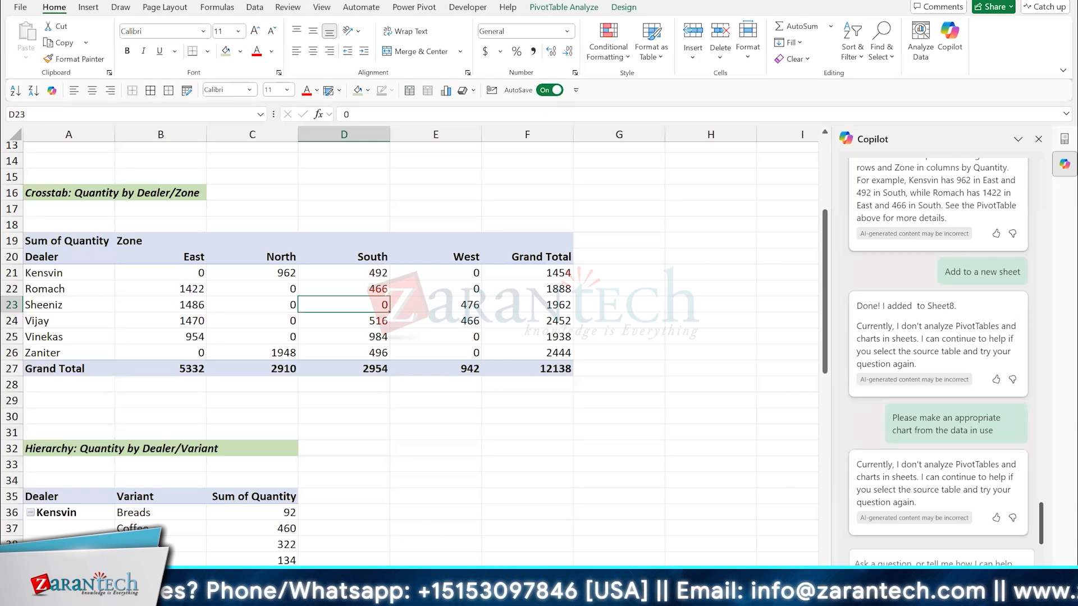
Step: Look through the generated pivot and chart sheets up to Copilot's Dealer/Zone crosstab and inspect its empty cells
{"action": "key", "text": "ctrl+Page_Down"}
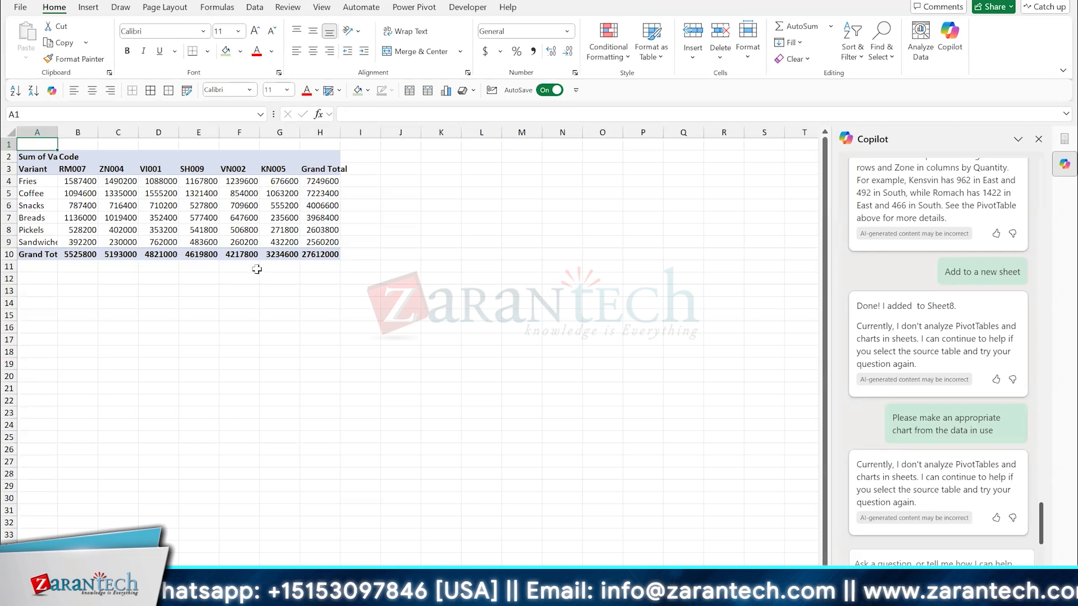
{"action": "key", "text": "ctrl+Page_Down"}
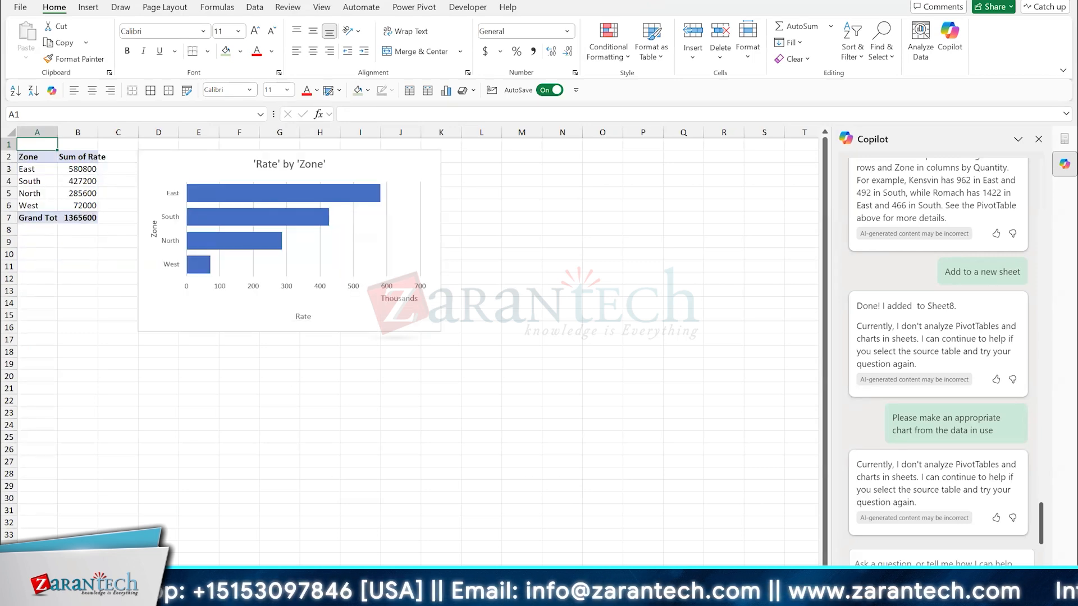
{"action": "key", "text": "ctrl+Page_Down"}
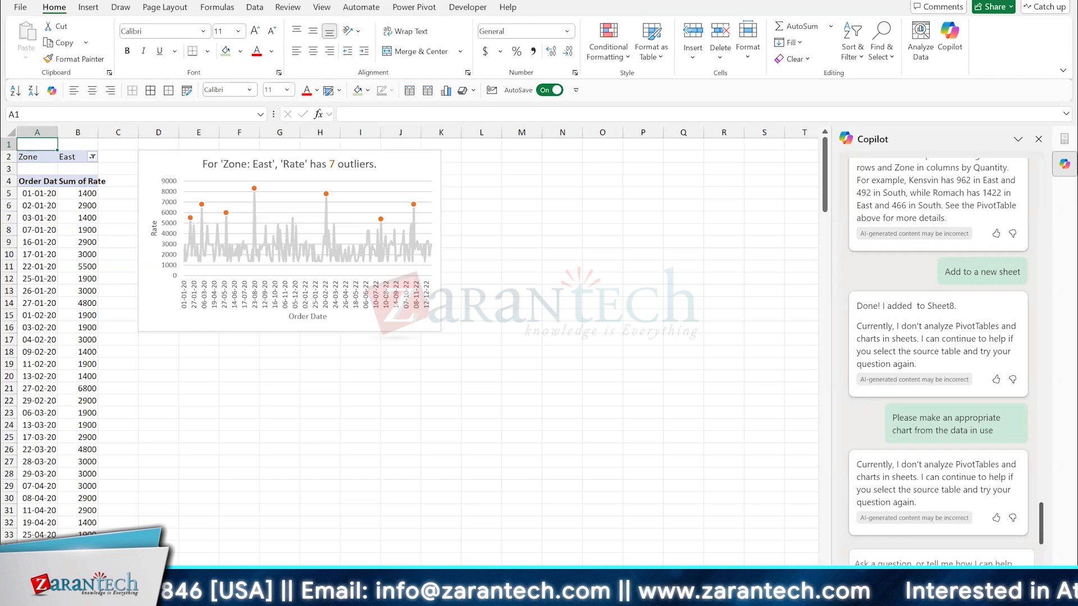
{"action": "key", "text": "ctrl+Page_Down"}
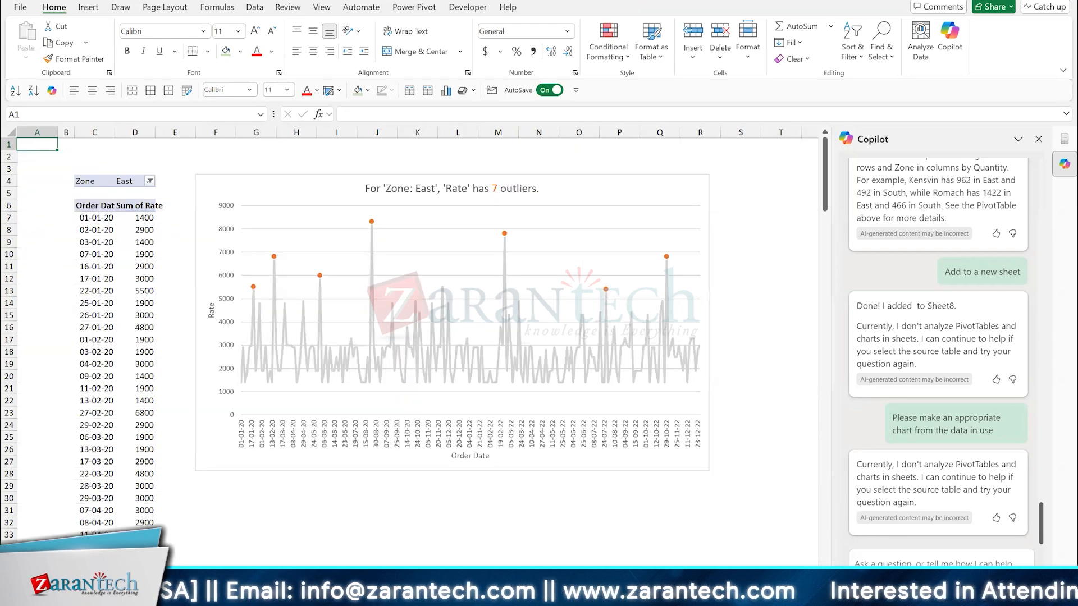
{"action": "key", "text": "ctrl+Page_Down"}
{"action": "left_click", "coordinate": [344, 317]}
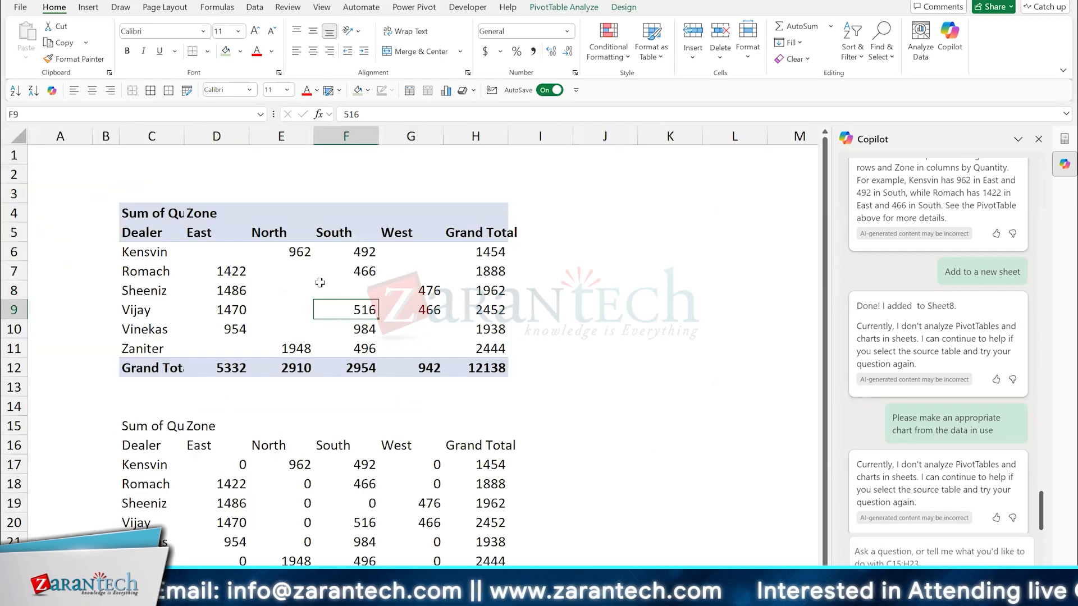
{"action": "left_click", "coordinate": [168, 214]}
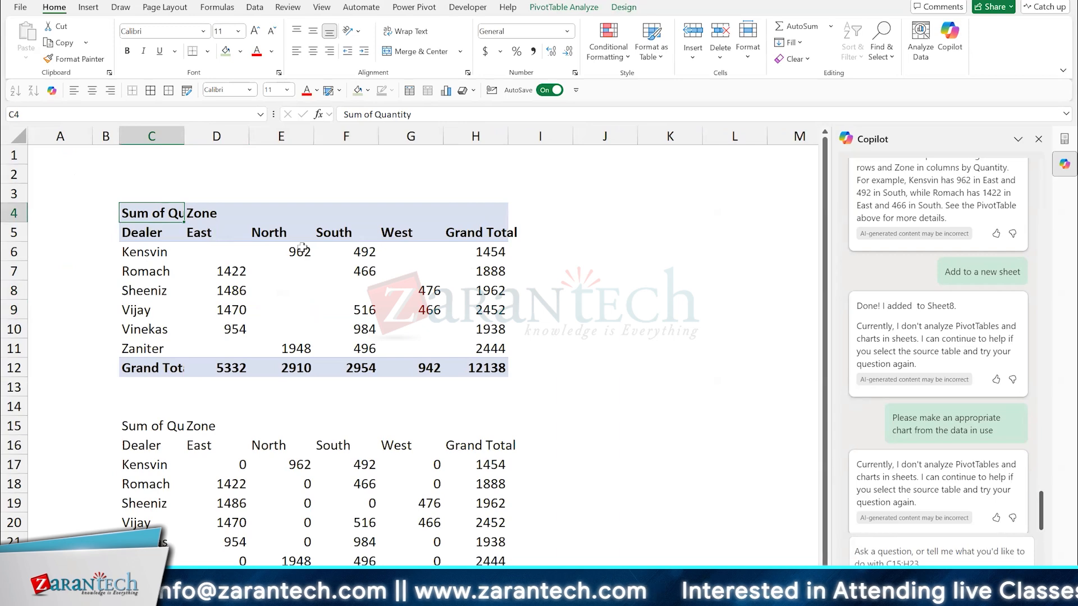
{"action": "mouse_move", "coordinate": [335, 289]}
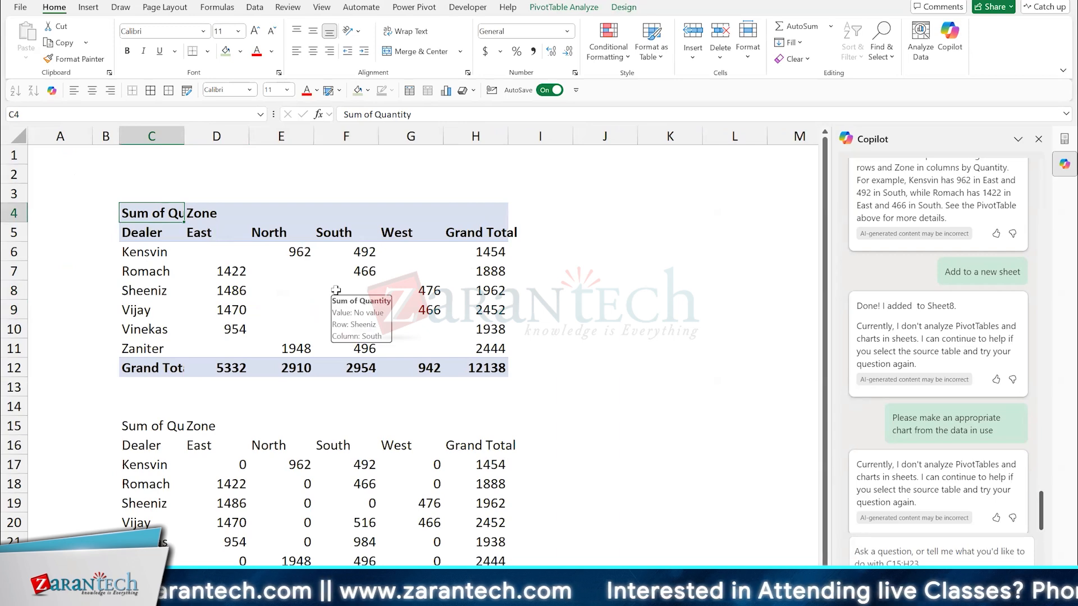
Step: Clear the Sum of Quantity and Zone labels in C15 and D15 above the pasted crosstab copy
{"action": "scroll", "coordinate": [281, 281], "scroll_direction": "down", "scroll_amount": 3}
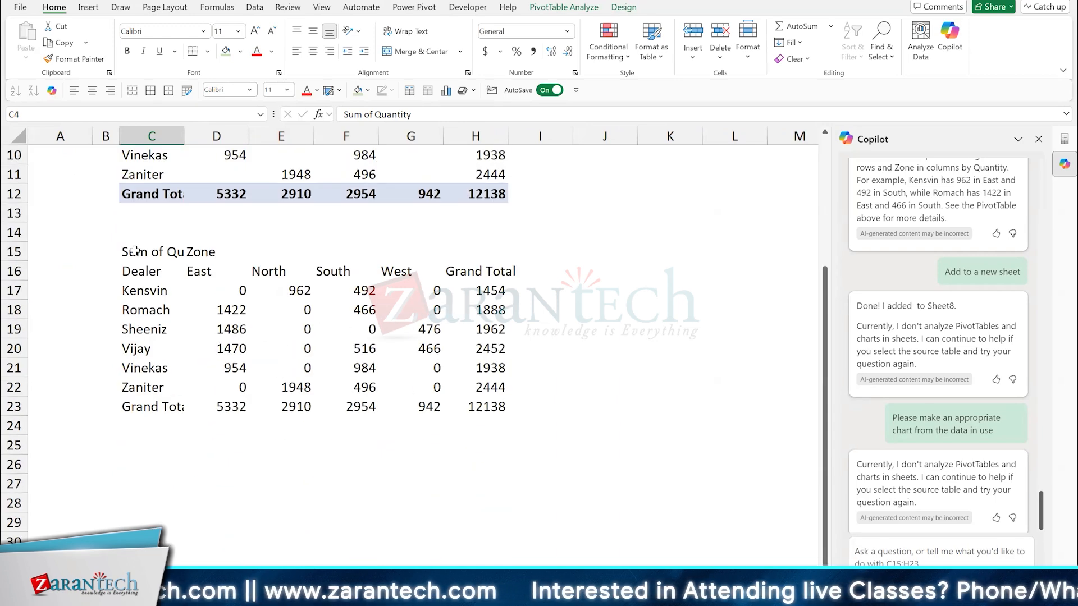
{"action": "left_click", "coordinate": [136, 251]}
{"action": "key", "text": "Delete"}
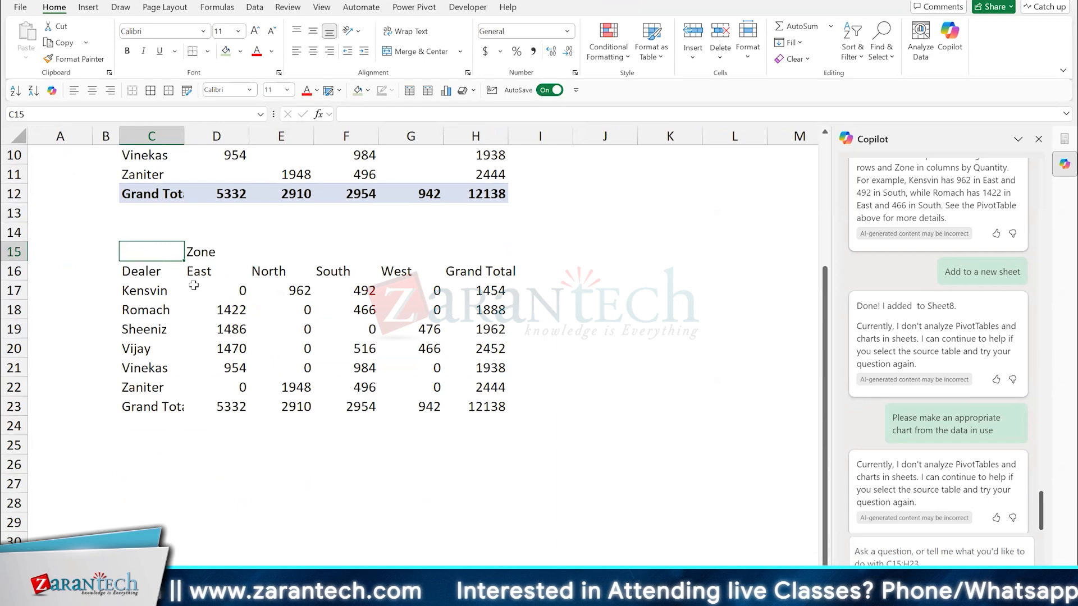
{"action": "left_click", "coordinate": [201, 255]}
{"action": "key", "text": "Delete"}
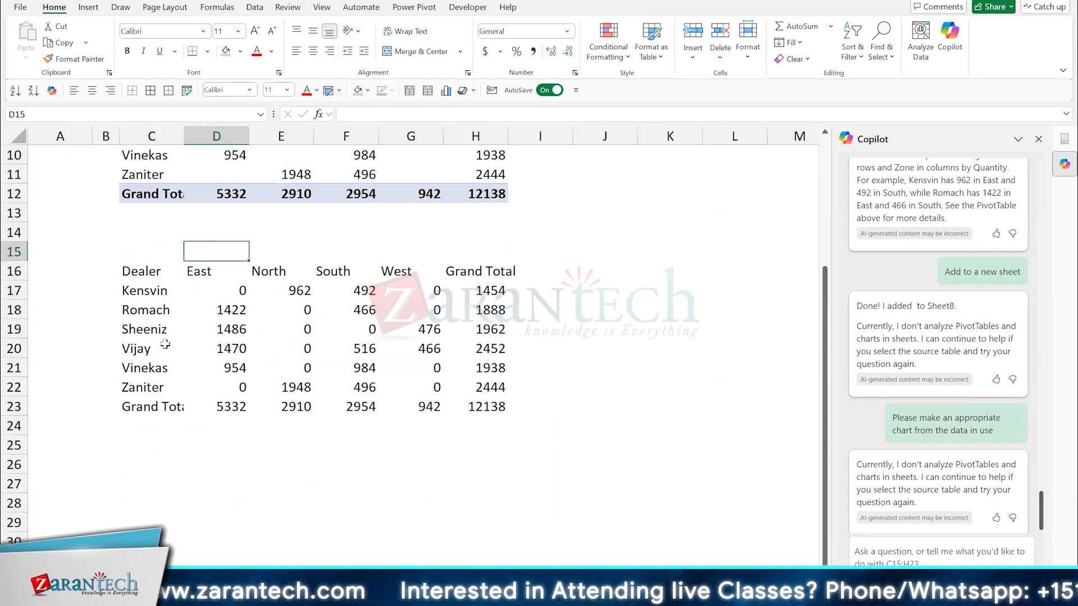
Step: Fill the pasted table's header row C16:H16 with light green and make it bold
{"action": "left_click", "coordinate": [147, 269]}
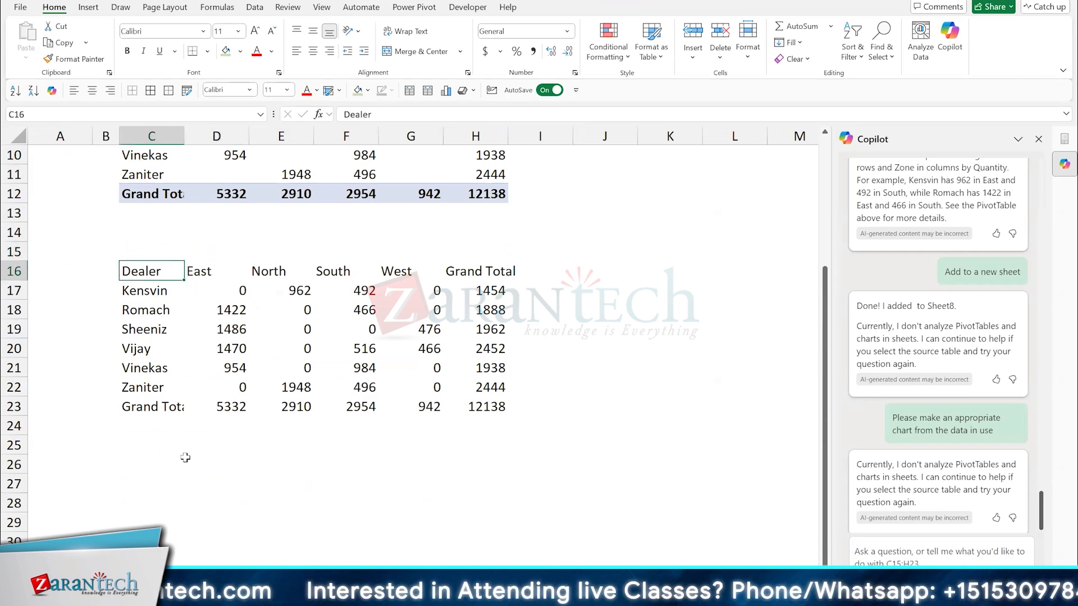
{"action": "key", "text": "ctrl+shift+Right"}
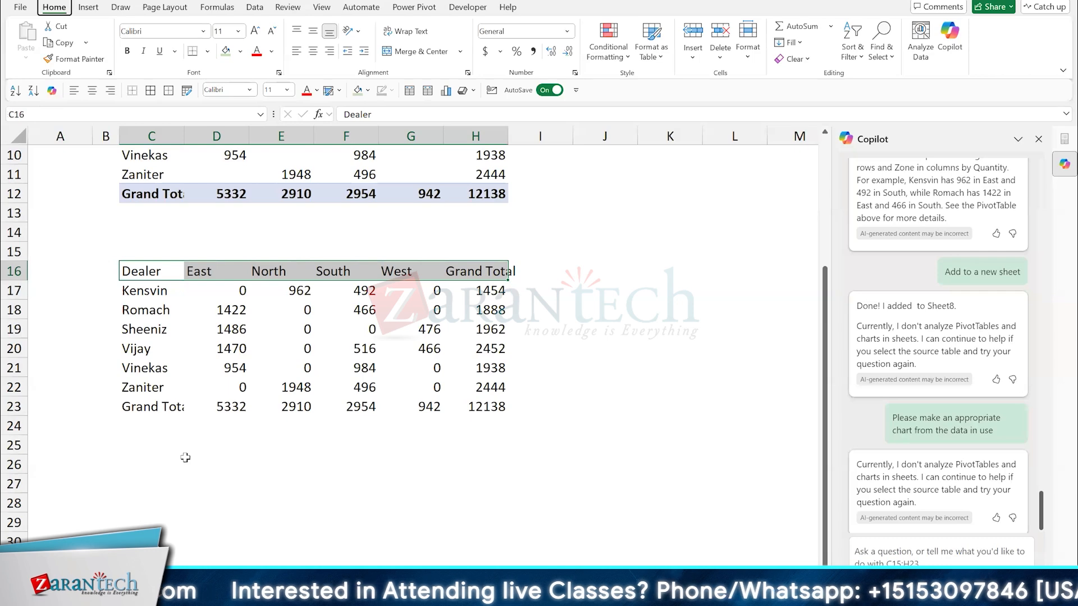
{"action": "key", "text": "alt+h"}
{"action": "key", "text": "h"}
{"action": "key", "text": "Down"}
{"action": "key", "text": "Down"}
{"action": "key", "text": "Left"}
{"action": "key", "text": "Return"}
{"action": "key", "text": "ctrl+b"}
Step: Apply all borders to the table C16:H23 and right-align its headers from East through the last column
{"action": "key", "text": "ctrl+shift+Down"}
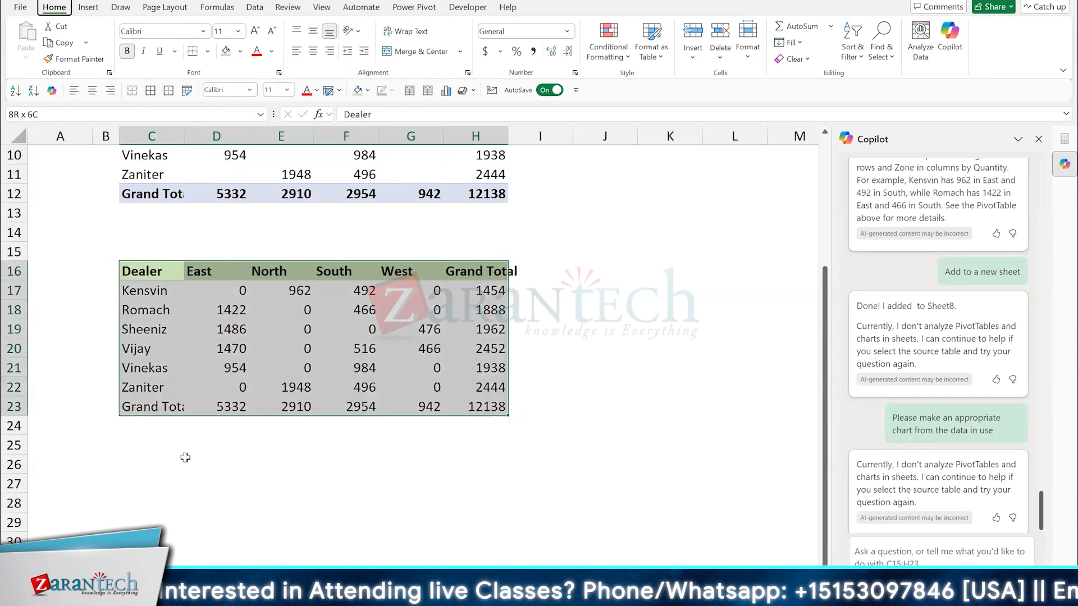
{"action": "key", "text": "alt+h"}
{"action": "key", "text": "b"}
{"action": "key", "text": "a"}
{"action": "key", "text": "Right"}
{"action": "key", "text": "ctrl+shift+Right"}
{"action": "key", "text": "alt+h"}
{"action": "key", "text": "a"}
{"action": "key", "text": "r"}
Step: Rename the last column's header in H16 as Totals
{"action": "key", "text": "ctrl+Right"}
{"action": "type", "text": "Totals"}
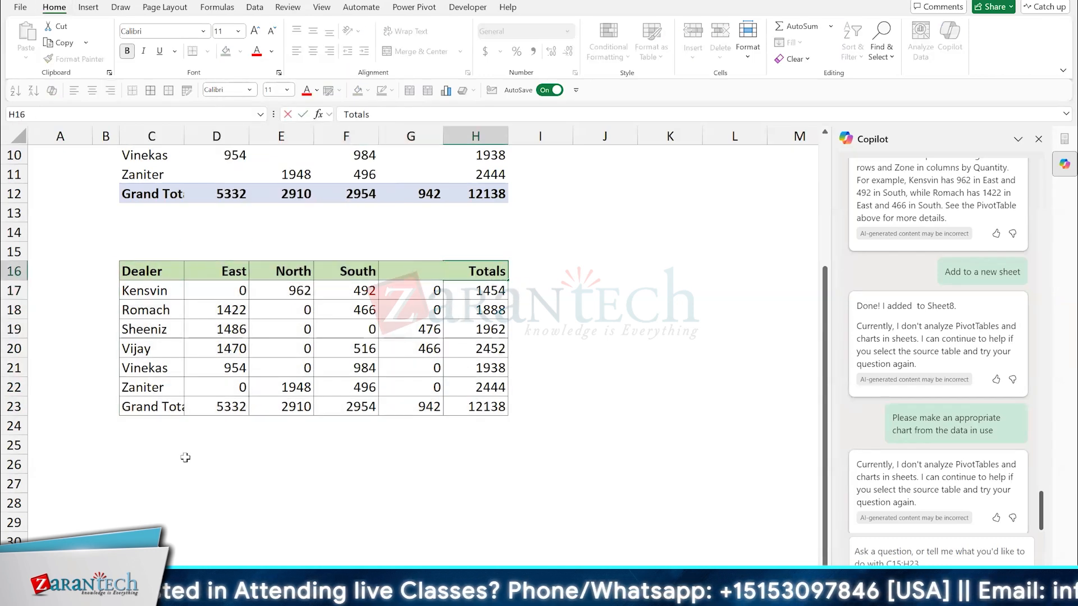
{"action": "key", "text": "Return"}
Step: Make the grand total row C23:H23 bold and change its label in C23 to Totals
{"action": "key", "text": "Left"}
{"action": "key", "text": "Left"}
{"action": "key", "text": "Left"}
{"action": "key", "text": "Left"}
{"action": "key", "text": "Down"}
{"action": "key", "text": "Down"}
{"action": "key", "text": "Down"}
{"action": "key", "text": "Down"}
{"action": "key", "text": "Down"}
{"action": "key", "text": "Down"}
{"action": "key", "text": "Left"}
{"action": "key", "text": "ctrl+shift+Right"}
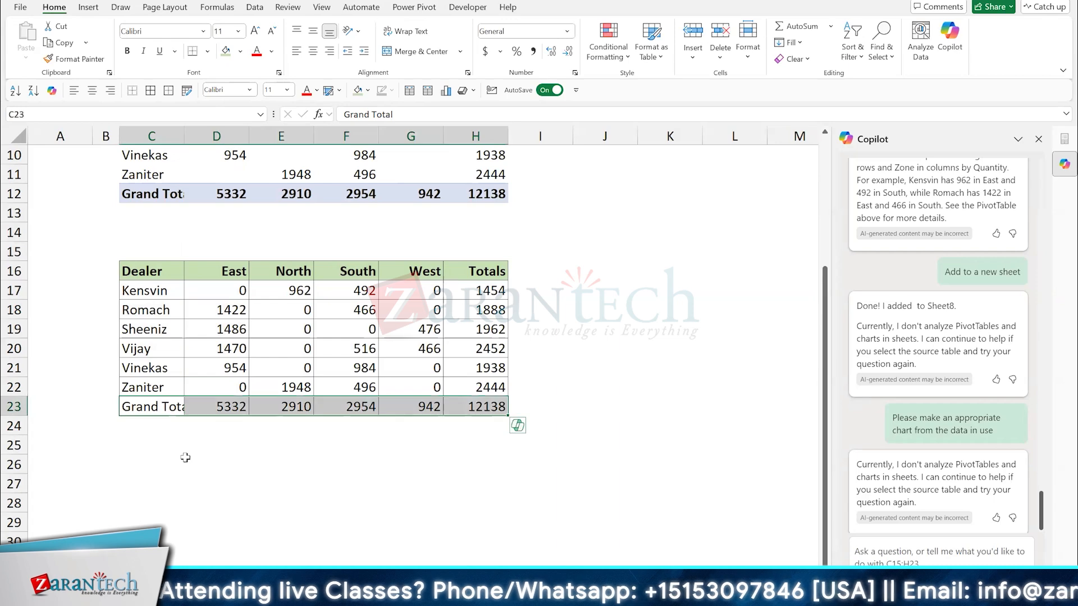
{"action": "key", "text": "ctrl+b"}
{"action": "key", "text": "Return"}
{"action": "left_click", "coordinate": [216, 388]}
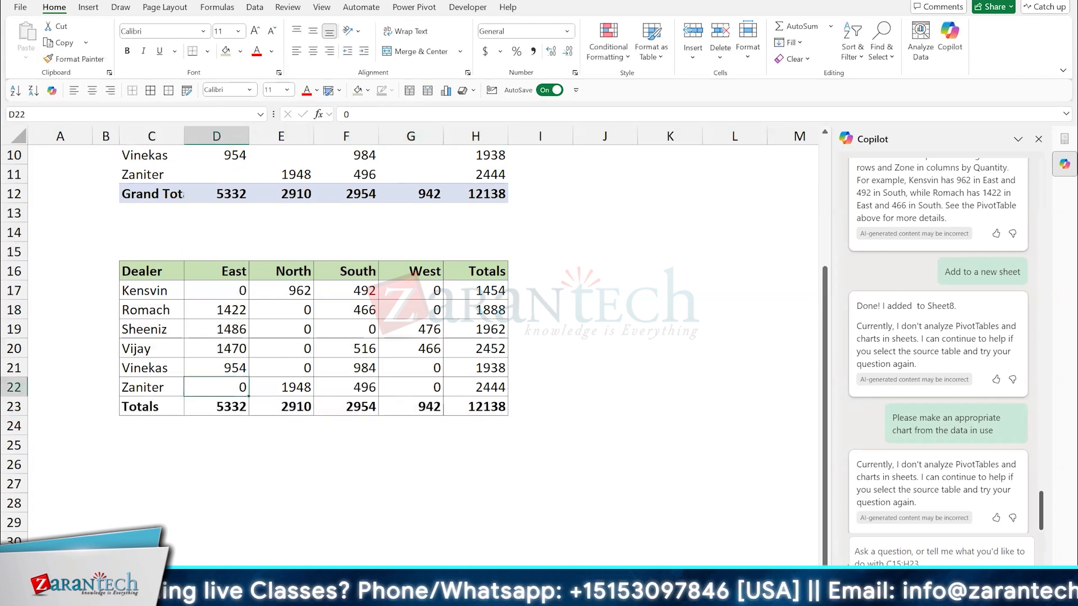
Step: Ask Copilot from the reformatted table: "Can you make a chart from the given data"
{"action": "left_click", "coordinate": [932, 557]}
{"action": "type", "text": "Can you make "}
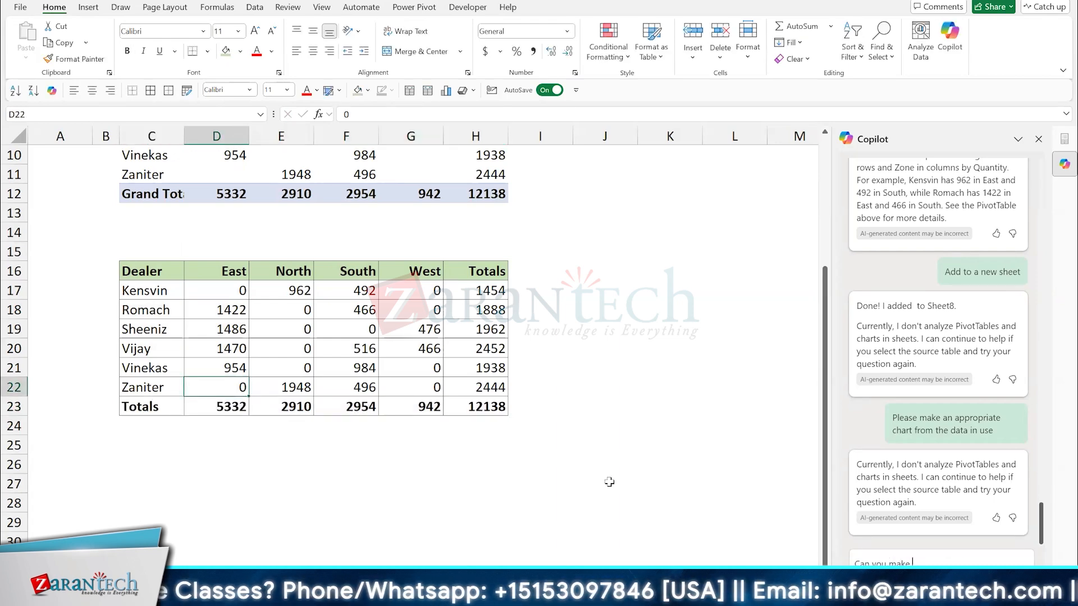
{"action": "type", "text": "a cha"}
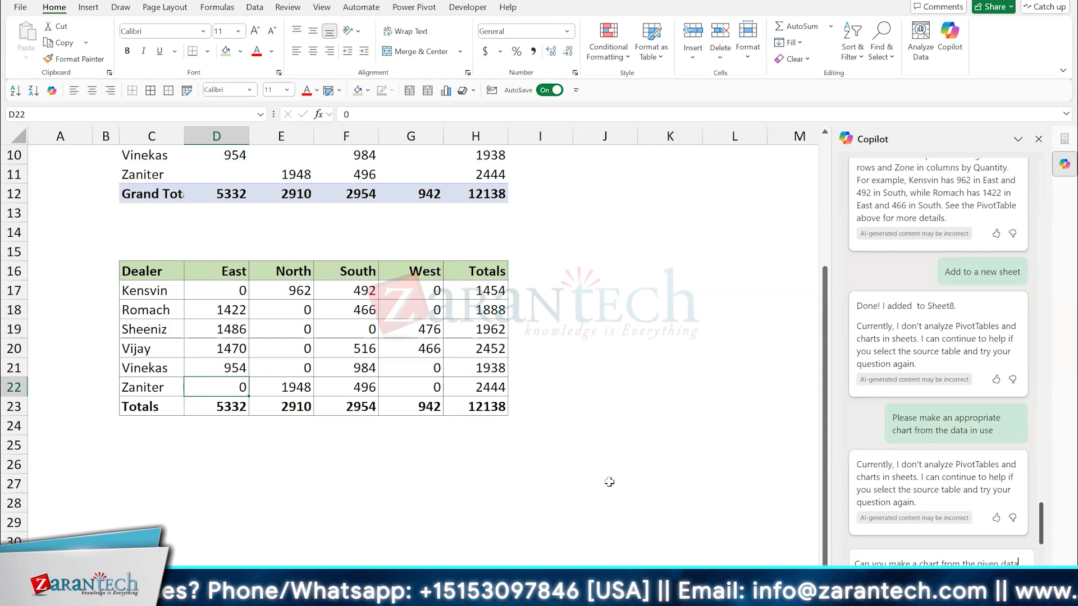
{"action": "type", "text": "rt from the given data"}
{"action": "key", "text": "Return"}
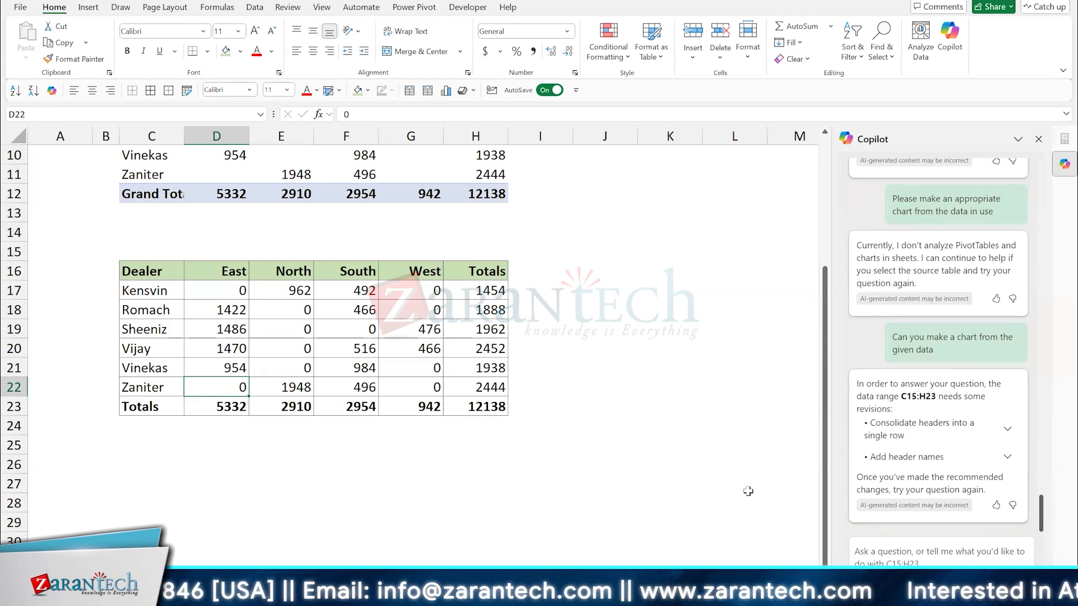
Step: Examine the reformatted table's headers and values in light of the revisions Copilot recommends
{"action": "left_click", "coordinate": [404, 326]}
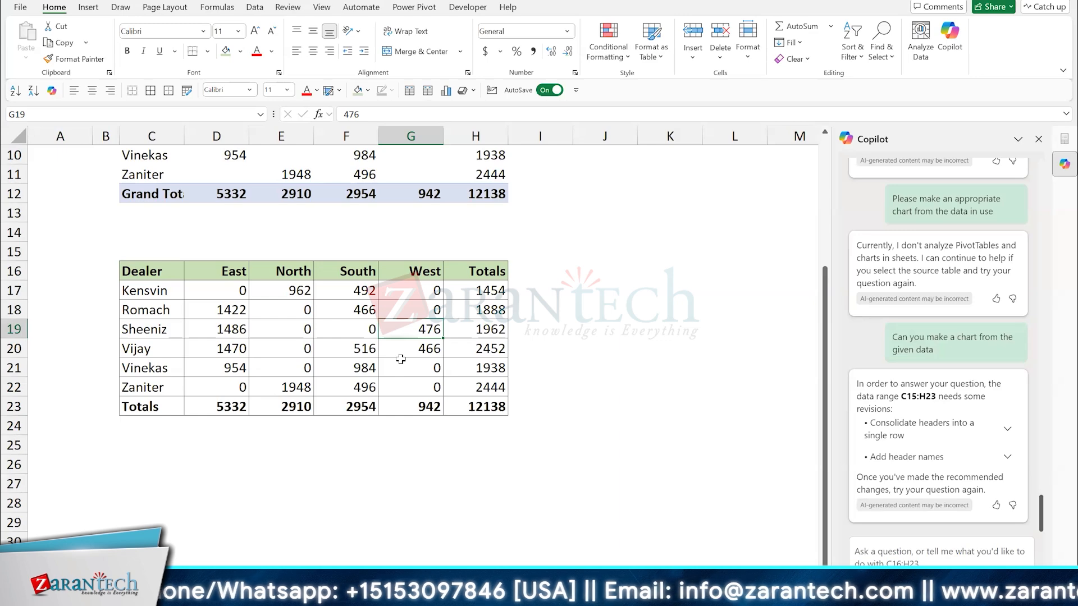
{"action": "left_click", "coordinate": [339, 331]}
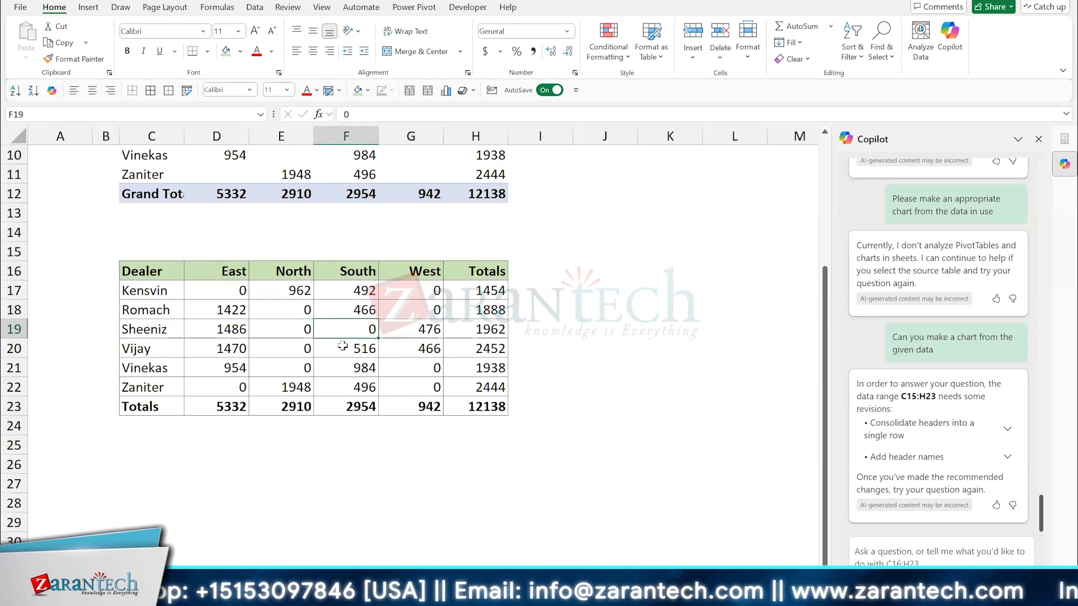
{"action": "left_click_drag", "start_coordinate": [143, 268], "coordinate": [417, 370]}
{"action": "left_click", "coordinate": [358, 351]}
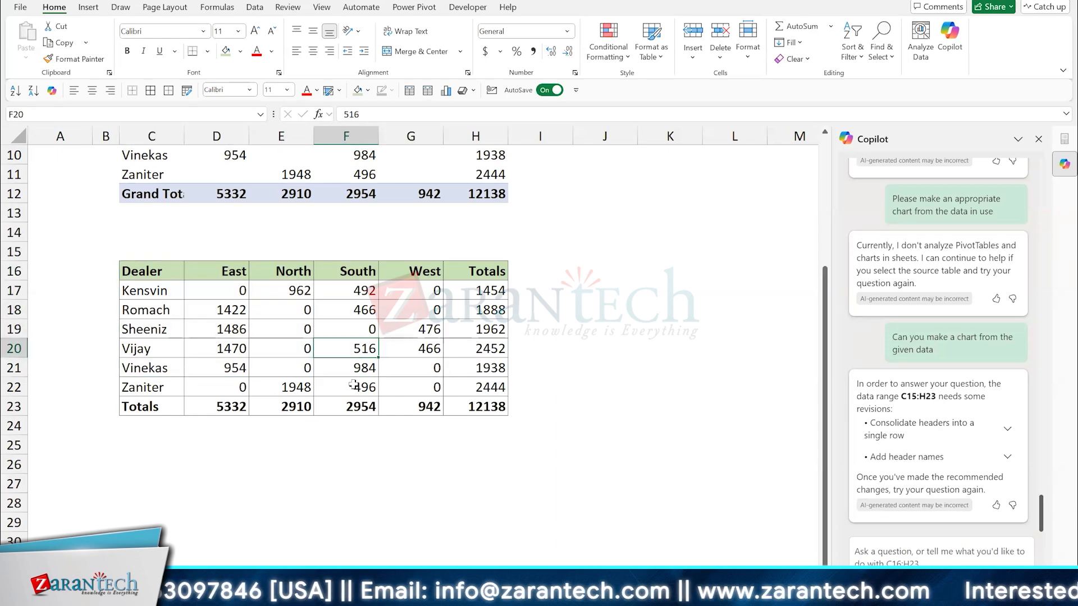
{"action": "left_click", "coordinate": [275, 326]}
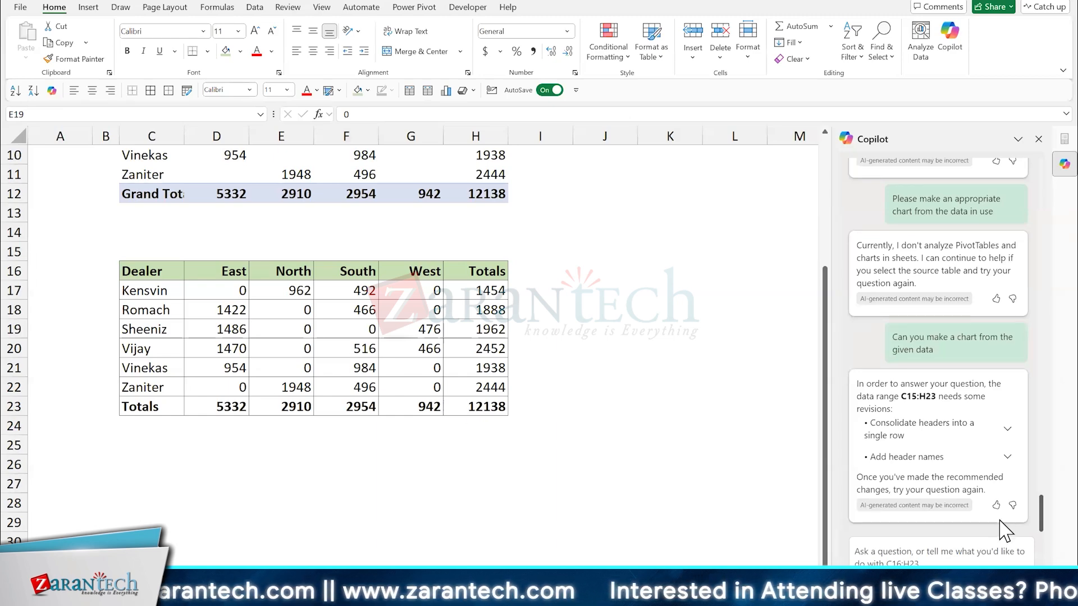
{"action": "left_click", "coordinate": [951, 551]}
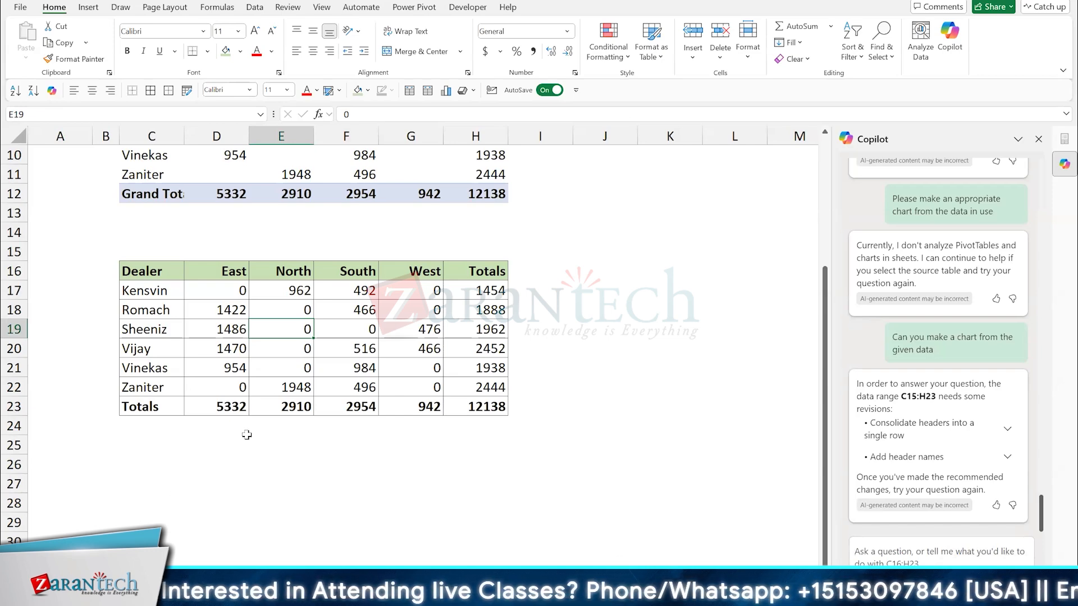
{"action": "left_click", "coordinate": [285, 346]}
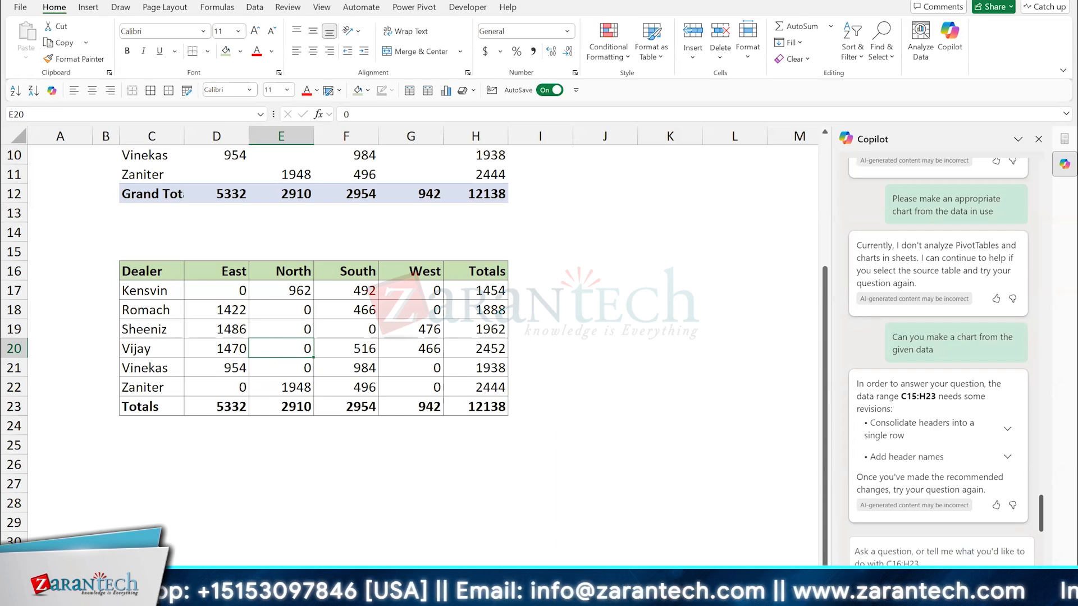
Step: Go to the Pivot Source sheet and select a cell in the Variant column of its data
{"action": "left_click", "coordinate": [247, 581]}
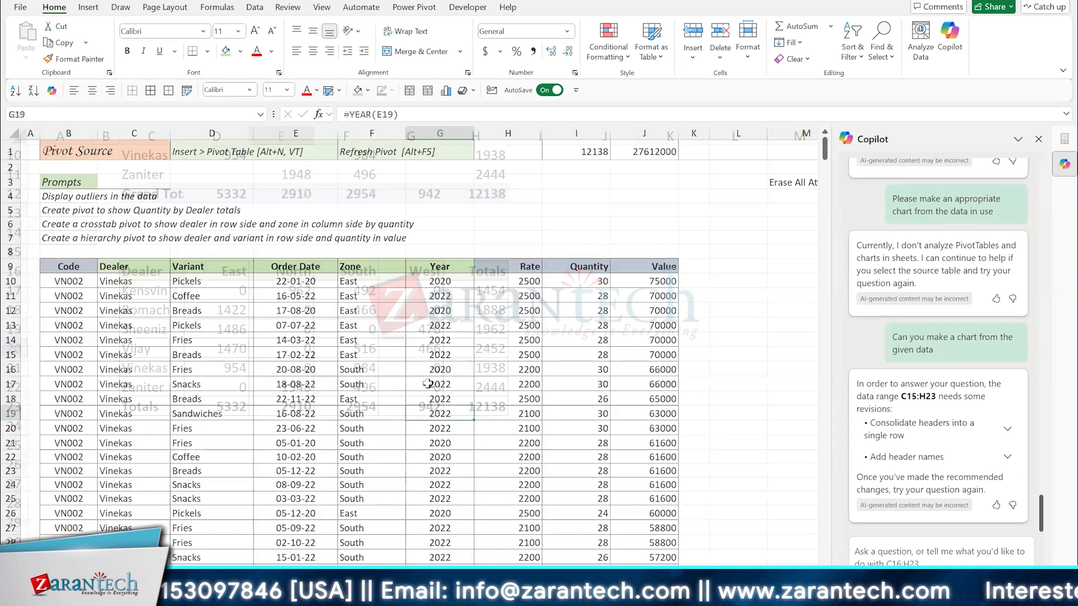
{"action": "key", "text": "Up"}
{"action": "key", "text": "Up"}
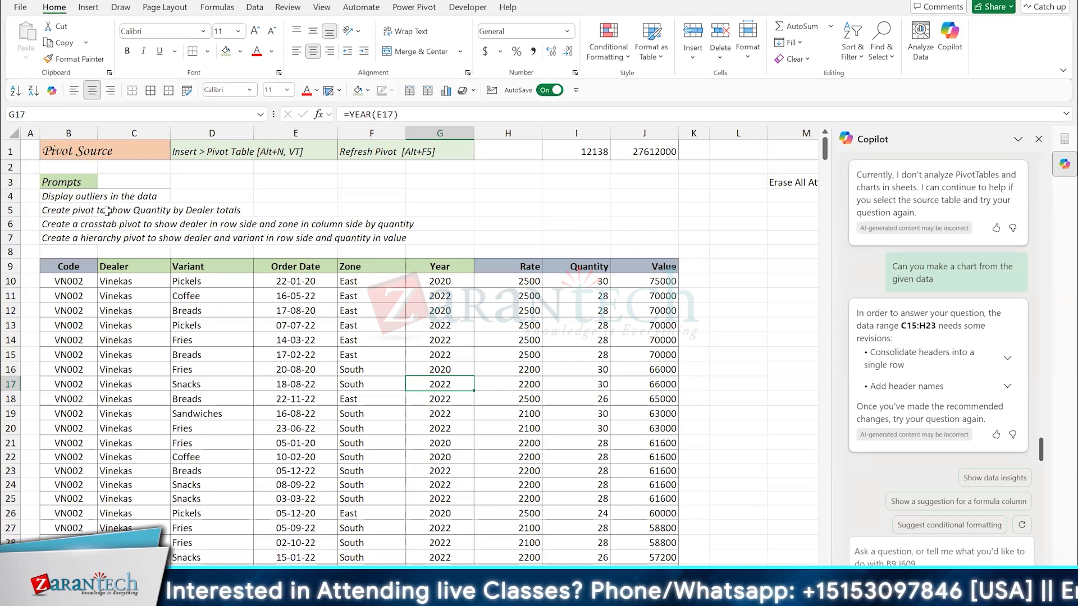
{"action": "left_click", "coordinate": [190, 324]}
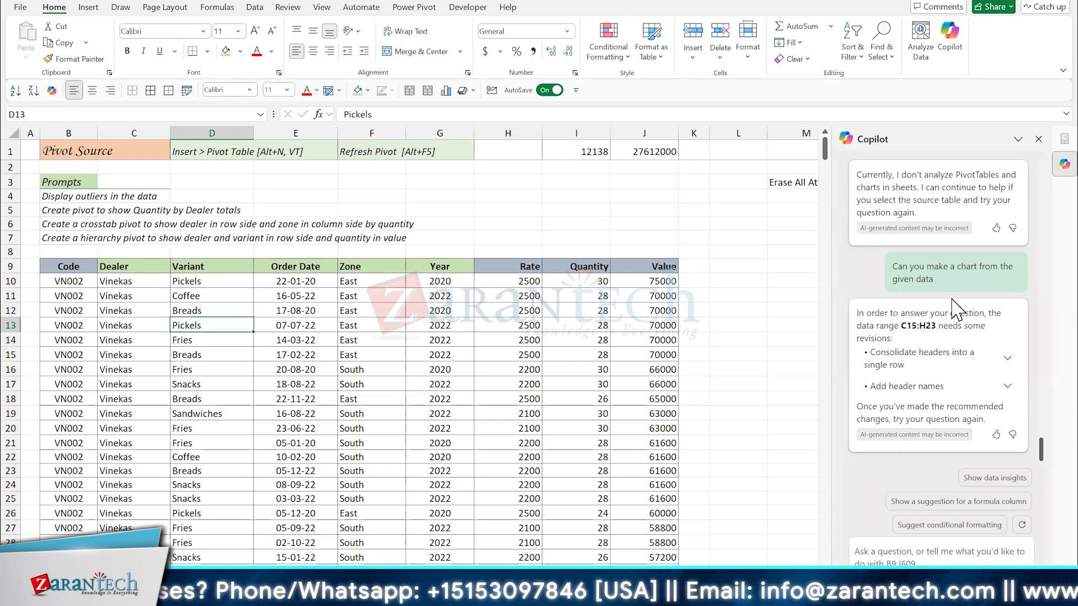
Step: Find the dealer-by-zone crosstab reply in the Copilot chat and add that pivot to a new sheet
{"action": "scroll", "coordinate": [899, 311], "scroll_direction": "up", "scroll_amount": 5}
{"action": "scroll", "coordinate": [956, 309], "scroll_direction": "up", "scroll_amount": 10}
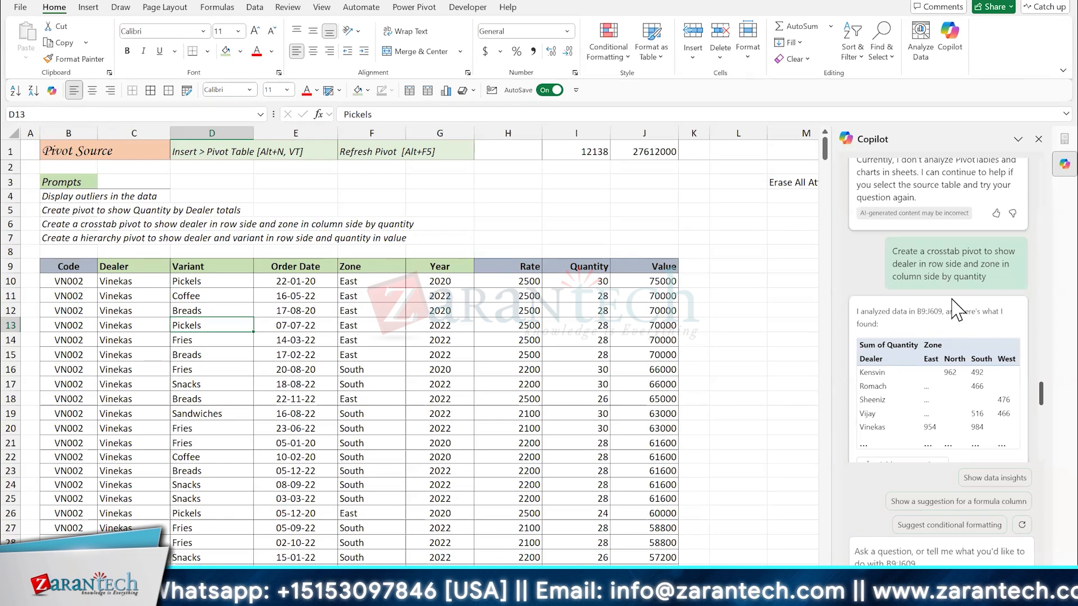
{"action": "scroll", "coordinate": [955, 309], "scroll_direction": "up", "scroll_amount": 2}
{"action": "scroll", "coordinate": [958, 307], "scroll_direction": "down", "scroll_amount": 3}
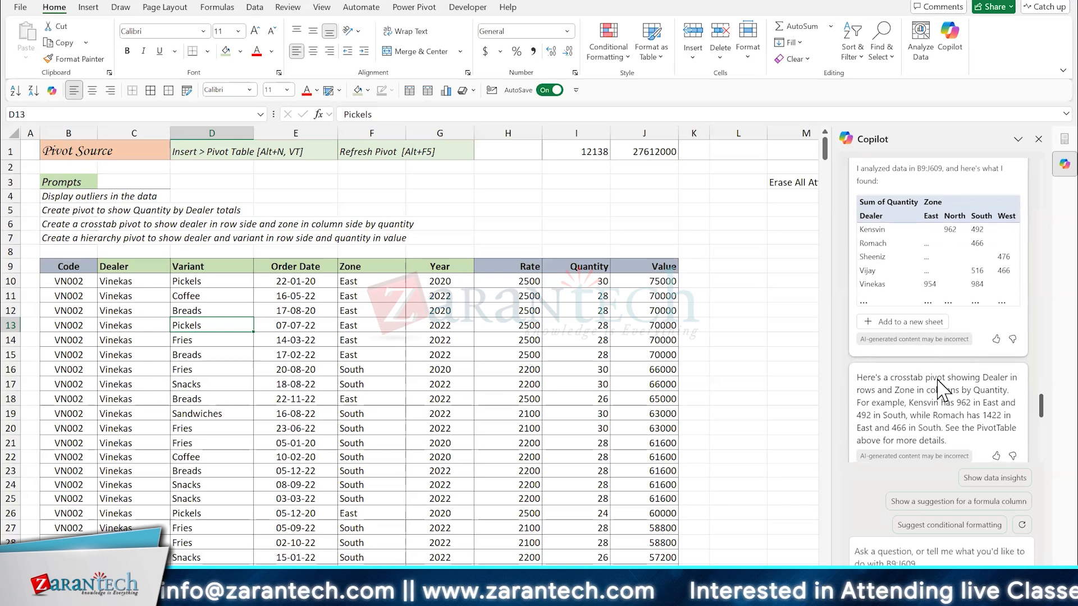
{"action": "scroll", "coordinate": [943, 388], "scroll_direction": "up", "scroll_amount": 1}
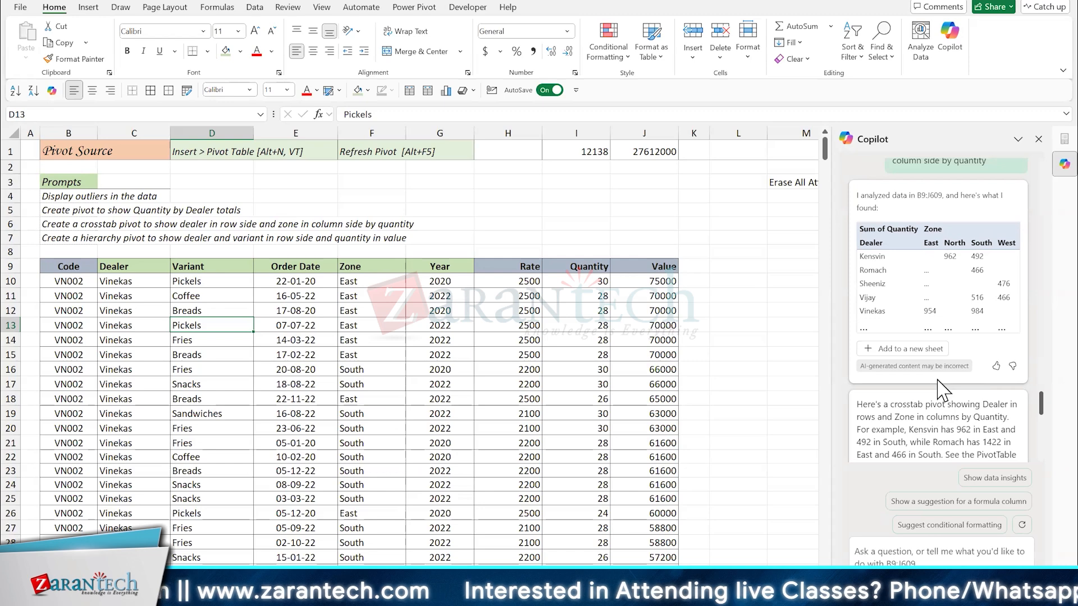
{"action": "left_click", "coordinate": [913, 350]}
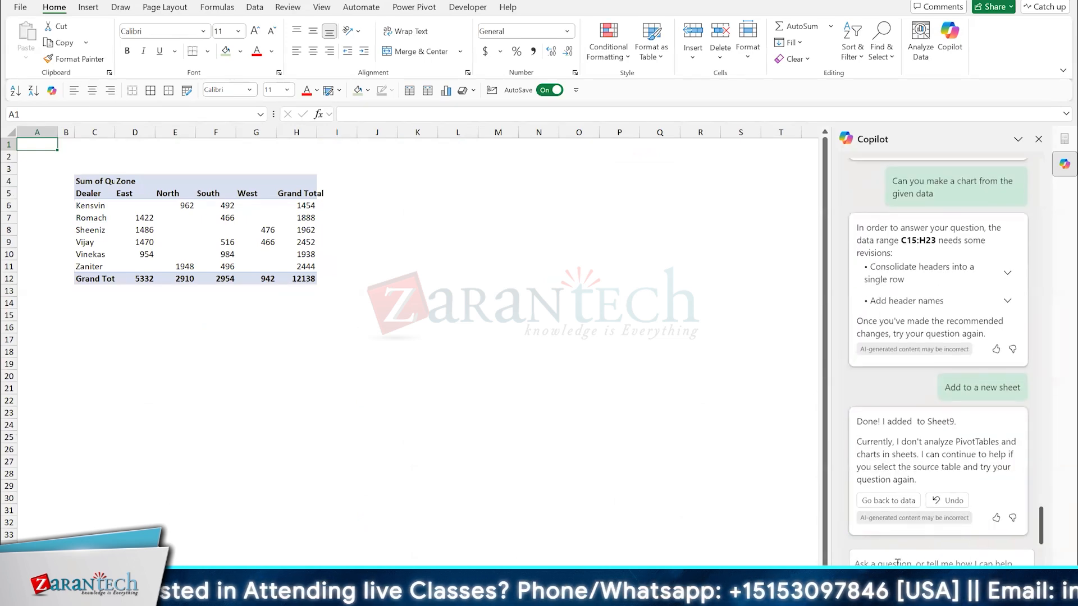
Step: Review the Copilot replies, select the first Grand Total value in the new crosstab pivot and reopen the Copilot chat
{"action": "scroll", "coordinate": [910, 413], "scroll_direction": "up", "scroll_amount": 5}
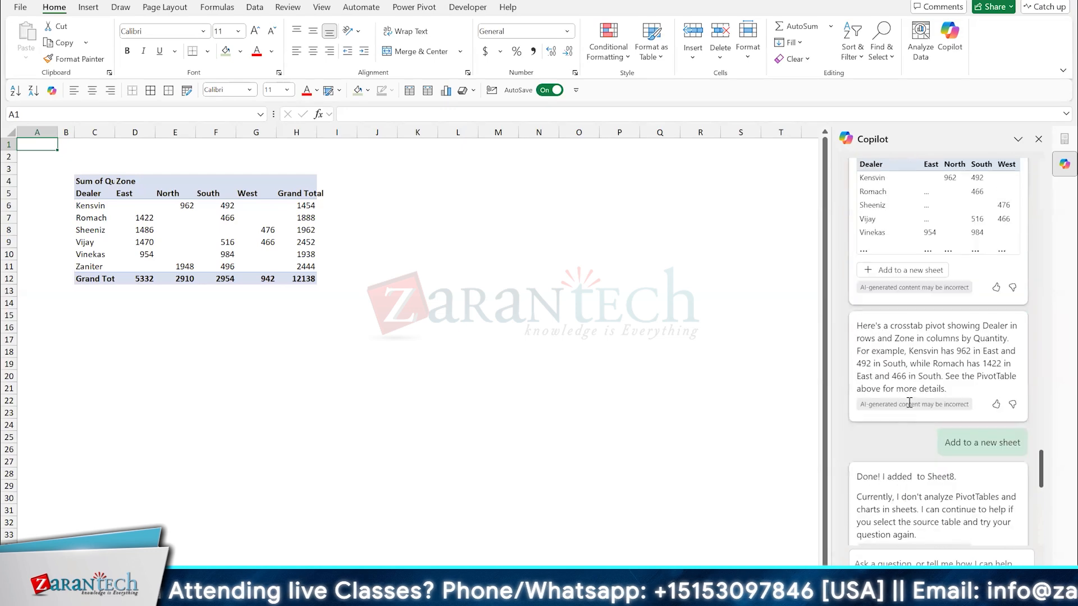
{"action": "scroll", "coordinate": [910, 403], "scroll_direction": "down", "scroll_amount": 6}
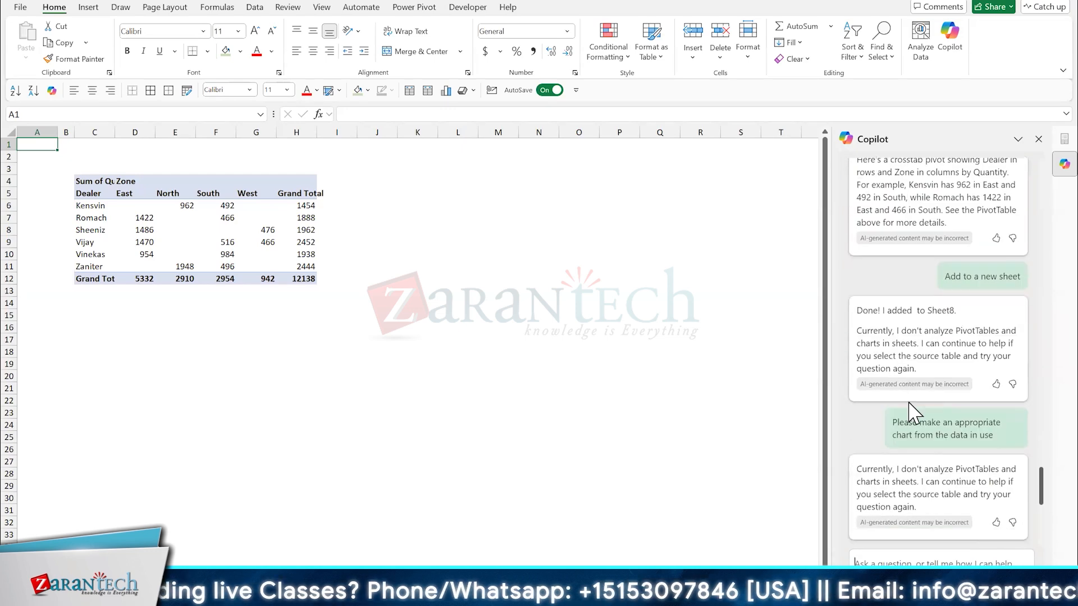
{"action": "scroll", "coordinate": [910, 414], "scroll_direction": "down", "scroll_amount": 10}
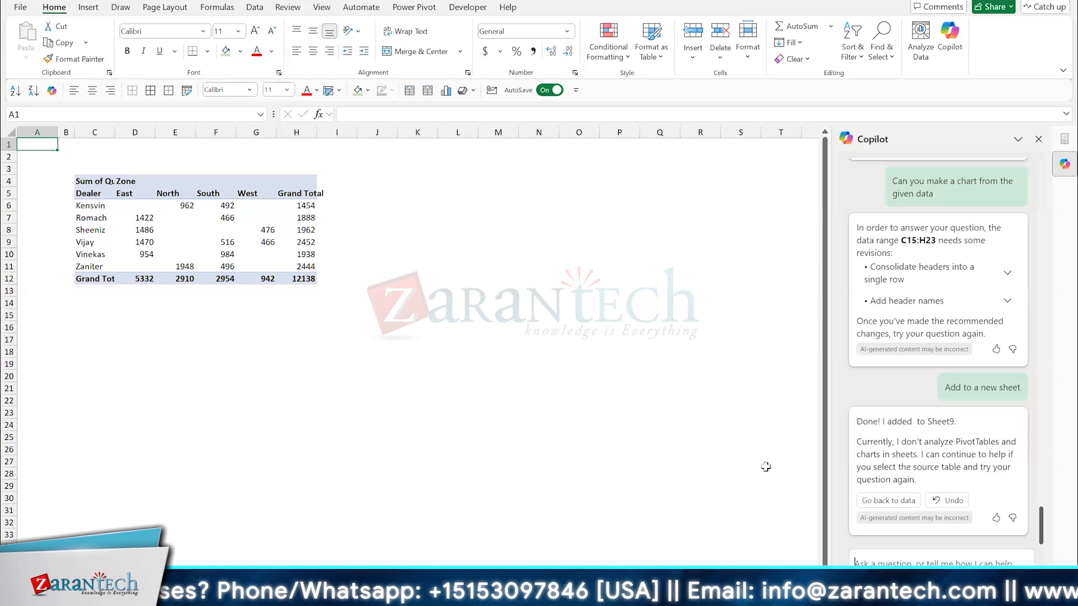
{"action": "left_click", "coordinate": [302, 205]}
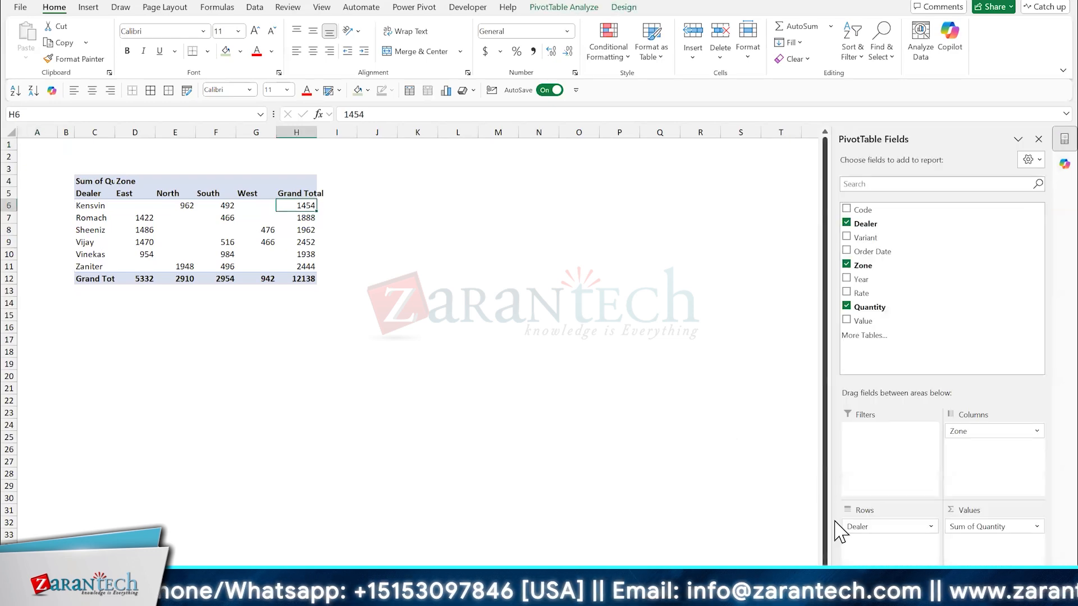
{"action": "left_click", "coordinate": [1065, 163]}
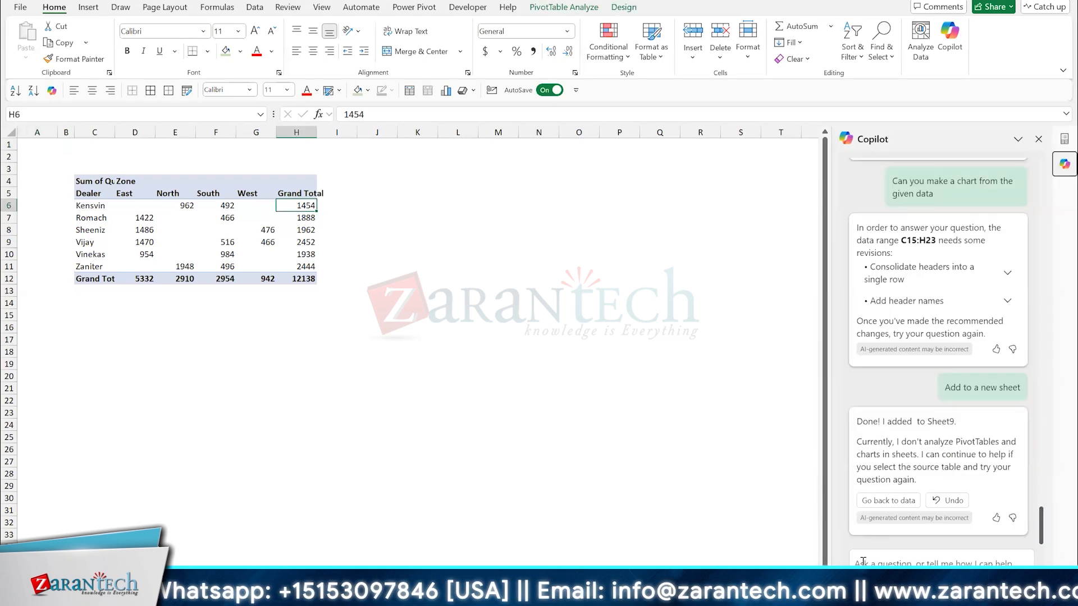
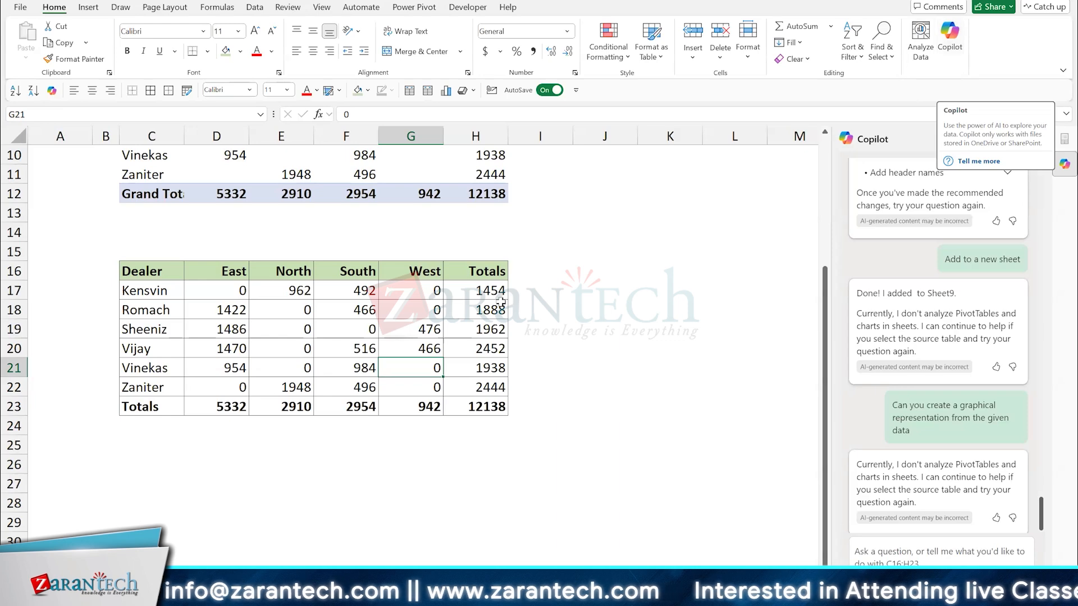
Step: Leave the reformatted table for the Sort sheet and select the Area + Sale sorting prompt in B30
{"action": "left_click", "coordinate": [413, 306]}
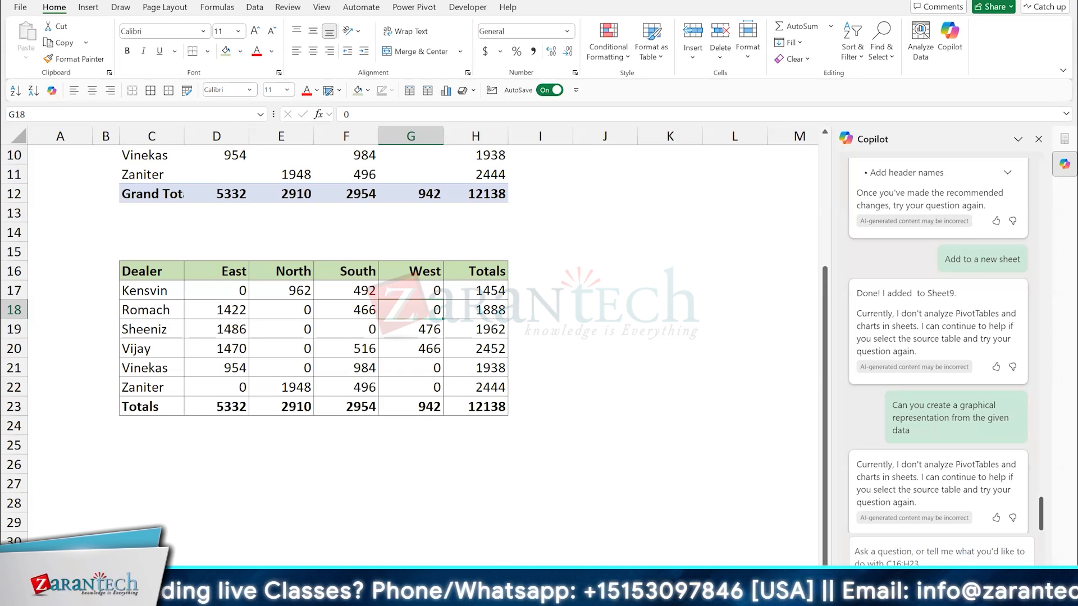
{"action": "key", "text": "ctrl+Page_Down"}
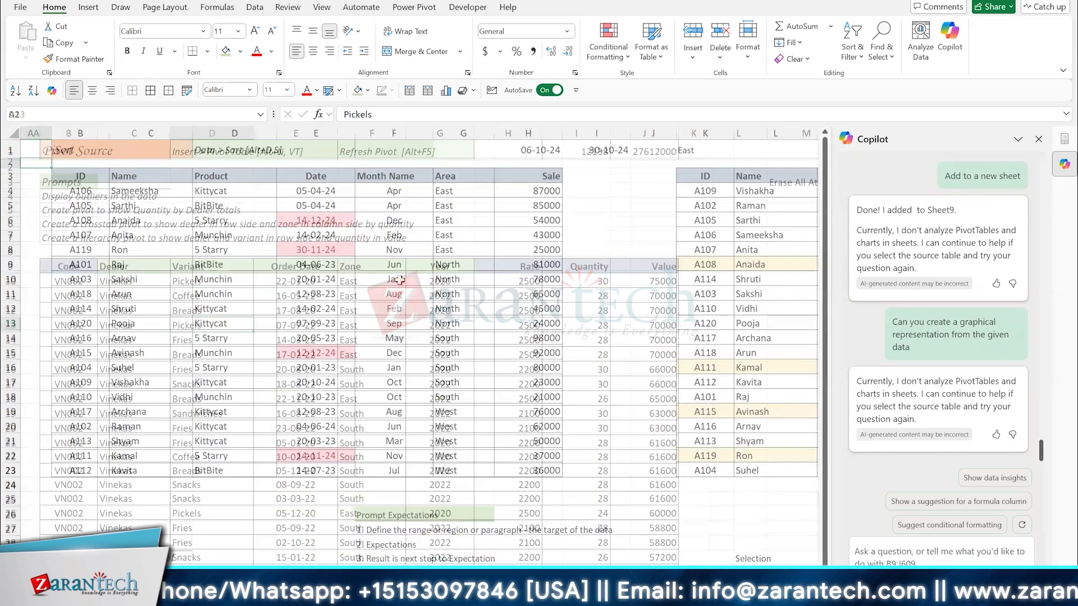
{"action": "left_click", "coordinate": [394, 279]}
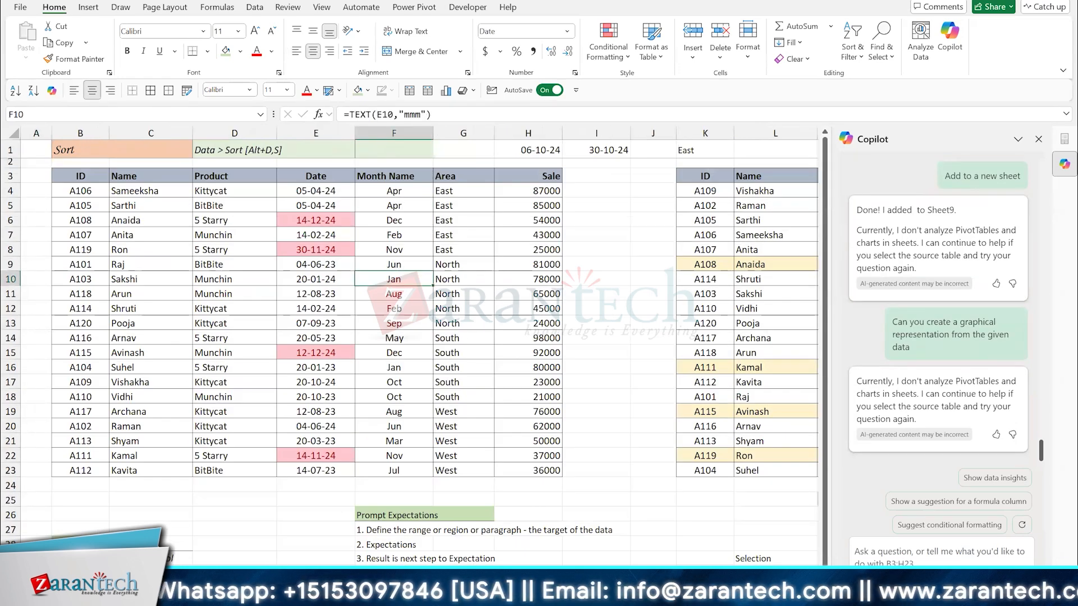
{"action": "left_click", "coordinate": [81, 574]}
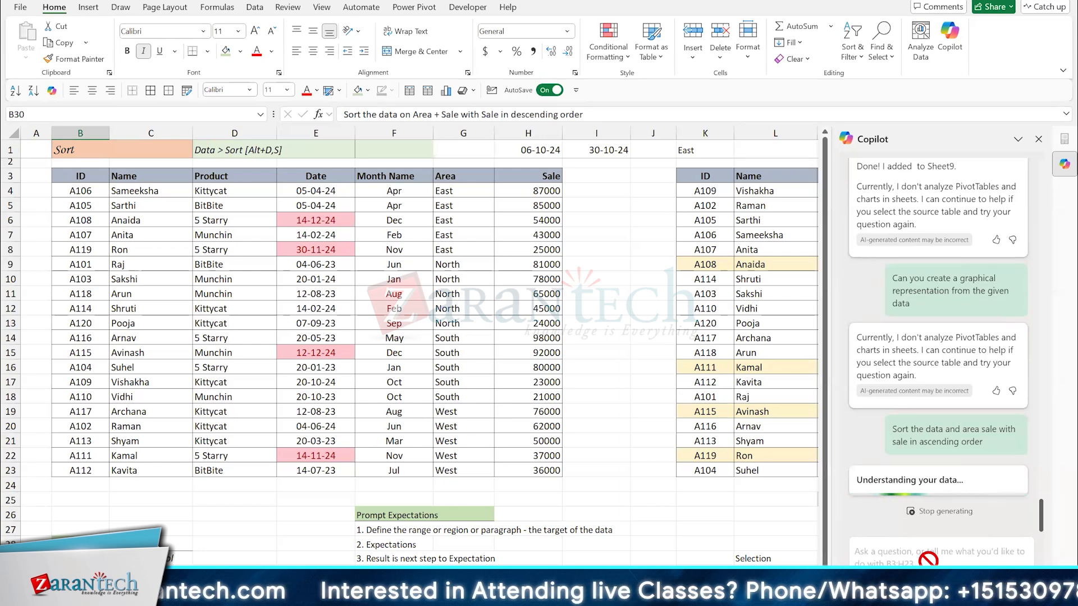
Step: Apply Copilot's ascending Area and Sale sort to B3:H23 and have it sort the data on the product column
{"action": "left_click", "coordinate": [424, 308]}
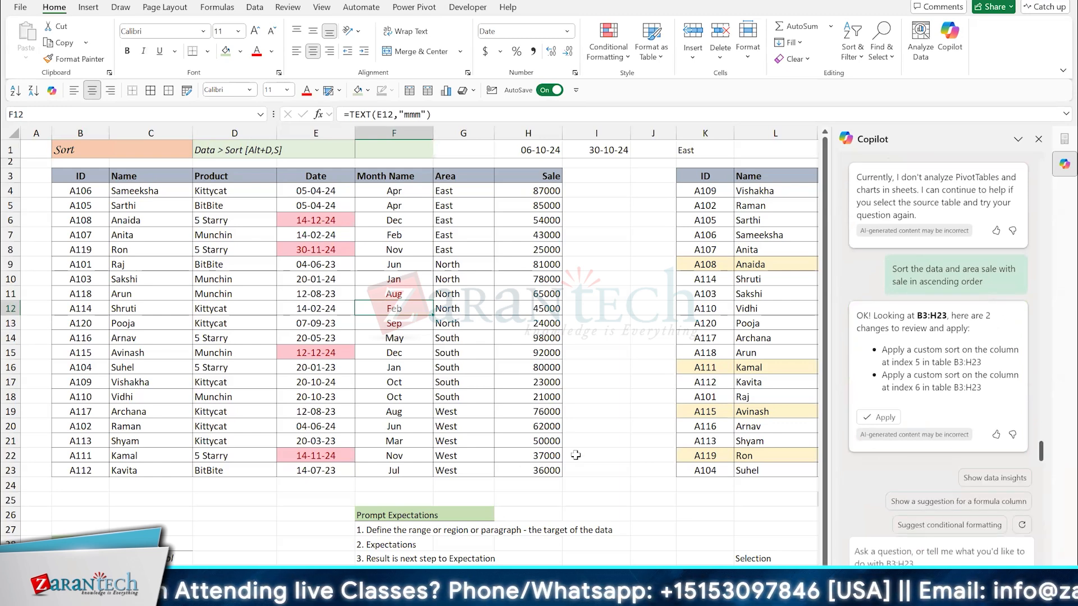
{"action": "left_click", "coordinate": [880, 417]}
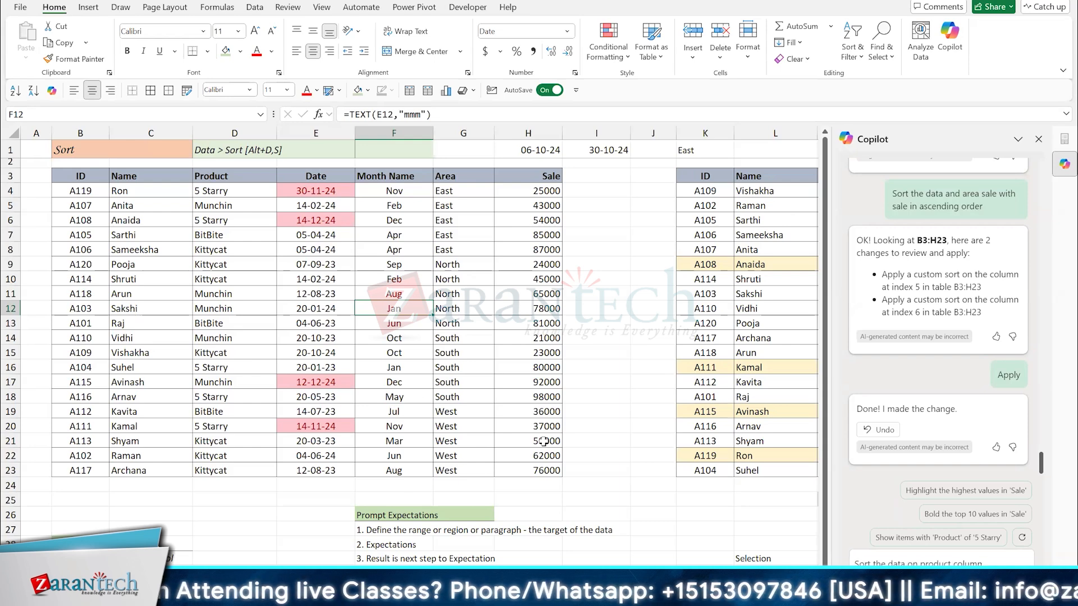
{"action": "key", "text": "Return"}
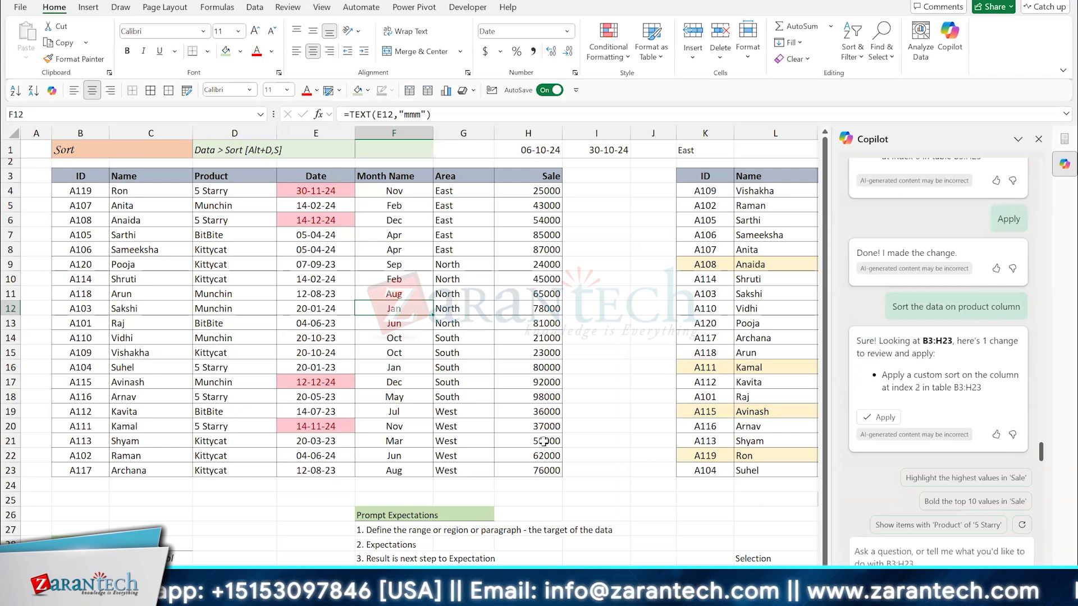
{"action": "left_click", "coordinate": [884, 418]}
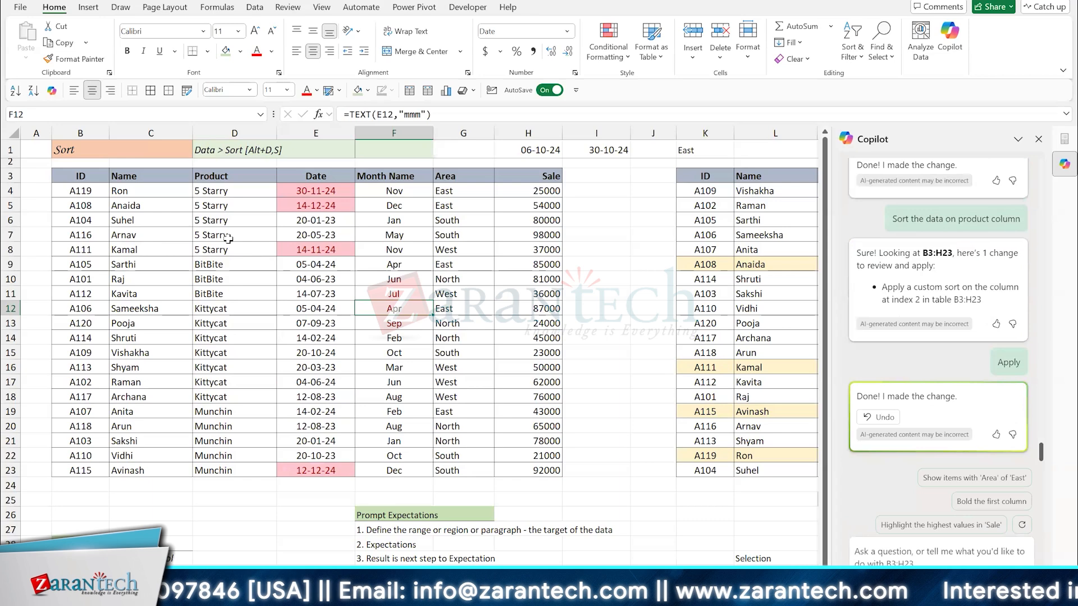
{"action": "left_click", "coordinate": [236, 281]}
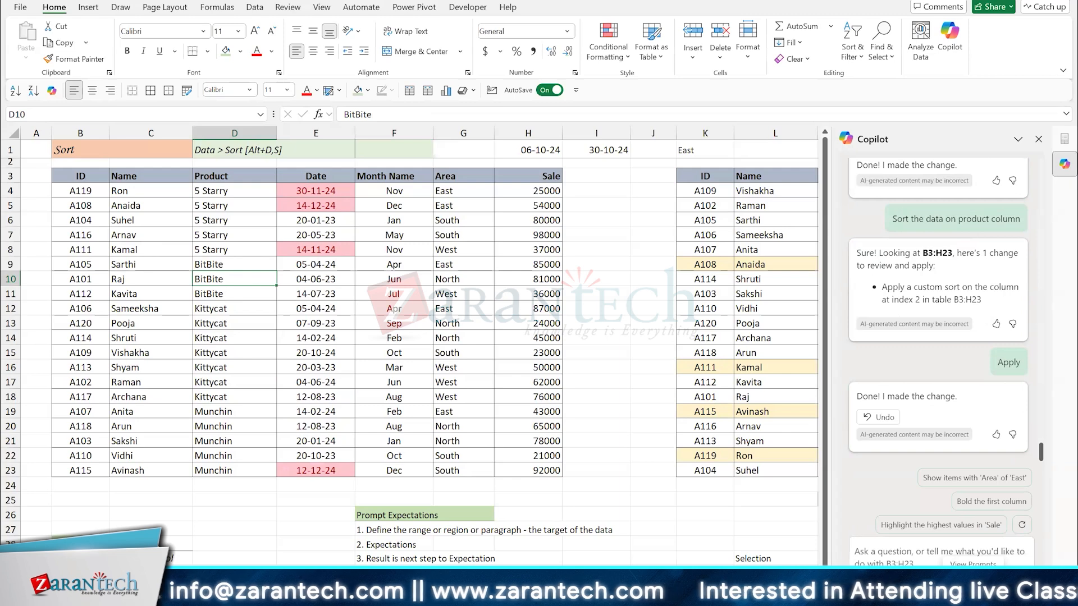
{"action": "left_click", "coordinate": [973, 563]}
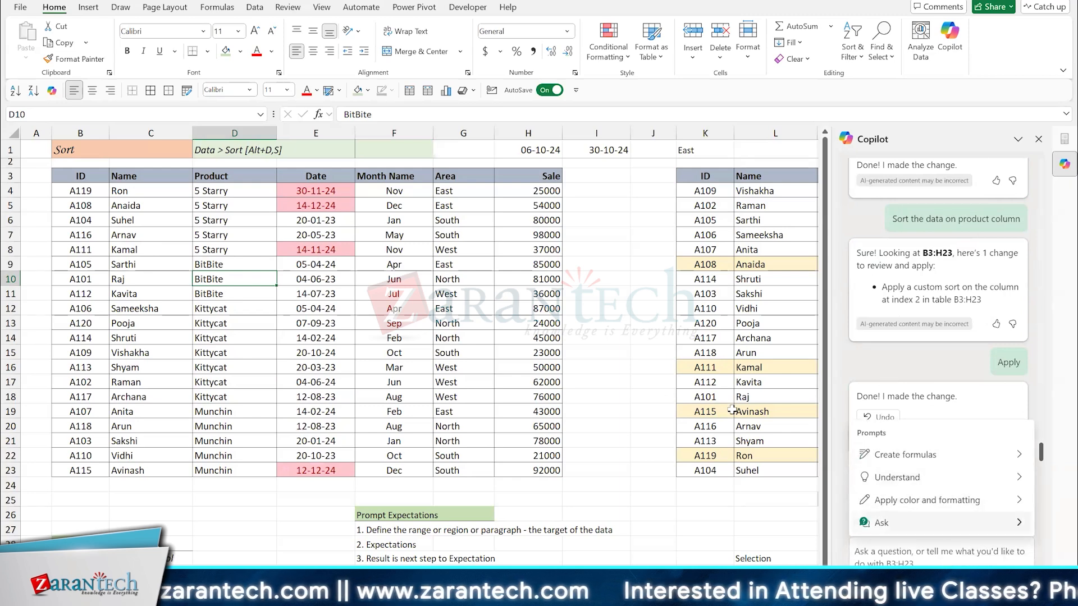
{"action": "left_click", "coordinate": [463, 353]}
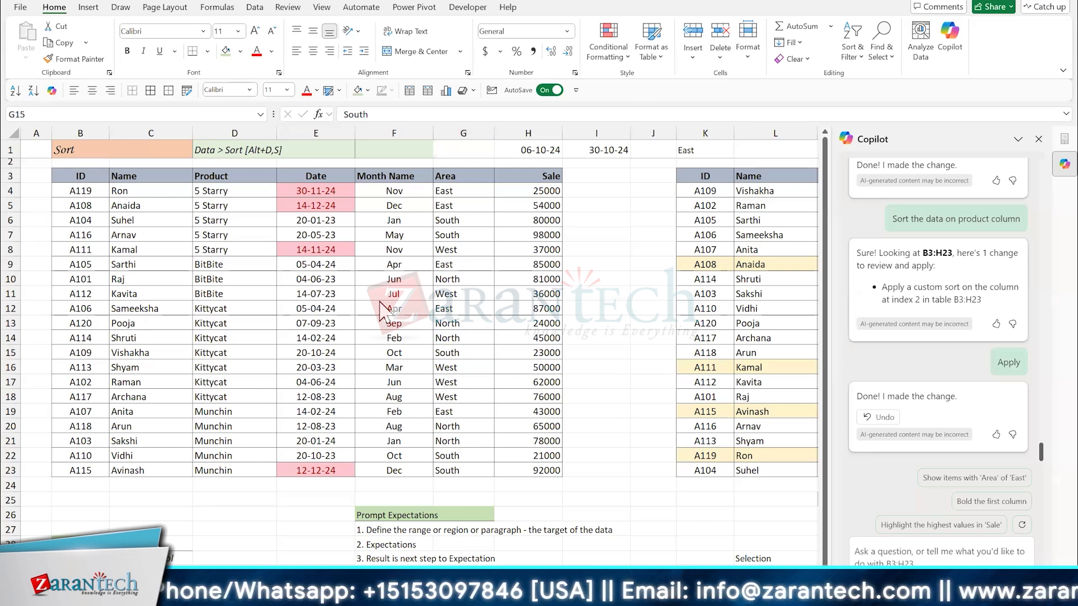
{"action": "left_click", "coordinate": [1032, 153]}
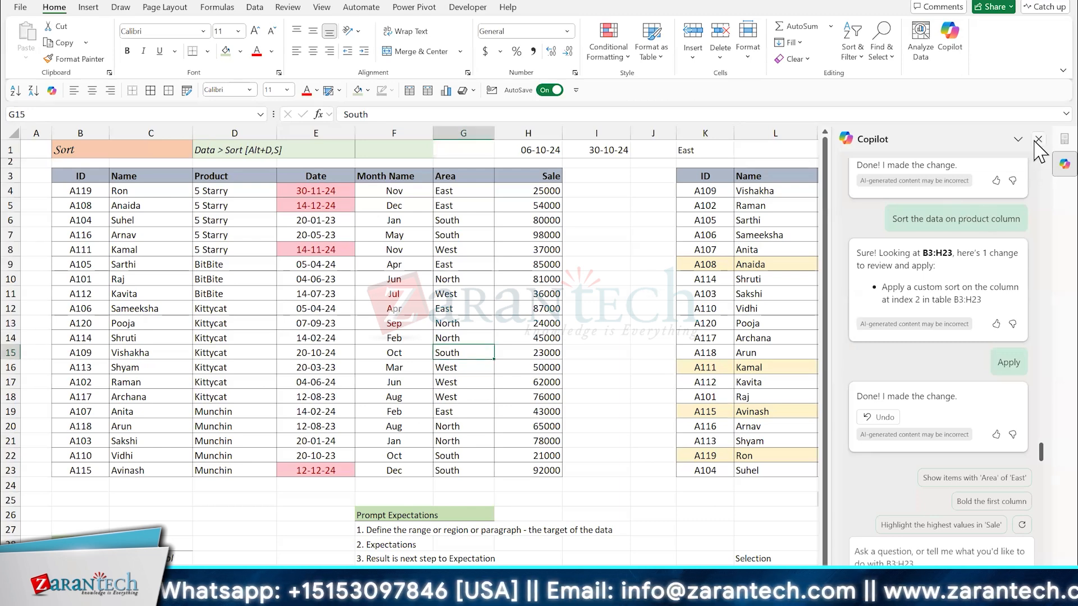
{"action": "left_click", "coordinate": [462, 295]}
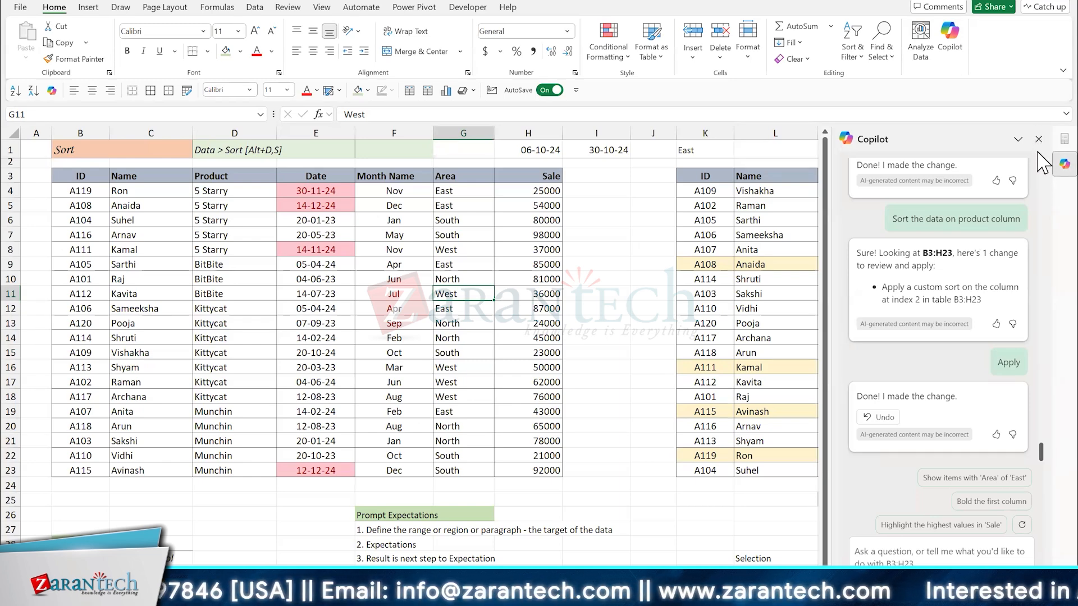
{"action": "left_click", "coordinate": [357, 340]}
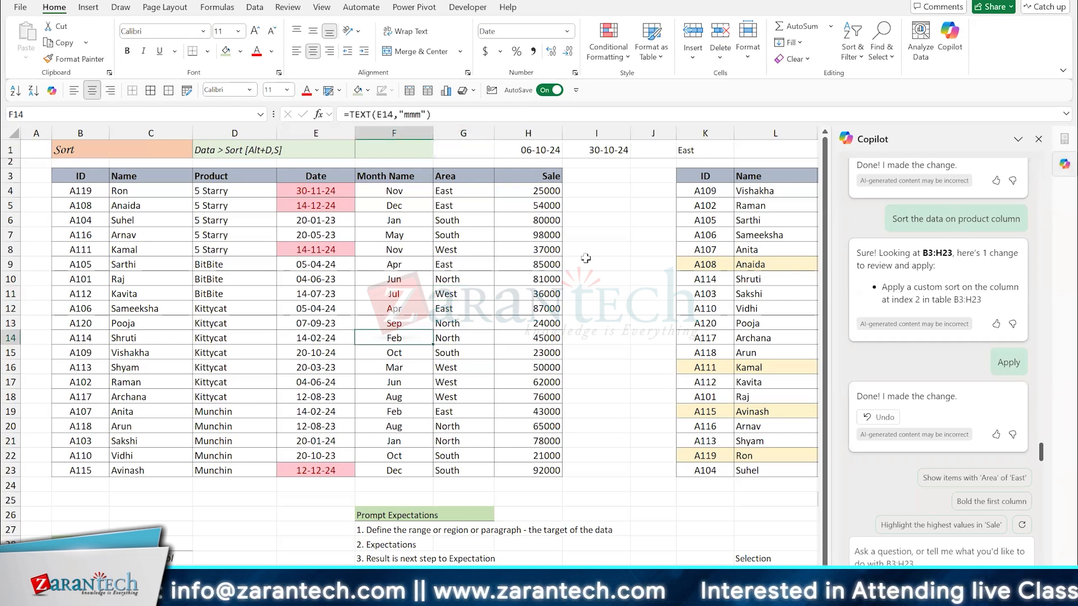
{"action": "left_click", "coordinate": [394, 263]}
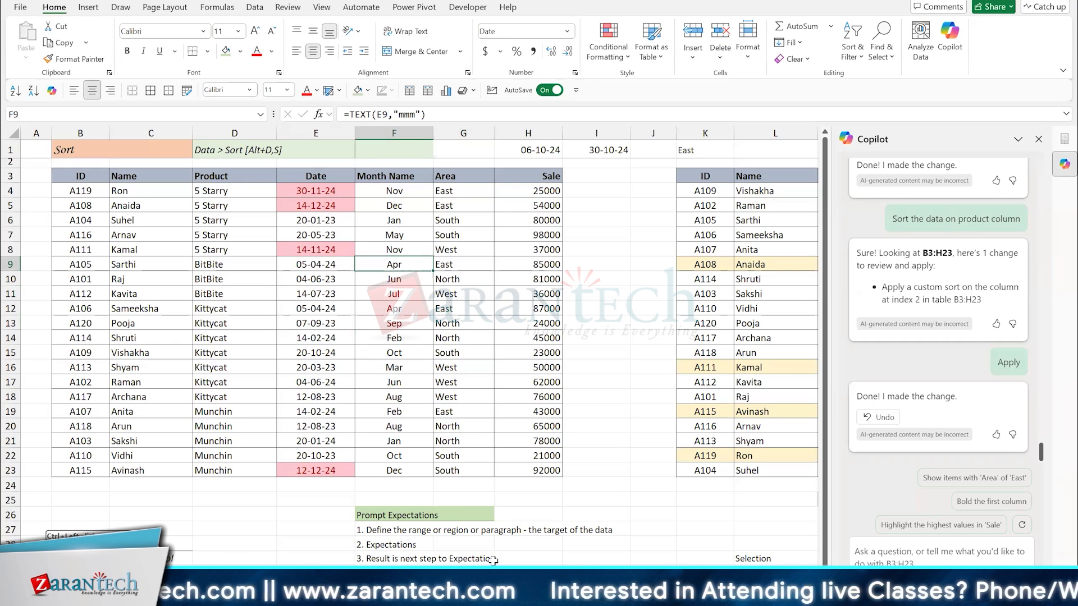
Step: Go to the Pivot Source sheet and copy the text of the hierarchy pivot prompt in B7
{"action": "key", "text": "ctrl+Page_Down"}
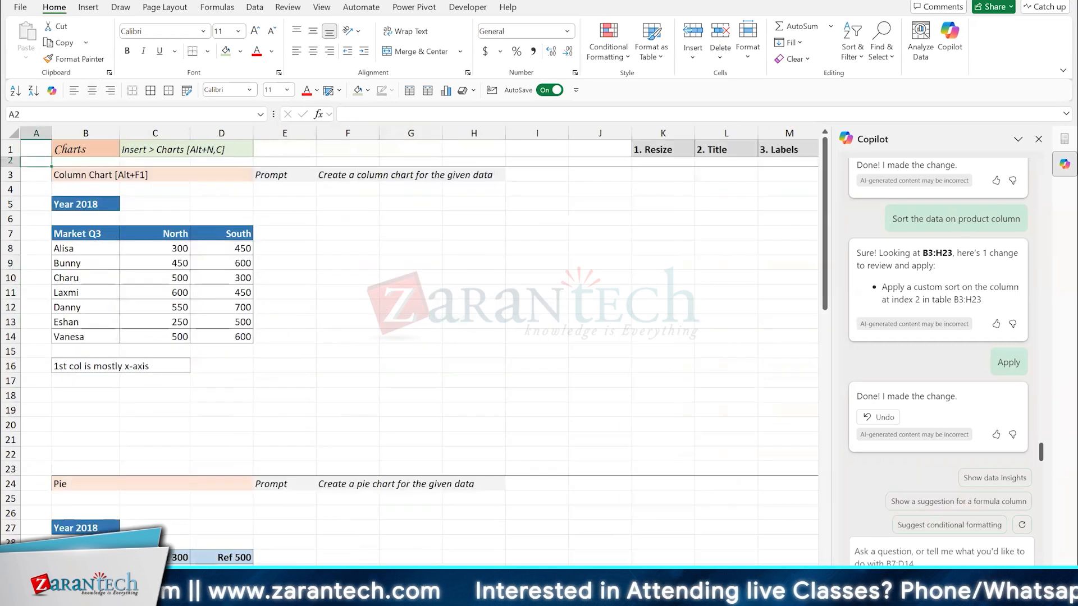
{"action": "key", "text": "ctrl+Page_Down"}
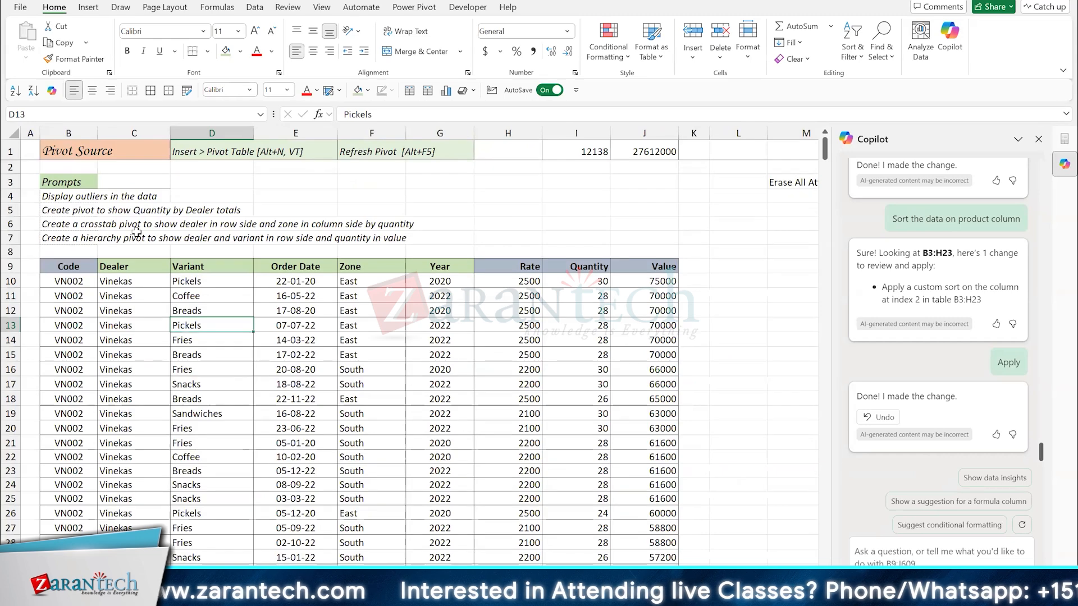
{"action": "left_click", "coordinate": [77, 236]}
{"action": "key", "text": "F2"}
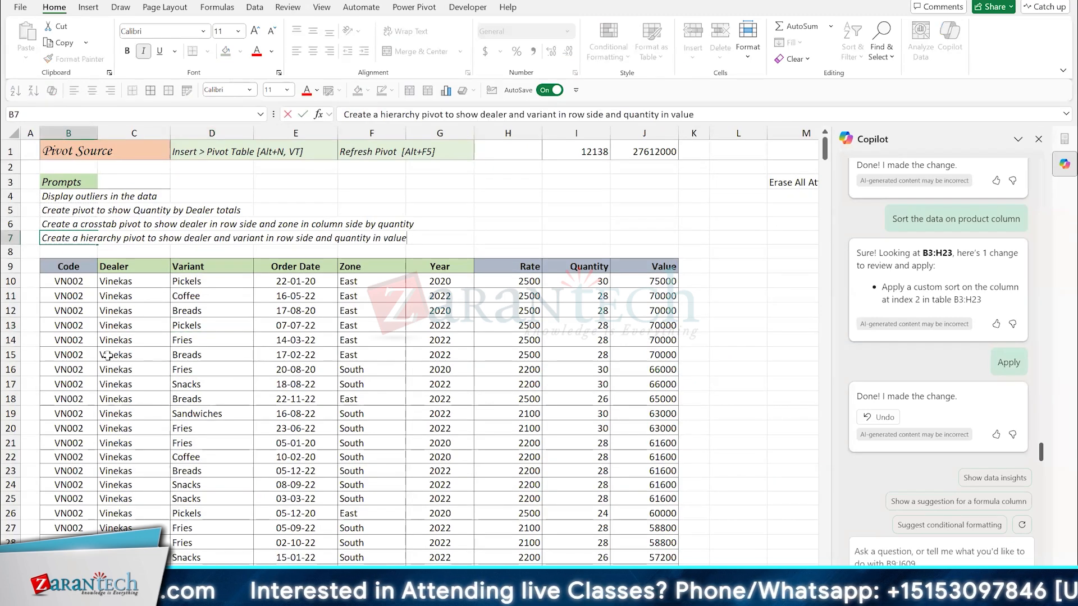
{"action": "key", "text": "shift+Home"}
{"action": "key", "text": "ctrl+c"}
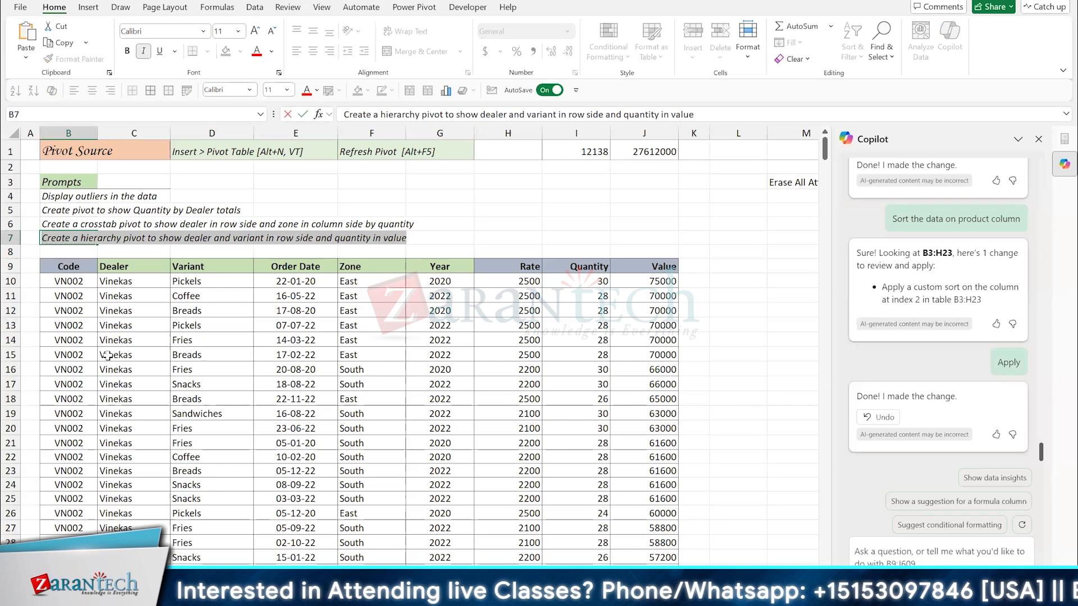
{"action": "key", "text": "Escape"}
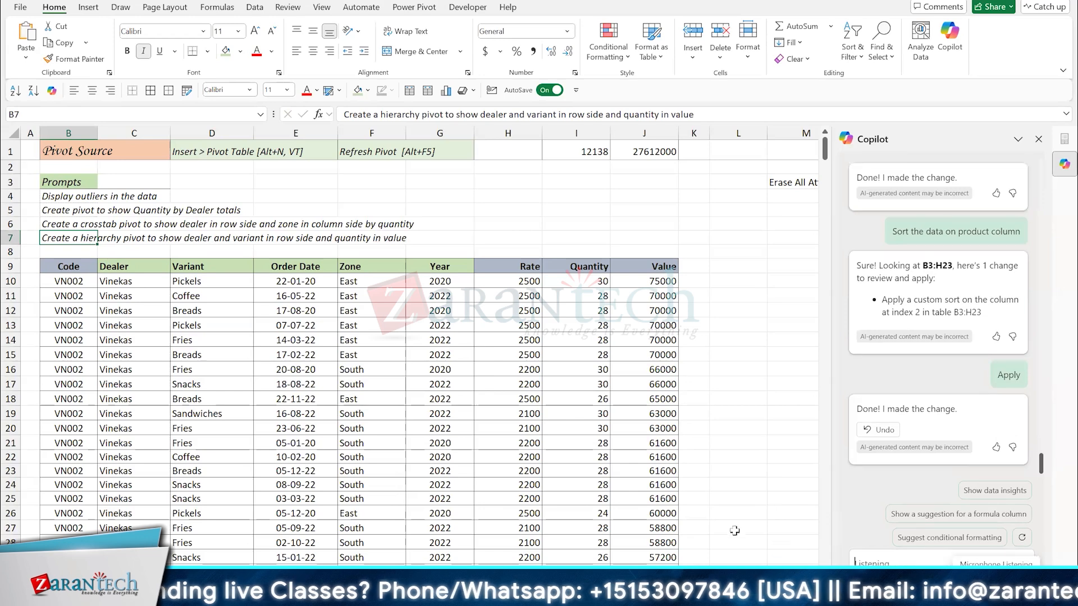
Step: Select cell F22 in the Zone column of the source data and collapse the ribbon
{"action": "left_click", "coordinate": [617, 501]}
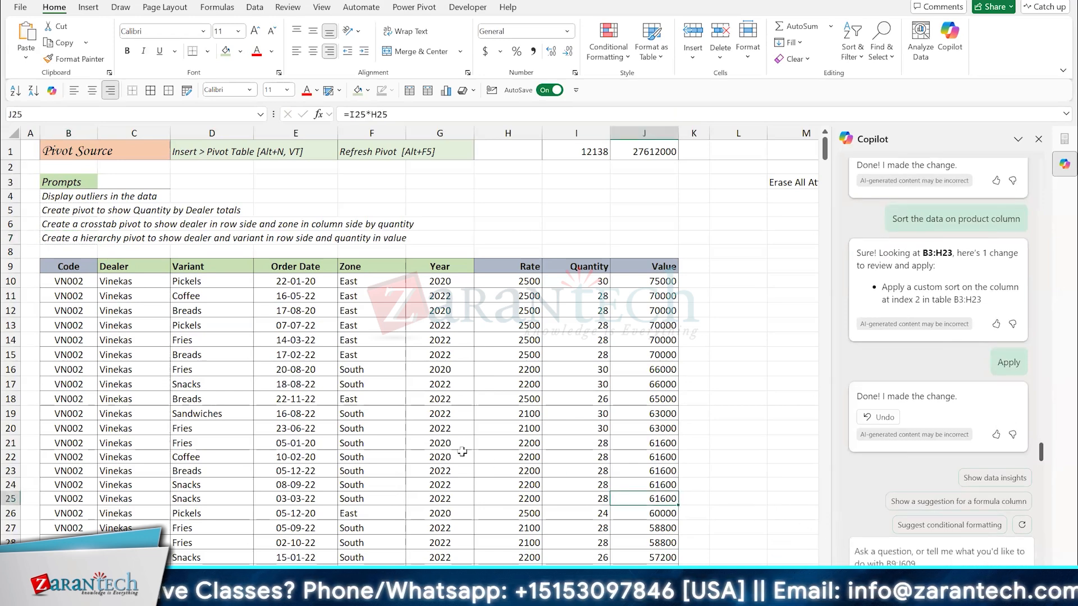
{"action": "left_click", "coordinate": [402, 456]}
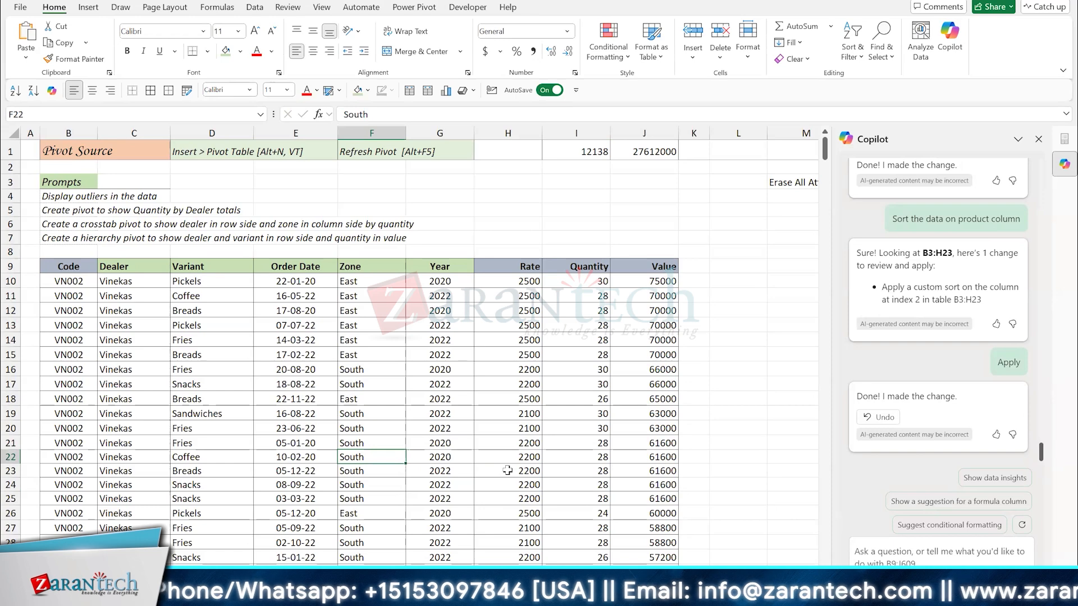
{"action": "key", "text": "ctrl+F1"}
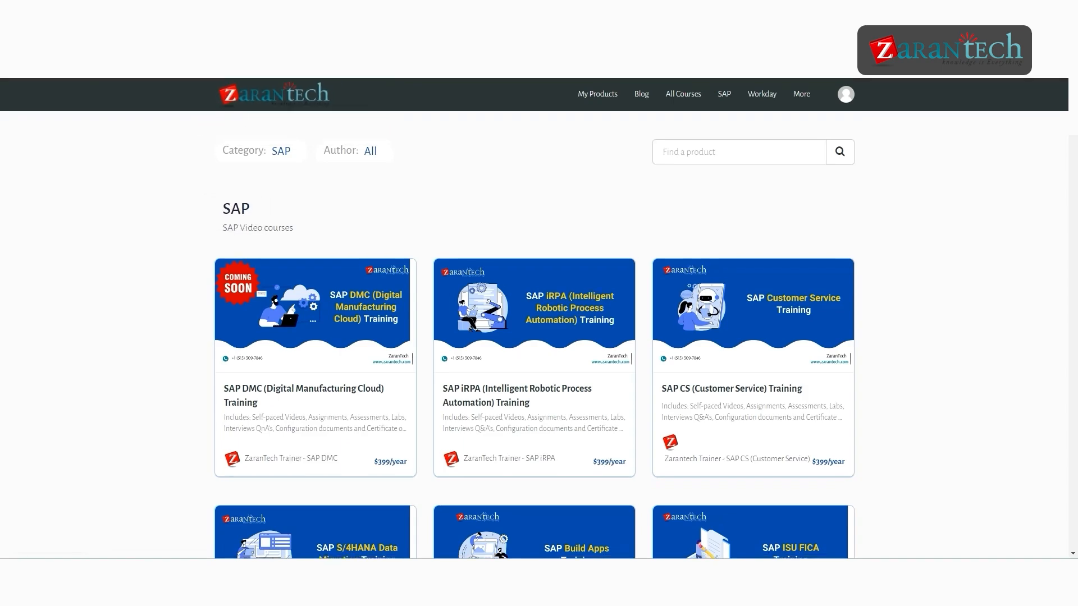
{"action": "scroll", "coordinate": [535, 319], "scroll_direction": "down", "scroll_amount": 1}
{"action": "scroll", "coordinate": [535, 319], "scroll_direction": "down", "scroll_amount": 4}
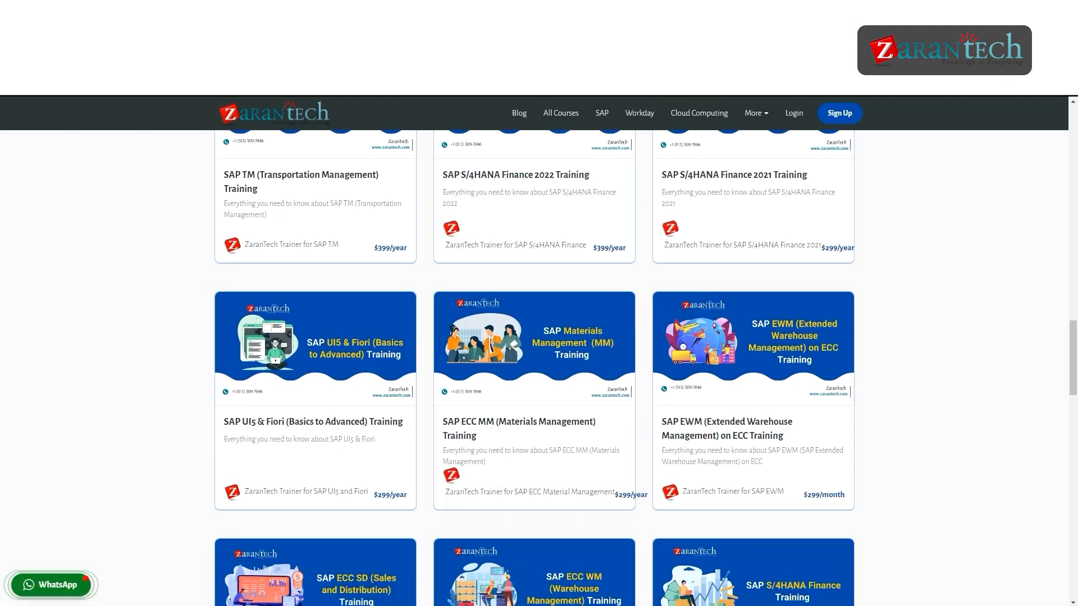
{"action": "scroll", "coordinate": [539, 365], "scroll_direction": "down", "scroll_amount": 3}
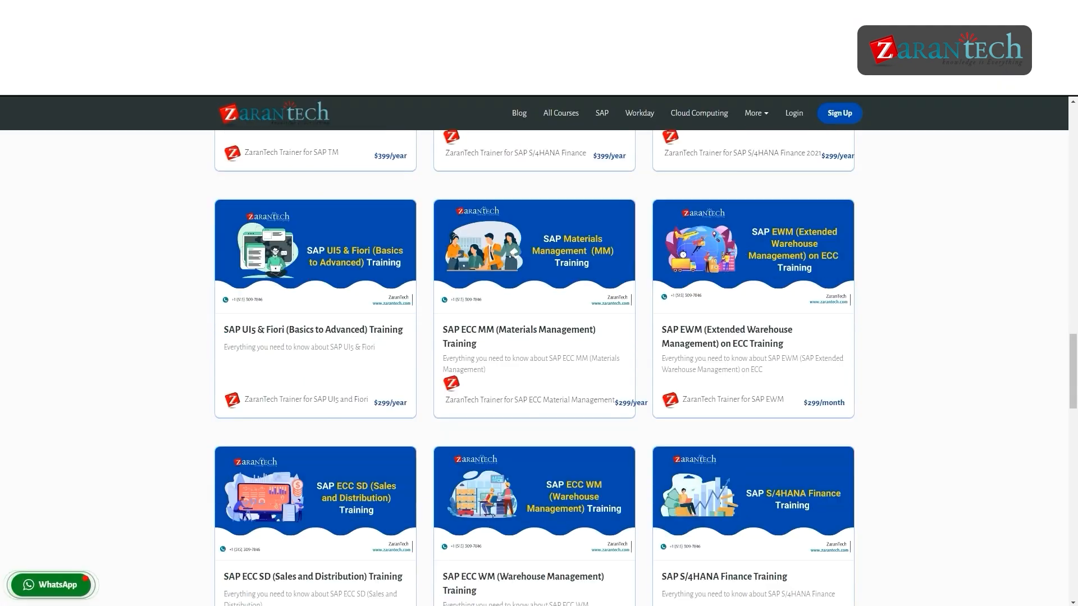
{"action": "scroll", "coordinate": [539, 365], "scroll_direction": "down", "scroll_amount": 5}
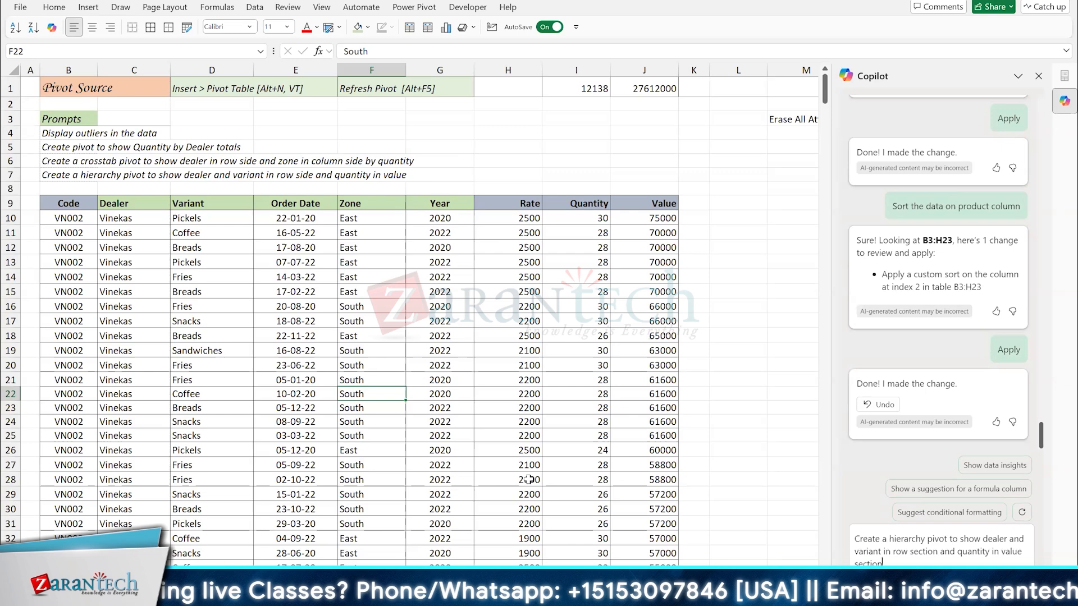
Step: Ask Copilot for a hierarchy pivot with dealer and variant in rows and quantity in values, and add it to a new sheet
{"action": "key", "text": "Return"}
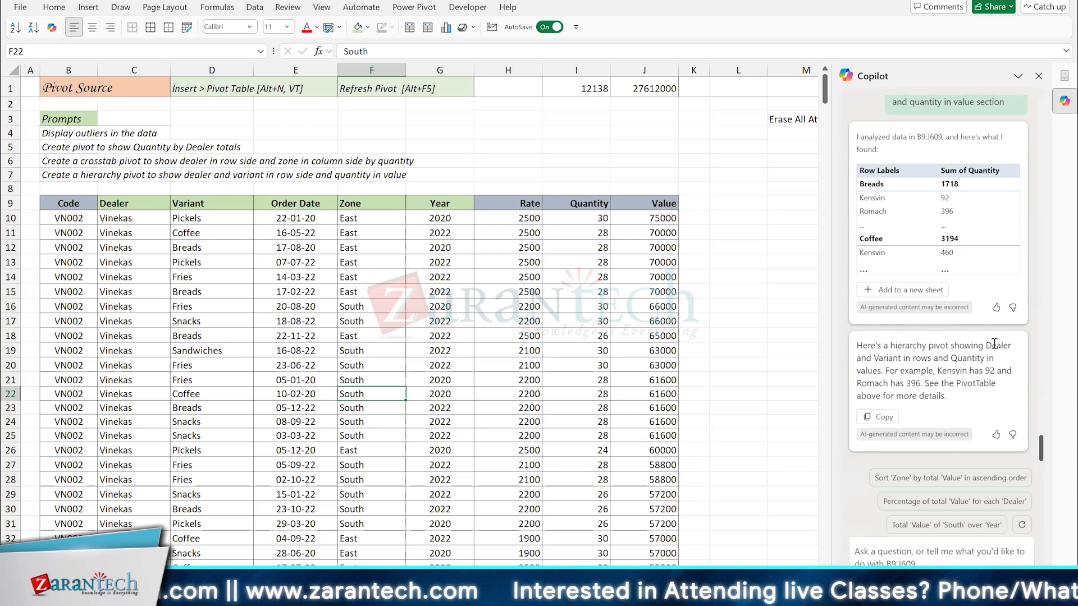
{"action": "left_click", "coordinate": [915, 290]}
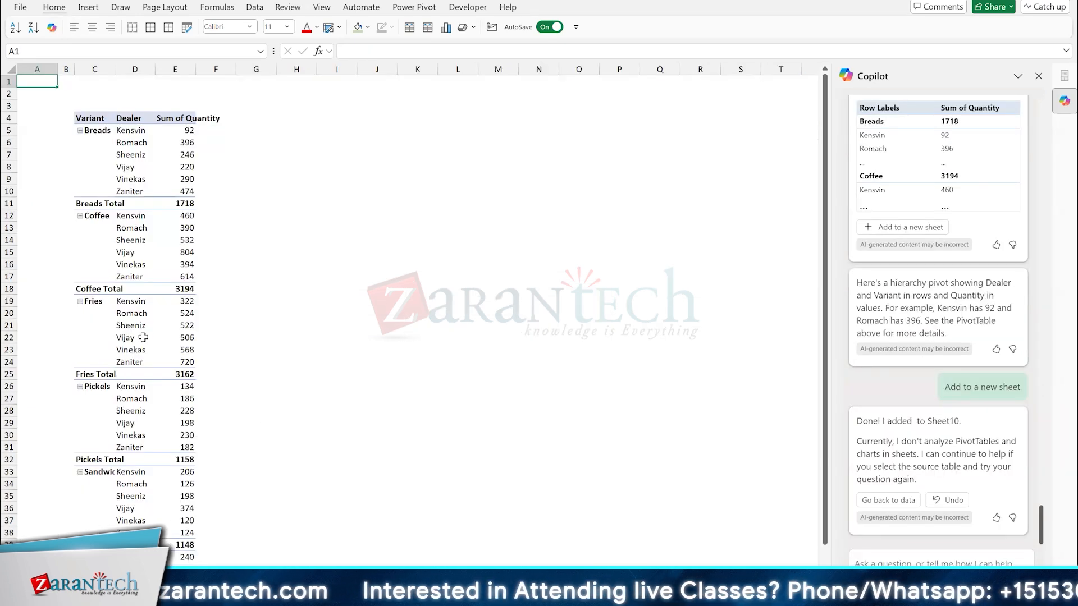
Step: Examine the variant groups, their dealers and the summed quantities in the new hierarchy pivot
{"action": "left_click", "coordinate": [144, 337]}
{"action": "scroll", "coordinate": [150, 329], "scroll_direction": "up", "scroll_amount": 3}
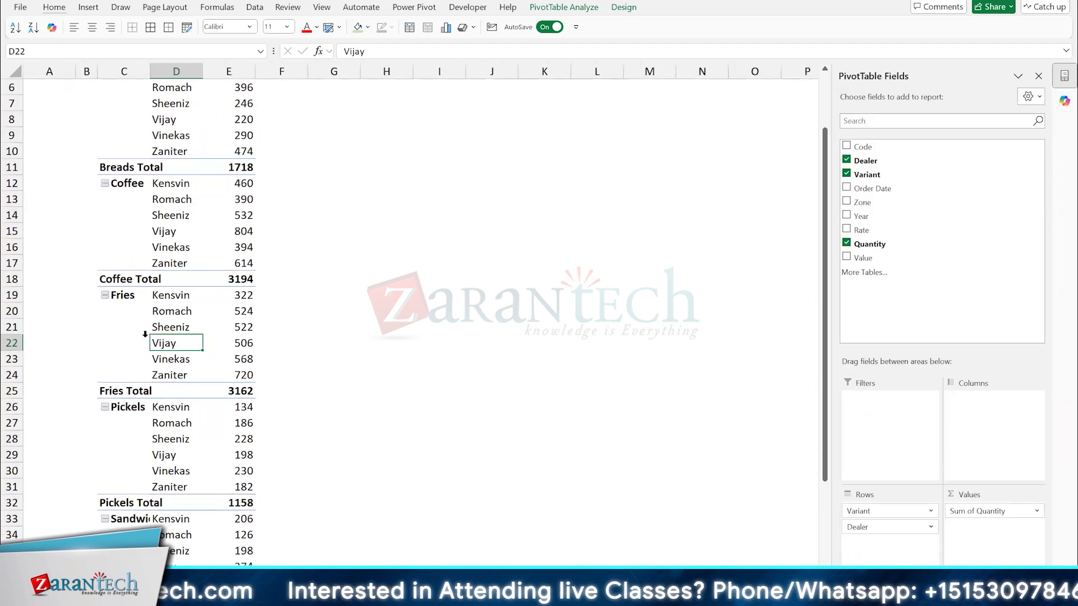
{"action": "left_click", "coordinate": [182, 192]}
{"action": "left_click", "coordinate": [91, 201]}
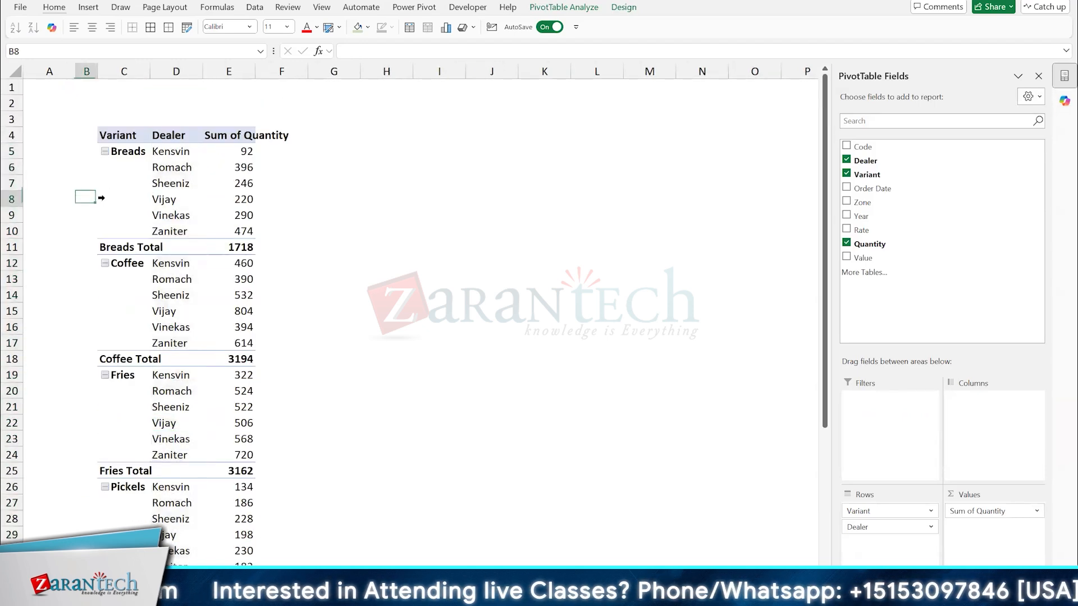
{"action": "left_click", "coordinate": [128, 194]}
{"action": "left_click", "coordinate": [159, 200]}
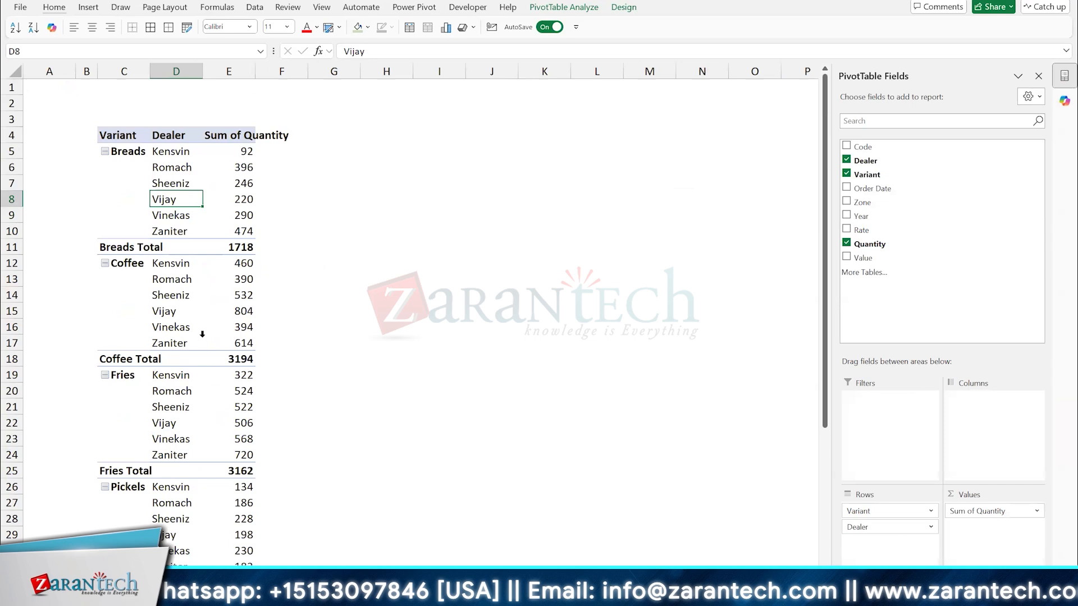
{"action": "left_click", "coordinate": [207, 297]}
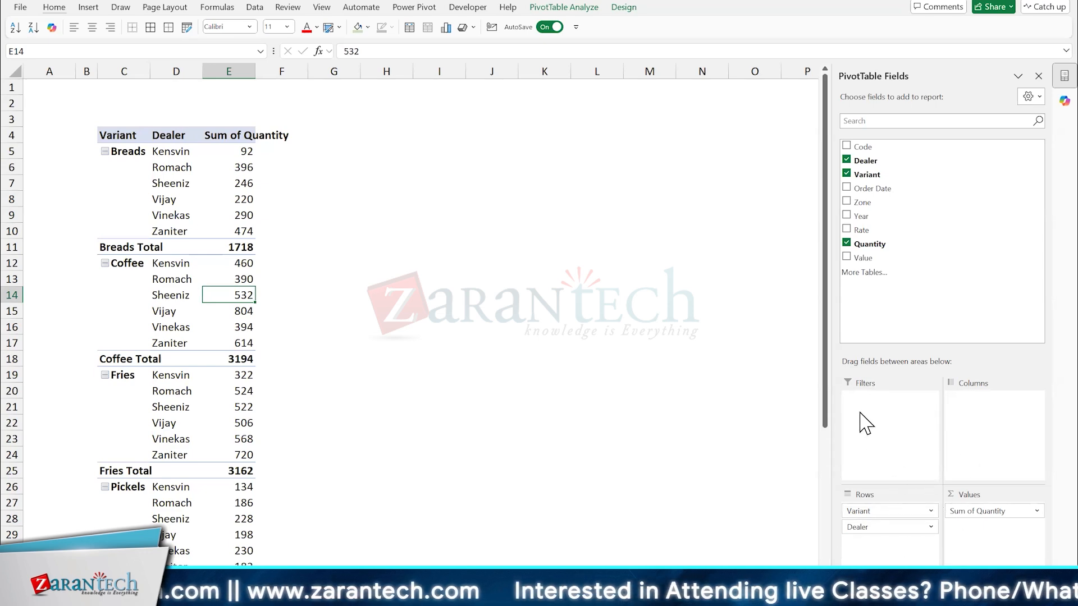
{"action": "left_click", "coordinate": [214, 201]}
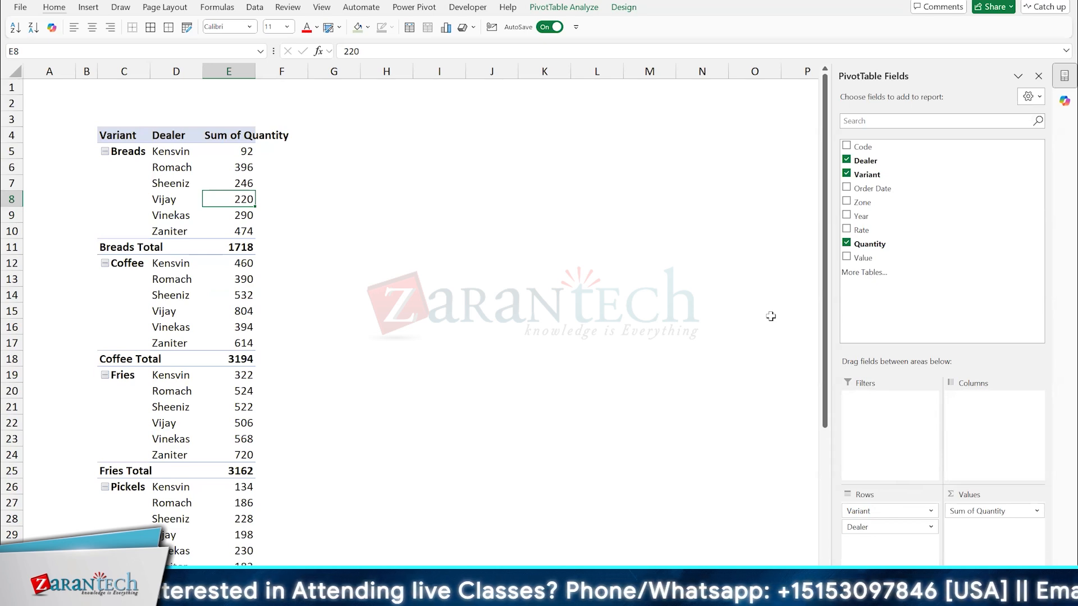
Step: Add Zone as a report filter of the hierarchy pivot and filter it to North
{"action": "left_click_drag", "start_coordinate": [864, 203], "coordinate": [886, 440]}
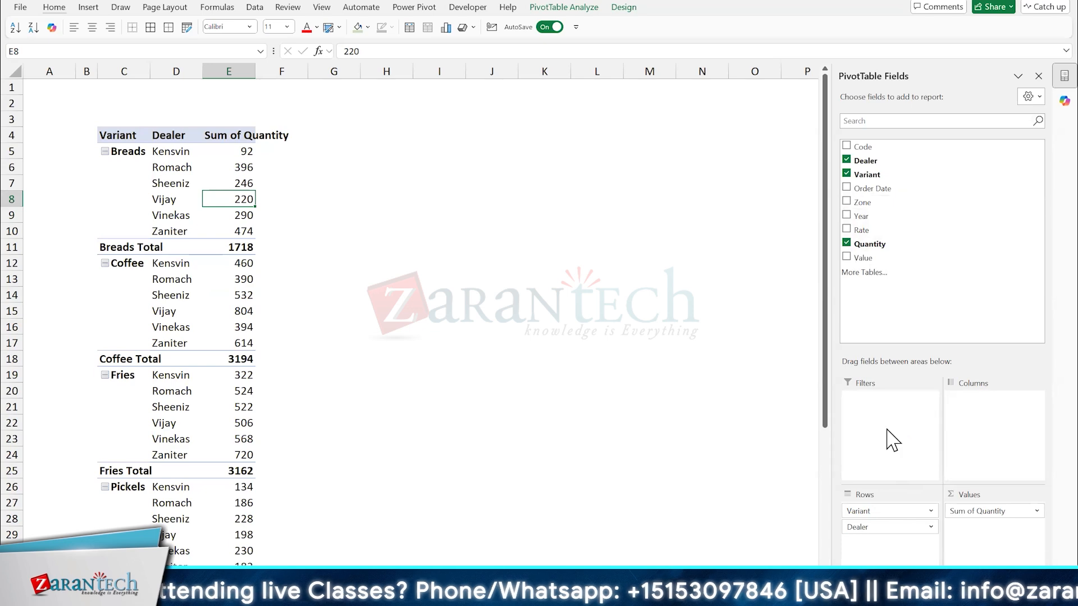
{"action": "left_click", "coordinate": [197, 104]}
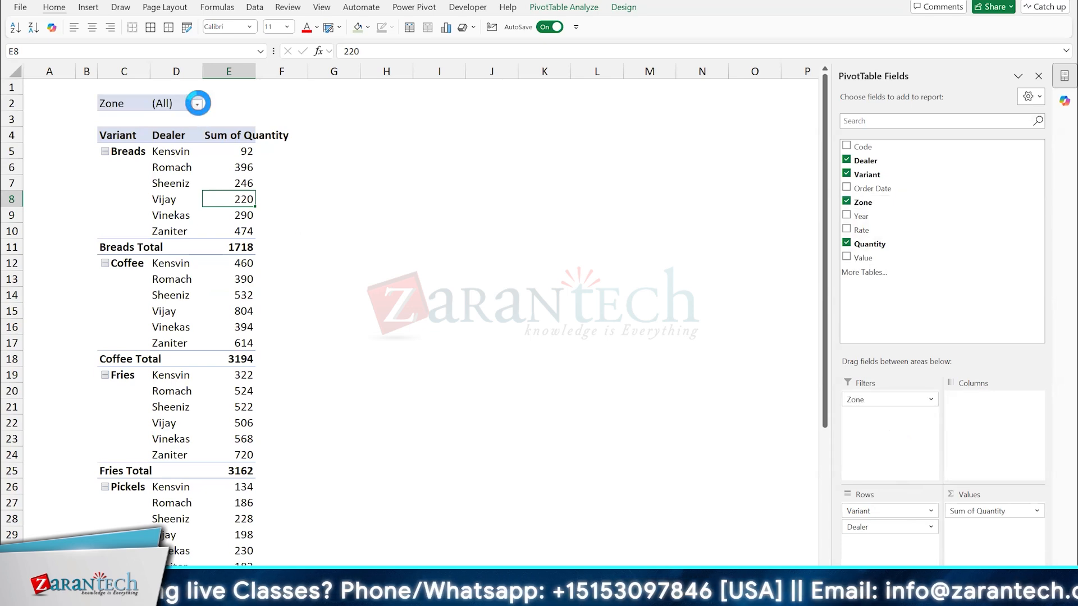
{"action": "left_click", "coordinate": [72, 160]}
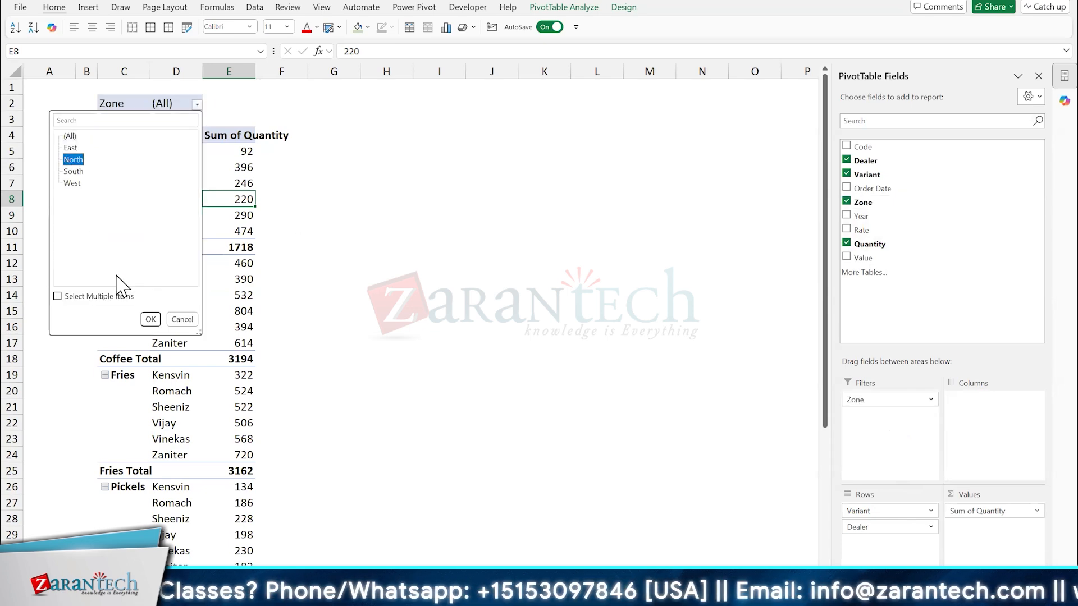
{"action": "left_click", "coordinate": [151, 320]}
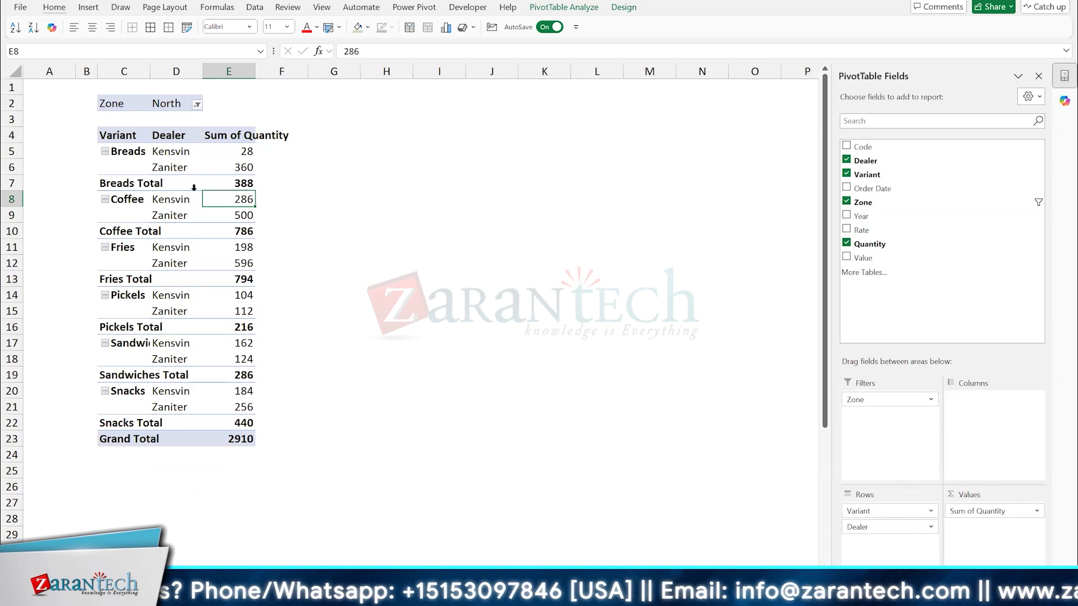
Step: Switch the hierarchy pivot's Zone filter to South
{"action": "left_click", "coordinate": [197, 105]}
{"action": "left_click", "coordinate": [74, 171]}
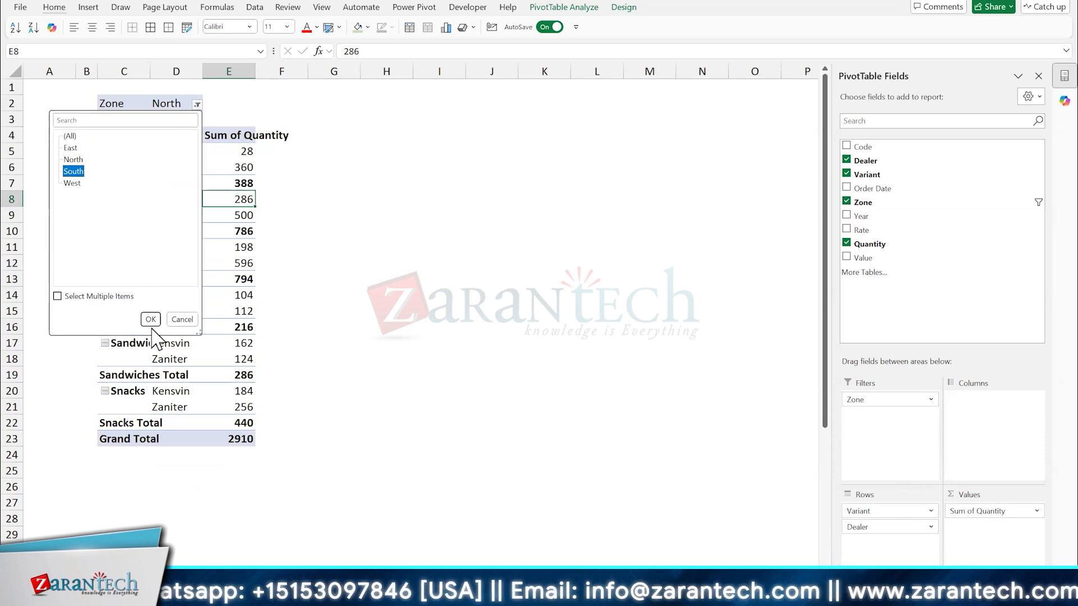
{"action": "left_click", "coordinate": [151, 320]}
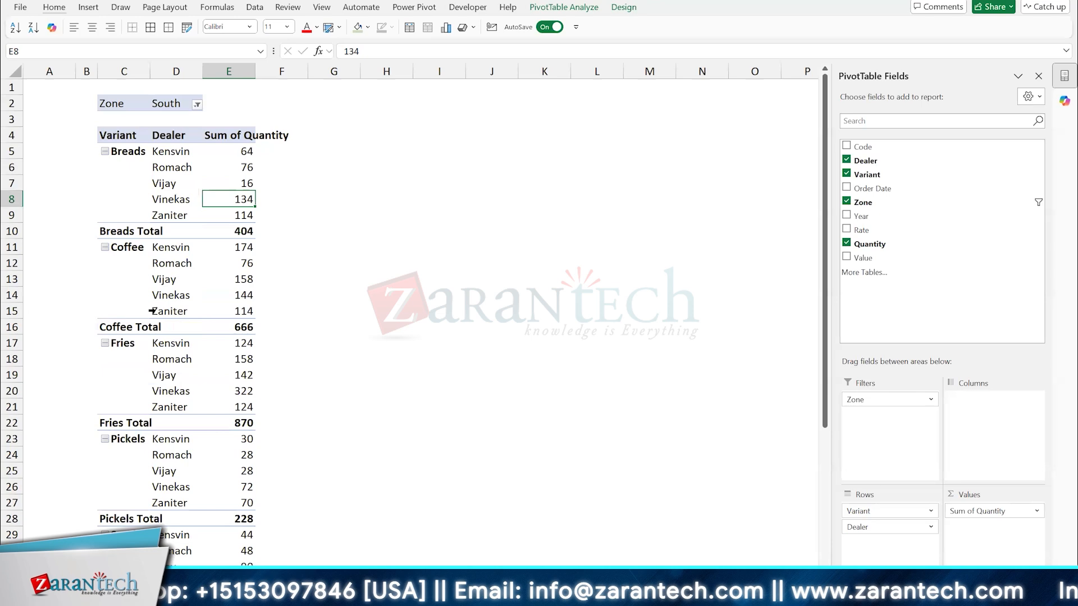
Step: Allow multiple items in the hierarchy pivot's Zone filter and include West alongside South
{"action": "left_click", "coordinate": [197, 105]}
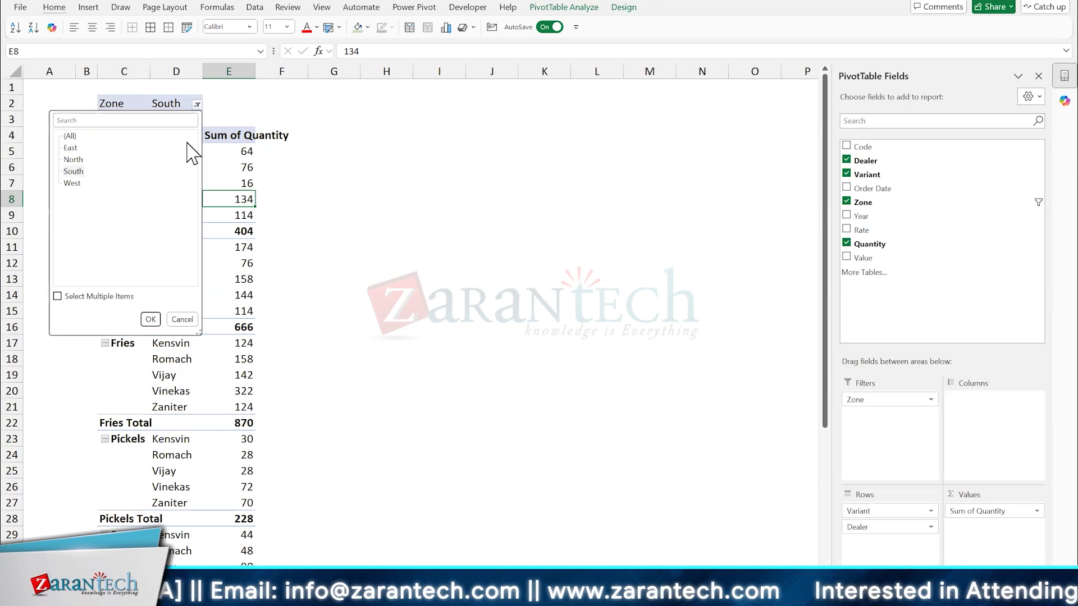
{"action": "left_click", "coordinate": [57, 296]}
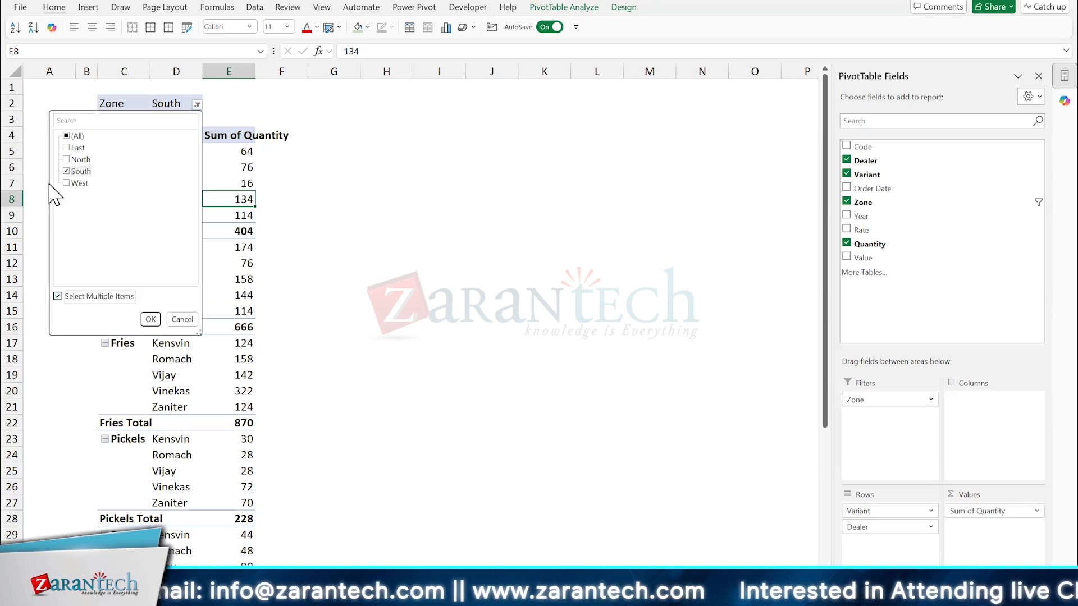
{"action": "left_click", "coordinate": [66, 183]}
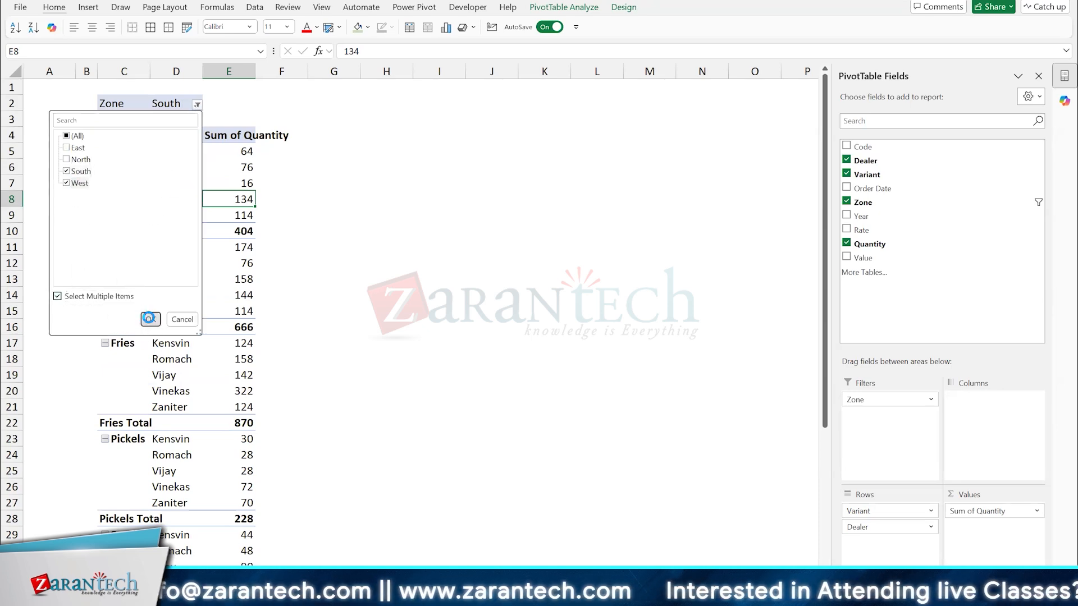
{"action": "left_click", "coordinate": [150, 319]}
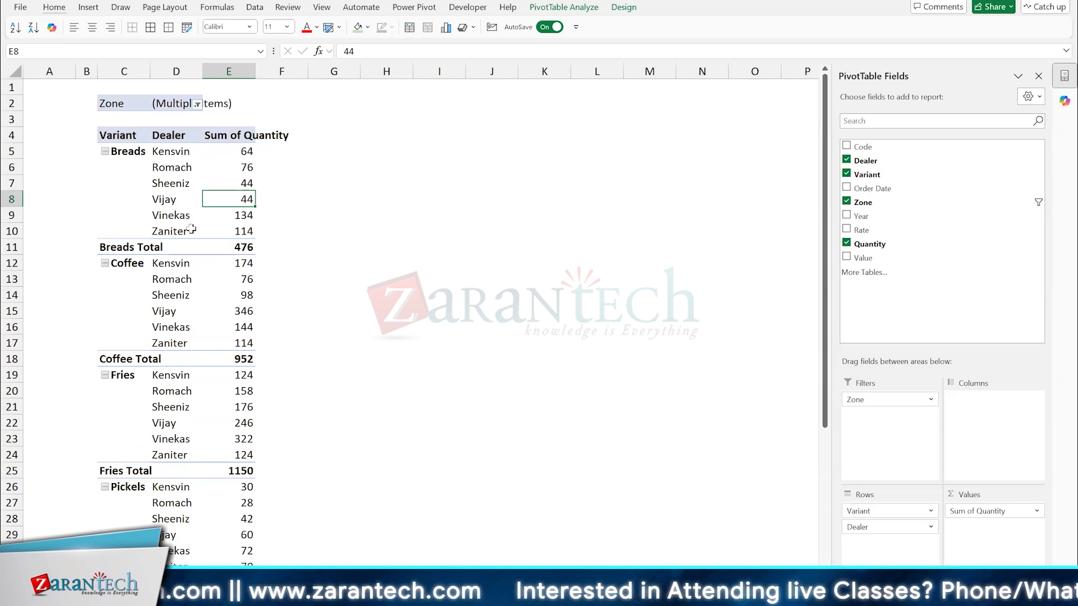
Step: Reset the hierarchy pivot's Zone filter to include all zones
{"action": "left_click", "coordinate": [198, 104]}
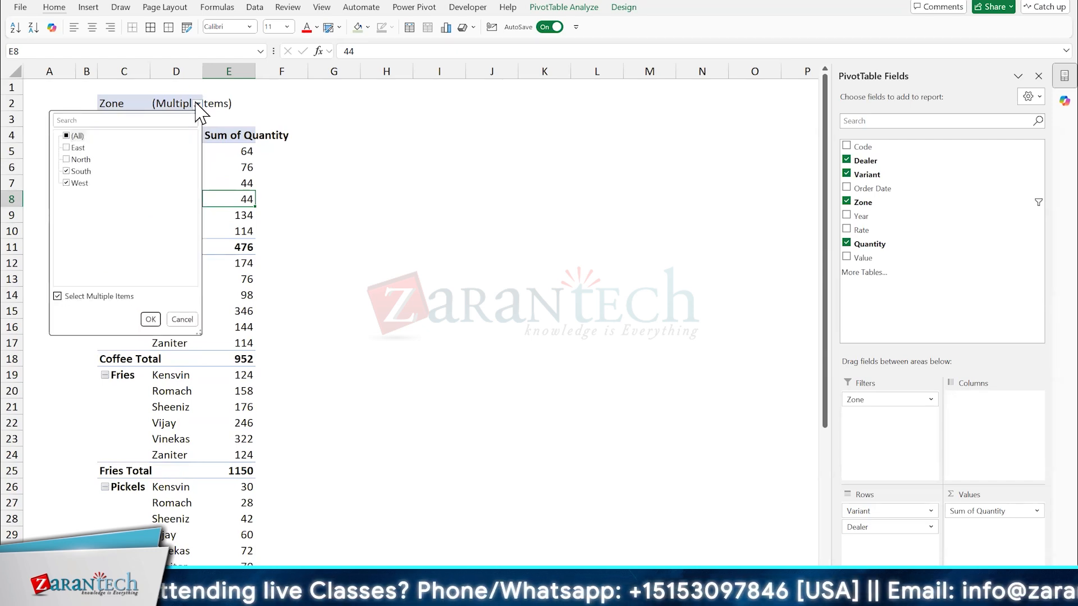
{"action": "left_click", "coordinate": [66, 136]}
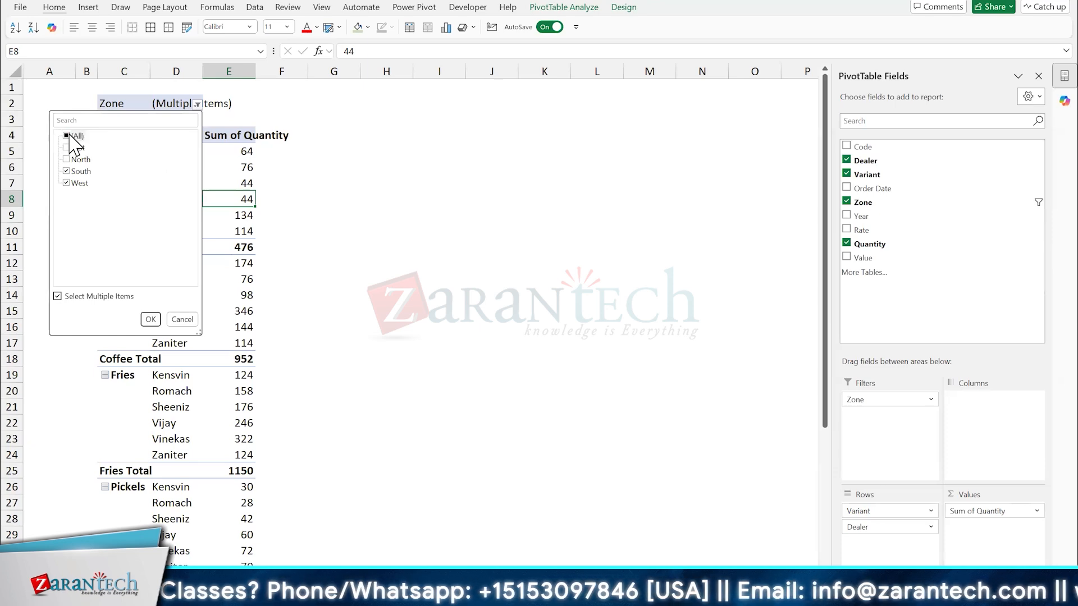
{"action": "left_click", "coordinate": [147, 319]}
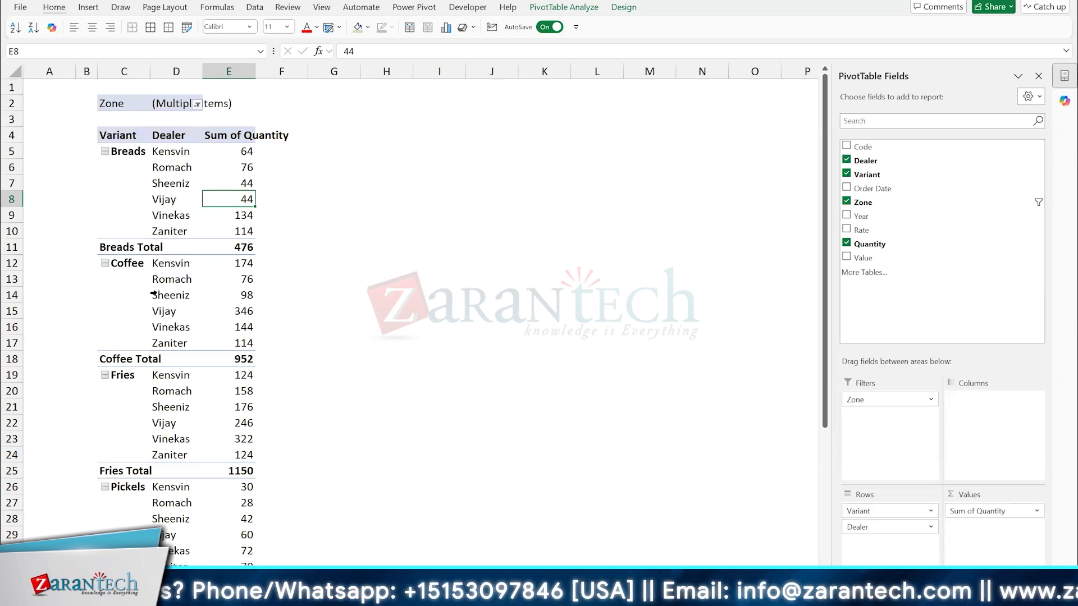
Step: Generate a separate pivot sheet for each zone using Show Report Filter Pages on the Zone field
{"action": "left_click", "coordinate": [187, 182]}
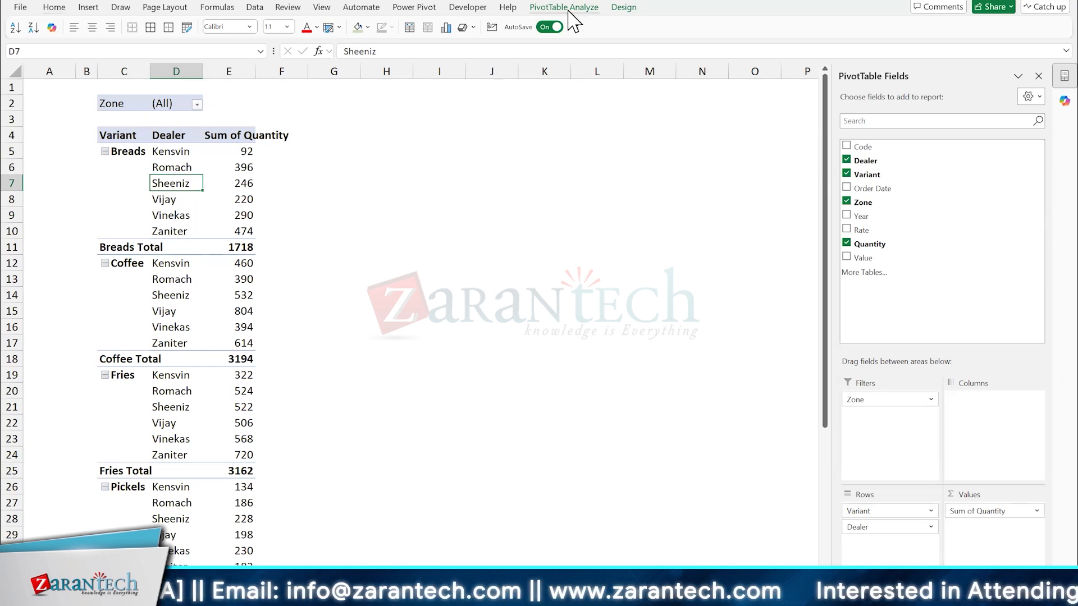
{"action": "left_click", "coordinate": [554, 14]}
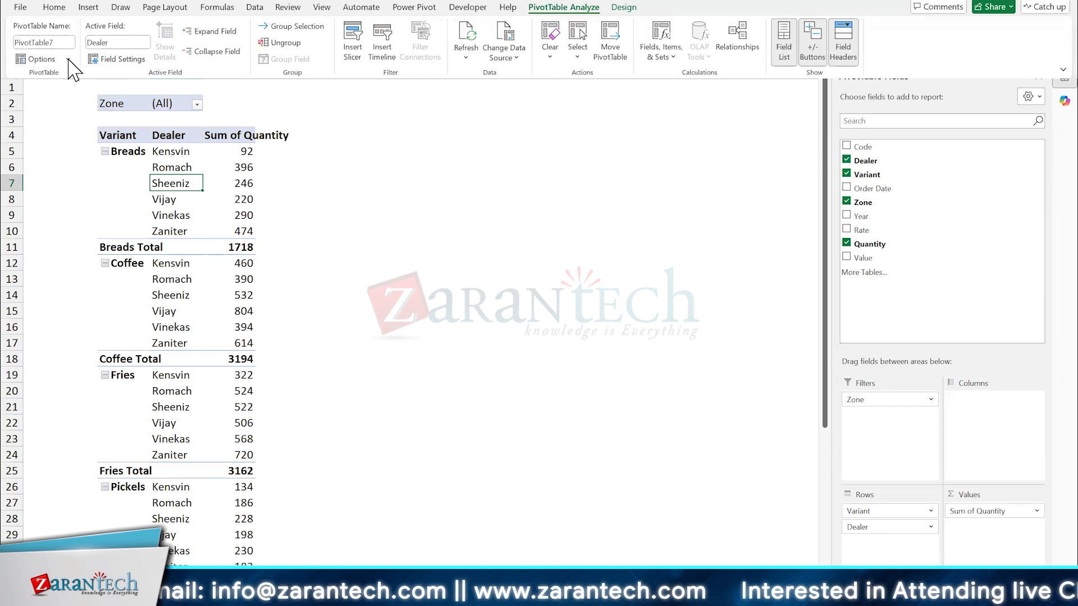
{"action": "left_click", "coordinate": [69, 59]}
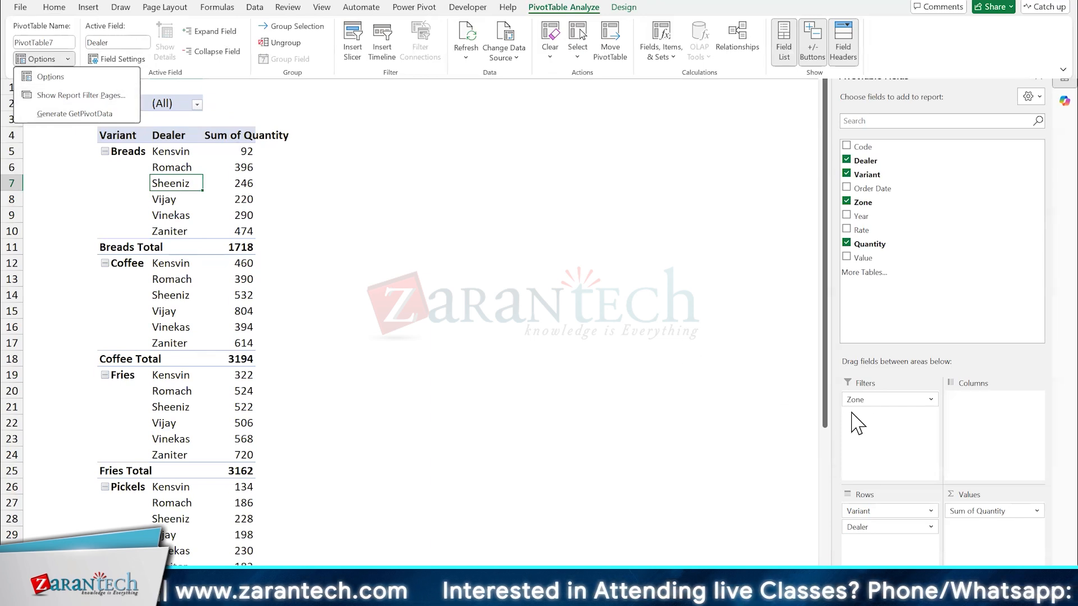
{"action": "left_click", "coordinate": [59, 97]}
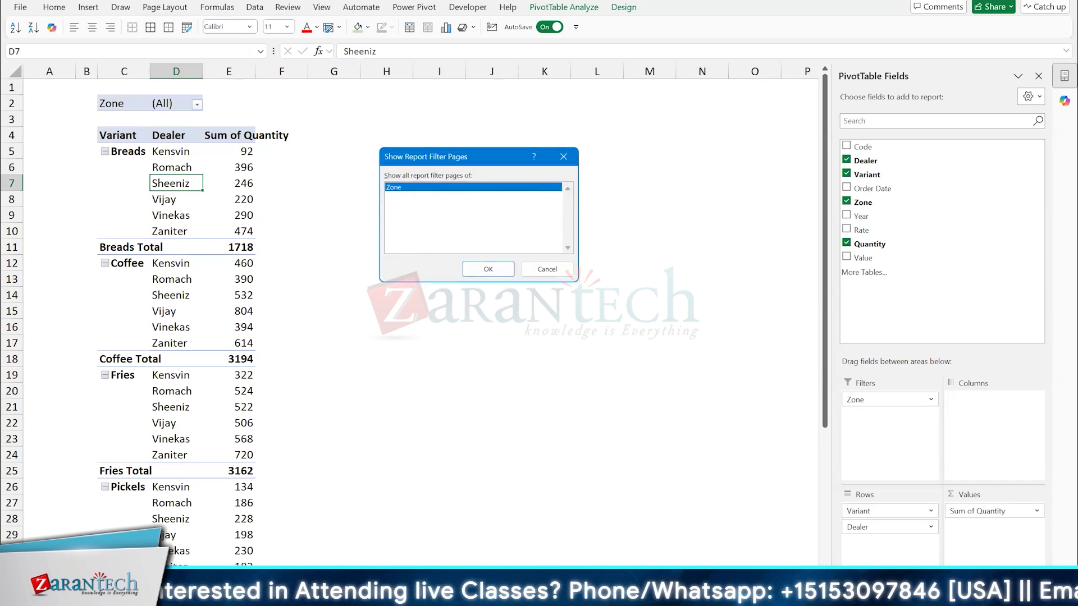
{"action": "left_click", "coordinate": [488, 269]}
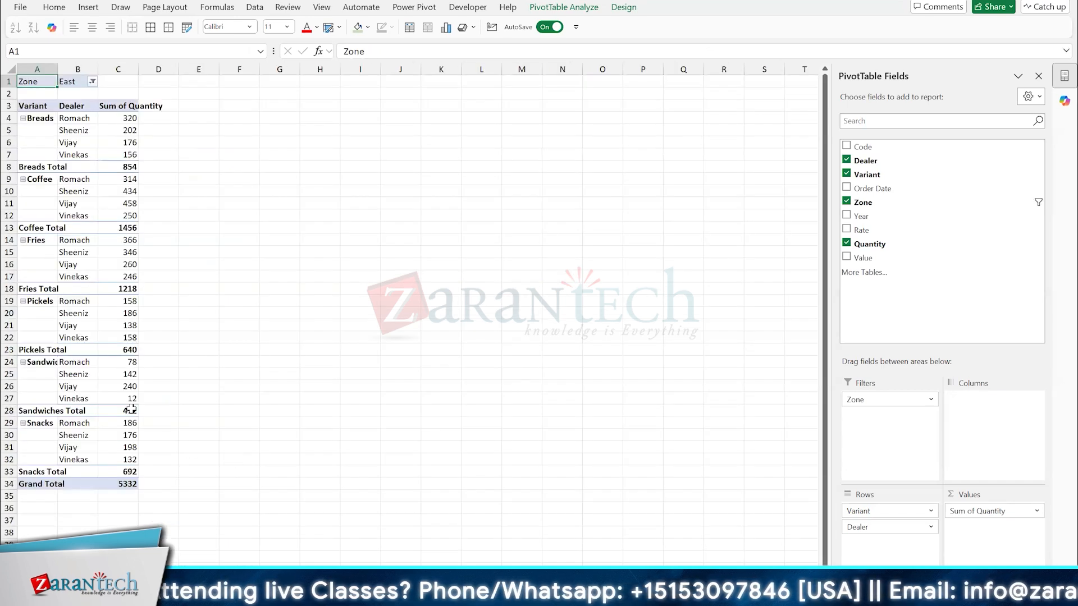
Step: Review the East, North, South and West pivot sheets and return to the main hierarchy pivot sheet
{"action": "left_click", "coordinate": [111, 269]}
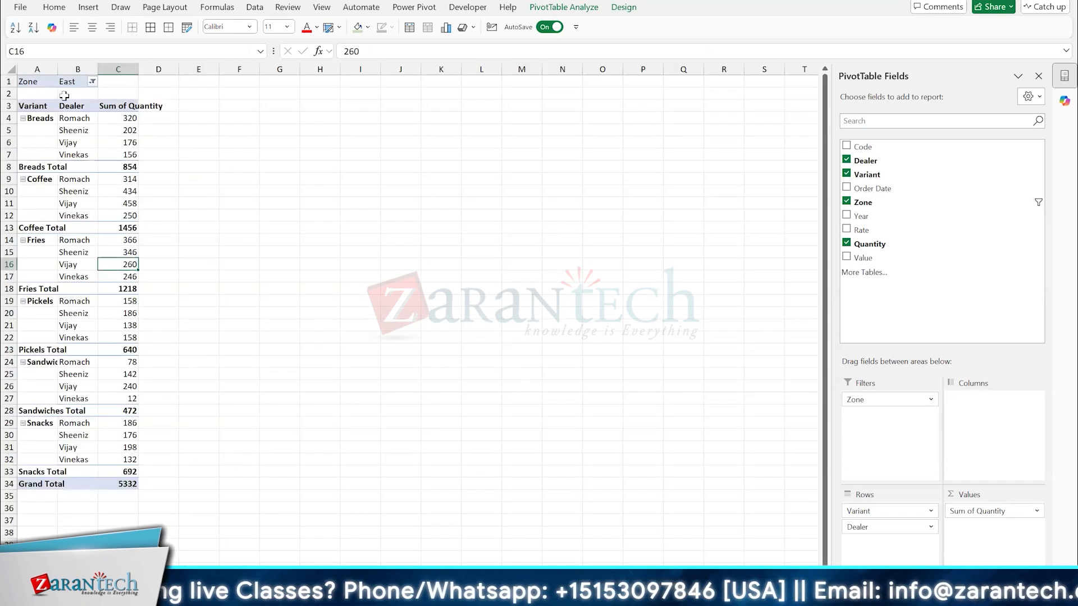
{"action": "left_click", "coordinate": [417, 574]}
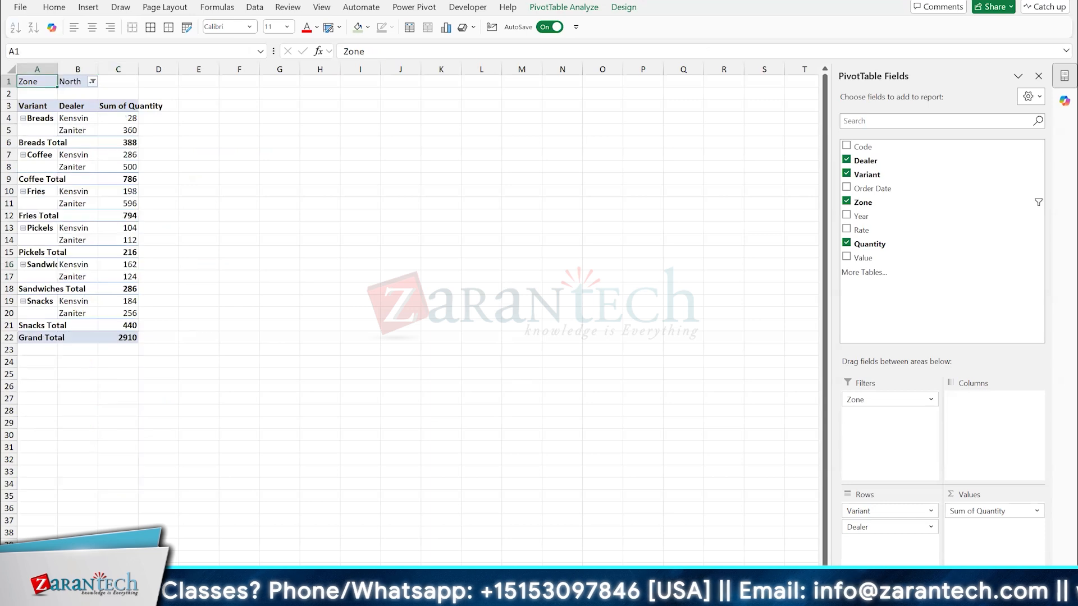
{"action": "left_click", "coordinate": [450, 575]}
{"action": "left_click", "coordinate": [482, 575]}
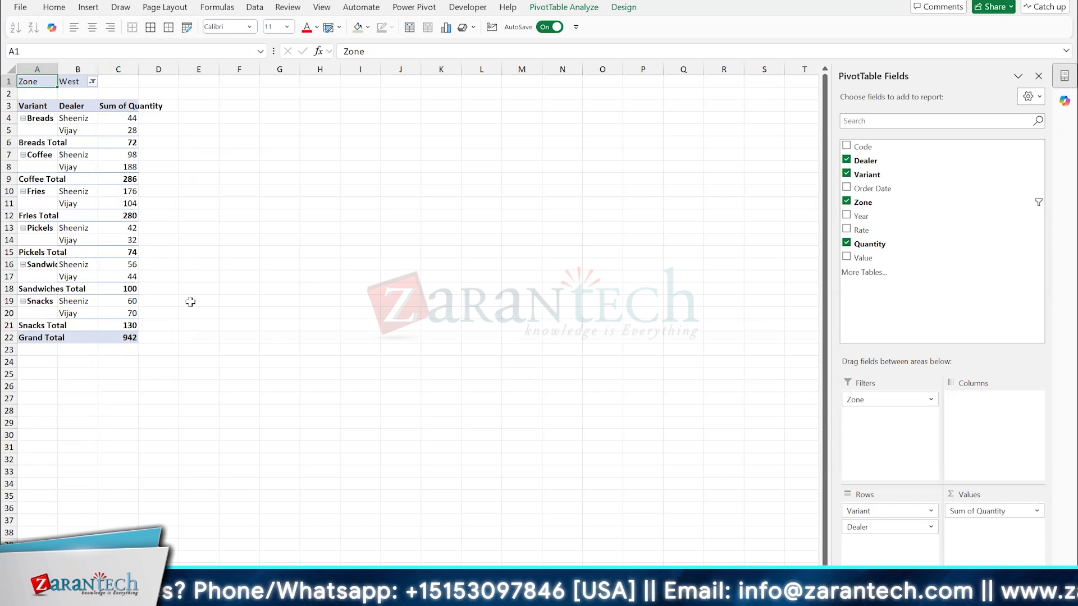
{"action": "left_click", "coordinate": [109, 195]}
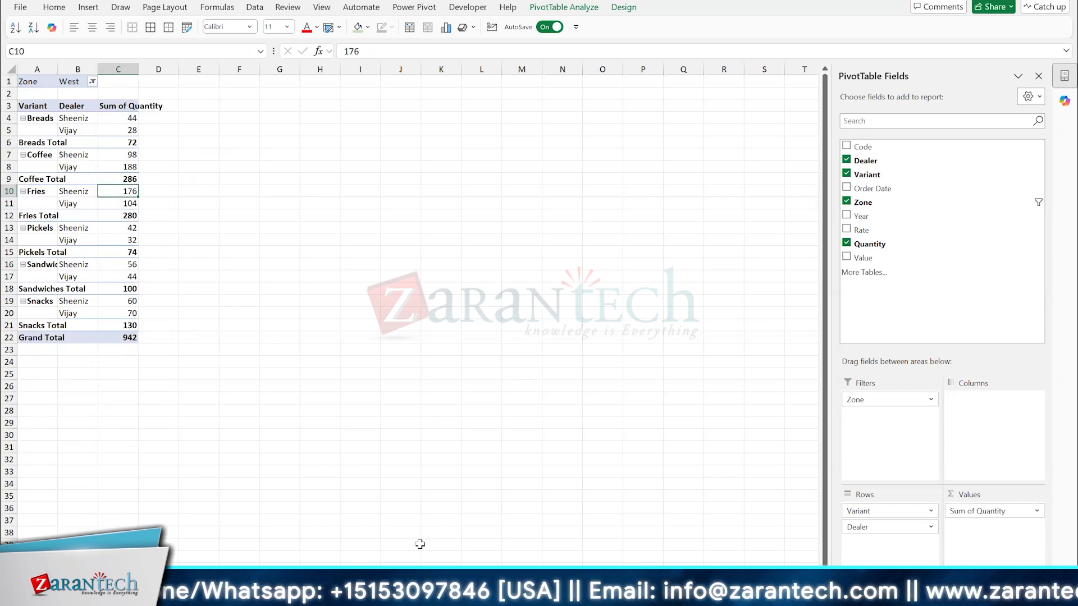
{"action": "left_click", "coordinate": [355, 575]}
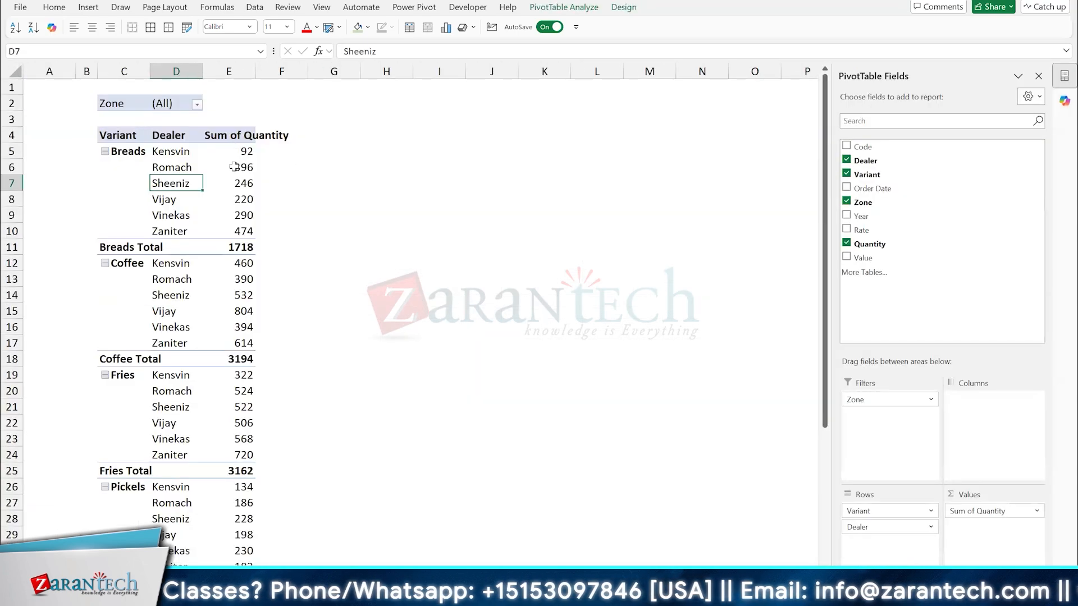
Step: Look up the Show Report Filter Pages command among the hierarchy pivot's options without running it
{"action": "left_click", "coordinate": [221, 154]}
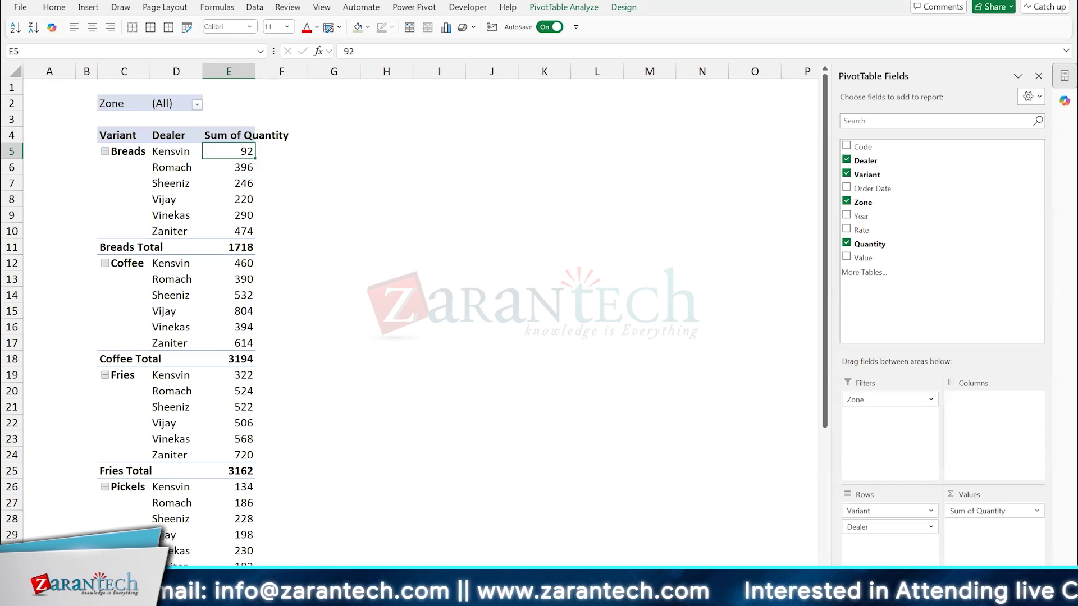
{"action": "left_click", "coordinate": [207, 183]}
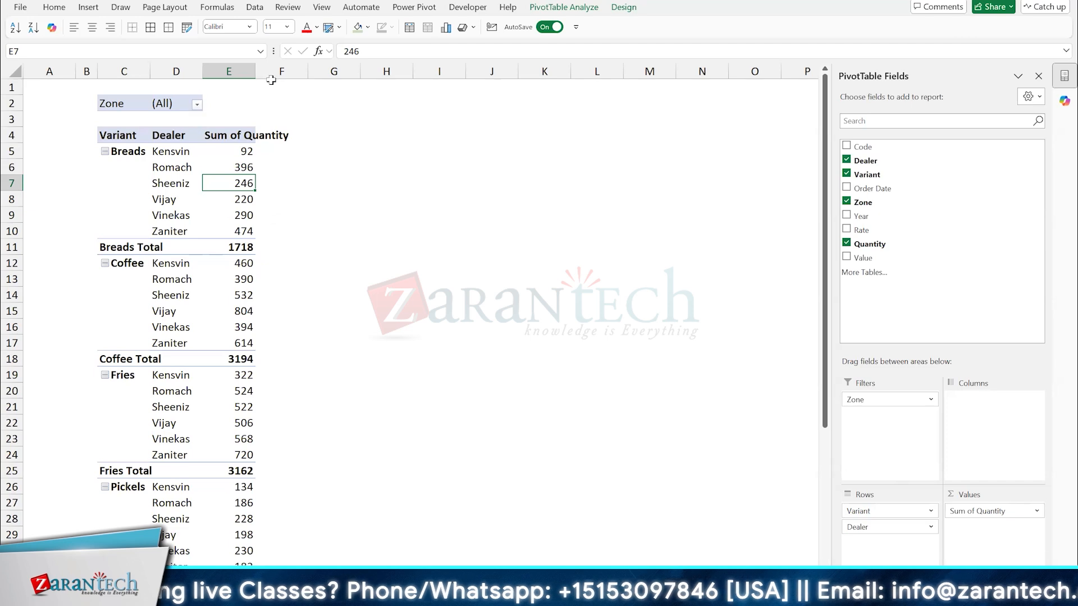
{"action": "left_click", "coordinate": [564, 7]}
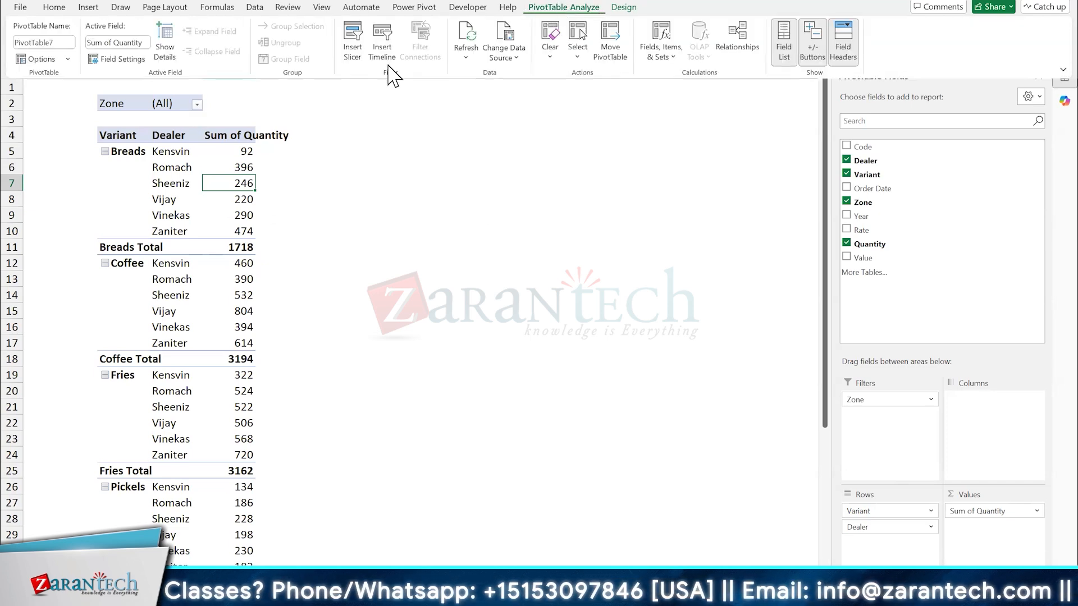
{"action": "left_click", "coordinate": [67, 59]}
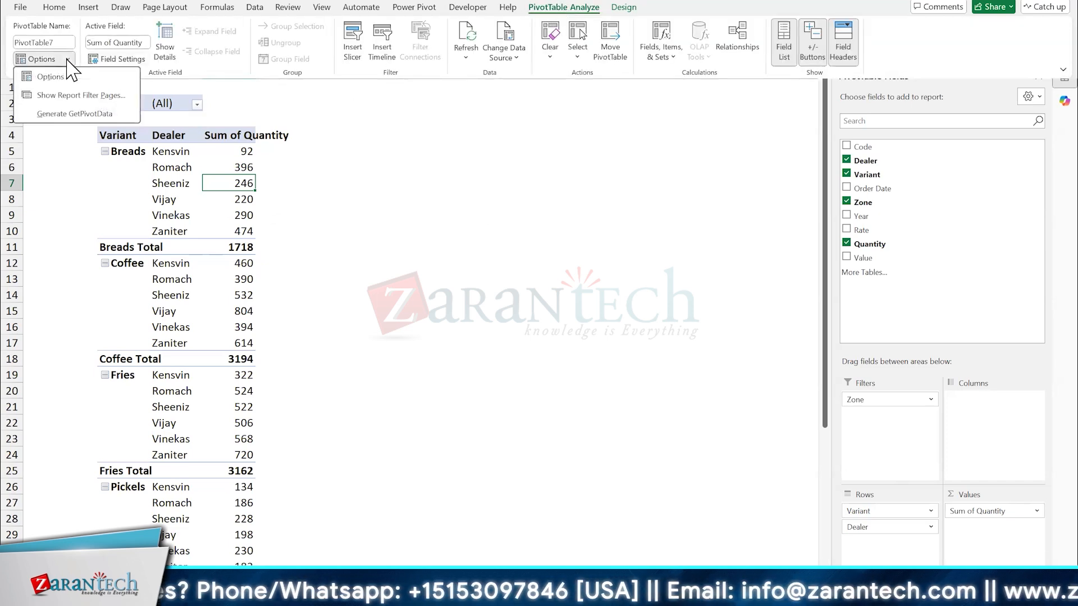
{"action": "left_click", "coordinate": [225, 275]}
{"action": "left_click", "coordinate": [208, 227]}
Step: Enter the note heading "For multiple sheet pivots" in cell I3
{"action": "left_click", "coordinate": [460, 119]}
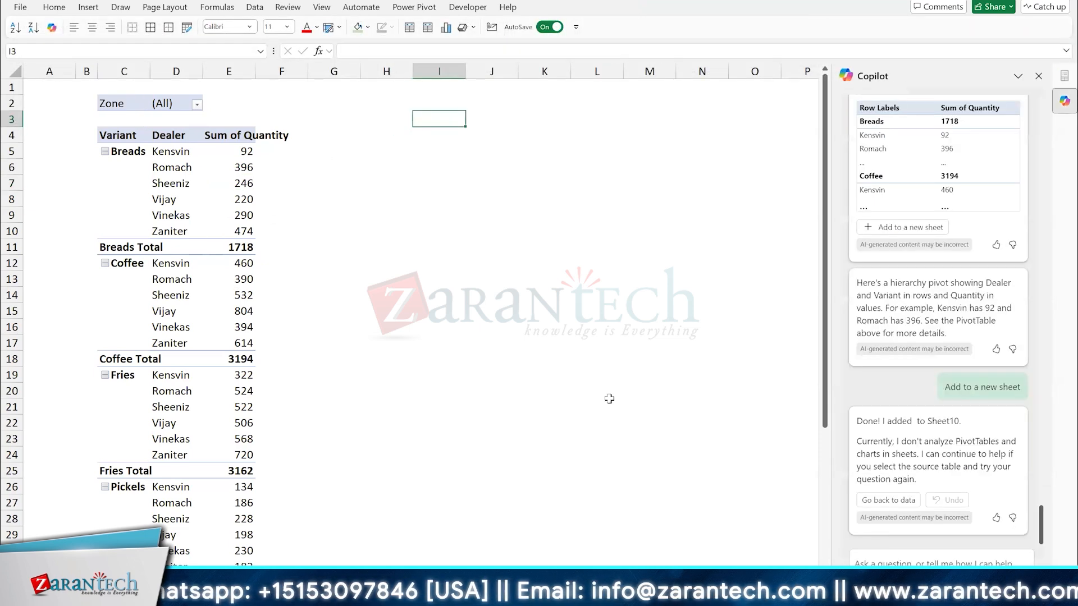
{"action": "type", "text": "Form"}
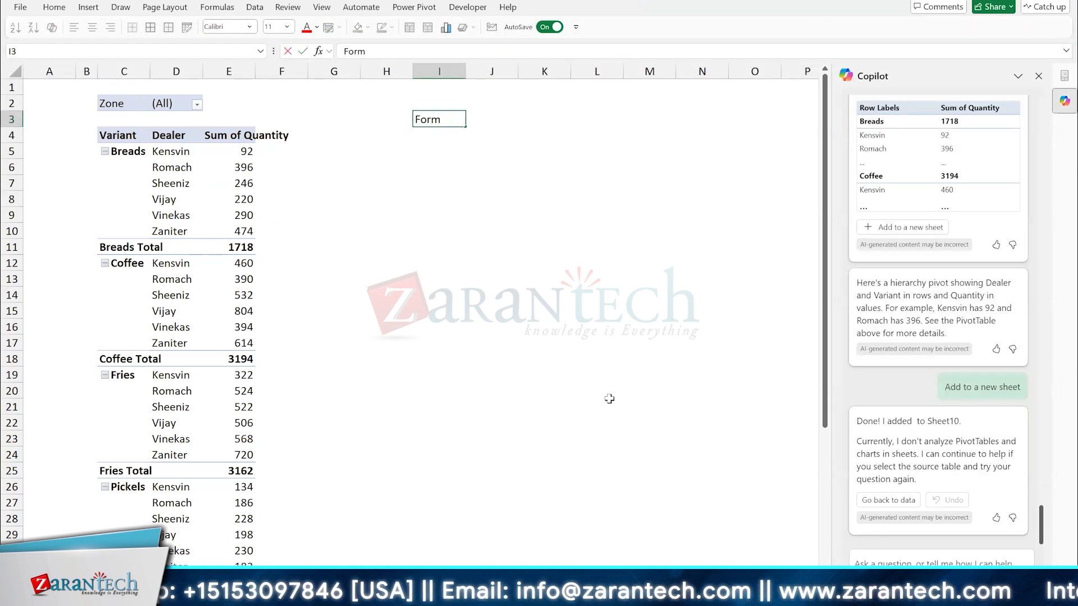
{"action": "key", "text": "BackSpace"}
{"action": "key", "text": "BackSpace"}
{"action": "type", "text": "r mul"}
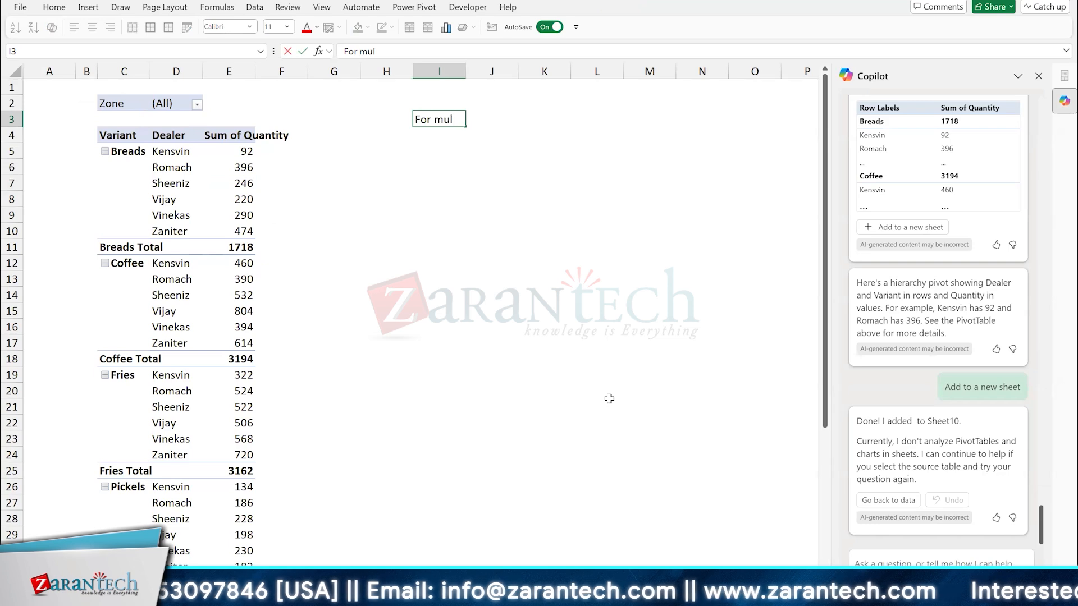
{"action": "type", "text": "tiple sheet pivots"}
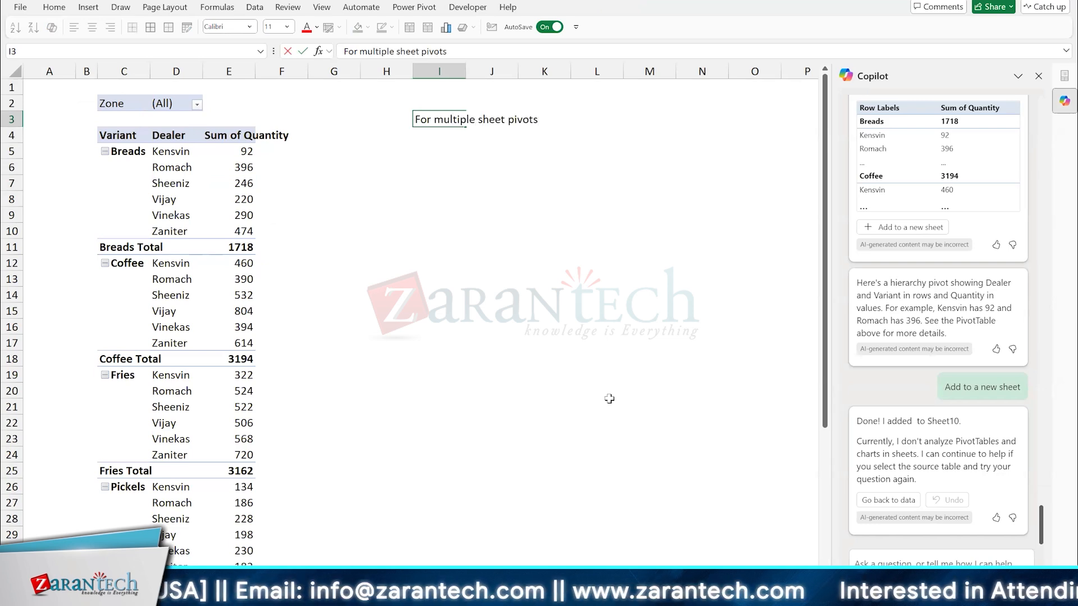
{"action": "key", "text": "Return"}
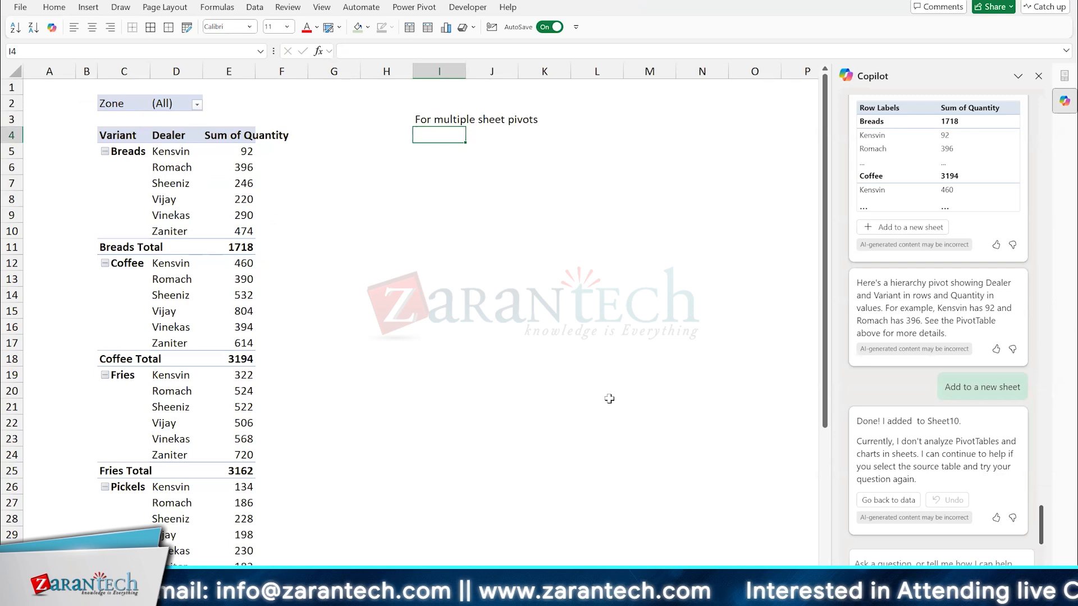
Step: List "1. Analyze", "2. Options" and "3. Show Report filter pages" in cells I4 to I6
{"action": "type", "text": "1. A"}
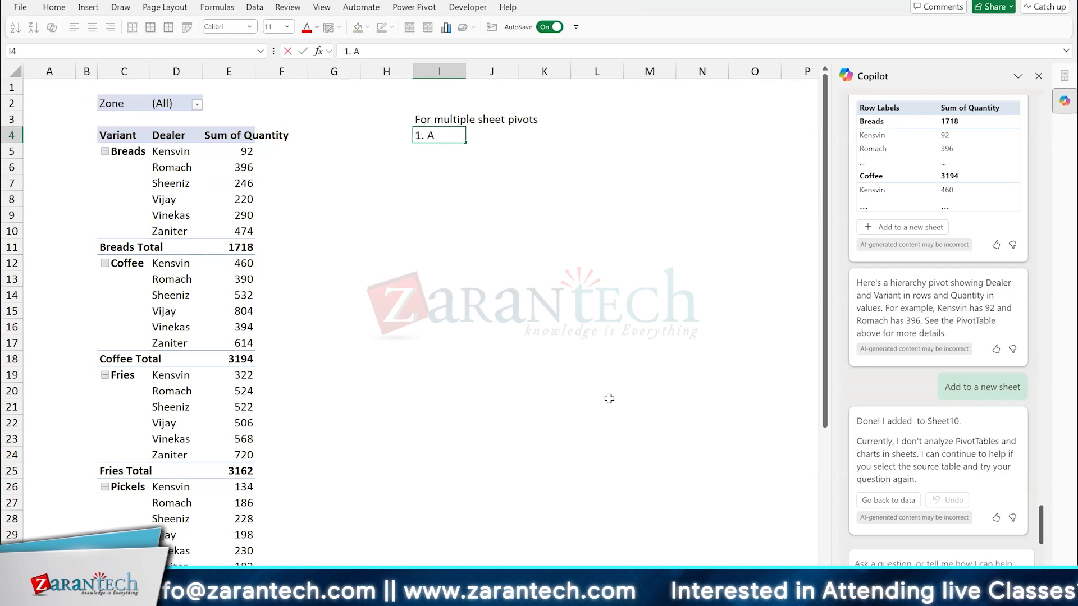
{"action": "type", "text": "nalyze"}
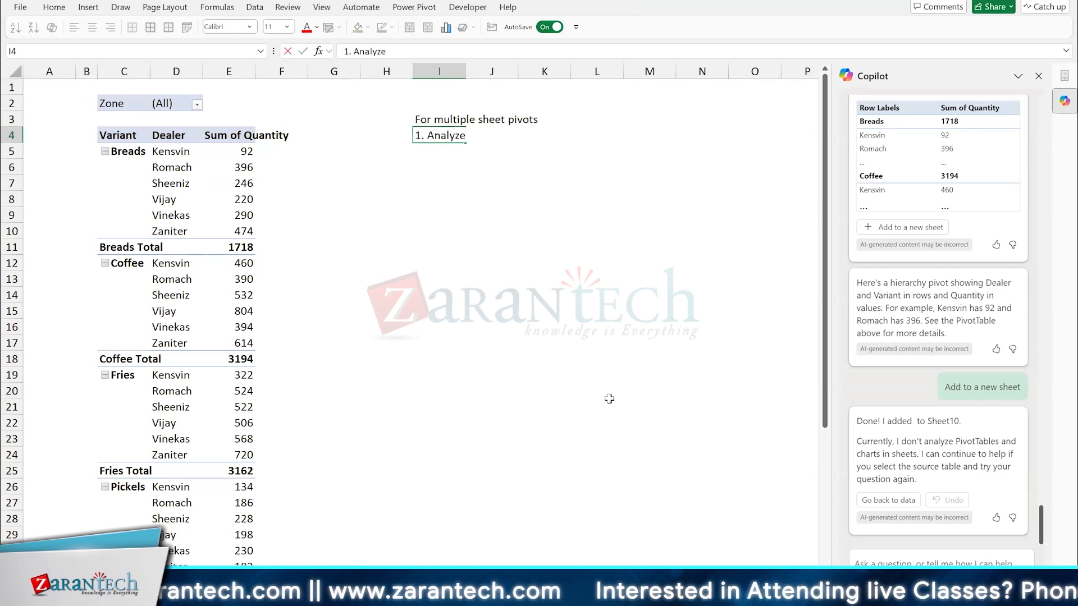
{"action": "key", "text": "Return"}
{"action": "type", "text": "2. Options"}
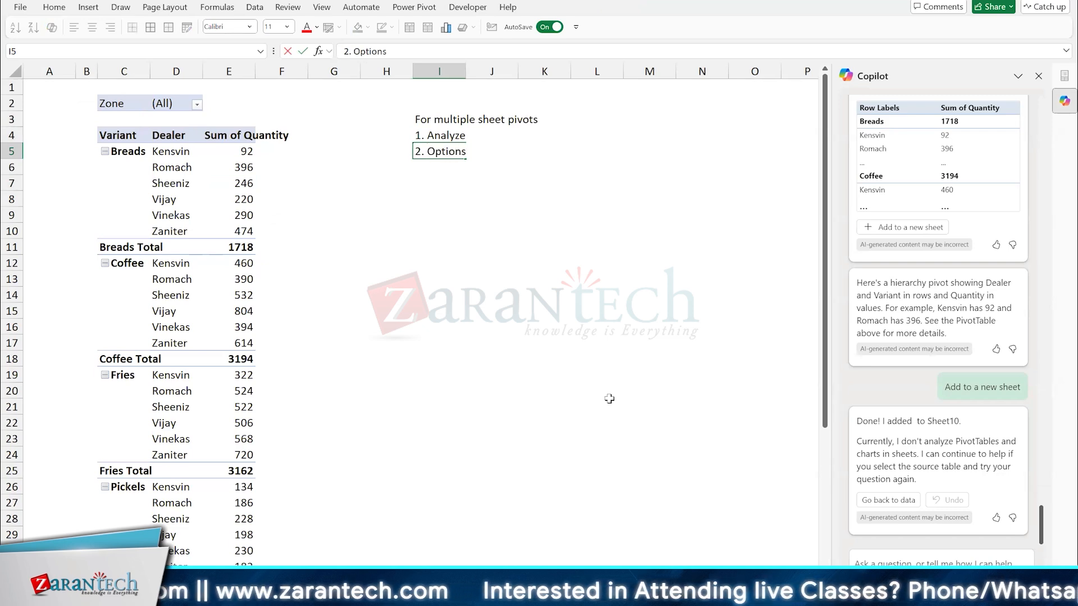
{"action": "key", "text": "Return"}
{"action": "type", "text": "3."}
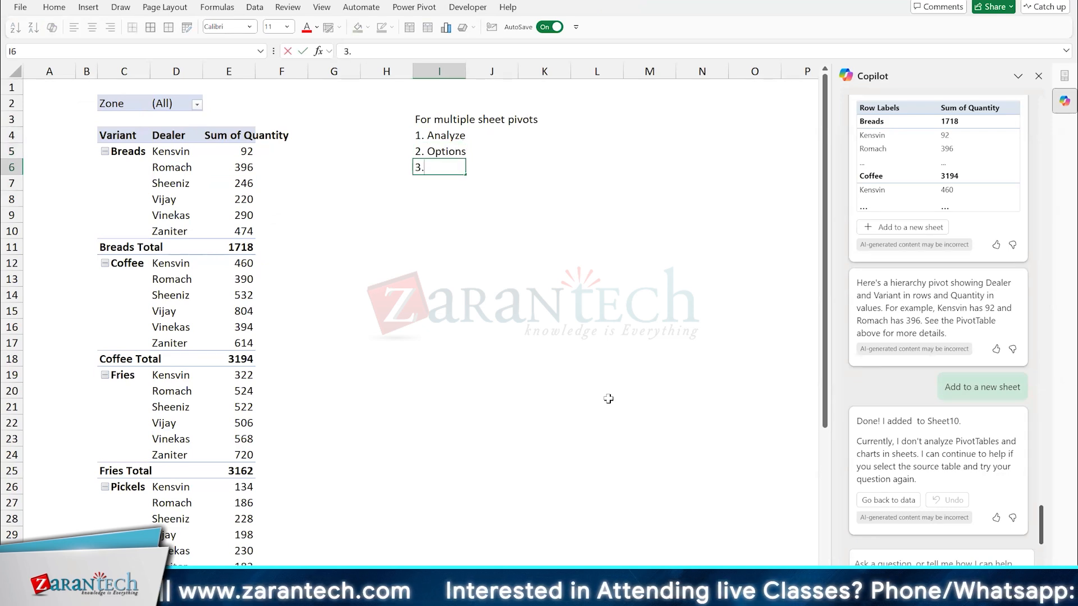
{"action": "type", "text": " Show Repor"}
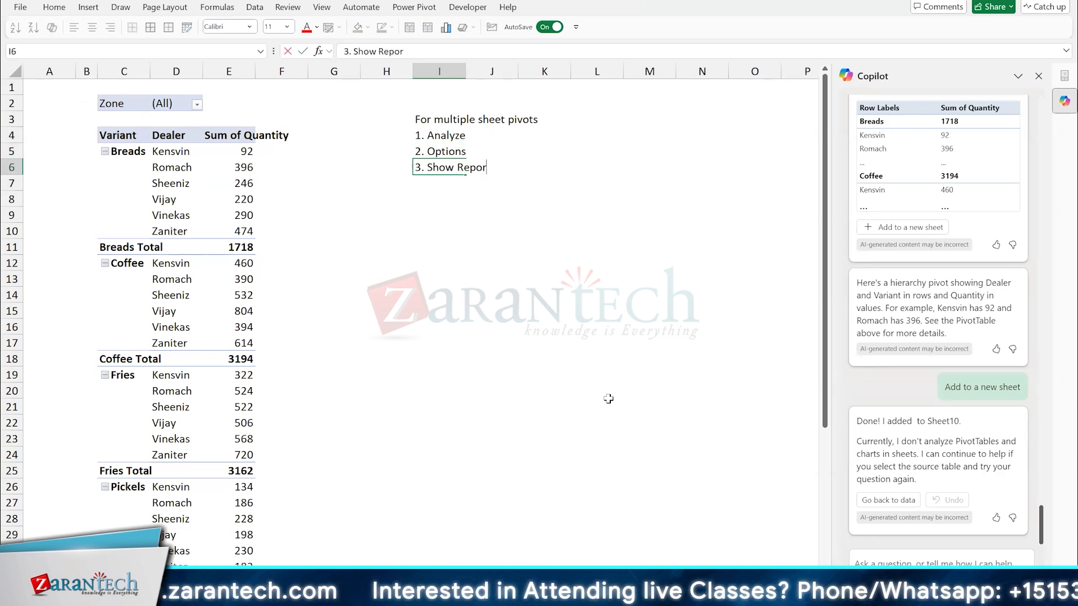
{"action": "type", "text": "t filter"}
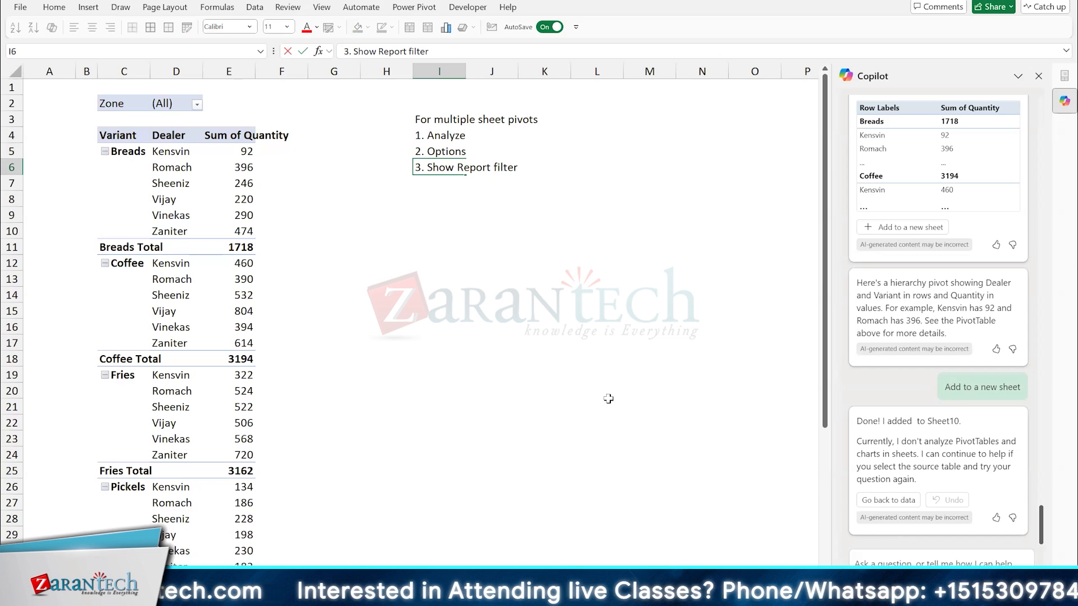
{"action": "type", "text": " pages"}
{"action": "key", "text": "ctrl+Return"}
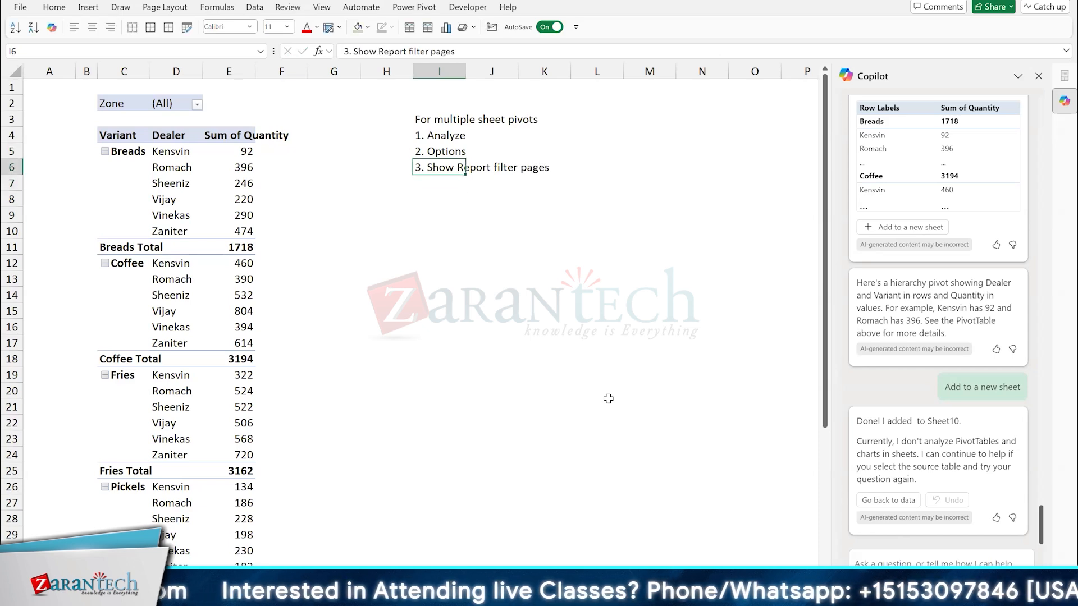
Step: Enter the note "You must first apply one major group in Filter section of pivot table fields" in cell I2
{"action": "key", "text": "Up"}
{"action": "key", "text": "Up"}
{"action": "key", "text": "Up"}
{"action": "key", "text": "Up"}
{"action": "type", "text": "You m"}
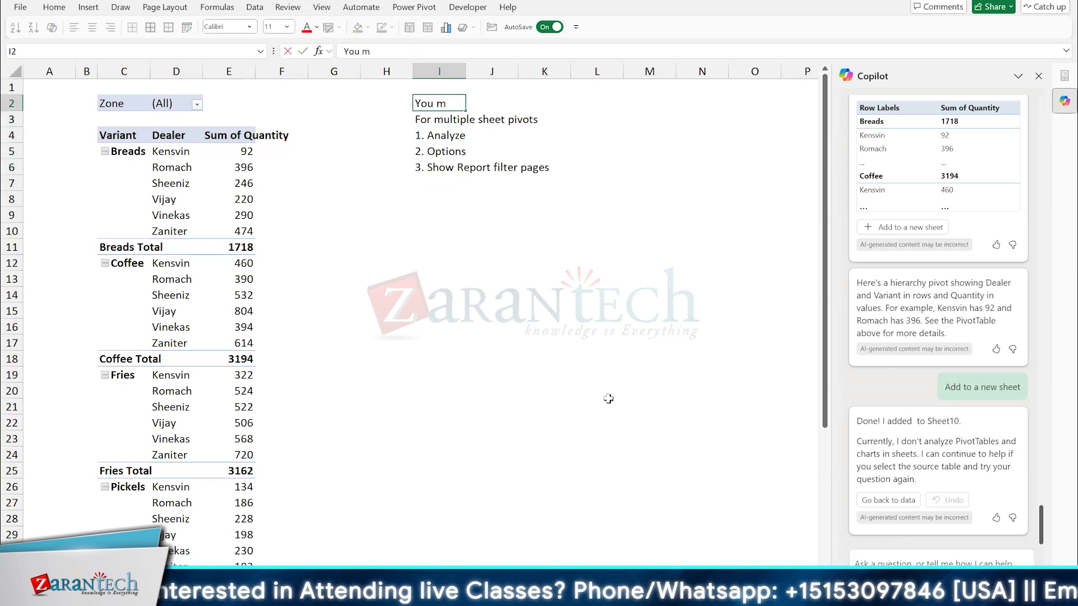
{"action": "type", "text": "ust first "}
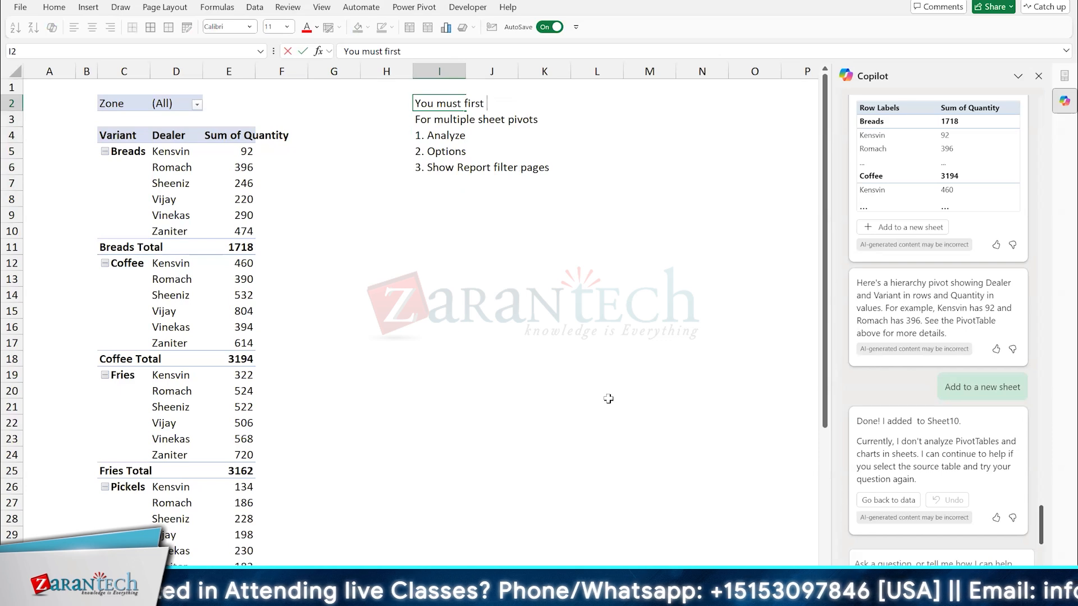
{"action": "type", "text": "apply one major grpu"}
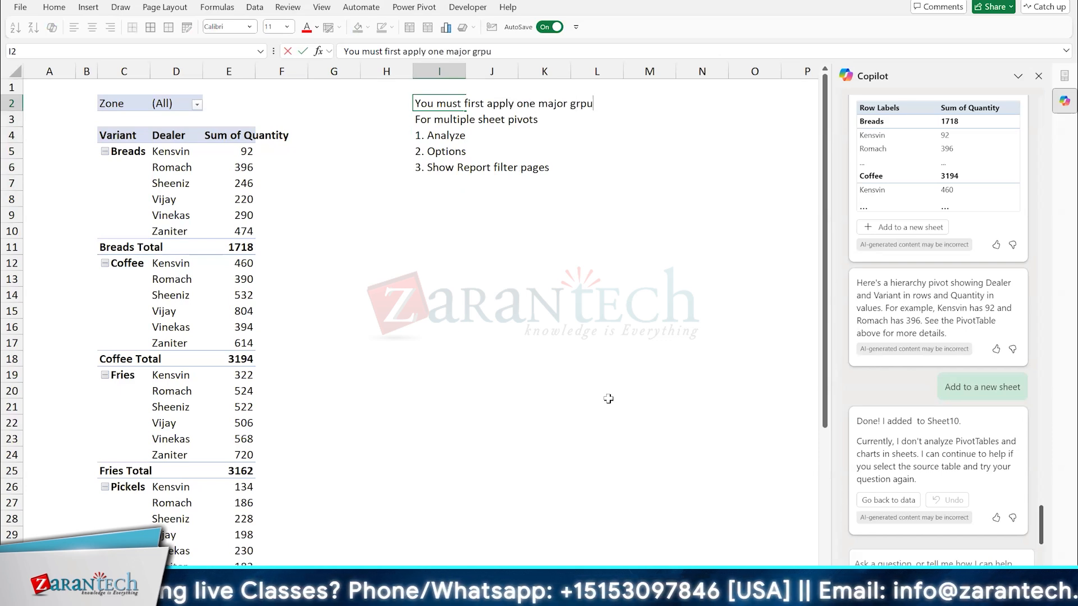
{"action": "key", "text": "BackSpace"}
{"action": "key", "text": "BackSpace"}
{"action": "type", "text": "oup in "}
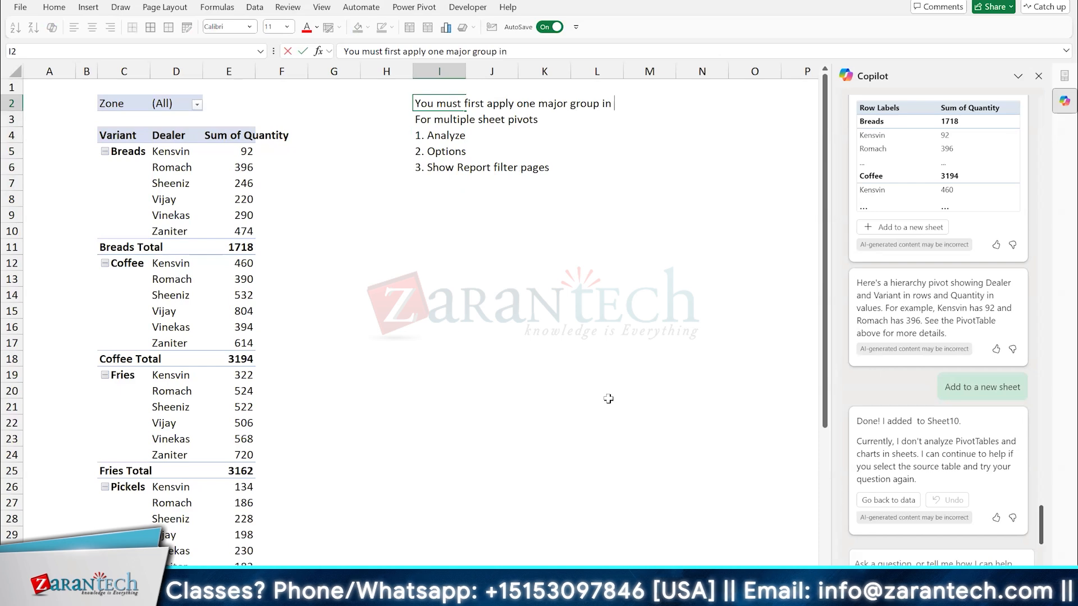
{"action": "type", "text": "Filter section of"}
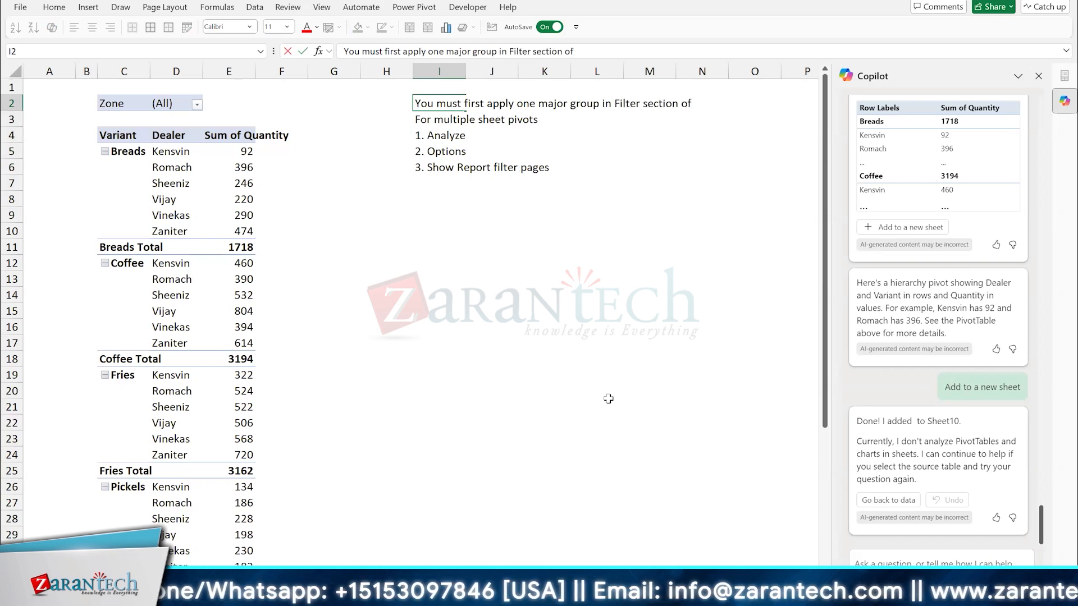
{"action": "type", "text": " pivot table f"}
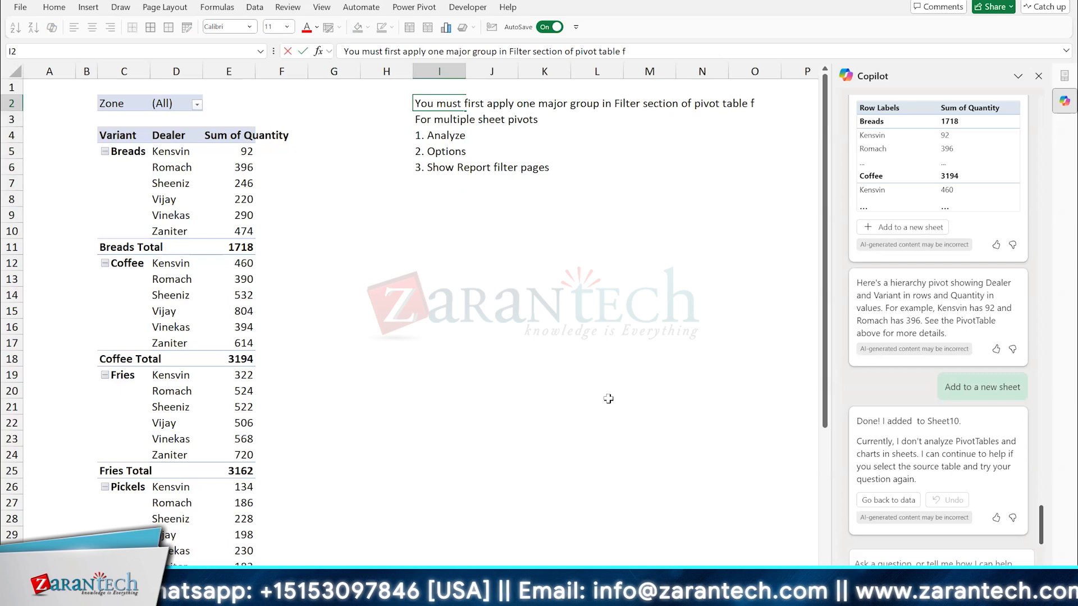
{"action": "type", "text": "ields"}
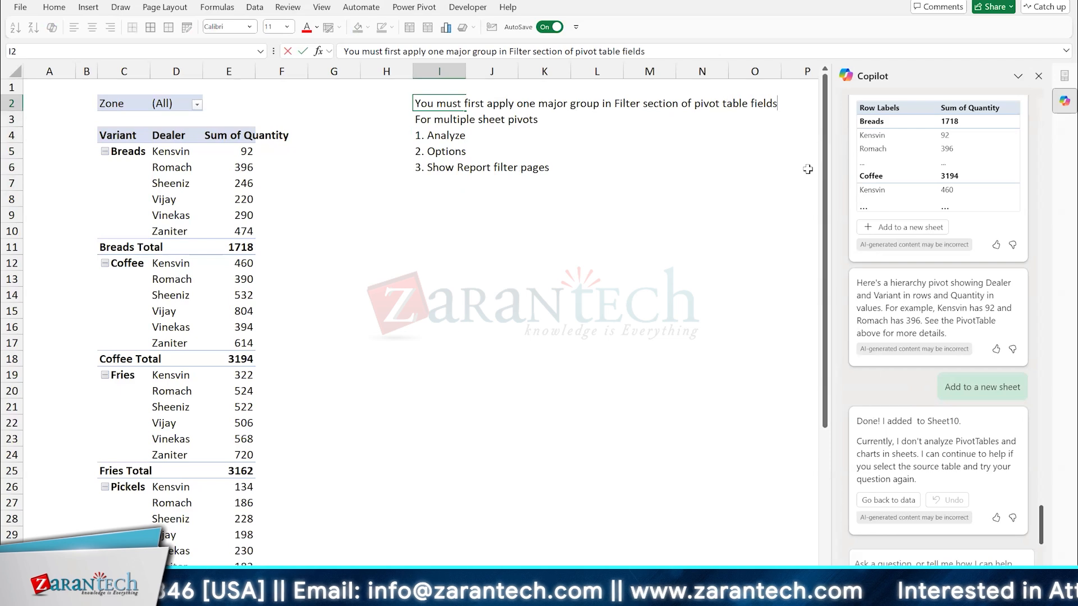
{"action": "key", "text": "Return"}
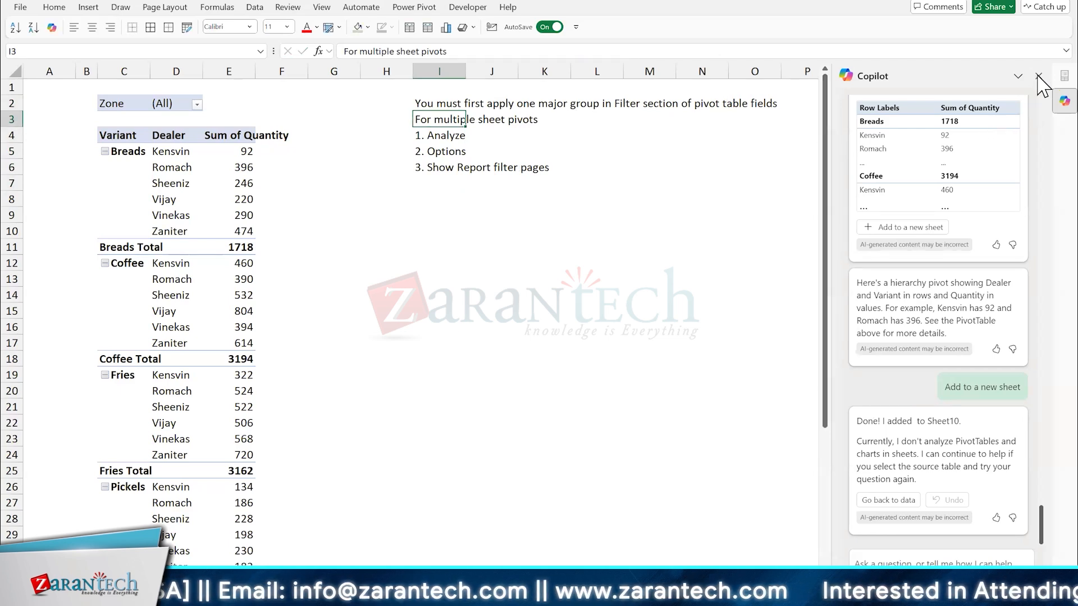
Step: Look up the Show Report Filter Pages command for the hierarchy pivot without running it
{"action": "left_click", "coordinate": [222, 214]}
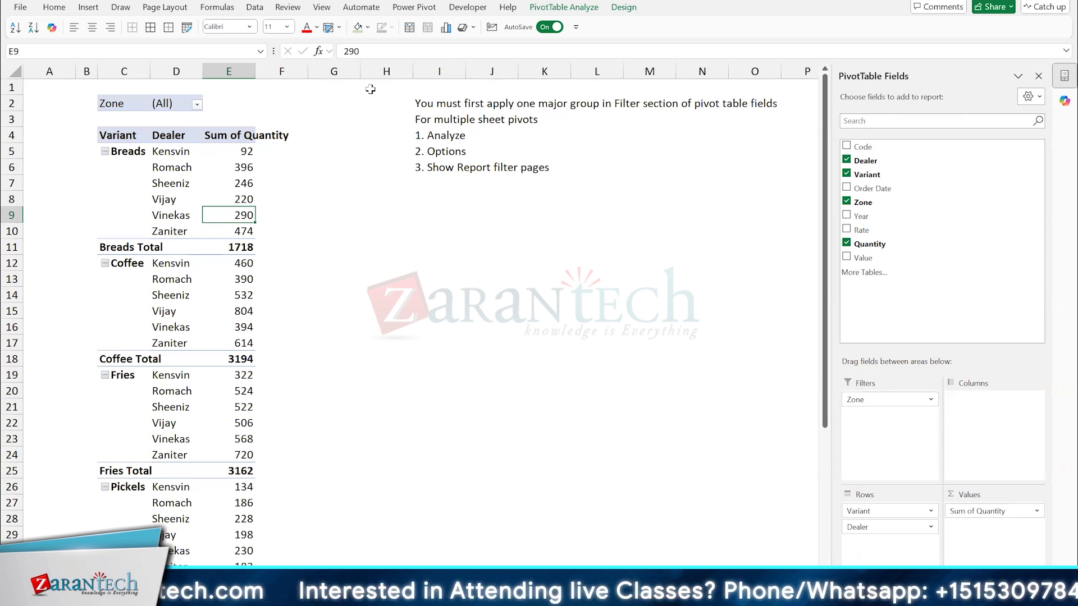
{"action": "left_click", "coordinate": [553, 9]}
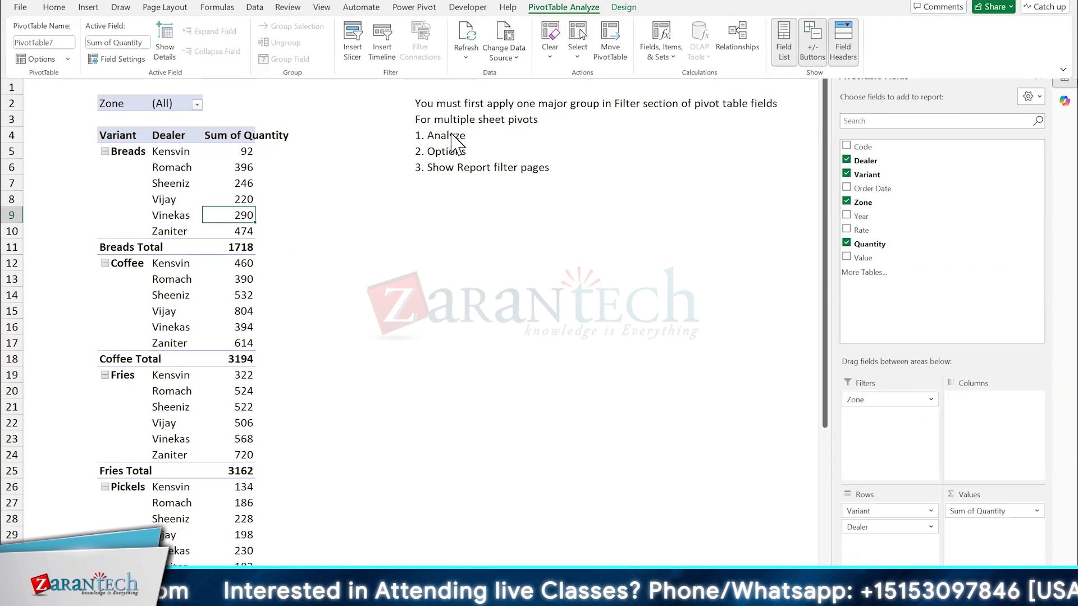
{"action": "left_click", "coordinate": [67, 59]}
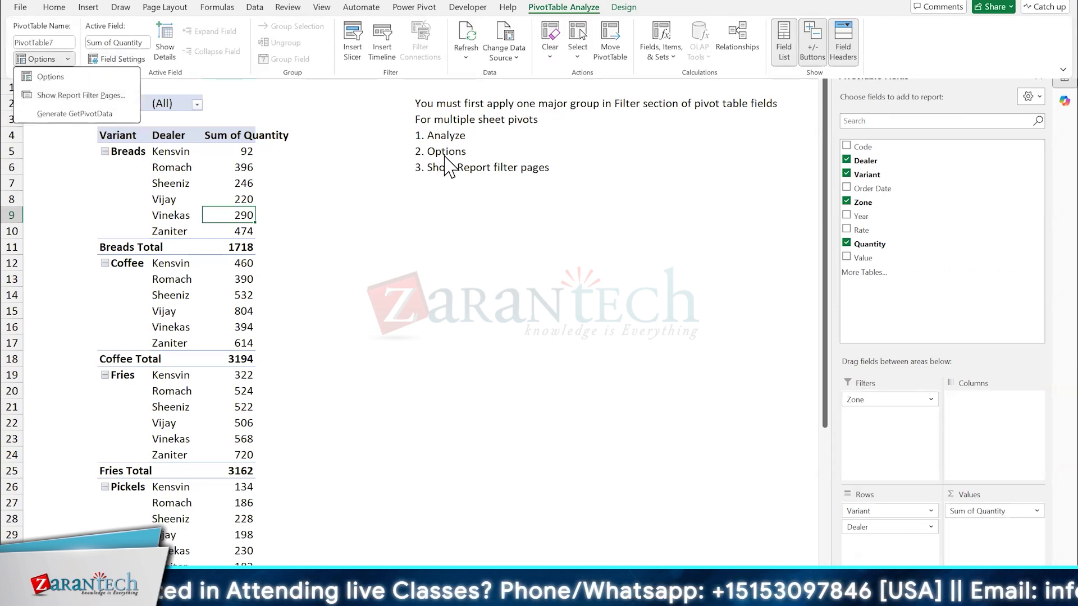
{"action": "left_click", "coordinate": [221, 188]}
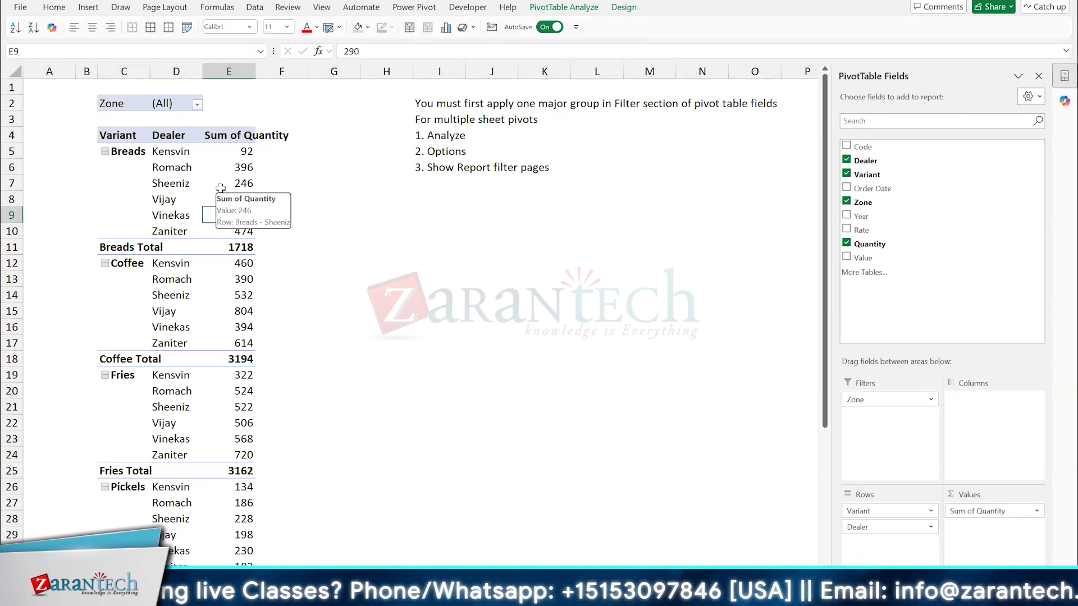
{"action": "left_click", "coordinate": [488, 211]}
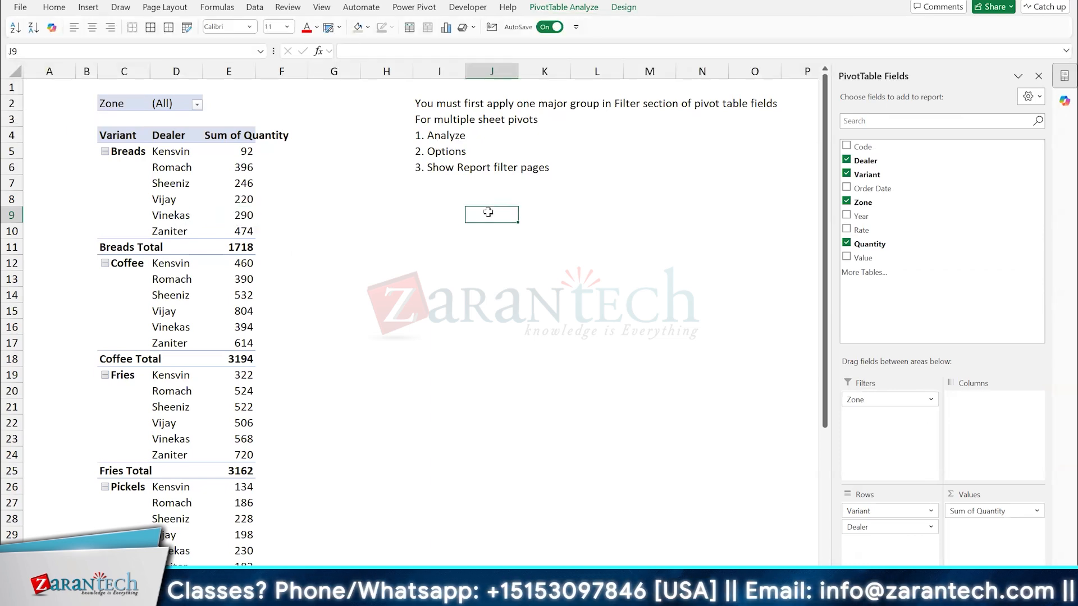
{"action": "left_click", "coordinate": [251, 199]}
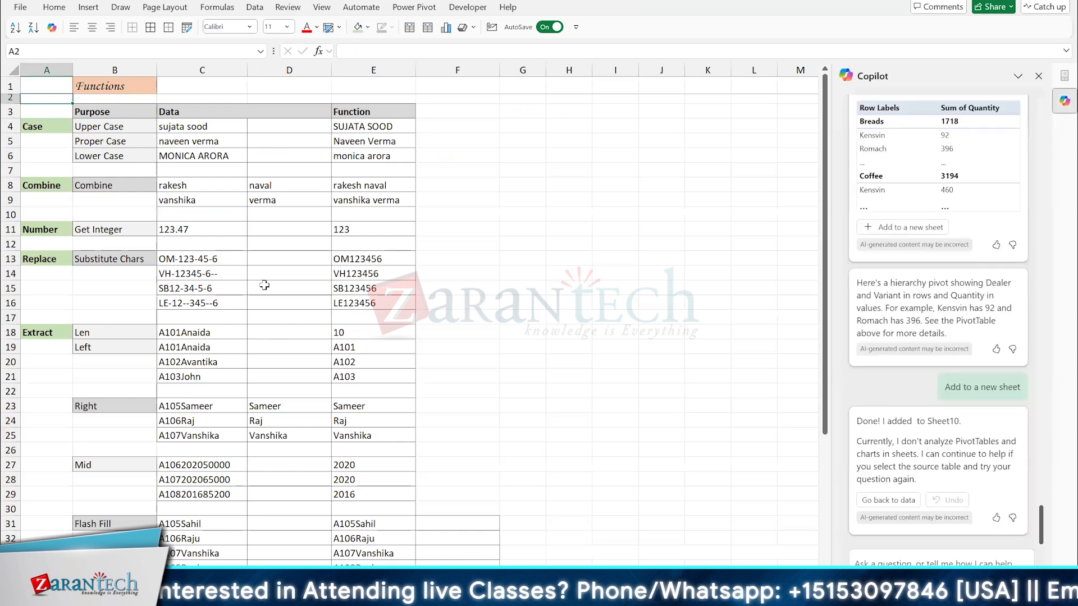
Step: Examine the upper, proper and lower case formulas in cells E4 to E6 of the Functions sheet
{"action": "left_click", "coordinate": [214, 128]}
{"action": "left_click", "coordinate": [388, 126]}
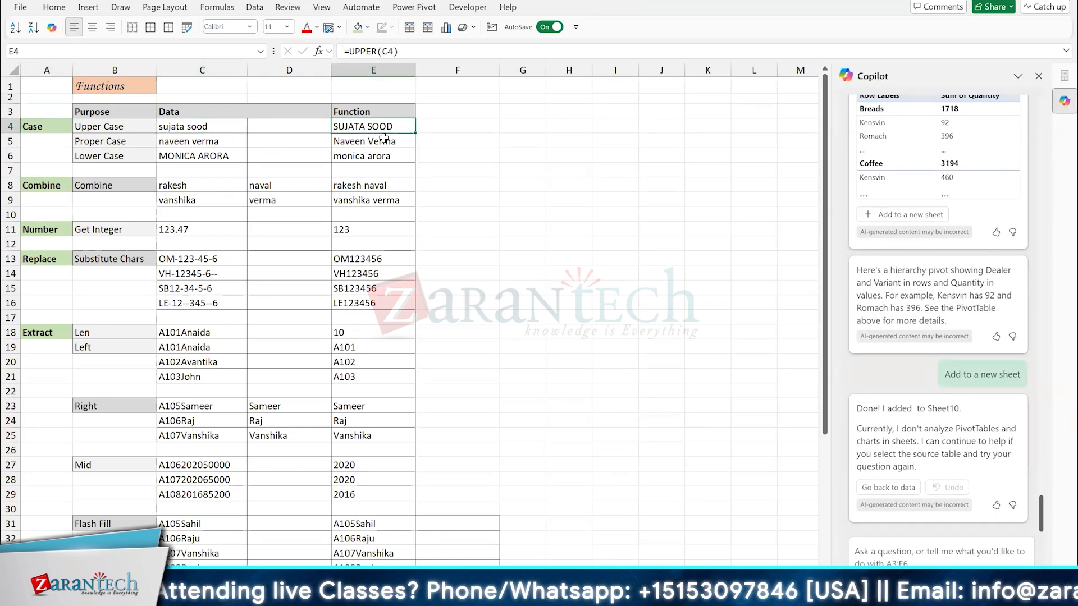
{"action": "left_click", "coordinate": [375, 145]}
{"action": "left_click", "coordinate": [362, 160]}
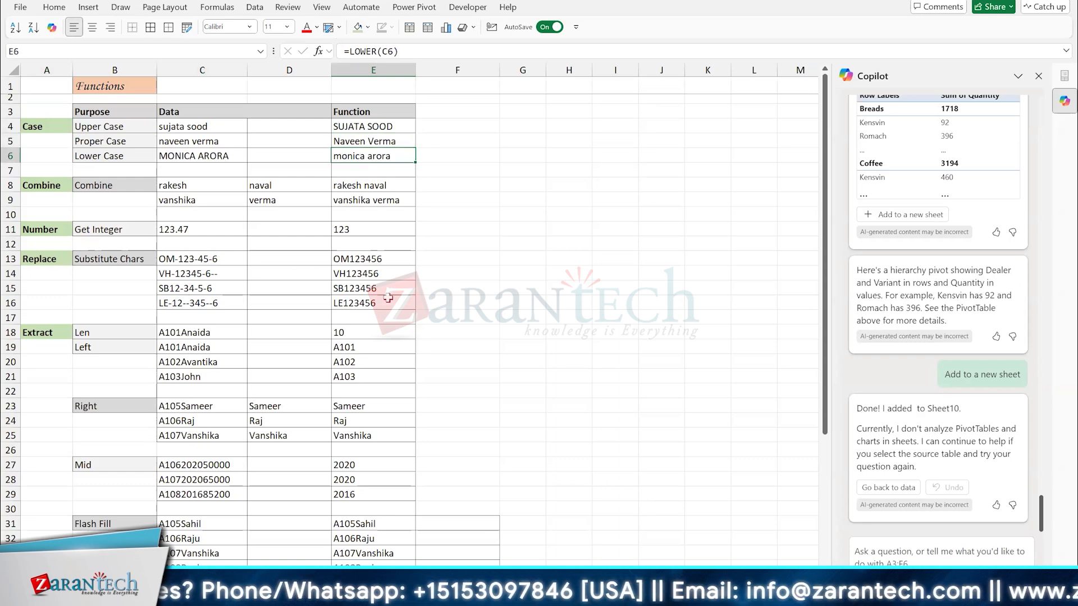
Step: Inspect the COUNT formula beneath the Numbers data in cell B50, leaving it unedited
{"action": "scroll", "coordinate": [375, 396], "scroll_direction": "down", "scroll_amount": 5}
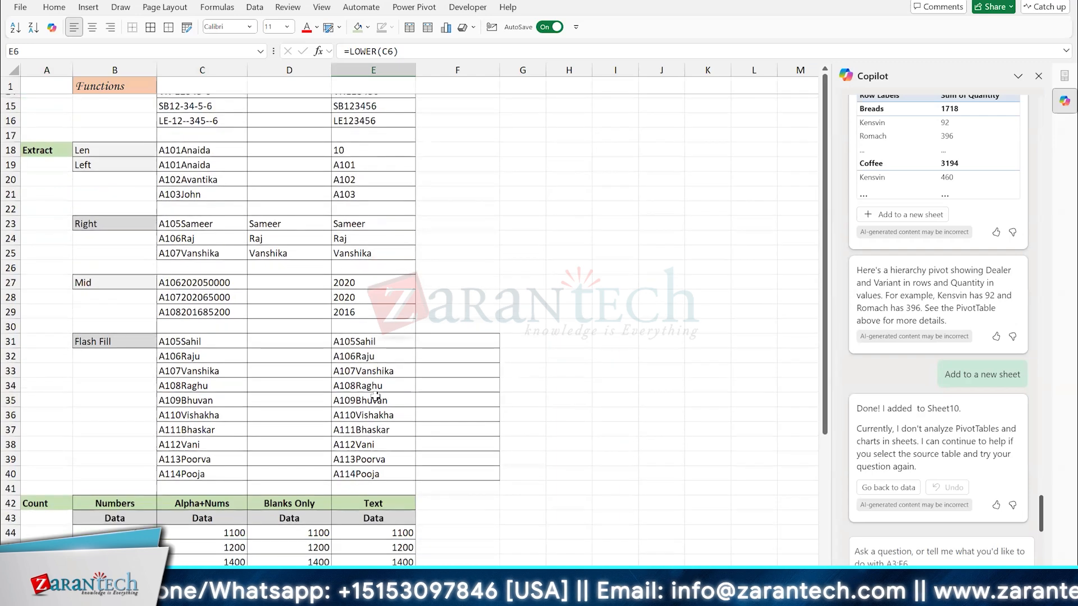
{"action": "scroll", "coordinate": [132, 414], "scroll_direction": "down", "scroll_amount": 4}
{"action": "left_click", "coordinate": [133, 416]}
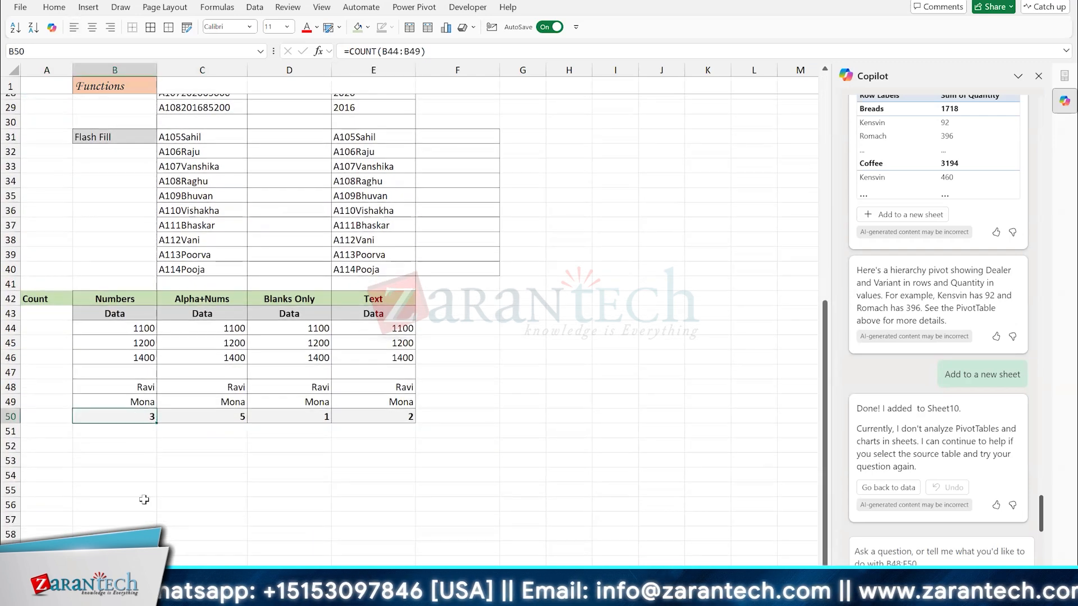
{"action": "key", "text": "F2"}
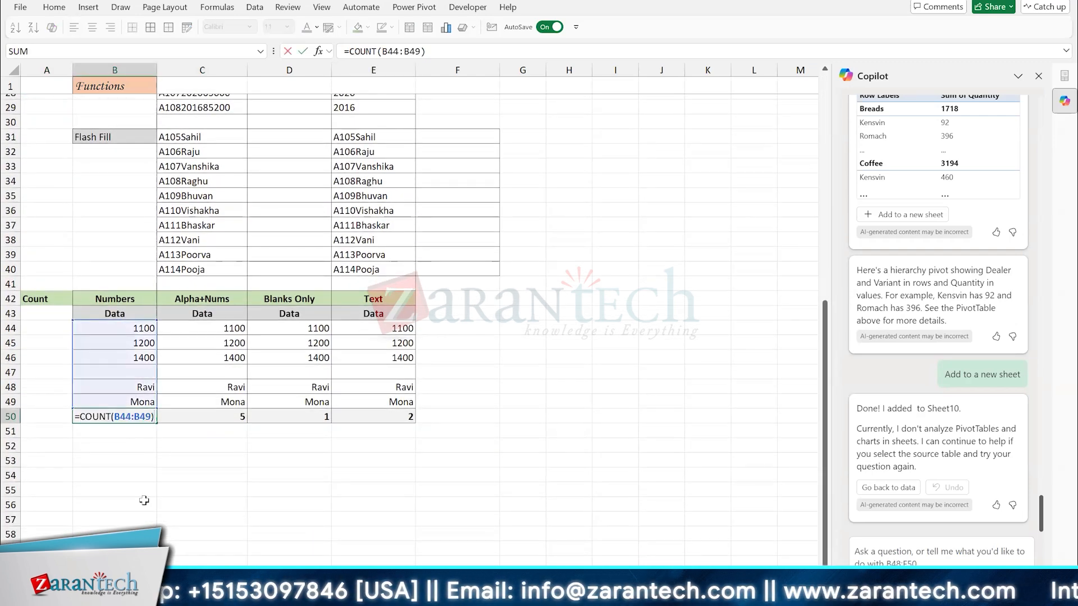
{"action": "key", "text": "Escape"}
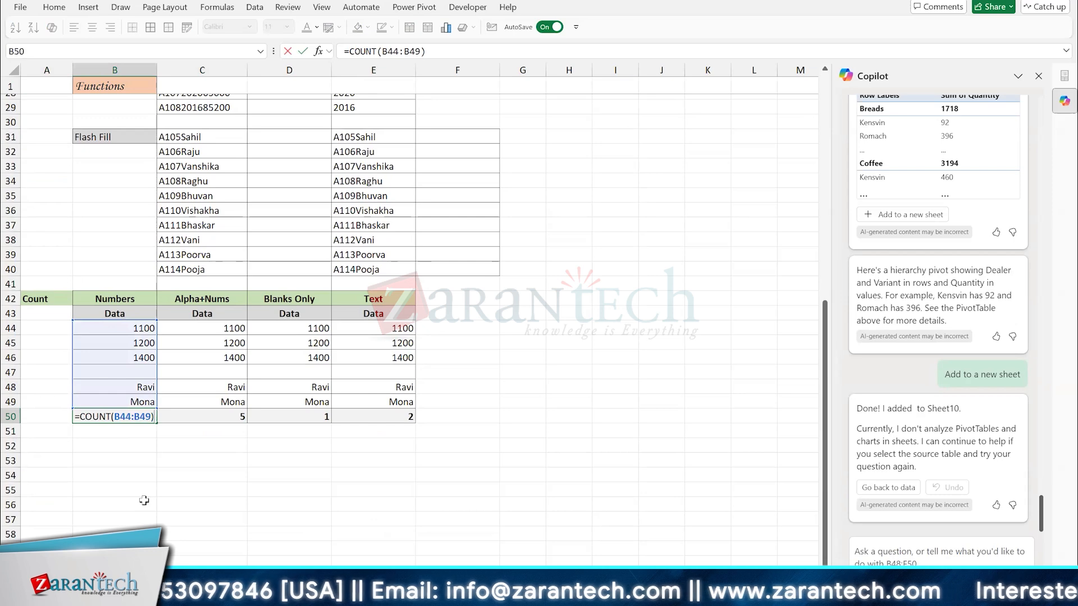
{"action": "key", "text": "Escape"}
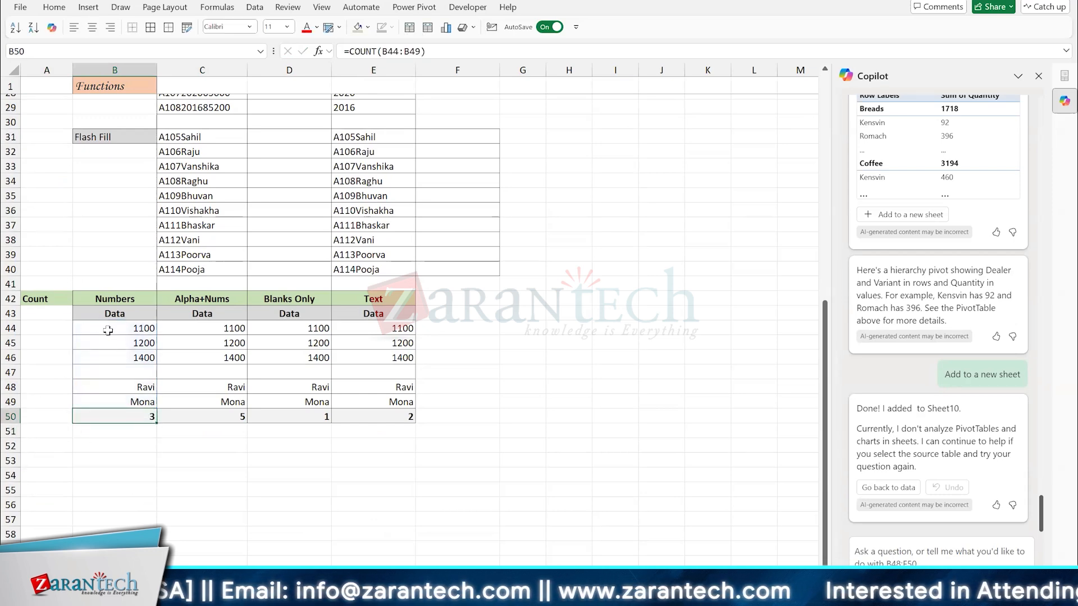
Step: Fill the blank cell B47 in the Numbers data with 500
{"action": "left_click", "coordinate": [114, 372]}
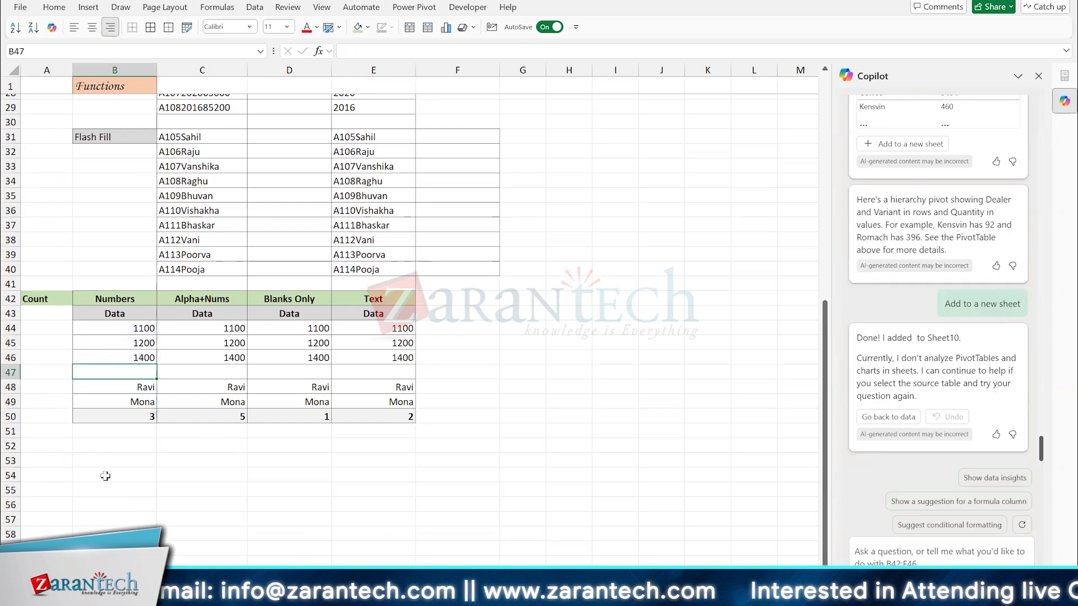
{"action": "type", "text": "500"}
{"action": "key", "text": "Return"}
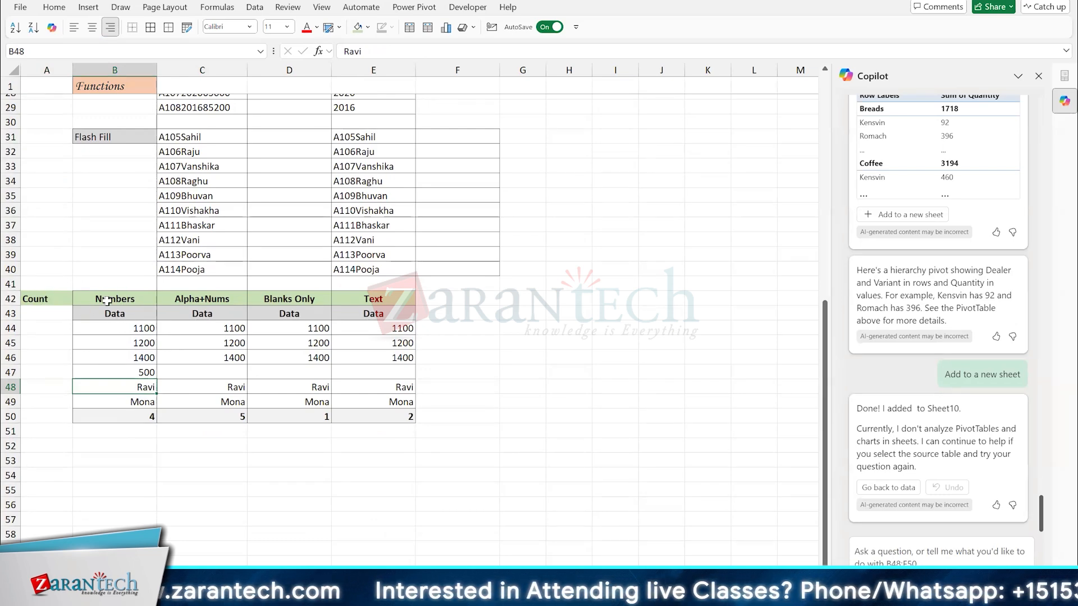
Step: Inspect the COUNTA, COUNTBLANK and COUNTIFS formulas in cells C50, D50 and E50 without altering them
{"action": "left_click", "coordinate": [191, 412]}
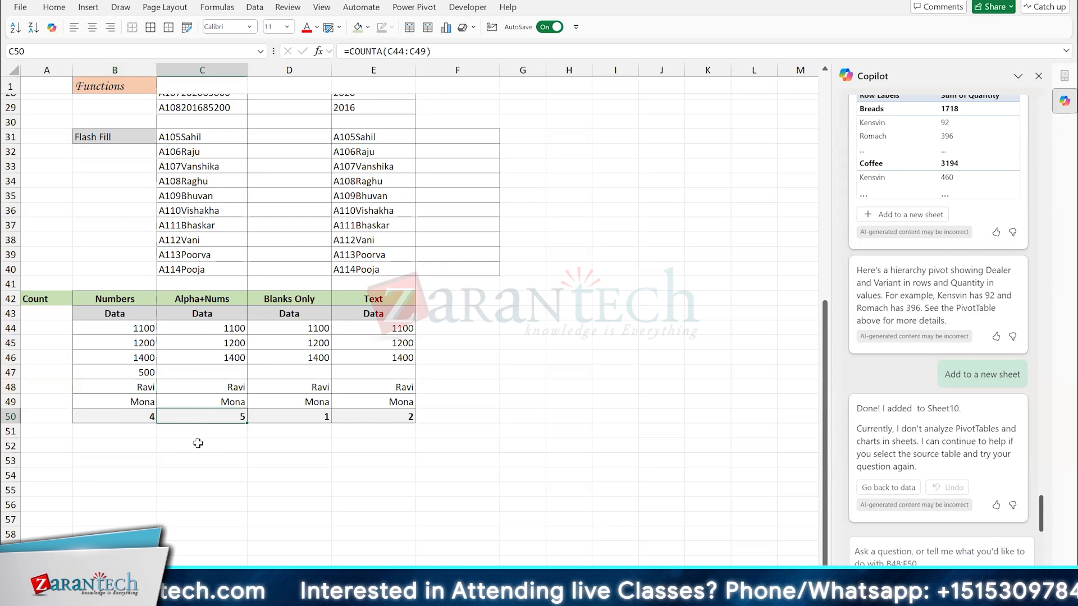
{"action": "key", "text": "F2"}
{"action": "key", "text": "ctrl+Return"}
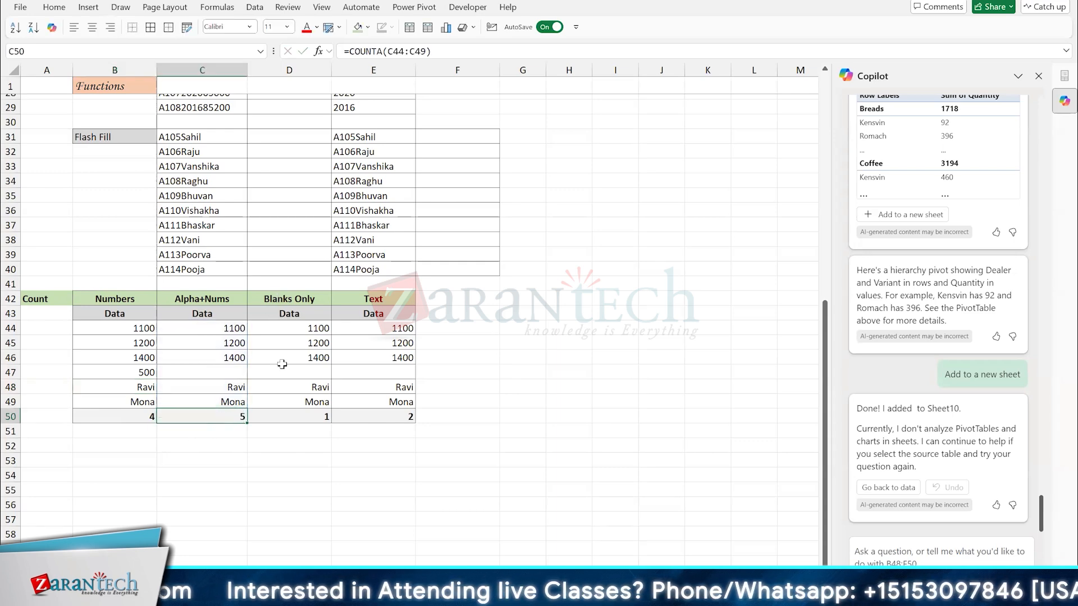
{"action": "left_click", "coordinate": [276, 417]}
{"action": "key", "text": "F2"}
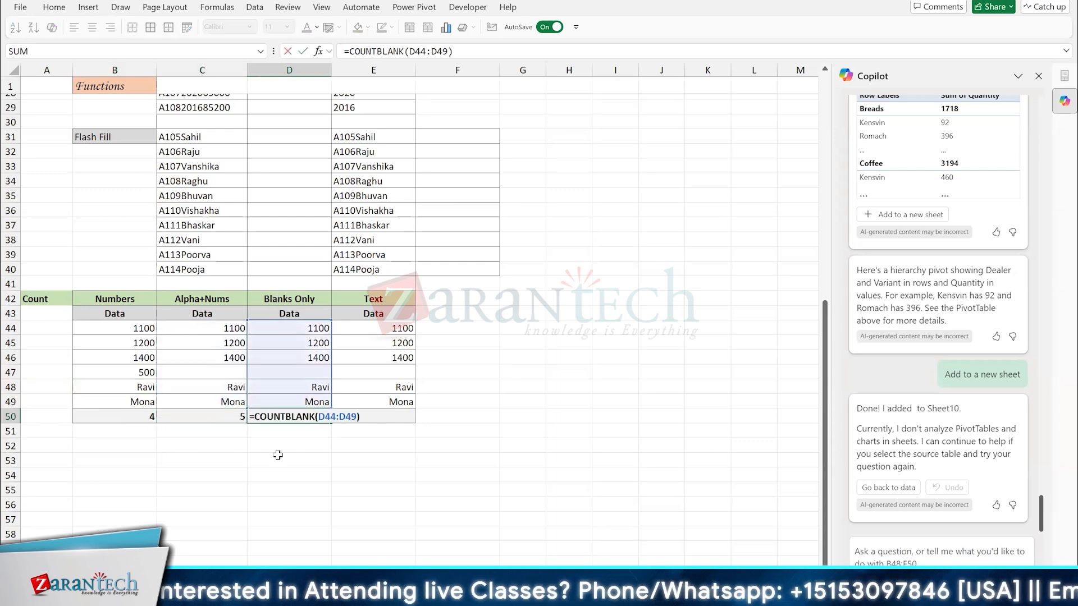
{"action": "key", "text": "ctrl+Return"}
{"action": "left_click", "coordinate": [371, 292]}
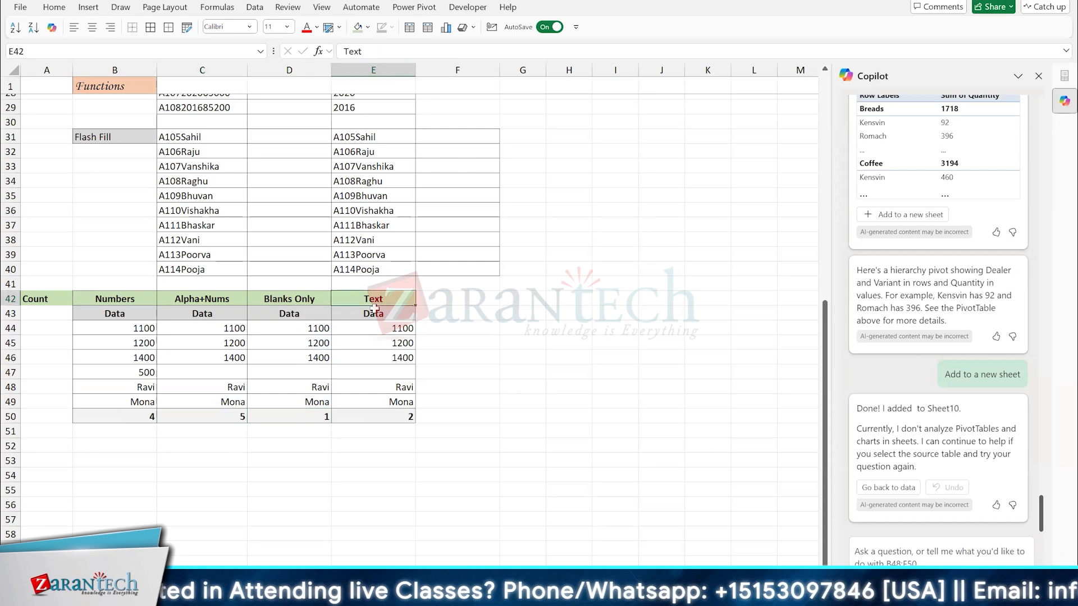
{"action": "left_click", "coordinate": [356, 415]}
{"action": "key", "text": "F2"}
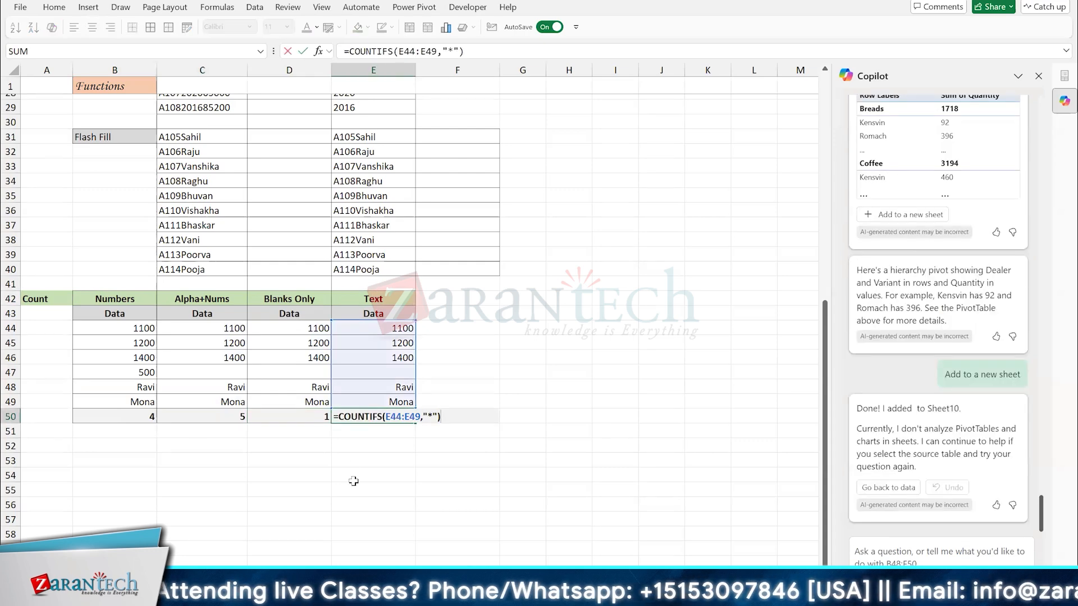
{"action": "key", "text": "ctrl+Return"}
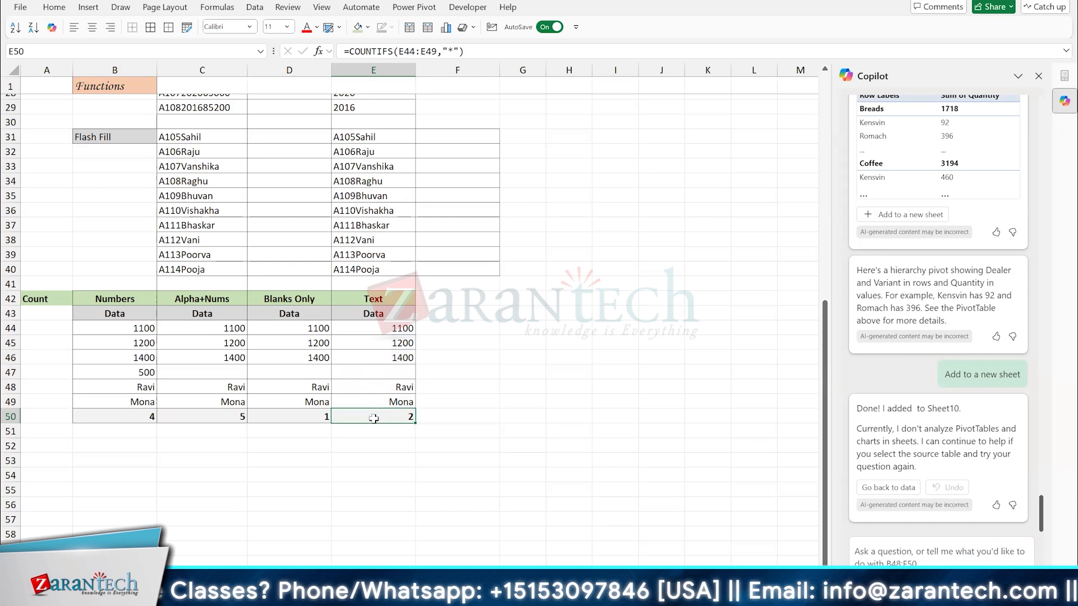
{"action": "left_click", "coordinate": [281, 414]}
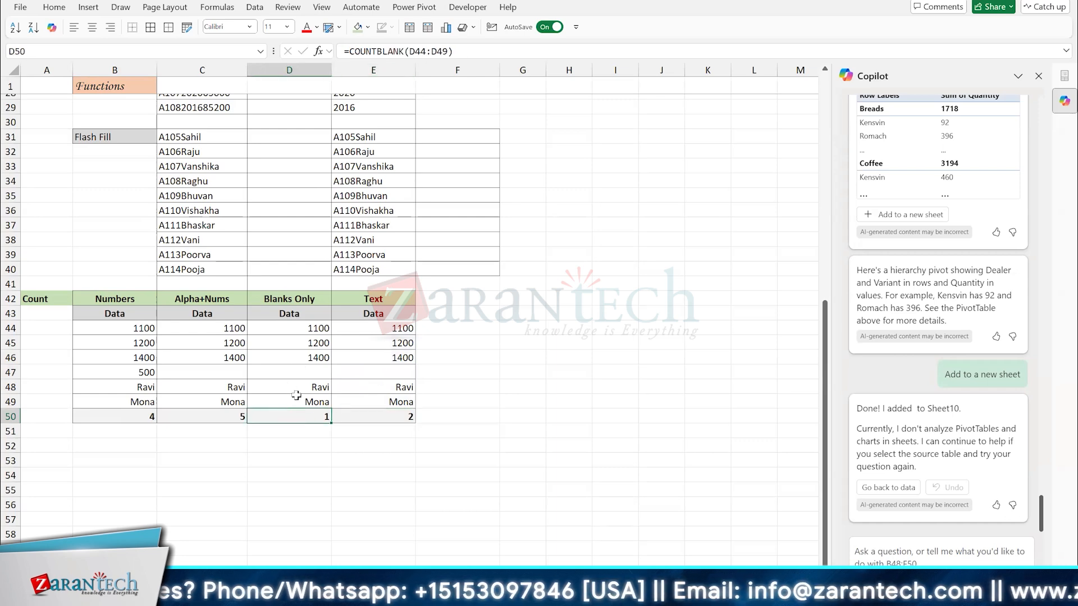
{"action": "left_click", "coordinate": [193, 417]}
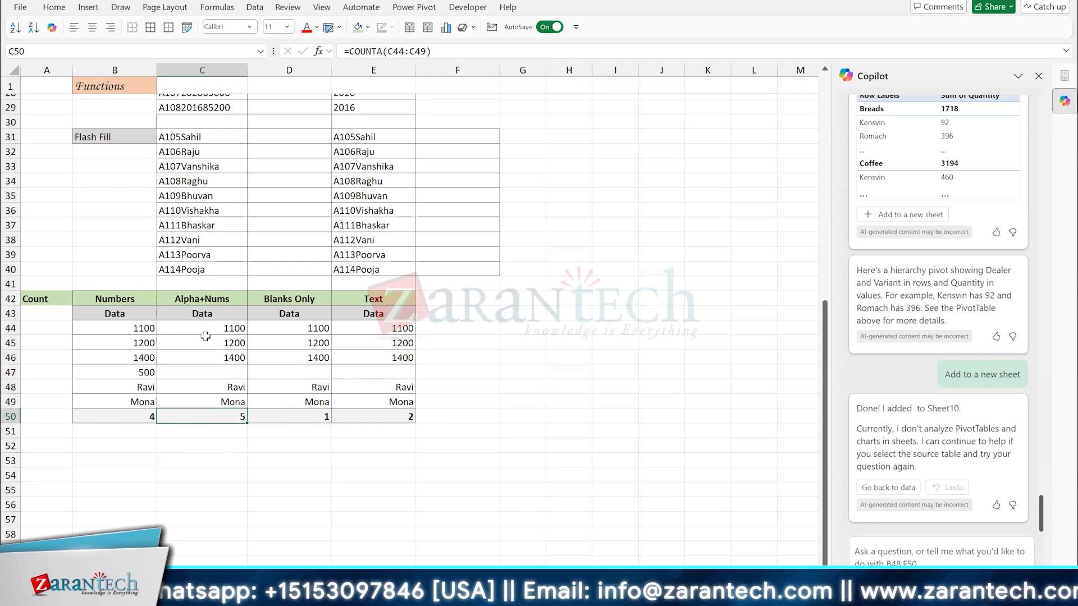
Step: Enter a sample first name in blank cell C47 of the Alpha+Nums data and return to its count in C50
{"action": "left_click", "coordinate": [211, 372]}
{"action": "type", "text": "Danny"}
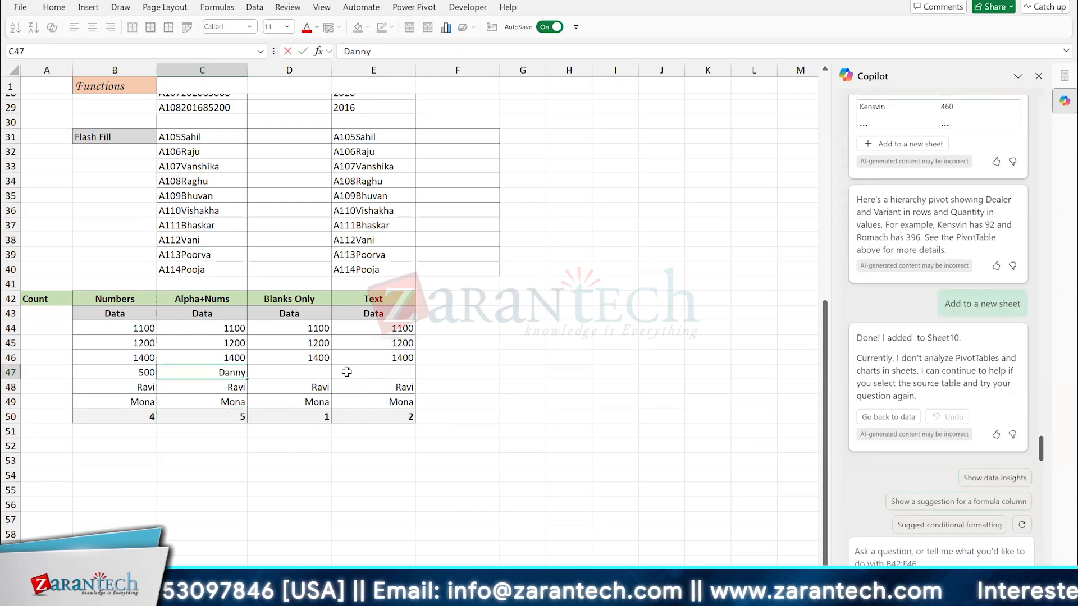
{"action": "key", "text": "Return"}
{"action": "key", "text": "Return"}
{"action": "key", "text": "Return"}
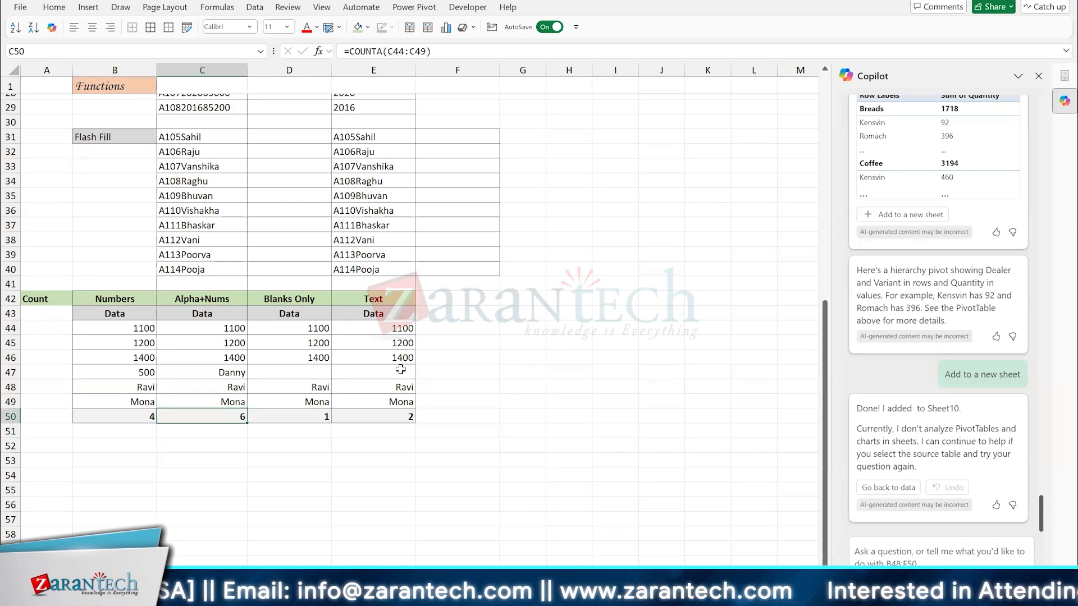
Step: Enter the sample codes A105 and A106 in cells D31 and D32 of the Flash Fill section
{"action": "scroll", "coordinate": [400, 370], "scroll_direction": "up", "scroll_amount": 5}
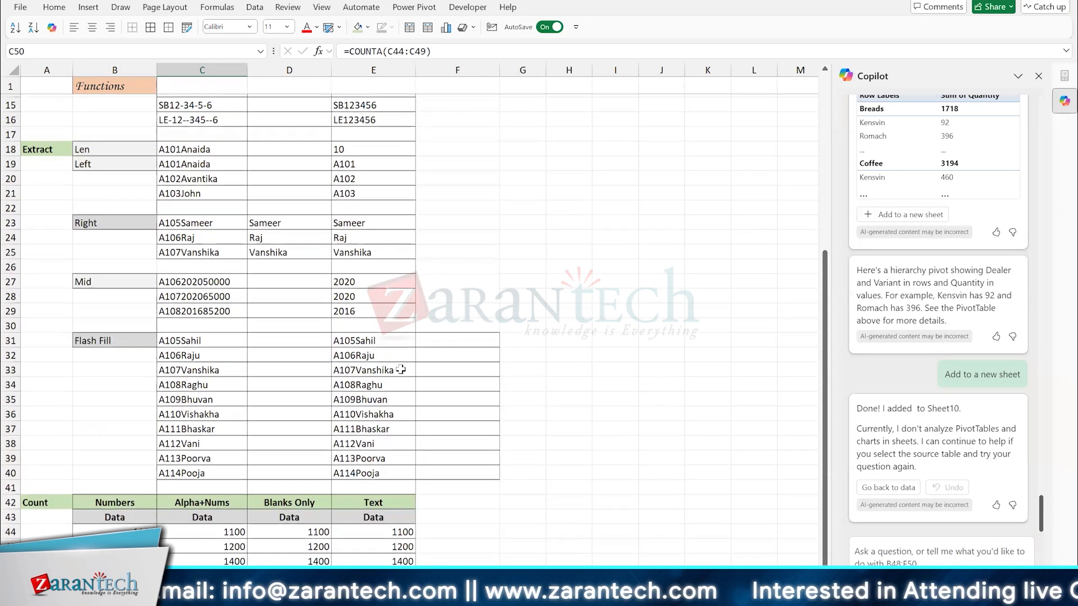
{"action": "left_click", "coordinate": [278, 344]}
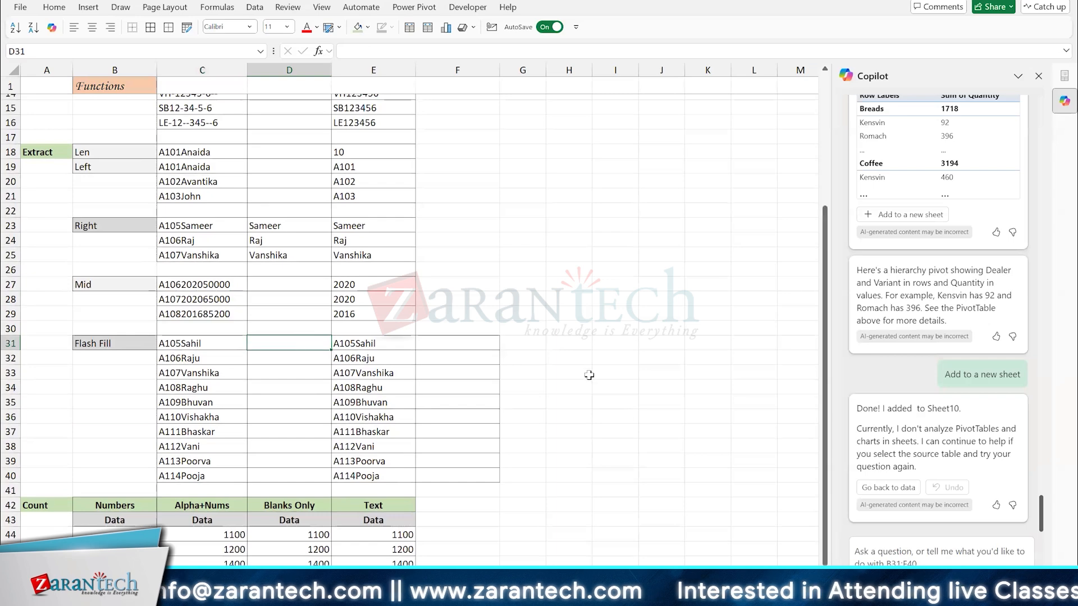
{"action": "type", "text": "A105"}
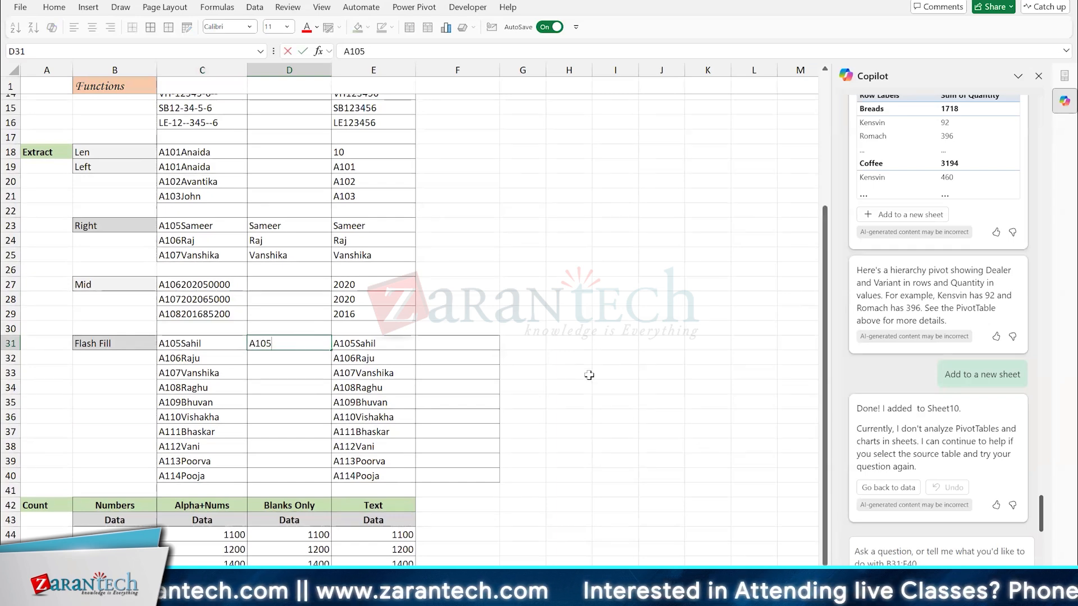
{"action": "key", "text": "Return"}
{"action": "type", "text": "A"}
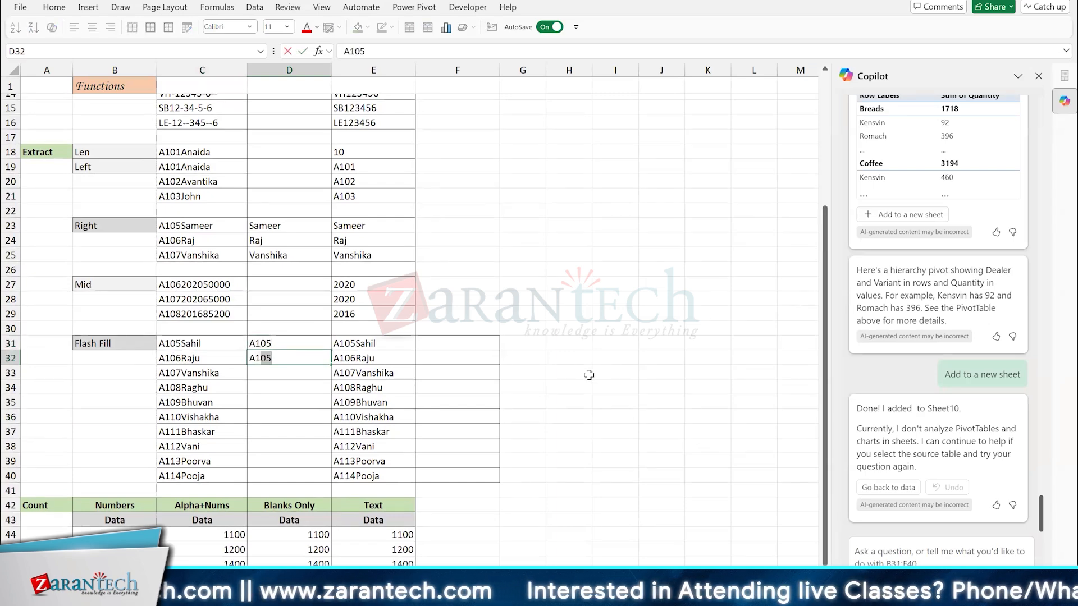
{"action": "type", "text": "106"}
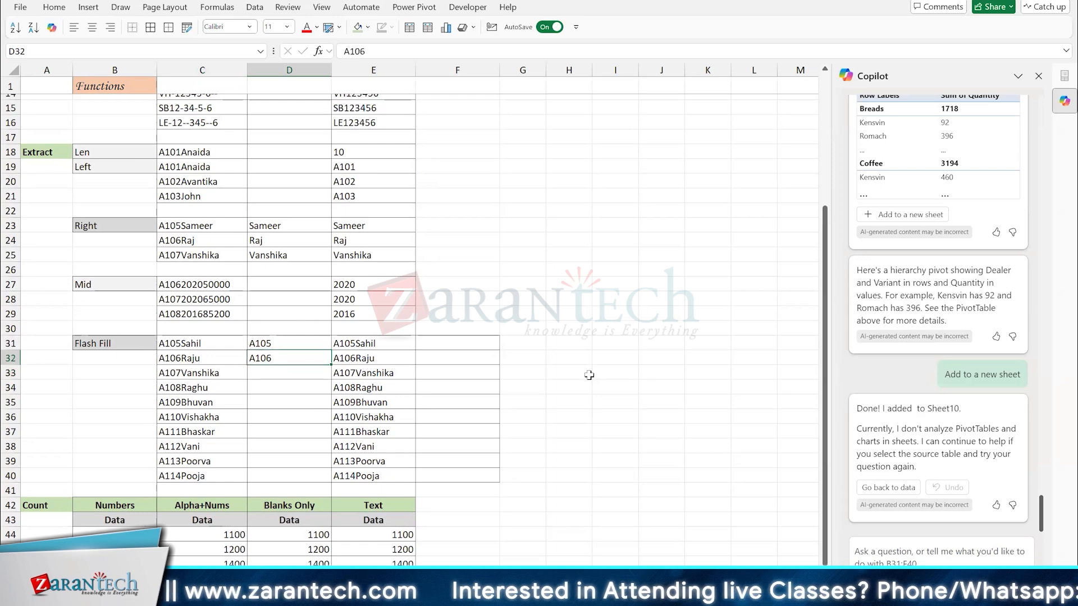
{"action": "key", "text": "Escape"}
{"action": "type", "text": "A"}
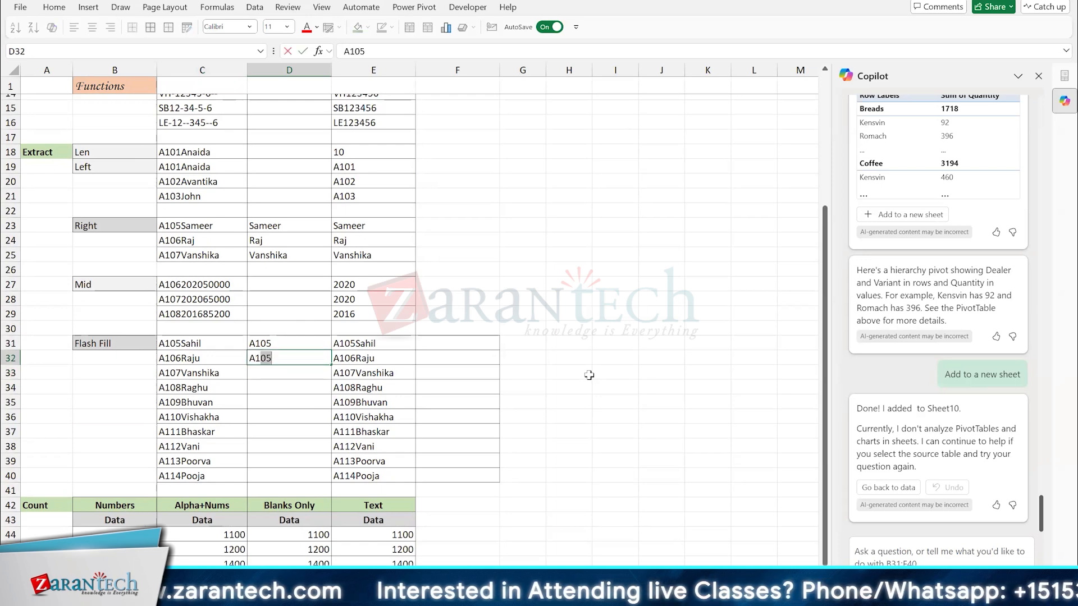
{"action": "key", "text": "Return"}
Step: Flash Fill the remaining codes in D31:D40 from the two examples
{"action": "key", "text": "Up"}
{"action": "key", "text": "Up"}
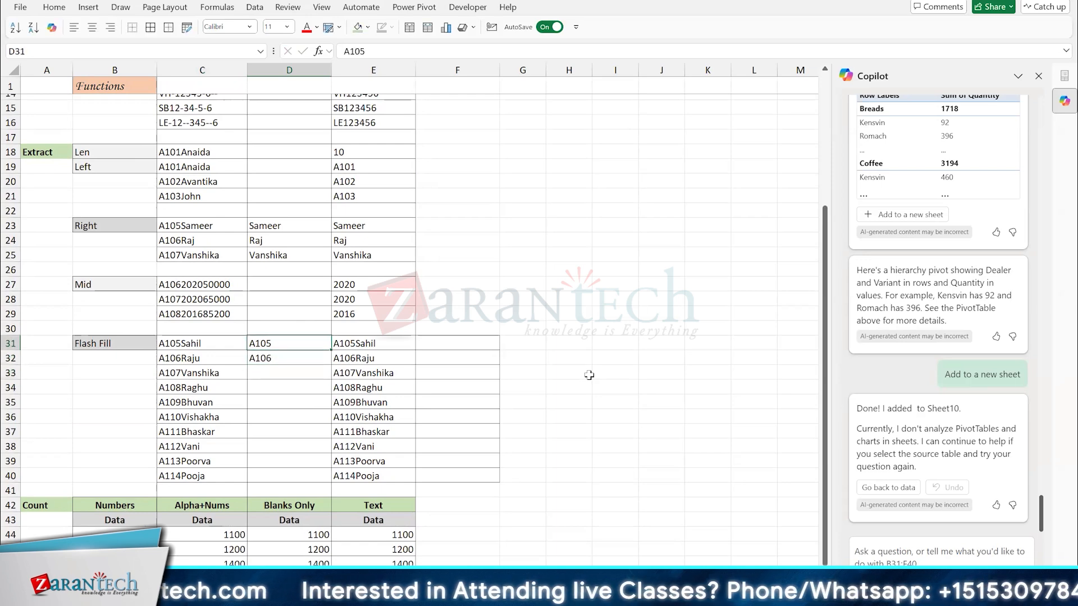
{"action": "key", "text": "shift+Down"}
{"action": "key", "text": "shift+Down"}
{"action": "key", "text": "shift+Down"}
{"action": "key", "text": "shift+Down"}
{"action": "key", "text": "shift+Down"}
{"action": "key", "text": "shift+Down"}
{"action": "key", "text": "shift+Down"}
{"action": "key", "text": "shift+Down"}
{"action": "key", "text": "shift+Down"}
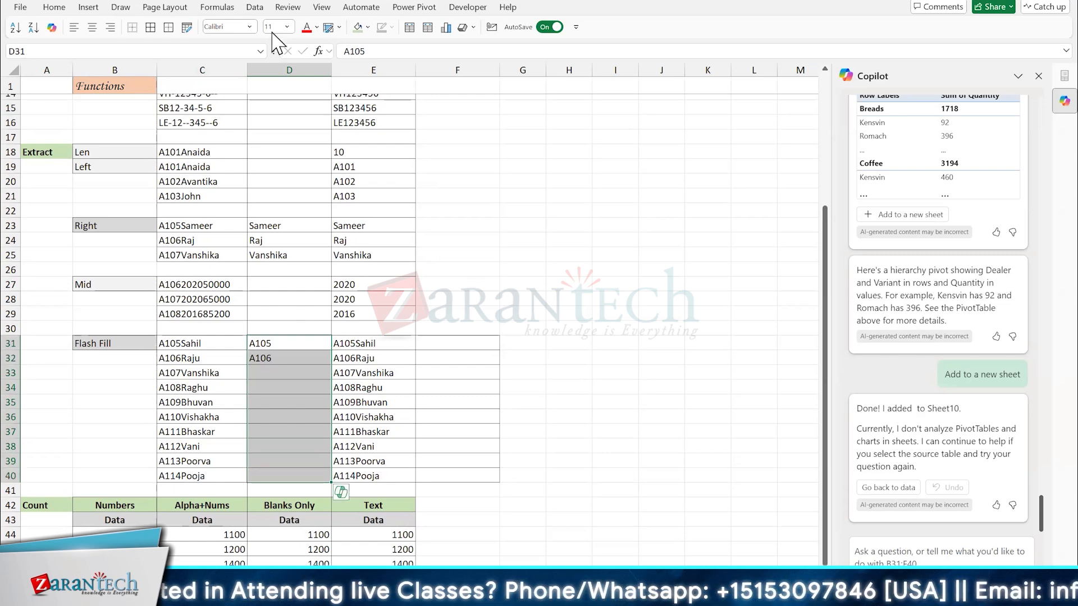
{"action": "left_click", "coordinate": [255, 7]}
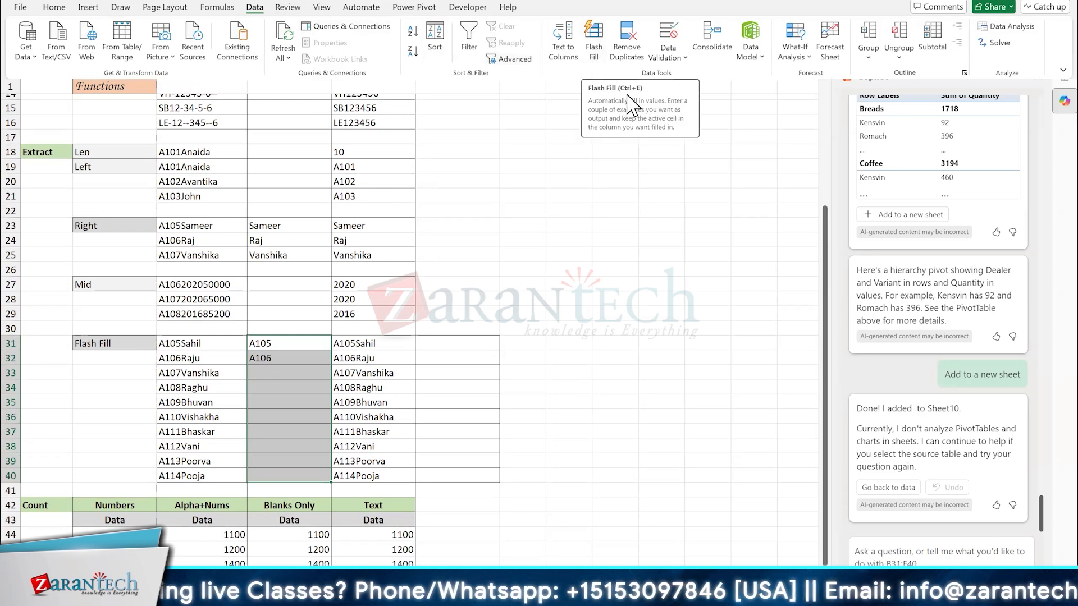
{"action": "left_click", "coordinate": [593, 57]}
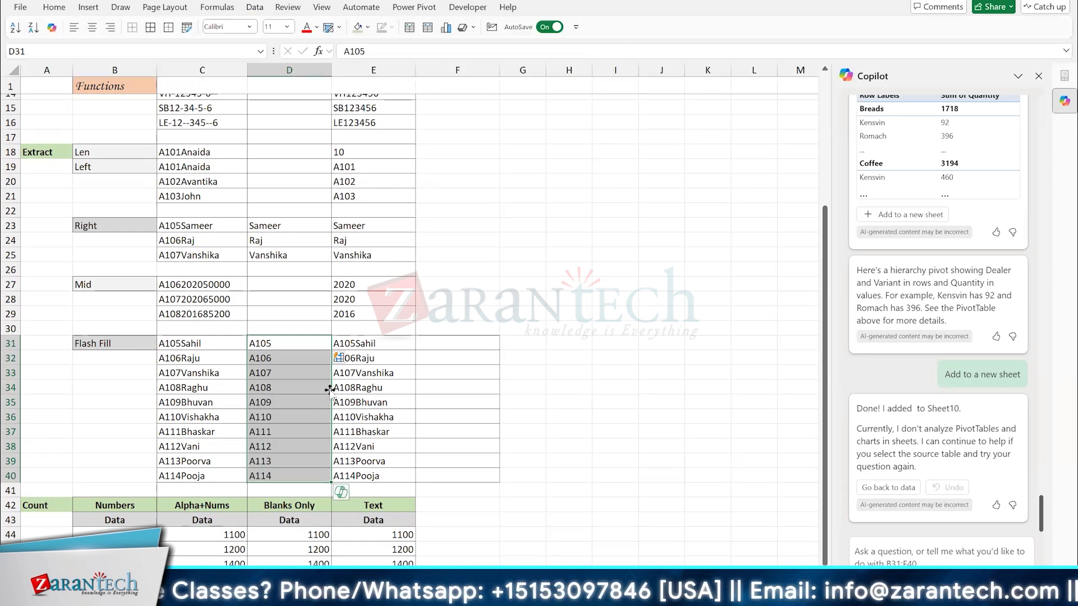
Step: Enter the name portions of the codes in E31 and E32 as examples in F31 and F32
{"action": "left_click", "coordinate": [439, 343]}
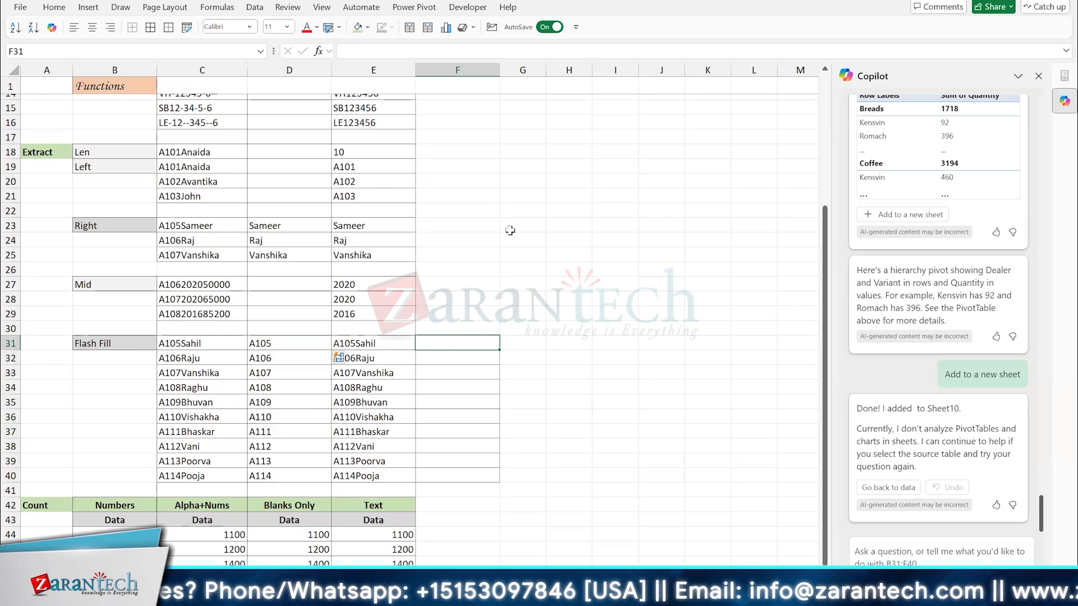
{"action": "type", "text": "Sahil"}
{"action": "key", "text": "Return"}
{"action": "type", "text": "R"}
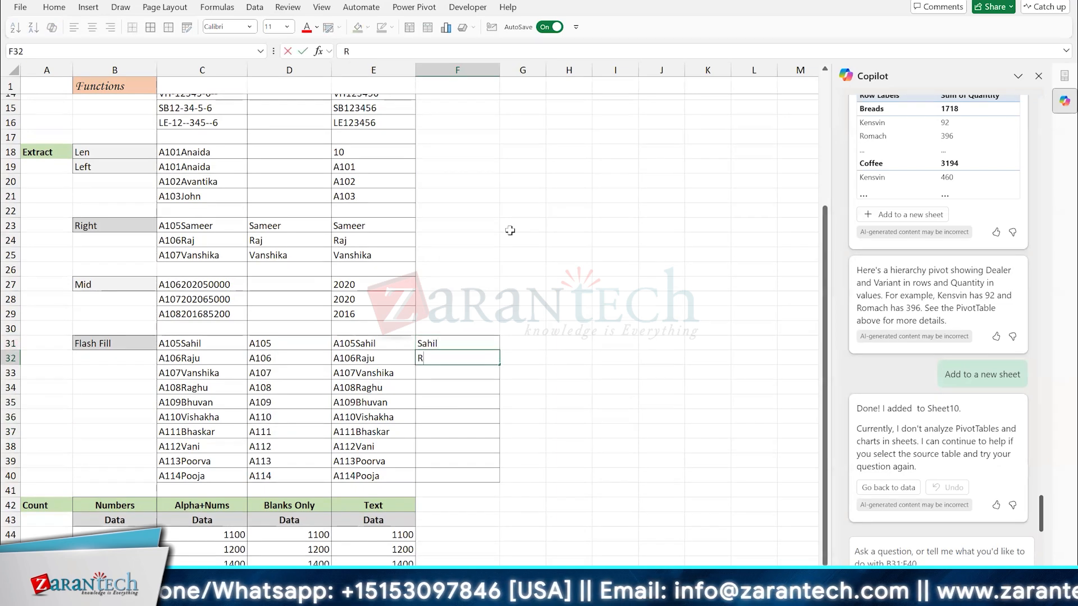
{"action": "type", "text": "aju"}
{"action": "key", "text": "Return"}
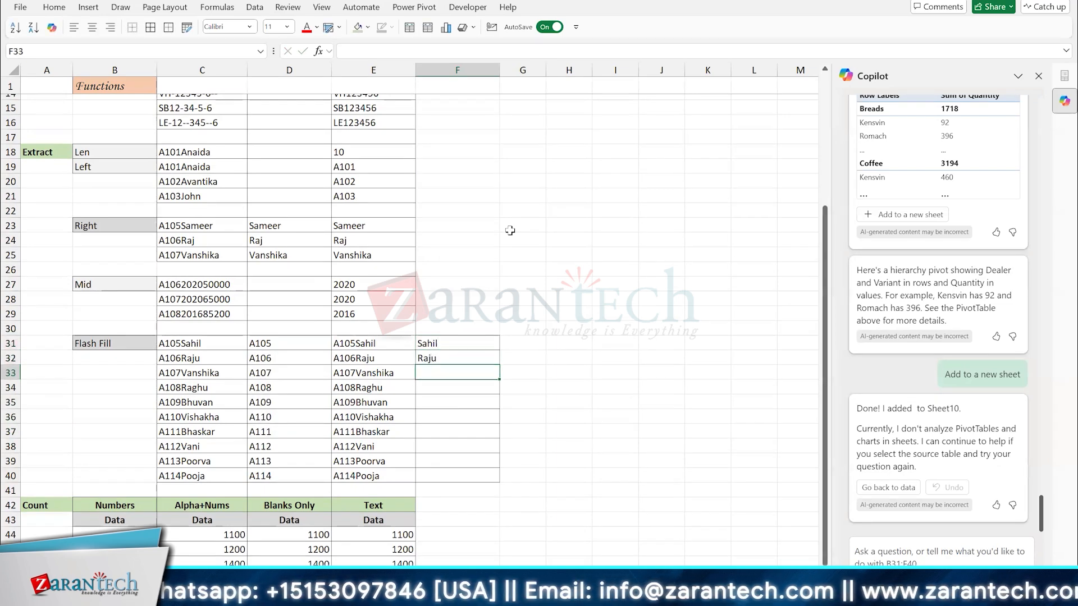
Step: Flash Fill the names in F31:F40 based on the two examples
{"action": "key", "text": "Up"}
{"action": "key", "text": "Up"}
{"action": "key", "text": "shift+Down"}
{"action": "key", "text": "shift+Down"}
{"action": "key", "text": "shift+Down"}
{"action": "key", "text": "shift+Down"}
{"action": "key", "text": "shift+Down"}
{"action": "key", "text": "shift+Down"}
{"action": "key", "text": "shift+Down"}
{"action": "key", "text": "shift+Down"}
{"action": "key", "text": "shift+Down"}
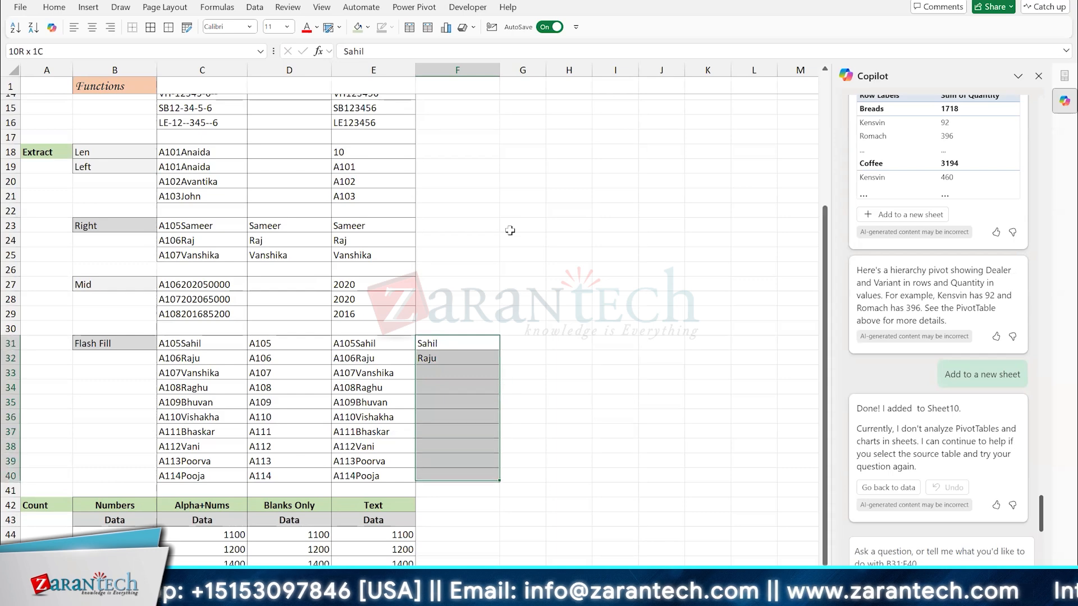
{"action": "key", "text": "ctrl+e"}
{"action": "key", "text": "Left"}
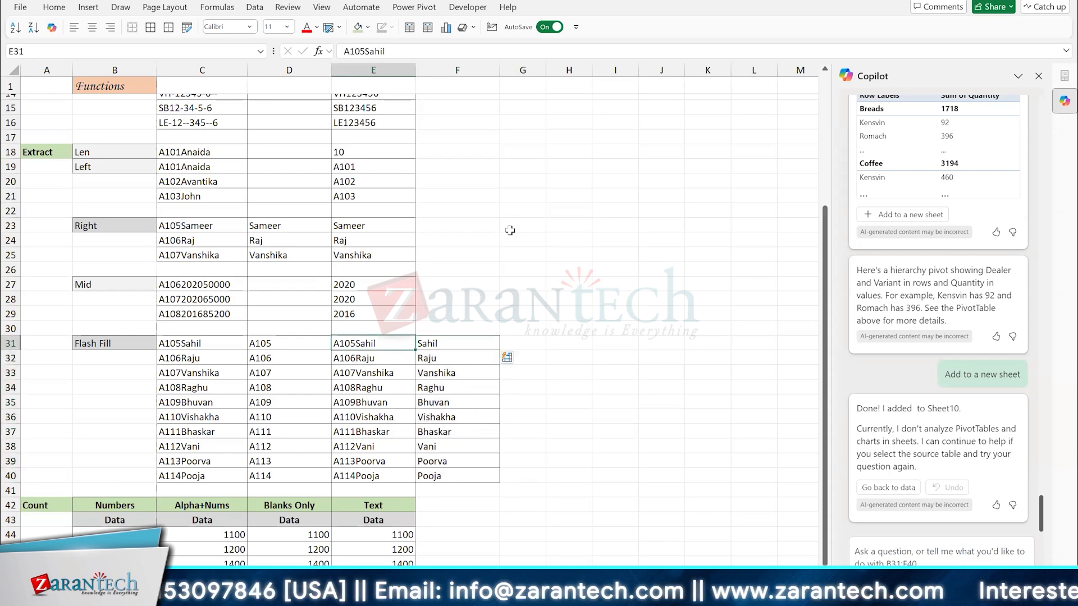
Step: Switch to the IFS sheet and copy the Variant column with its header, D4:D24
{"action": "scroll", "coordinate": [390, 242], "scroll_direction": "up", "scroll_amount": 3}
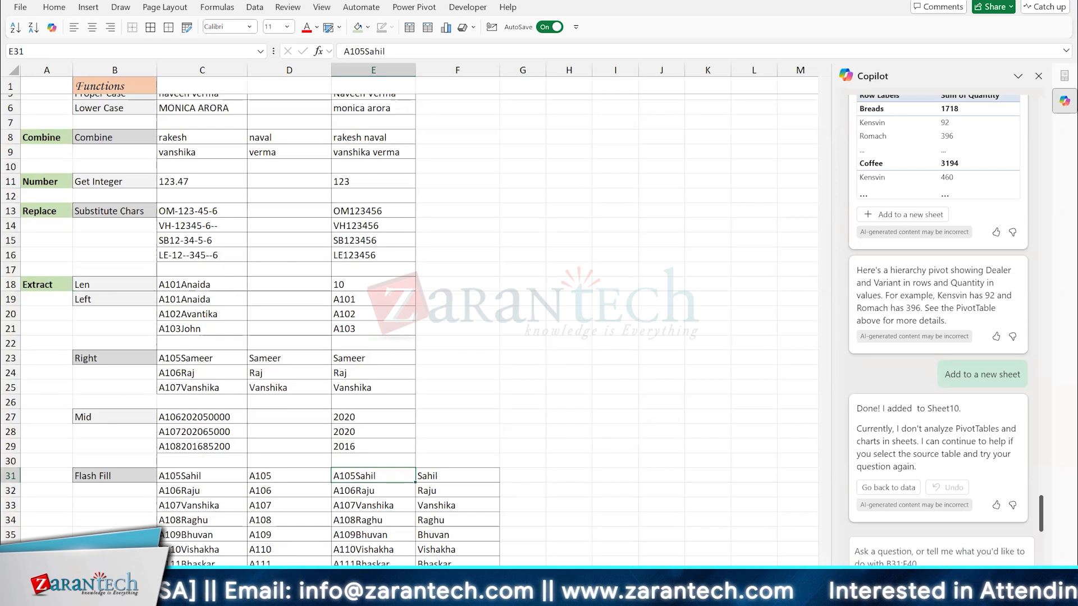
{"action": "key", "text": "ctrl+Page_Down"}
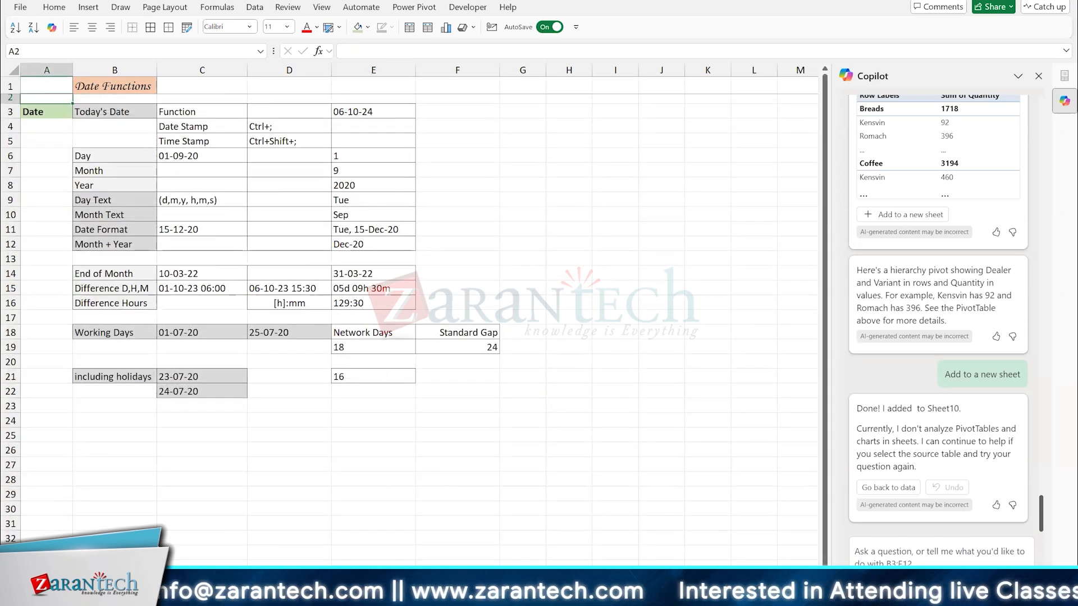
{"action": "key", "text": "ctrl+Page_Down"}
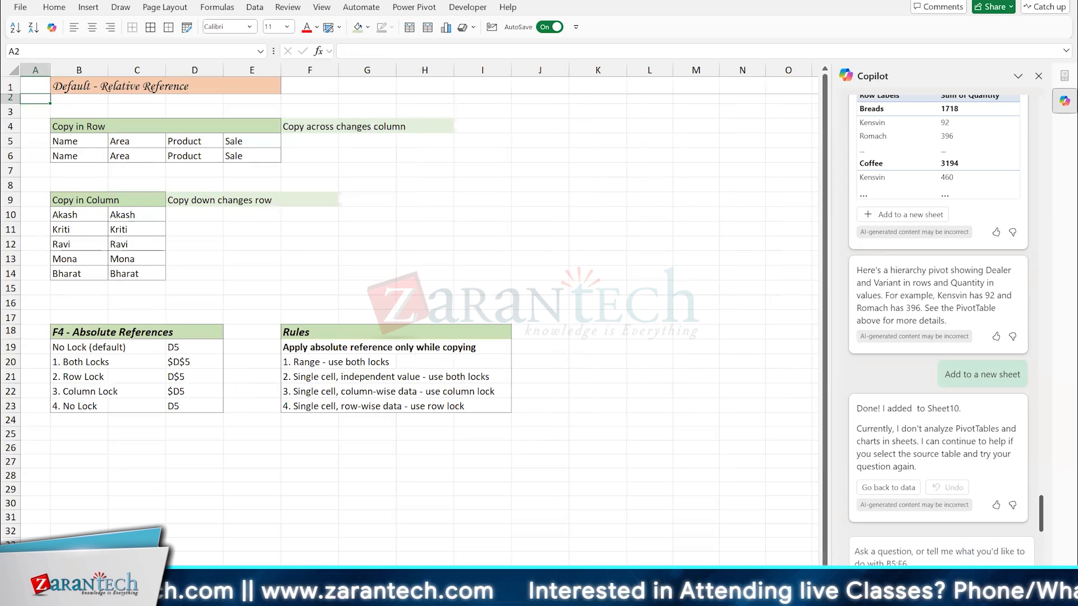
{"action": "key", "text": "ctrl+Page_Down"}
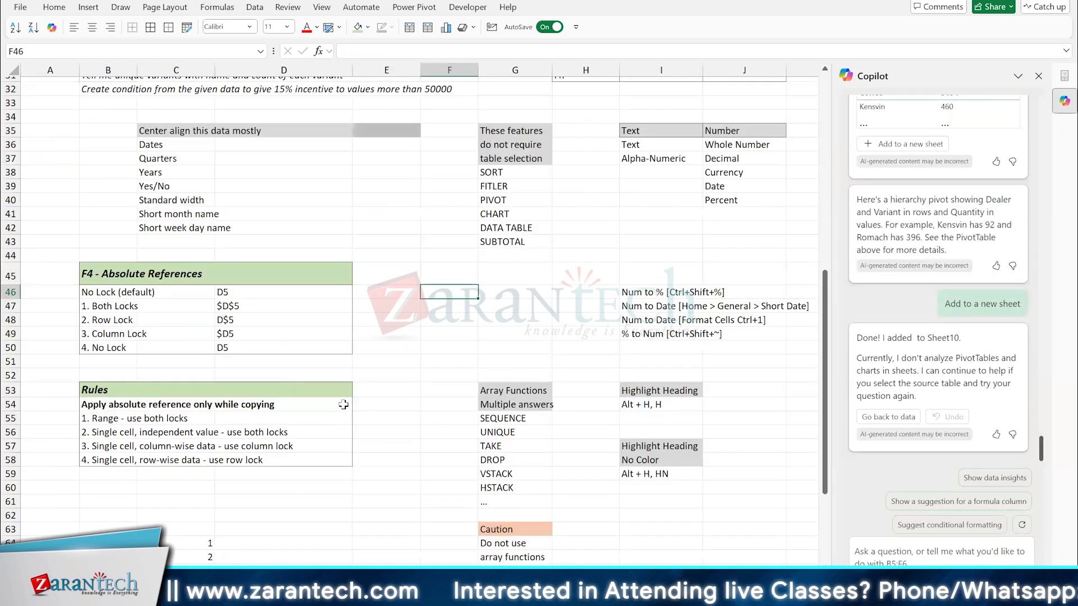
{"action": "scroll", "coordinate": [284, 130], "scroll_direction": "up", "scroll_amount": 6}
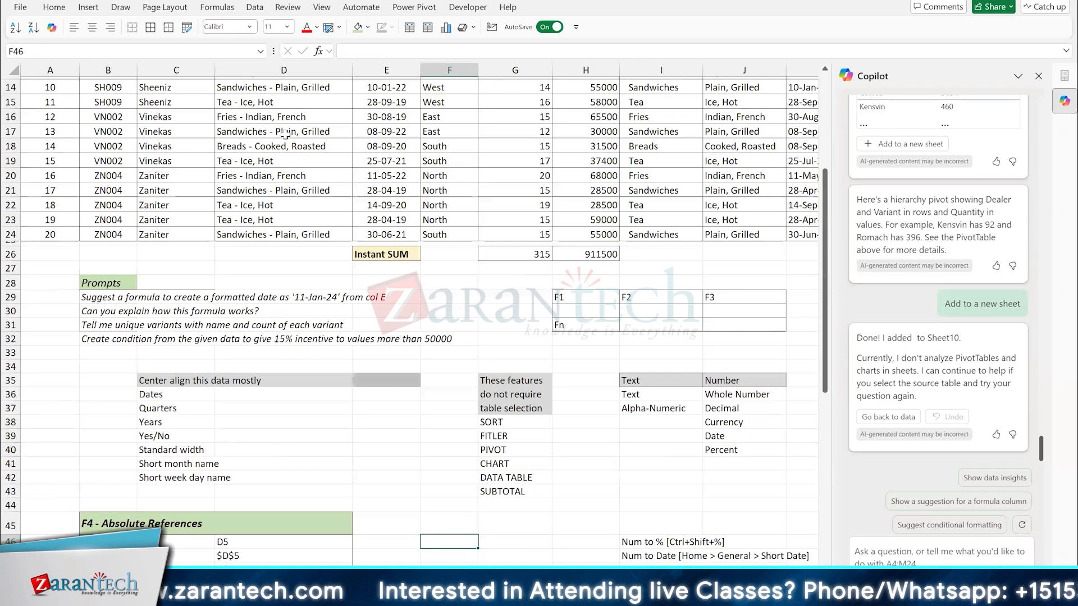
{"action": "scroll", "coordinate": [286, 134], "scroll_direction": "up", "scroll_amount": 5}
{"action": "left_click", "coordinate": [287, 130]}
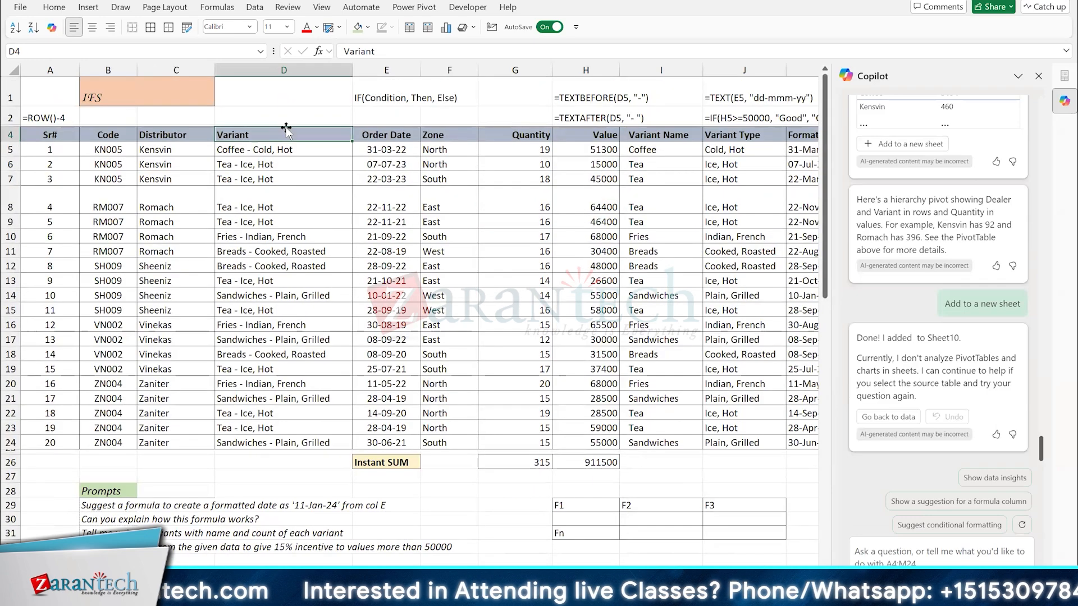
{"action": "left_click_drag", "start_coordinate": [286, 130], "coordinate": [284, 443]}
{"action": "key", "text": "ctrl+c"}
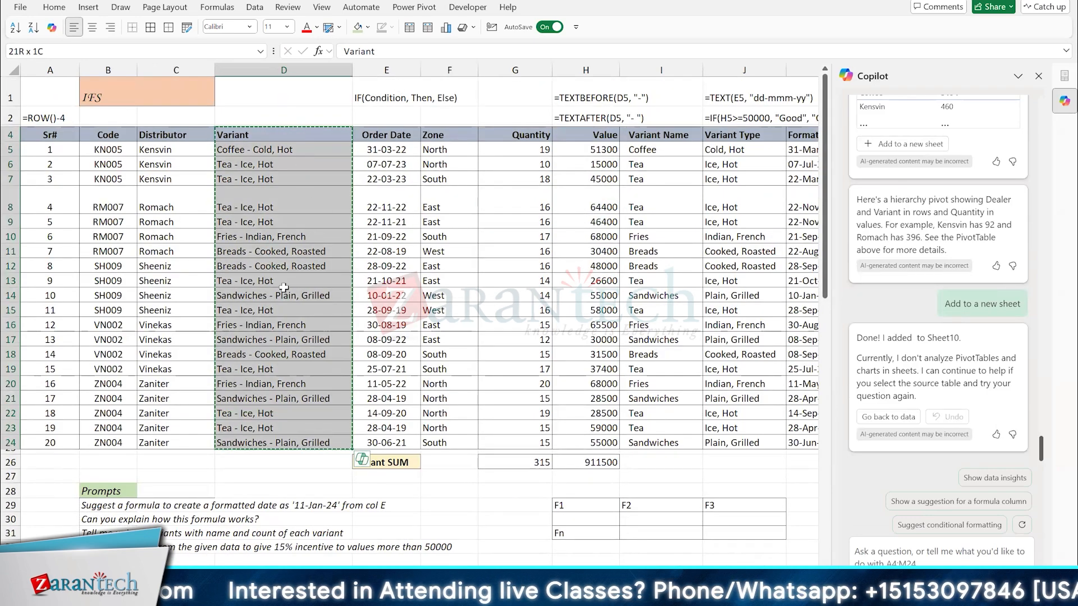
Step: Paste the copied Variant column at D99 and add the bold title Flash Fill in C96
{"action": "scroll", "coordinate": [284, 287], "scroll_direction": "down", "scroll_amount": 3}
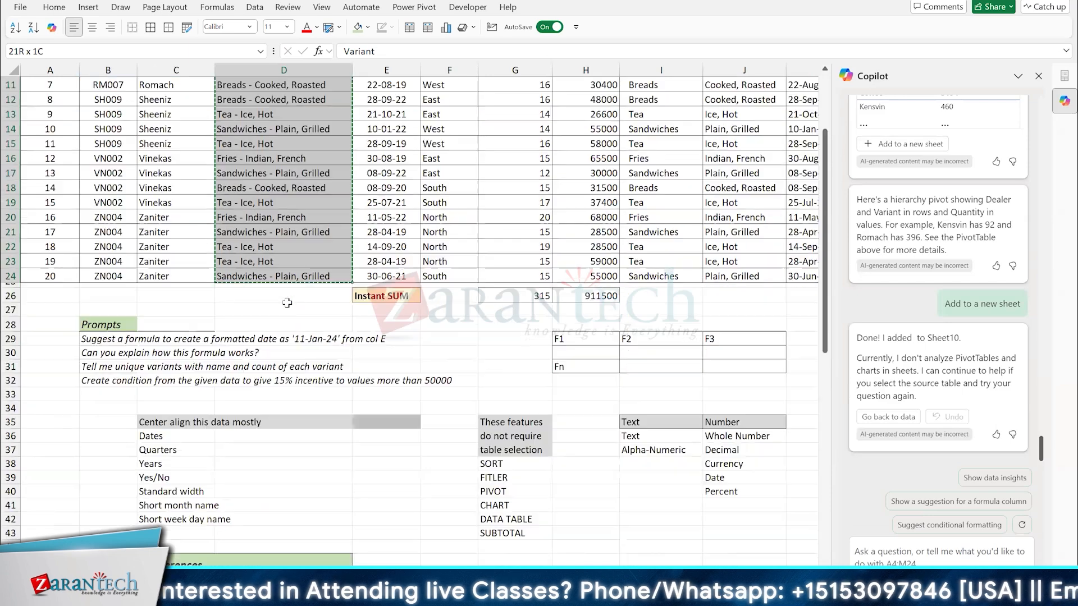
{"action": "scroll", "coordinate": [287, 304], "scroll_direction": "down", "scroll_amount": 4}
{"action": "scroll", "coordinate": [287, 303], "scroll_direction": "down", "scroll_amount": 10}
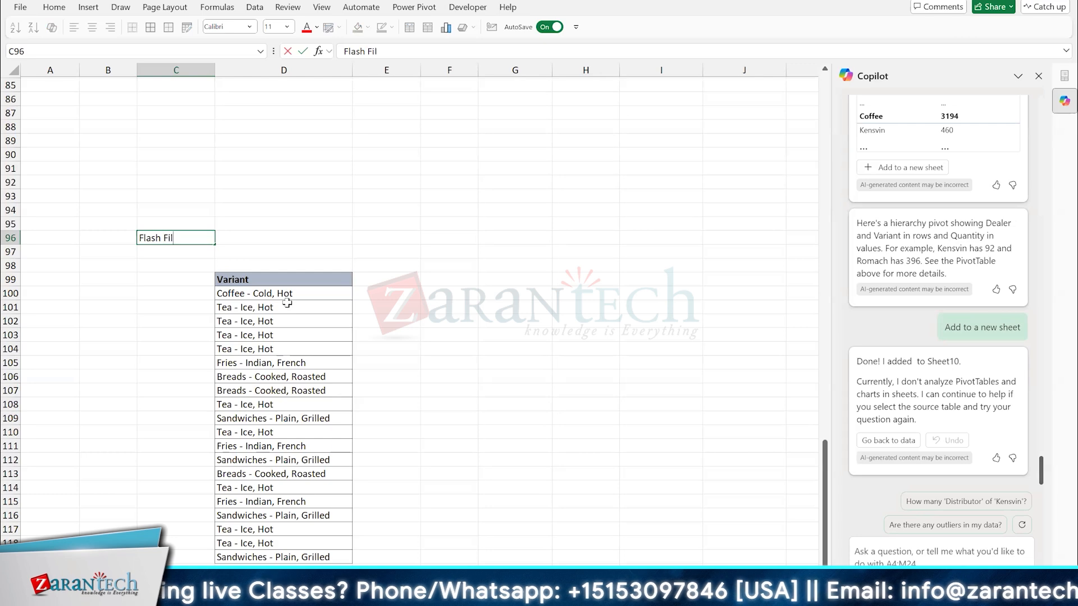
{"action": "type", "text": "l"}
{"action": "key", "text": "Return"}
{"action": "key", "text": "Up"}
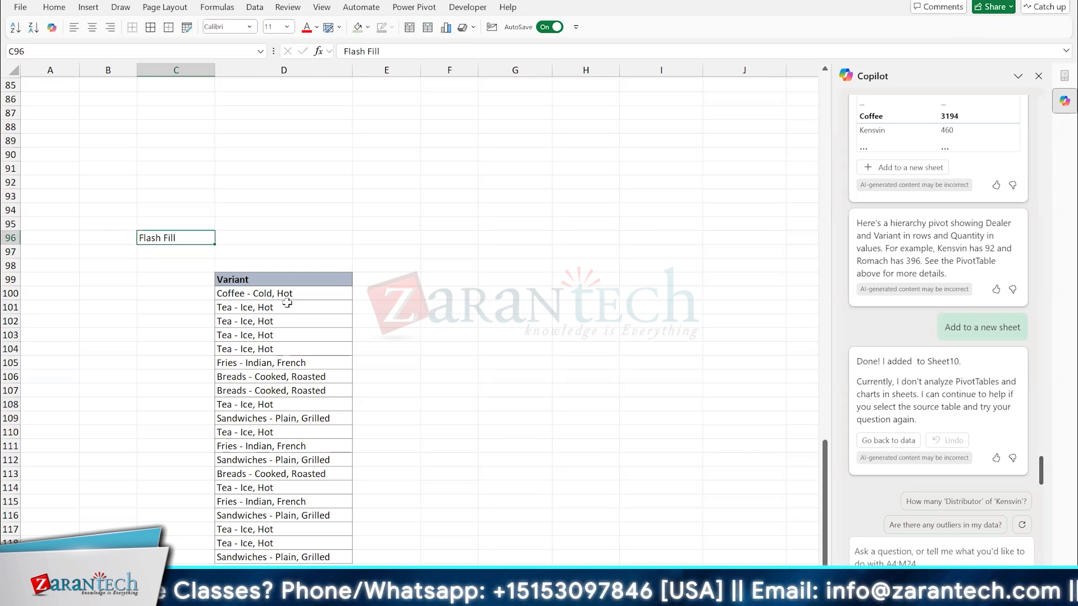
{"action": "key", "text": "alt"}
{"action": "key", "text": "h"}
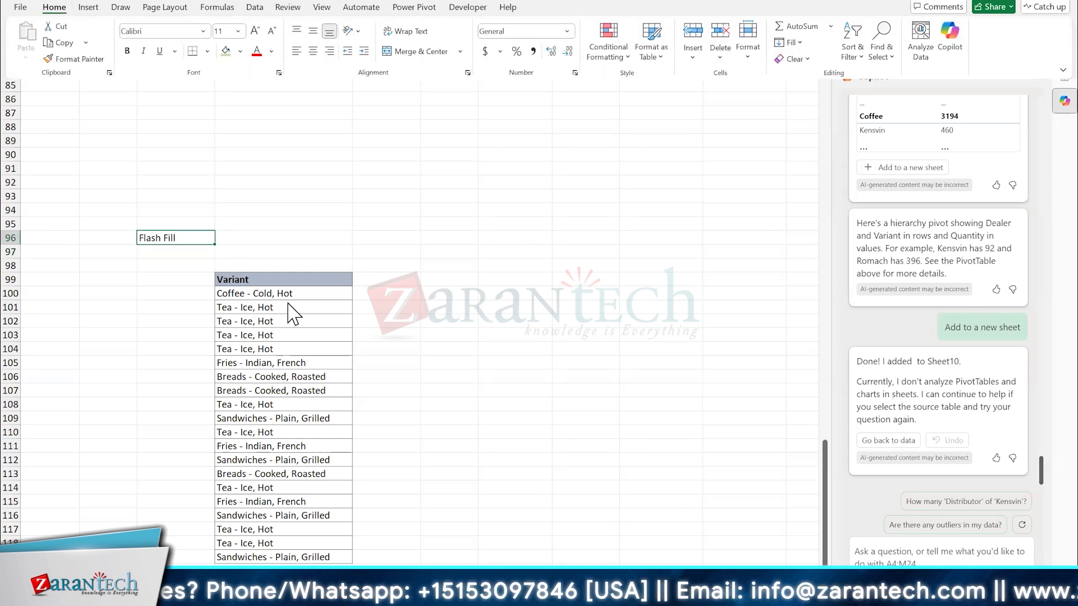
{"action": "key", "text": "Escape"}
{"action": "key", "text": "ctrl+b"}
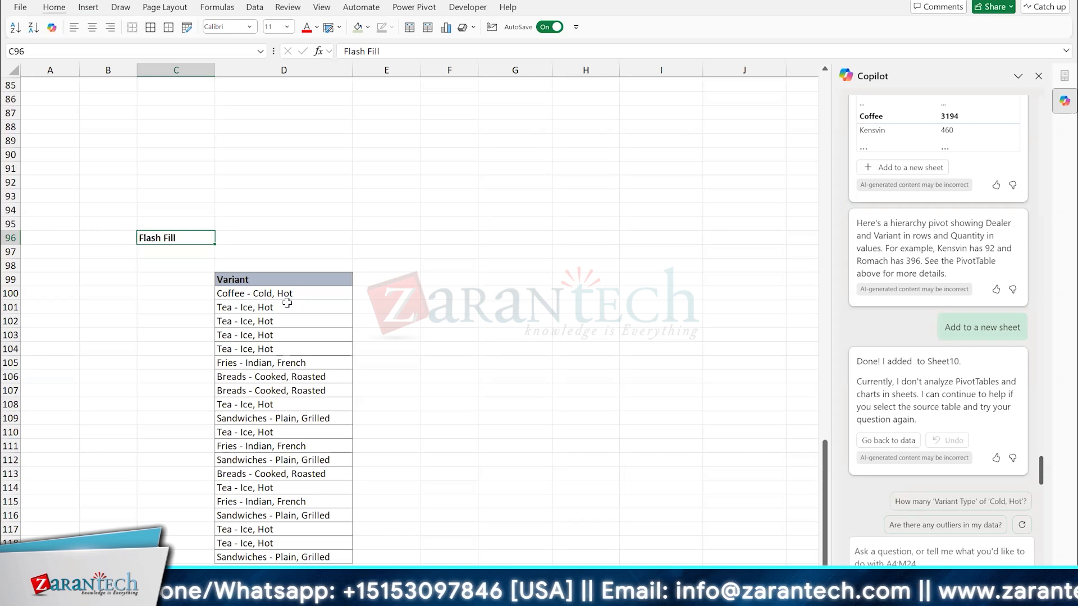
Step: Copy the Variant header from D99 into E99:F99 and rename the copies Name and Type
{"action": "left_click", "coordinate": [288, 296]}
{"action": "key", "text": "Up"}
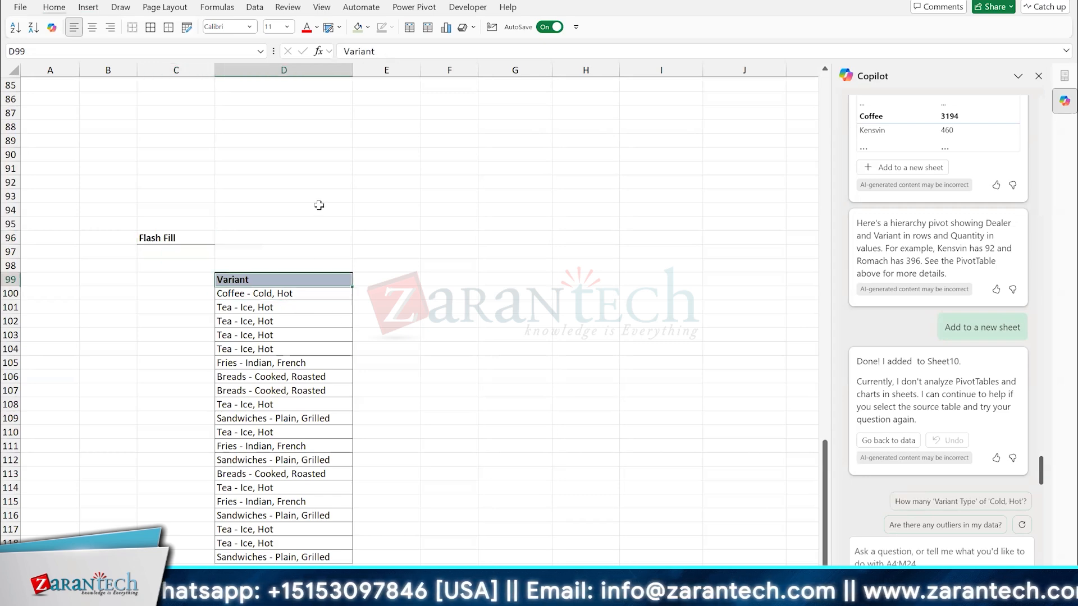
{"action": "key", "text": "Right"}
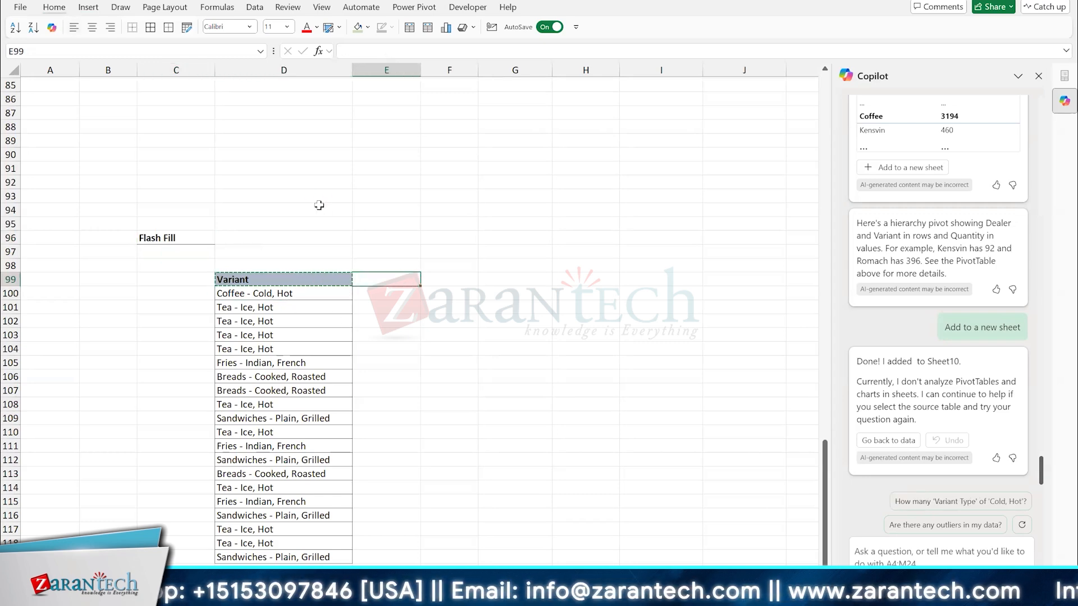
{"action": "key", "text": "shift+Right"}
{"action": "key", "text": "ctrl+v"}
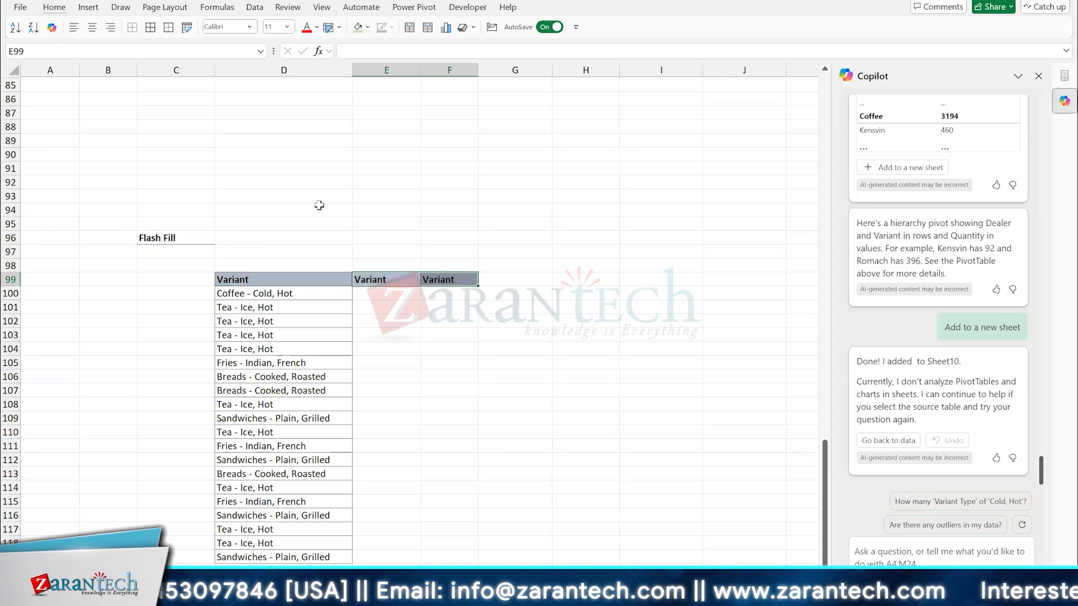
{"action": "type", "text": "Name"}
{"action": "key", "text": "Tab"}
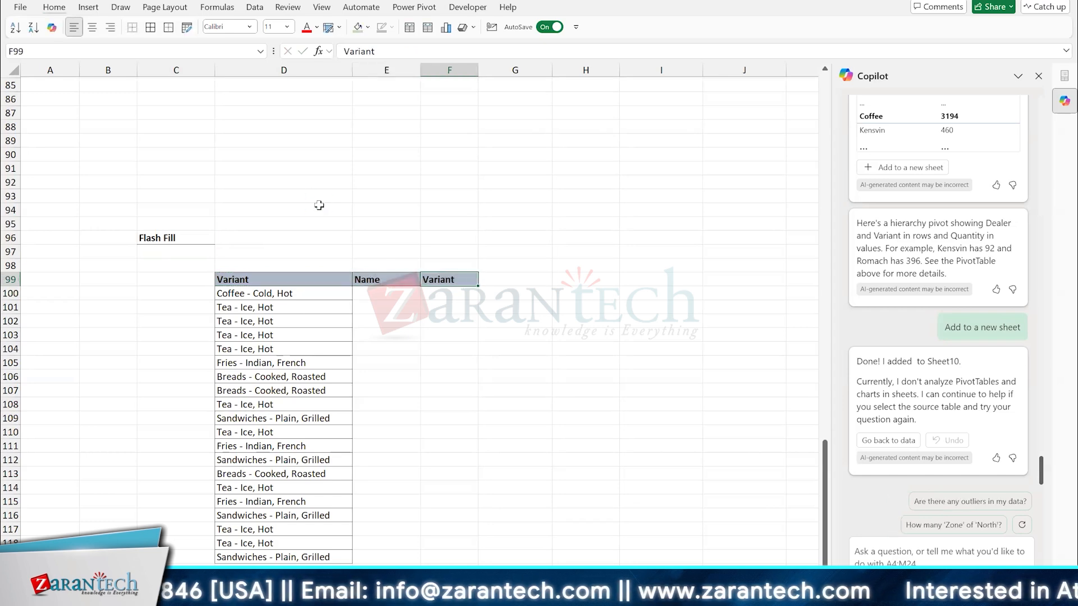
{"action": "type", "text": "Type"}
{"action": "key", "text": "Return"}
{"action": "key", "text": "Right"}
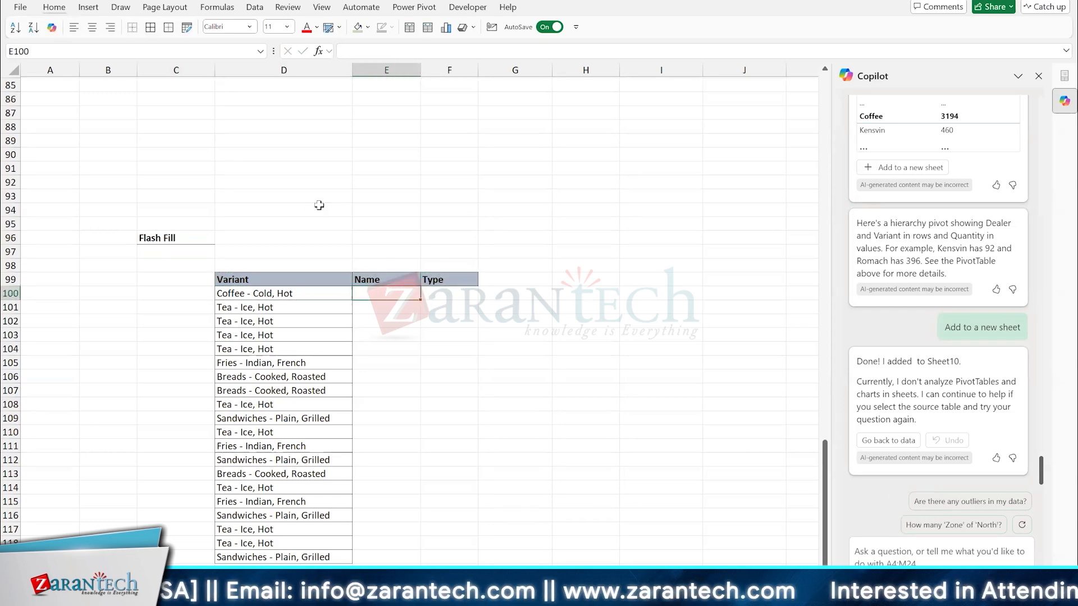
Step: Enter the example names coffee in E100 and tea in E101
{"action": "type", "text": "co"}
{"action": "key", "text": "BackSpace"}
{"action": "key", "text": "BackSpace"}
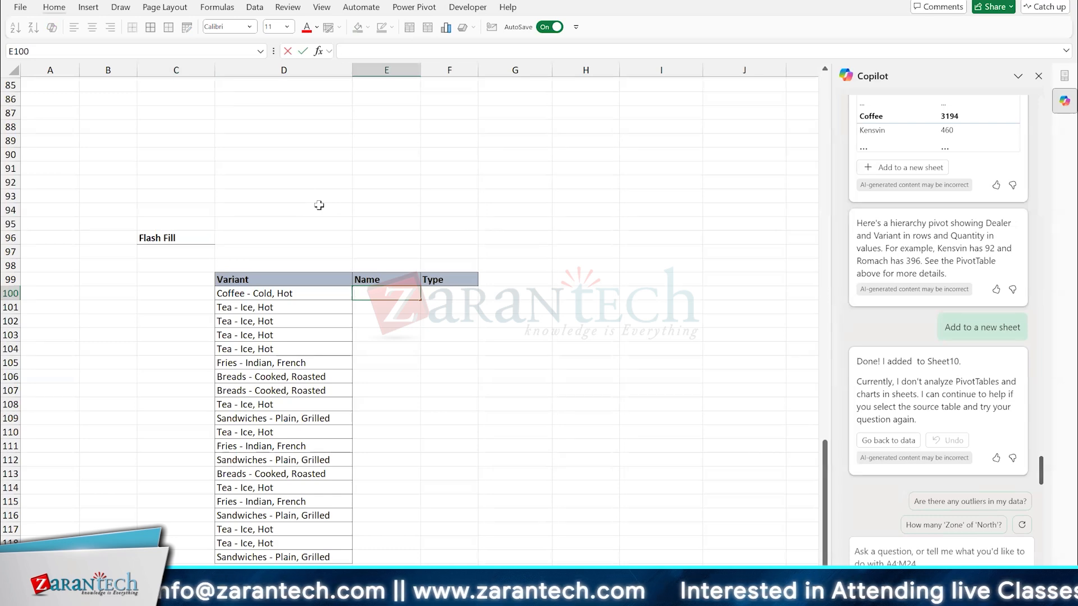
{"action": "type", "text": "coffe"}
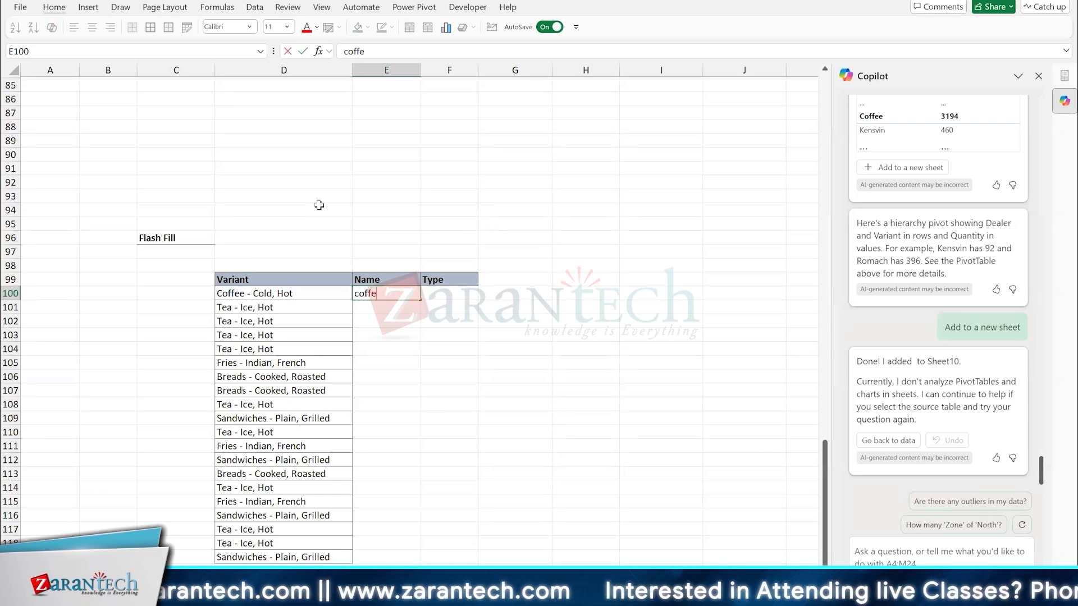
{"action": "type", "text": "e"}
{"action": "key", "text": "Return"}
{"action": "type", "text": "t"}
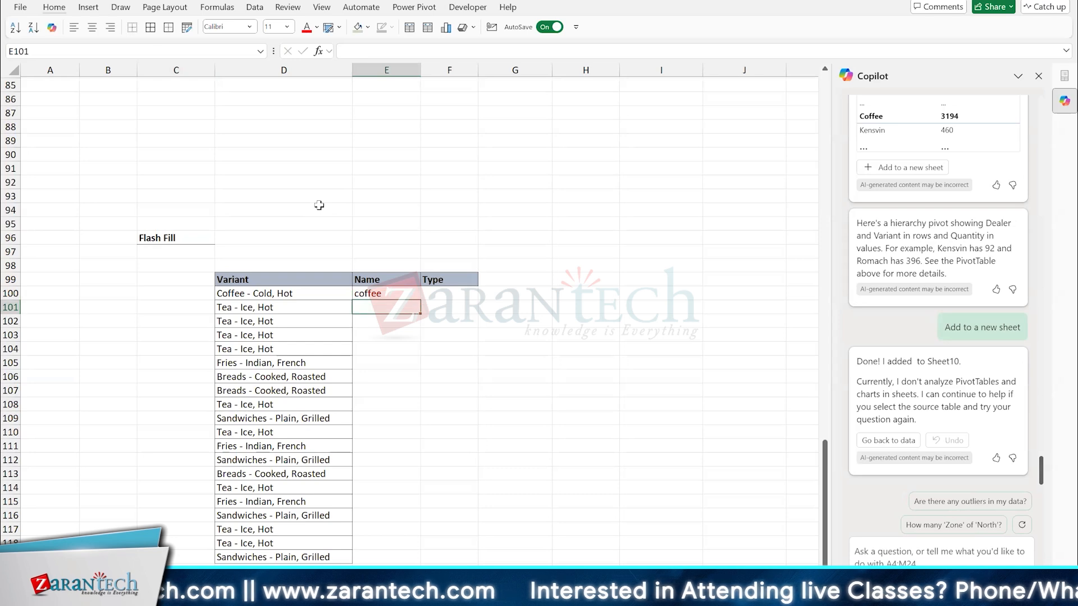
{"action": "type", "text": "a"}
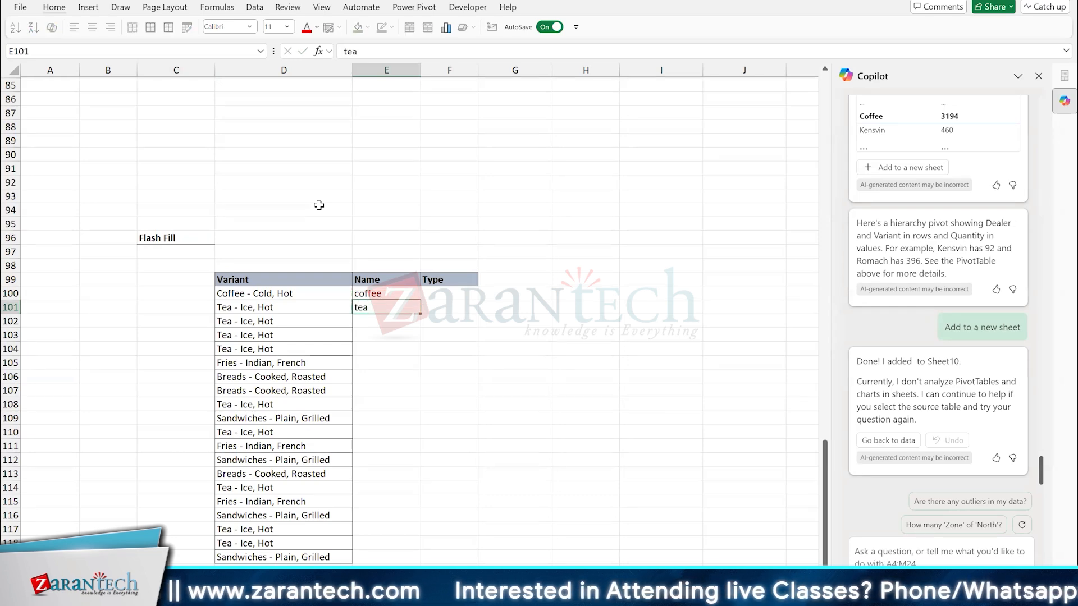
{"action": "key", "text": "Return"}
Step: Flash Fill the Name column E100:E119 from the two examples
{"action": "key", "text": "Up"}
{"action": "key", "text": "Up"}
{"action": "key", "text": "shift+Down"}
{"action": "key", "text": "shift+Down"}
{"action": "key", "text": "shift+Down"}
{"action": "key", "text": "shift+Down"}
{"action": "key", "text": "shift+Down"}
{"action": "key", "text": "shift+Down"}
{"action": "key", "text": "shift+Down"}
{"action": "key", "text": "shift+Down"}
{"action": "key", "text": "shift+Down"}
{"action": "key", "text": "shift+Down"}
{"action": "key", "text": "shift+Down"}
{"action": "key", "text": "shift+Down"}
{"action": "key", "text": "shift+Down"}
{"action": "key", "text": "shift+Down"}
{"action": "key", "text": "shift+Down"}
{"action": "key", "text": "shift+Down"}
{"action": "key", "text": "shift+Down"}
{"action": "key", "text": "shift+Down"}
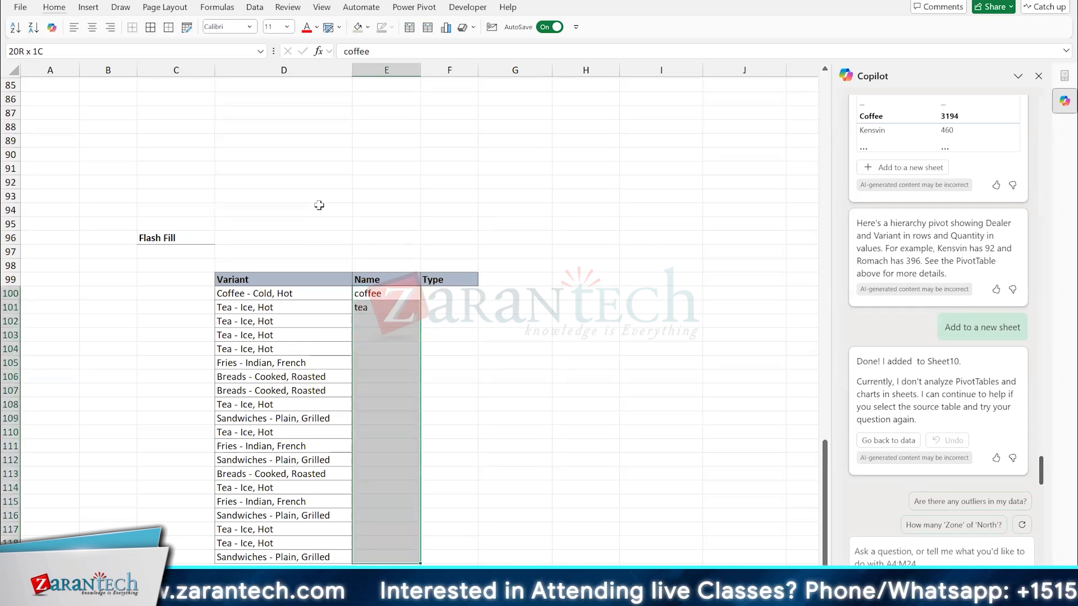
{"action": "key", "text": "ctrl+e"}
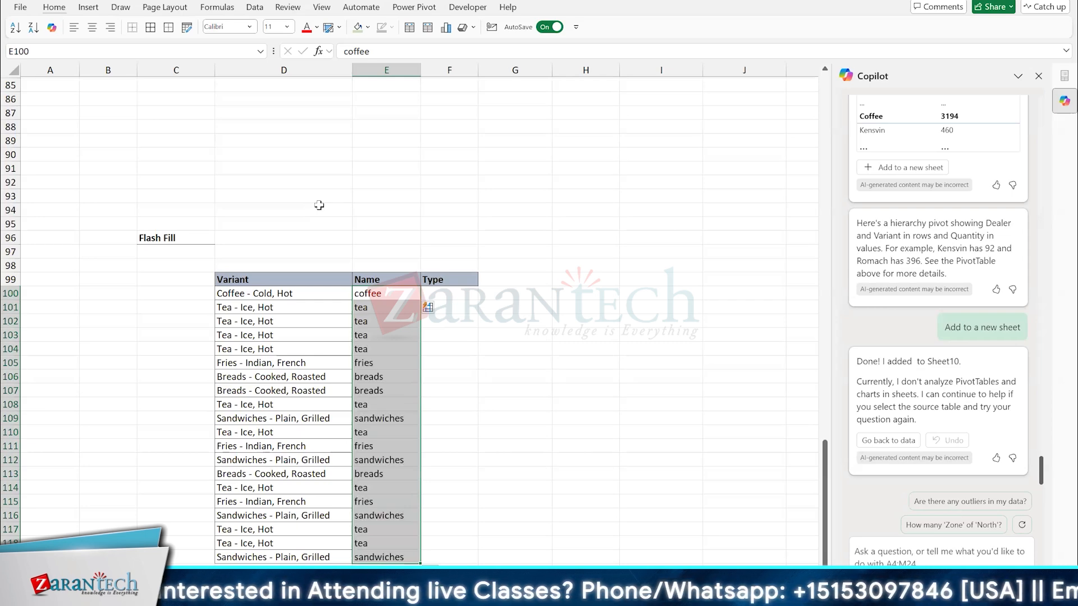
Step: Enter the example types "Cold, Hot" in F100 and "Ice, Hot" in F101
{"action": "key", "text": "Right"}
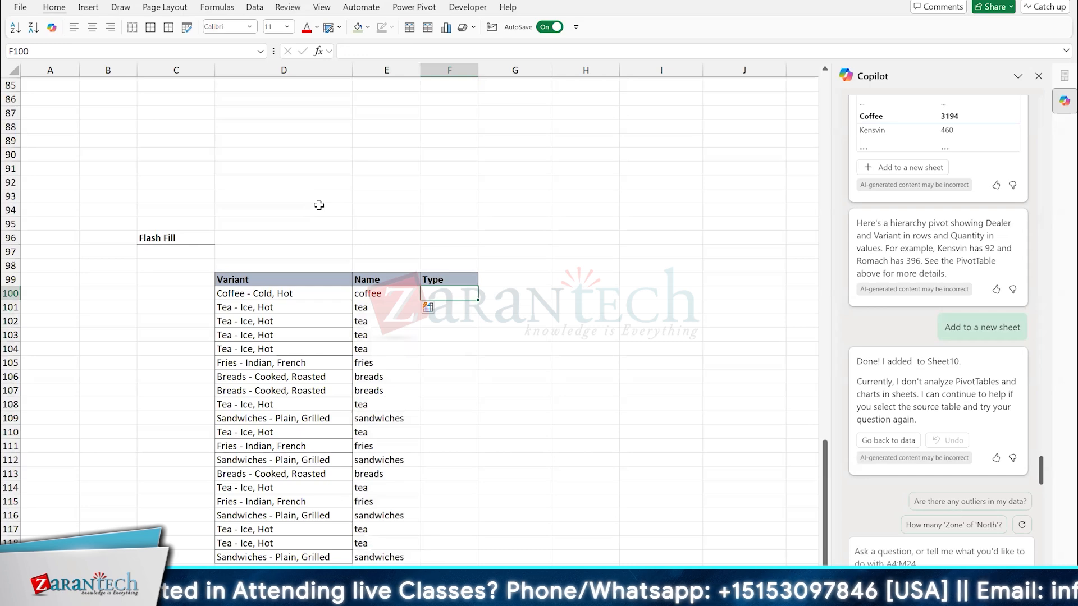
{"action": "type", "text": "Cold,"}
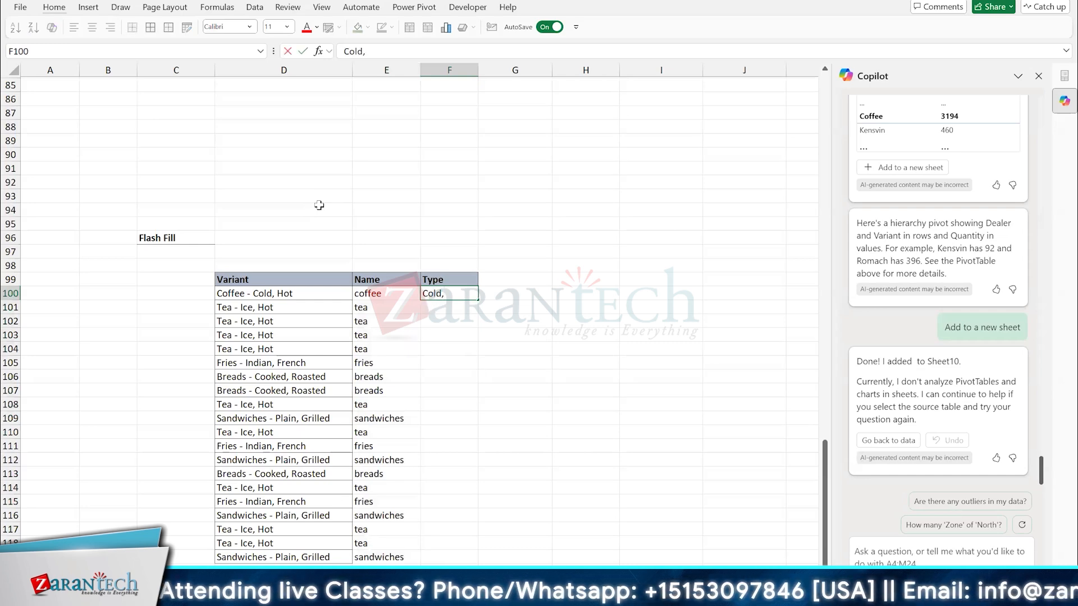
{"action": "type", "text": " Hot"}
{"action": "key", "text": "Return"}
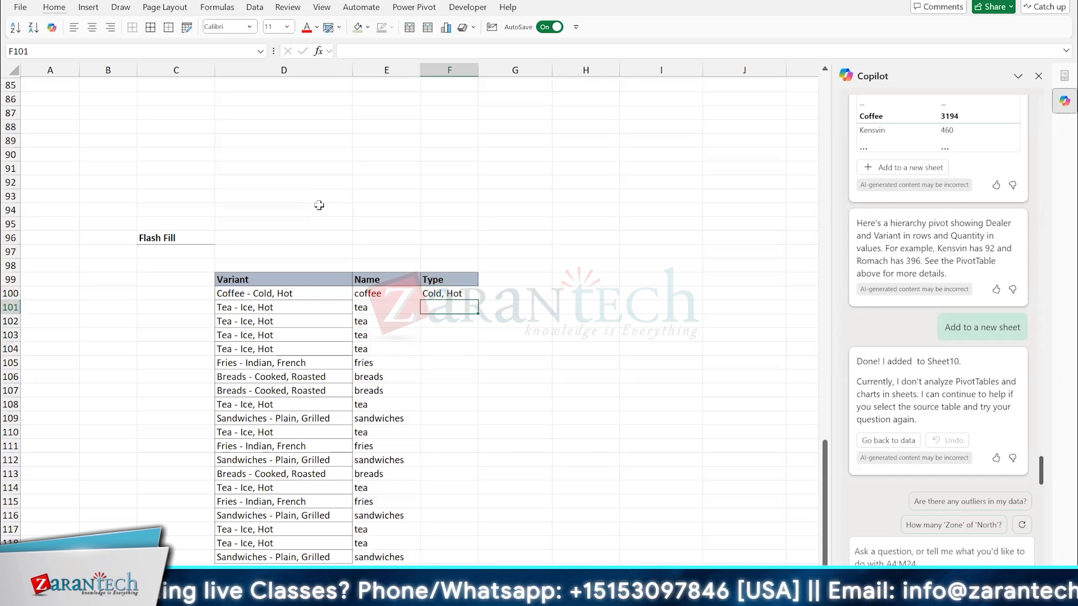
{"action": "type", "text": "Ice,"}
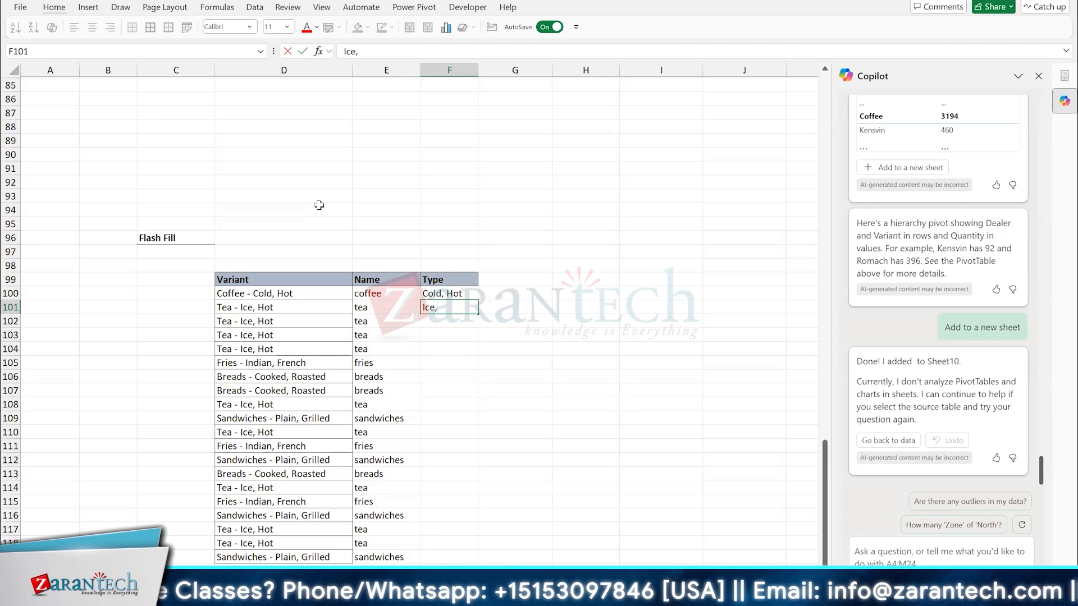
{"action": "type", "text": " Hot"}
{"action": "key", "text": "Return"}
Step: Flash Fill the Type column F100:F119 from the two examples and widen column F to fit the text
{"action": "key", "text": "Up"}
{"action": "key", "text": "Up"}
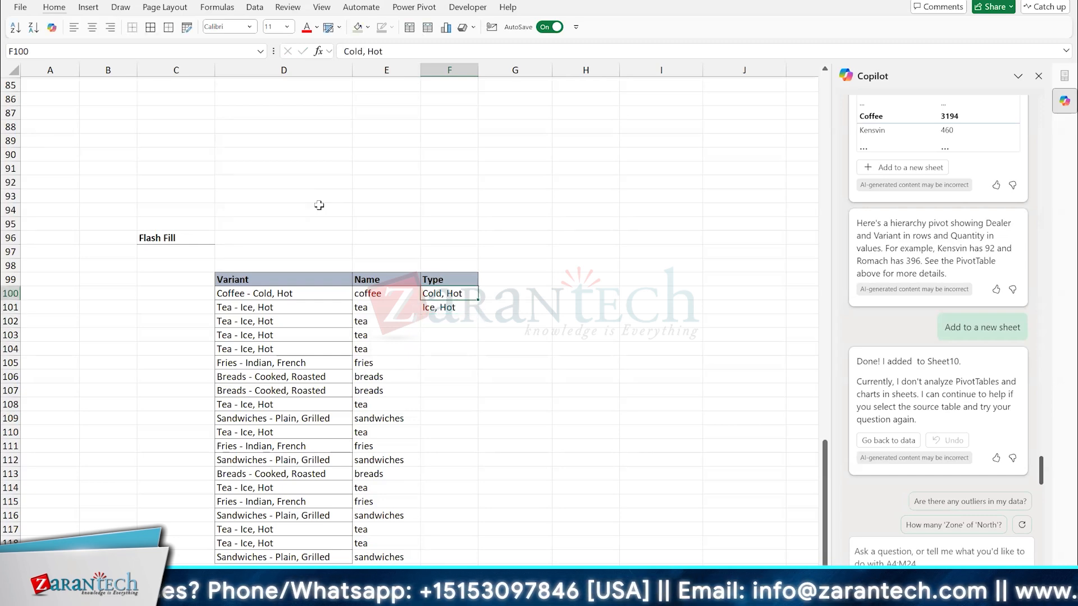
{"action": "key", "text": "shift+Down"}
{"action": "key", "text": "shift+Down"}
{"action": "key", "text": "shift+Down"}
{"action": "key", "text": "shift+Down"}
{"action": "key", "text": "shift+Down"}
{"action": "key", "text": "shift+Down"}
{"action": "key", "text": "shift+Down"}
{"action": "key", "text": "shift+Down"}
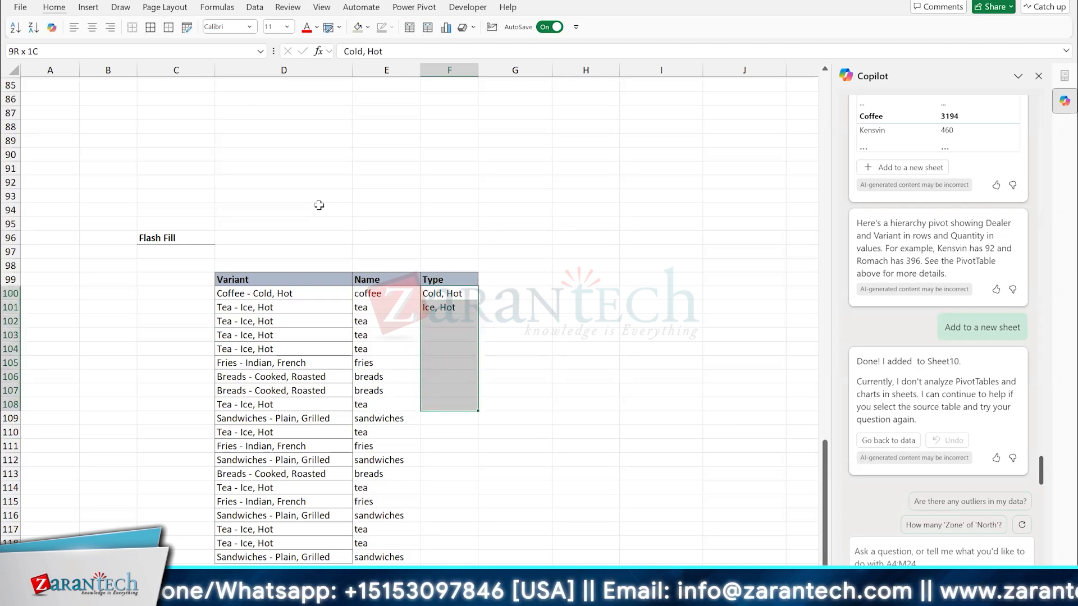
{"action": "key", "text": "shift+Down"}
{"action": "key", "text": "shift+Down"}
{"action": "key", "text": "shift+Down"}
{"action": "key", "text": "shift+Down"}
{"action": "key", "text": "shift+Down"}
{"action": "key", "text": "shift+Down"}
{"action": "key", "text": "shift+Down"}
{"action": "key", "text": "shift+Down"}
{"action": "key", "text": "shift+Down"}
{"action": "key", "text": "shift+Down"}
{"action": "key", "text": "shift+Down"}
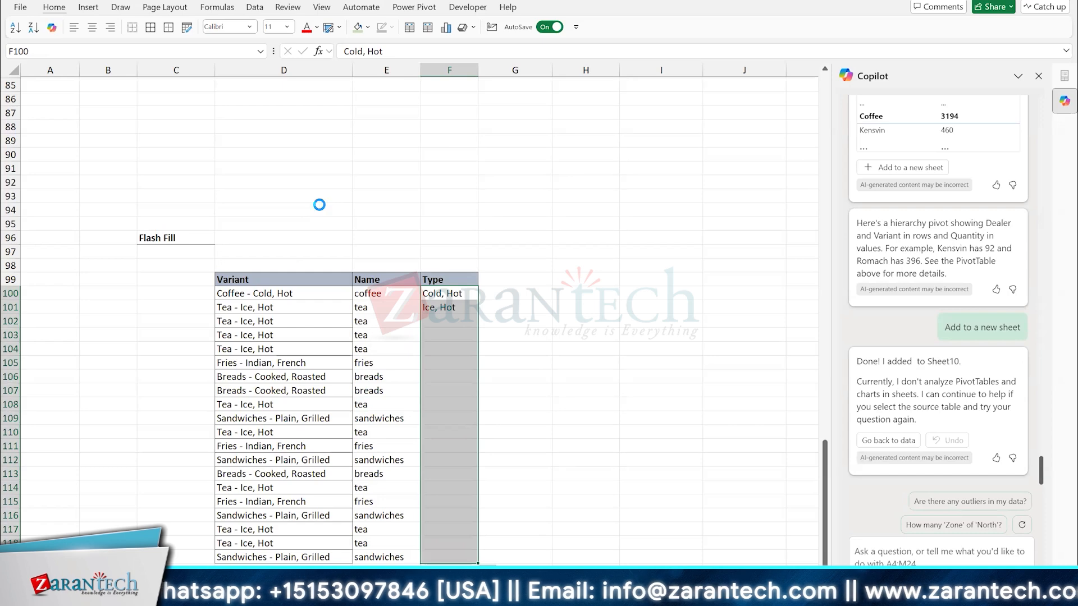
{"action": "key", "text": "ctrl+e"}
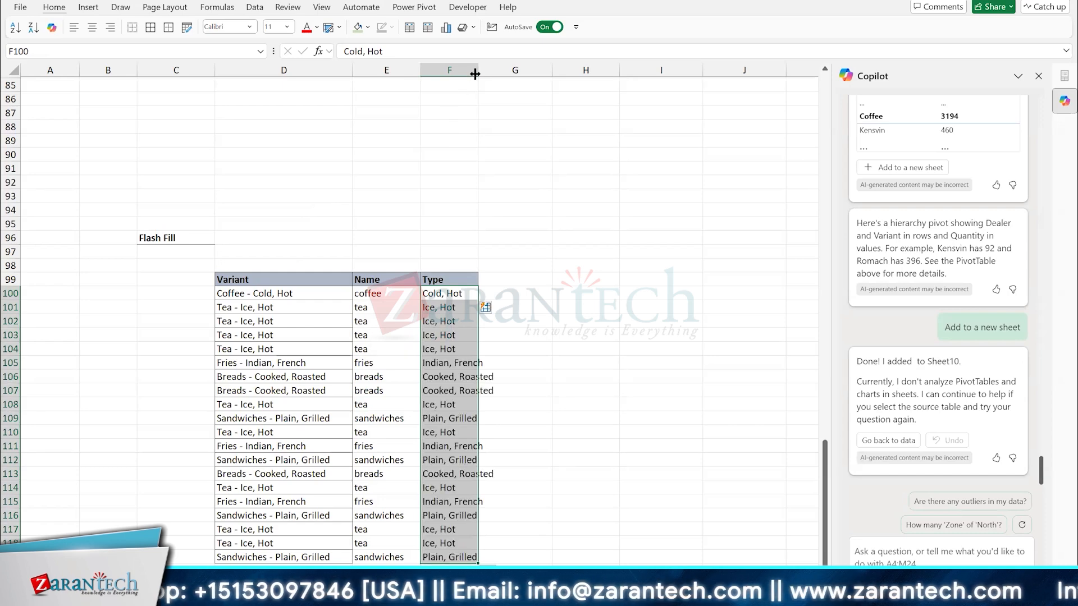
{"action": "left_click_drag", "start_coordinate": [475, 74], "coordinate": [514, 72]}
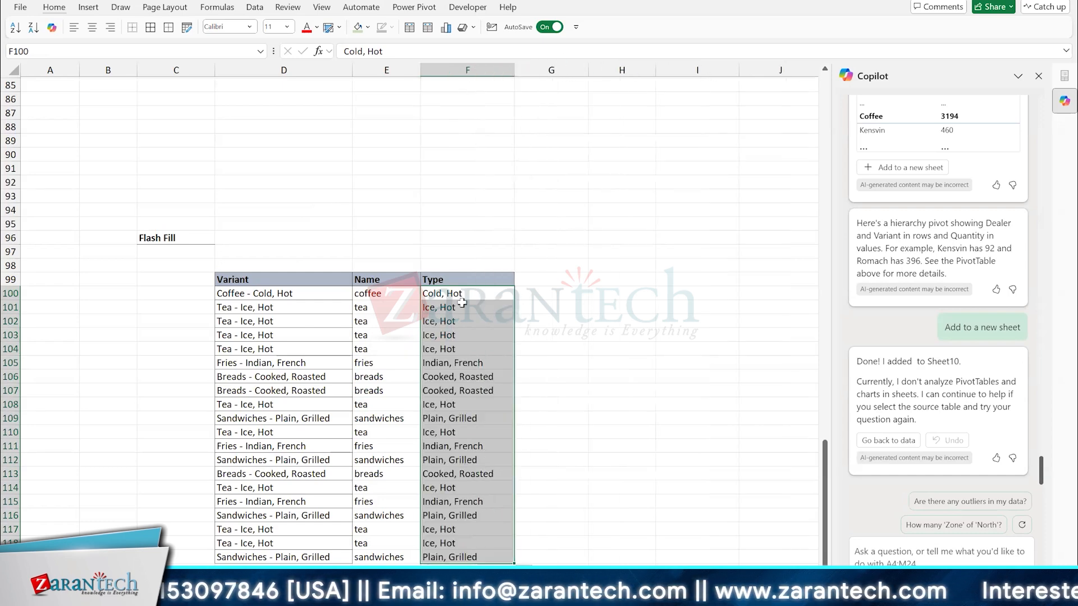
{"action": "left_click", "coordinate": [463, 312]}
Step: Compare the Flash Fill results with the Variant Name and Variant Type columns of the main table
{"action": "scroll", "coordinate": [462, 312], "scroll_direction": "up", "scroll_amount": 15}
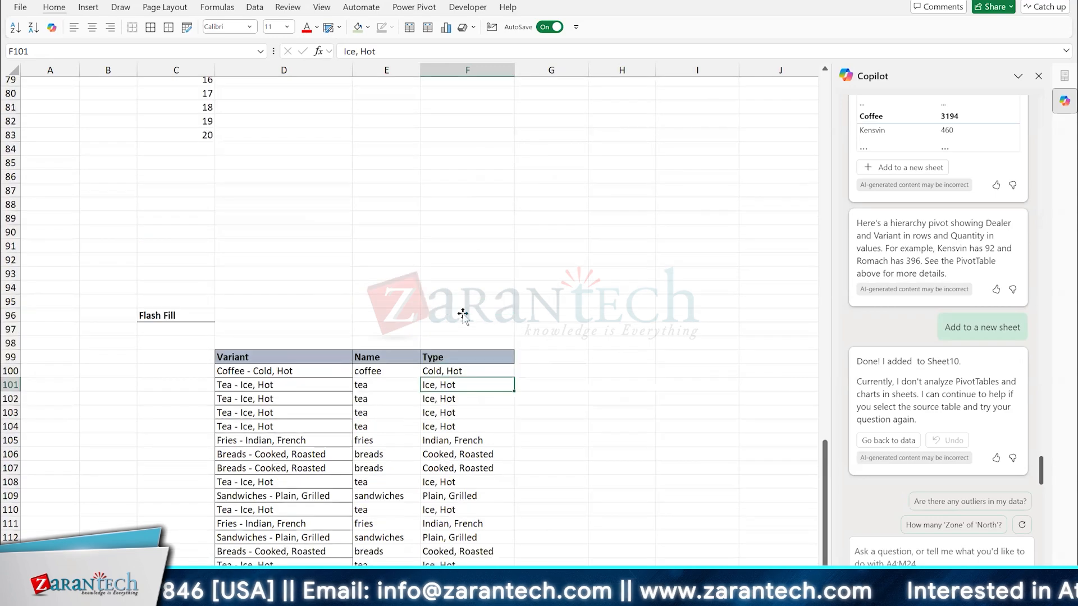
{"action": "scroll", "coordinate": [666, 184], "scroll_direction": "up", "scroll_amount": 13}
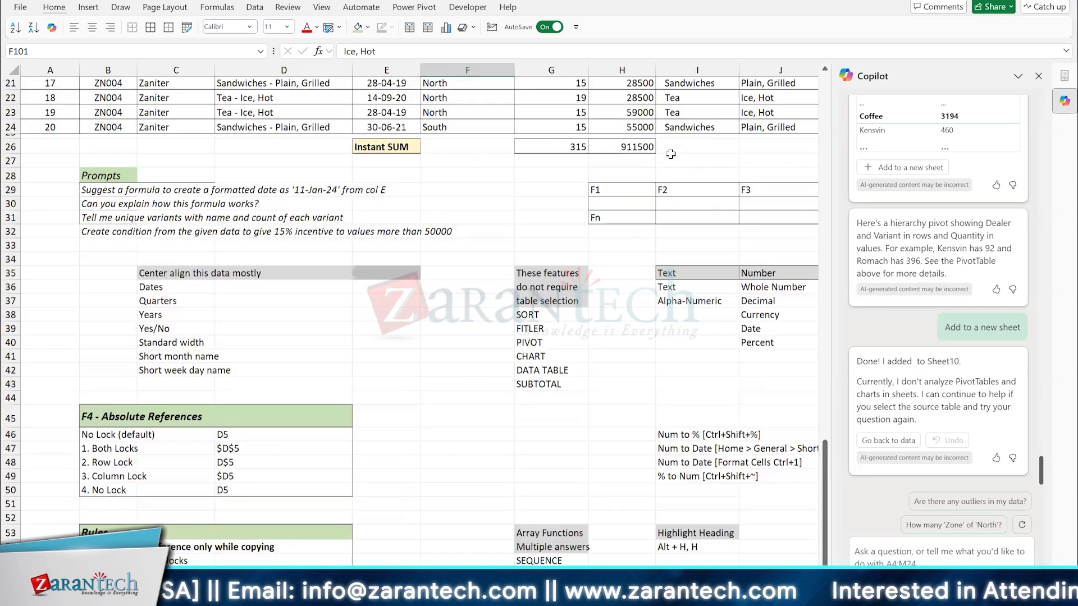
{"action": "scroll", "coordinate": [584, 210], "scroll_direction": "up", "scroll_amount": 2}
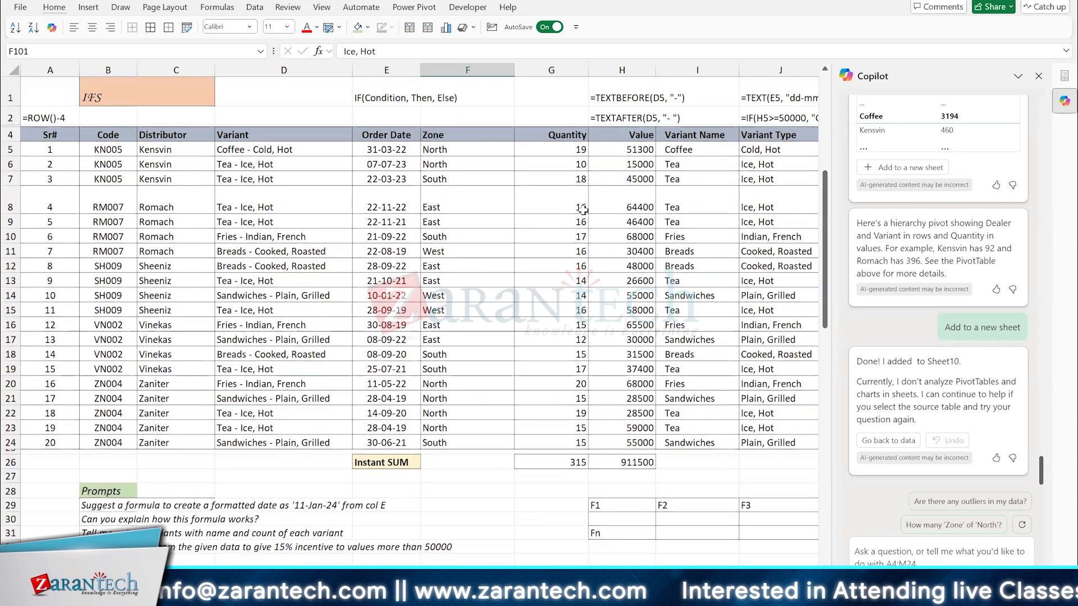
{"action": "scroll", "coordinate": [584, 210], "scroll_direction": "down", "scroll_amount": 20}
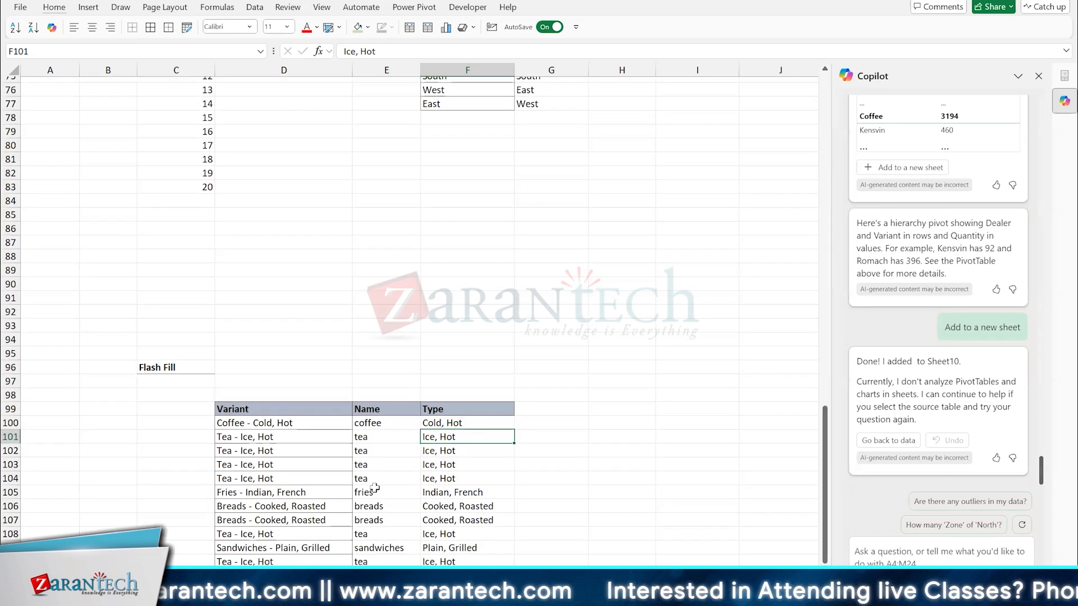
{"action": "scroll", "coordinate": [290, 362], "scroll_direction": "down", "scroll_amount": 8}
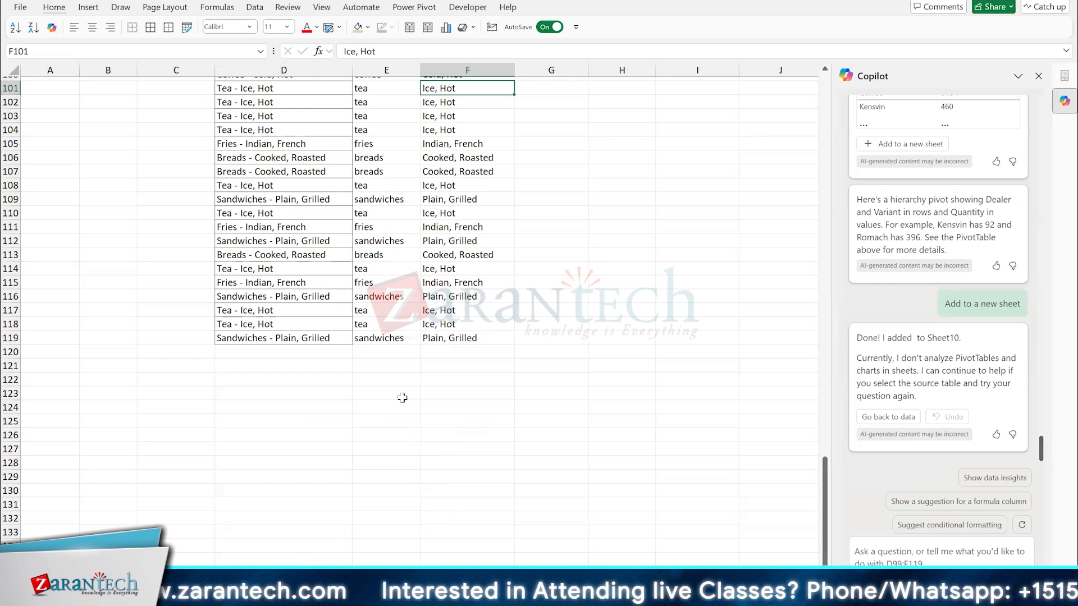
{"action": "scroll", "coordinate": [403, 398], "scroll_direction": "up", "scroll_amount": 6}
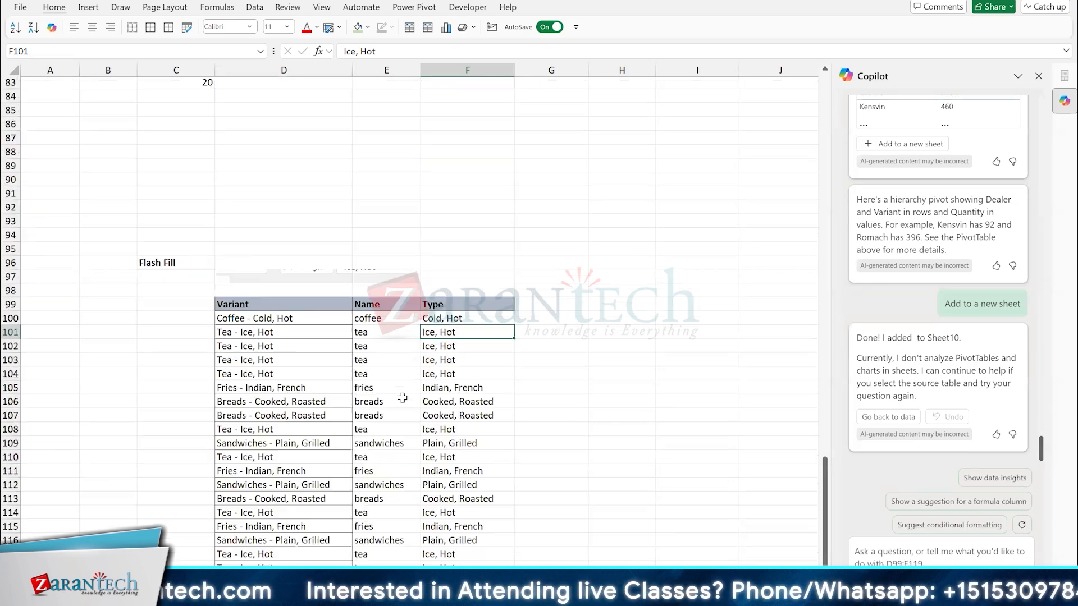
{"action": "scroll", "coordinate": [403, 397], "scroll_direction": "down", "scroll_amount": 1}
{"action": "left_click", "coordinate": [402, 397]}
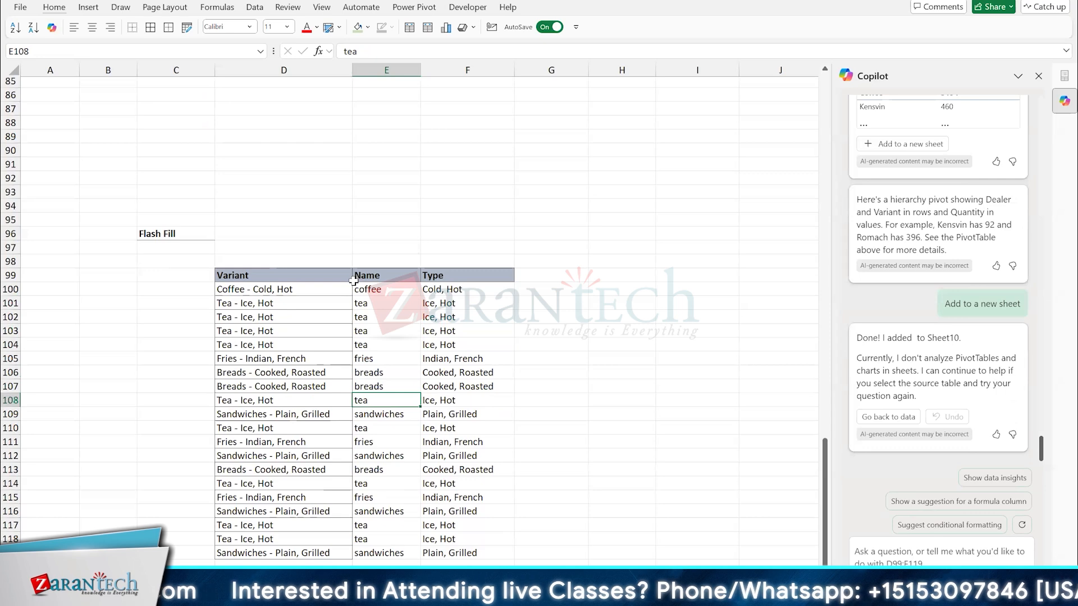
Step: Delete the entire empty rows 87 to 94 above the Flash Fill title
{"action": "scroll", "coordinate": [353, 281], "scroll_direction": "up", "scroll_amount": 2}
{"action": "left_click_drag", "start_coordinate": [288, 206], "coordinate": [301, 303]}
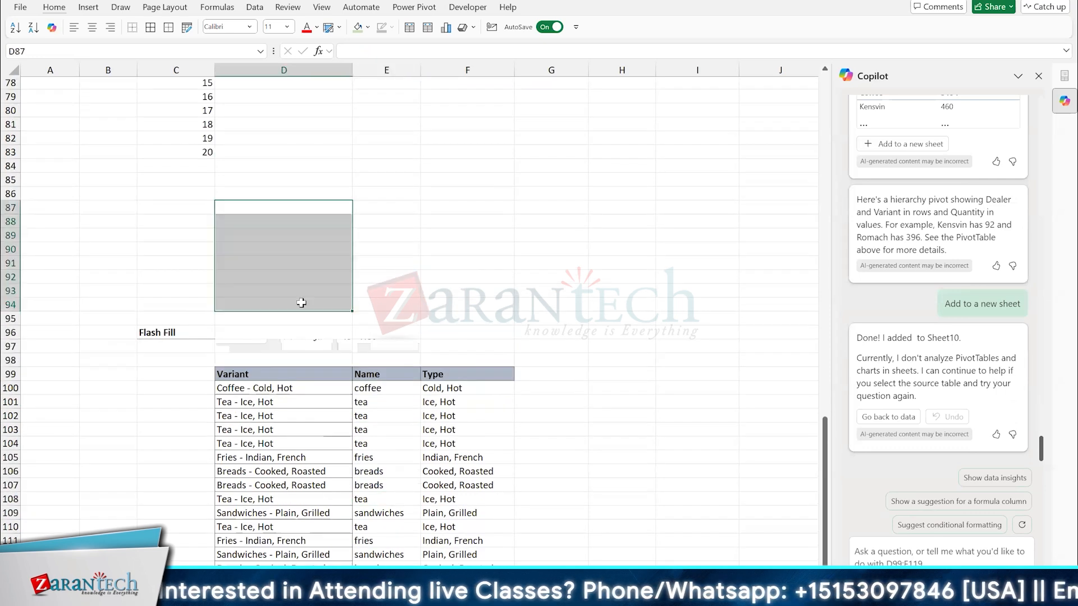
{"action": "key", "text": "ctrl+minus"}
{"action": "key", "text": "r"}
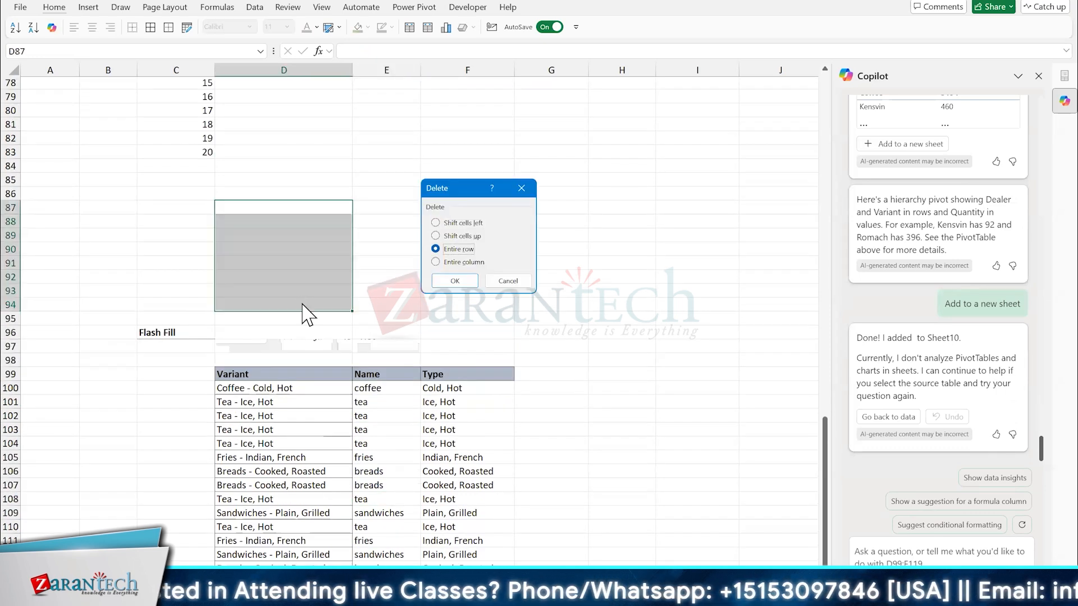
{"action": "key", "text": "Return"}
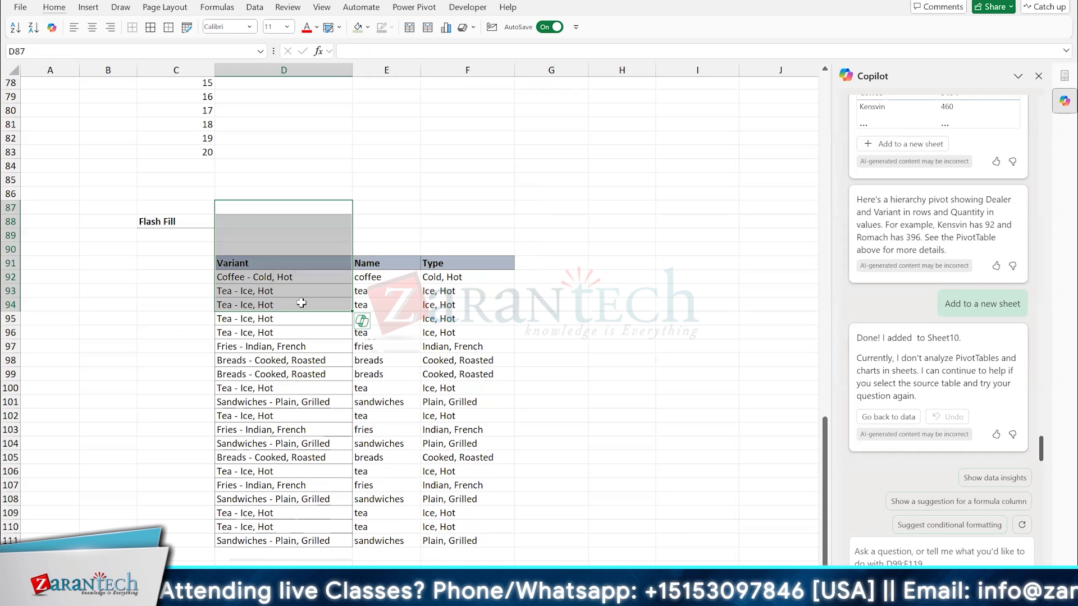
Step: Return to cell A1 of the IFS sheet and switch to the Charts sheet
{"action": "key", "text": "ctrl+Home"}
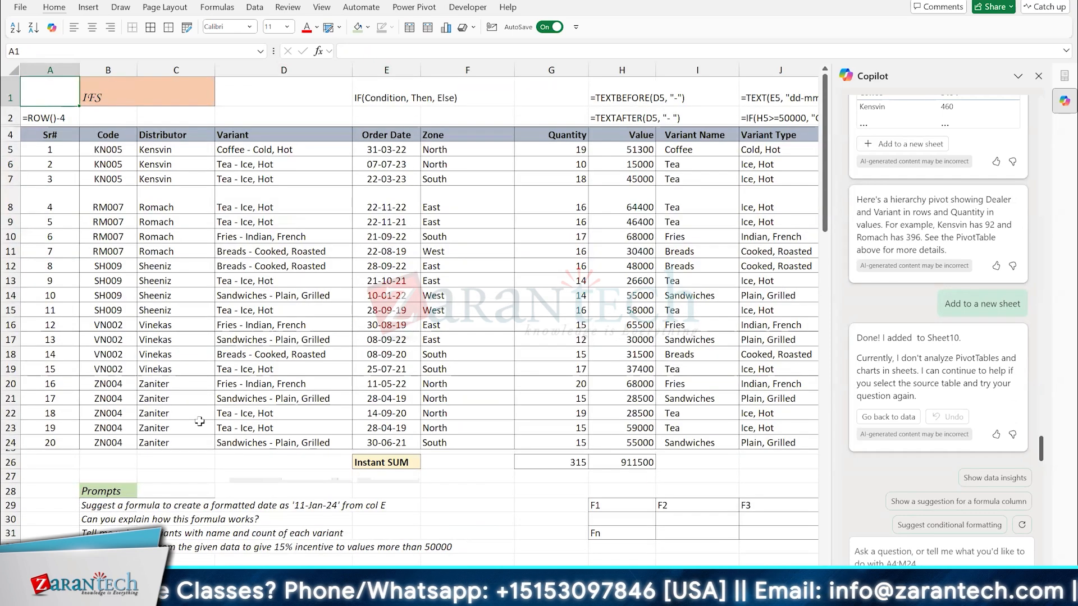
{"action": "right_click", "coordinate": [17, 578]}
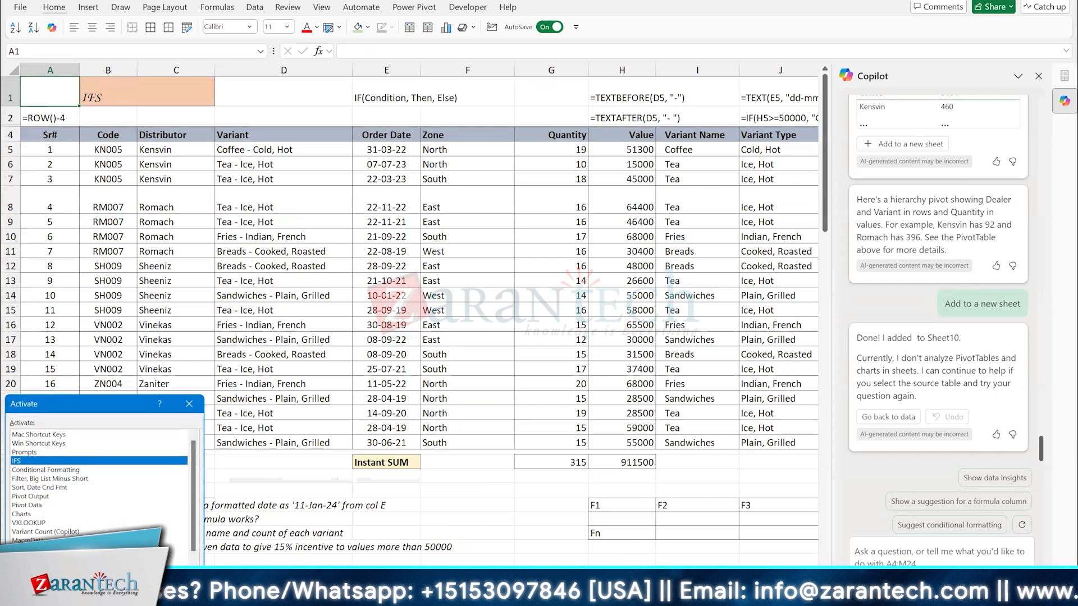
{"action": "left_click", "coordinate": [45, 514]}
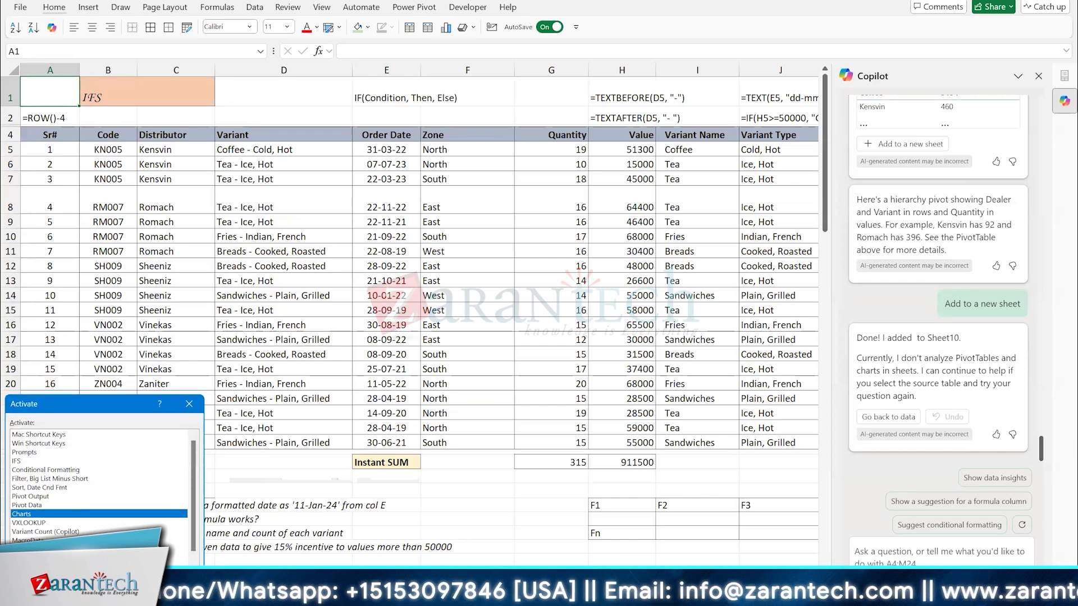
{"action": "key", "text": "Return"}
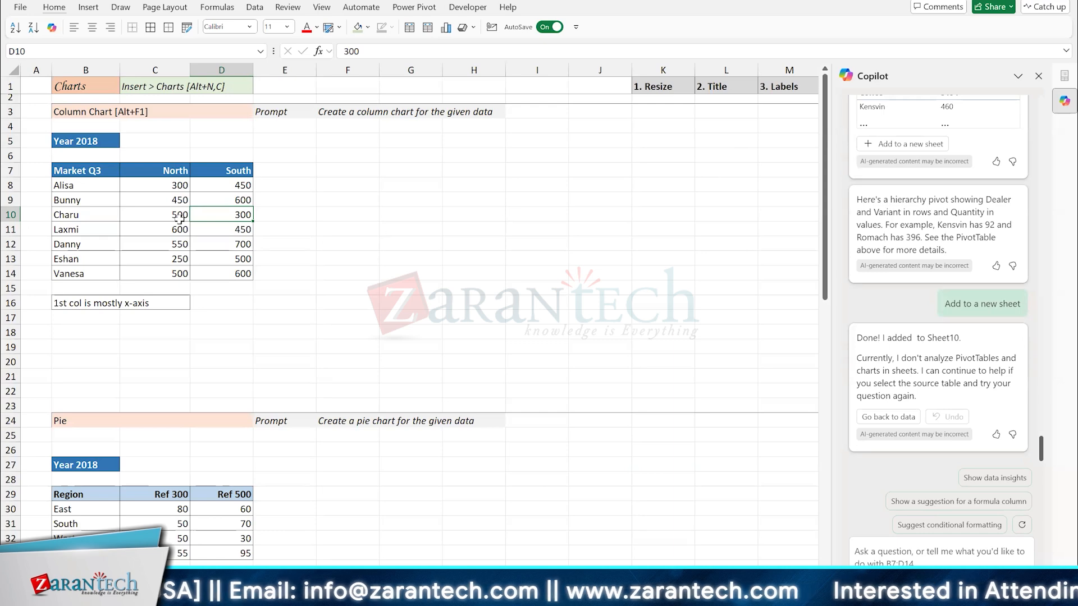
Step: Ask Copilot to "Create a column chart for the given data" with a cell of the Market Q3 table selected
{"action": "left_click", "coordinate": [179, 219]}
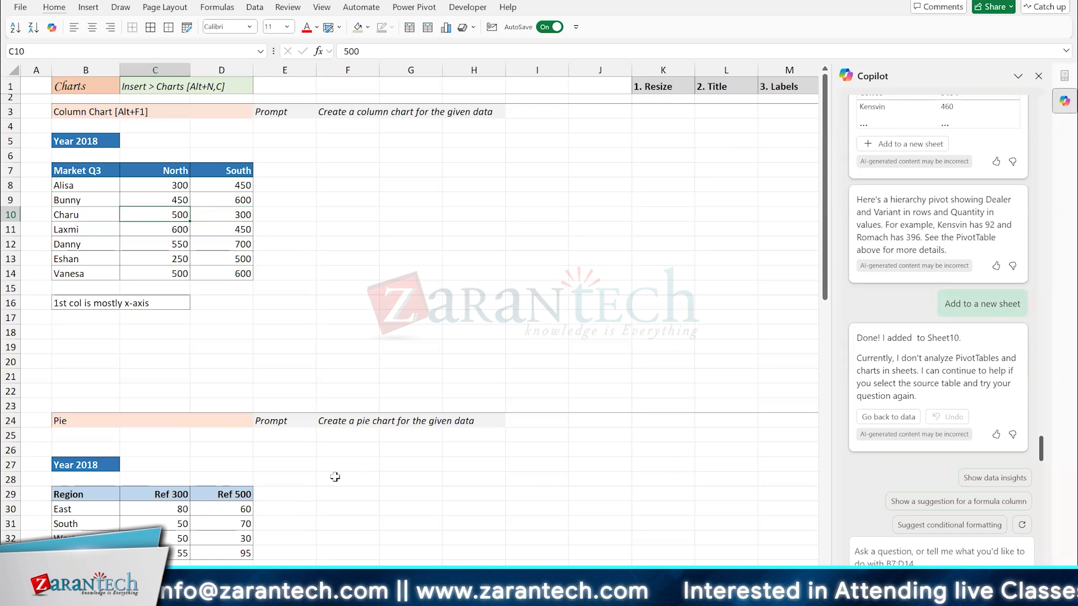
{"action": "left_click", "coordinate": [223, 215]}
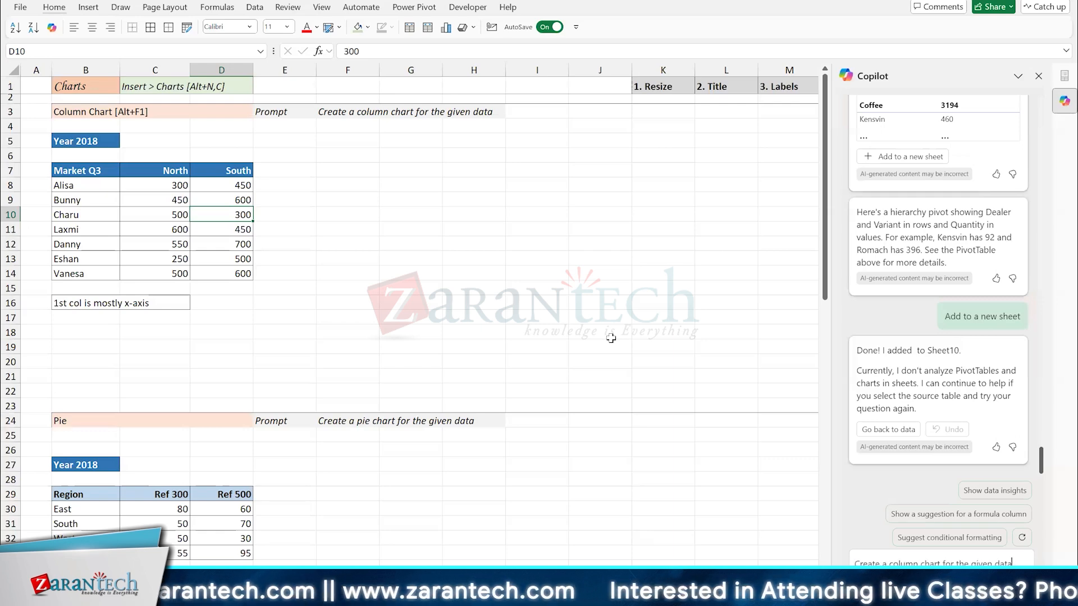
{"action": "key", "text": "Return"}
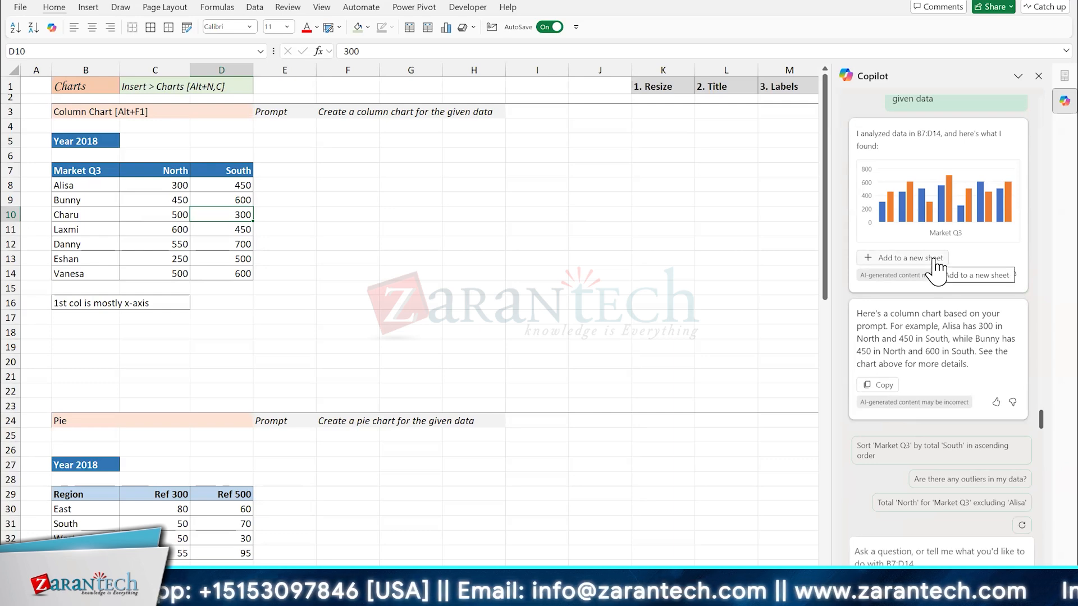
Step: Insert a 2-D clustered column chart of the Market Q3 table through a command search for "column chart", and delete it again
{"action": "left_click", "coordinate": [219, 230]}
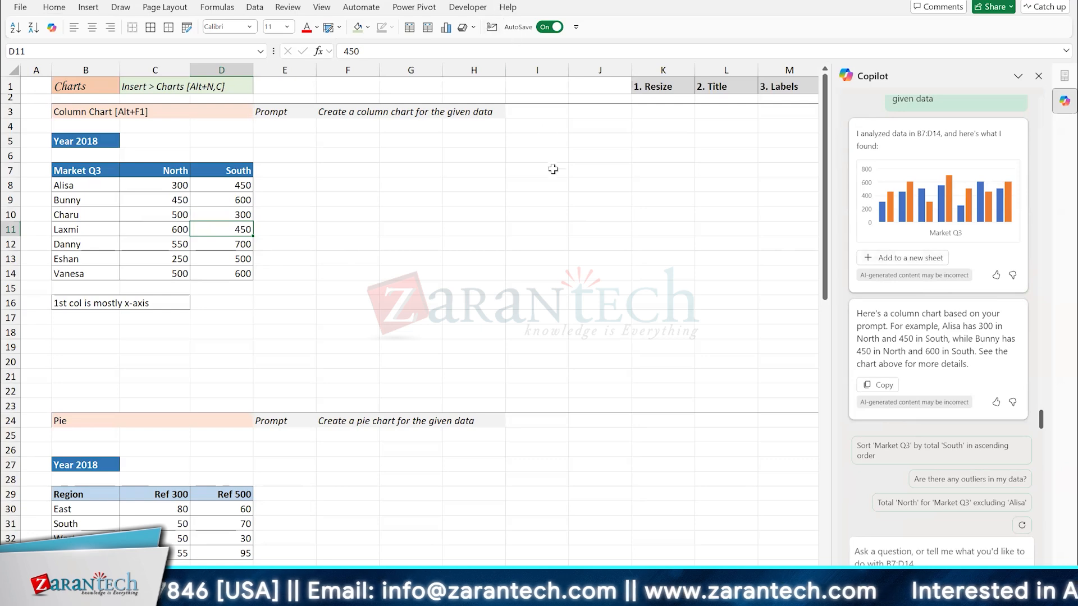
{"action": "key", "text": "alt+q"}
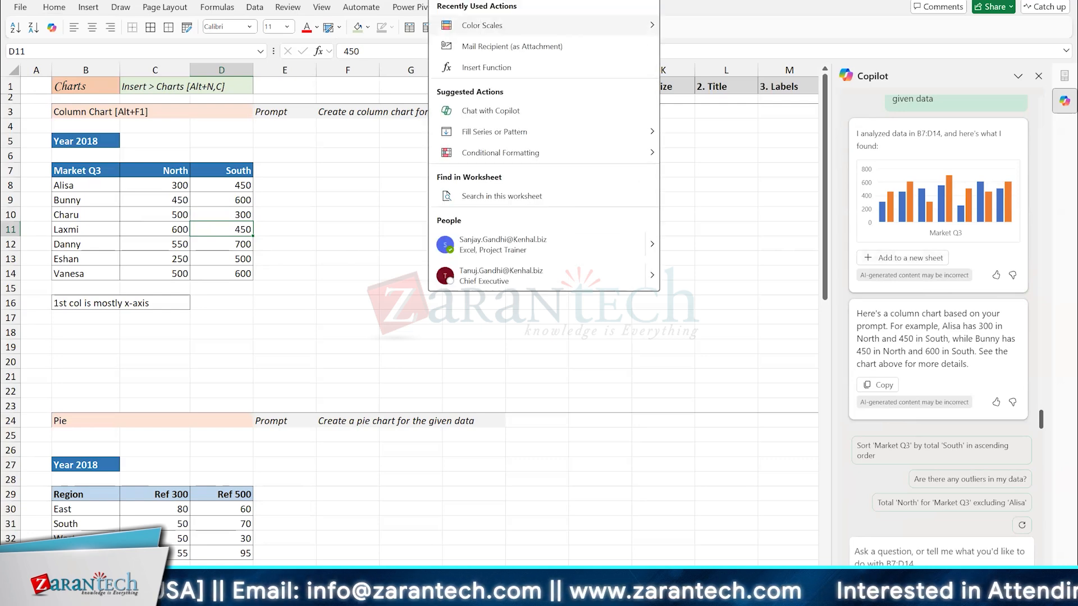
{"action": "type", "text": "column chart"}
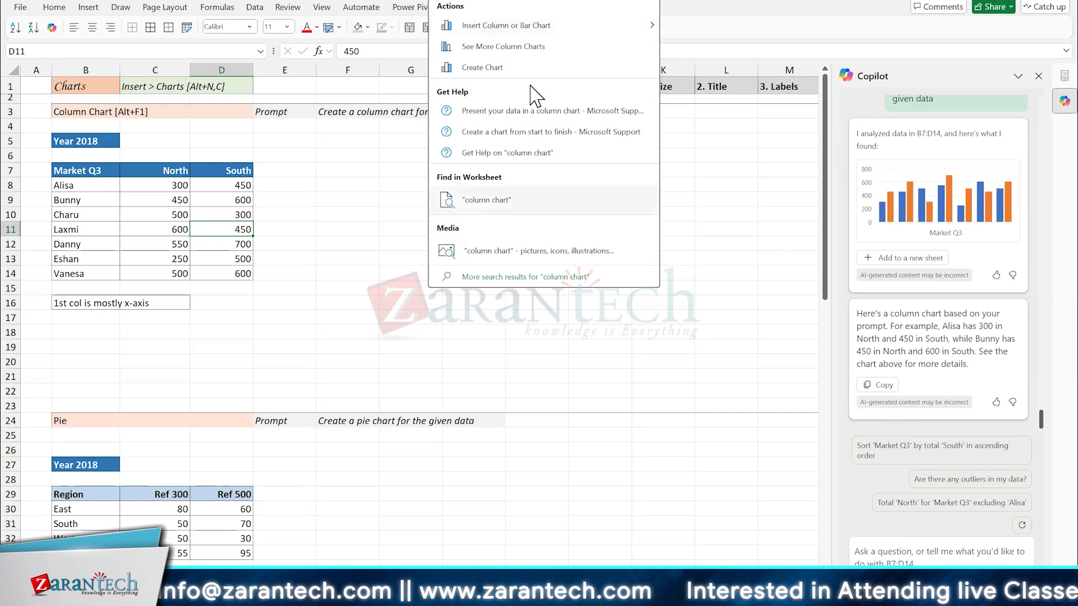
{"action": "mouse_move", "coordinate": [534, 29]}
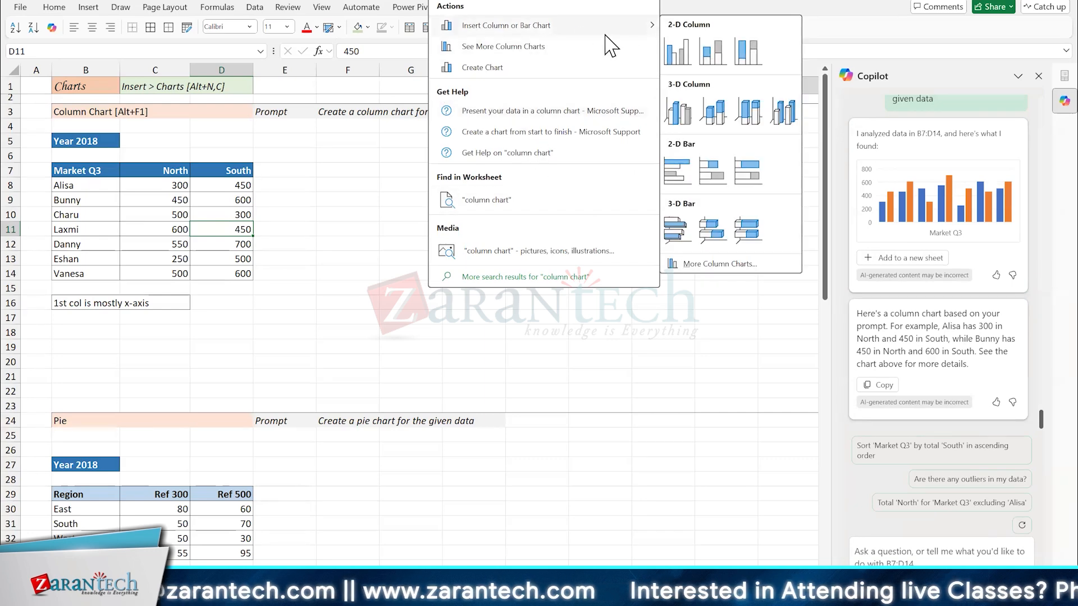
{"action": "left_click", "coordinate": [680, 56]}
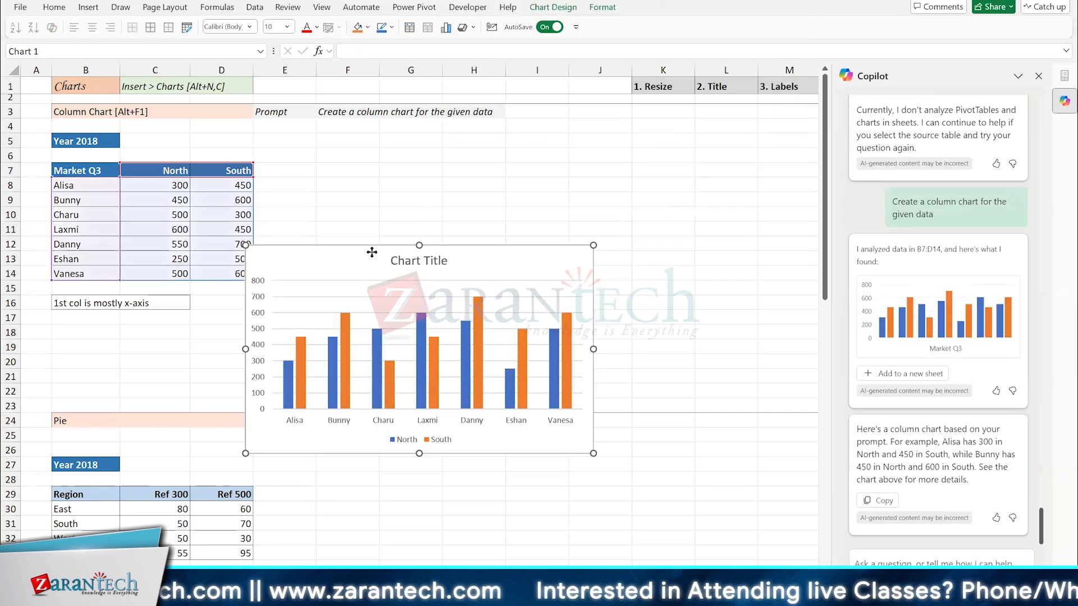
{"action": "left_click_drag", "start_coordinate": [352, 267], "coordinate": [437, 186]}
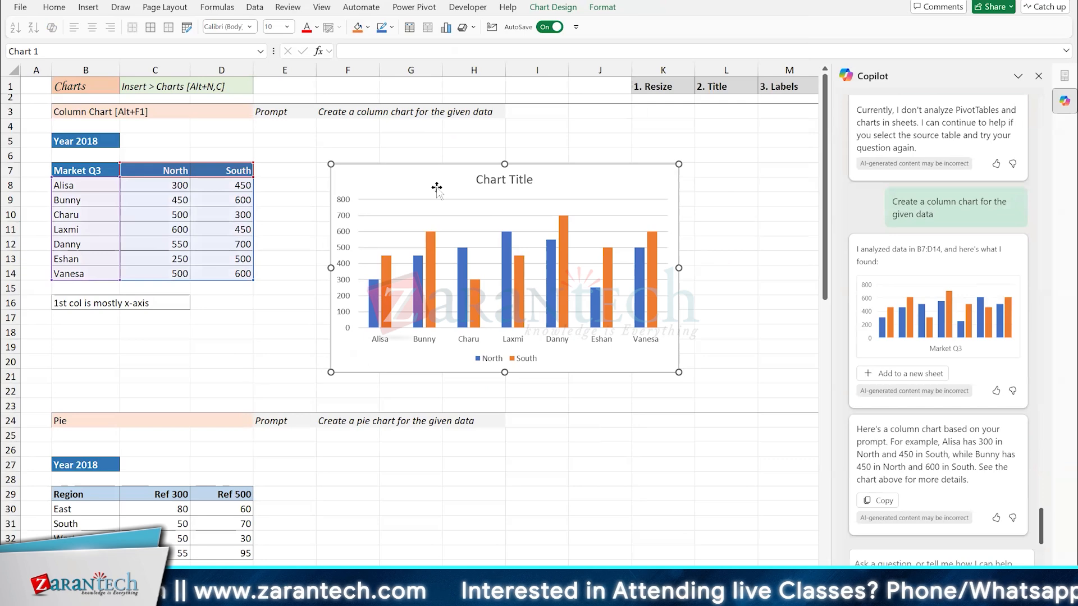
{"action": "key", "text": "Delete"}
Step: Create a default column chart from the Market Q3 table and move it beside the table
{"action": "left_click", "coordinate": [169, 200]}
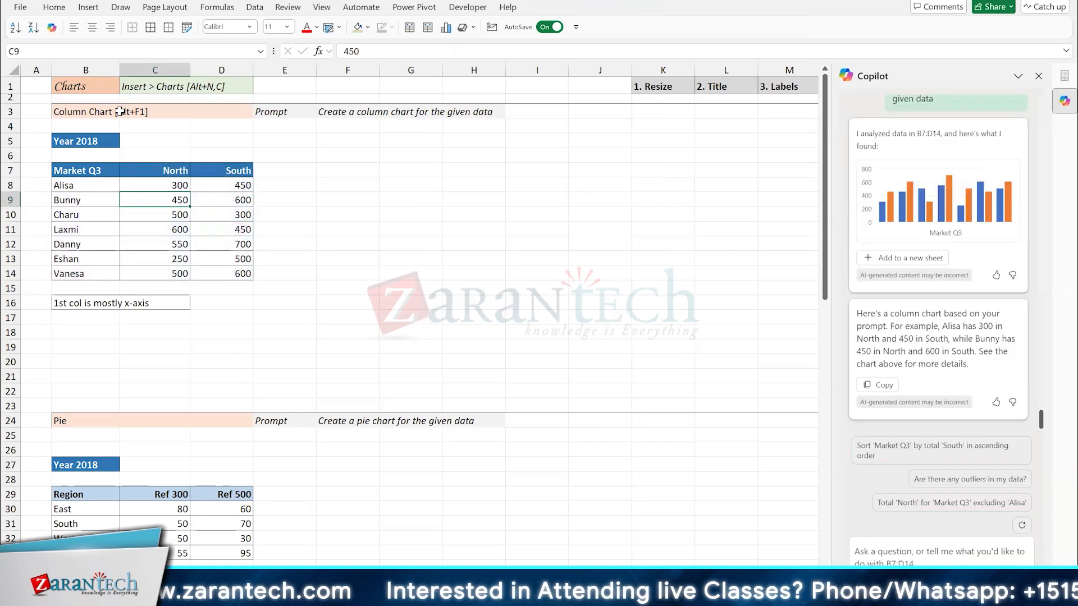
{"action": "left_click", "coordinate": [223, 218]}
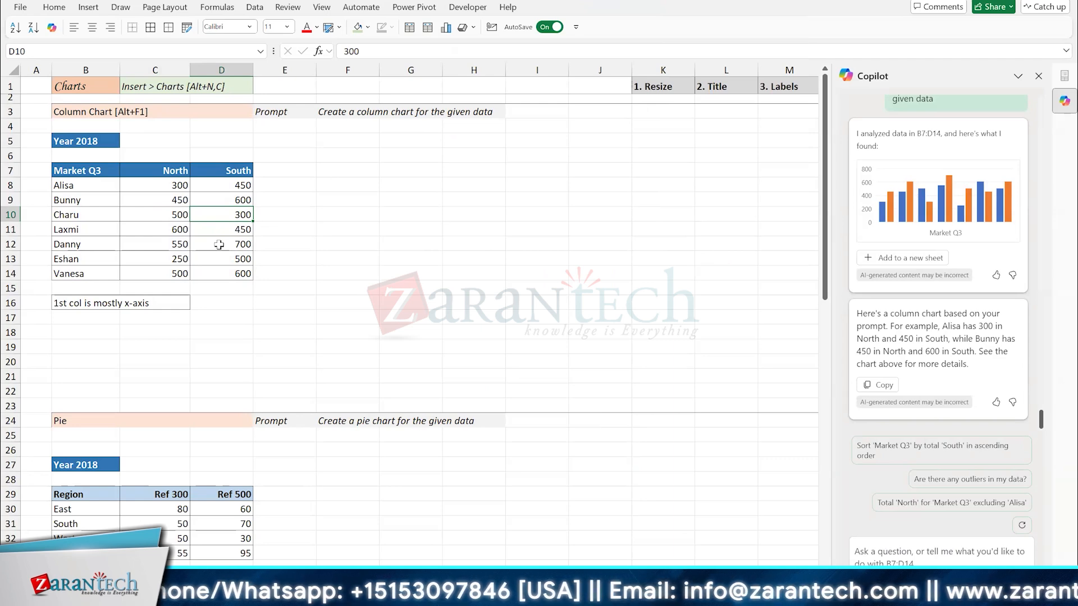
{"action": "key", "text": "alt+F1"}
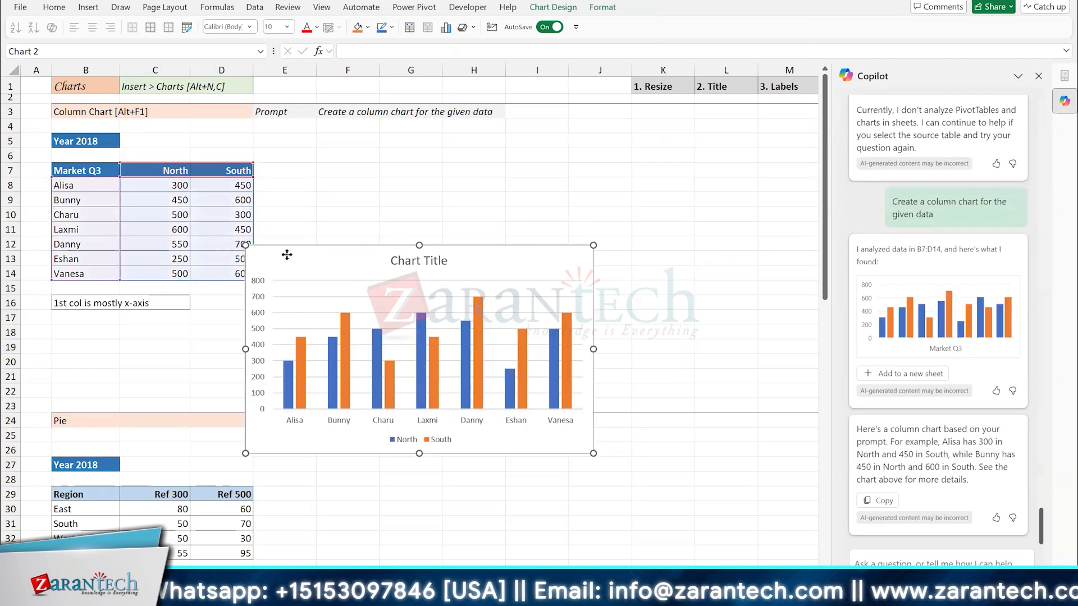
{"action": "left_click_drag", "start_coordinate": [287, 255], "coordinate": [366, 163]}
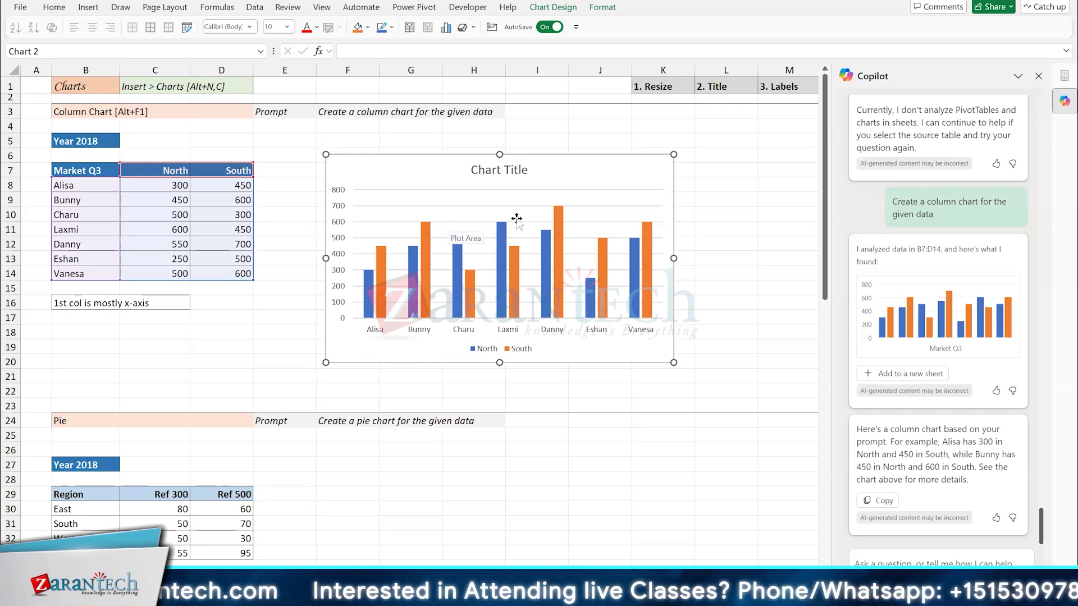
Step: Enlarge the column chart by its edges and corner until it covers about cells F6 to K20
{"action": "left_click", "coordinate": [671, 258]}
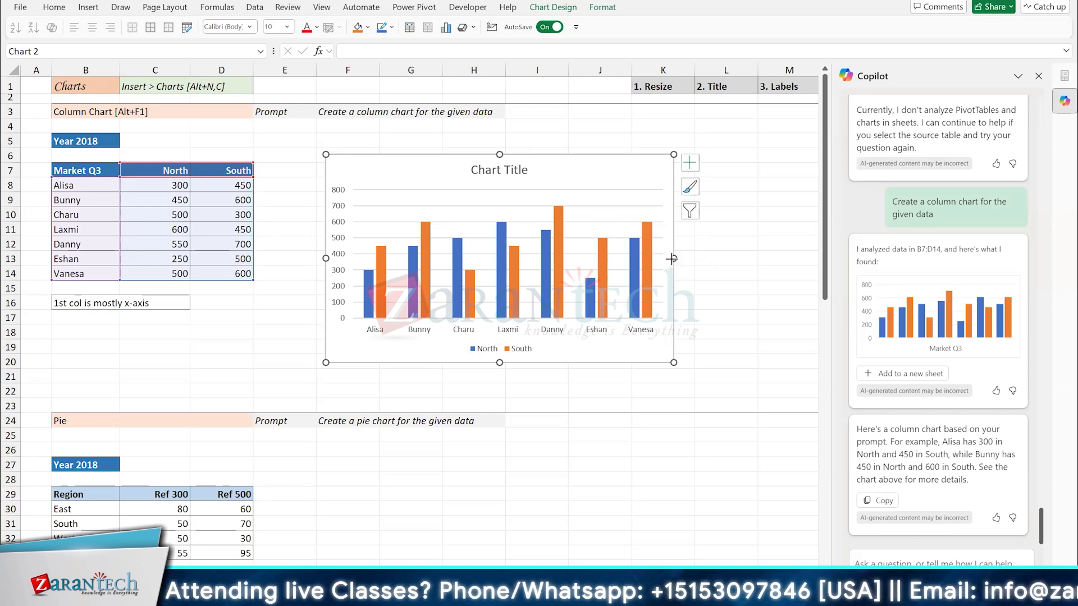
{"action": "left_click_drag", "start_coordinate": [672, 258], "coordinate": [693, 258]}
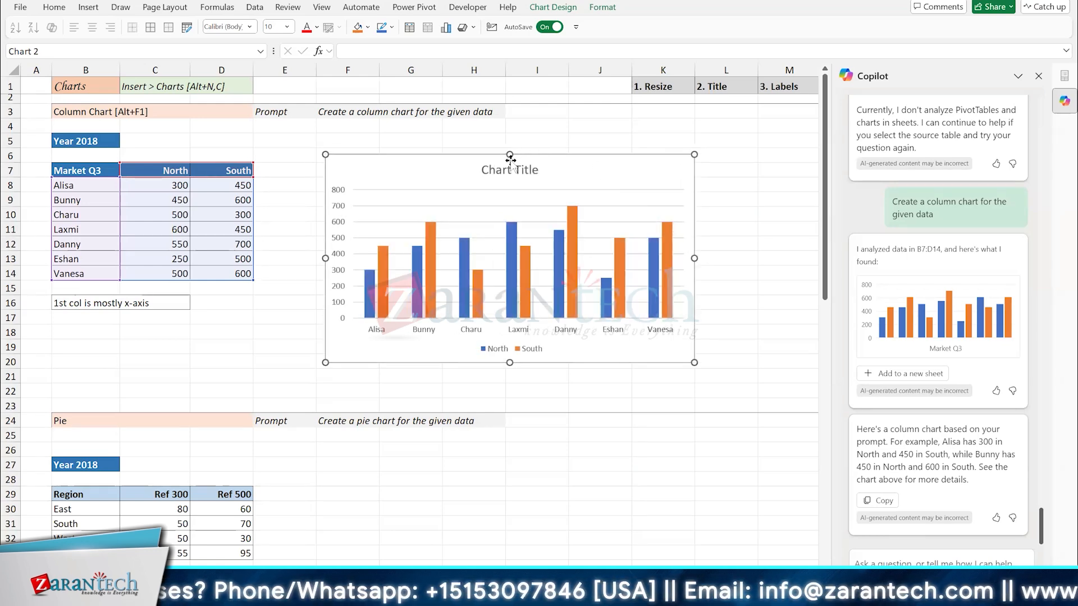
{"action": "left_click_drag", "start_coordinate": [509, 155], "coordinate": [509, 148]}
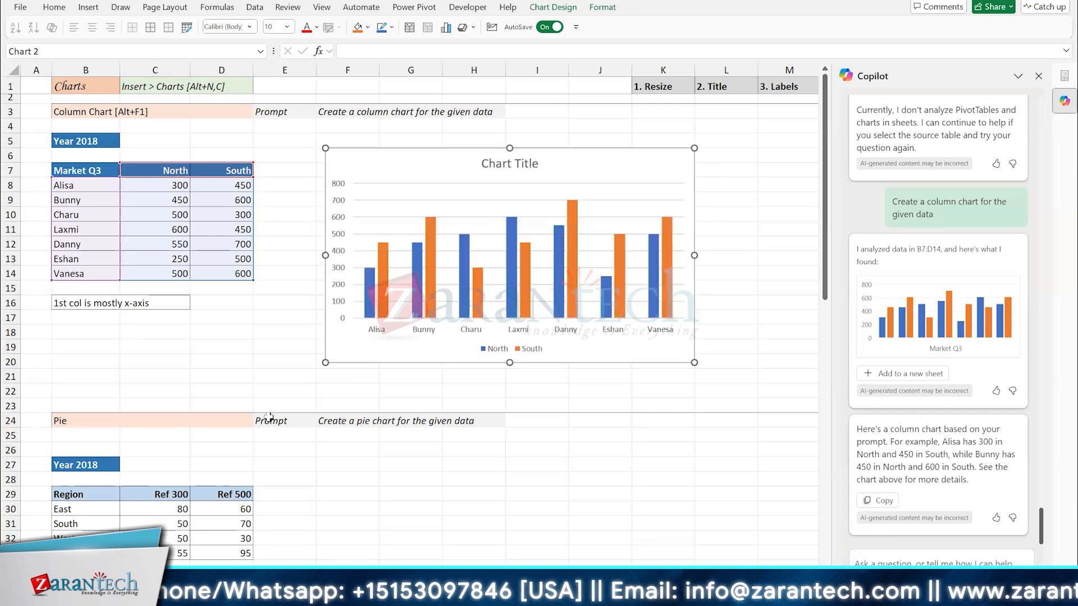
{"action": "left_click_drag", "start_coordinate": [325, 362], "coordinate": [317, 368]}
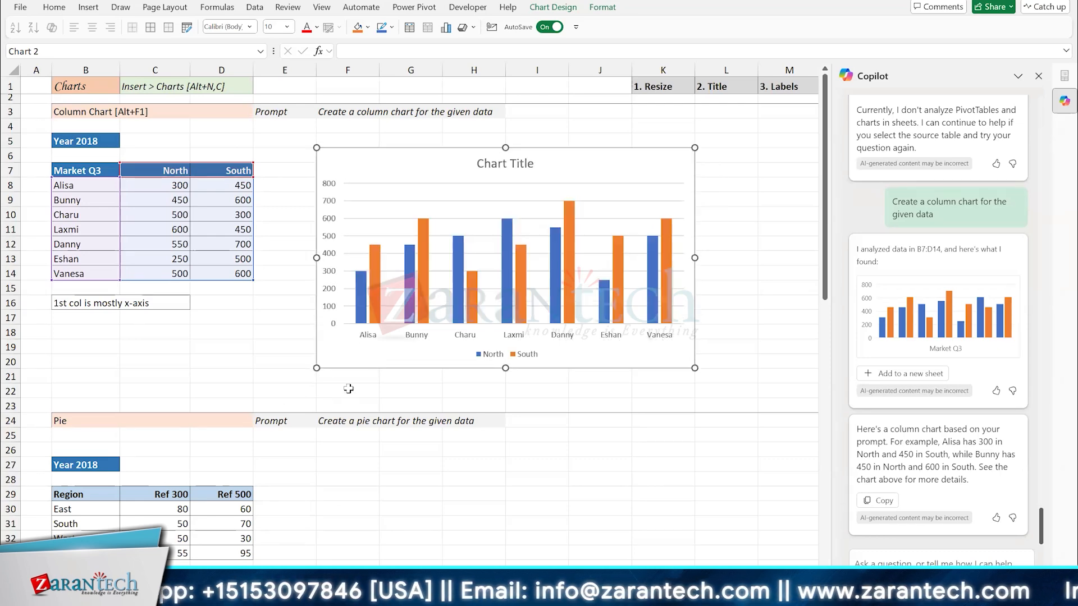
Step: Link the chart title to cell B5 with the reference =Charts!$B$5
{"action": "left_click", "coordinate": [492, 170]}
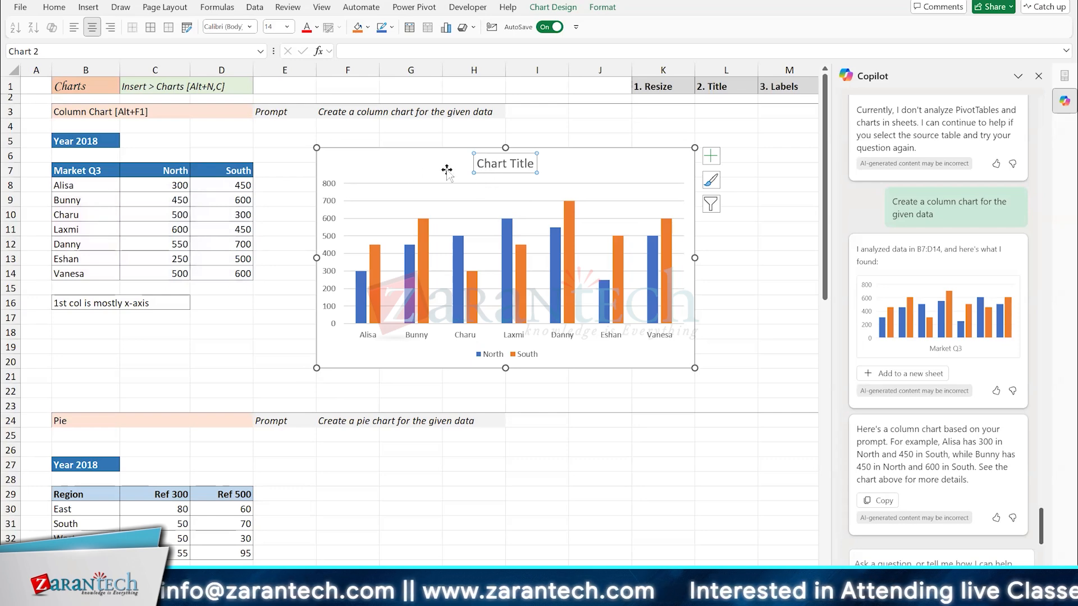
{"action": "left_click", "coordinate": [501, 178]}
{"action": "left_click", "coordinate": [495, 169]}
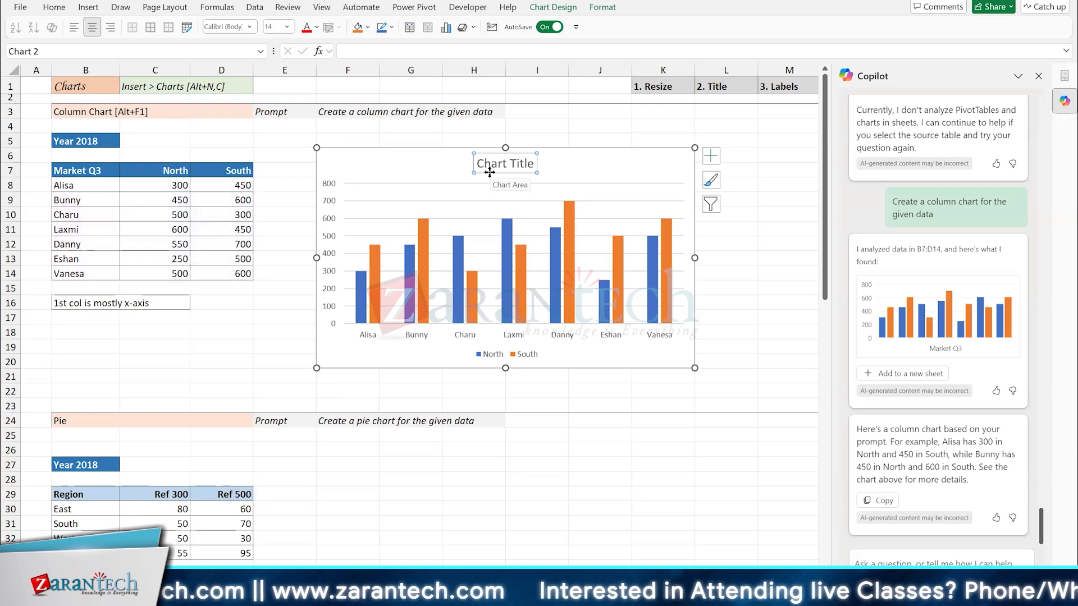
{"action": "type", "text": "="}
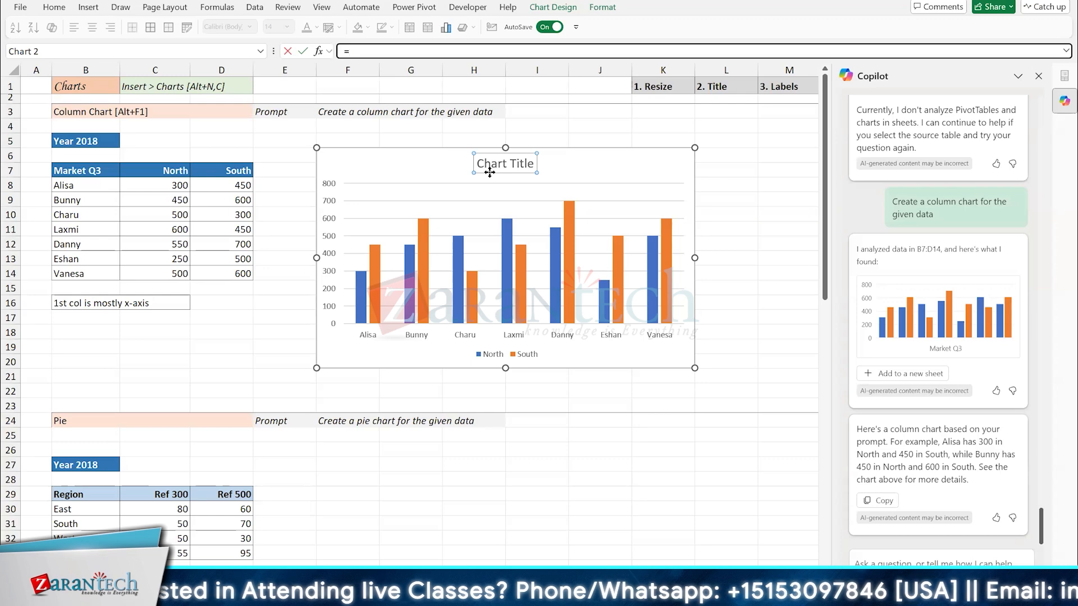
{"action": "left_click", "coordinate": [87, 140]}
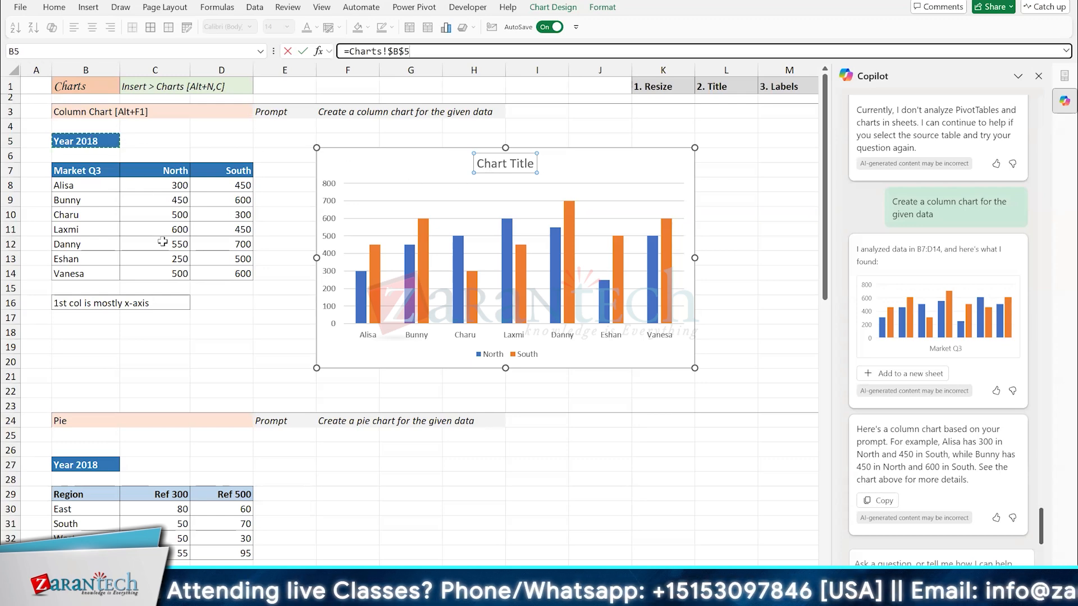
{"action": "key", "text": "Return"}
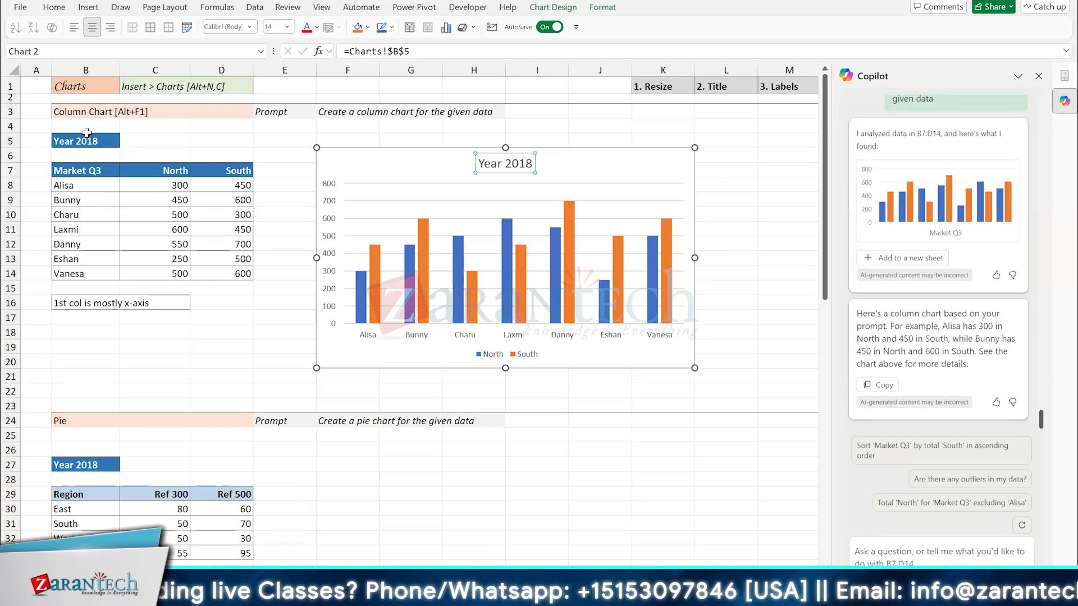
Step: Change the text in cell B5 to "Year 2019"
{"action": "left_click", "coordinate": [87, 136]}
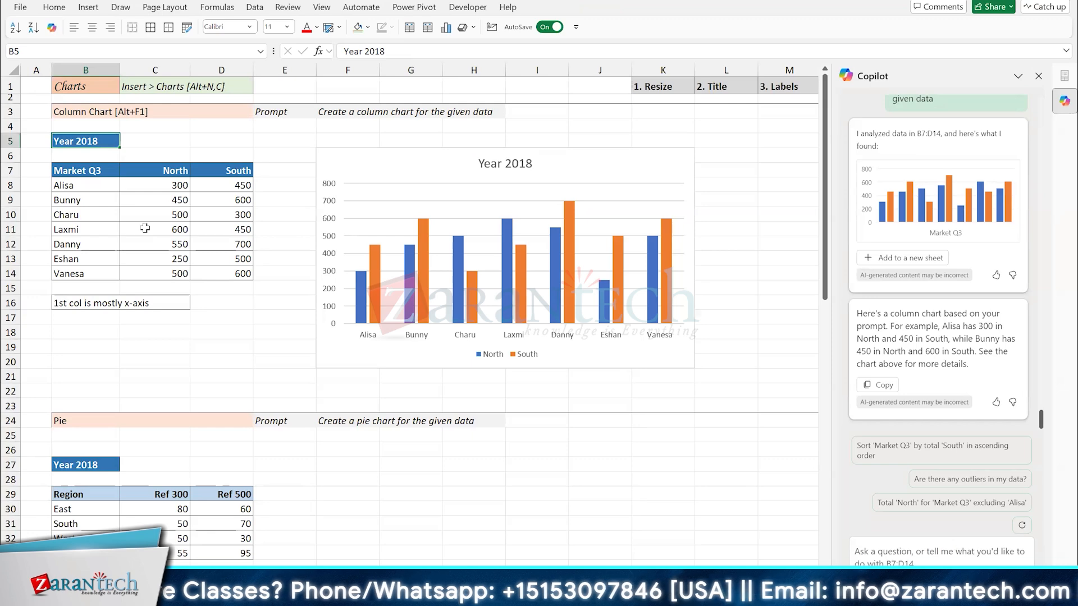
{"action": "key", "text": "F2"}
{"action": "key", "text": "BackSpace"}
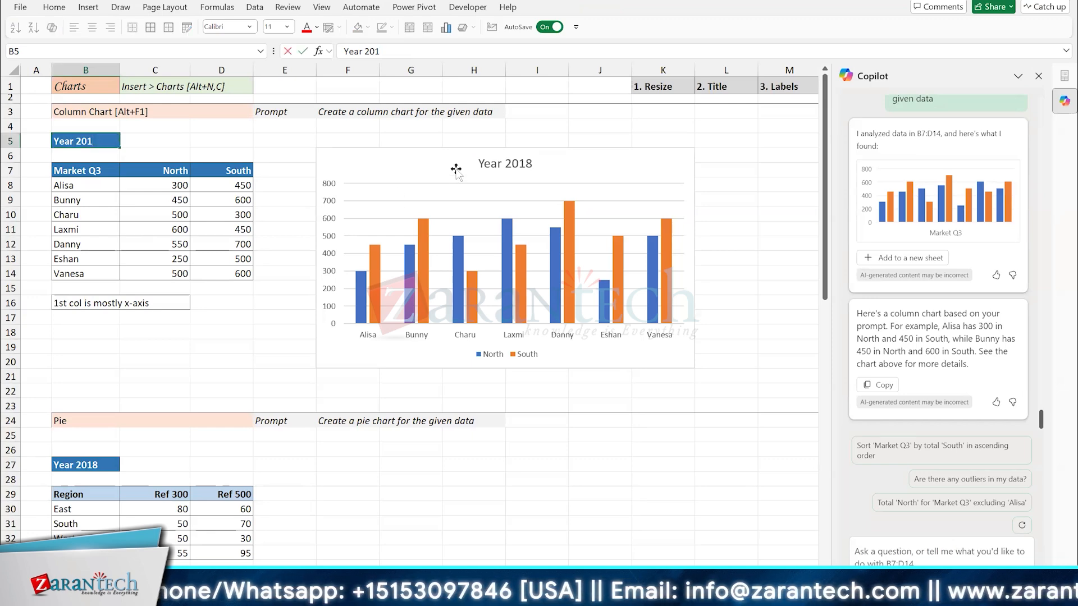
{"action": "type", "text": "9"}
{"action": "key", "text": "Return"}
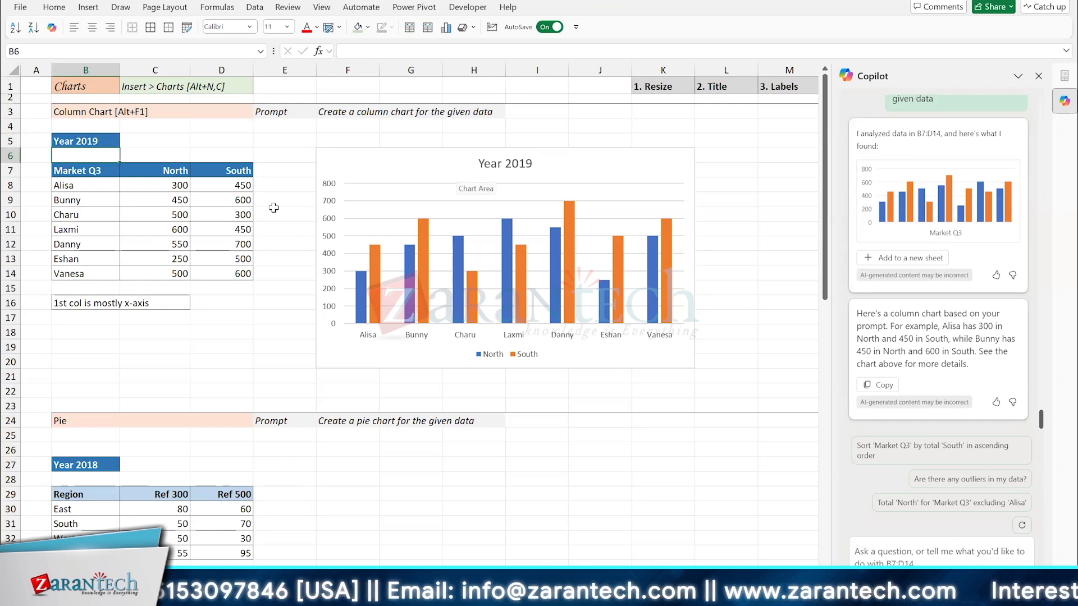
Step: Delete the column chart beside the Market Q3 table
{"action": "left_click", "coordinate": [576, 152]}
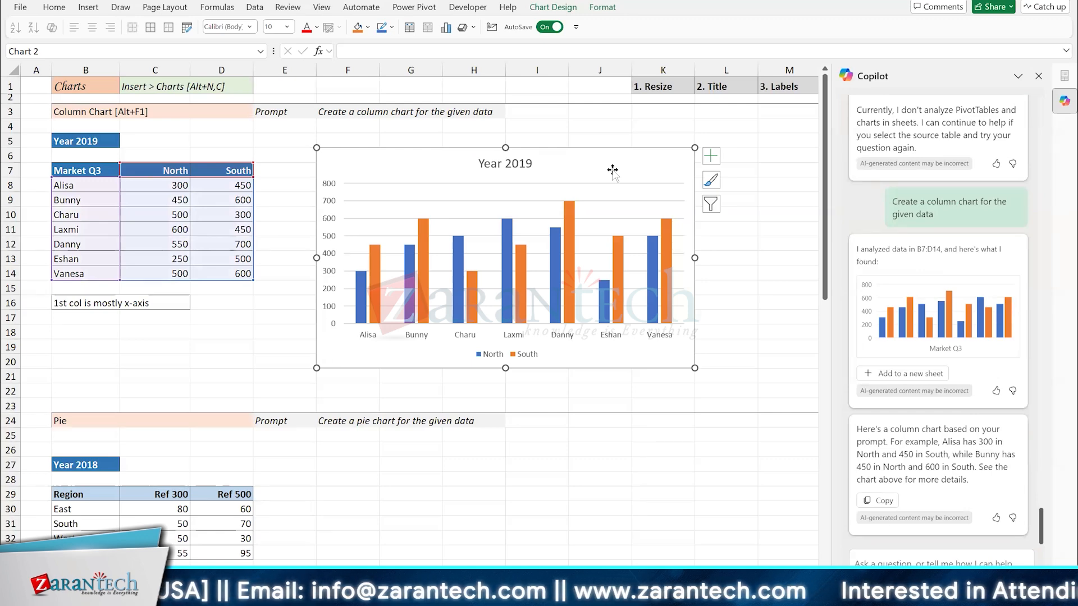
{"action": "left_click", "coordinate": [185, 229]}
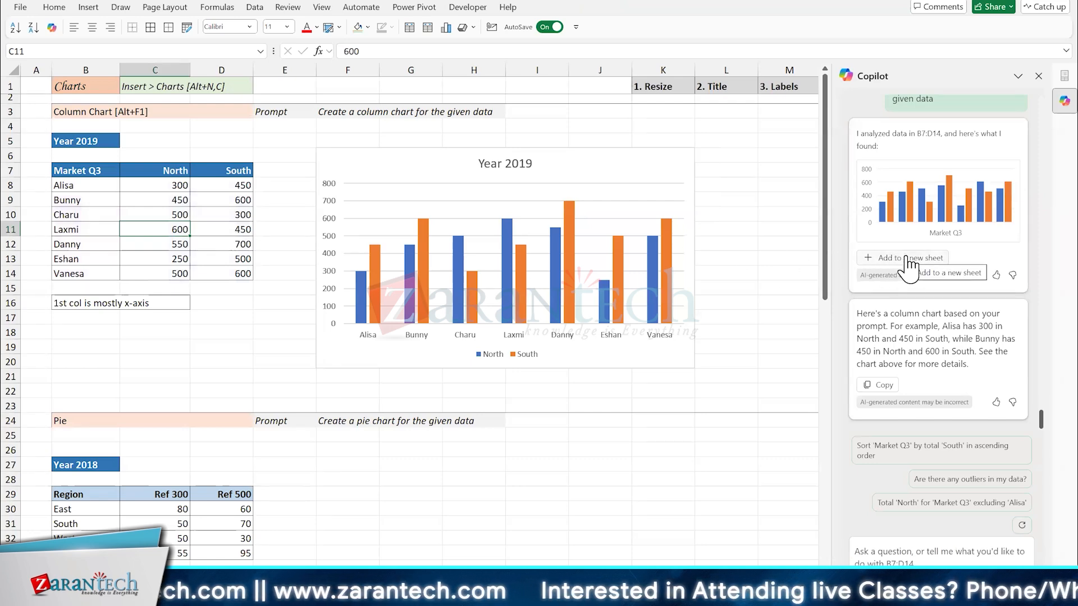
{"action": "left_click", "coordinate": [625, 149]}
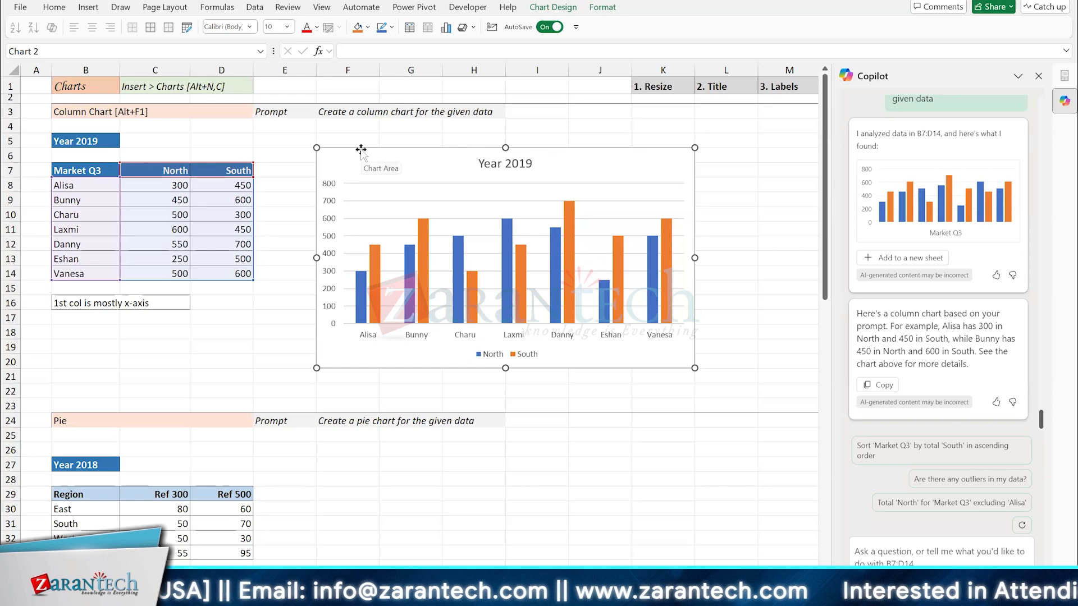
{"action": "key", "text": "Delete"}
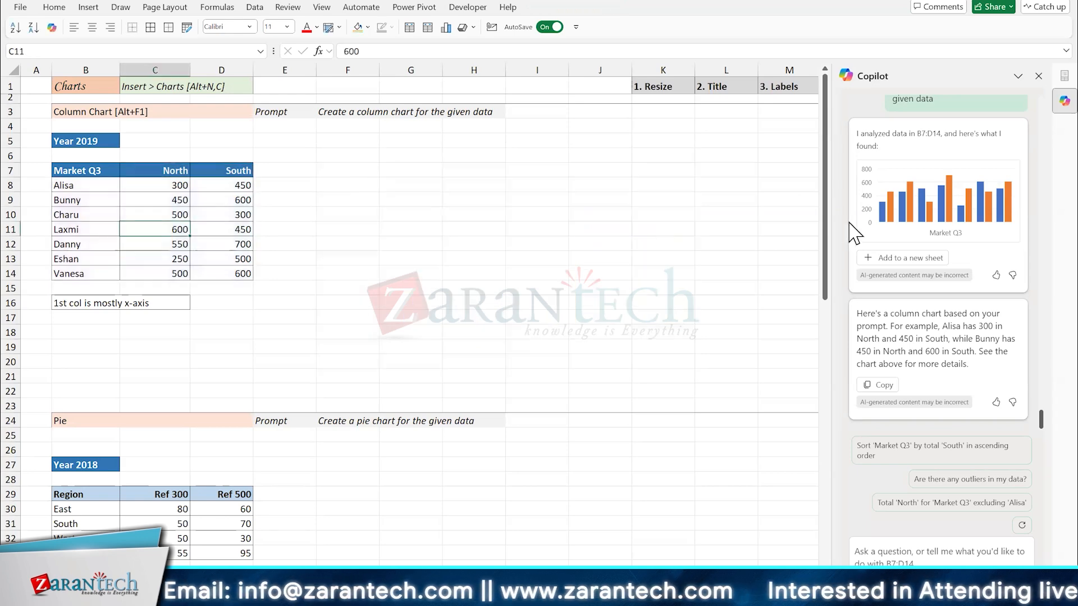
Step: Bring up the On-Screen Keyboard to look at its Fn and function keys, and close it again
{"action": "left_click", "coordinate": [211, 212]}
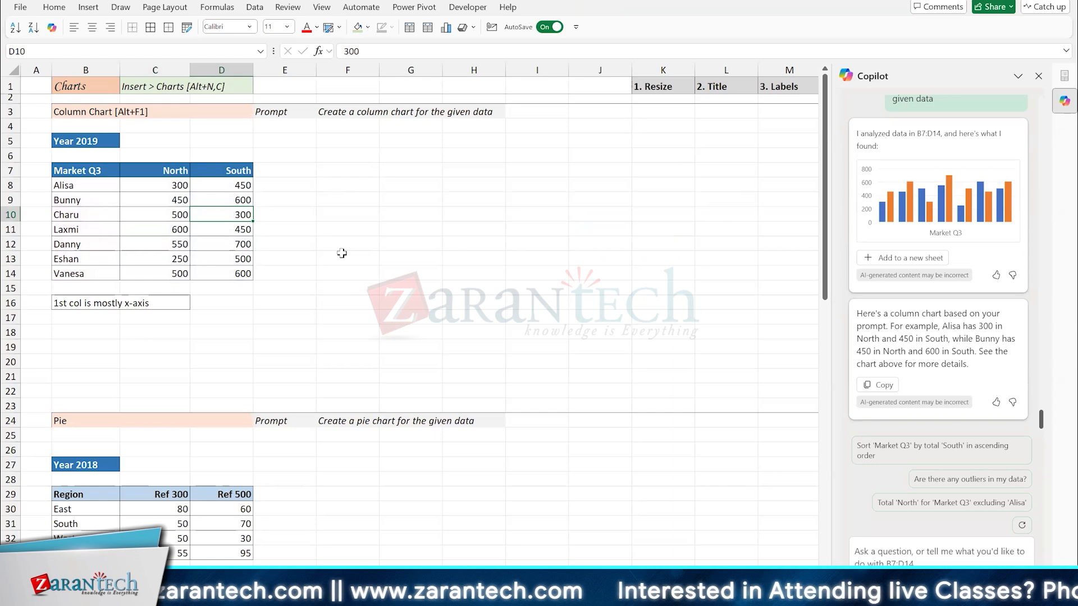
{"action": "key", "text": "ctrl+super+o"}
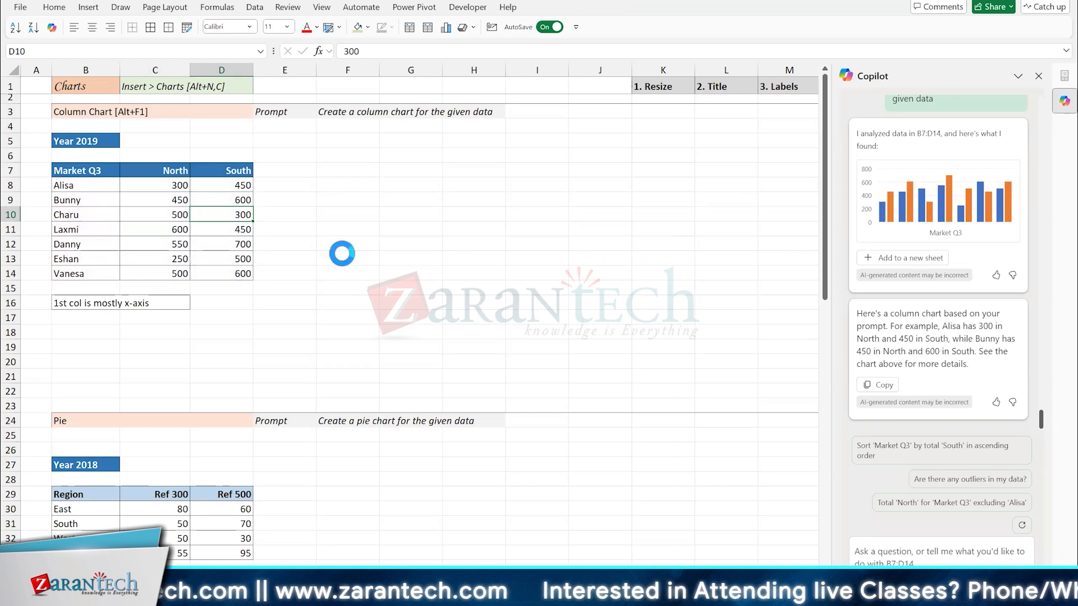
{"action": "left_click", "coordinate": [243, 339]}
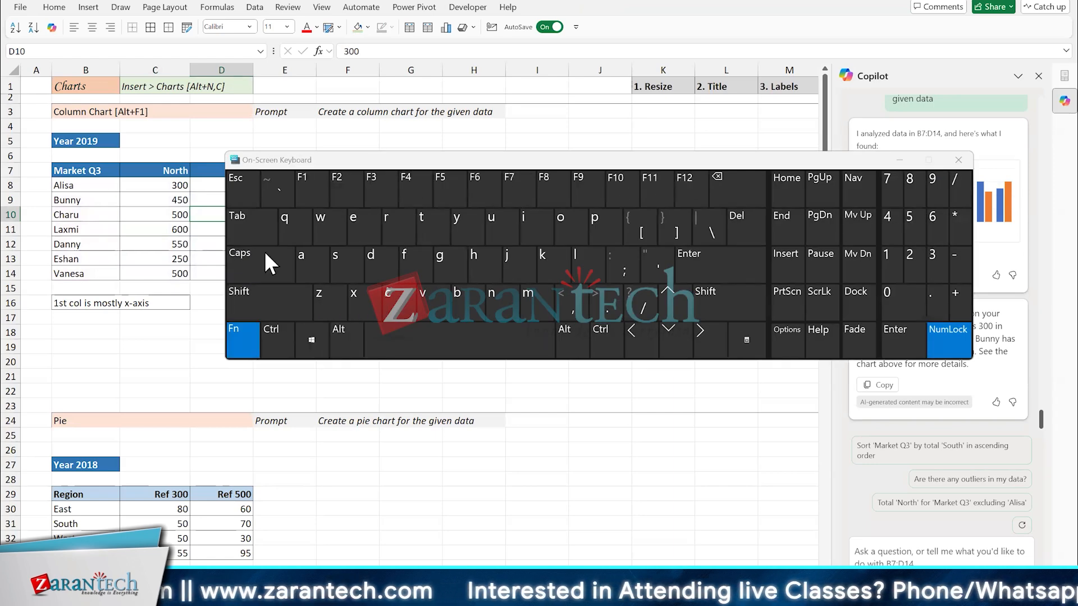
{"action": "left_click", "coordinate": [958, 161]}
Step: Insert a 2-D clustered column chart for the Market Q3 table, move it beside the table and leave it selected
{"action": "left_click", "coordinate": [201, 228]}
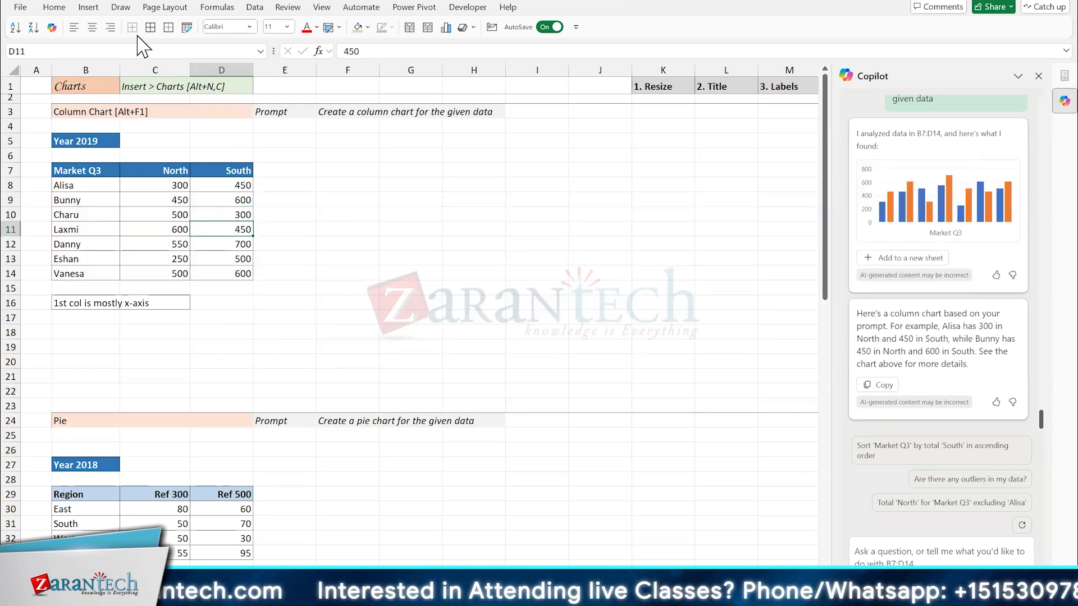
{"action": "left_click", "coordinate": [87, 7]}
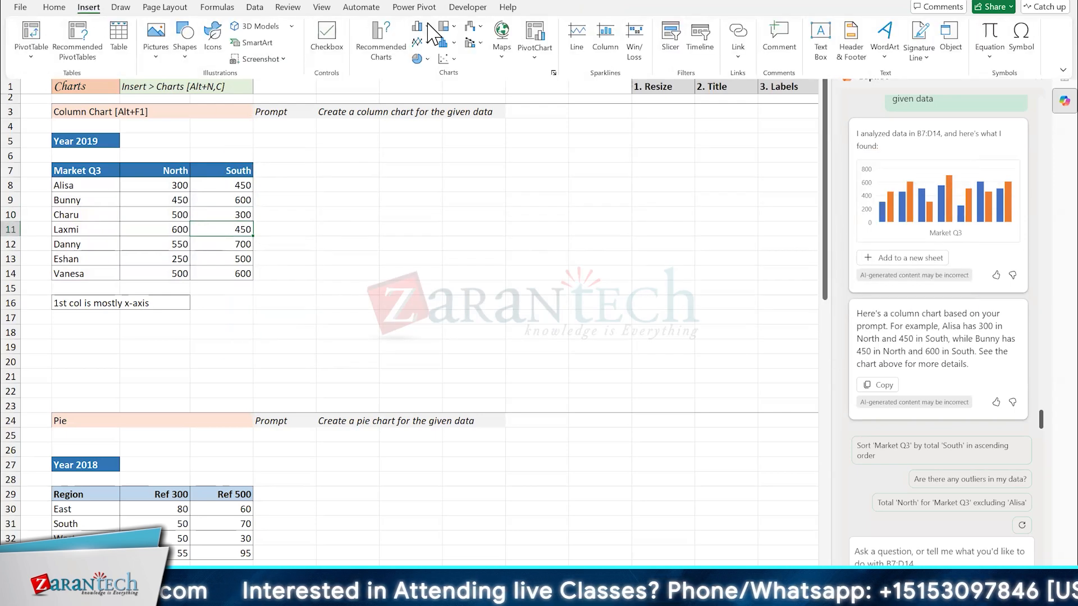
{"action": "left_click", "coordinate": [427, 25]}
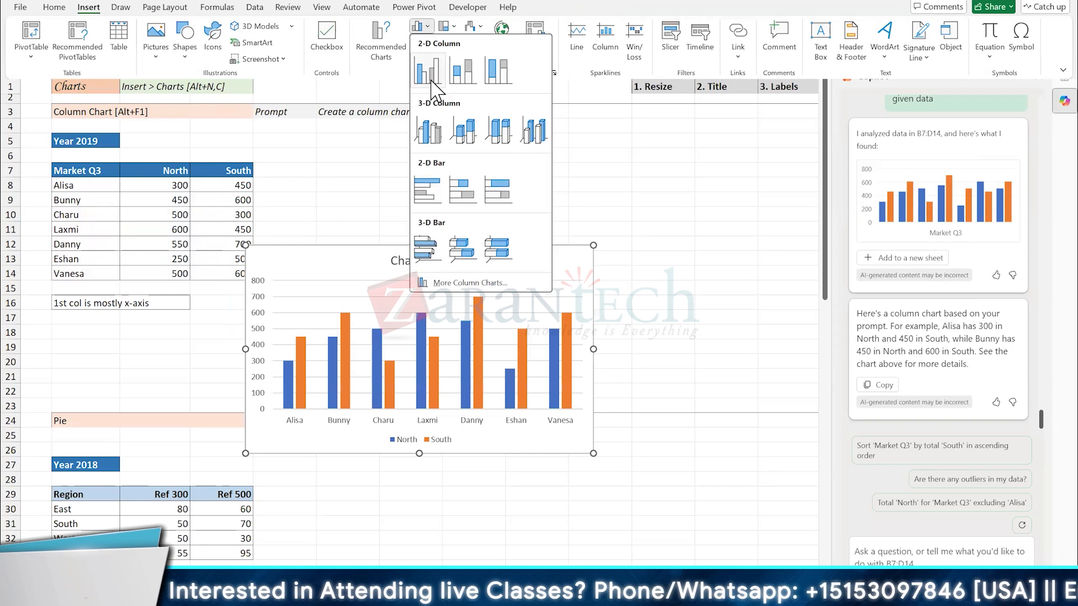
{"action": "left_click", "coordinate": [431, 82]}
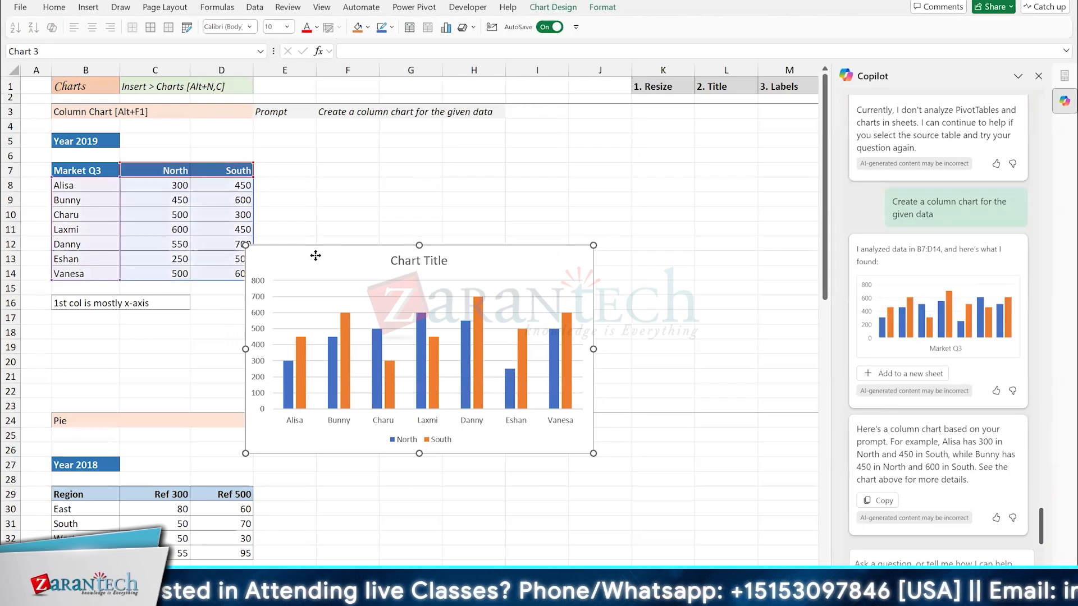
{"action": "left_click_drag", "start_coordinate": [315, 256], "coordinate": [395, 166]}
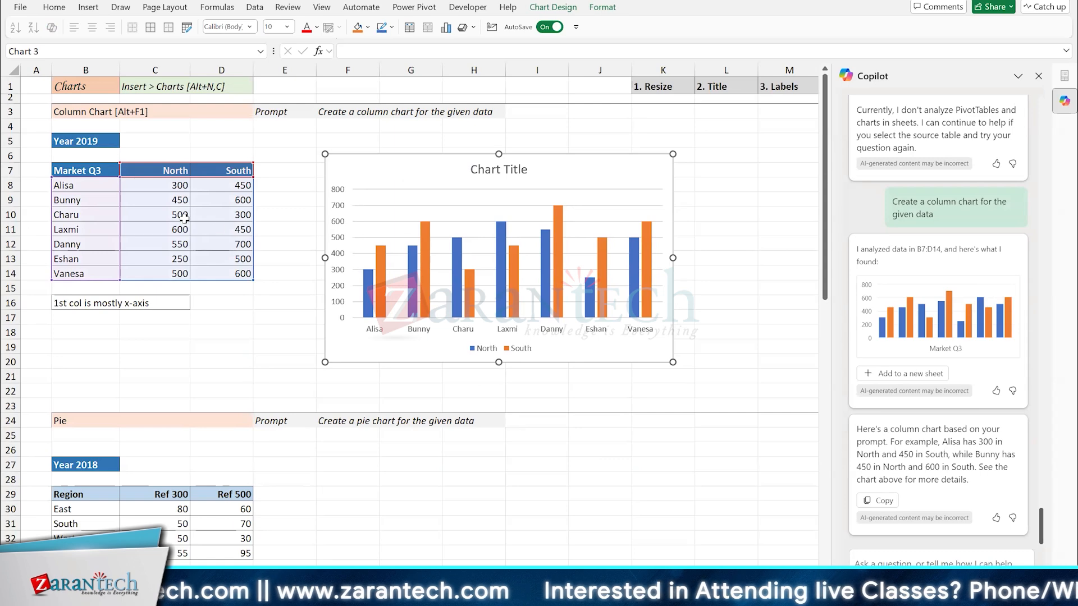
{"action": "left_click", "coordinate": [363, 171]}
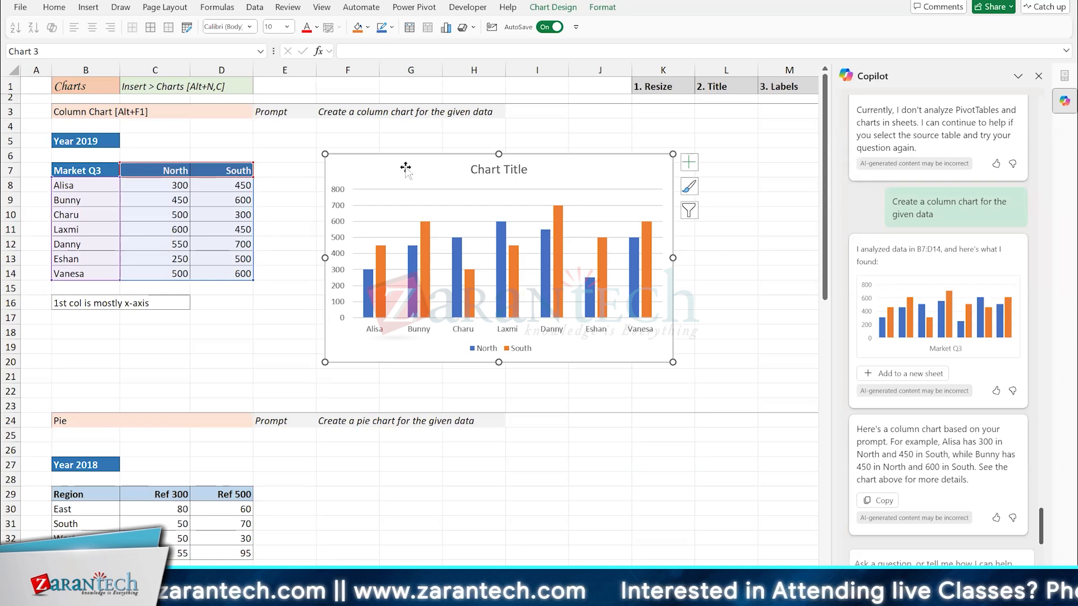
Step: Remove the selected column chart beside the Market Q3 table
{"action": "key", "text": "Delete"}
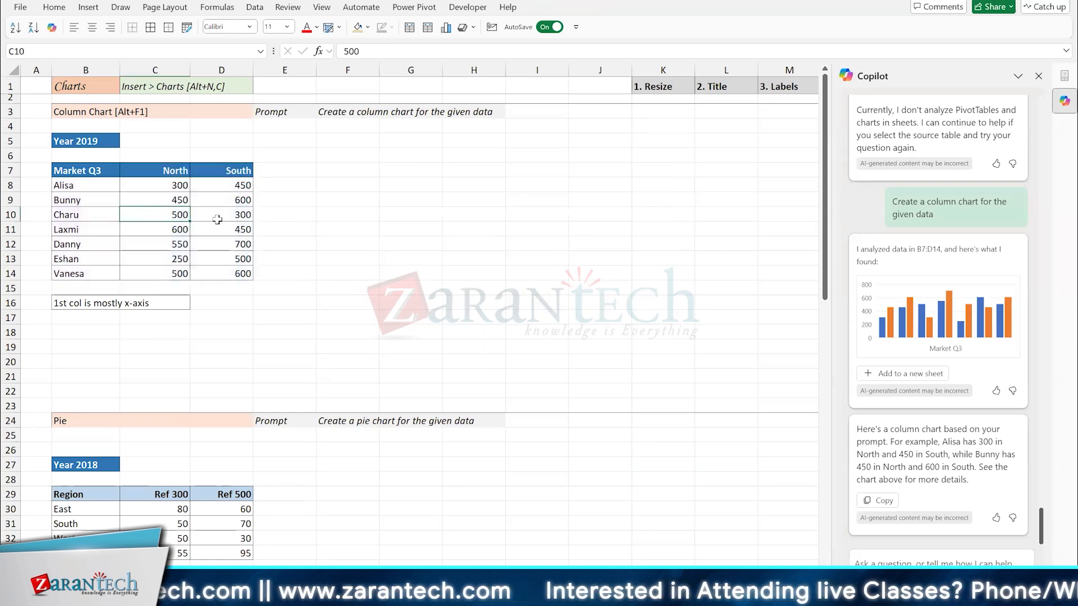
{"action": "left_click", "coordinate": [218, 220]}
{"action": "left_click", "coordinate": [209, 239]}
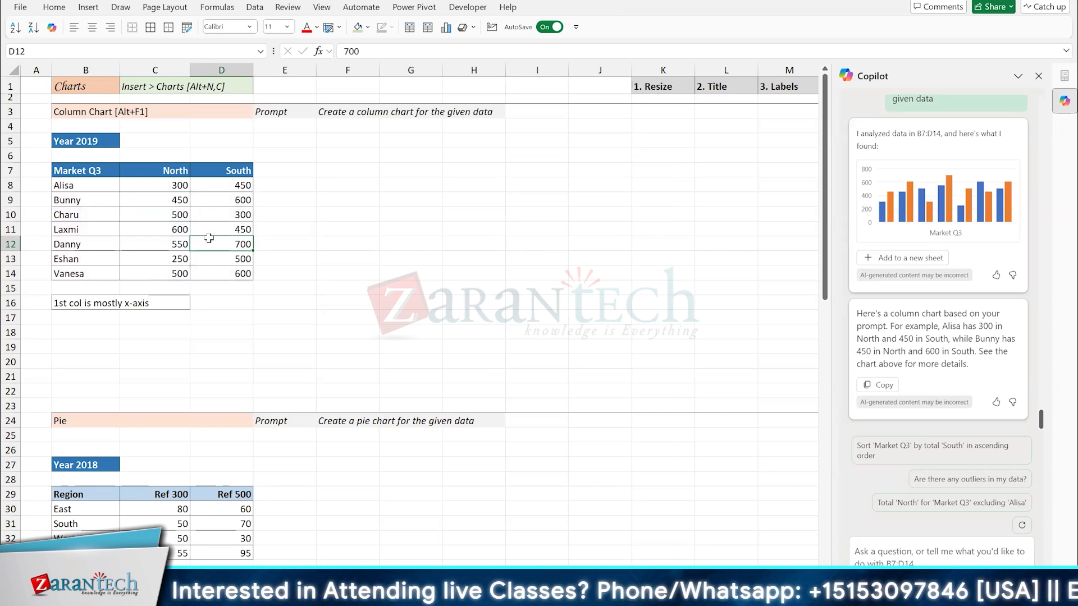
{"action": "left_click", "coordinate": [202, 215]}
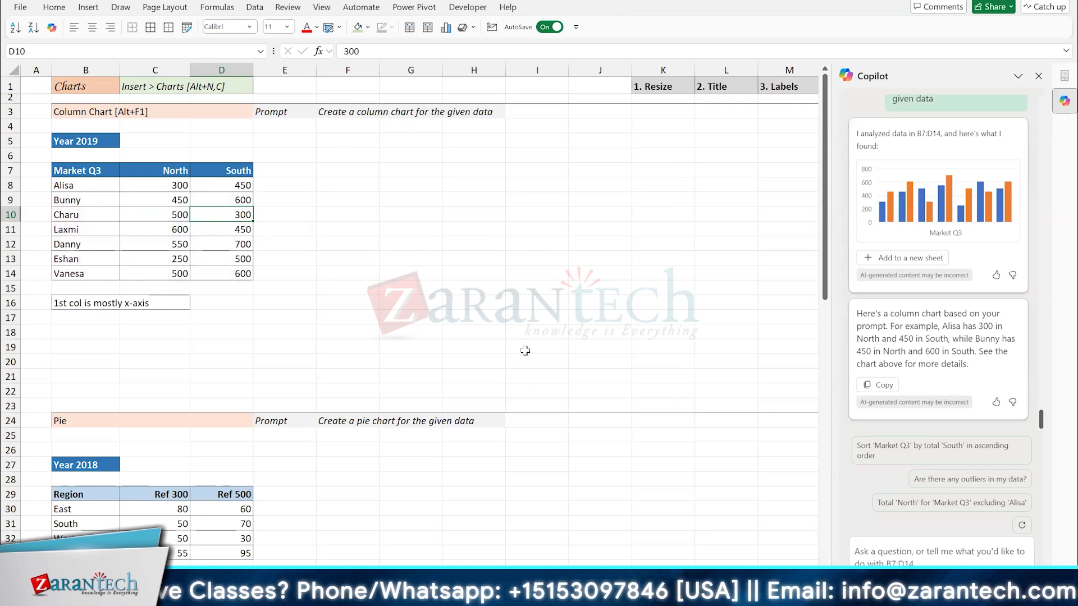
Step: Insert a 2-D clustered column chart from the Market Q3 data
{"action": "left_click", "coordinate": [202, 199]}
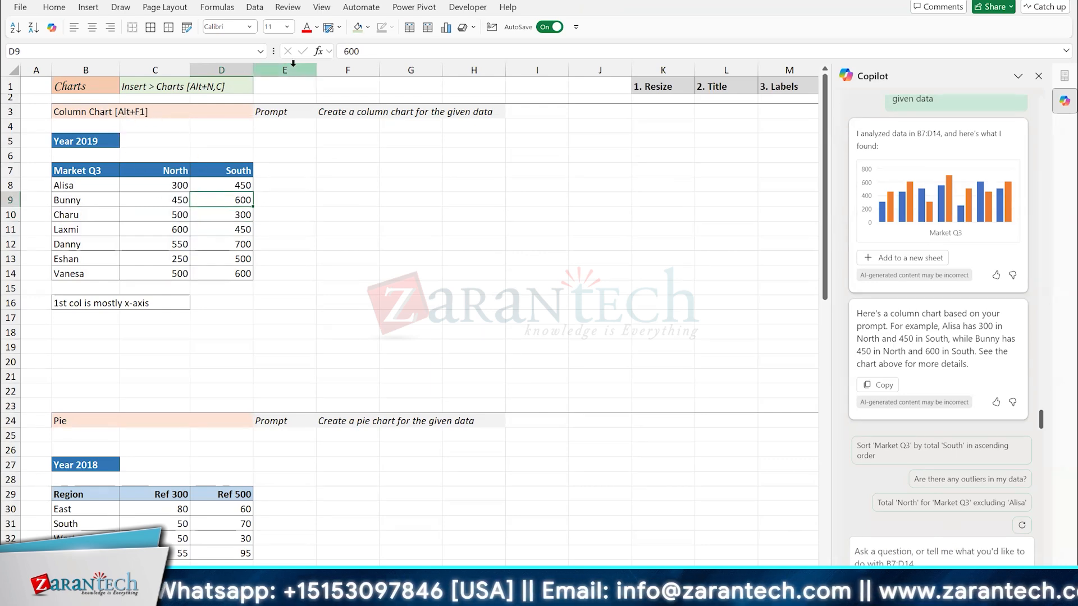
{"action": "left_click", "coordinate": [89, 11]}
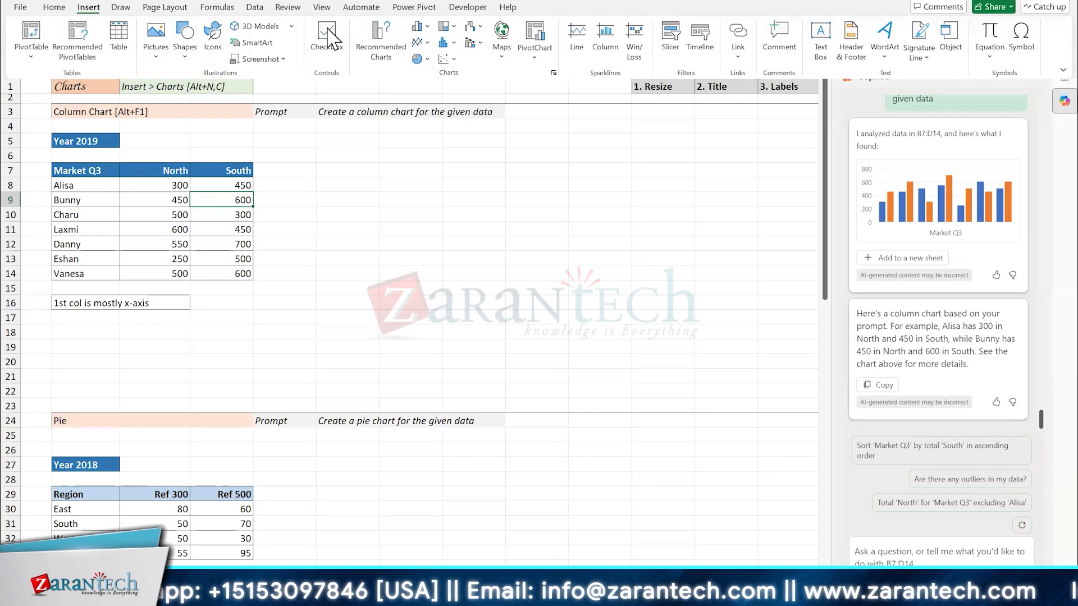
{"action": "left_click", "coordinate": [419, 26]}
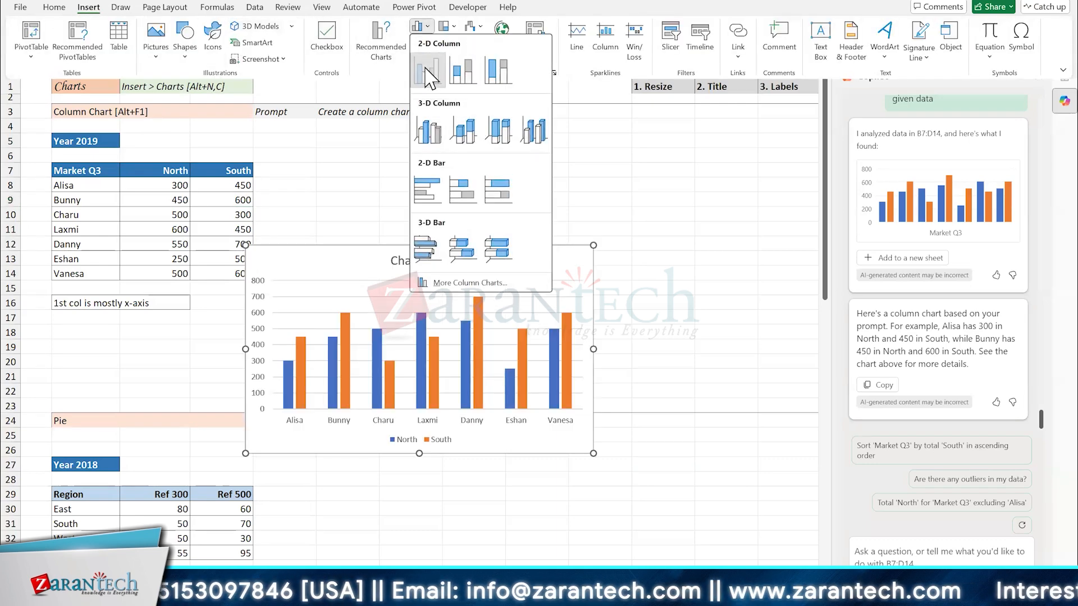
{"action": "left_click", "coordinate": [427, 73]}
Step: Move the new column chart beside the Market Q3 table and enlarge it to cover about F5:K20
{"action": "left_click_drag", "start_coordinate": [313, 257], "coordinate": [388, 148]}
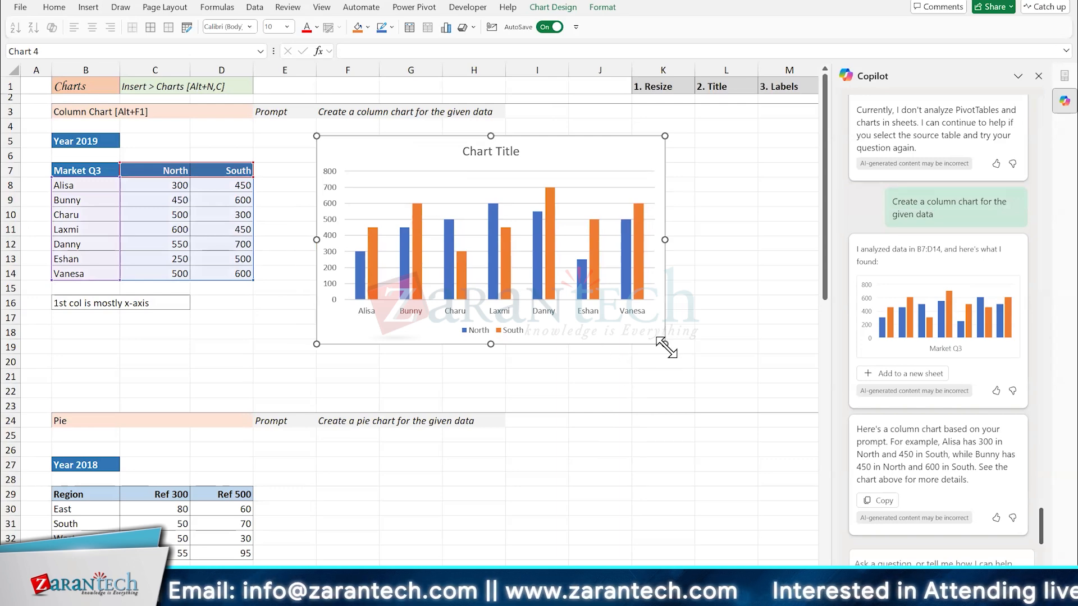
{"action": "left_click_drag", "start_coordinate": [666, 347], "coordinate": [696, 366]}
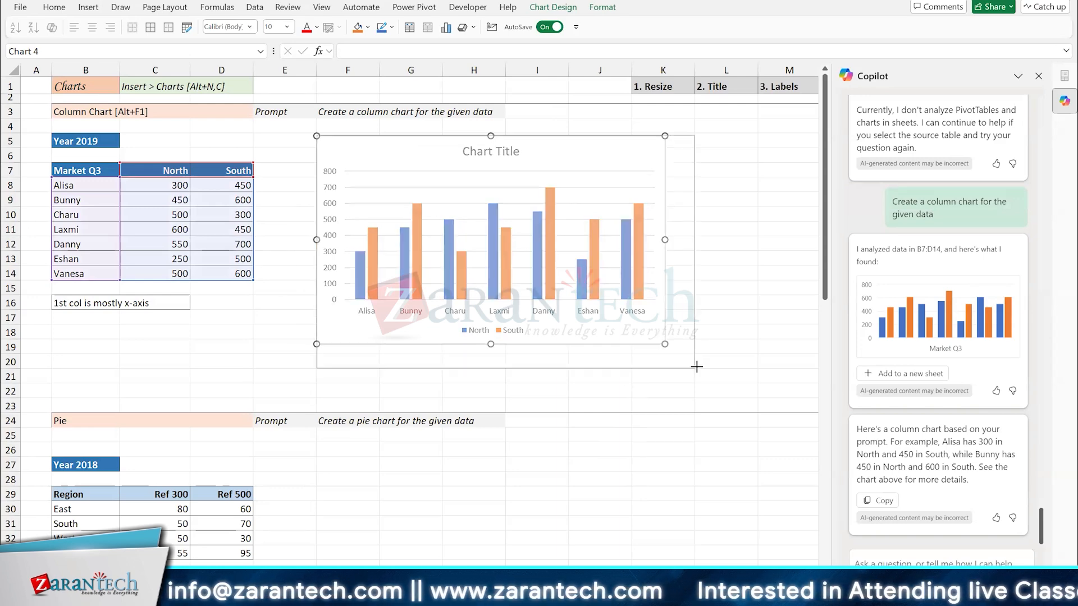
{"action": "left_click_drag", "start_coordinate": [697, 366], "coordinate": [697, 368]}
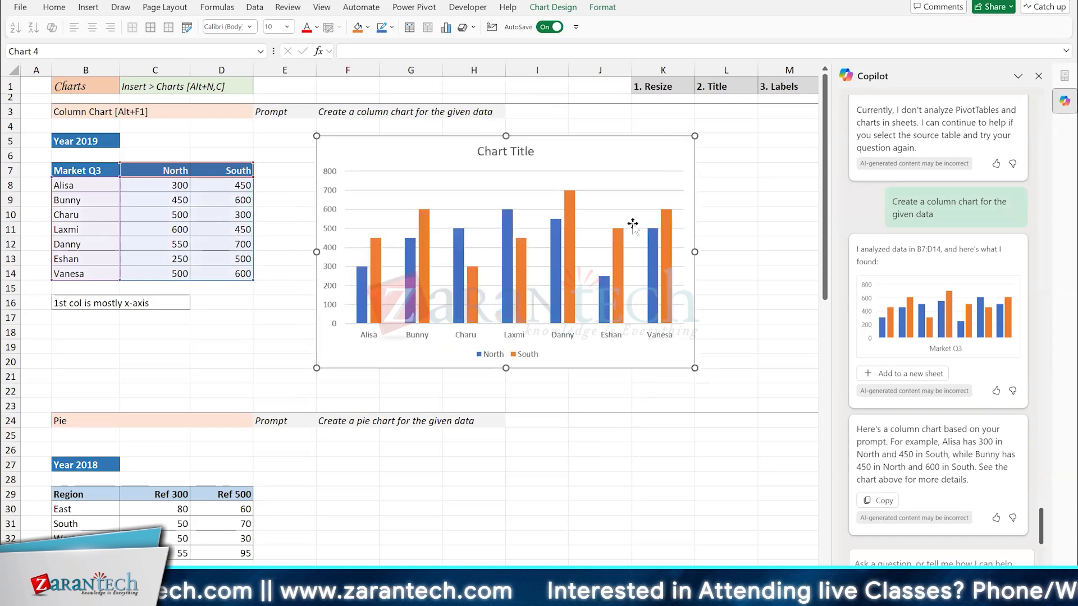
Step: Link the column chart's title to cell B5 and deselect the chart
{"action": "left_click", "coordinate": [522, 151]}
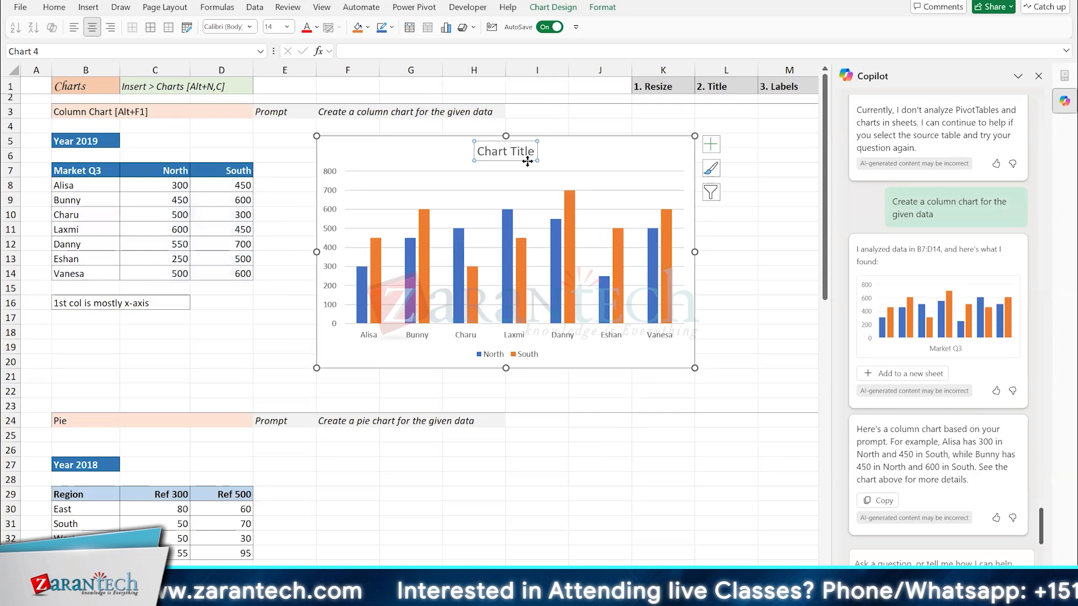
{"action": "type", "text": "="}
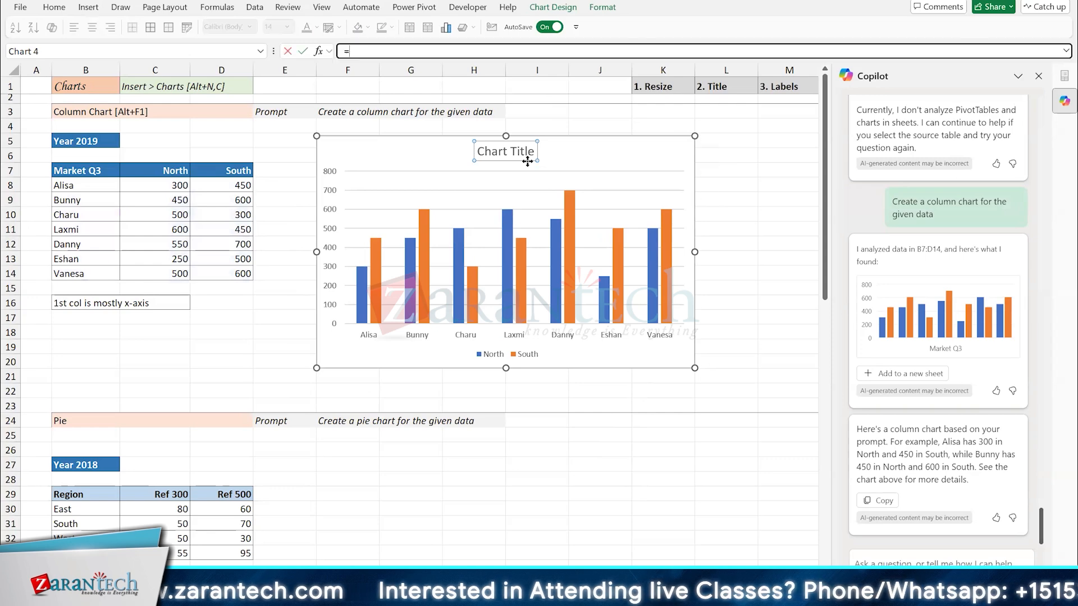
{"action": "left_click", "coordinate": [99, 145]}
{"action": "key", "text": "Return"}
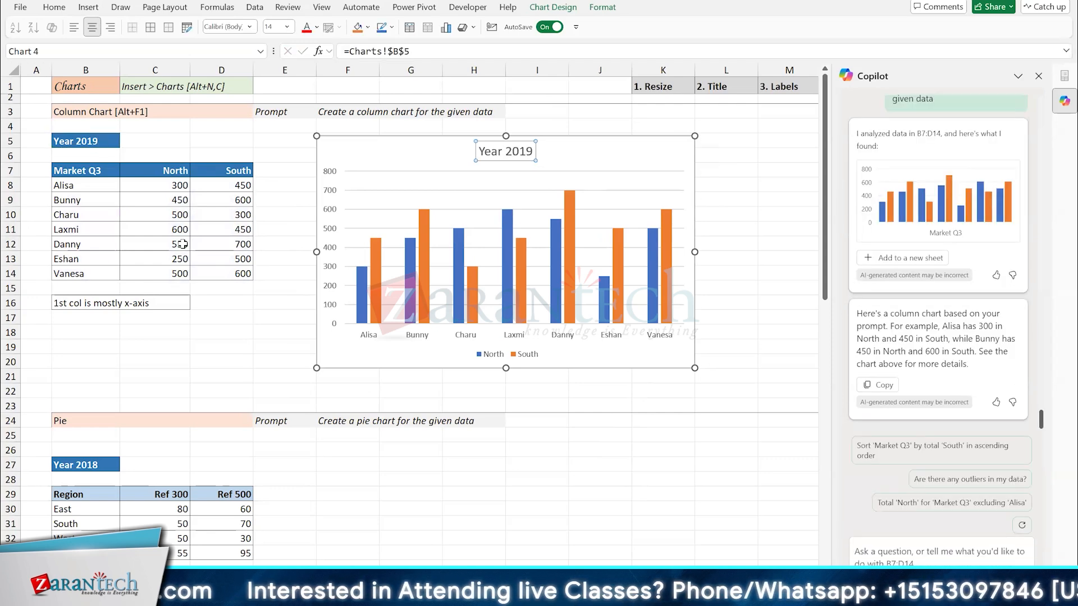
{"action": "left_click", "coordinate": [182, 244]}
{"action": "left_click", "coordinate": [215, 230]}
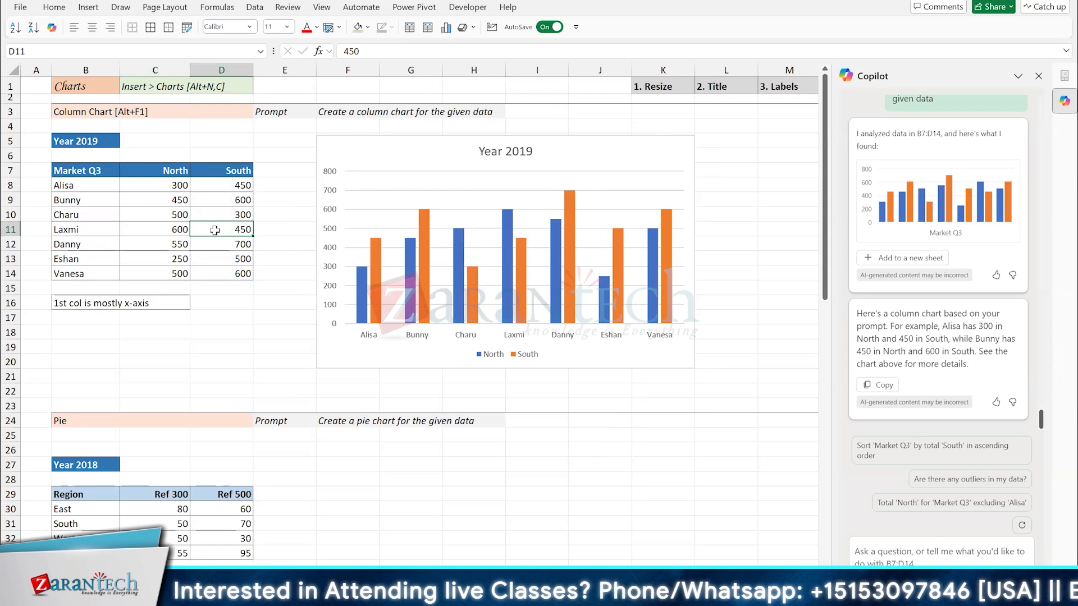
Step: Add data labels at the outside end of the columns in the Market Q3 chart
{"action": "left_click", "coordinate": [360, 154]}
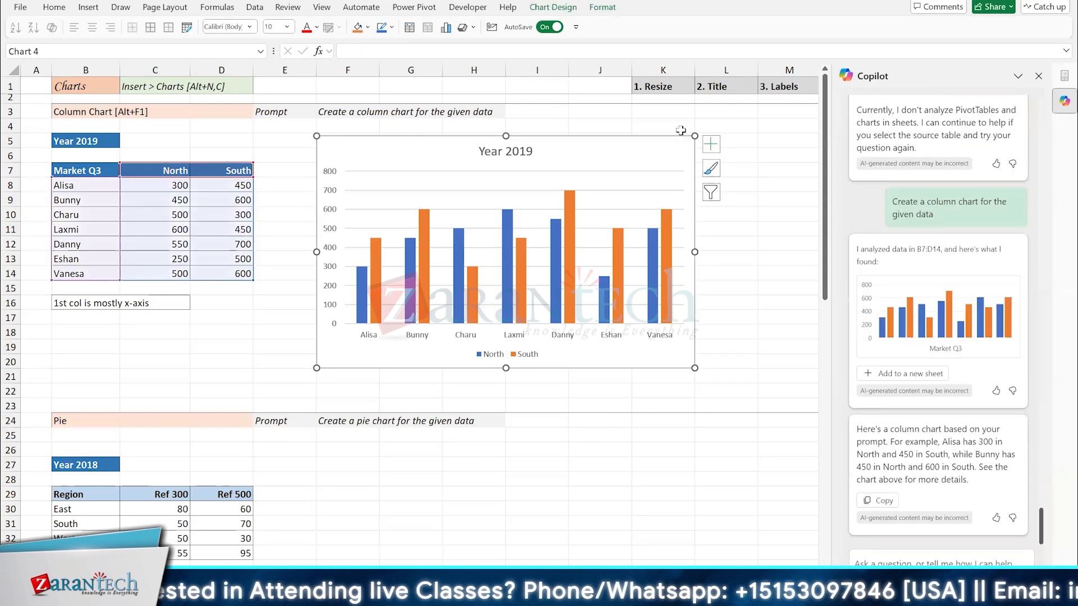
{"action": "left_click", "coordinate": [711, 145]}
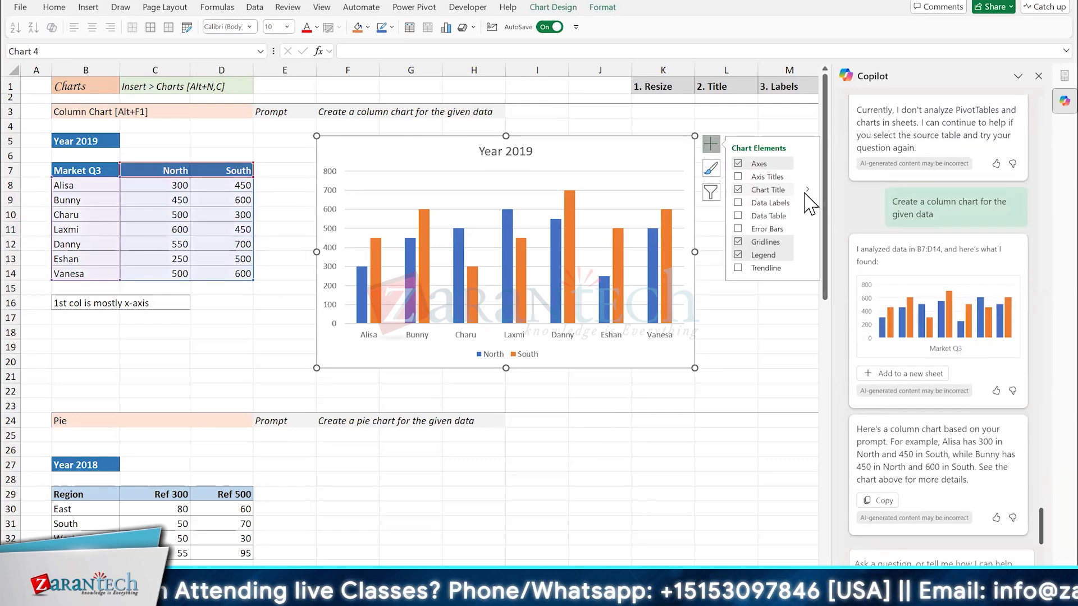
{"action": "left_click", "coordinate": [807, 202]}
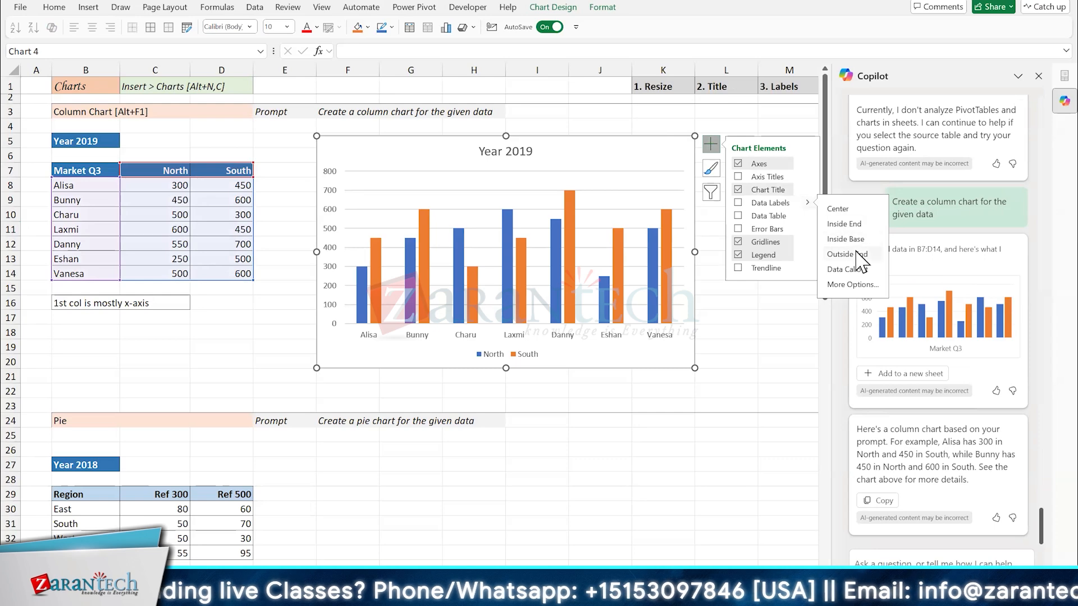
{"action": "left_click", "coordinate": [737, 202]}
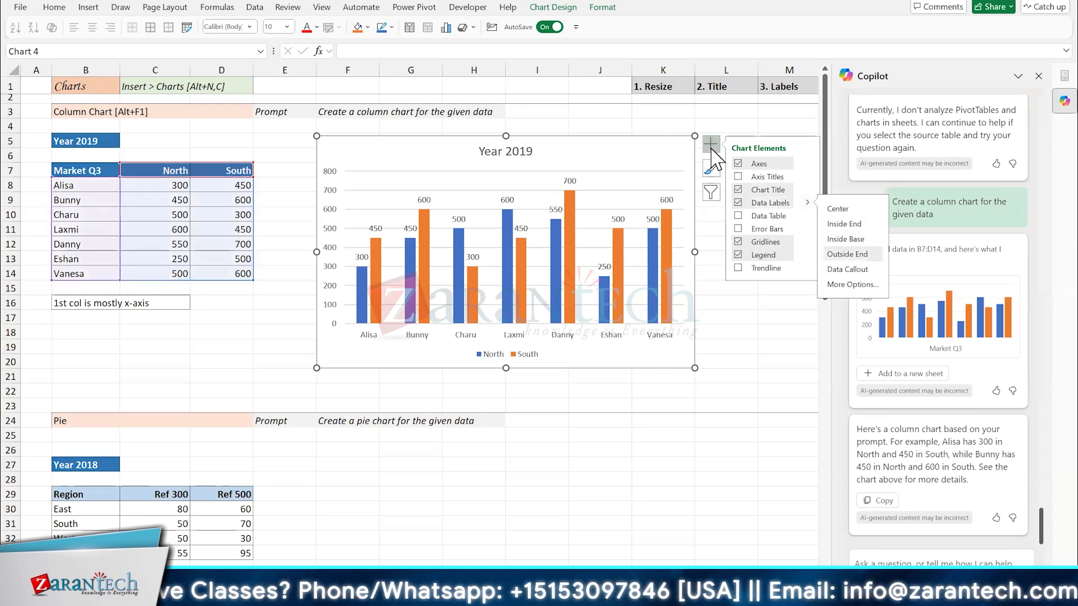
{"action": "left_click", "coordinate": [711, 144]}
{"action": "left_click", "coordinate": [235, 215]}
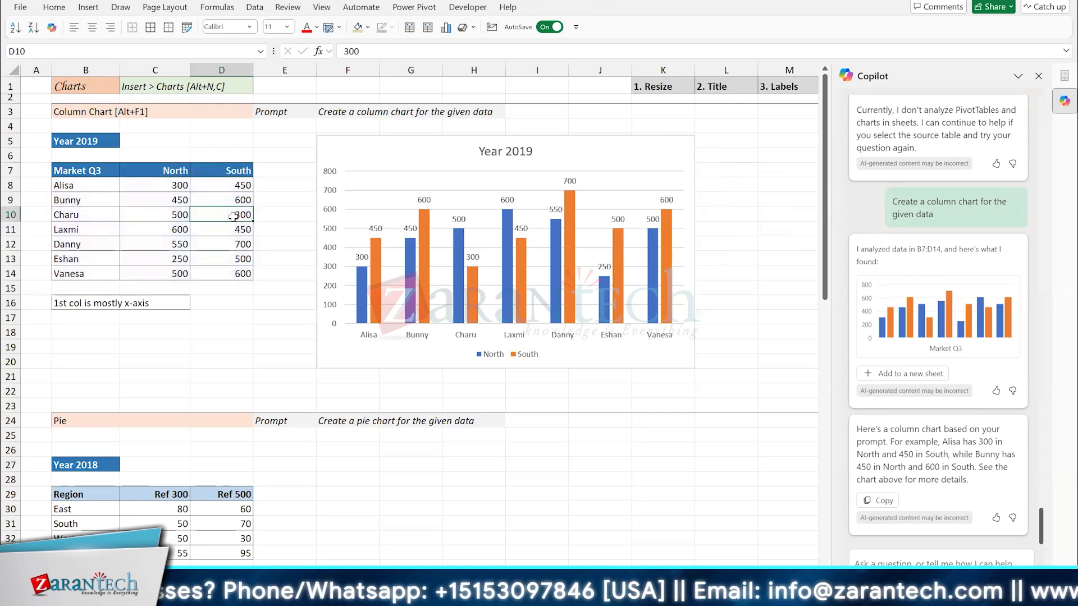
Step: Ask Copilot to "Create a pie chart for the given data" using the Region table under Year 2018
{"action": "scroll", "coordinate": [232, 488], "scroll_direction": "down", "scroll_amount": 3}
{"action": "scroll", "coordinate": [231, 488], "scroll_direction": "down", "scroll_amount": 2}
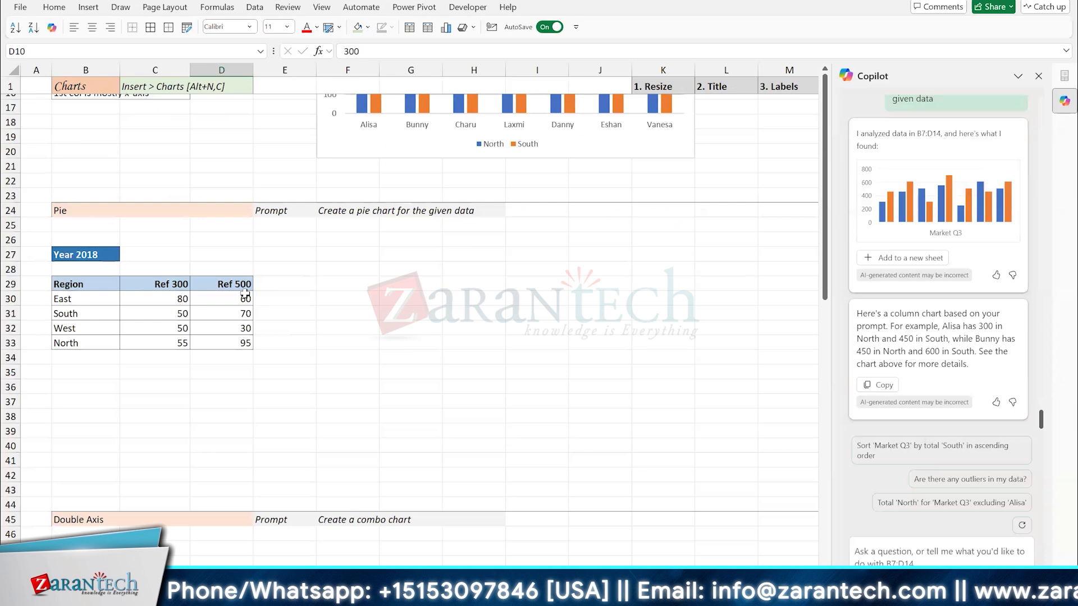
{"action": "left_click", "coordinate": [217, 311]}
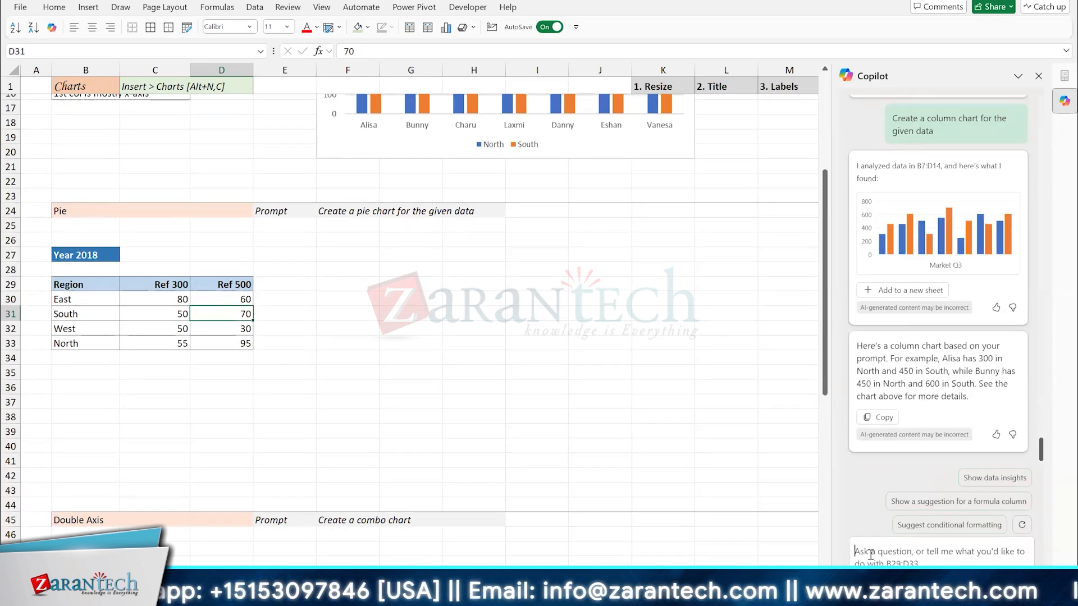
{"action": "left_click", "coordinate": [998, 585]}
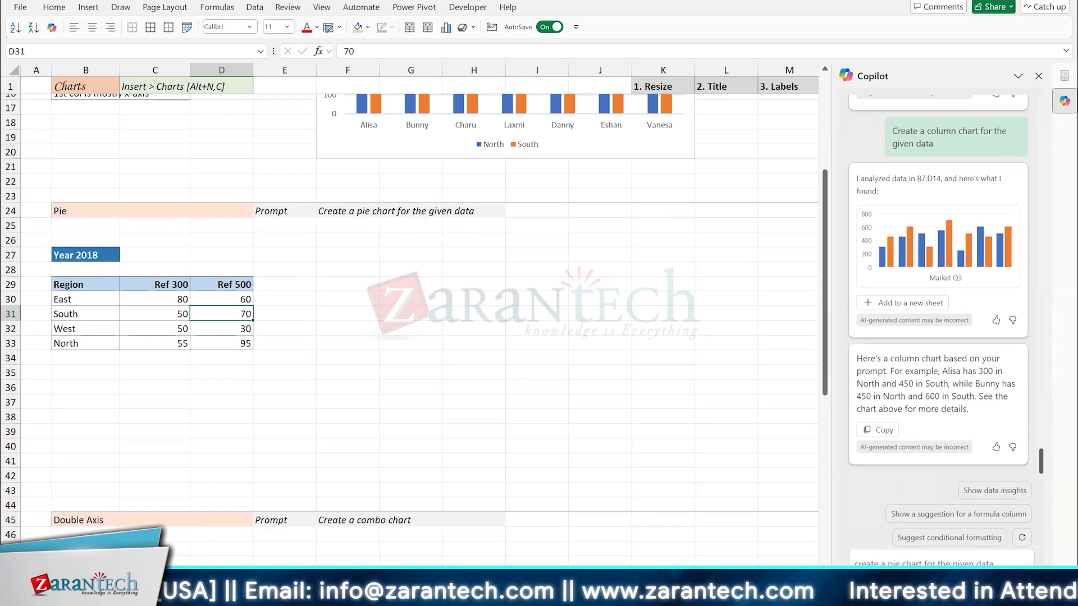
{"action": "key", "text": "Return"}
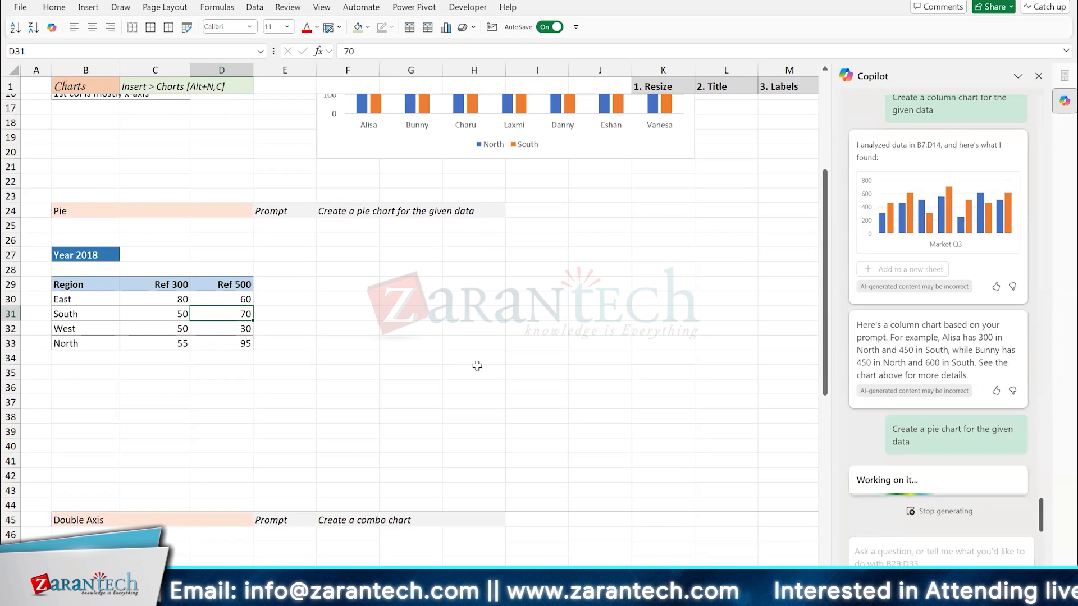
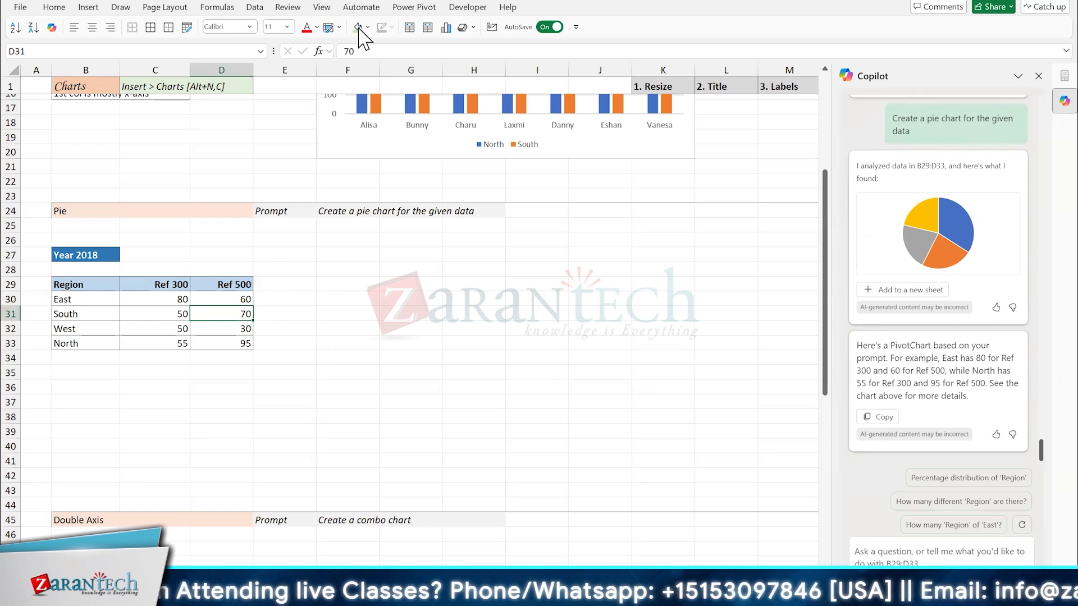
Step: Insert a 2-D pie chart for the Region table and place it beside the table, starting at column F
{"action": "left_click", "coordinate": [453, 29]}
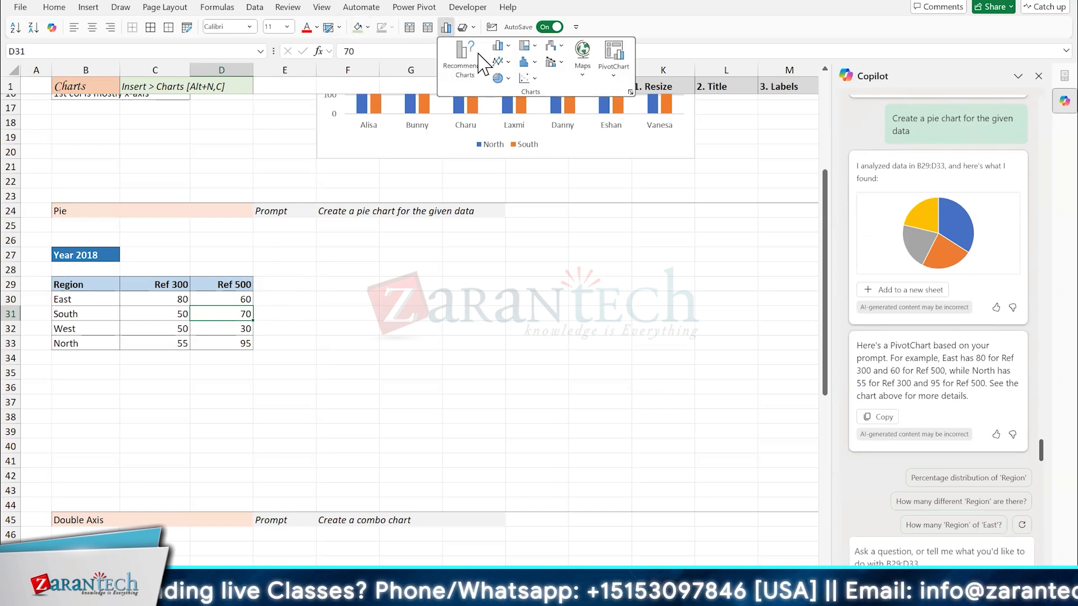
{"action": "left_click", "coordinate": [501, 77]}
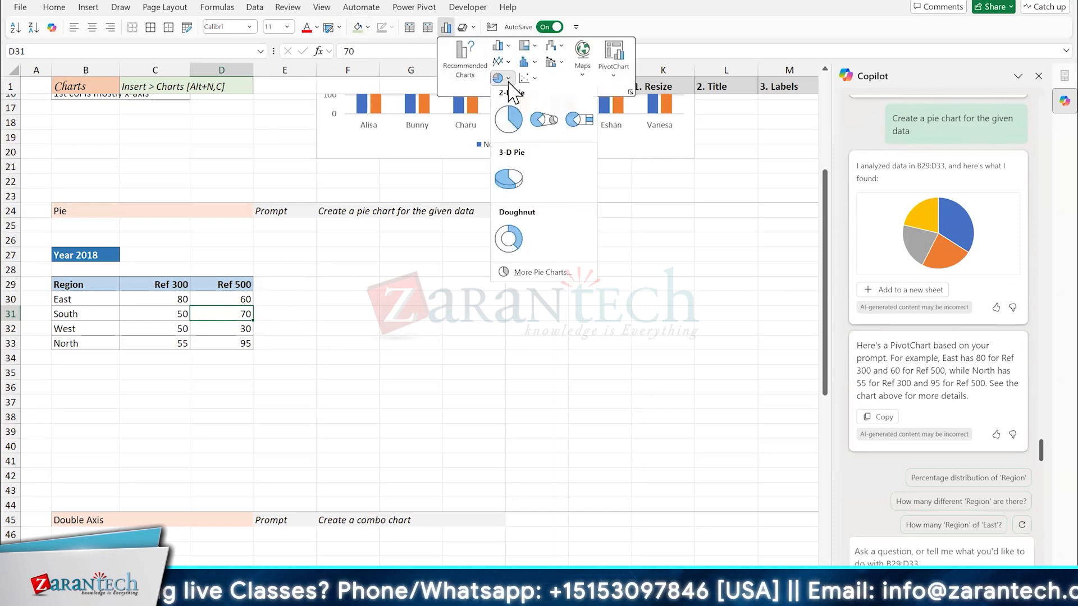
{"action": "left_click", "coordinate": [511, 122]}
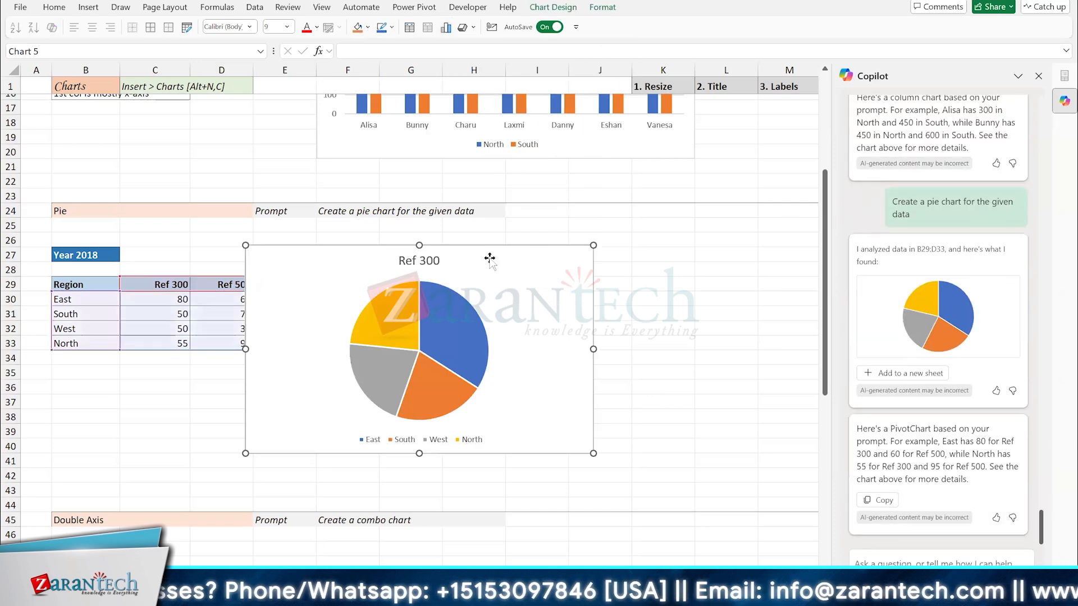
{"action": "left_click_drag", "start_coordinate": [489, 255], "coordinate": [561, 263]}
Step: Compare how the column chart and the pie chart use the number columns of their source tables as data series
{"action": "scroll", "coordinate": [561, 262], "scroll_direction": "up", "scroll_amount": 3}
{"action": "scroll", "coordinate": [561, 262], "scroll_direction": "up", "scroll_amount": 1}
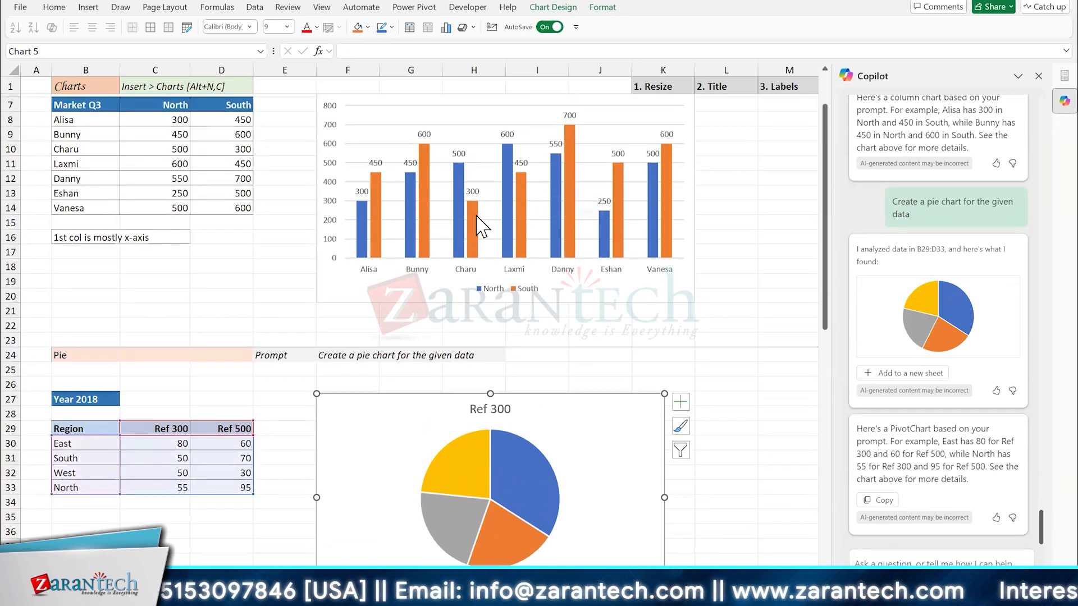
{"action": "mouse_move", "coordinate": [476, 216]}
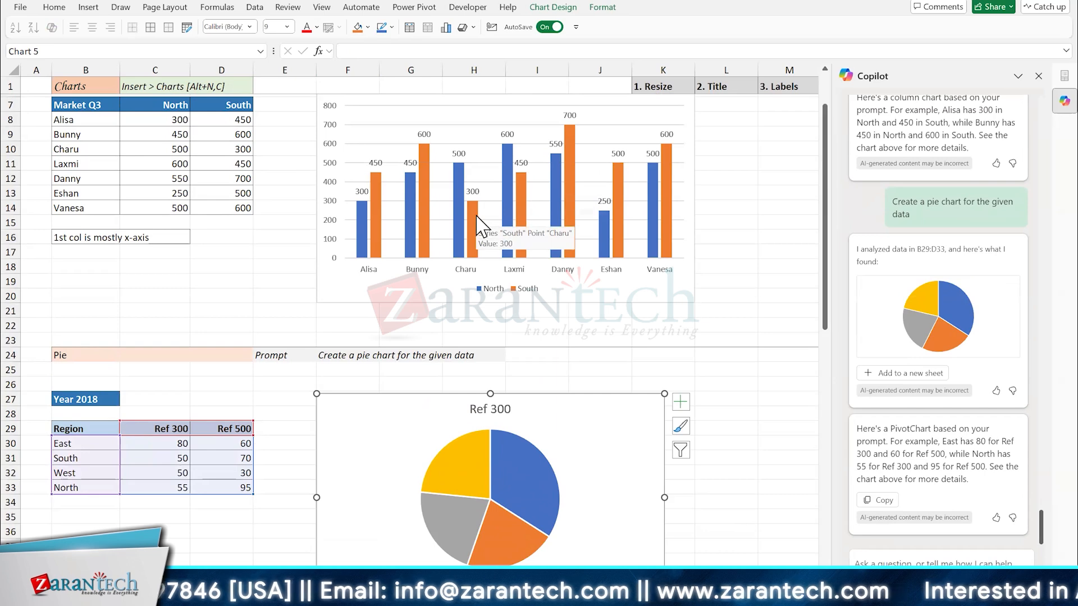
{"action": "mouse_move", "coordinate": [477, 468]}
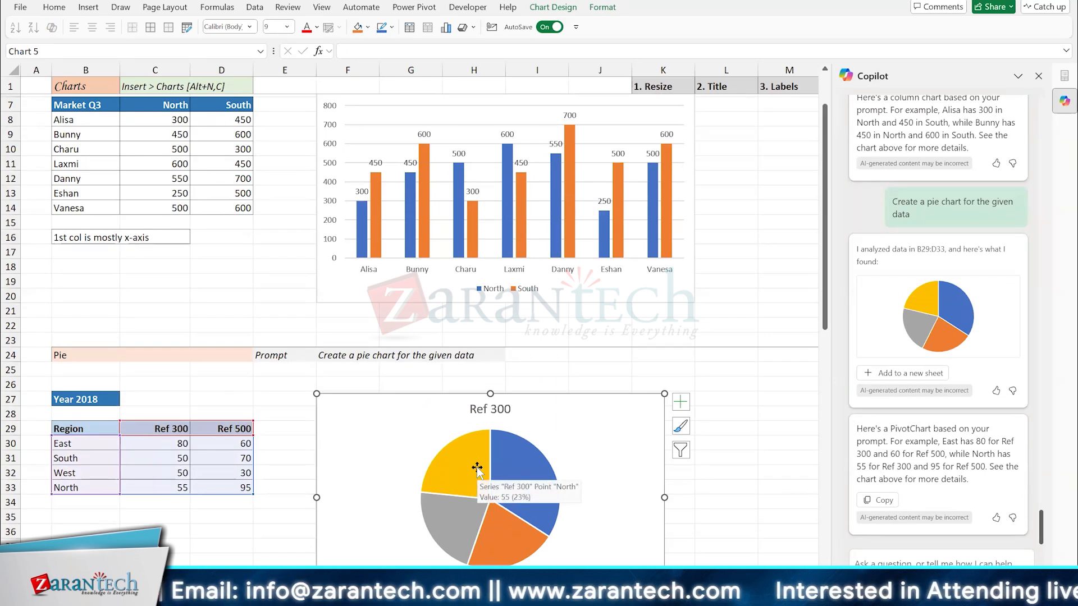
{"action": "mouse_move", "coordinate": [518, 466]}
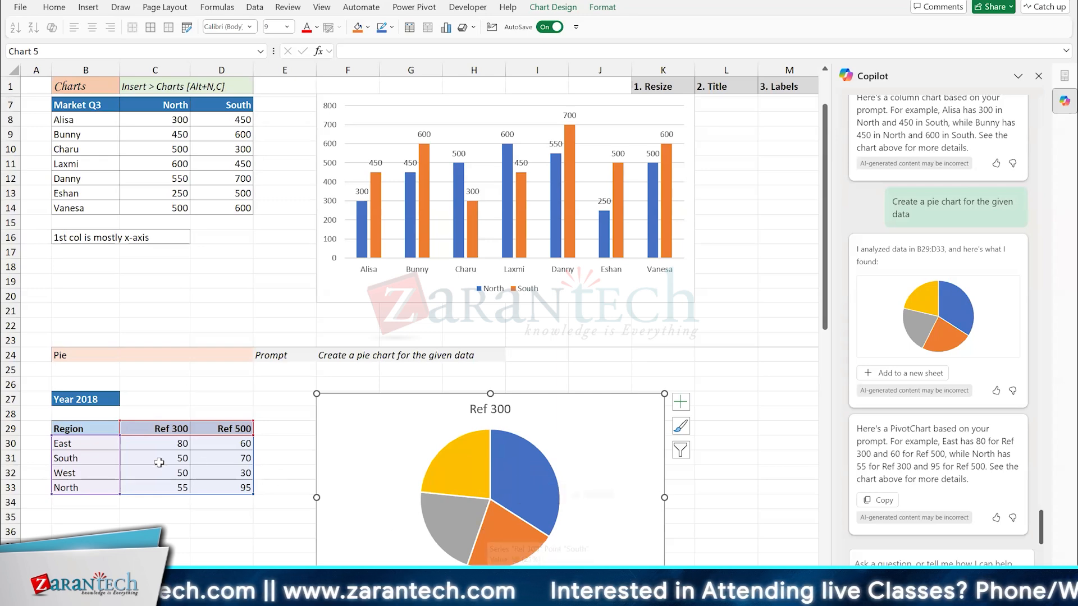
{"action": "left_click_drag", "start_coordinate": [157, 460], "coordinate": [163, 535]}
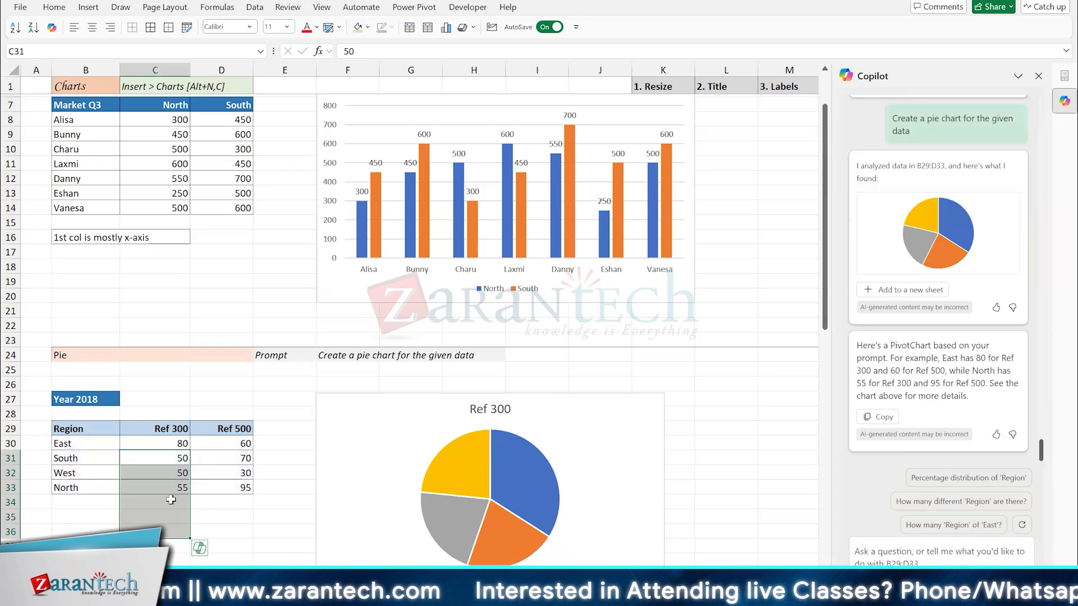
{"action": "left_click_drag", "start_coordinate": [159, 159], "coordinate": [154, 251]}
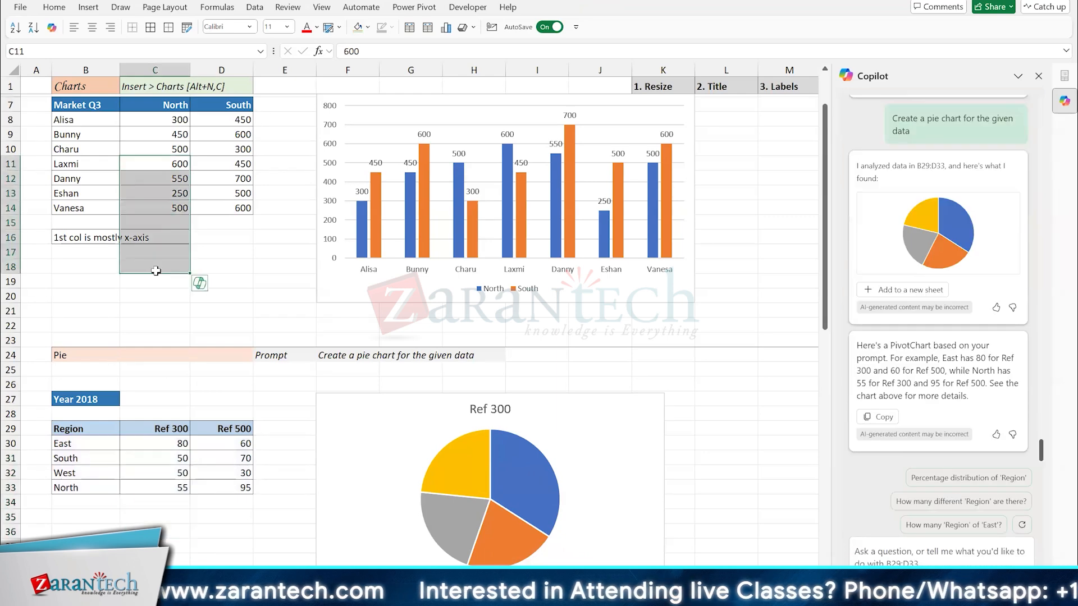
{"action": "left_click_drag", "start_coordinate": [222, 149], "coordinate": [225, 254]}
{"action": "left_click", "coordinate": [203, 130]}
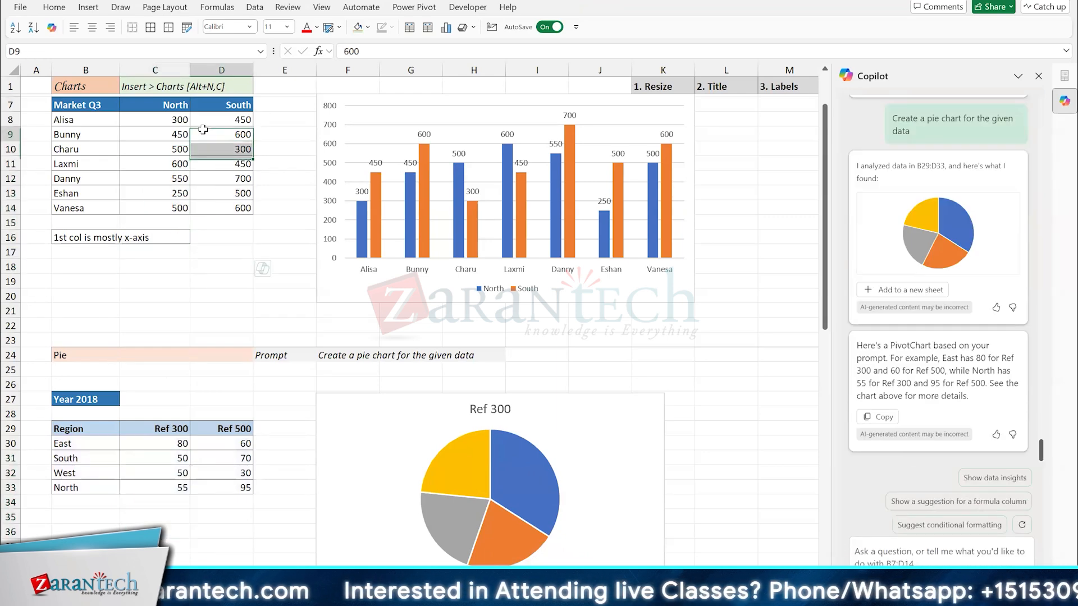
Step: Note "50 series" in cell B18 under the Market Q3 table and "single series" in cell B35 under the Region table
{"action": "left_click", "coordinate": [87, 267]}
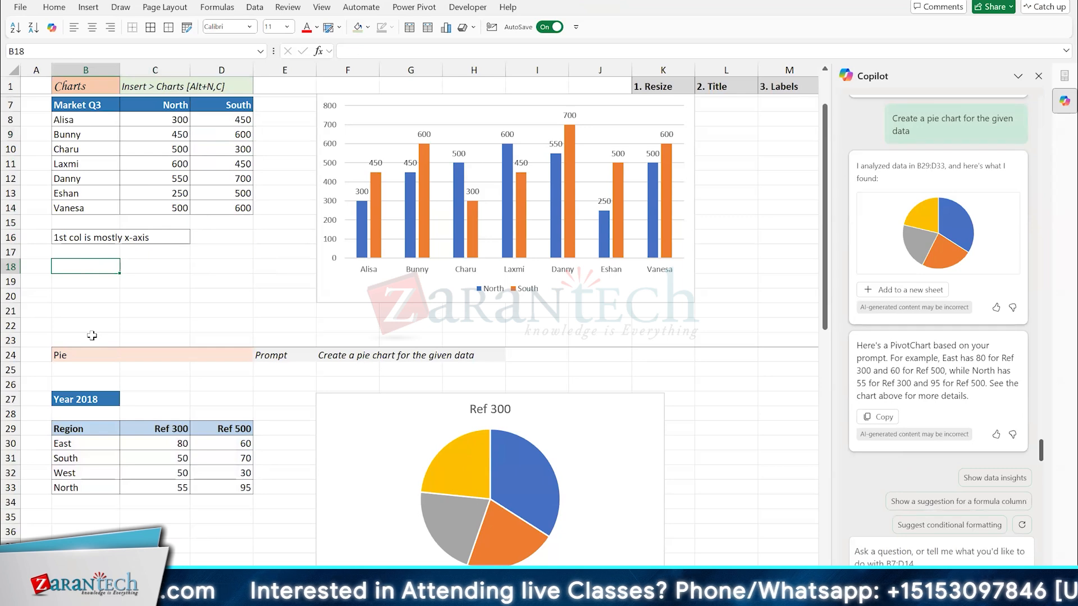
{"action": "type", "text": "50 series"}
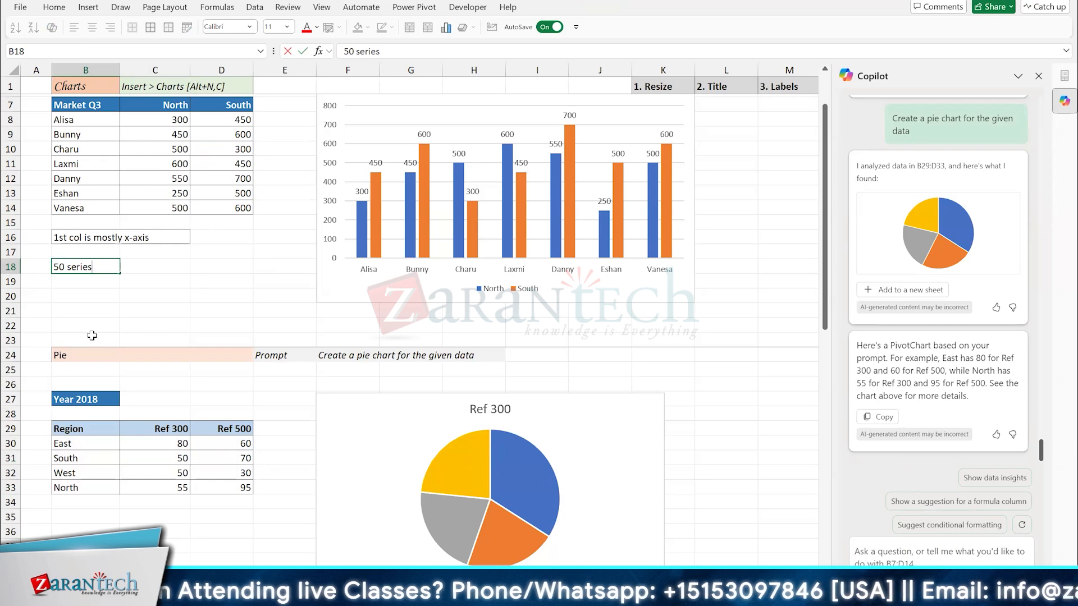
{"action": "key", "text": "Return"}
{"action": "left_click", "coordinate": [86, 520]}
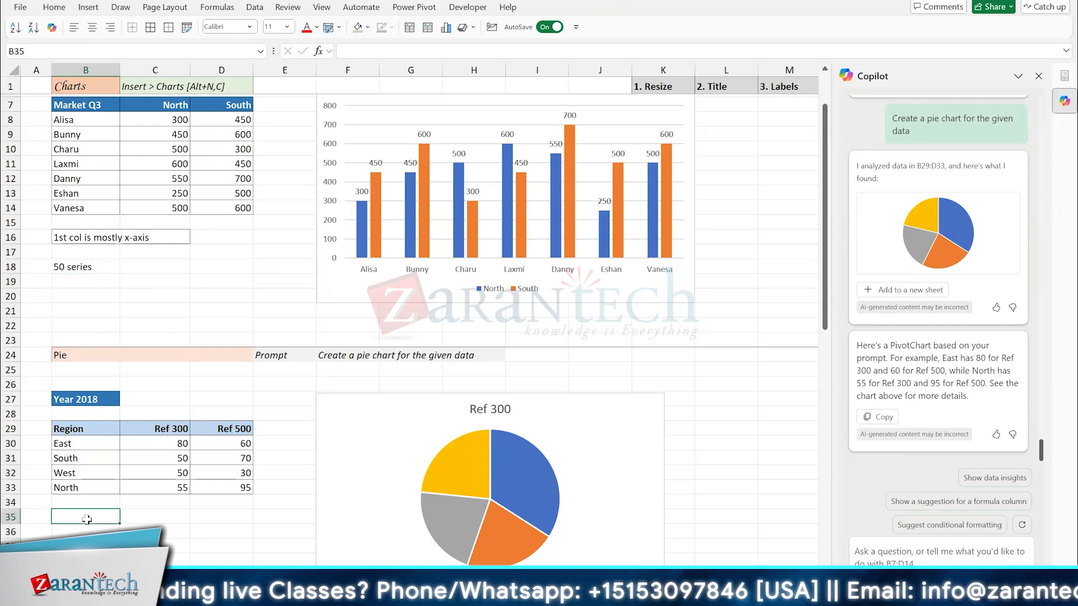
{"action": "type", "text": "single series"}
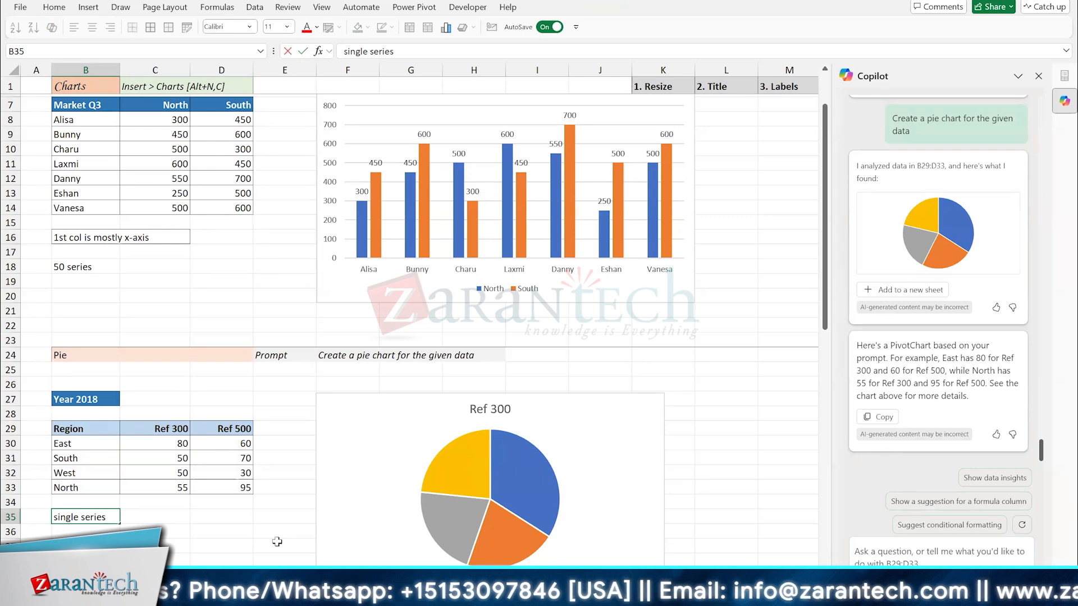
{"action": "key", "text": "Return"}
{"action": "left_click", "coordinate": [226, 472]}
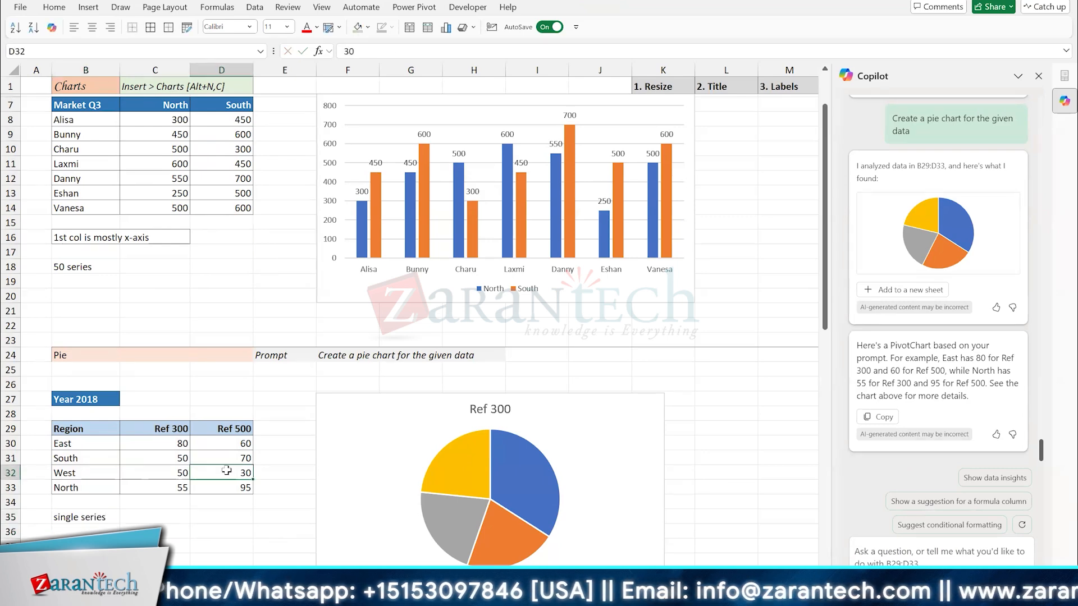
Step: Filter the Region pie chart so that it plots the Ref 500 series
{"action": "left_click", "coordinate": [378, 416]}
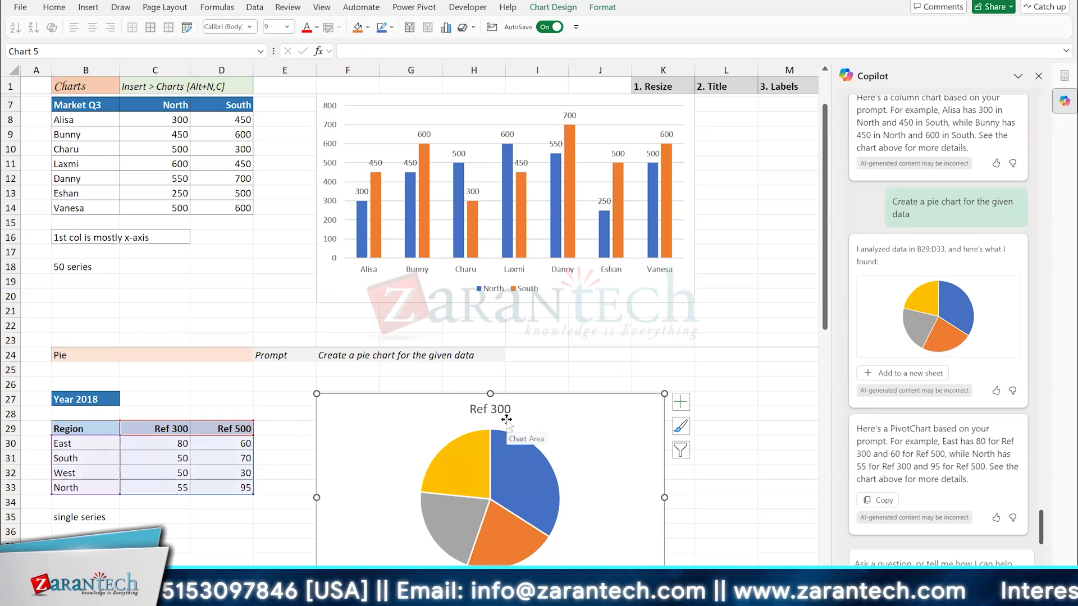
{"action": "scroll", "coordinate": [507, 420], "scroll_direction": "down", "scroll_amount": 3}
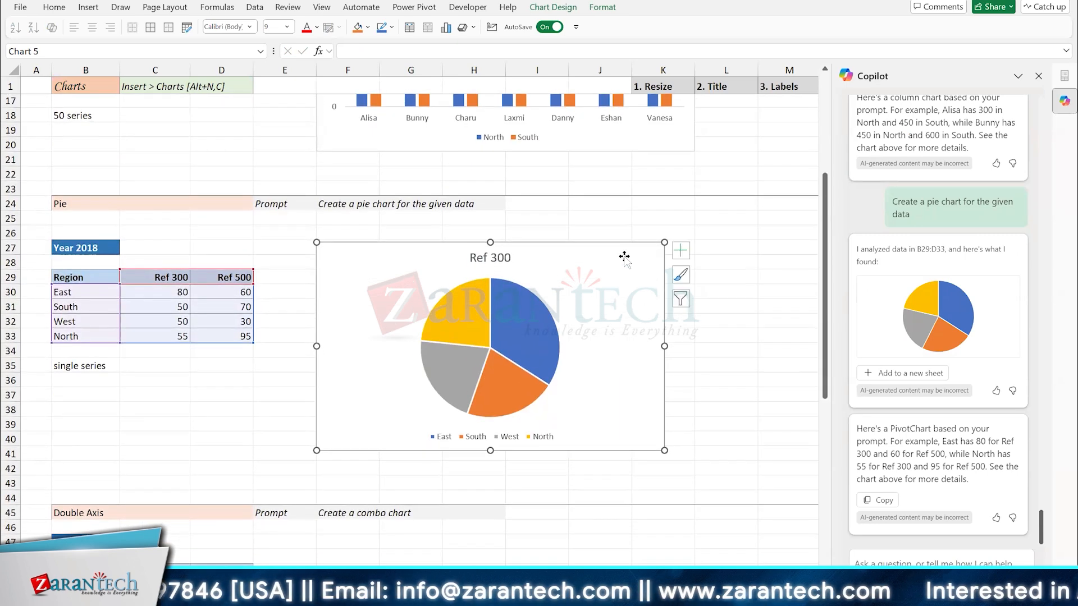
{"action": "left_click", "coordinate": [680, 299]}
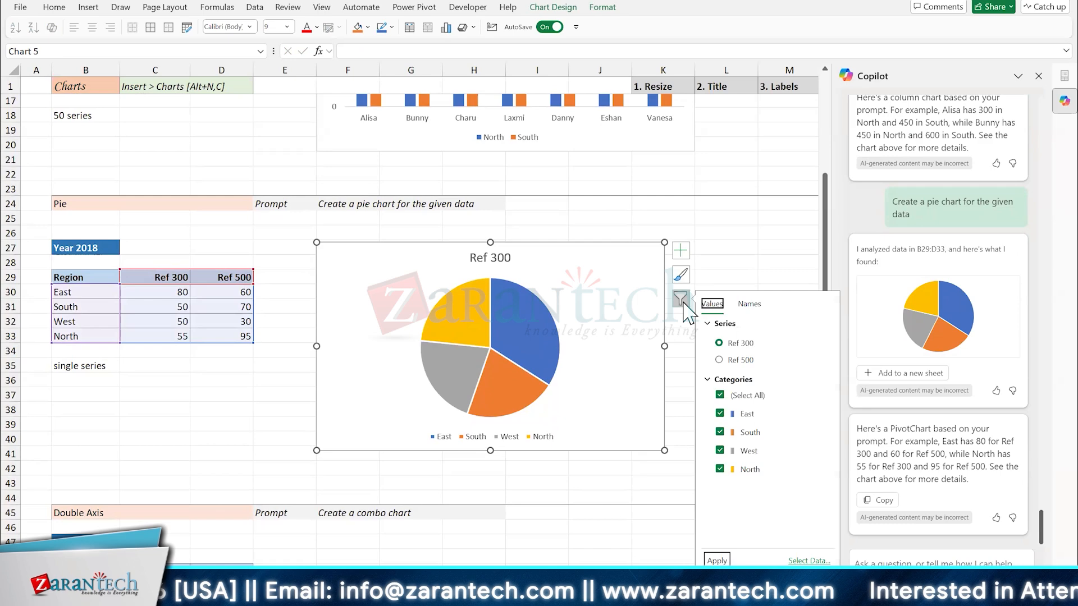
{"action": "left_click", "coordinate": [720, 360]}
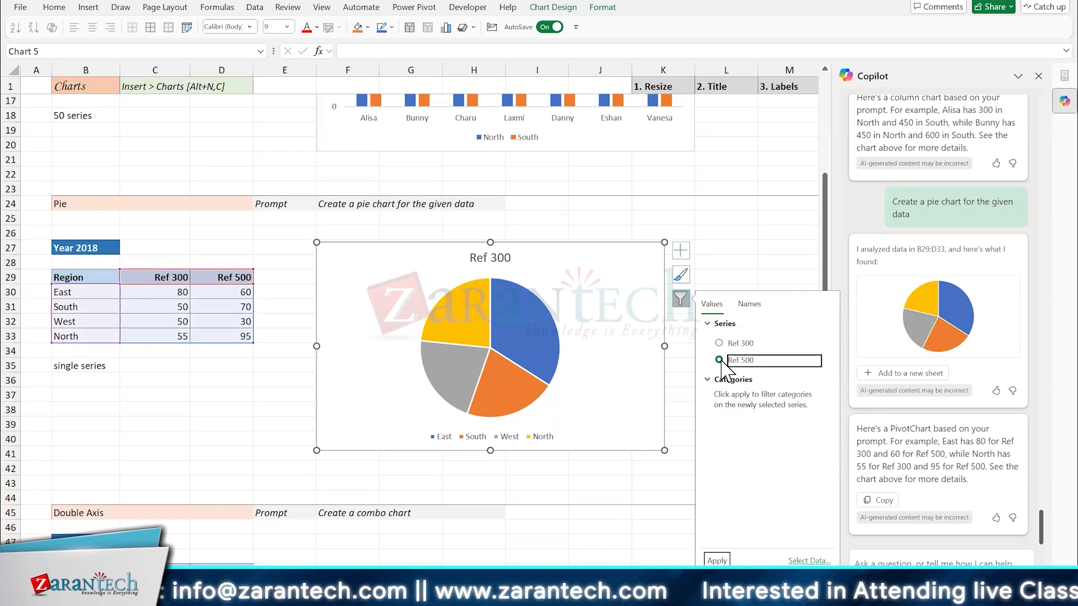
{"action": "left_click", "coordinate": [717, 561]}
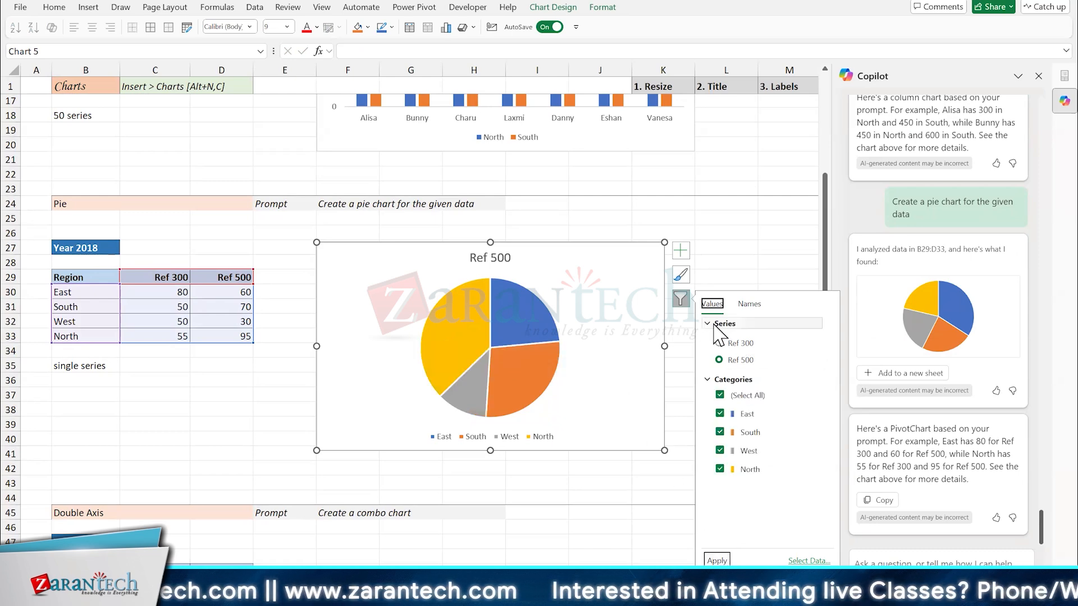
{"action": "left_click", "coordinate": [681, 299]}
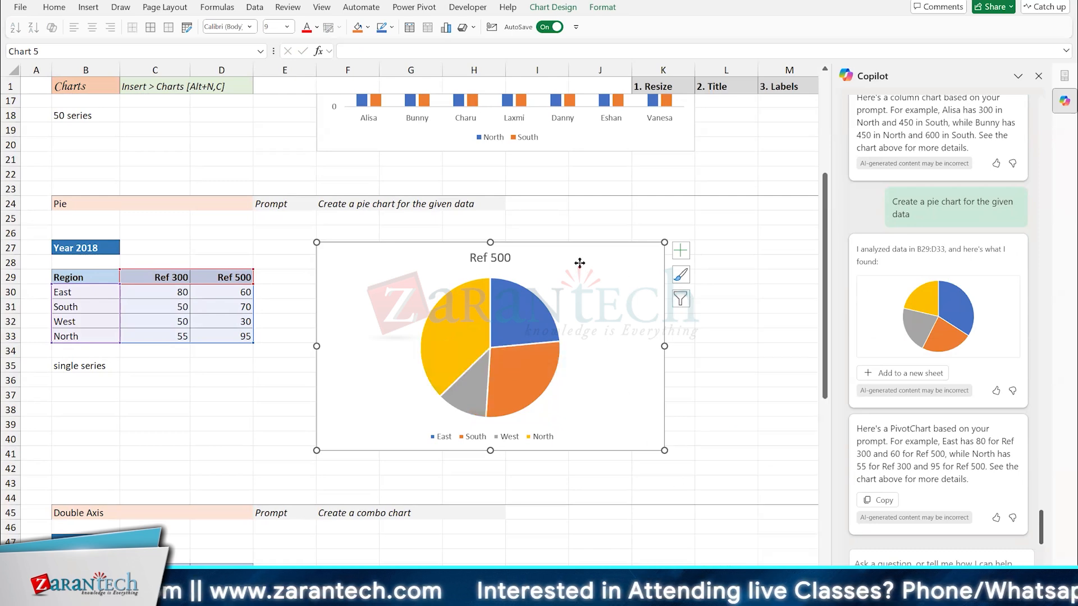
Step: Add data labels at the outside end of the Ref 500 pie slices and delete the chart's legend
{"action": "left_click", "coordinate": [681, 251]}
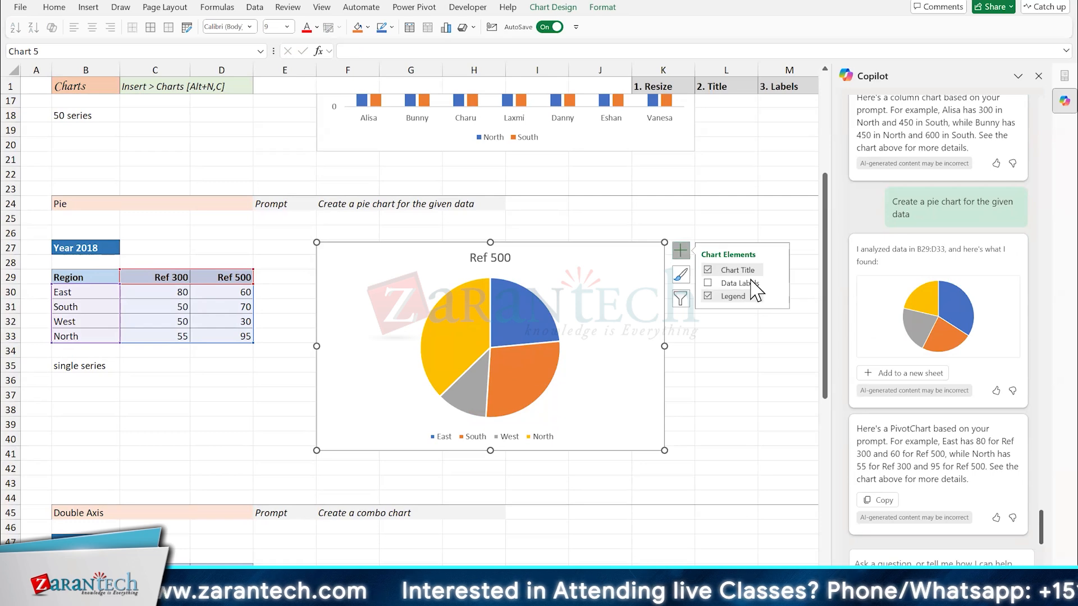
{"action": "left_click", "coordinate": [777, 283]}
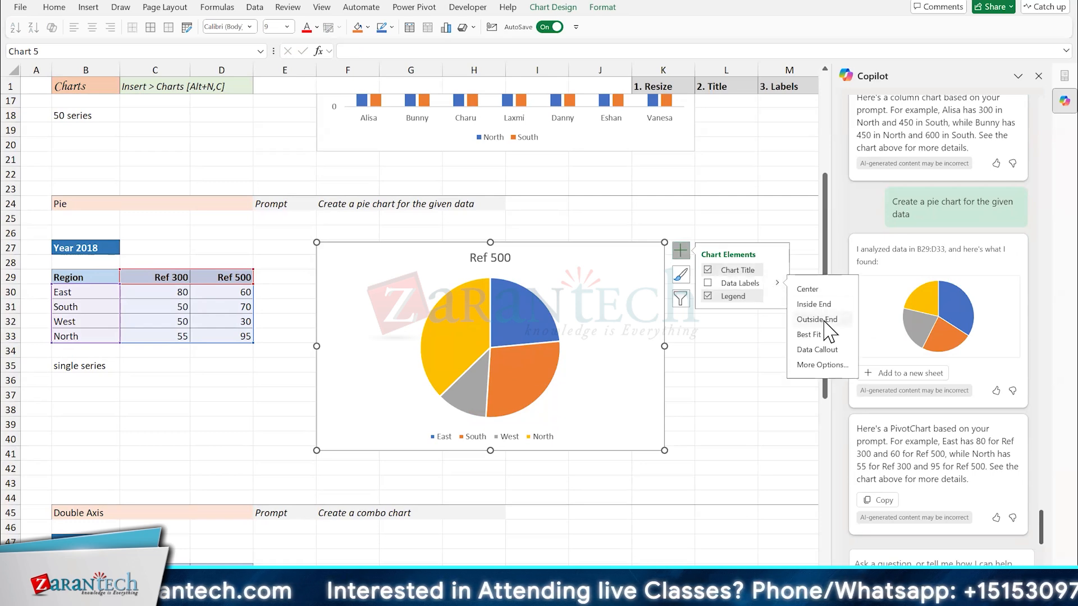
{"action": "left_click", "coordinate": [823, 320]}
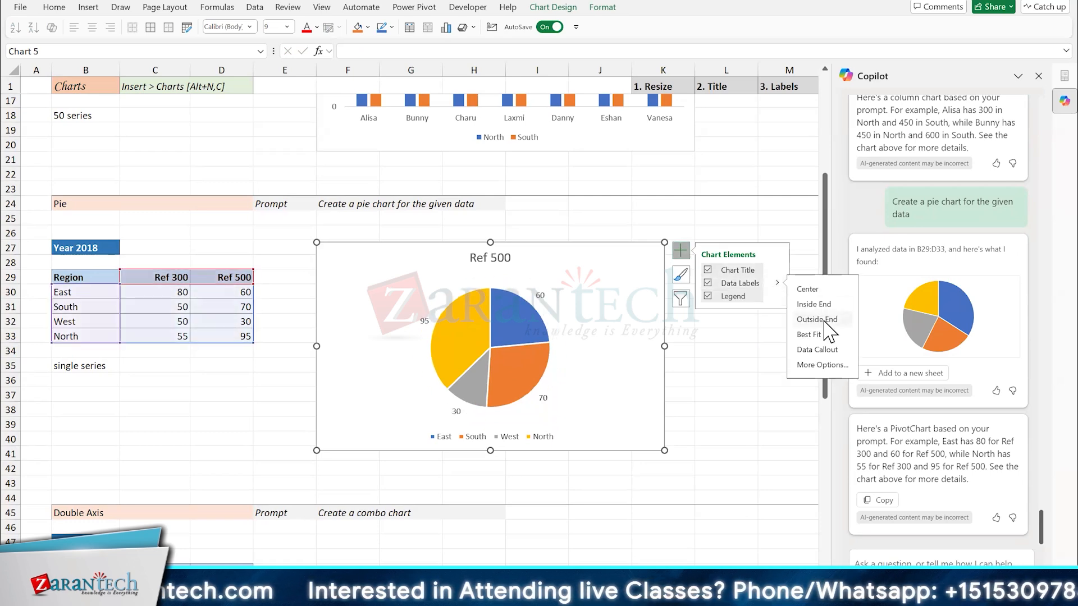
{"action": "left_click", "coordinate": [537, 441]}
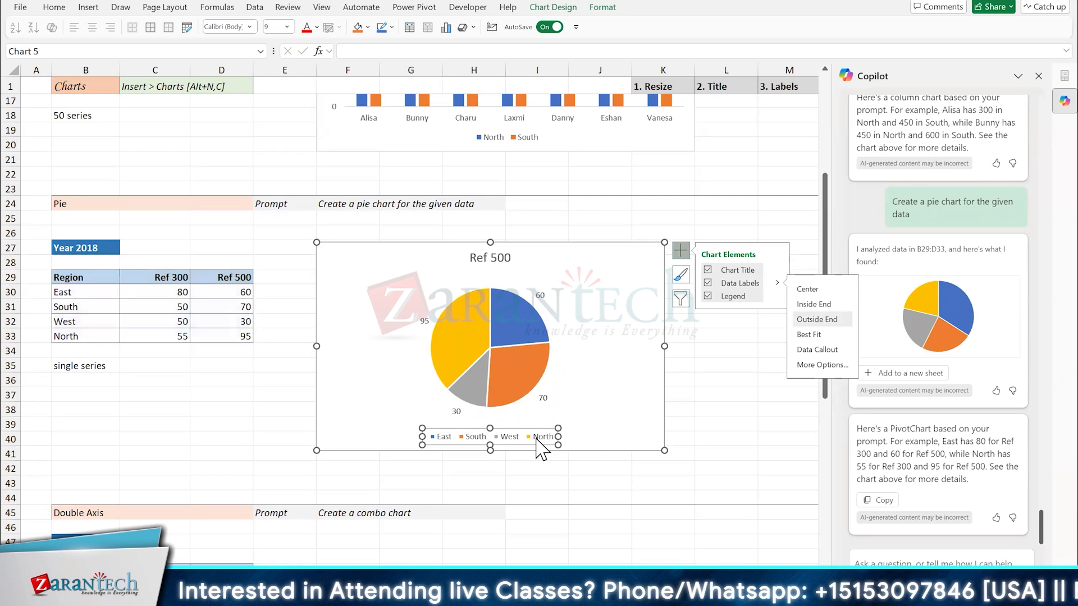
{"action": "key", "text": "Delete"}
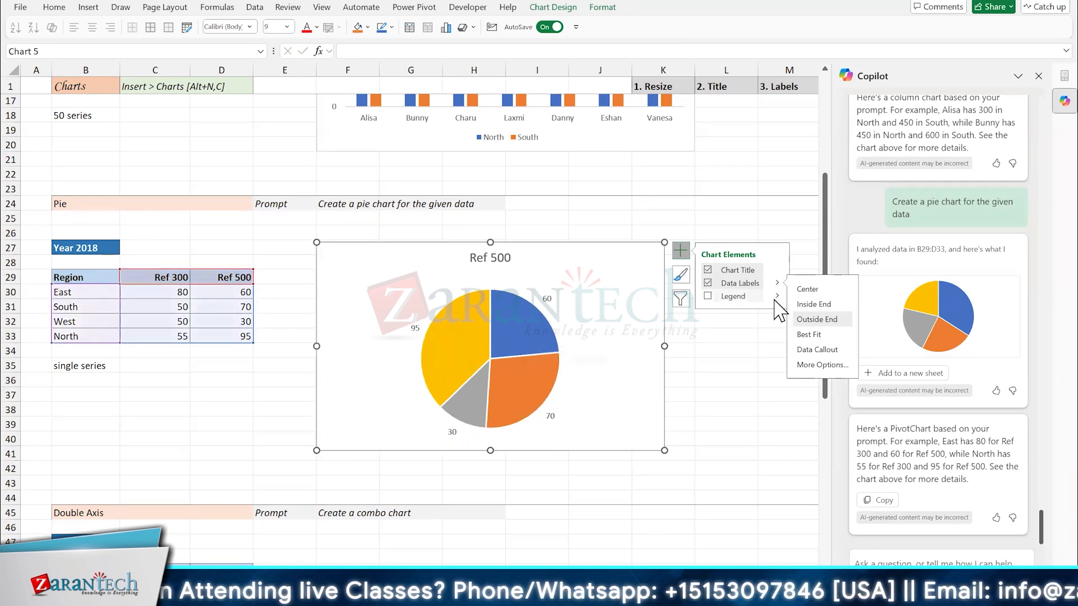
Step: Include the category name alongside the value in the Ref 500 pie chart's data labels
{"action": "left_click", "coordinate": [821, 365]}
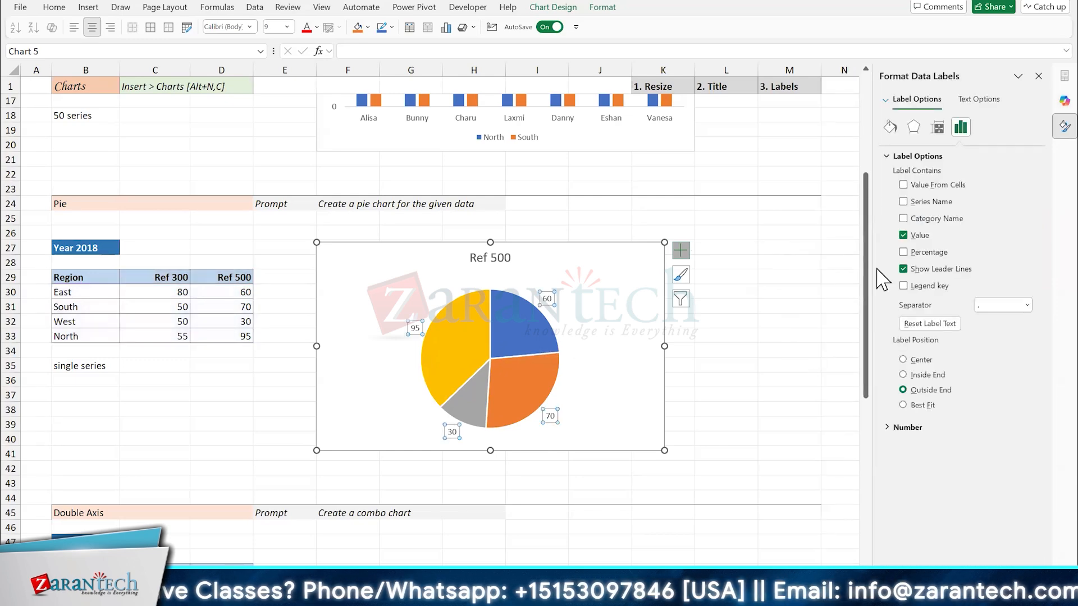
{"action": "left_click", "coordinate": [905, 219]}
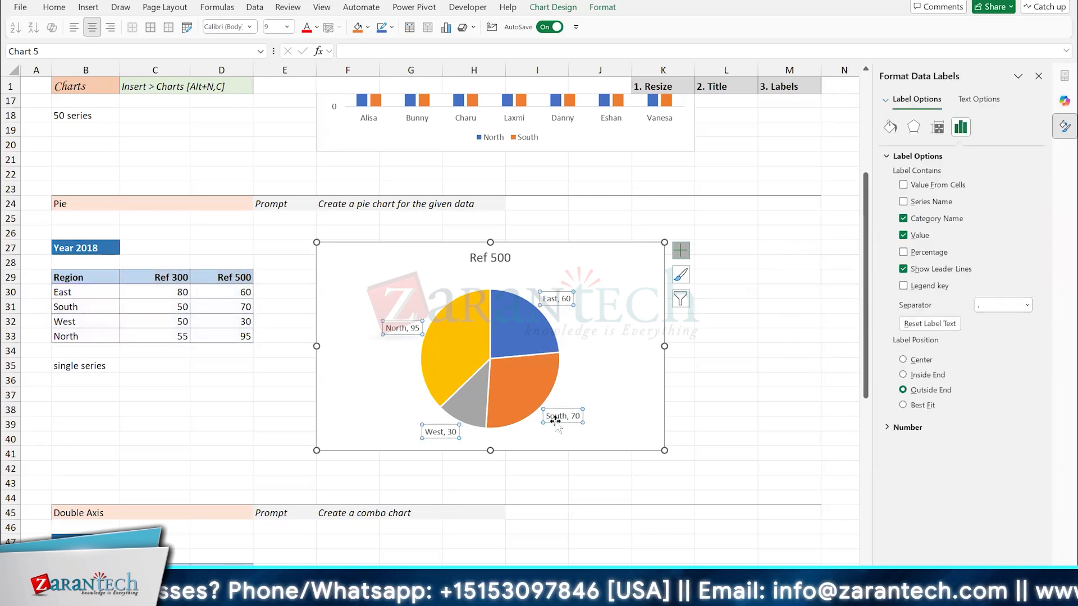
{"action": "left_click", "coordinate": [1038, 77]}
{"action": "left_click", "coordinate": [208, 322]}
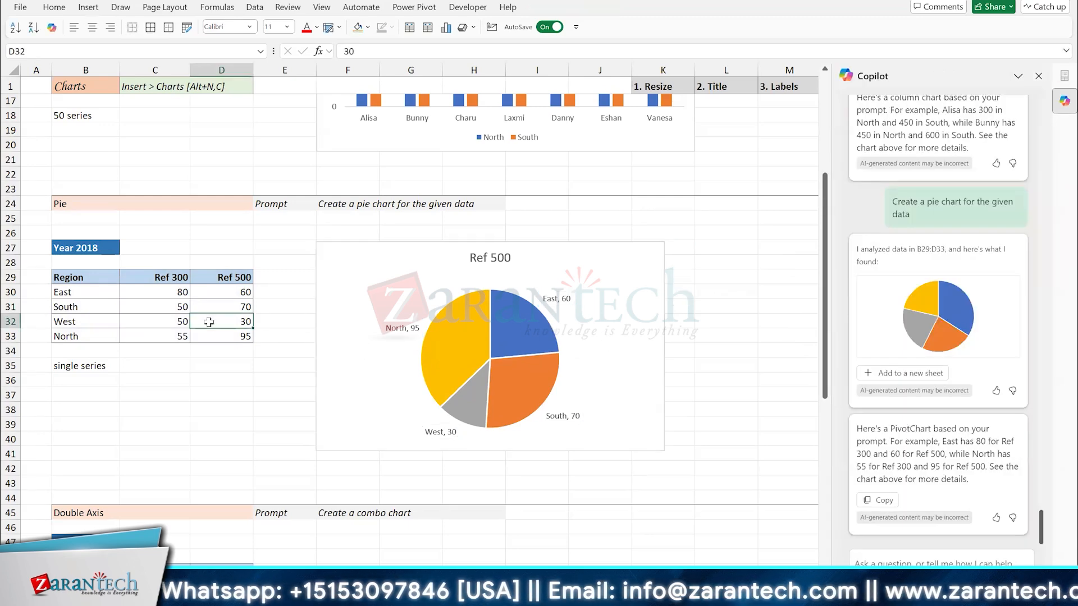
Step: Edit the pie chart's data source so that Ref 300 is included and Ref 500 is excluded
{"action": "left_click", "coordinate": [341, 267]}
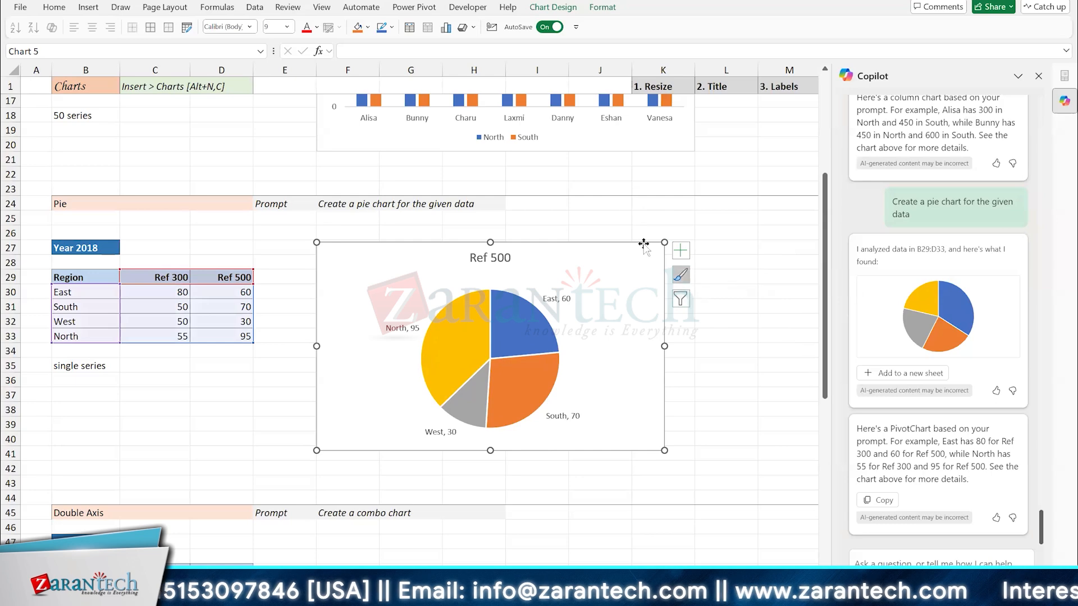
{"action": "right_click", "coordinate": [395, 258]}
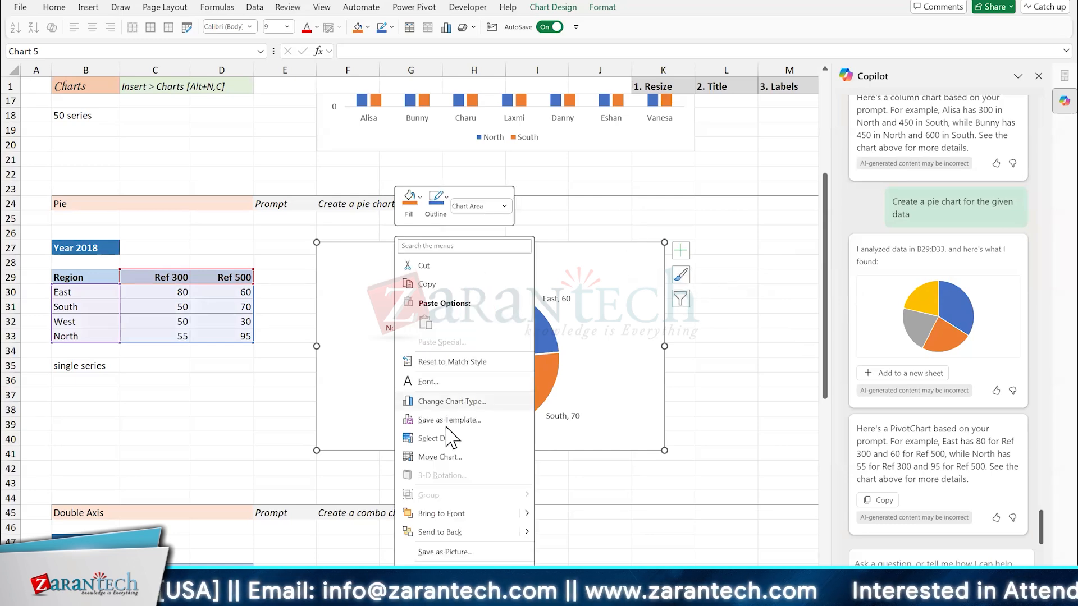
{"action": "left_click", "coordinate": [440, 438]}
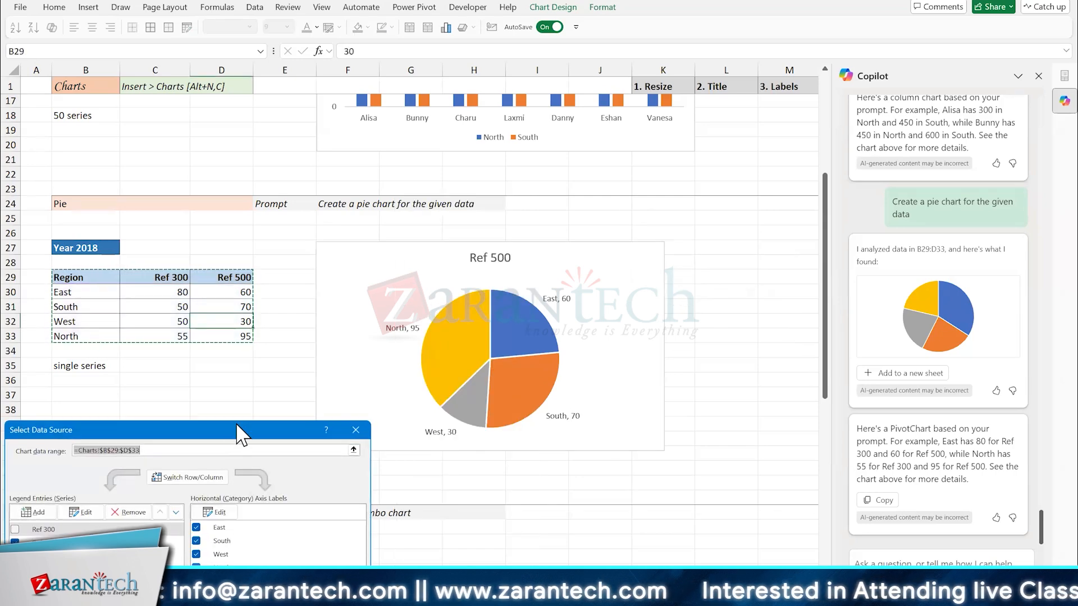
{"action": "left_click", "coordinate": [143, 269]}
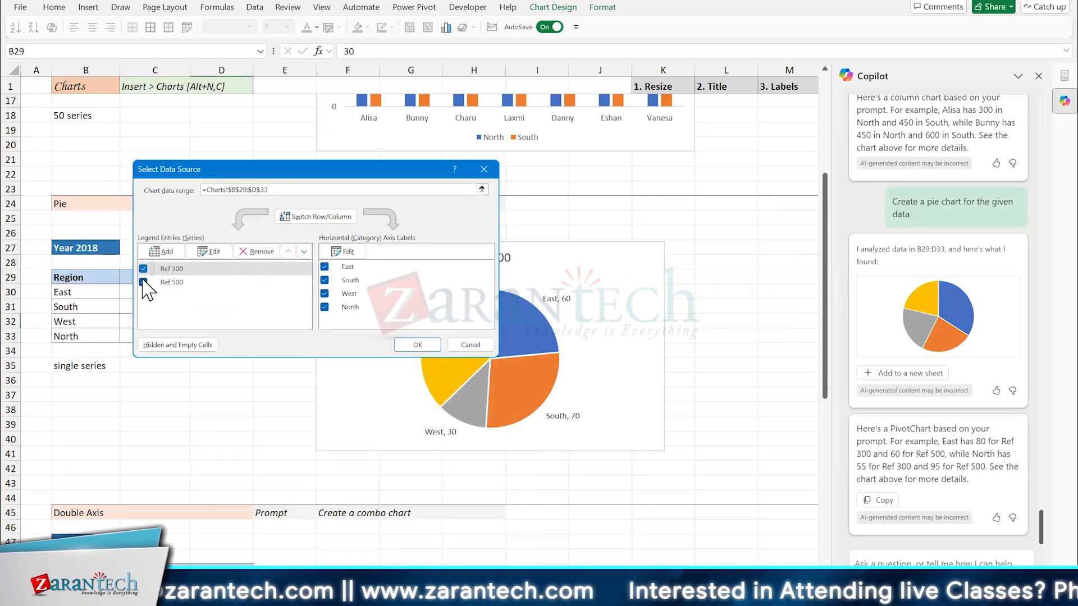
{"action": "left_click", "coordinate": [144, 282]}
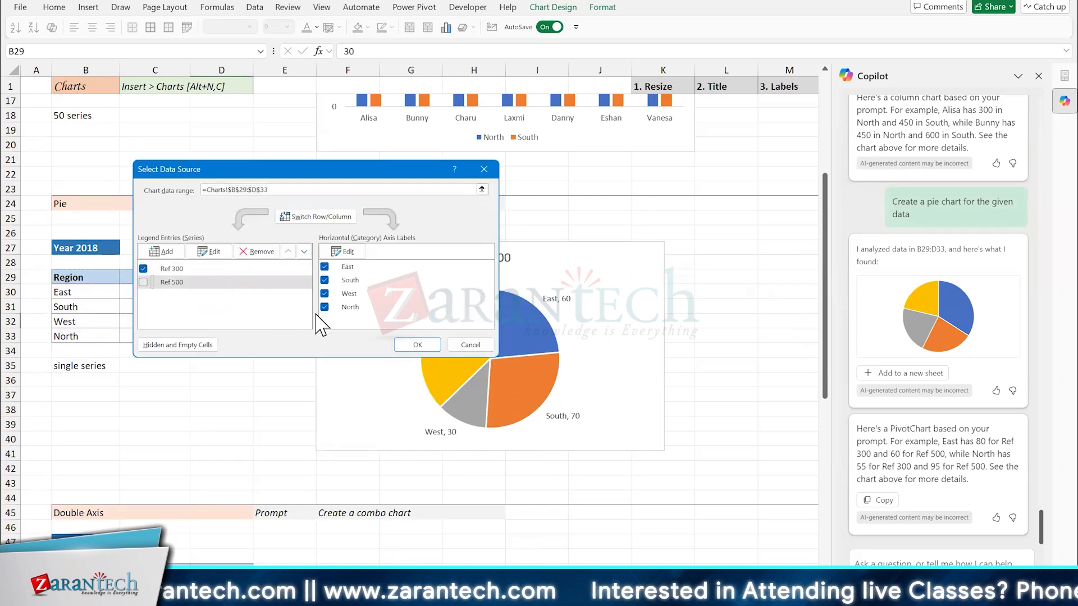
{"action": "left_click", "coordinate": [416, 343]}
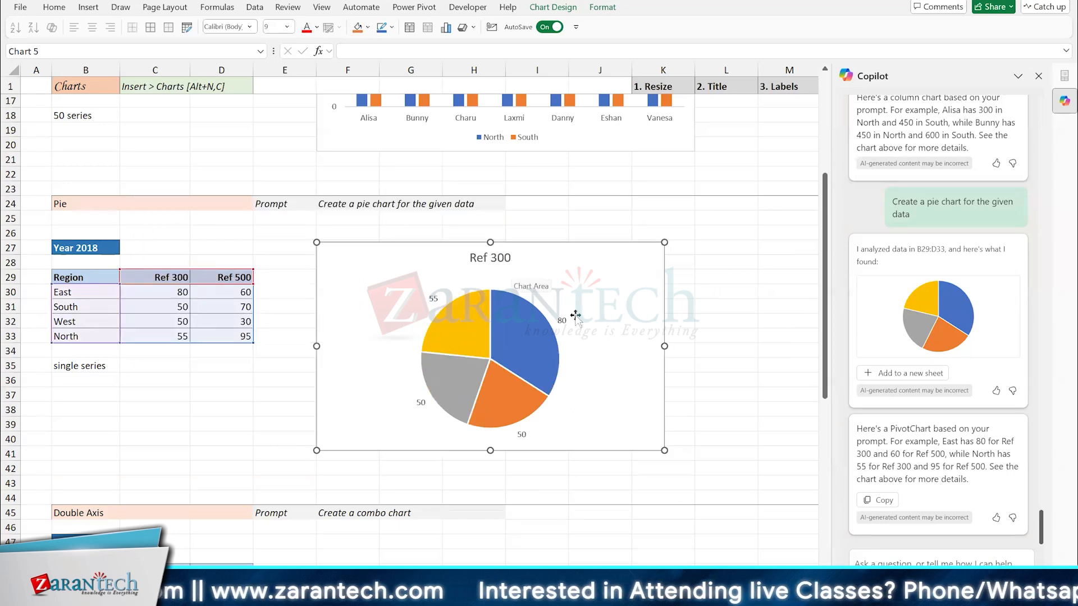
Step: Include the category name in the data labels of the pie chart's Ref 300 series
{"action": "left_click", "coordinate": [626, 251]}
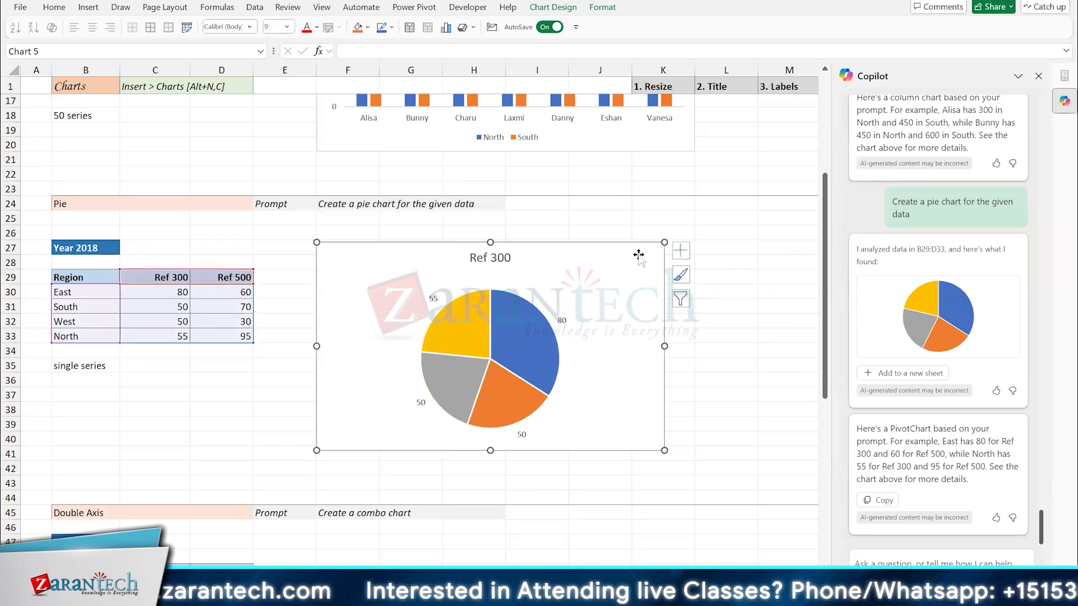
{"action": "left_click", "coordinate": [684, 302]}
{"action": "left_click", "coordinate": [653, 283]}
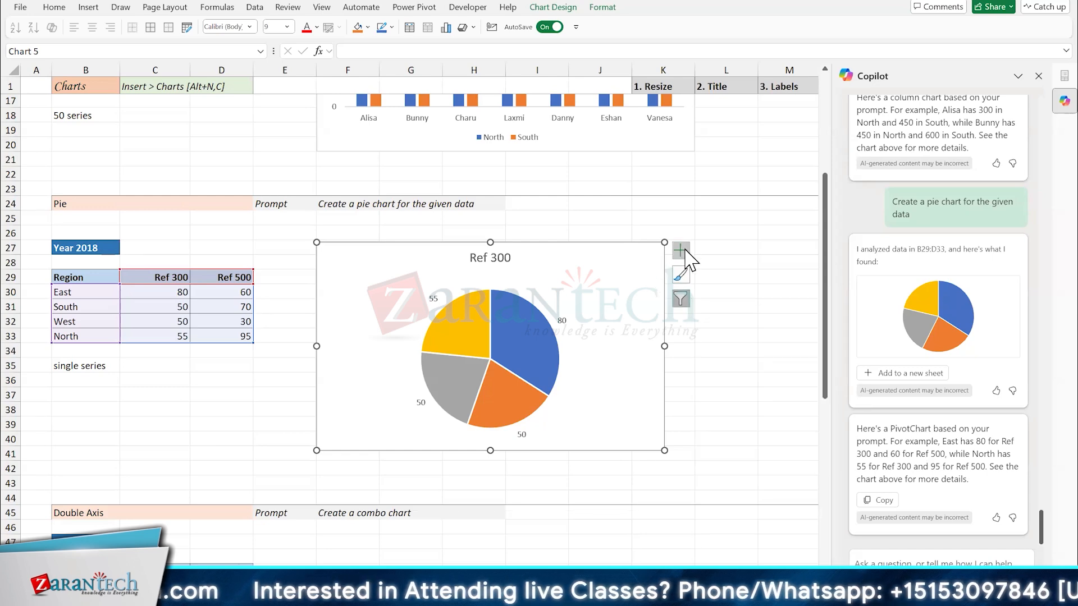
{"action": "left_click", "coordinate": [684, 249]}
{"action": "left_click", "coordinate": [779, 284]}
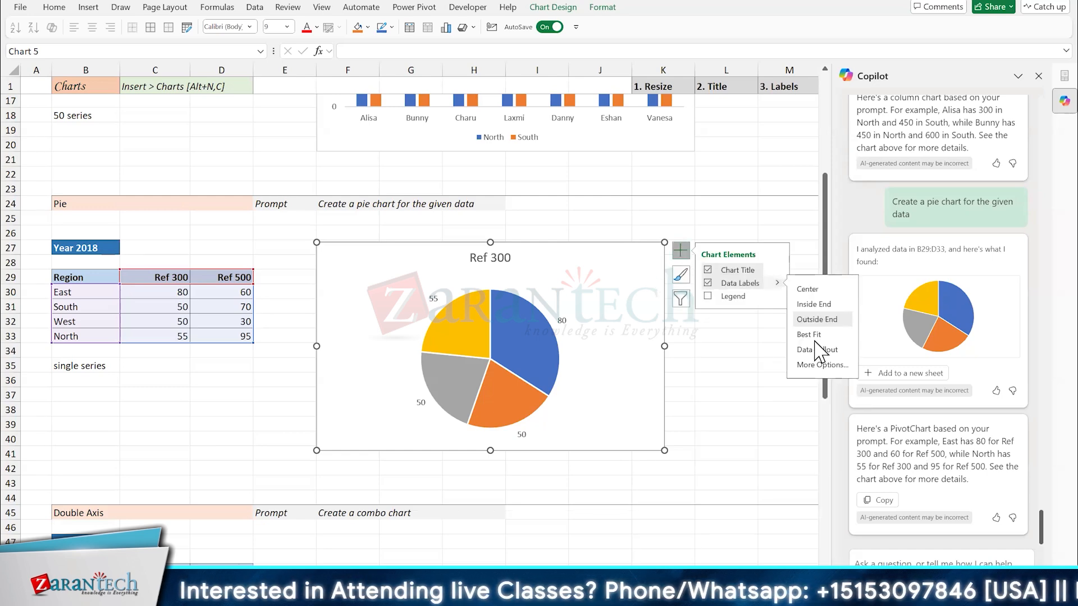
{"action": "left_click", "coordinate": [823, 365]}
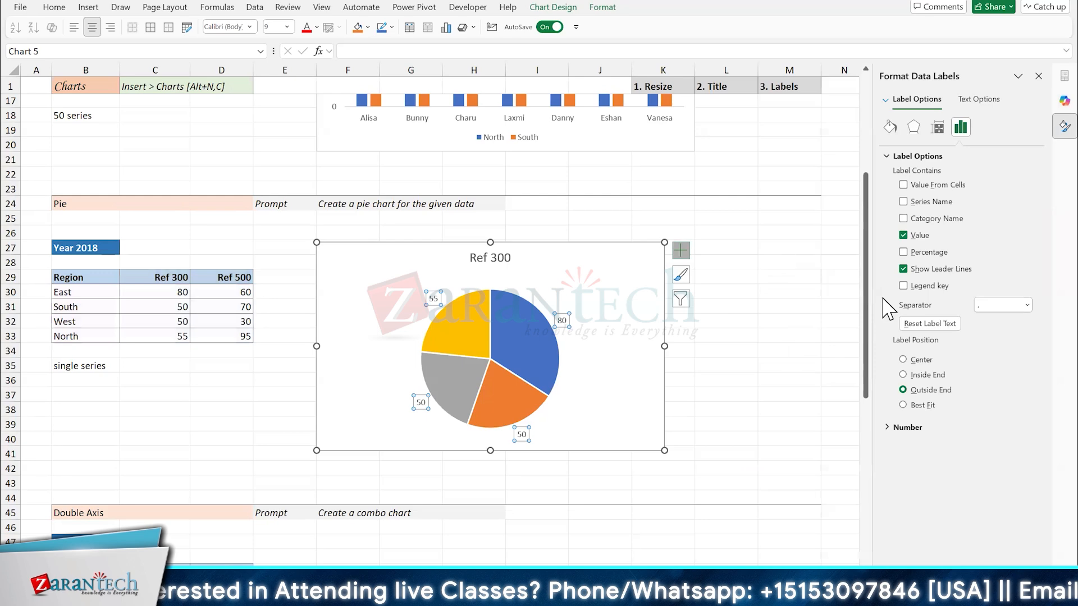
{"action": "left_click", "coordinate": [904, 219]}
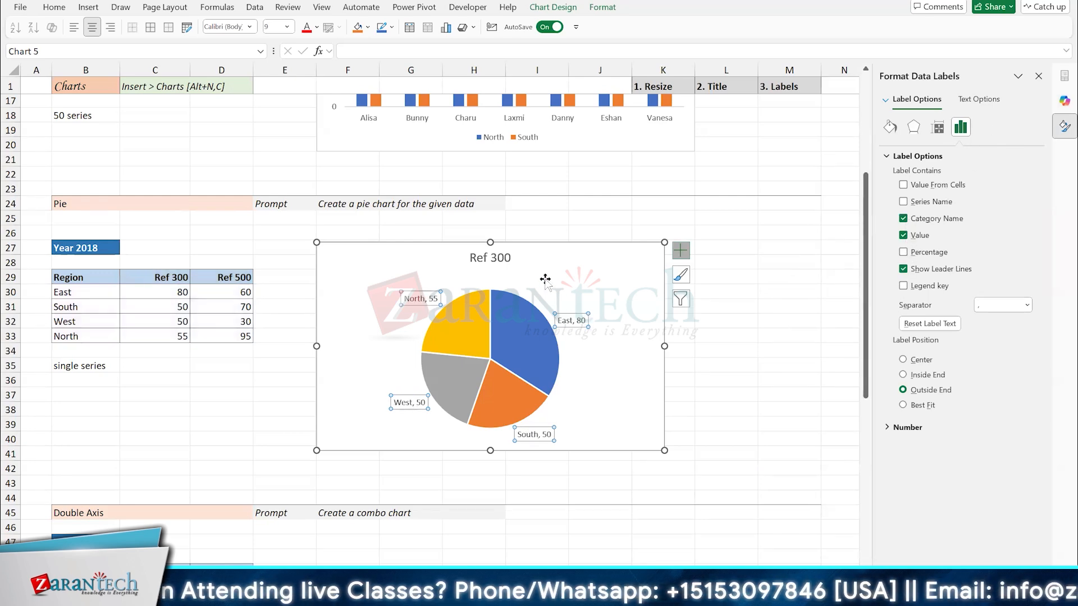
Step: Switch the pie chart's series filter back to Ref 500 and apply it
{"action": "left_click", "coordinate": [546, 284]}
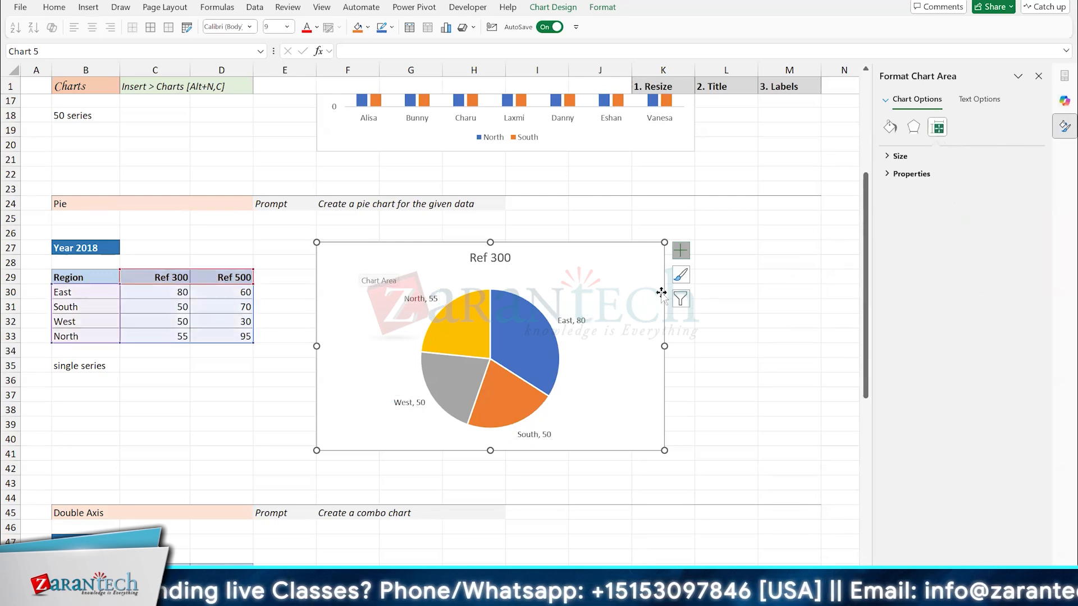
{"action": "left_click", "coordinate": [680, 300]}
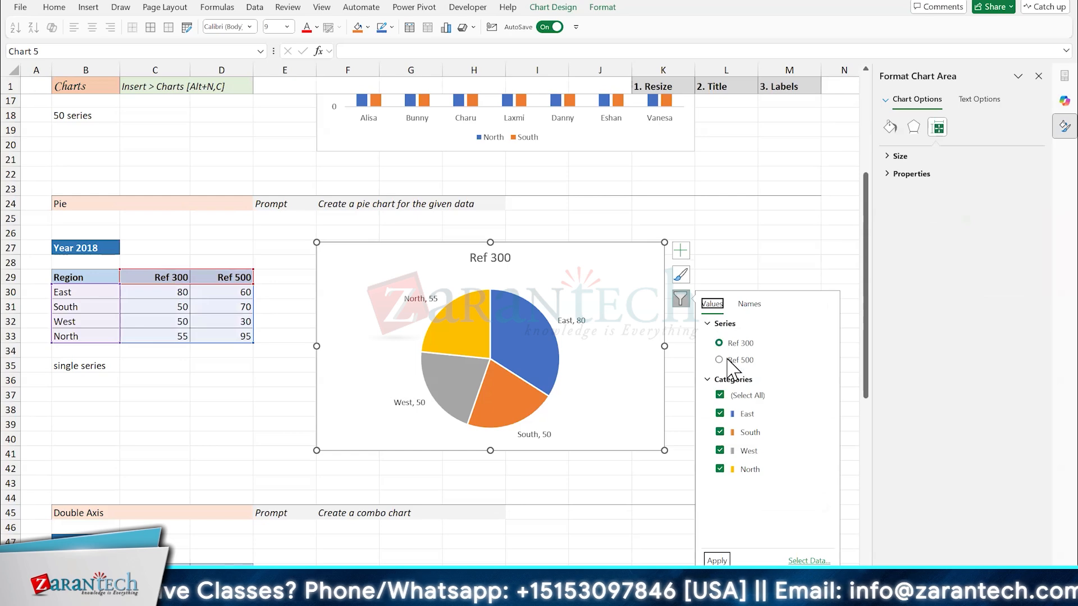
{"action": "left_click", "coordinate": [726, 360]}
{"action": "left_click", "coordinate": [717, 560]}
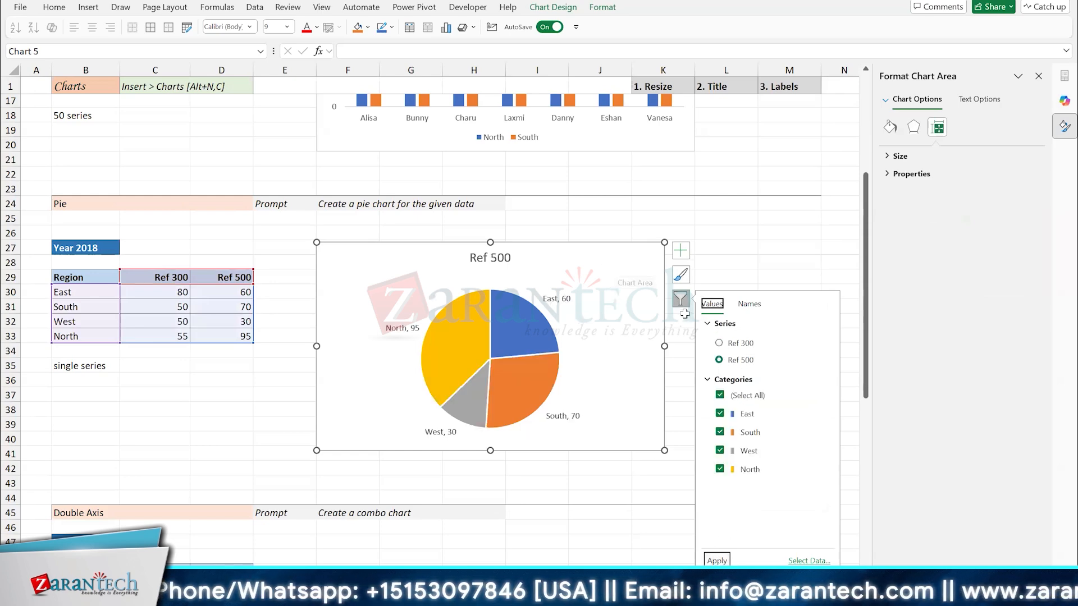
{"action": "left_click_drag", "start_coordinate": [685, 321], "coordinate": [616, 261]}
{"action": "left_click", "coordinate": [616, 261]}
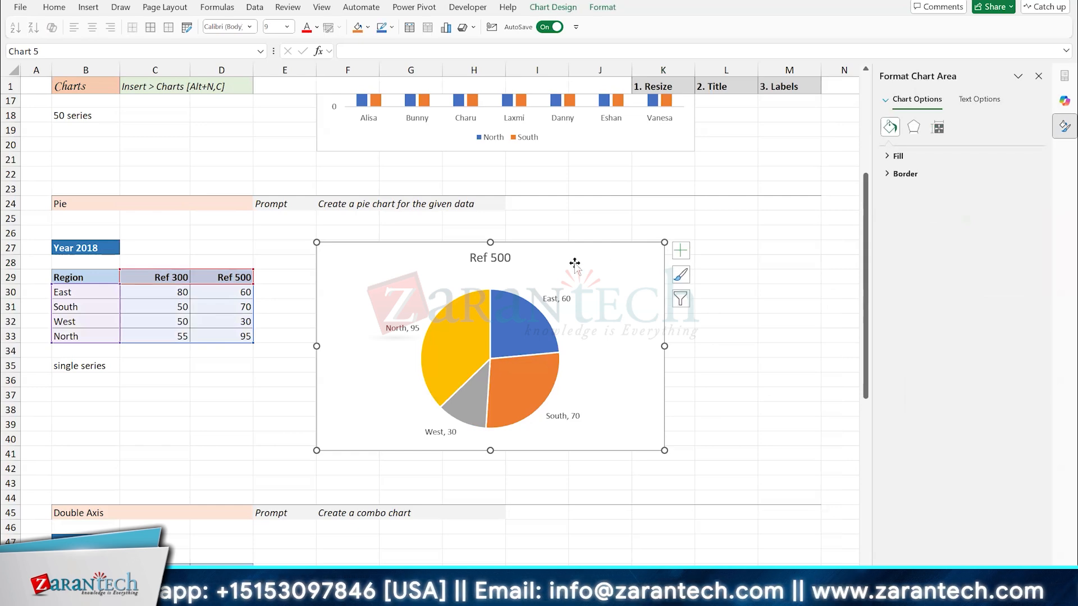
{"action": "scroll", "coordinate": [593, 348], "scroll_direction": "down", "scroll_amount": 5}
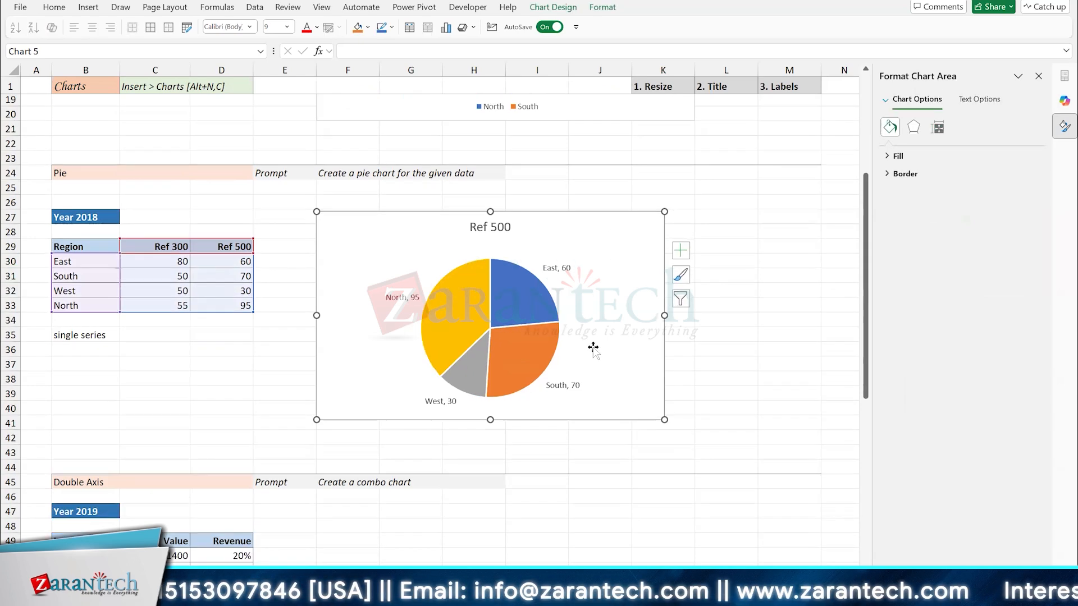
Step: Examine the Value and Revenue columns of the Year 2019 table in the Double Axis section
{"action": "scroll", "coordinate": [593, 348], "scroll_direction": "down", "scroll_amount": 1}
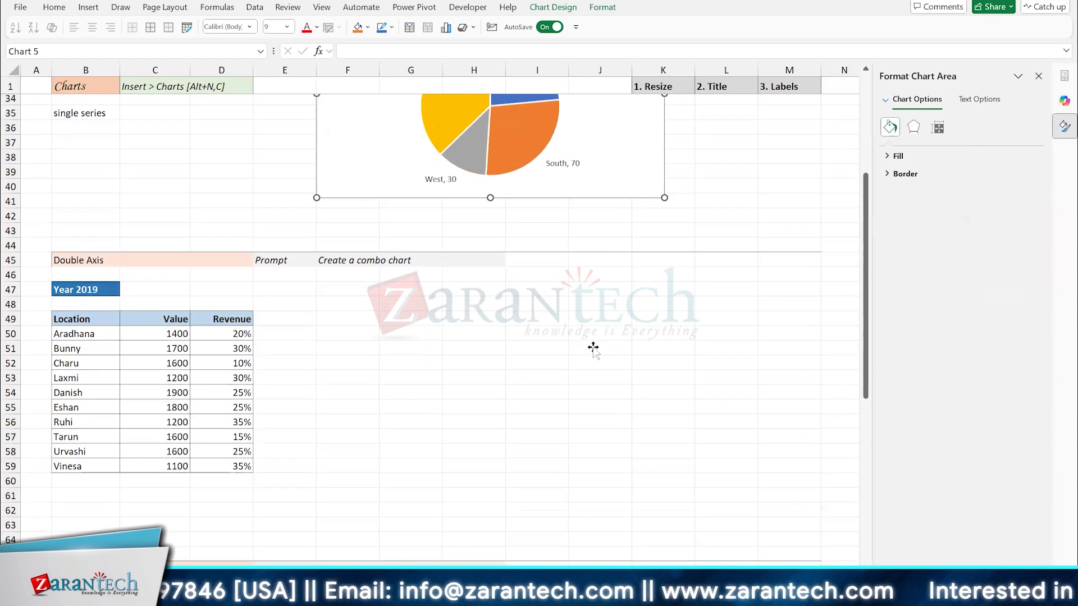
{"action": "left_click", "coordinate": [218, 377]}
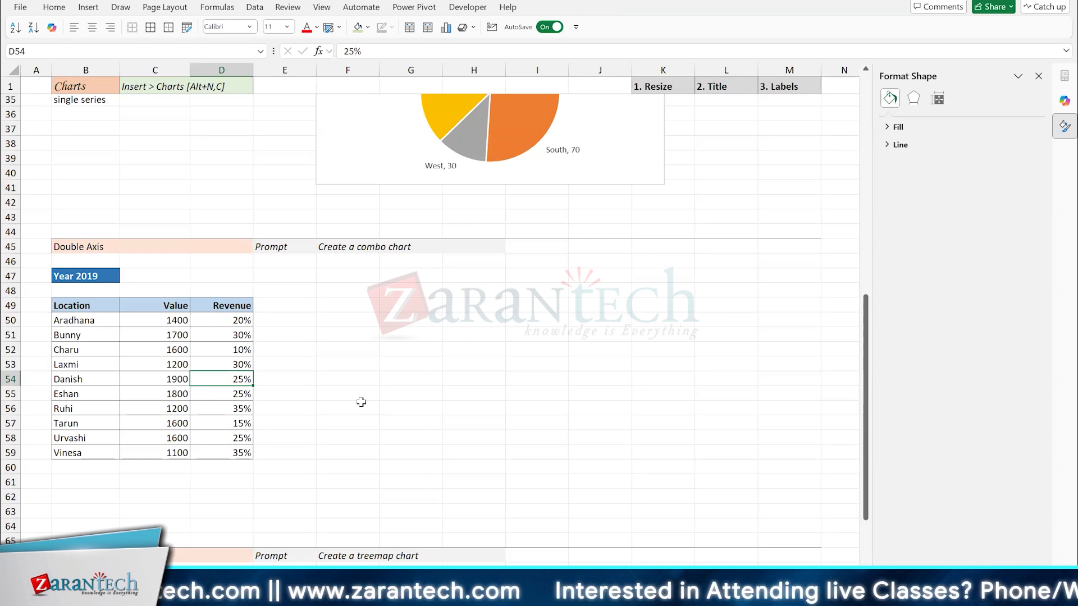
{"action": "left_click_drag", "start_coordinate": [133, 335], "coordinate": [137, 428]}
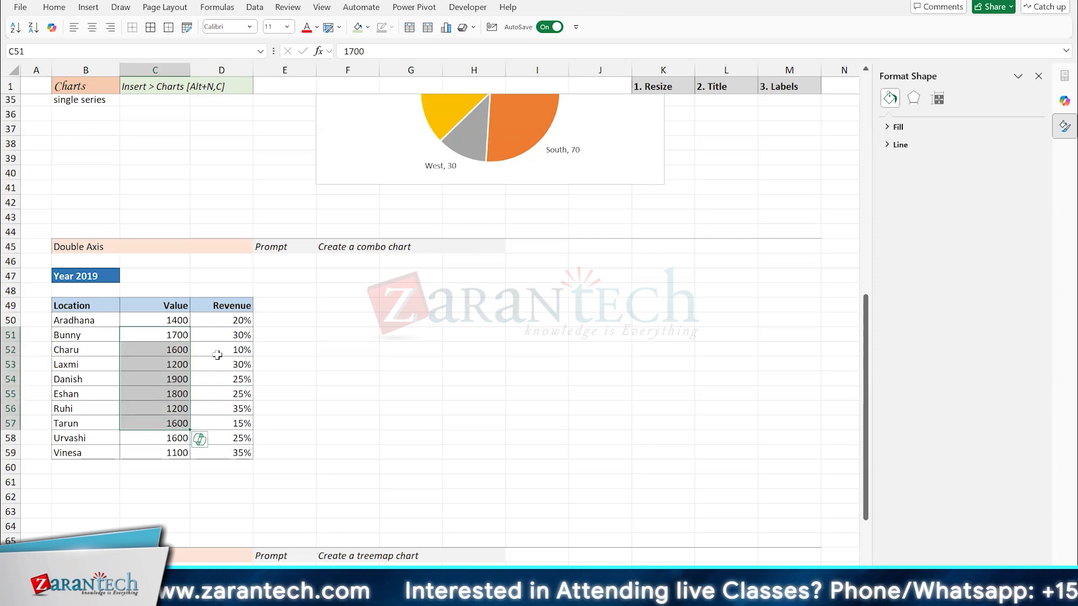
{"action": "left_click_drag", "start_coordinate": [217, 354], "coordinate": [223, 424]}
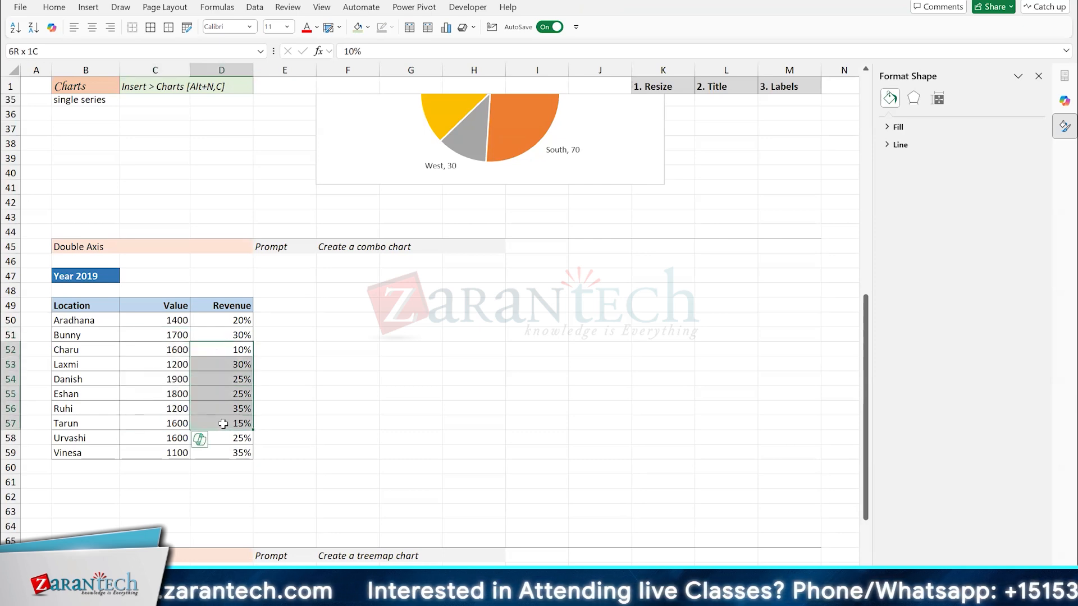
{"action": "left_click", "coordinate": [213, 350]}
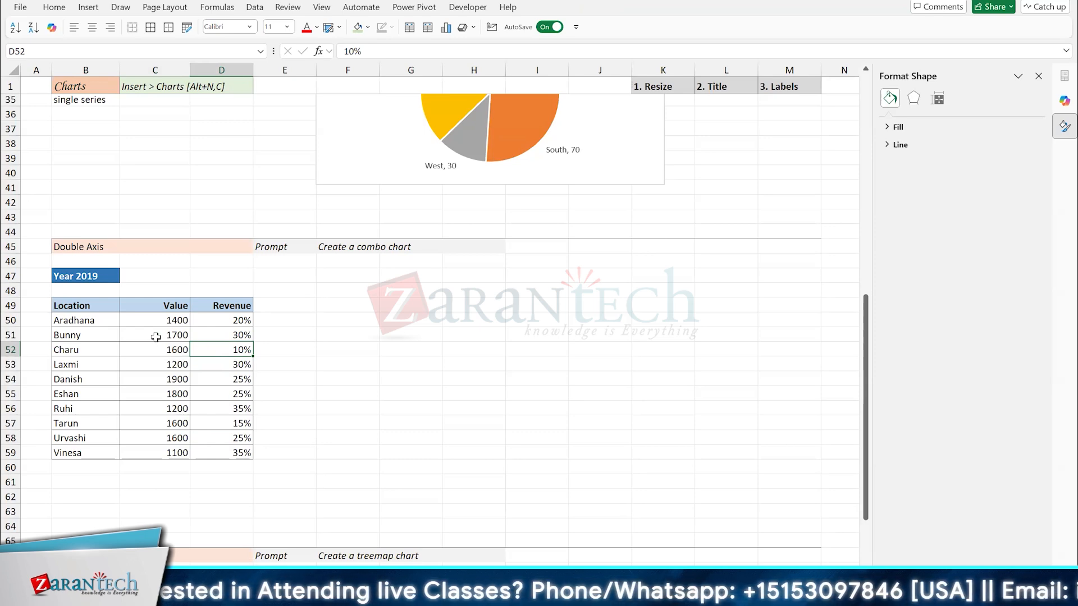
{"action": "left_click_drag", "start_coordinate": [156, 338], "coordinate": [157, 376]}
{"action": "left_click_drag", "start_coordinate": [229, 342], "coordinate": [229, 397]}
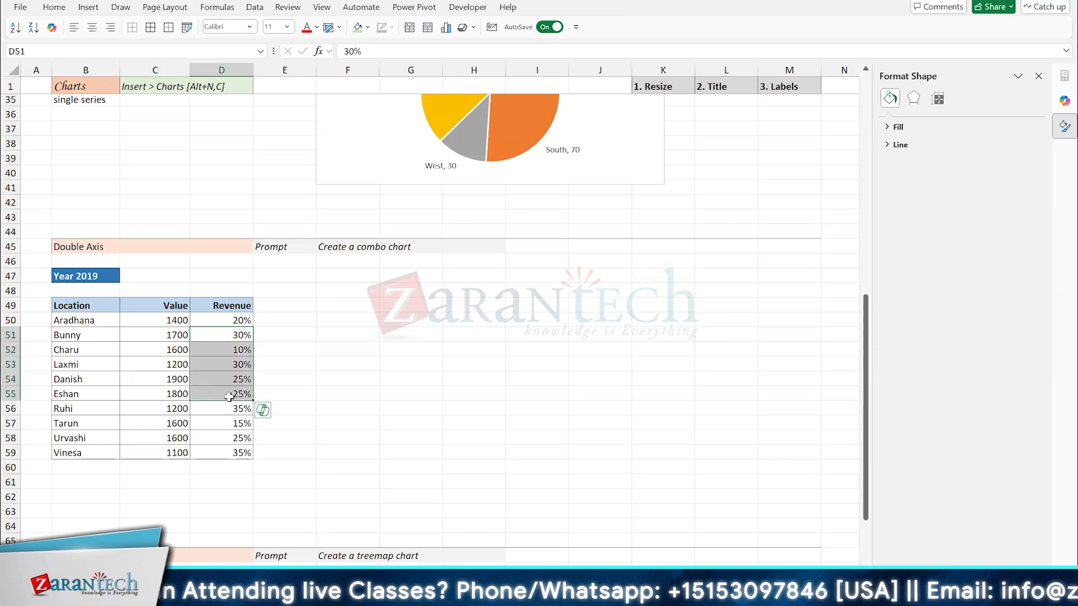
Step: Insert the first recommended Clustered Column chart for the Year 2019 table, with Value as columns and Revenue as a secondary-axis line
{"action": "left_click", "coordinate": [221, 347]}
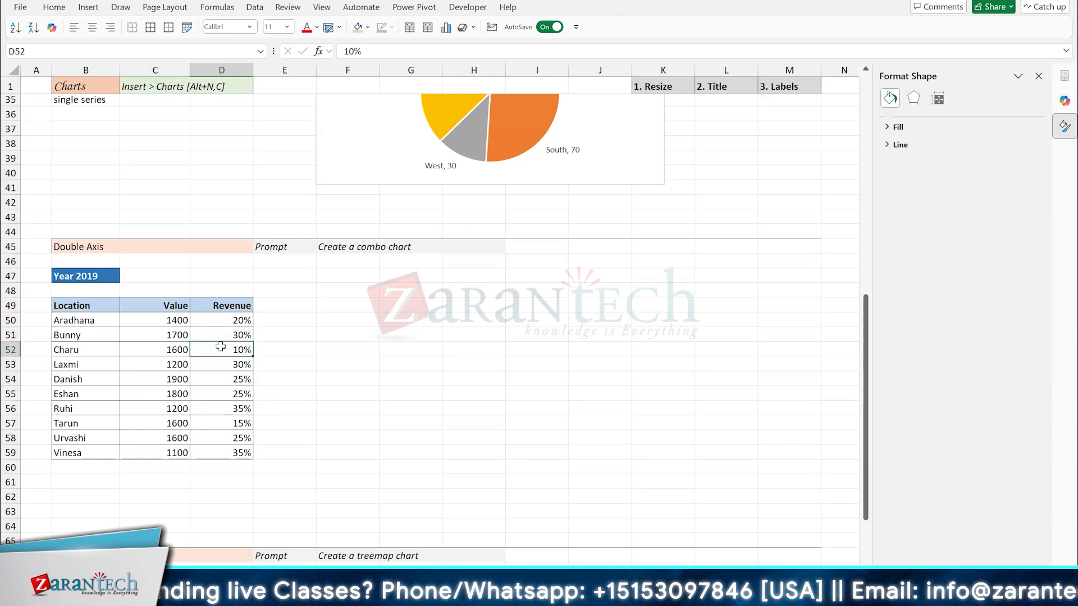
{"action": "left_click", "coordinate": [87, 8]}
{"action": "left_click", "coordinate": [367, 42]}
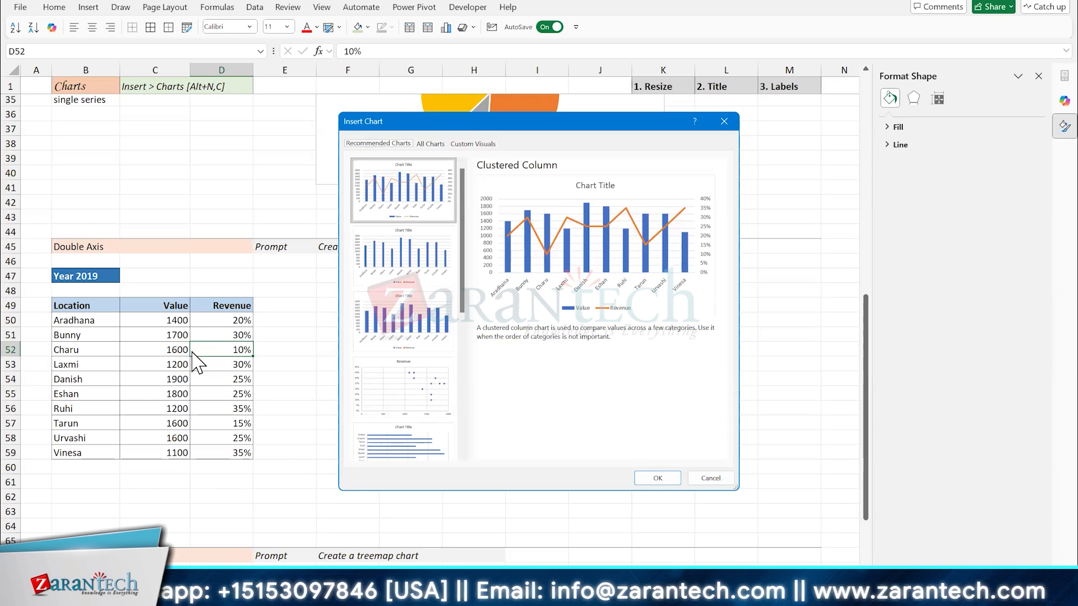
{"action": "left_click", "coordinate": [235, 366]}
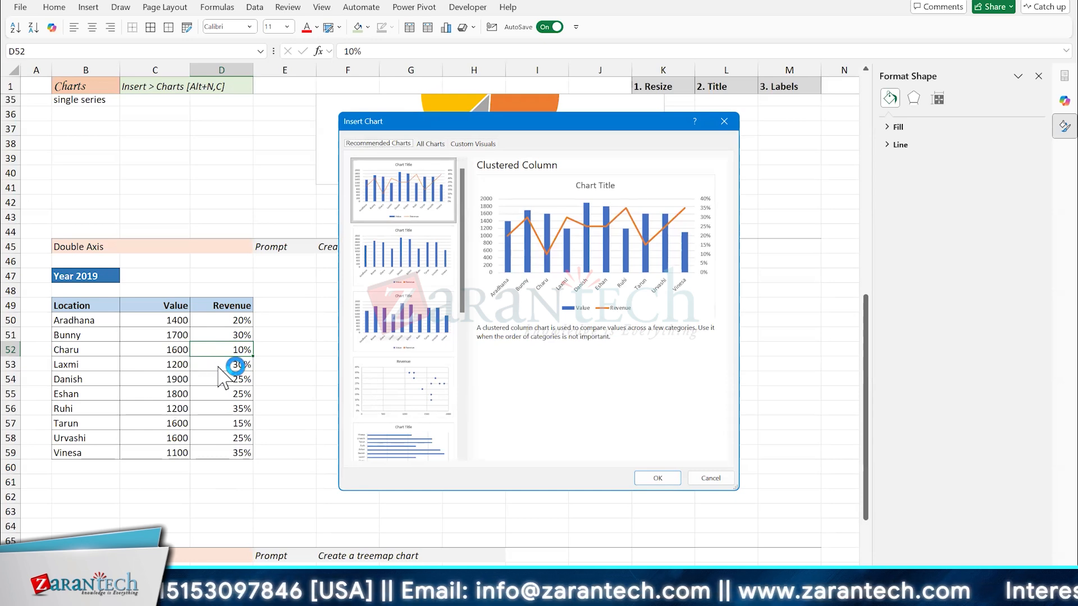
{"action": "left_click", "coordinate": [384, 192]}
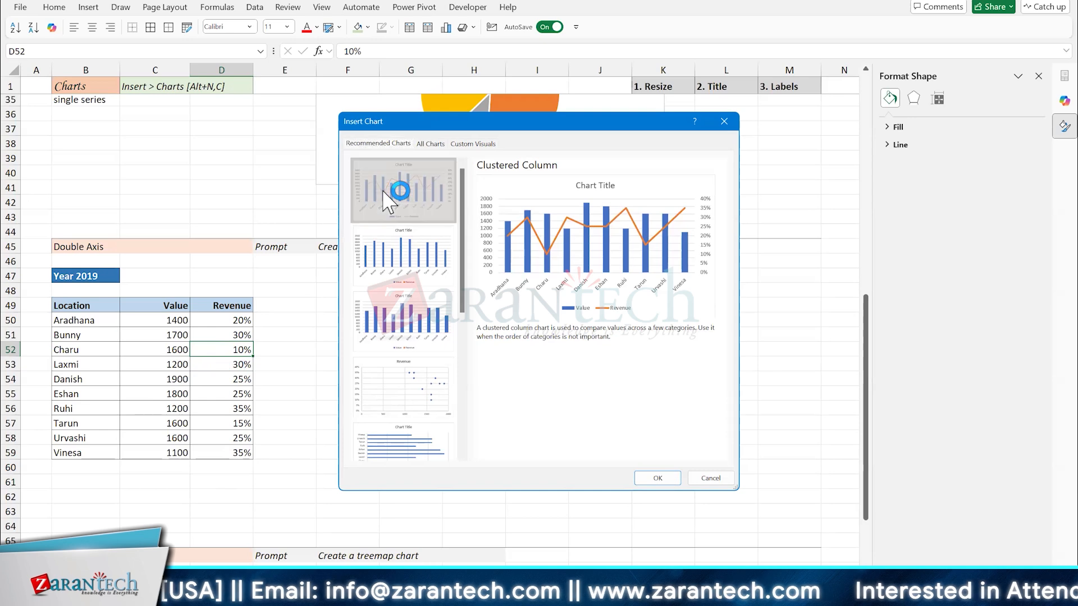
{"action": "left_click", "coordinate": [666, 474]}
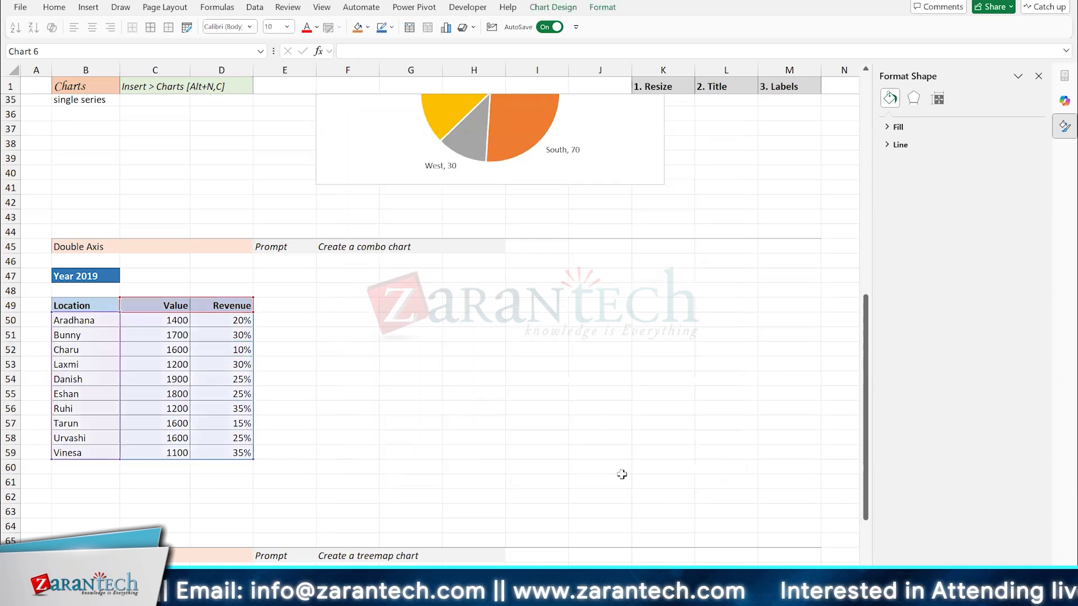
Step: Move the new combo chart away from the Year 2019 table so that it starts in column M near row 46
{"action": "left_click_drag", "start_coordinate": [760, 456], "coordinate": [917, 463]}
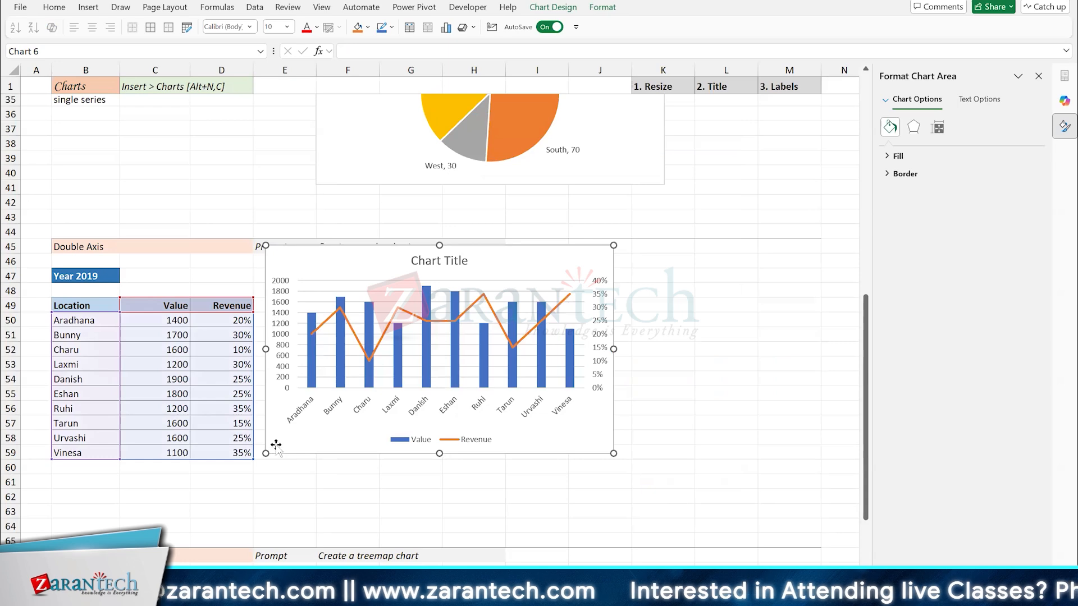
{"action": "left_click_drag", "start_coordinate": [278, 454], "coordinate": [856, 454]}
{"action": "left_click_drag", "start_coordinate": [753, 447], "coordinate": [758, 452]}
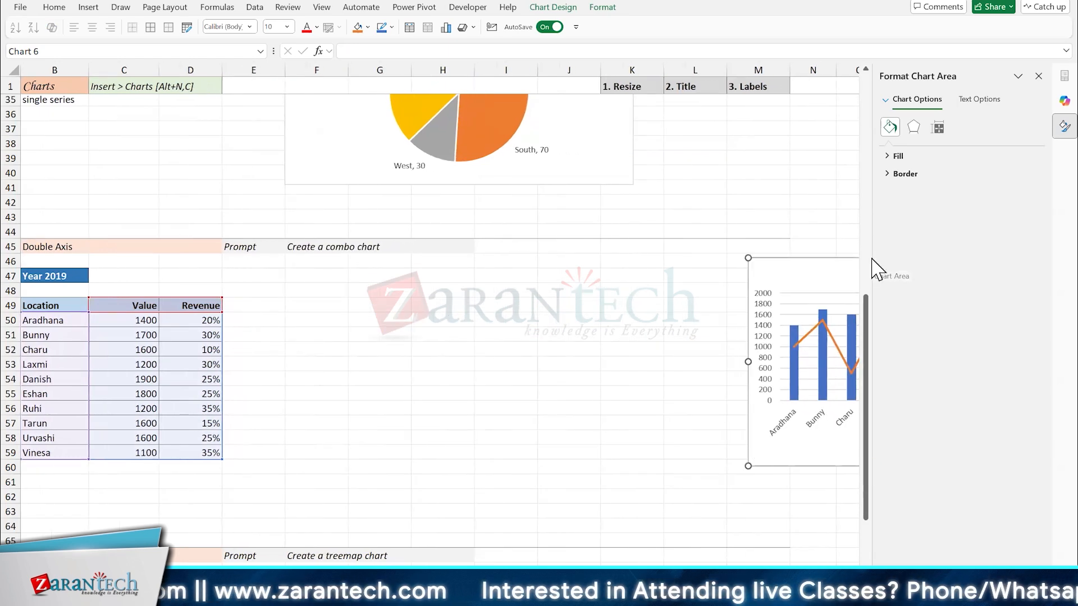
Step: Close the chart formatting options to return to Copilot and select cell C53 in the Year 2019 table as its data context
{"action": "left_click", "coordinate": [1039, 76]}
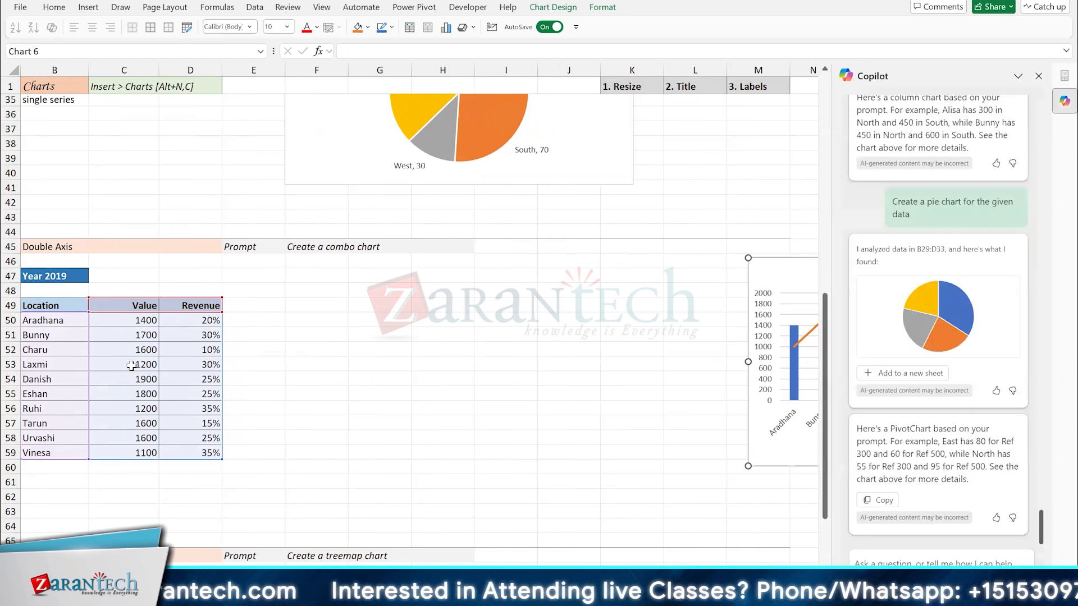
{"action": "left_click", "coordinate": [131, 366]}
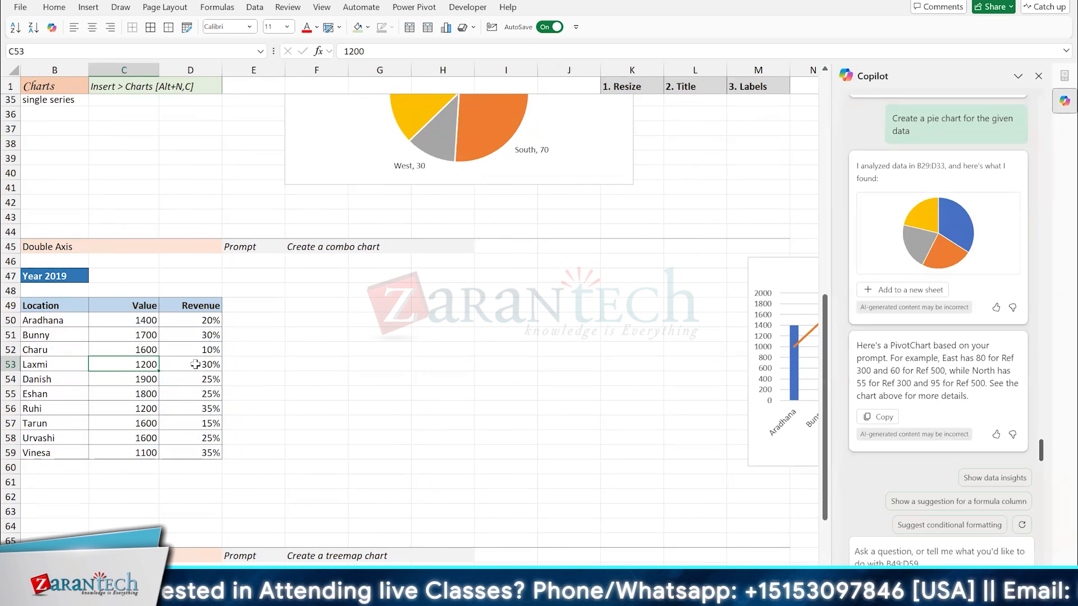
{"action": "scroll", "coordinate": [195, 365], "scroll_direction": "left", "scroll_amount": 2}
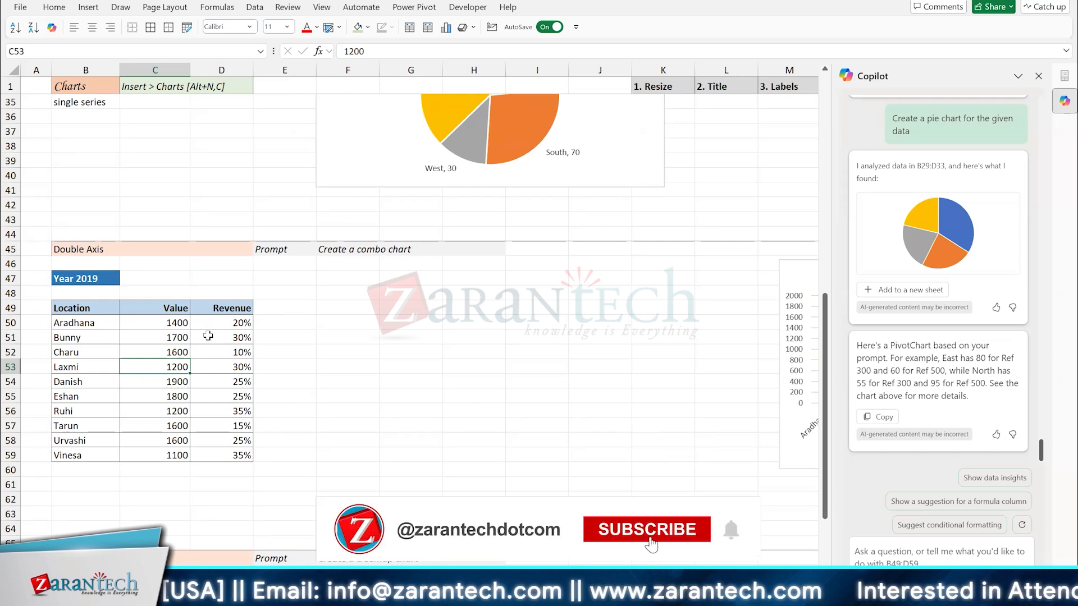
{"action": "left_click", "coordinate": [170, 339]}
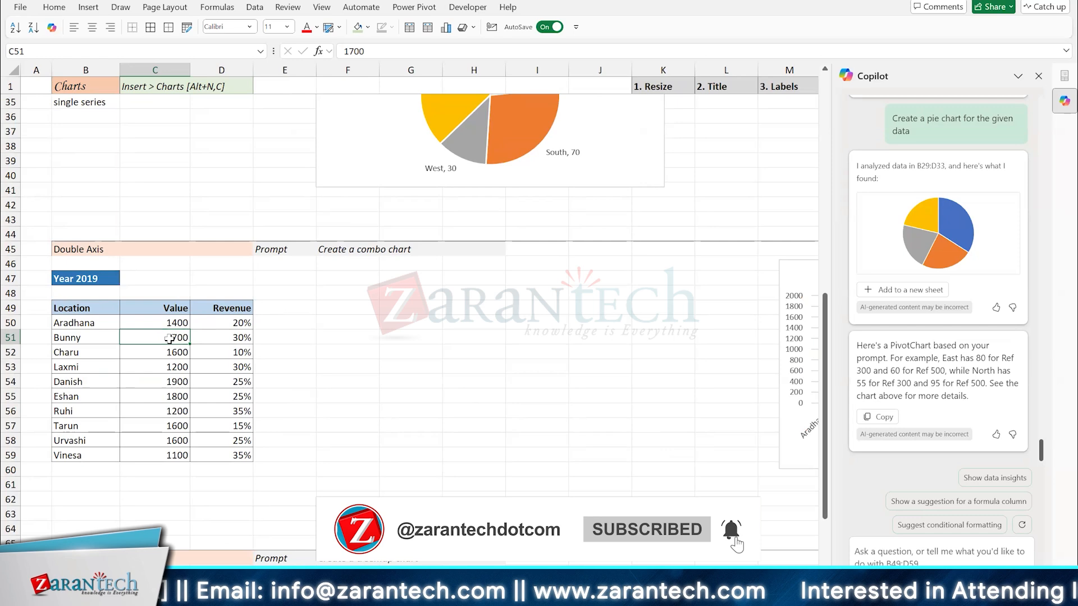
{"action": "left_click", "coordinate": [199, 339]}
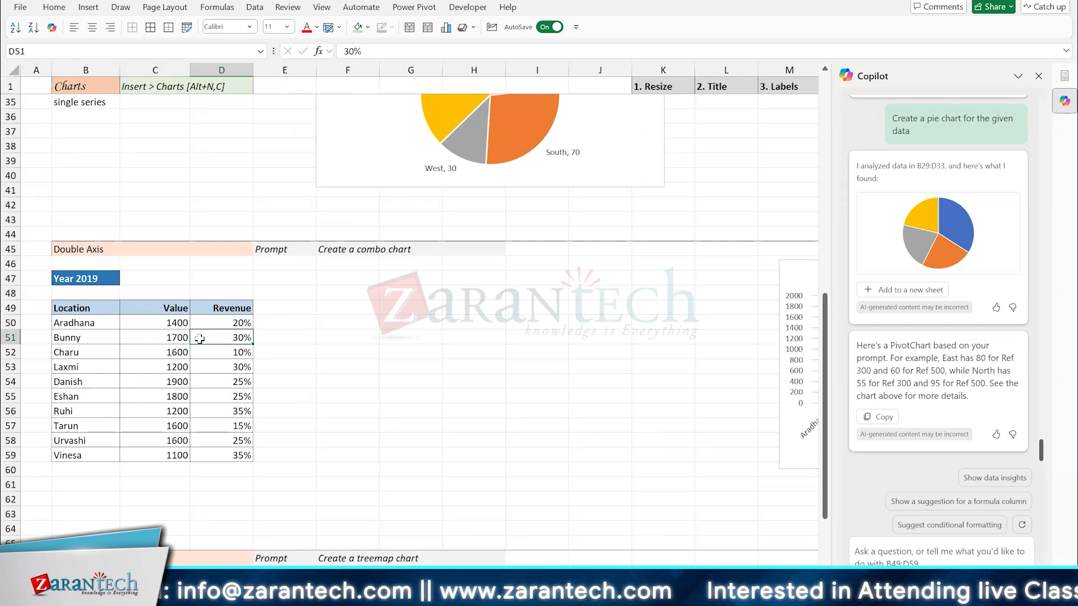
{"action": "left_click", "coordinate": [447, 29]}
{"action": "left_click", "coordinate": [467, 75]}
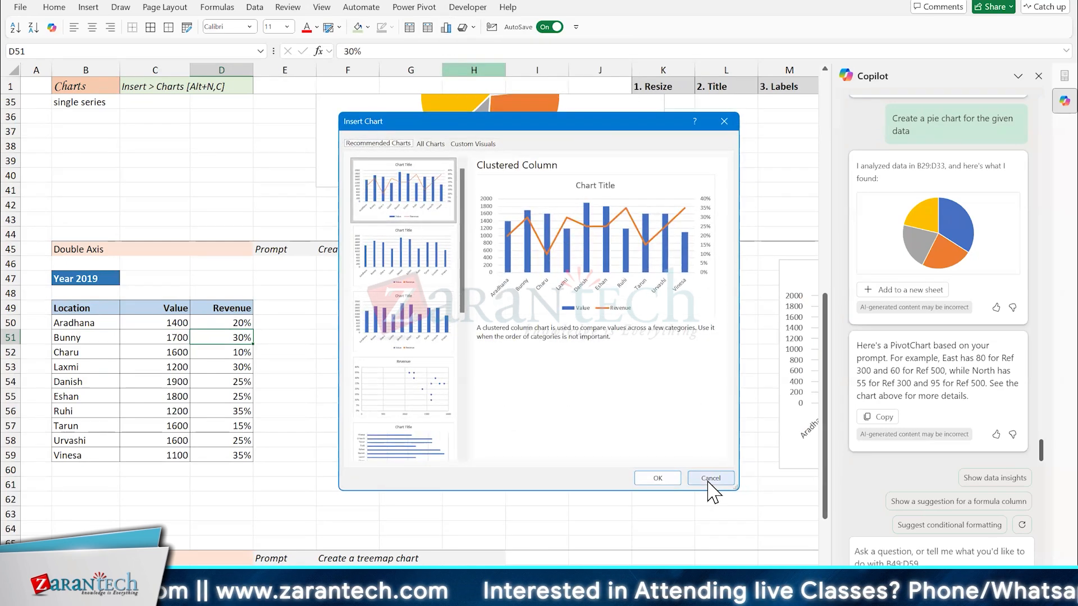
{"action": "left_click", "coordinate": [710, 478]}
Step: Ask Copilot to "create a combo chart from the given data" for the Location, Value and Revenue table, and review its answer
{"action": "left_click", "coordinate": [209, 367]}
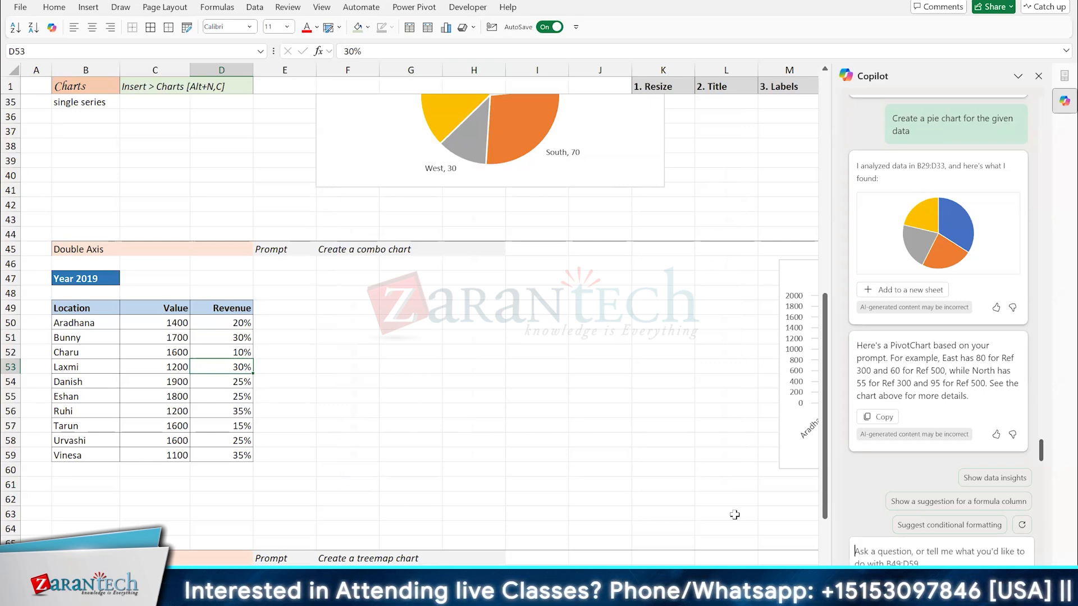
{"action": "type", "text": "cr"}
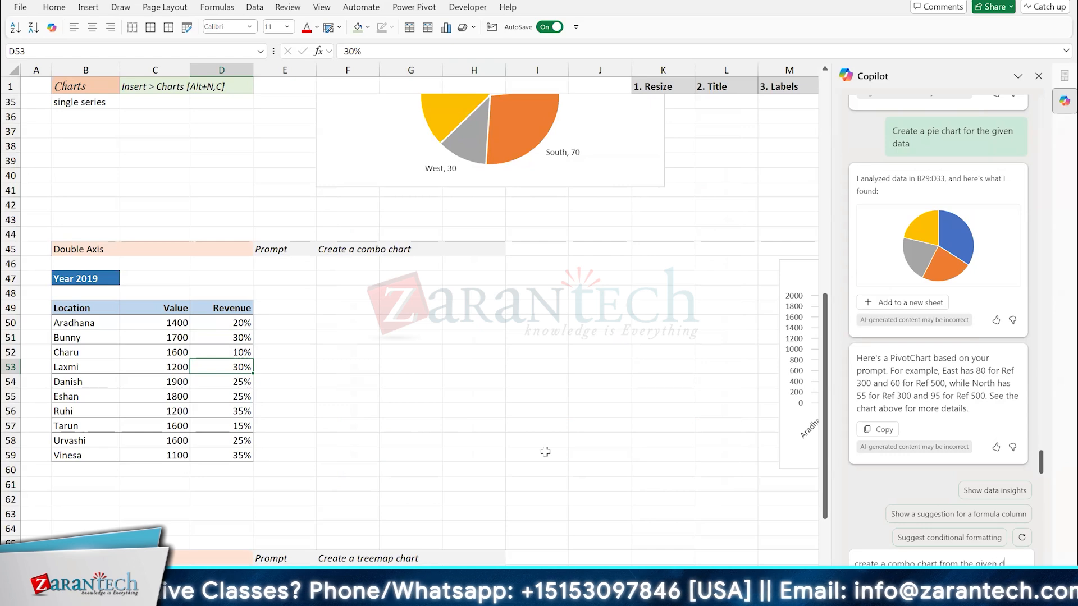
{"action": "key", "text": "Return"}
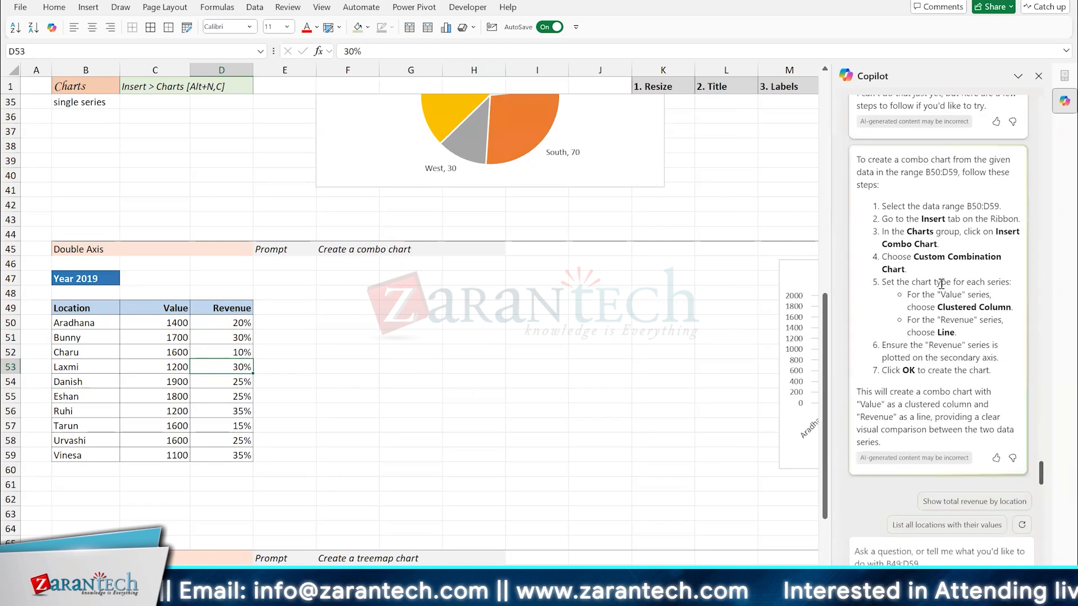
{"action": "scroll", "coordinate": [926, 298], "scroll_direction": "up", "scroll_amount": 3}
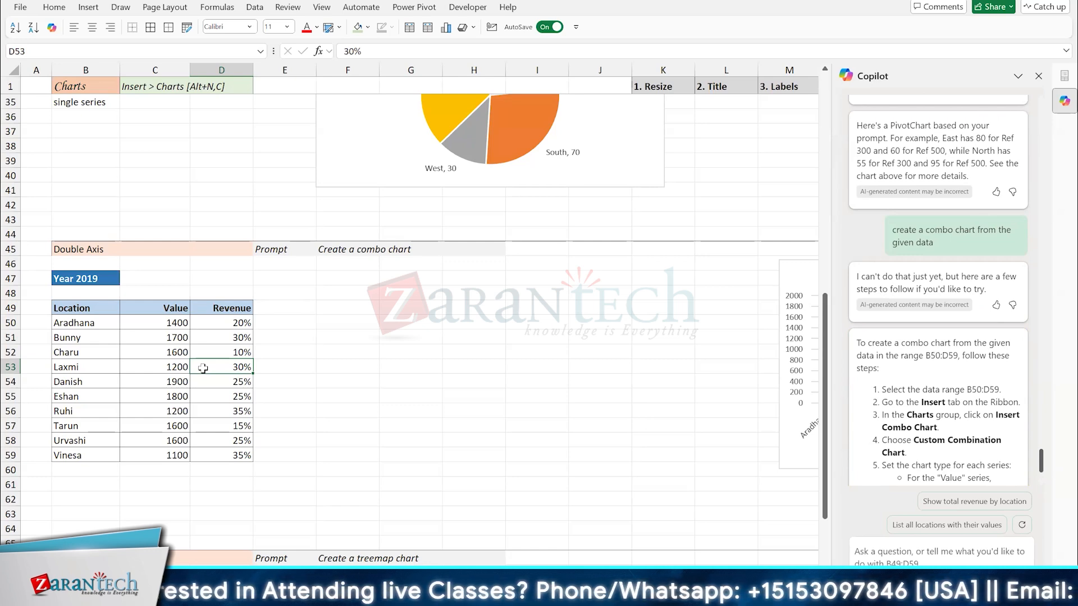
Step: Insert a default column chart from the Double Axis table, place it below the combo chart prompt beside the table, and enlarge it
{"action": "left_click", "coordinate": [206, 337]}
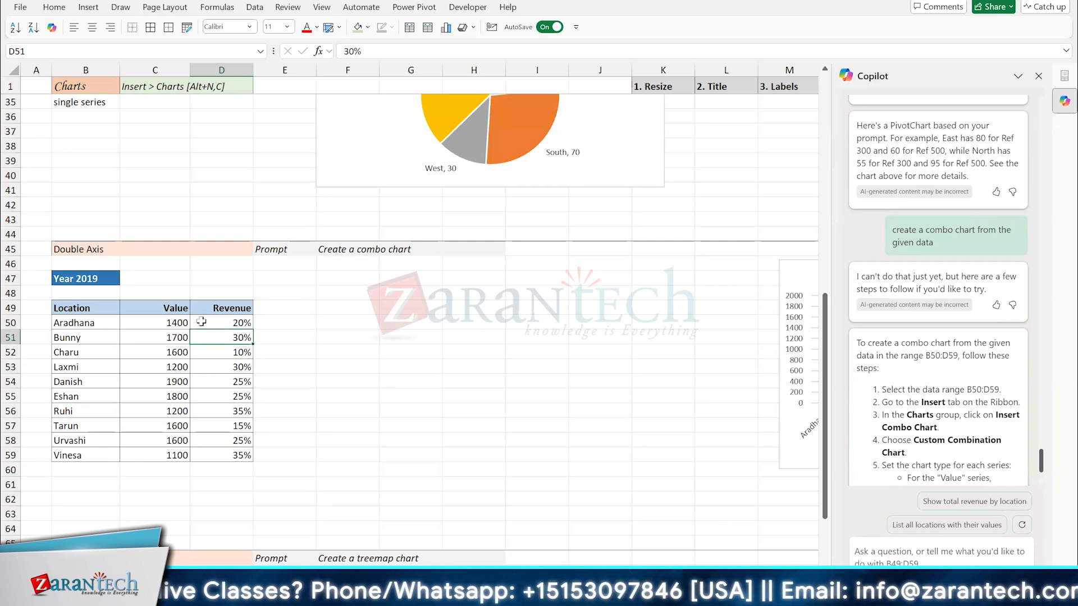
{"action": "key", "text": "alt+F1"}
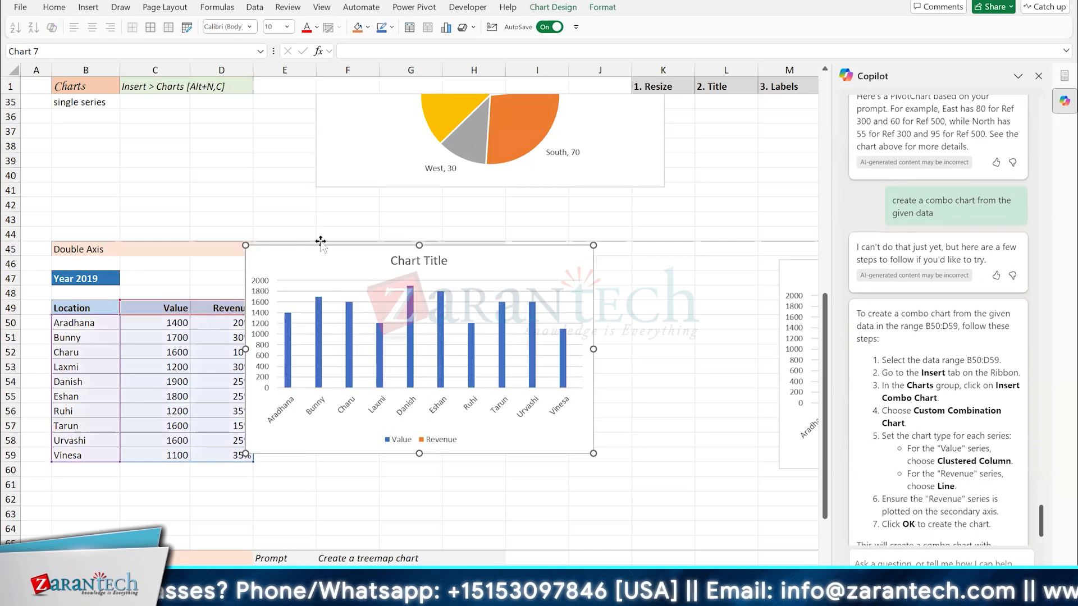
{"action": "left_click_drag", "start_coordinate": [304, 257], "coordinate": [395, 293]}
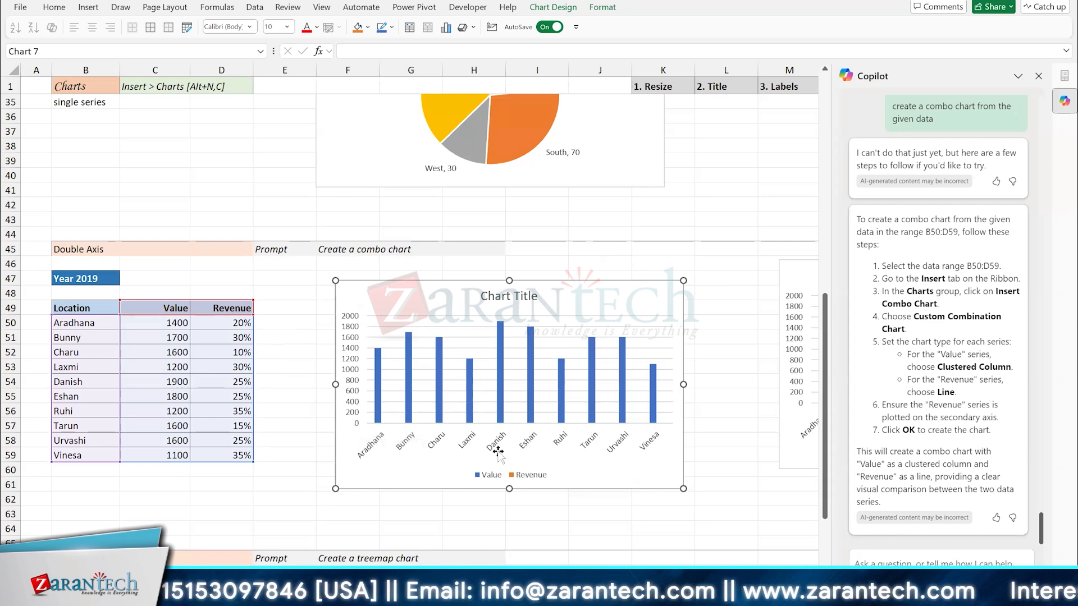
{"action": "left_click_drag", "start_coordinate": [357, 290], "coordinate": [344, 284]}
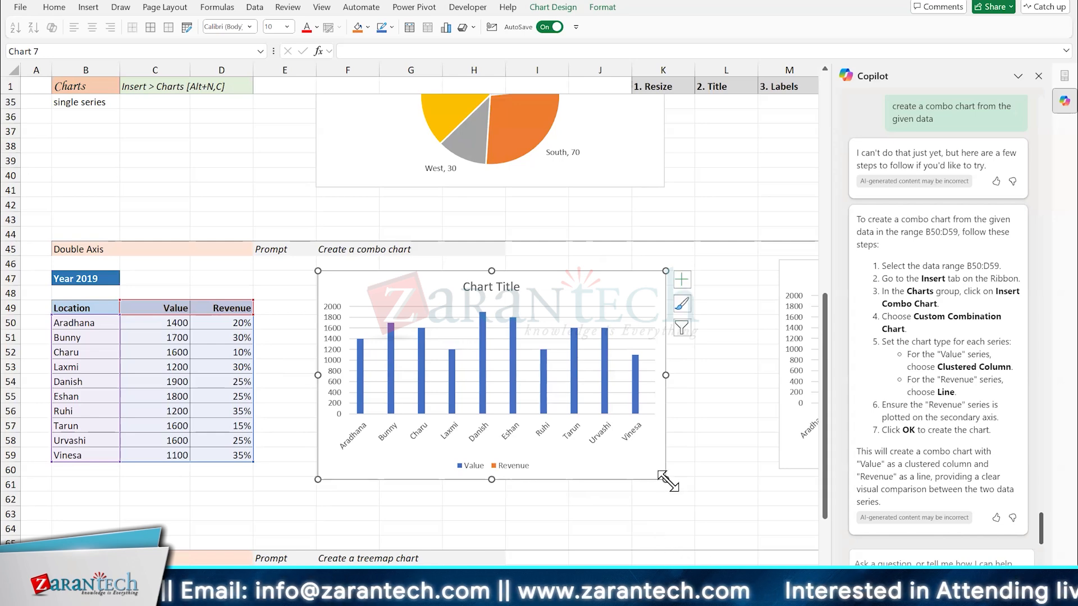
{"action": "left_click_drag", "start_coordinate": [704, 492], "coordinate": [757, 506]}
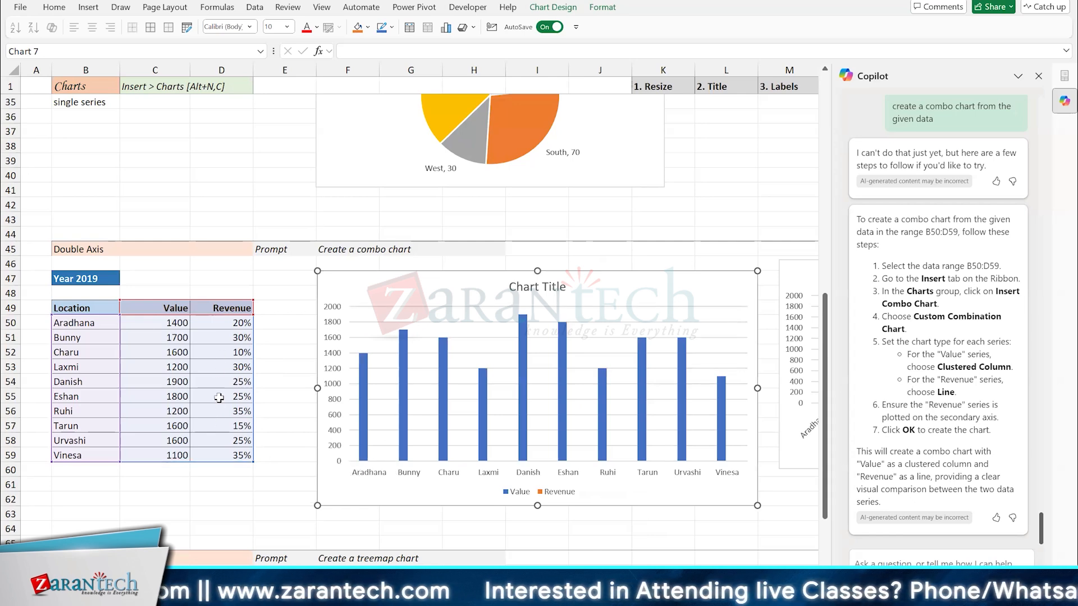
Step: Enter the text note 1=100% in cell D47 above the Revenue column
{"action": "left_click", "coordinate": [200, 279]}
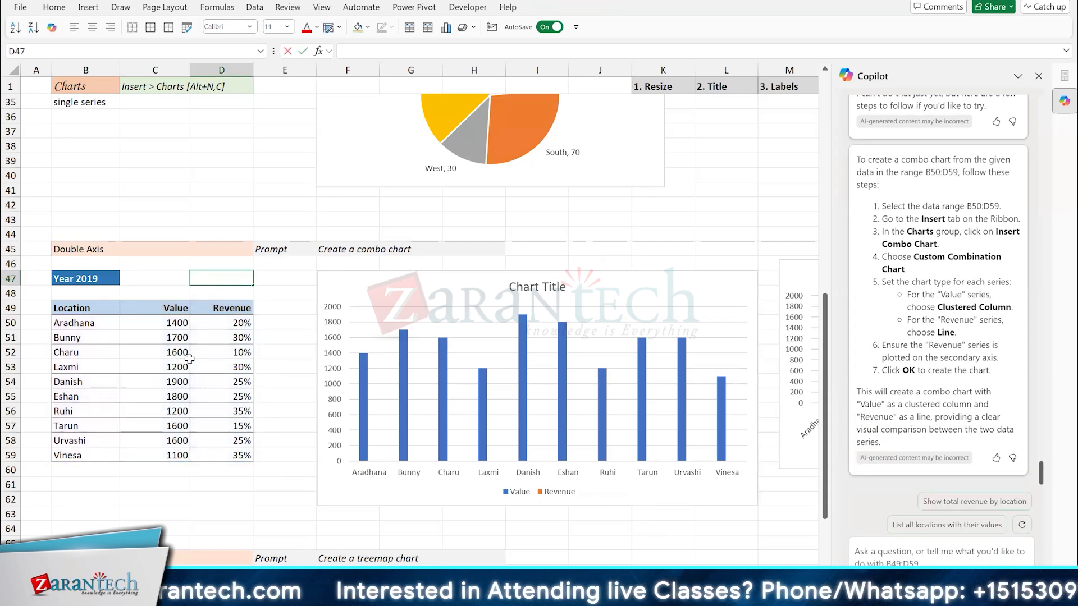
{"action": "type", "text": "'1=100%"}
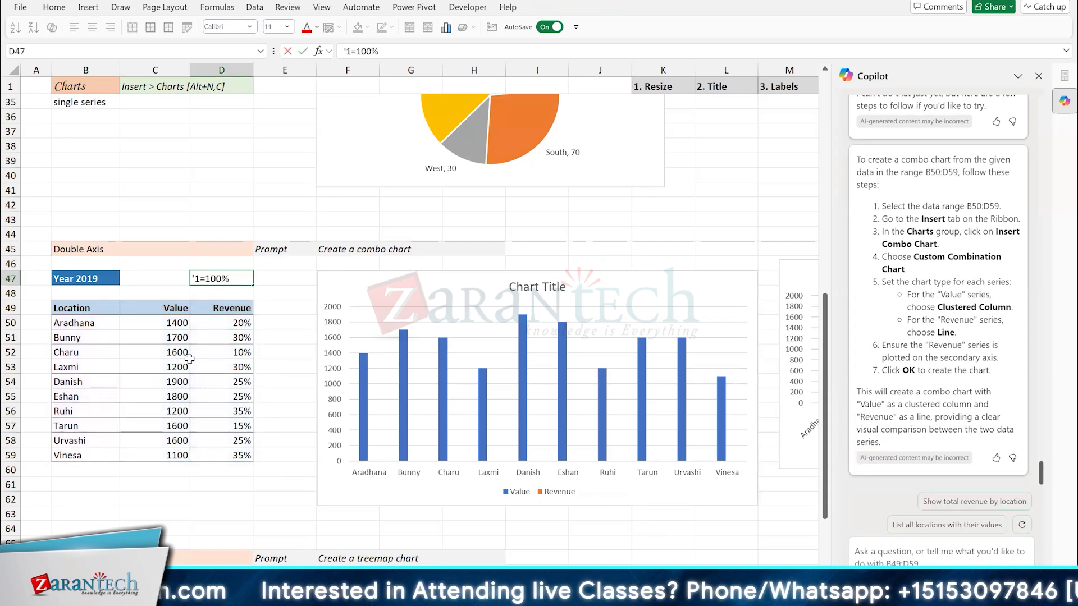
{"action": "key", "text": "Return"}
{"action": "key", "text": "Return"}
{"action": "key", "text": "Return"}
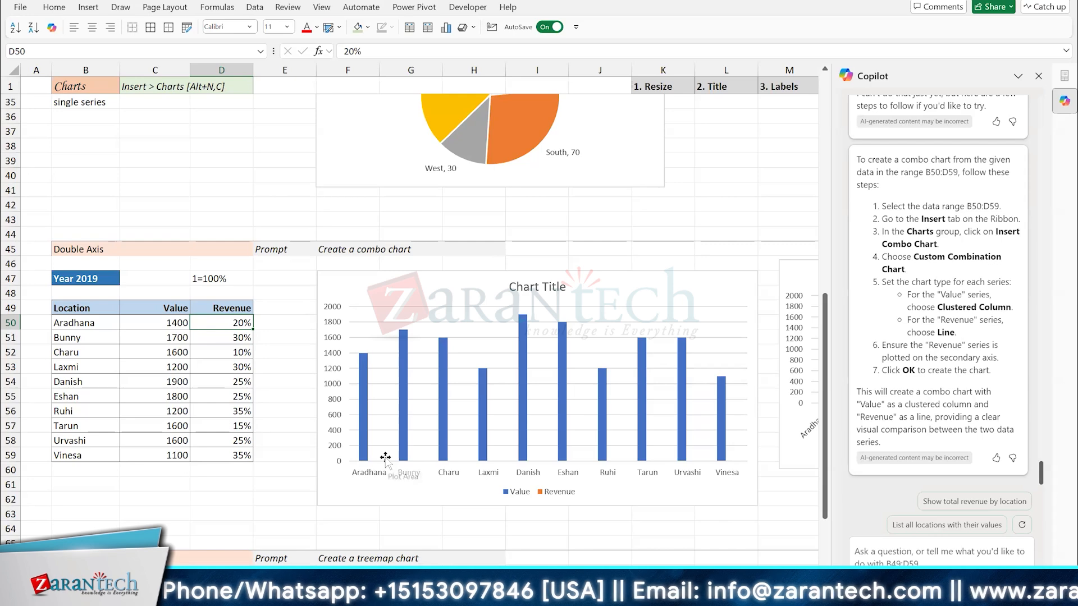
{"action": "scroll", "coordinate": [385, 458], "scroll_direction": "up", "scroll_amount": 6}
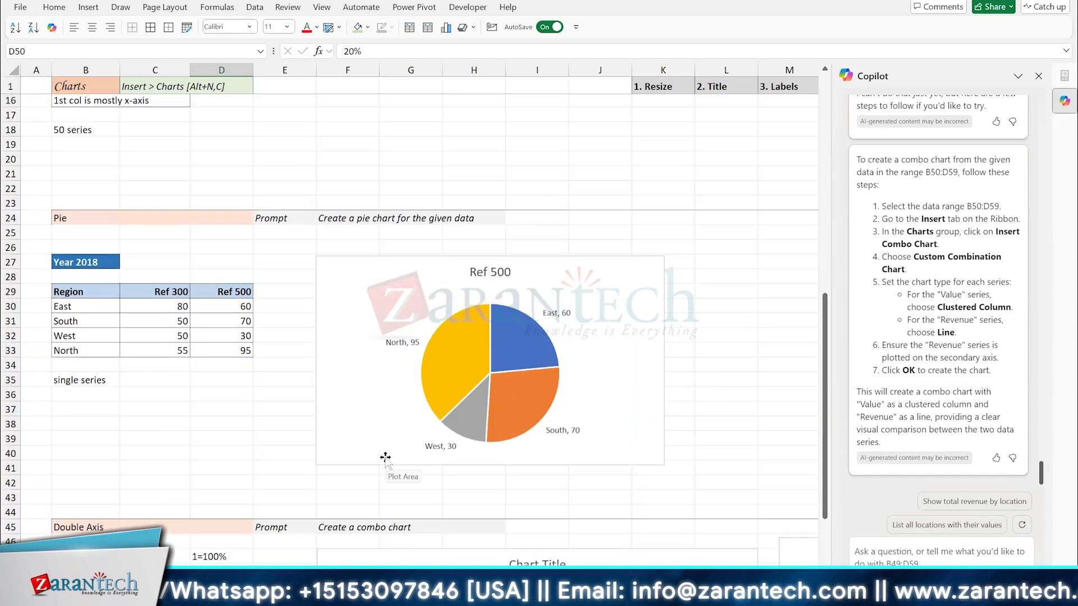
{"action": "scroll", "coordinate": [385, 457], "scroll_direction": "up", "scroll_amount": 5}
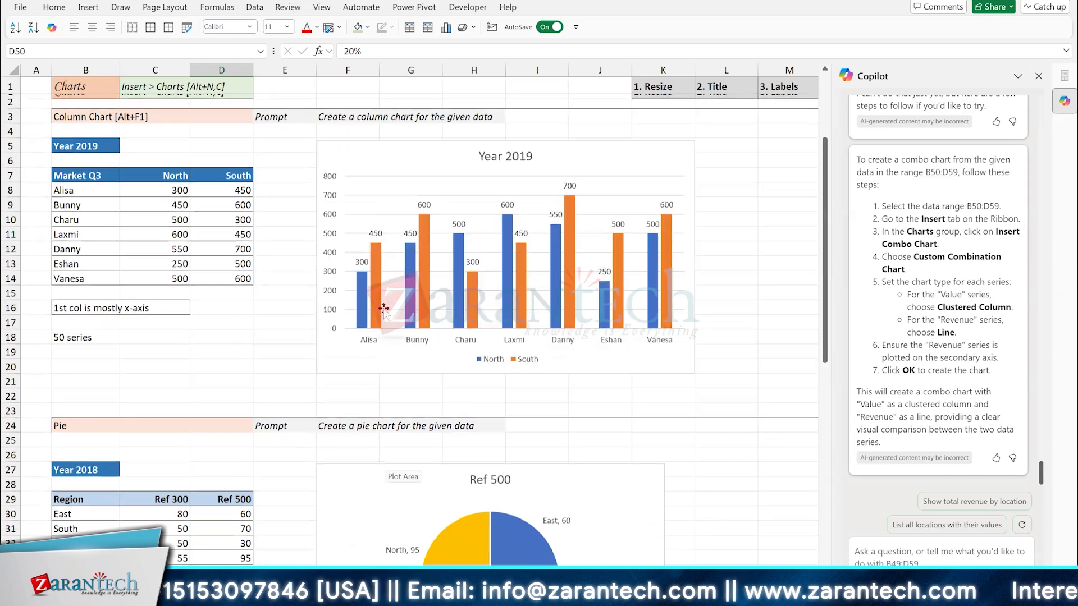
{"action": "scroll", "coordinate": [381, 359], "scroll_direction": "down", "scroll_amount": 6}
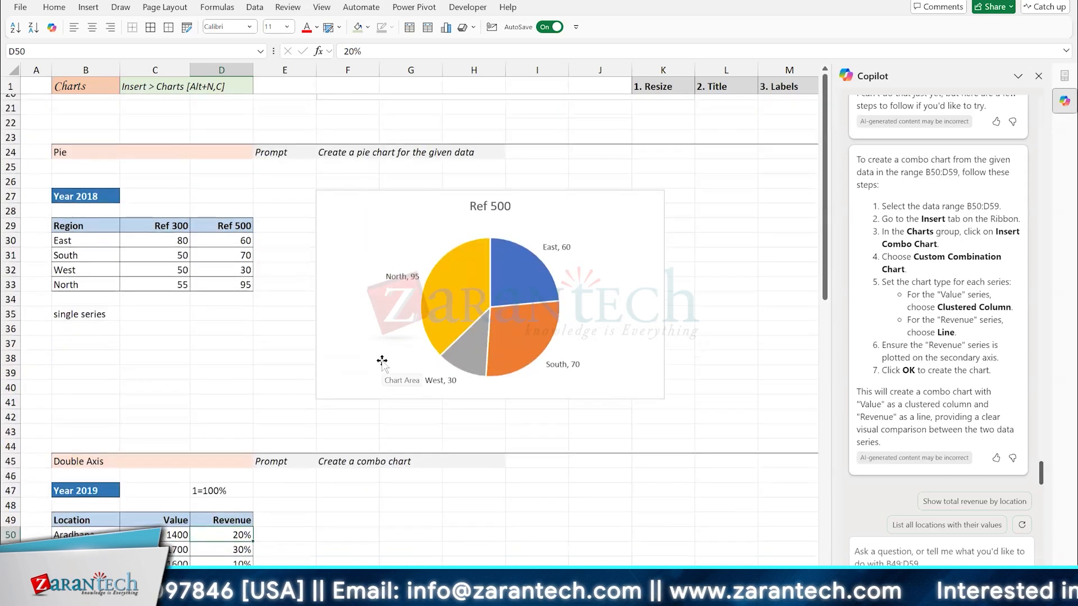
{"action": "scroll", "coordinate": [381, 361], "scroll_direction": "down", "scroll_amount": 5}
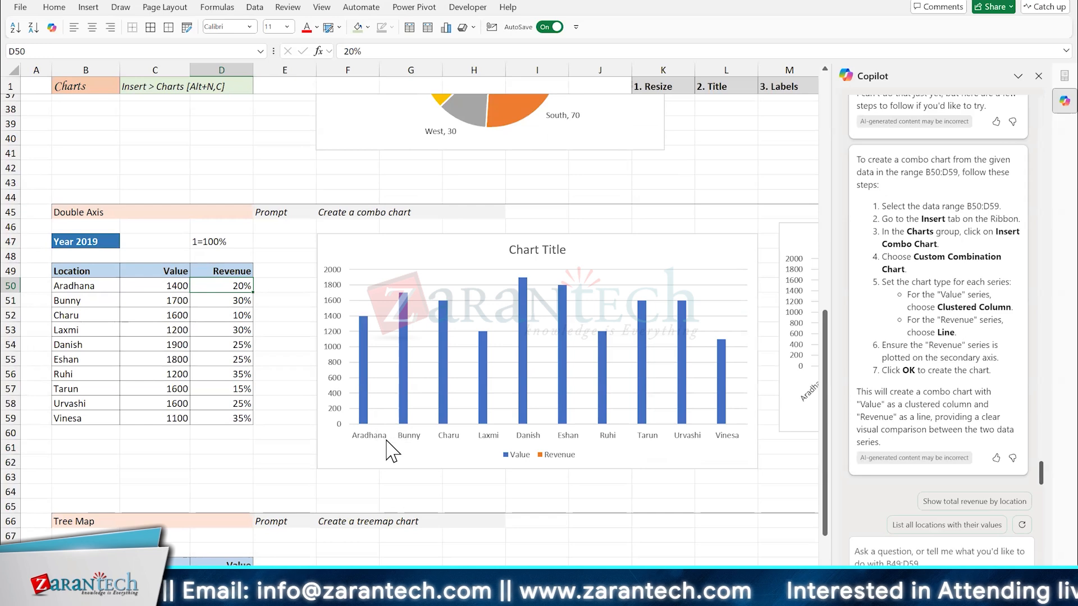
{"action": "left_click", "coordinate": [365, 345]}
{"action": "right_click", "coordinate": [363, 339]}
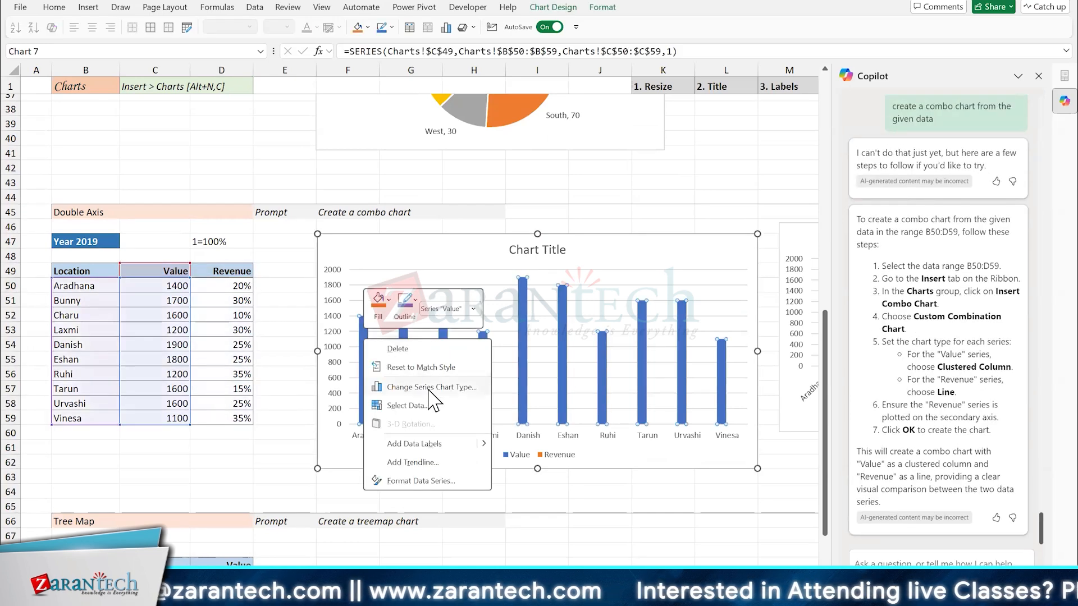
{"action": "key", "text": "Escape"}
{"action": "right_click", "coordinate": [370, 250]}
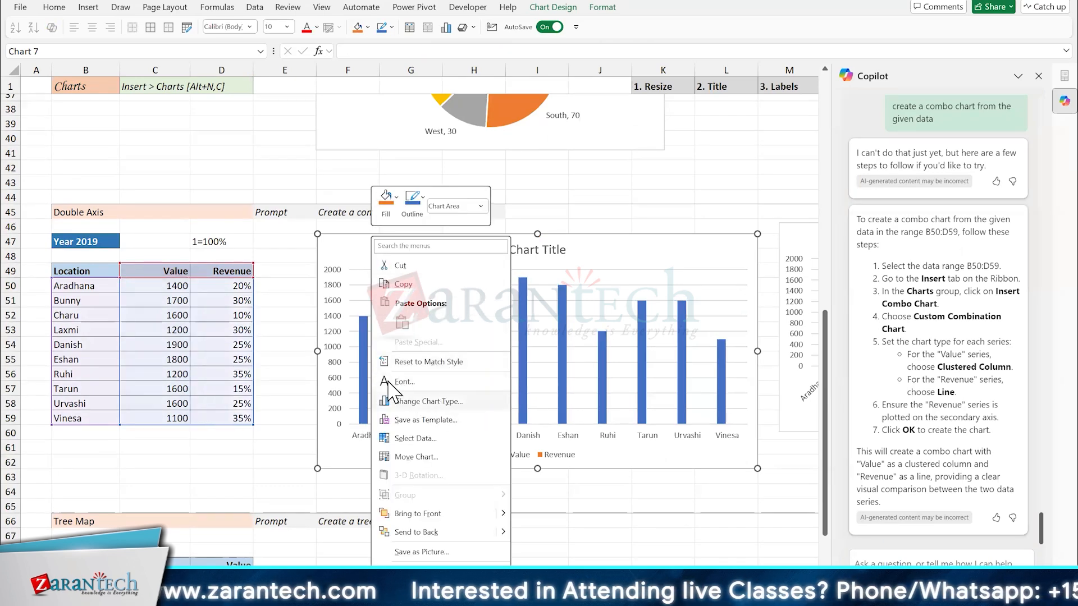
{"action": "key", "text": "Escape"}
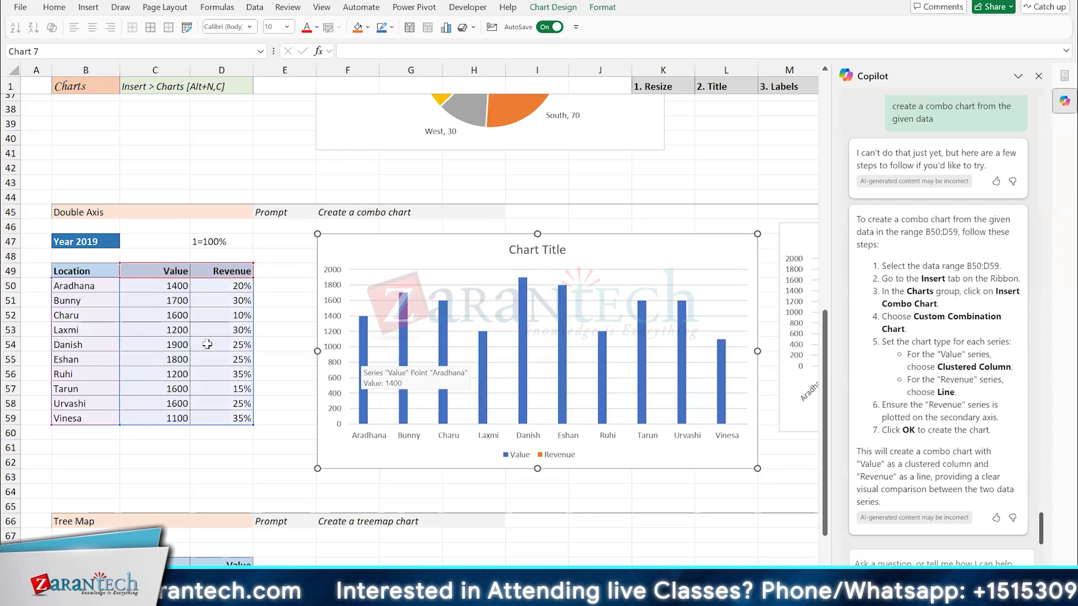
Step: Change the new chart to a custom combination with Revenue as Line with Markers on the secondary axis, keeping Value as Clustered Column
{"action": "right_click", "coordinate": [362, 348]}
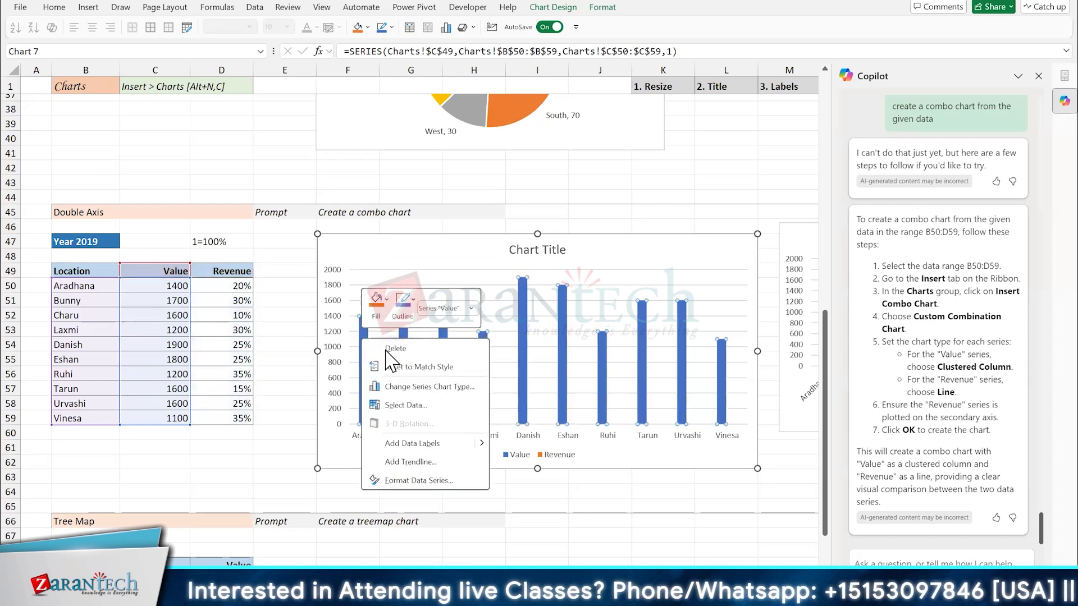
{"action": "left_click", "coordinate": [442, 389]}
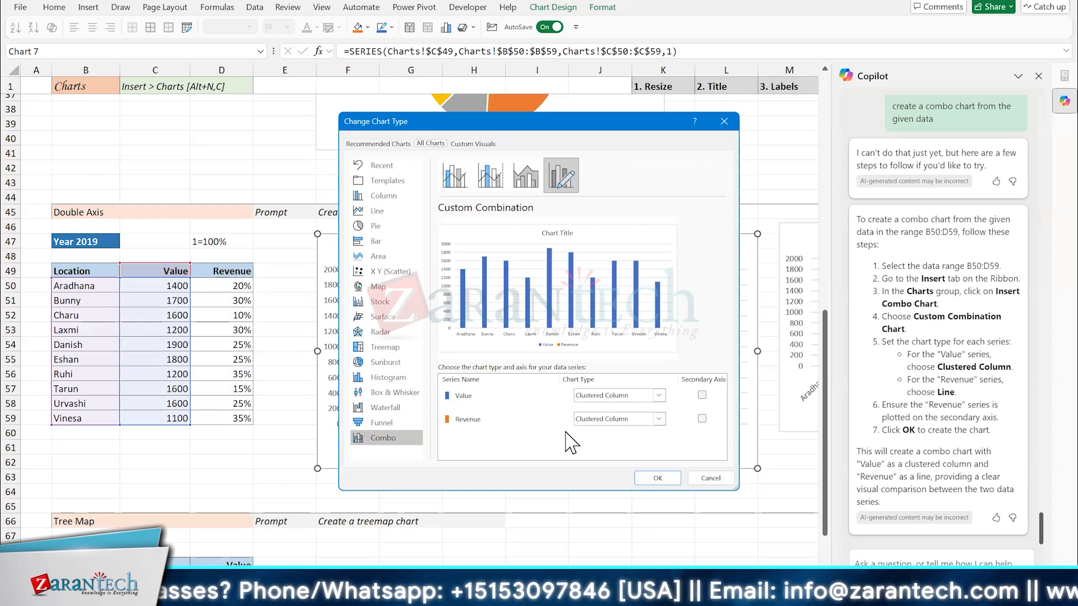
{"action": "left_click", "coordinate": [660, 420]}
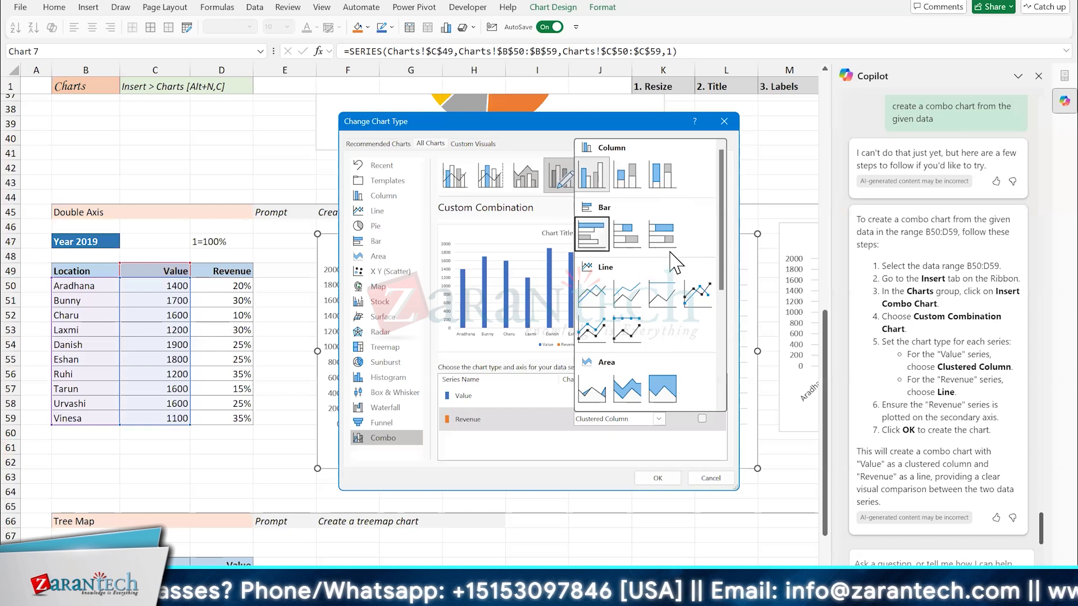
{"action": "key", "text": "Right"}
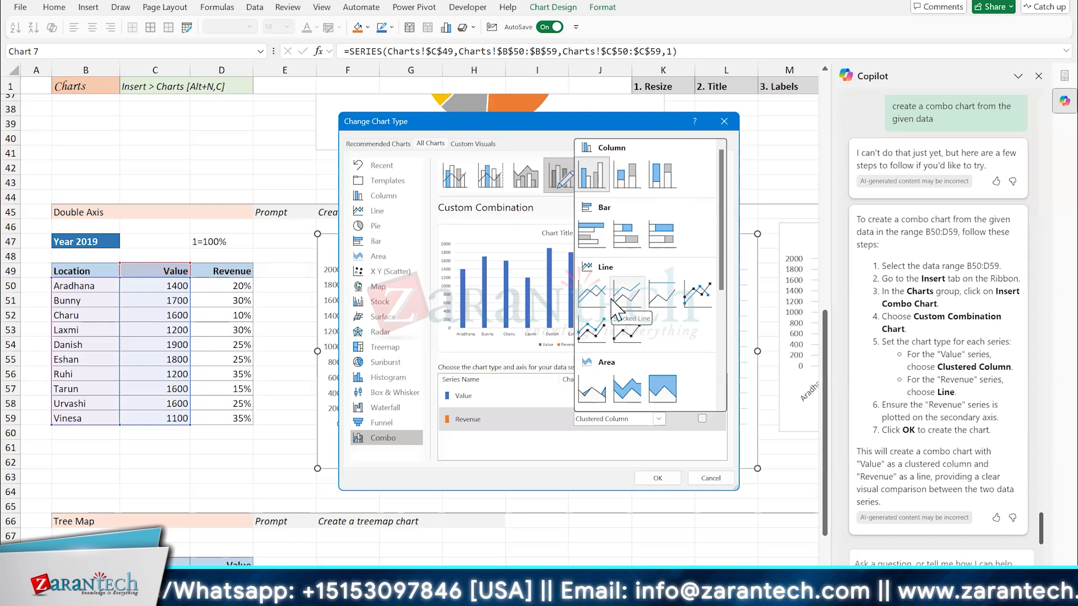
{"action": "left_click", "coordinate": [699, 295]}
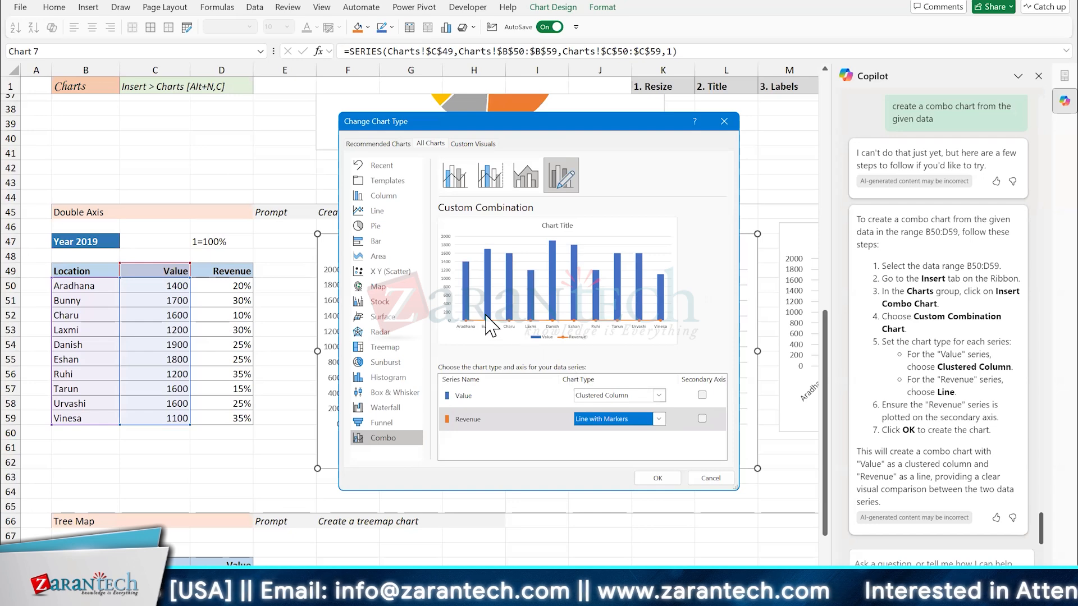
{"action": "left_click", "coordinate": [702, 419]}
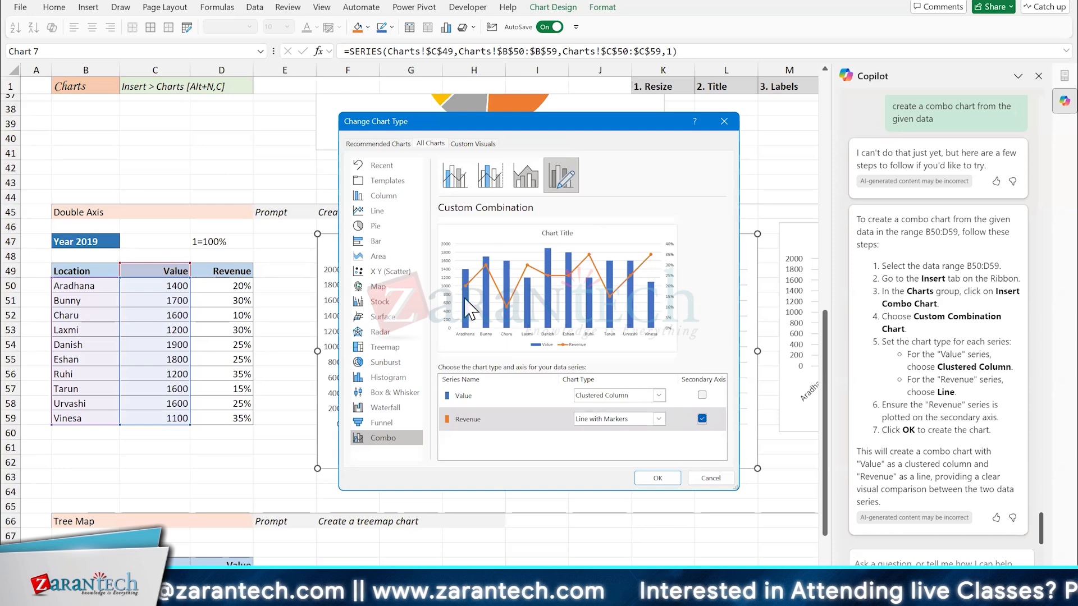
{"action": "left_click", "coordinate": [657, 479]}
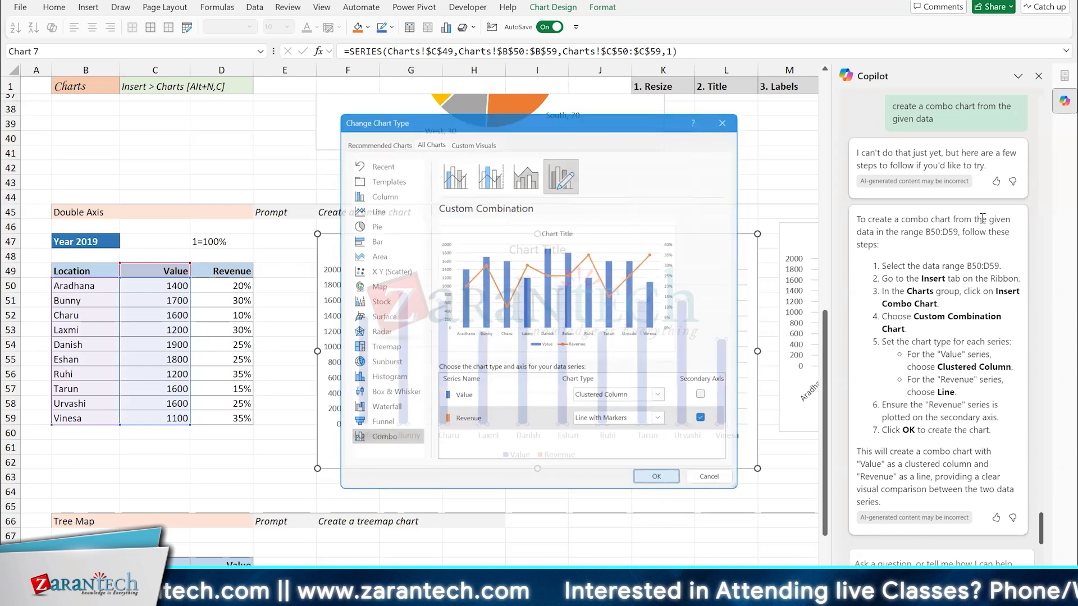
Step: Move the older combo chart next to the new one, roughly aligned with its top edge, and enlarge it for comparison
{"action": "scroll", "coordinate": [419, 296], "scroll_direction": "right", "scroll_amount": 2}
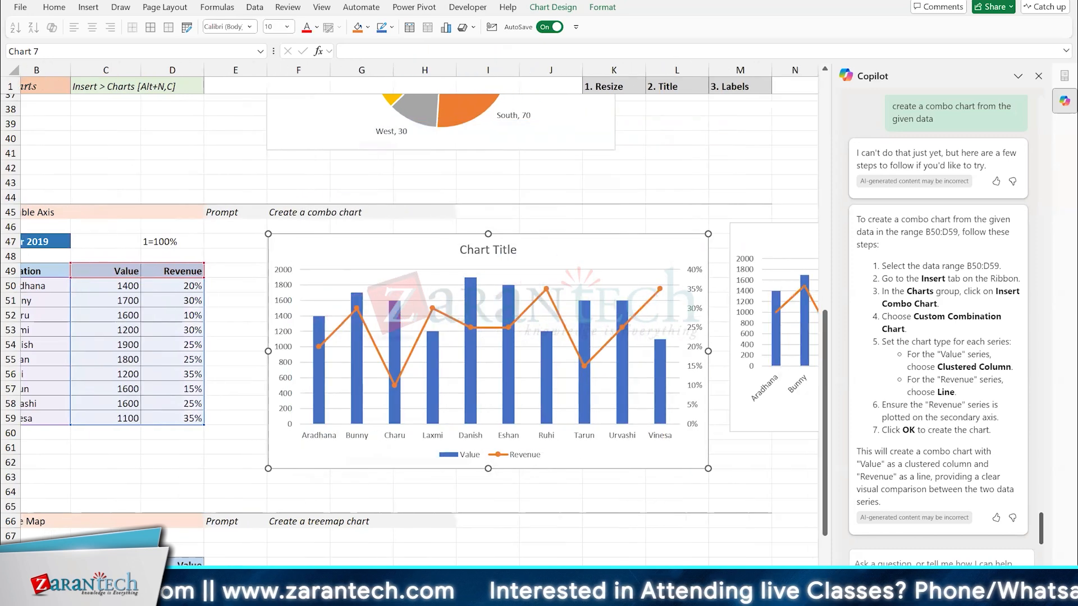
{"action": "scroll", "coordinate": [689, 428], "scroll_direction": "right", "scroll_amount": 5}
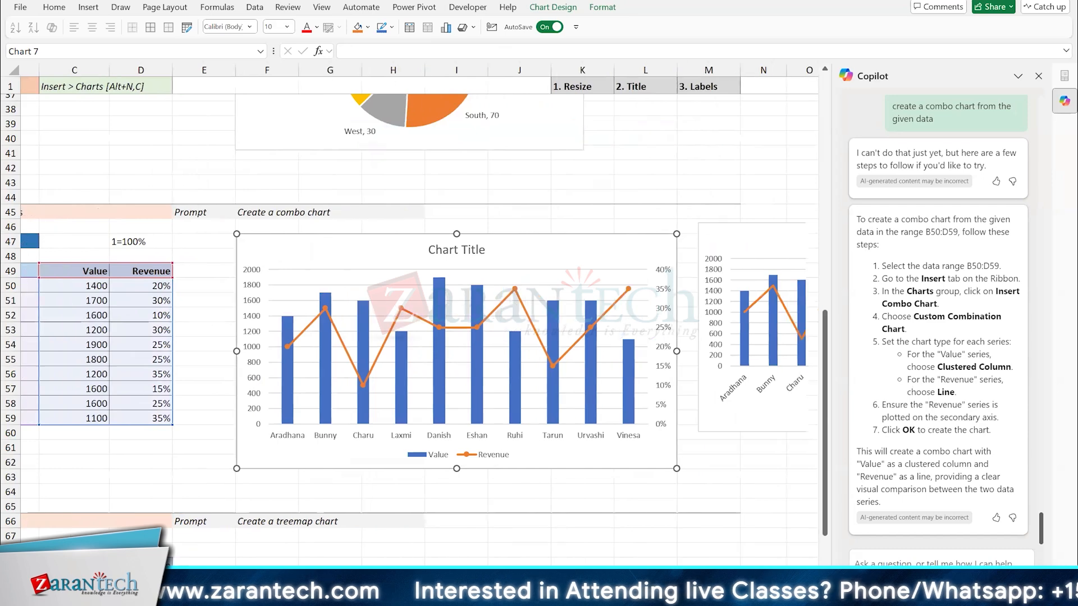
{"action": "scroll", "coordinate": [688, 427], "scroll_direction": "right", "scroll_amount": 7}
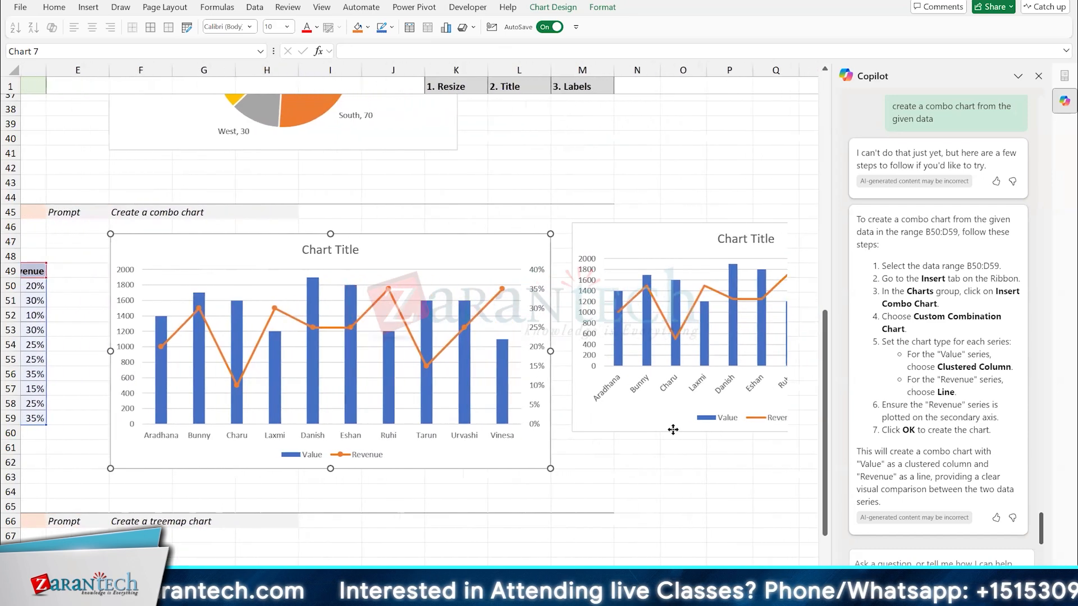
{"action": "scroll", "coordinate": [694, 444], "scroll_direction": "right", "scroll_amount": 3}
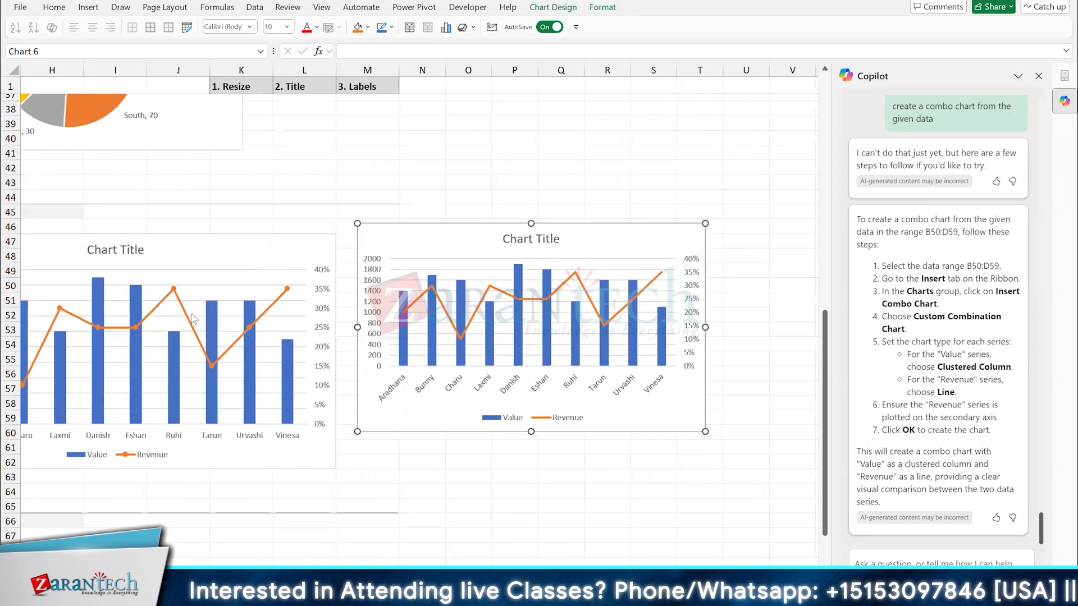
{"action": "left_click_drag", "start_coordinate": [478, 385], "coordinate": [462, 387]}
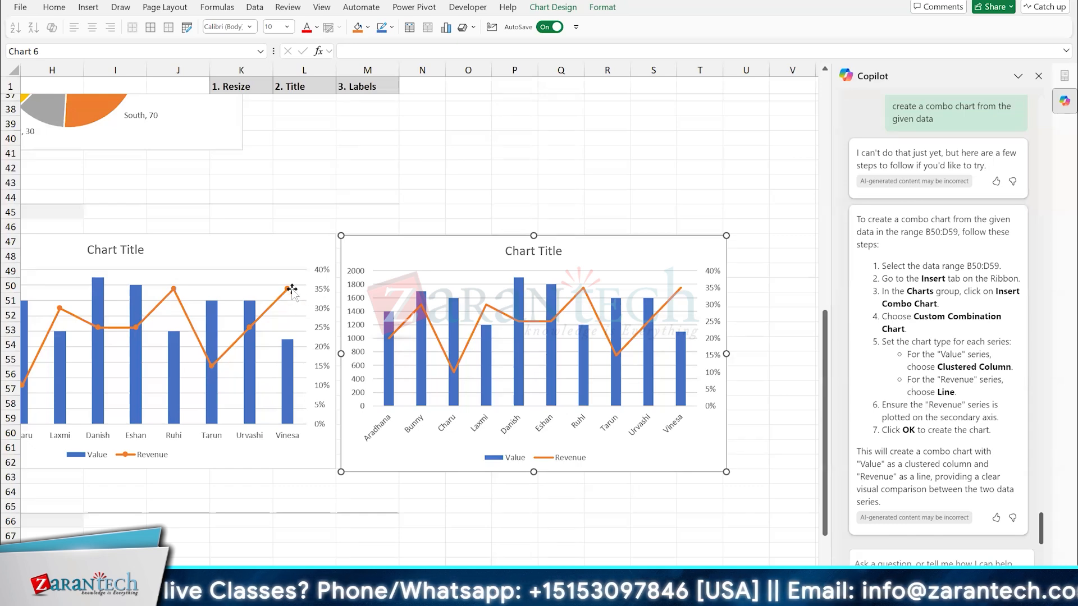
{"action": "left_click", "coordinate": [306, 477]}
{"action": "scroll", "coordinate": [393, 309], "scroll_direction": "left", "scroll_amount": 5}
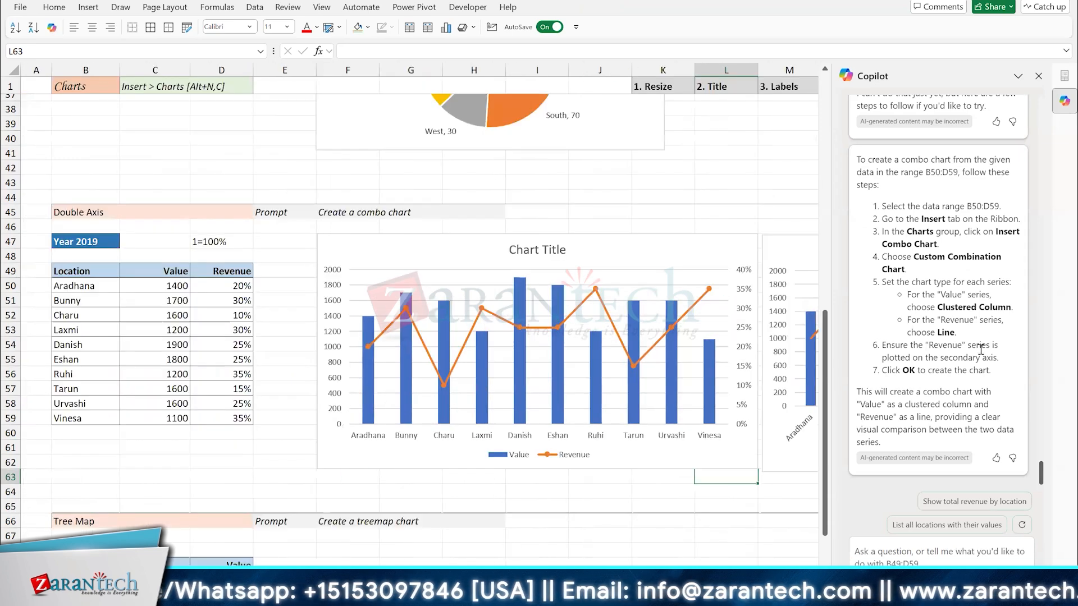
{"action": "left_click", "coordinate": [224, 331]}
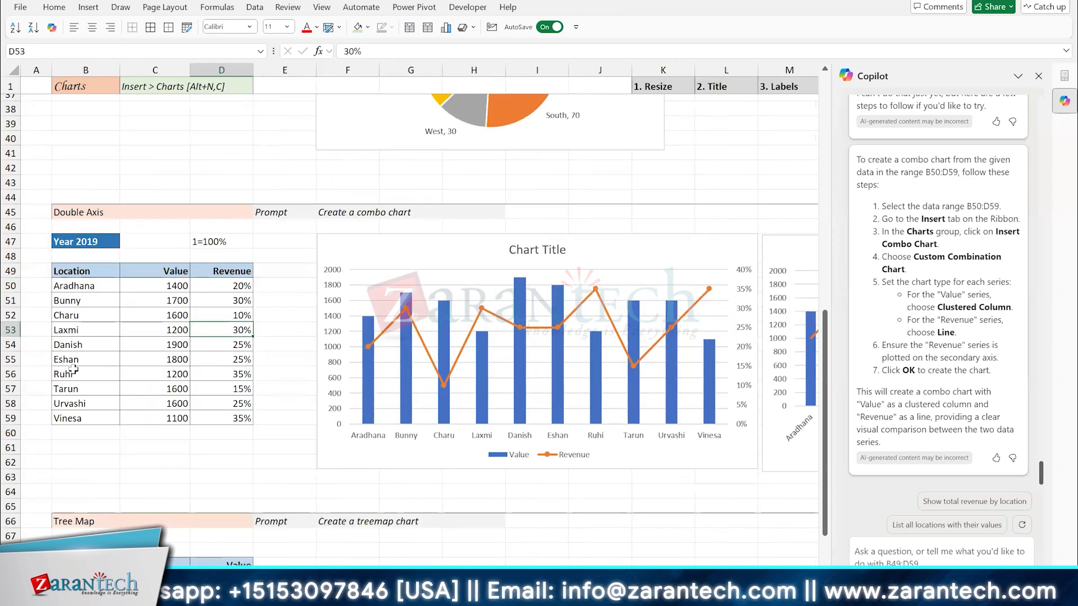
{"action": "left_click", "coordinate": [233, 365]}
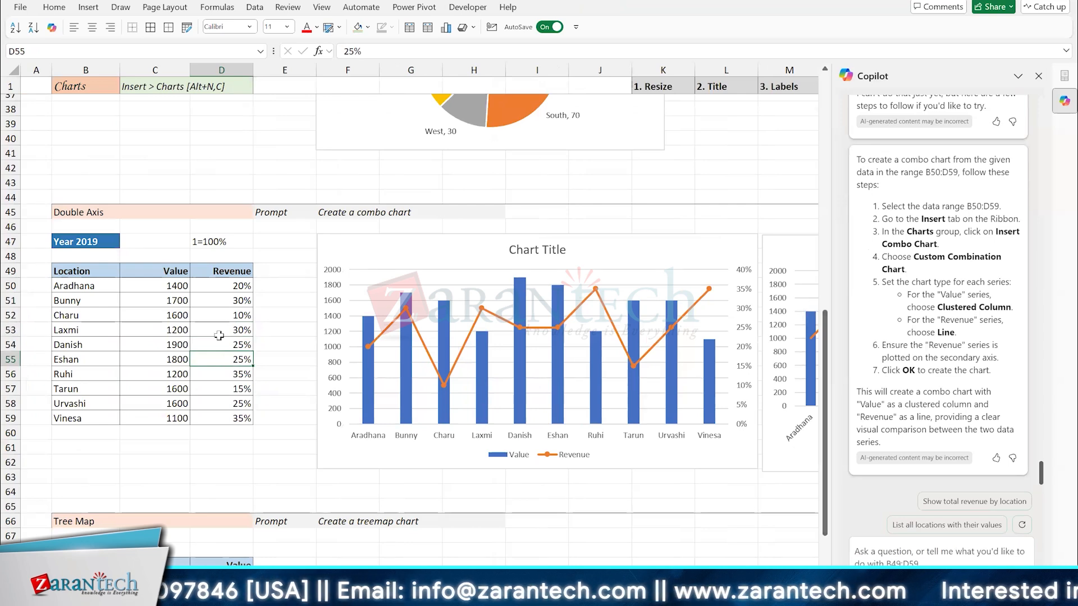
{"action": "left_click", "coordinate": [214, 315]}
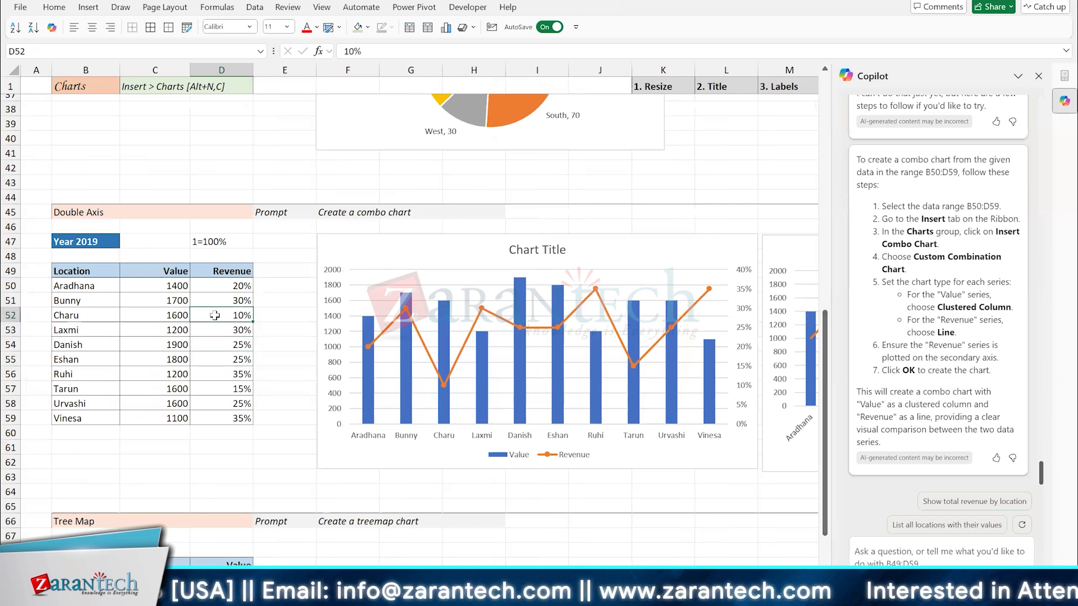
Step: Select a value in the Tree Map table and ask Copilot to "Create a treemap chart"
{"action": "scroll", "coordinate": [214, 315], "scroll_direction": "down", "scroll_amount": 6}
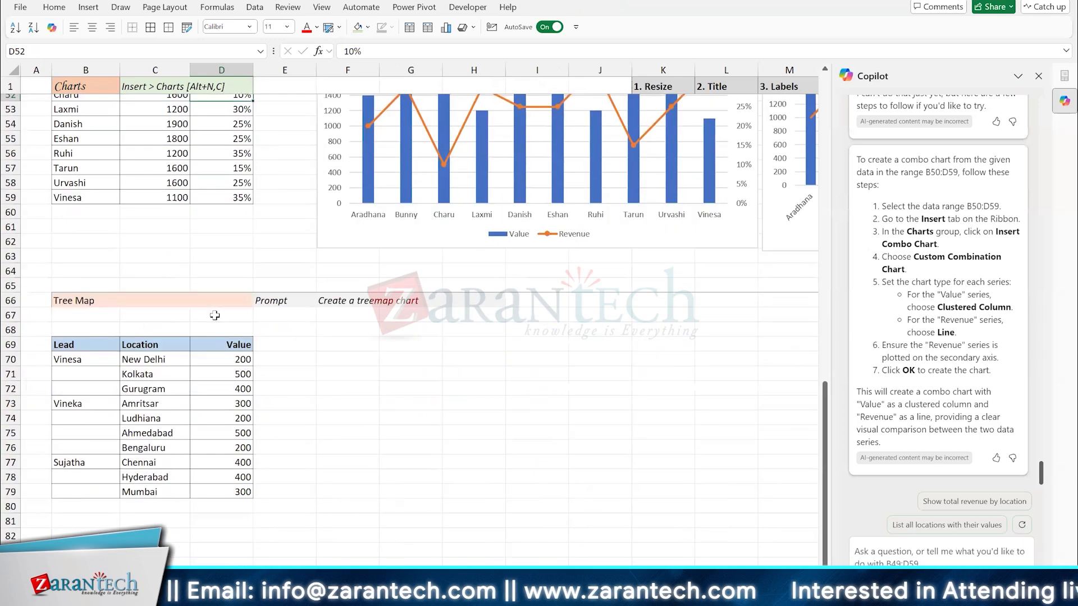
{"action": "scroll", "coordinate": [211, 350], "scroll_direction": "down", "scroll_amount": 1}
{"action": "left_click", "coordinate": [212, 358]}
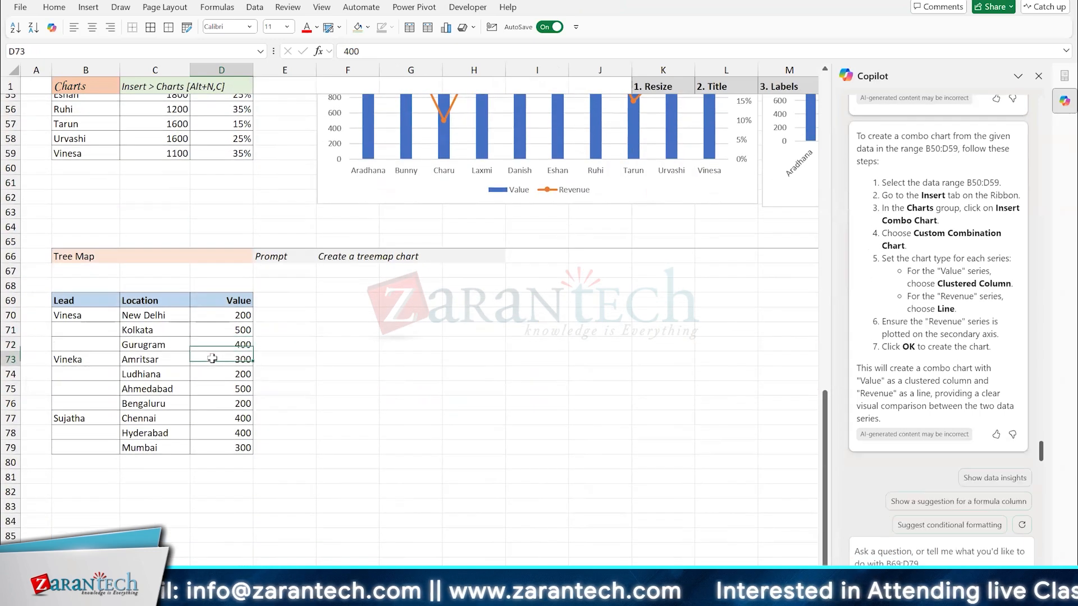
{"action": "scroll", "coordinate": [214, 355], "scroll_direction": "up", "scroll_amount": 7}
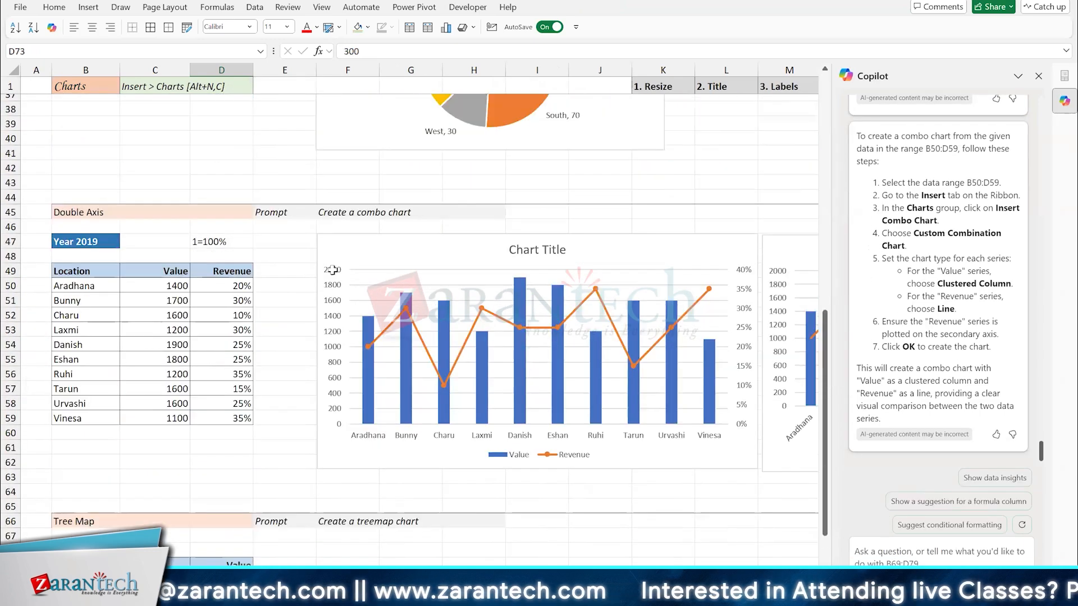
{"action": "scroll", "coordinate": [329, 235], "scroll_direction": "down", "scroll_amount": 8}
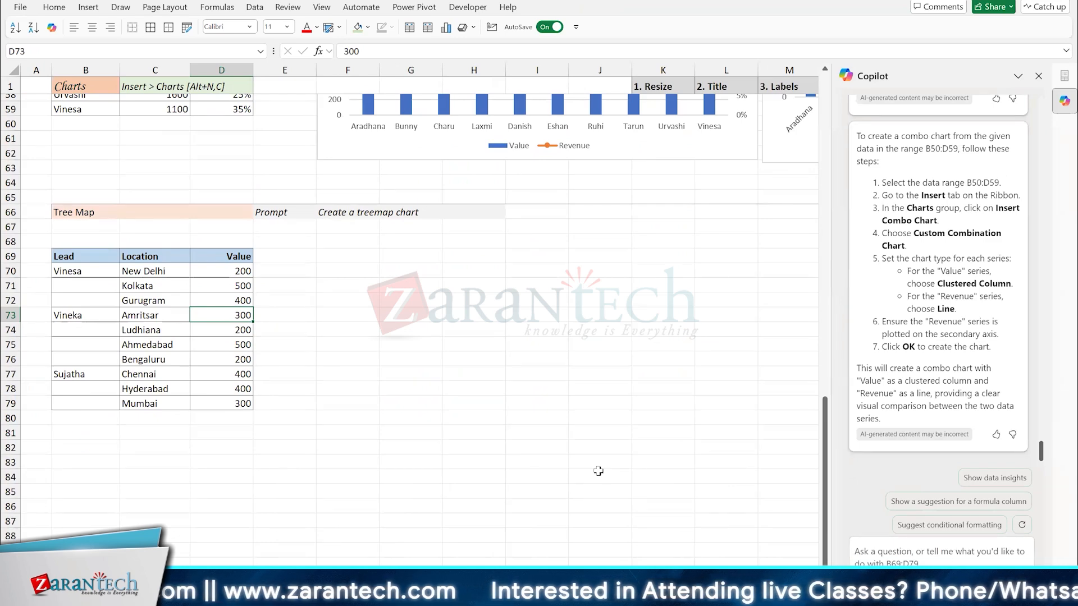
{"action": "type", "text": "Create a tre"}
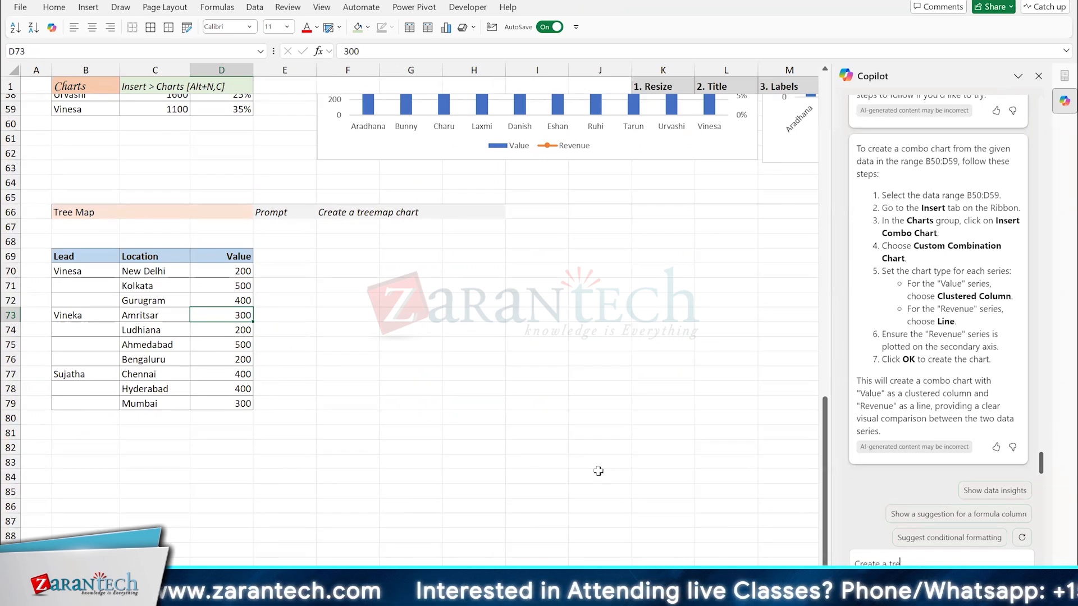
{"action": "type", "text": "emap chart"}
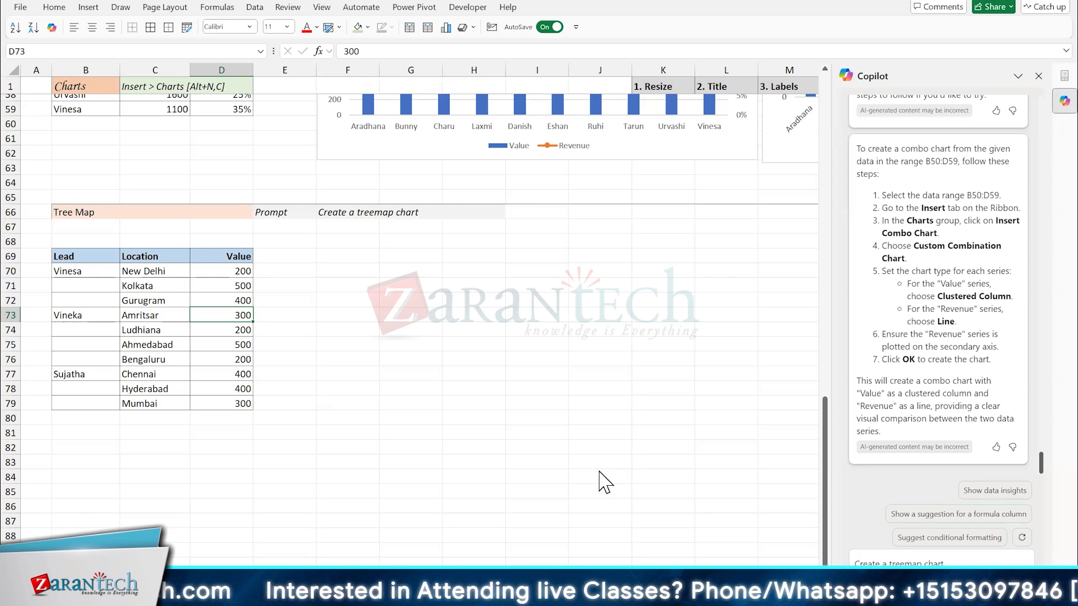
{"action": "key", "text": "Return"}
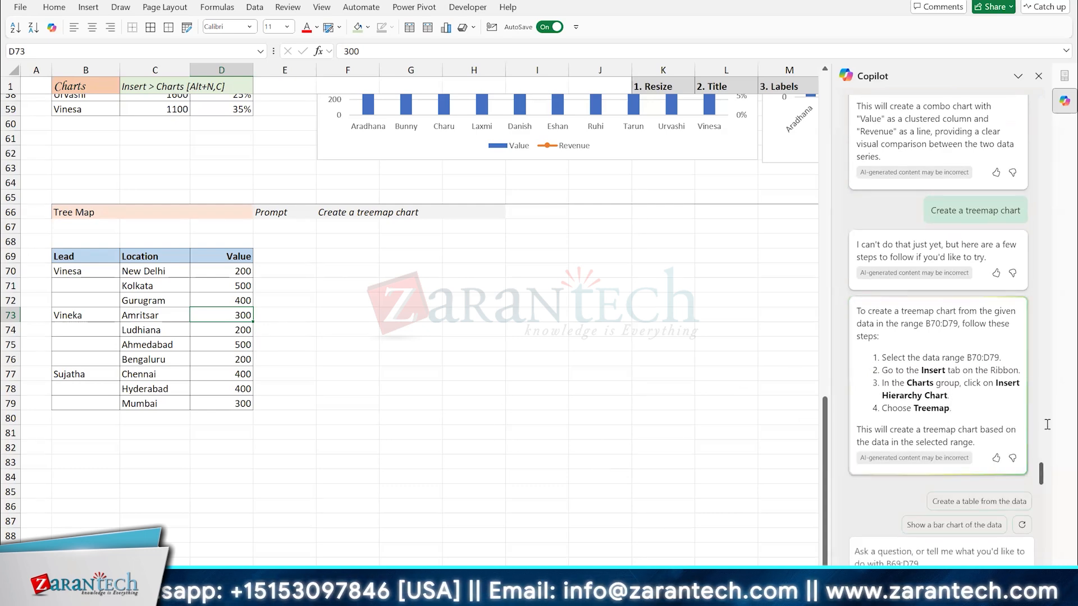
Step: Insert a Treemap chart from the Tree Map table, place it beside the table below the prompt row and enlarge it
{"action": "left_click", "coordinate": [233, 333]}
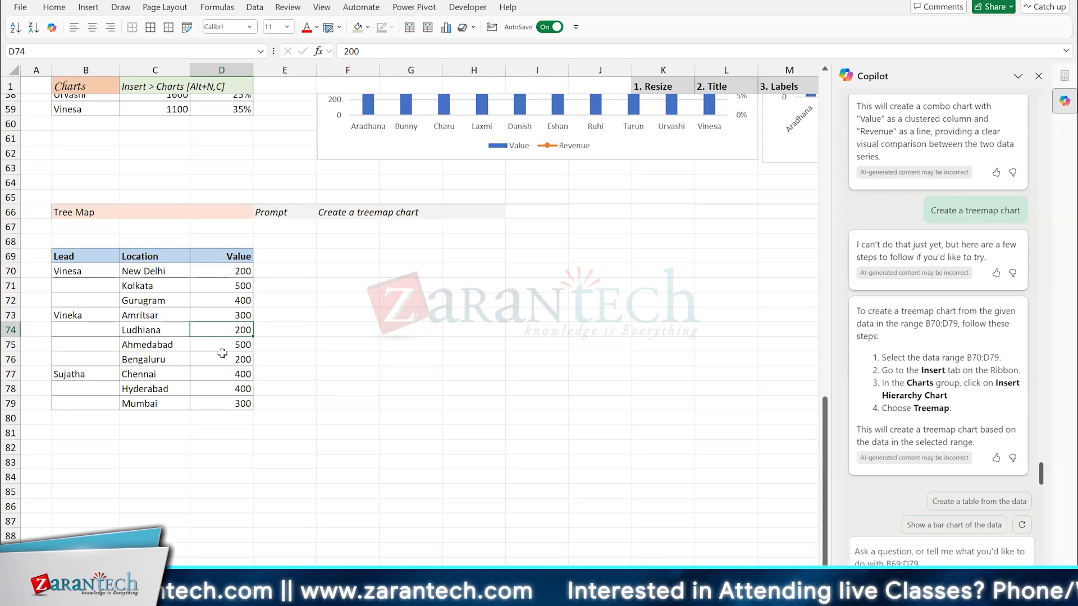
{"action": "left_click", "coordinate": [215, 312]}
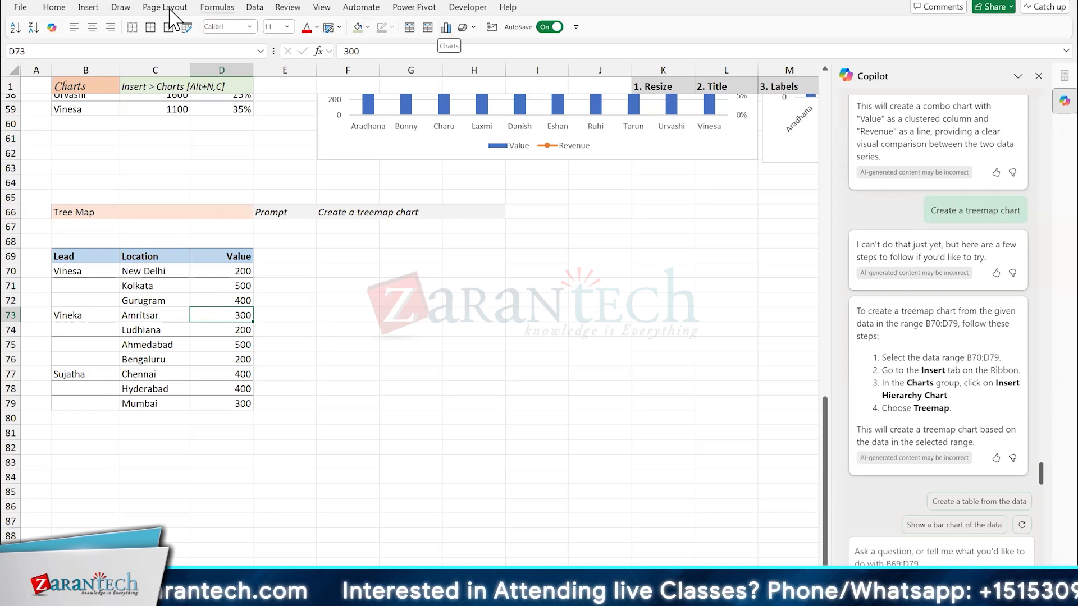
{"action": "left_click", "coordinate": [88, 7]}
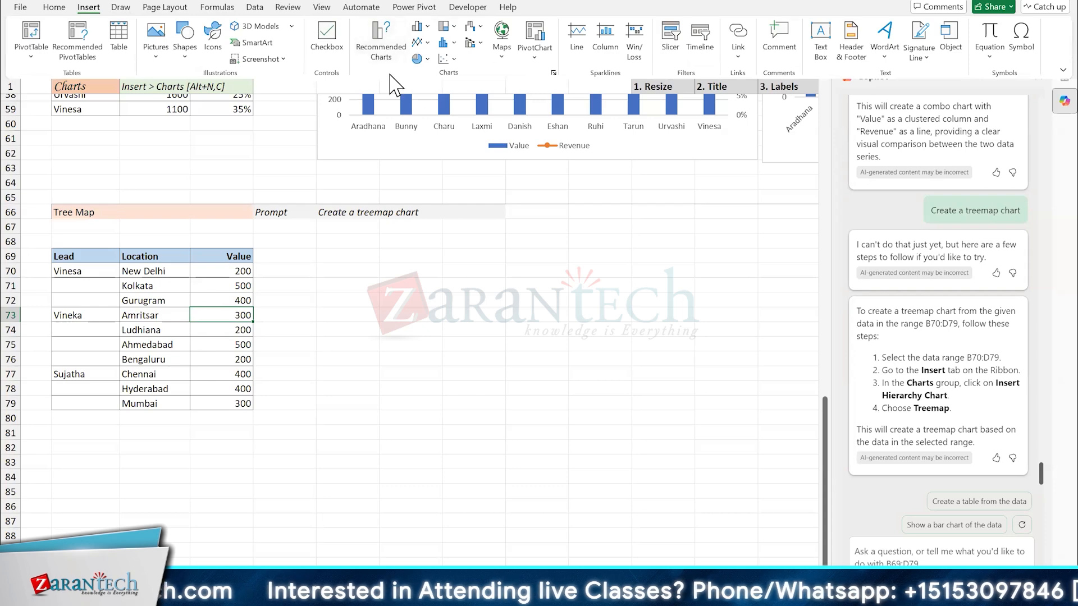
{"action": "left_click", "coordinate": [149, 323]}
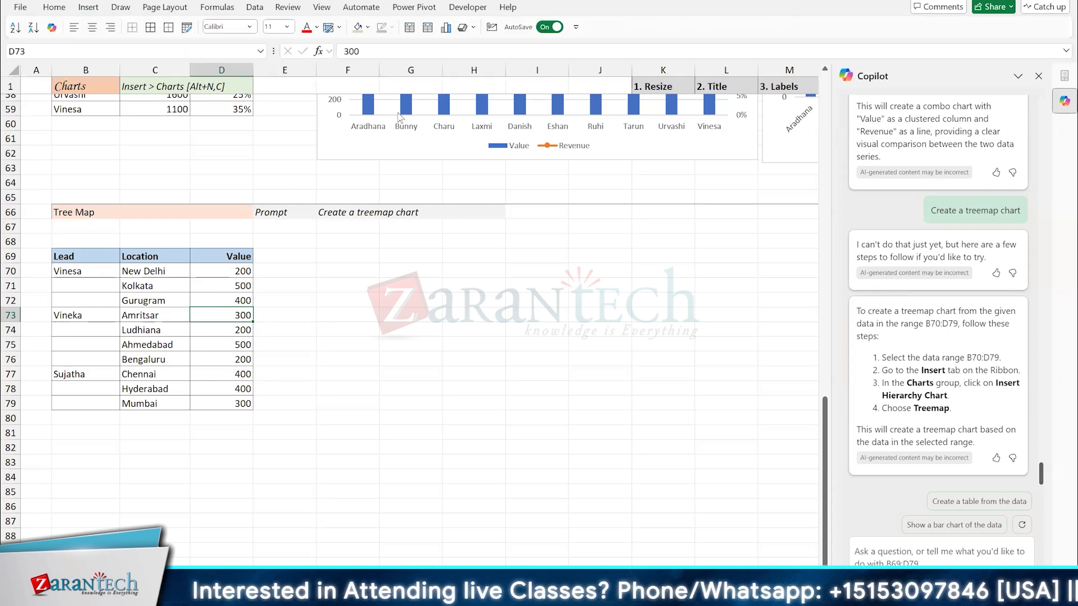
{"action": "left_click", "coordinate": [446, 27]}
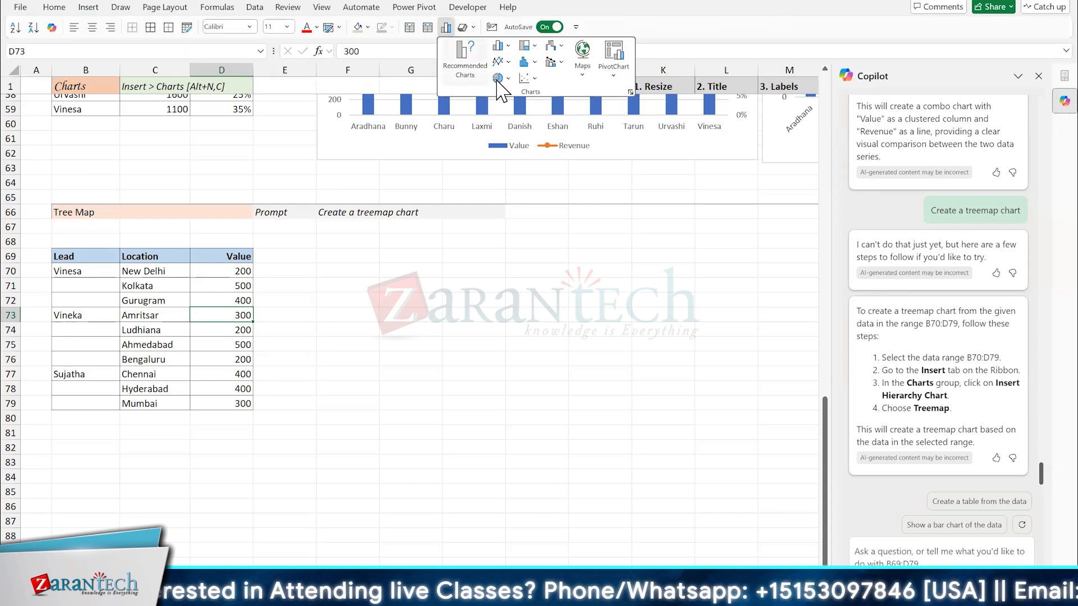
{"action": "left_click", "coordinate": [528, 46]}
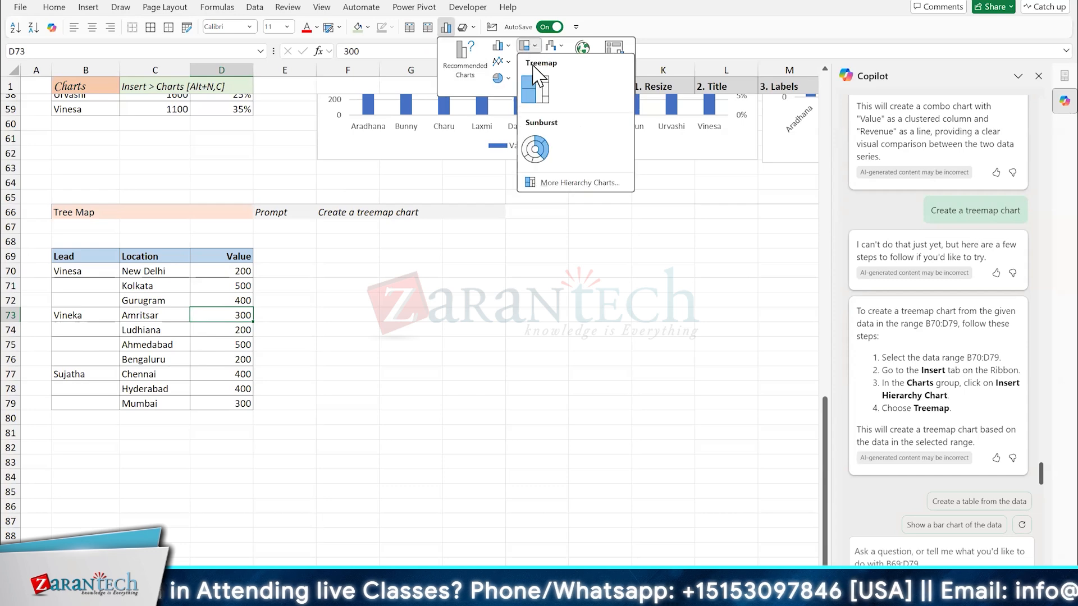
{"action": "left_click", "coordinate": [535, 84]}
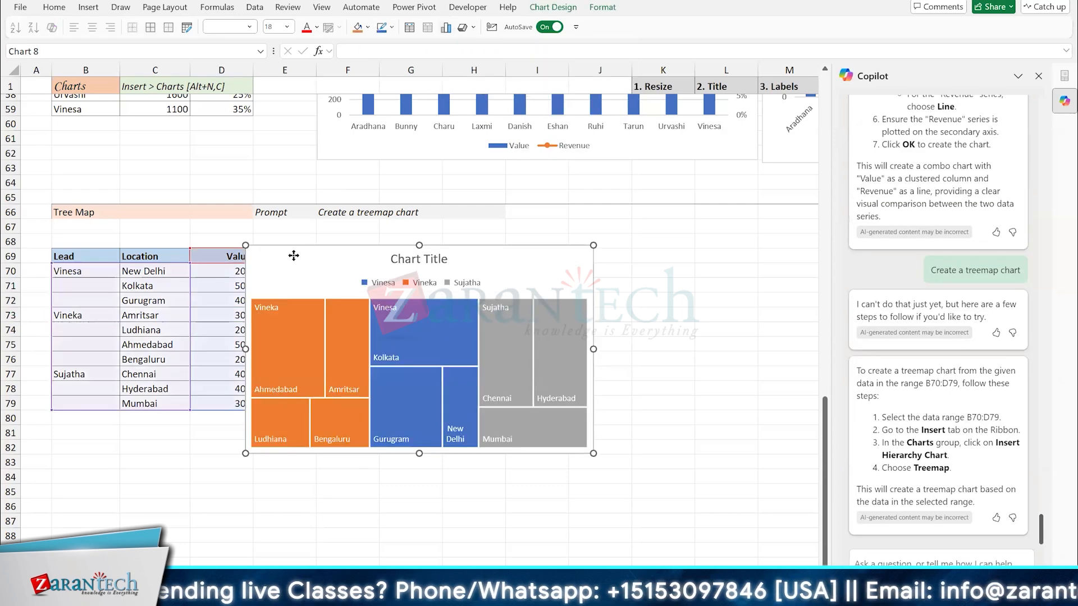
{"action": "mouse_move", "coordinate": [293, 255]}
{"action": "left_mouse_down"}
{"action": "mouse_move", "coordinate": [335, 243]}
{"action": "mouse_move", "coordinate": [299, 242]}
{"action": "left_mouse_up"}
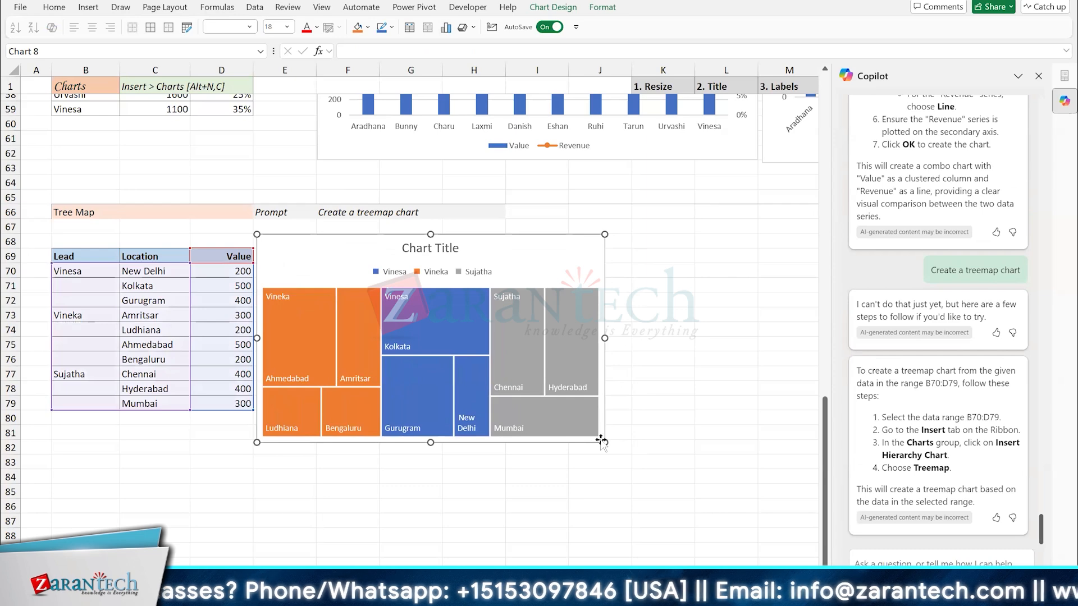
{"action": "left_click_drag", "start_coordinate": [602, 441], "coordinate": [684, 476]}
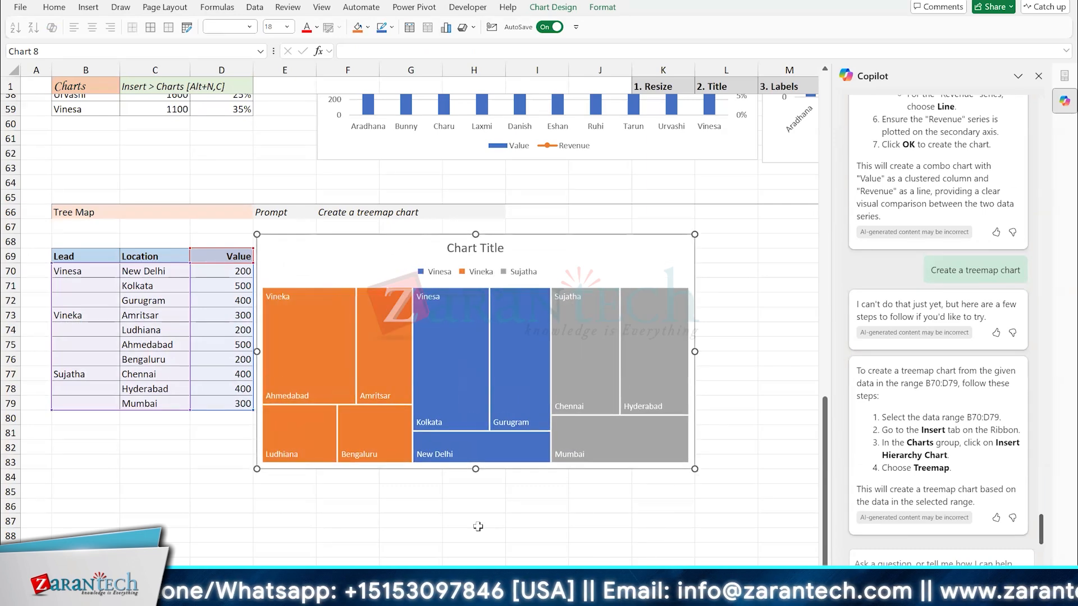
Step: Set the font size of each of the three lead-name labels in the treemap to 14
{"action": "left_click", "coordinate": [572, 294]}
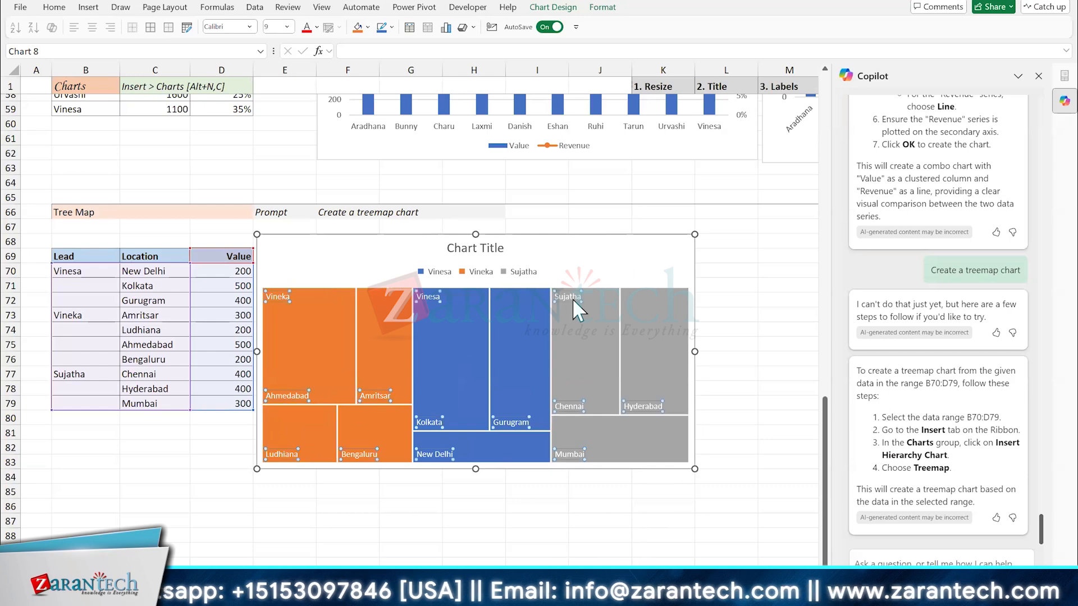
{"action": "left_click", "coordinate": [573, 299]}
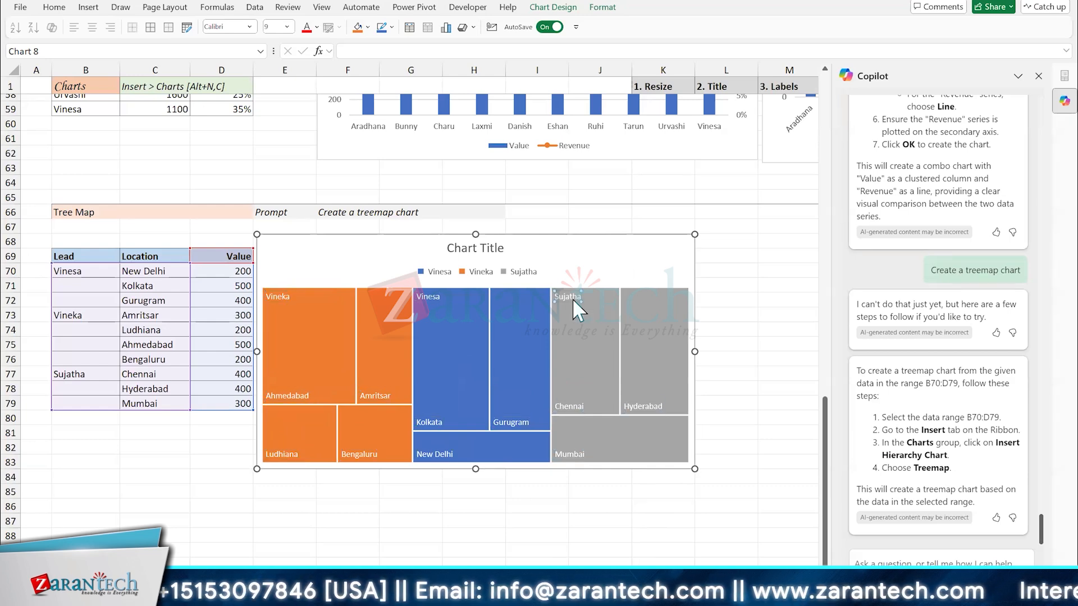
{"action": "left_click", "coordinate": [275, 25]}
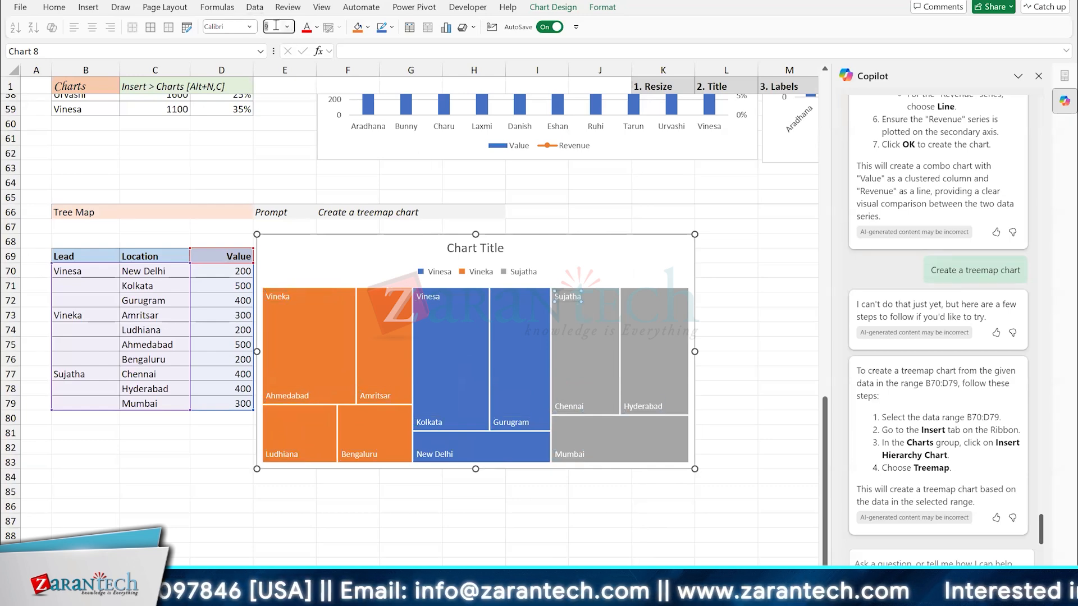
{"action": "type", "text": "14"}
{"action": "key", "text": "Return"}
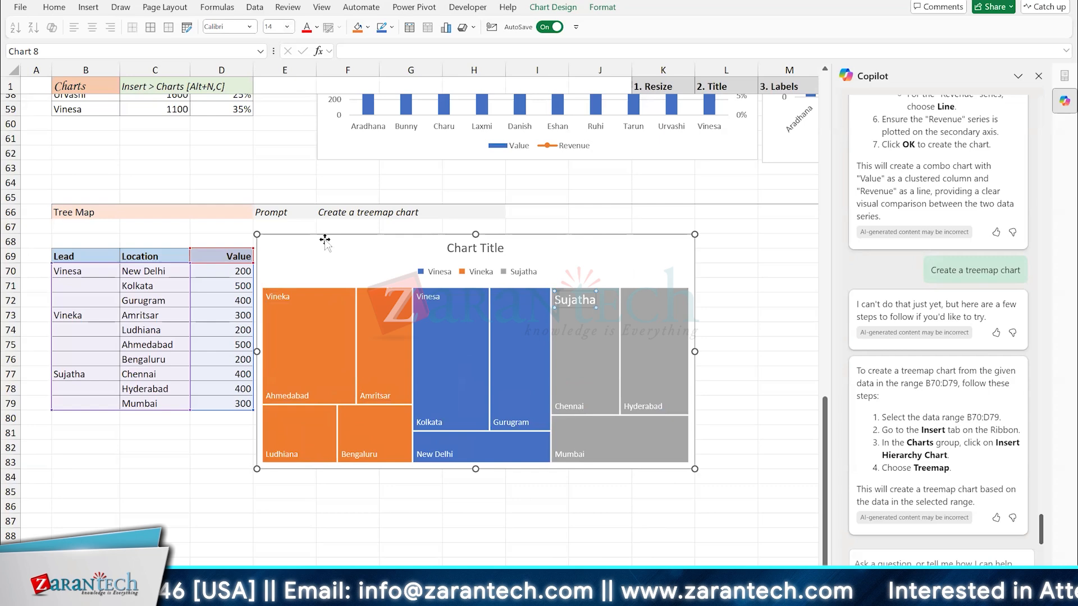
{"action": "left_click", "coordinate": [426, 294]}
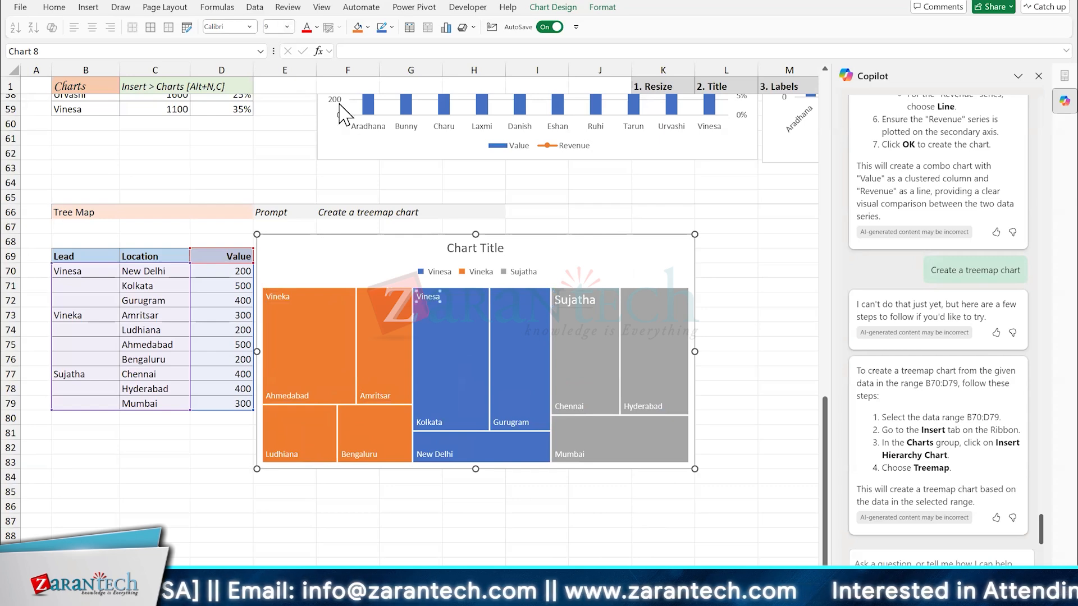
{"action": "left_click", "coordinate": [276, 26]}
{"action": "type", "text": "14"}
{"action": "key", "text": "Return"}
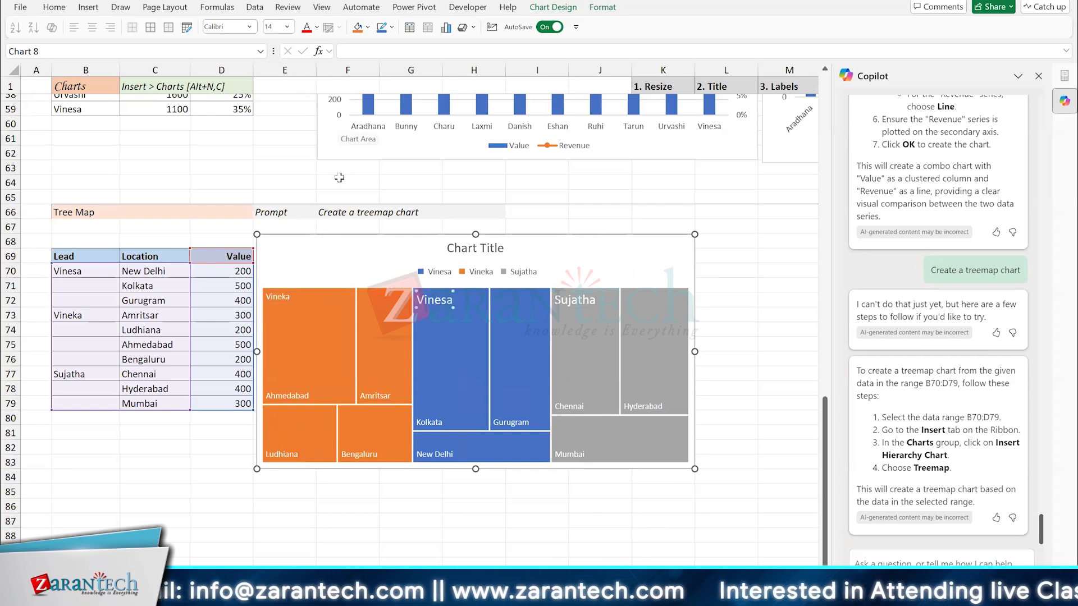
{"action": "left_click", "coordinate": [281, 293]}
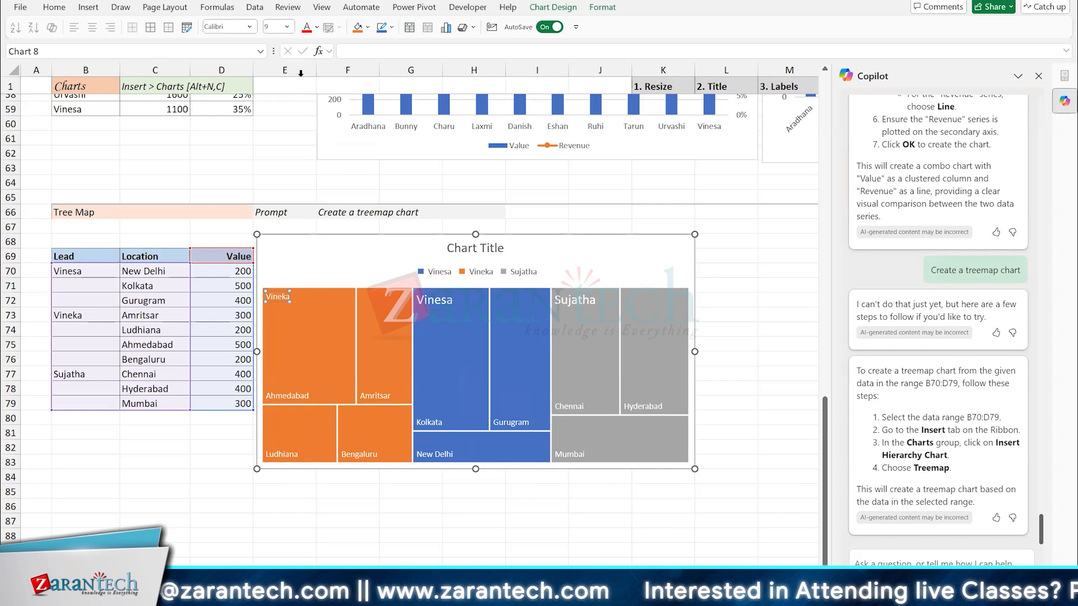
{"action": "left_click", "coordinate": [276, 27]}
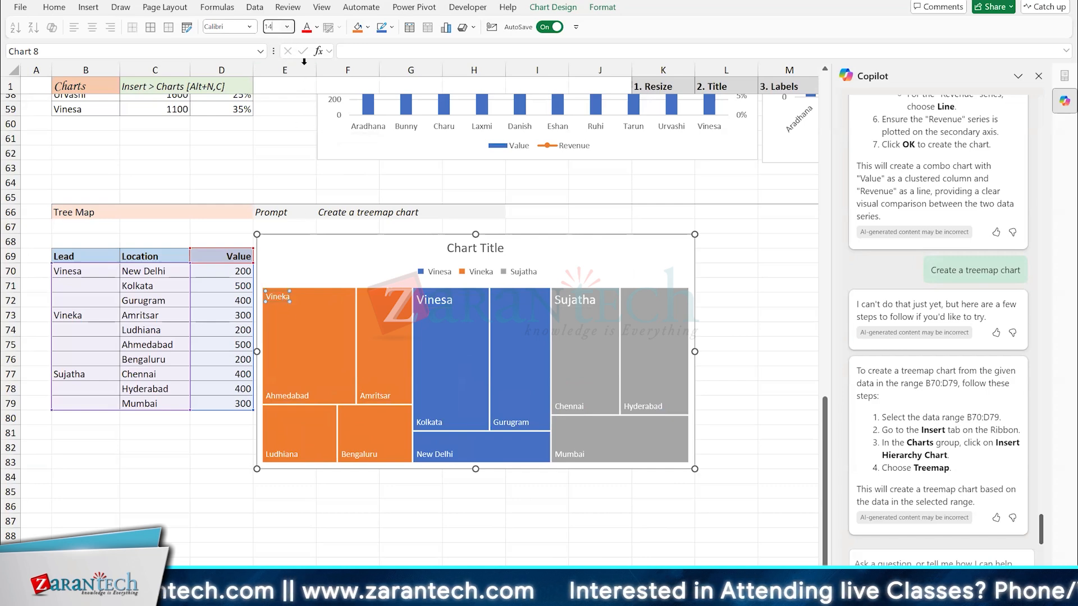
{"action": "type", "text": "14"}
{"action": "key", "text": "Return"}
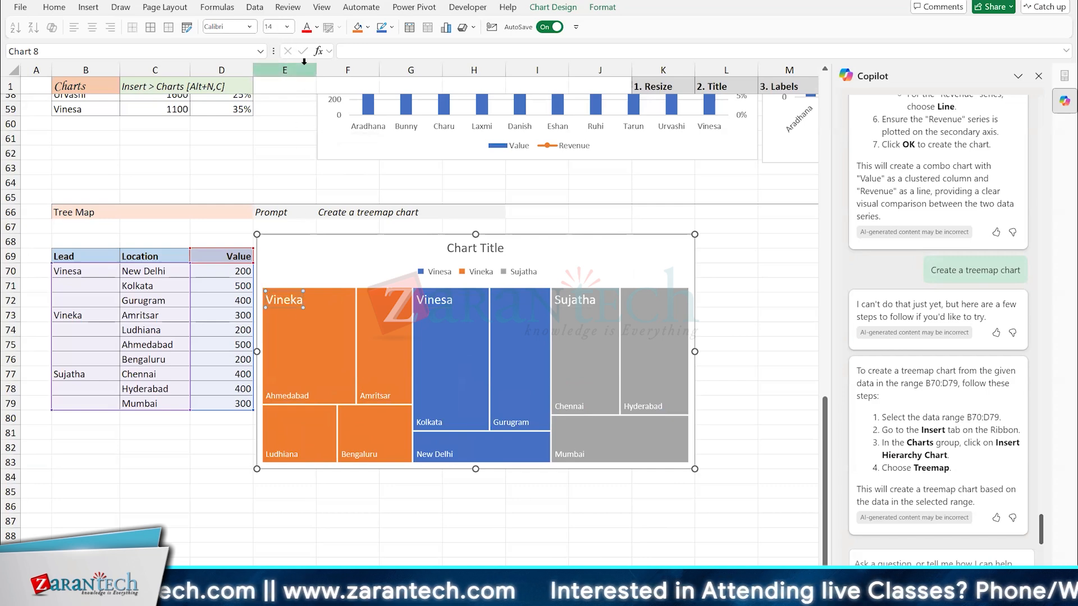
Step: Make the three lead-name labels in the treemap bold and move the chart slightly farther from the table
{"action": "left_click", "coordinate": [54, 7]}
{"action": "left_click", "coordinate": [127, 50]}
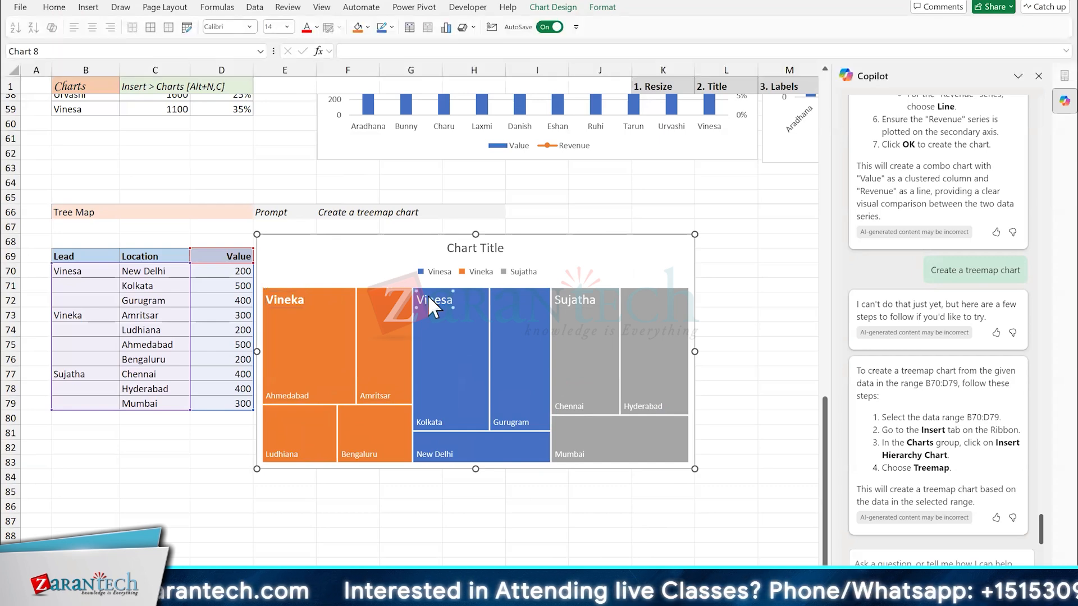
{"action": "key", "text": "ctrl+b"}
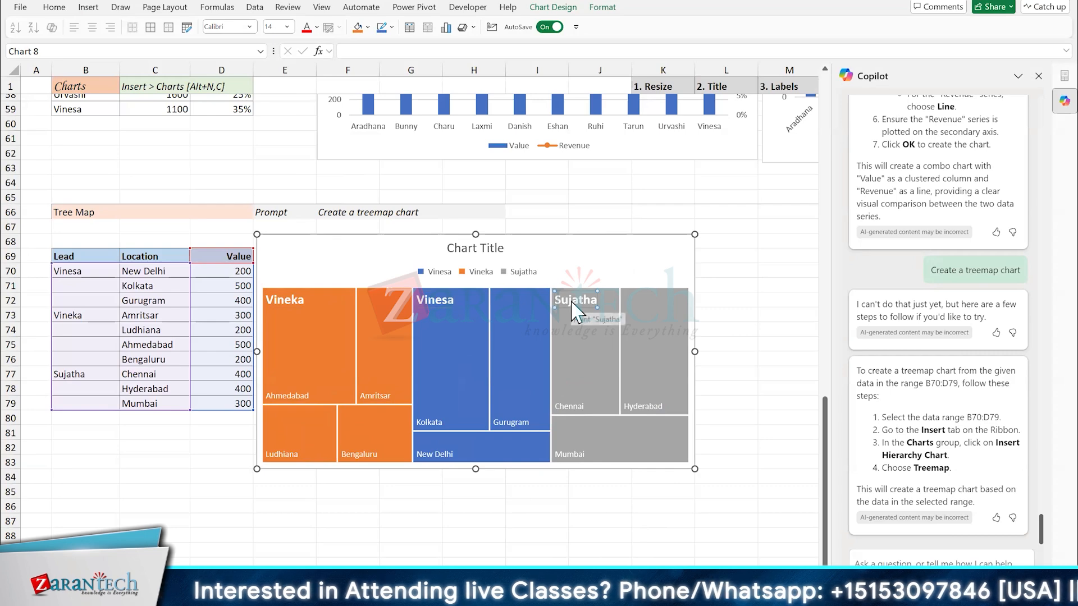
{"action": "key", "text": "ctrl+b"}
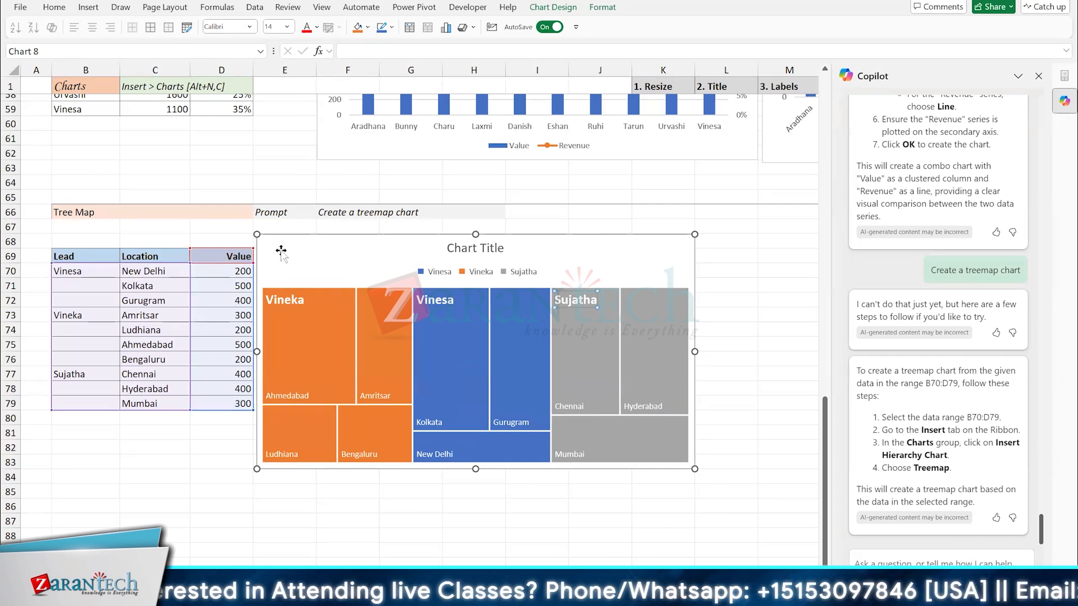
{"action": "left_click_drag", "start_coordinate": [281, 250], "coordinate": [315, 250]}
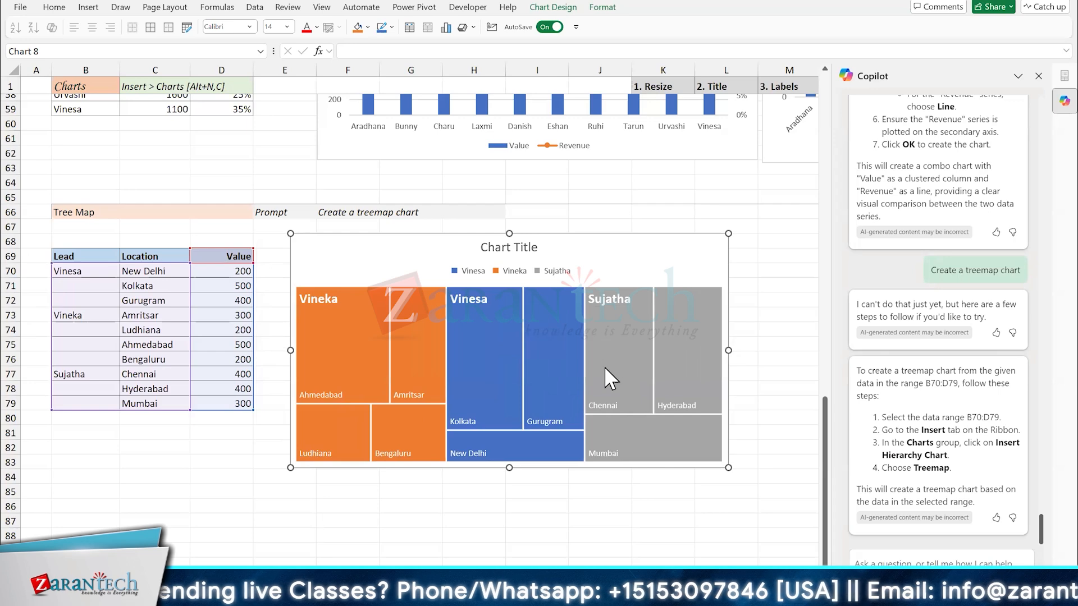
Step: Change the Hyderabad value in cell D78 of the Tree Map table to 900
{"action": "left_click", "coordinate": [211, 388]}
{"action": "type", "text": "900"}
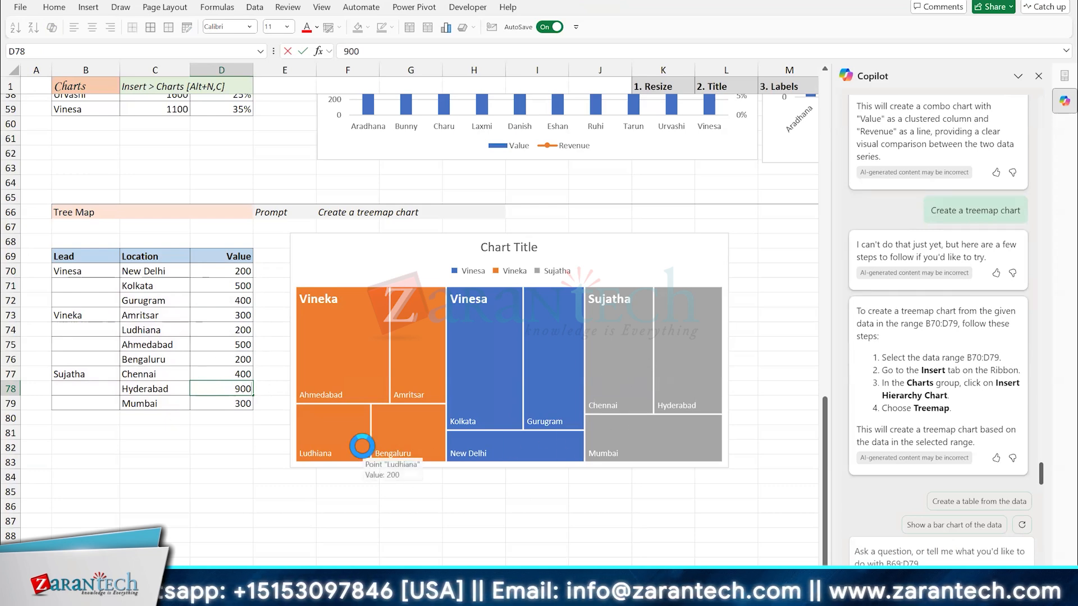
{"action": "key", "text": "Return"}
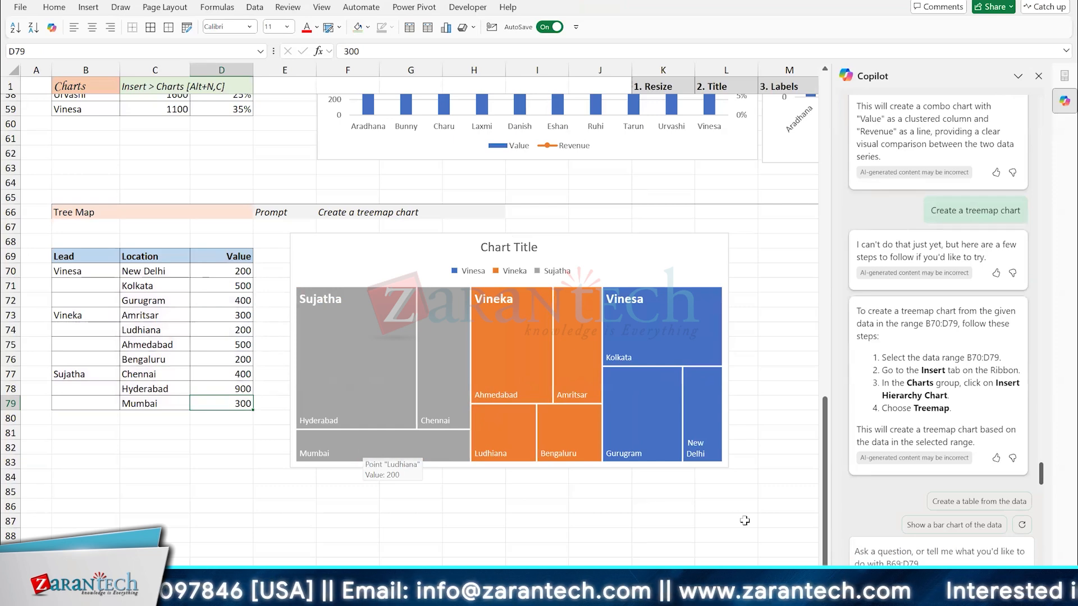
Step: Add the values to the treemap's data labels alongside the category names
{"action": "left_click", "coordinate": [224, 324]}
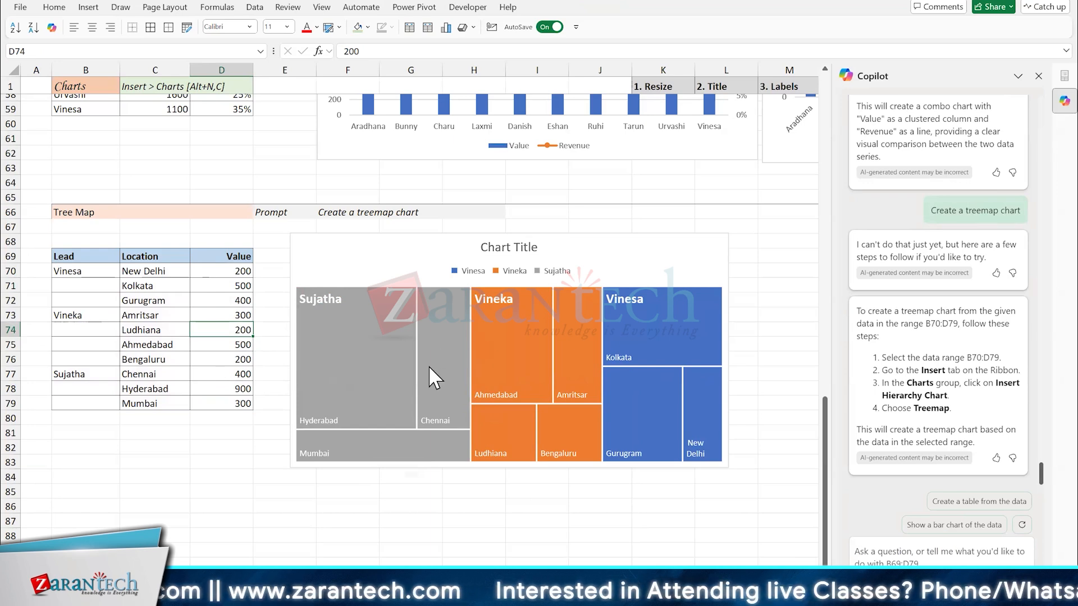
{"action": "left_click", "coordinate": [651, 242]}
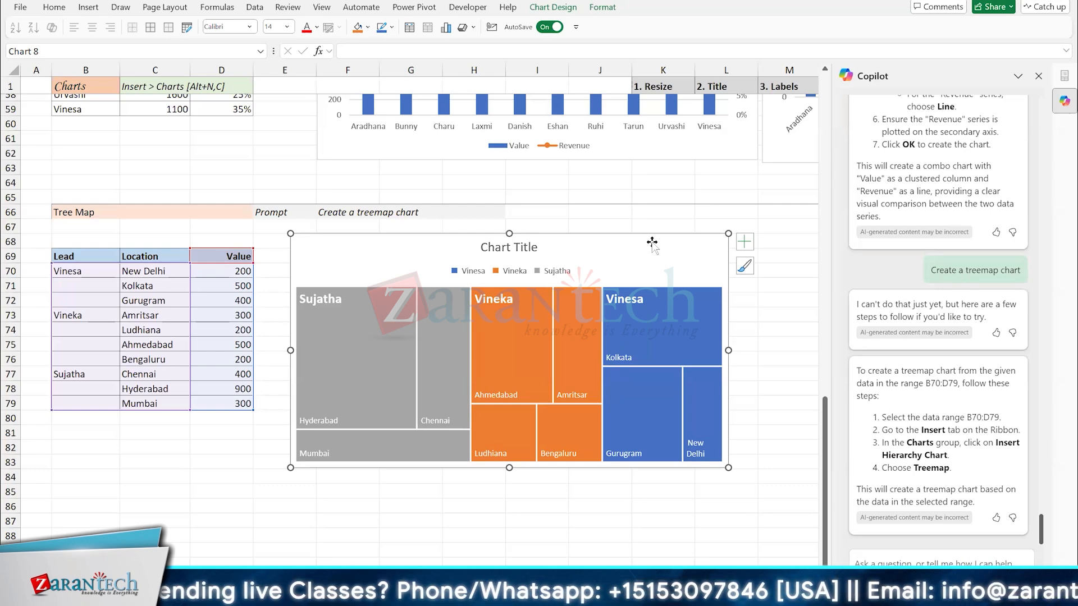
{"action": "left_click", "coordinate": [745, 242]}
{"action": "left_click", "coordinate": [841, 274]}
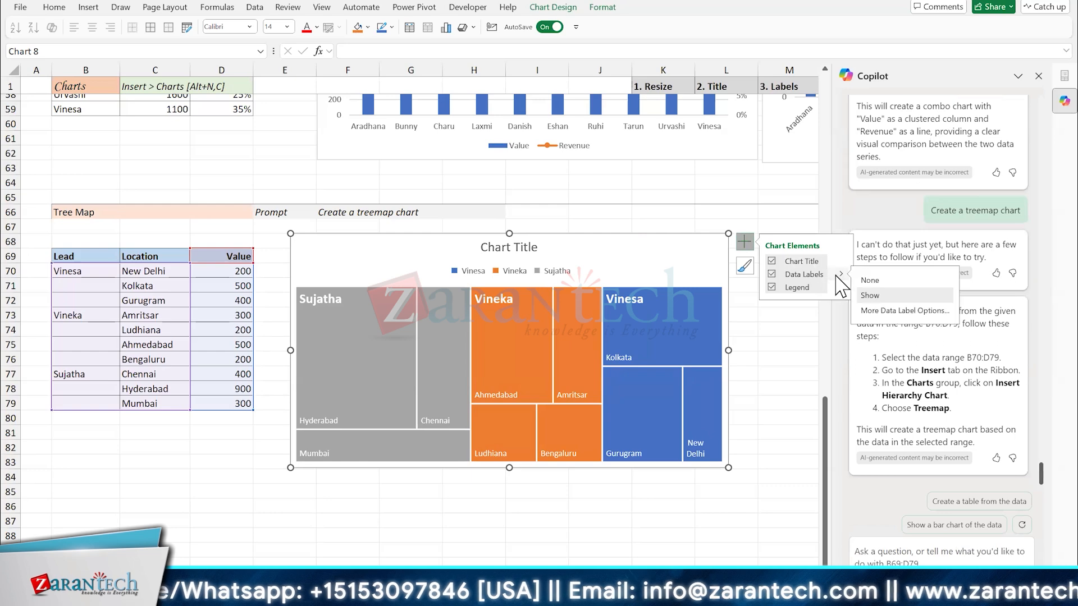
{"action": "left_click", "coordinate": [893, 311]}
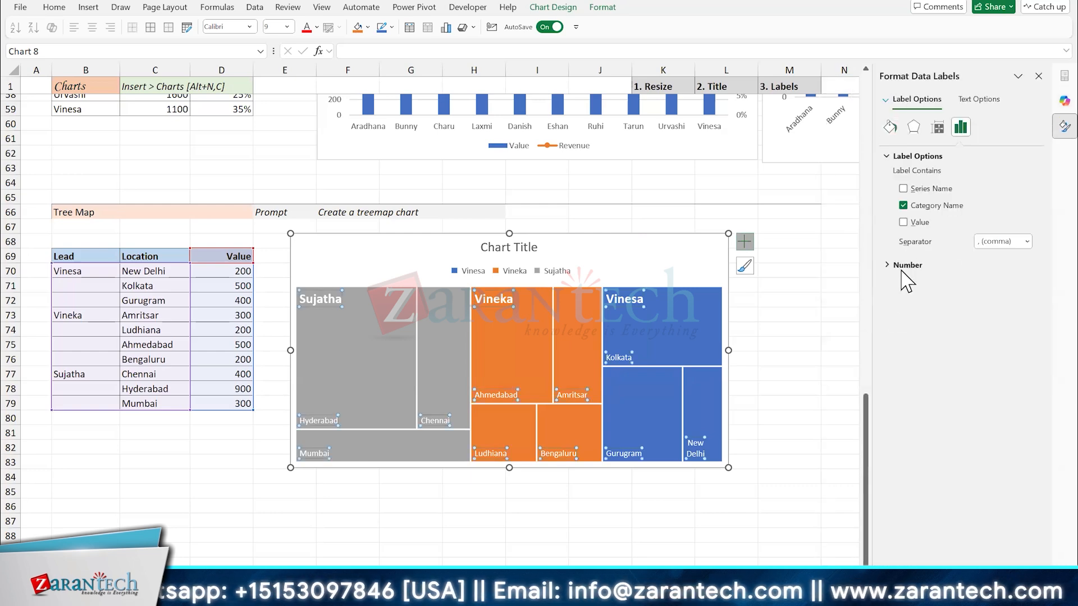
{"action": "left_click", "coordinate": [904, 222]}
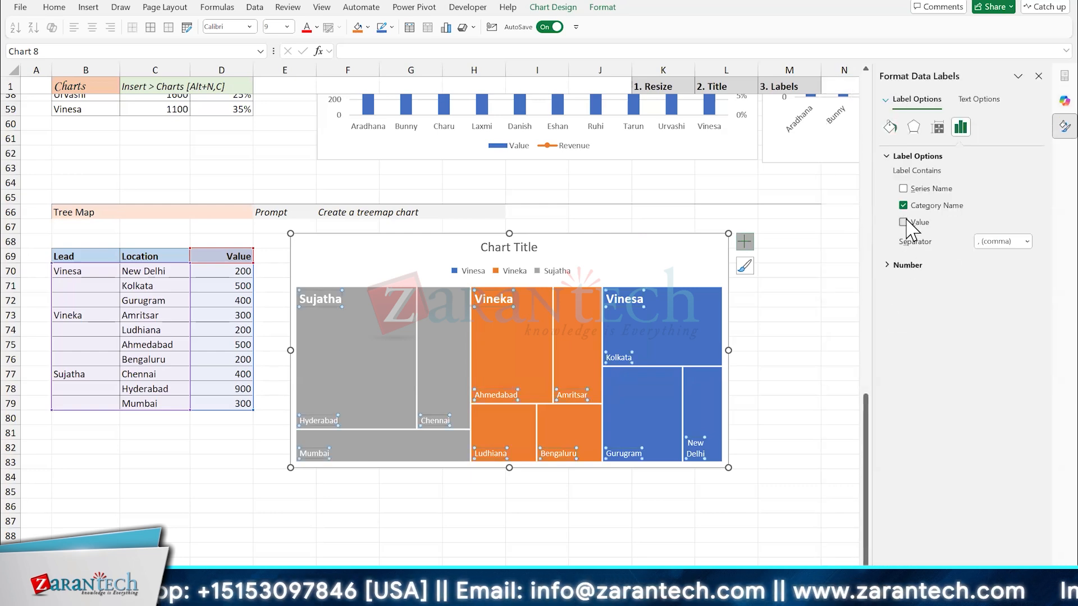
{"action": "left_click", "coordinate": [1039, 76]}
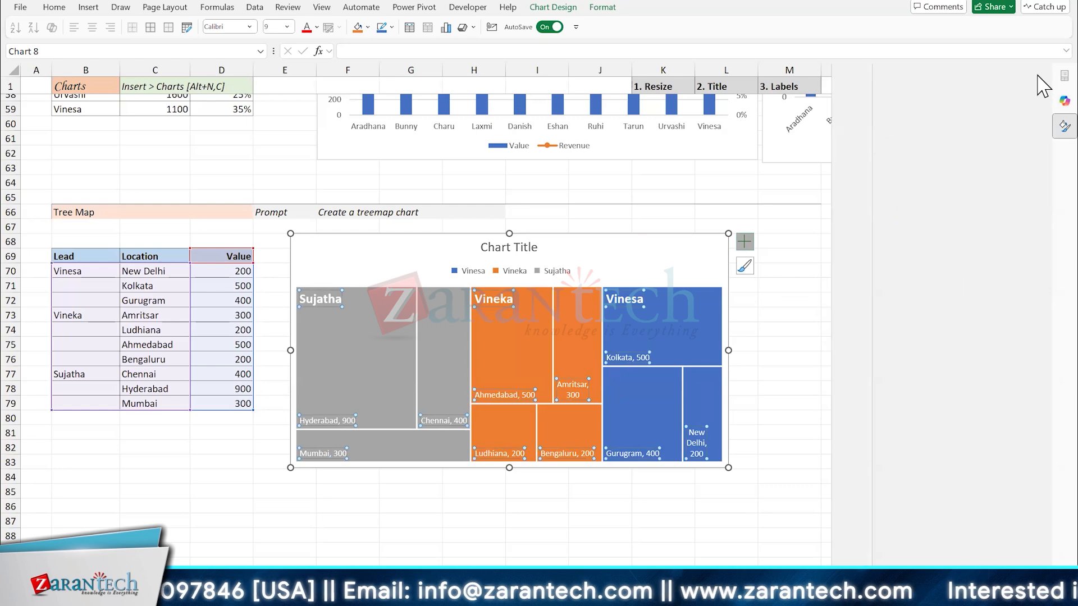
Step: Remove the legend from the treemap chart
{"action": "left_click", "coordinate": [164, 367]}
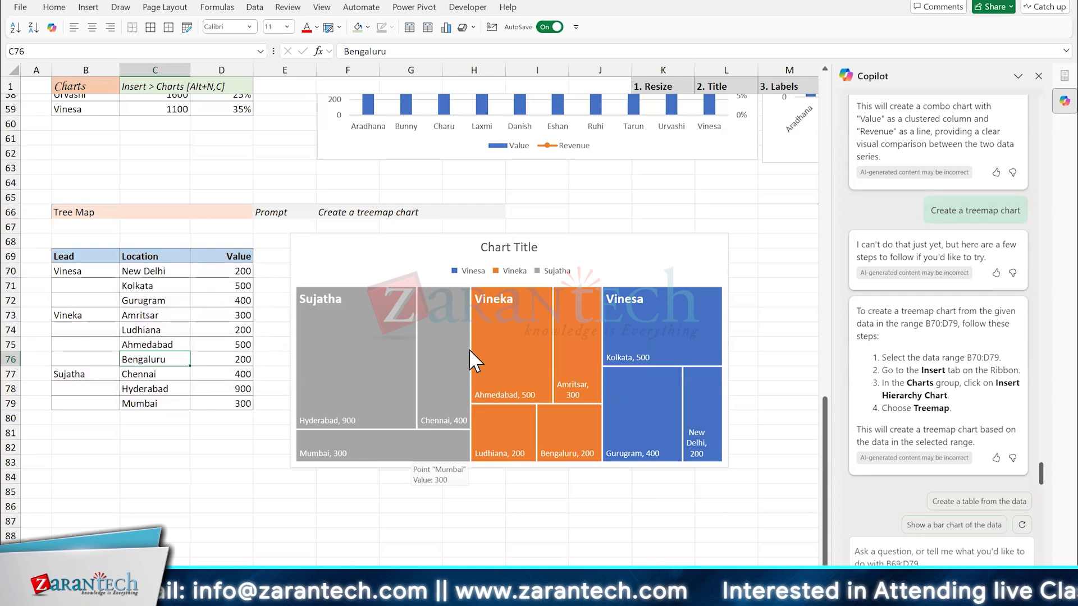
{"action": "left_click", "coordinate": [475, 277]}
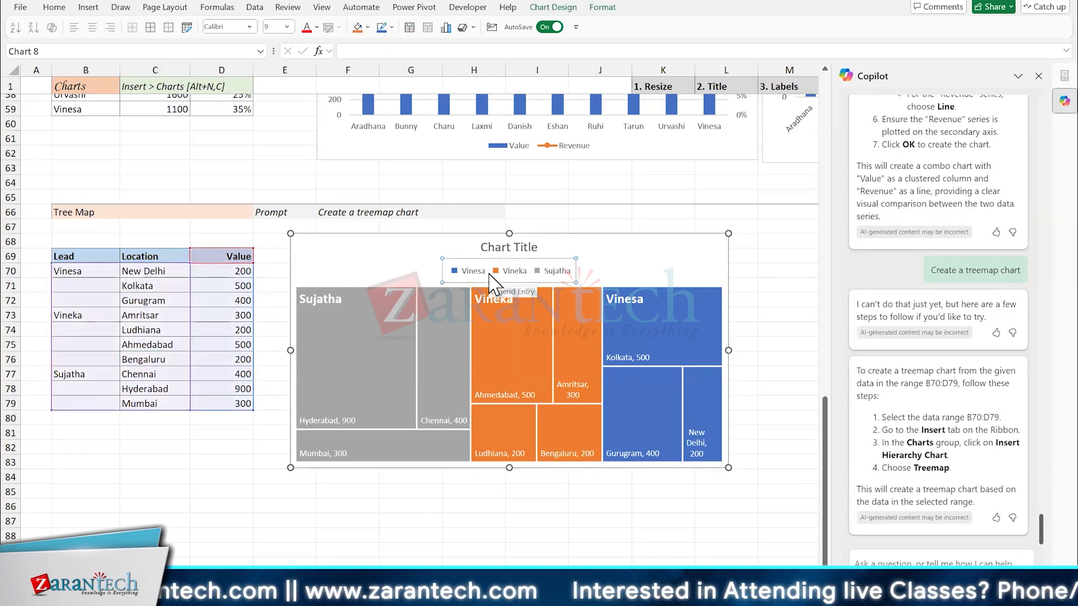
{"action": "key", "text": "Delete"}
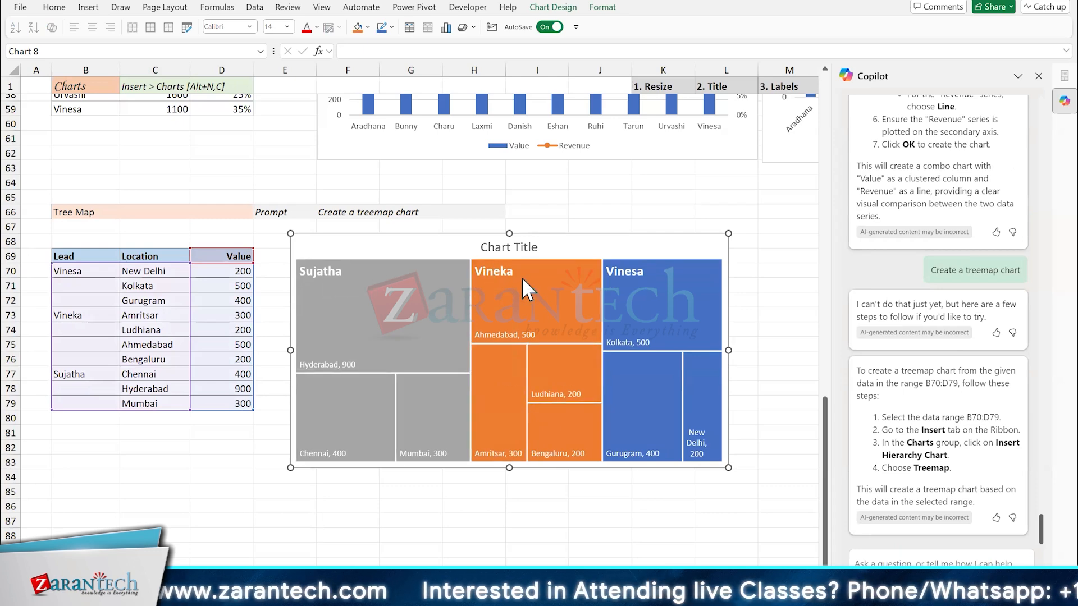
Step: Change the Ludhiana value in cell D74 of the Tree Map table to 500
{"action": "left_click", "coordinate": [209, 334]}
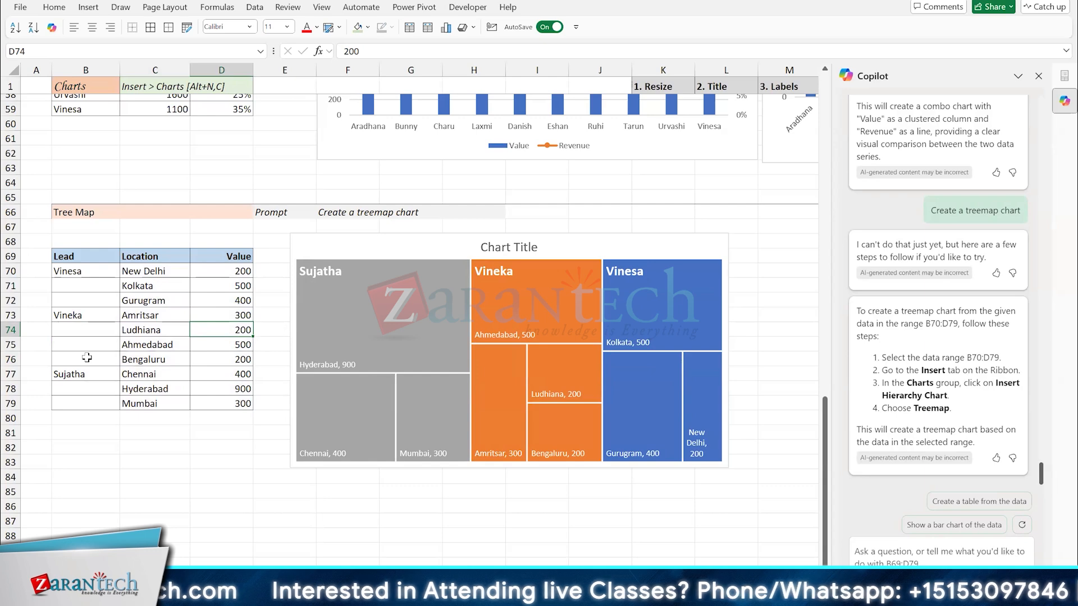
{"action": "type", "text": "50"}
{"action": "key", "text": "Return"}
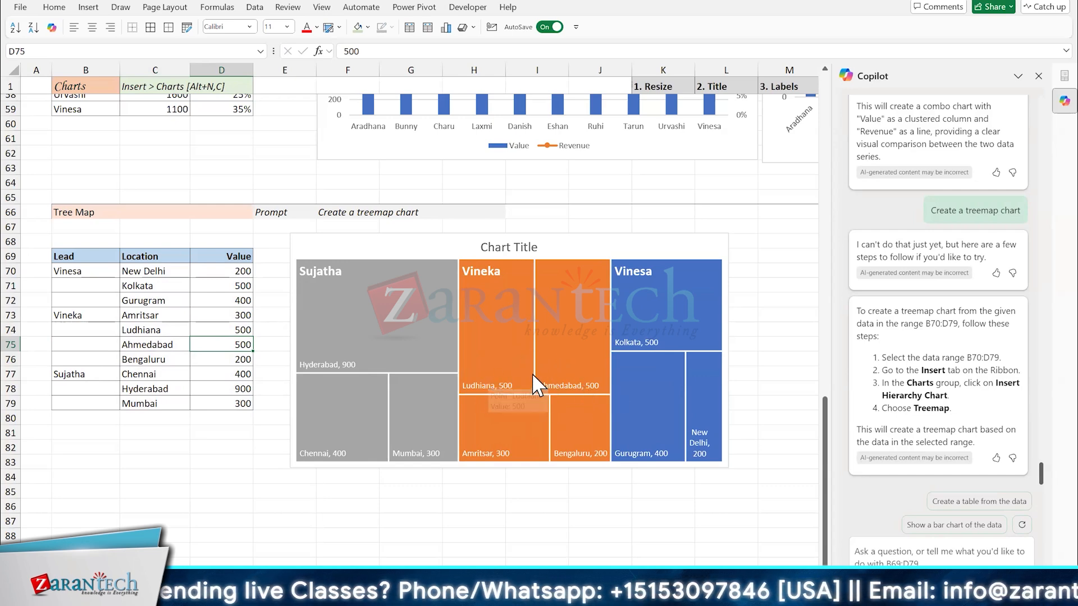
Step: Set the Ludhiana value in cell D74 of the Tree Map table to 600
{"action": "left_click", "coordinate": [221, 331]}
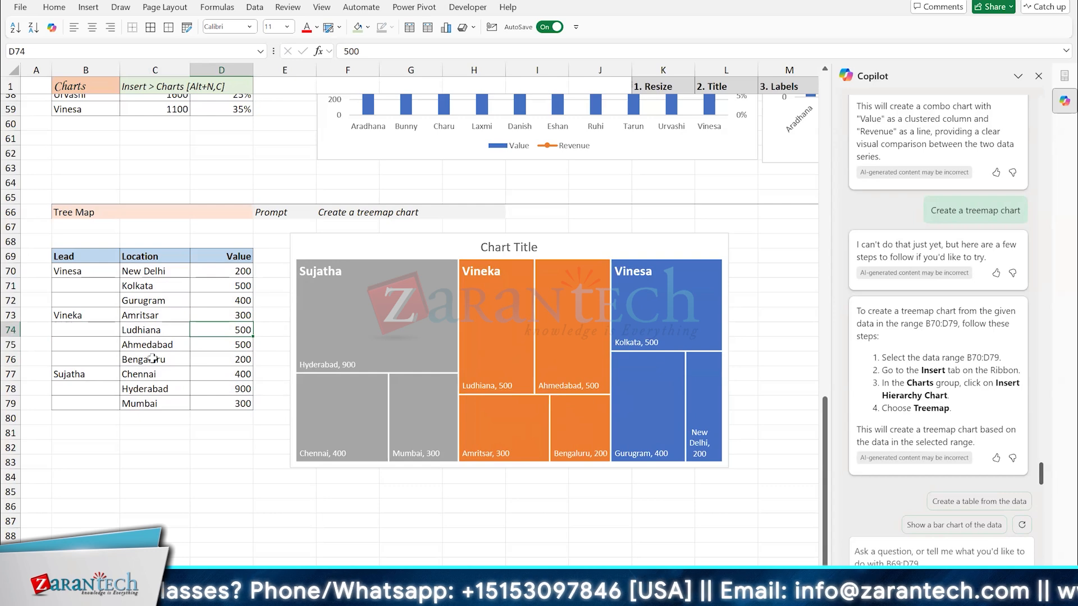
{"action": "type", "text": "60"}
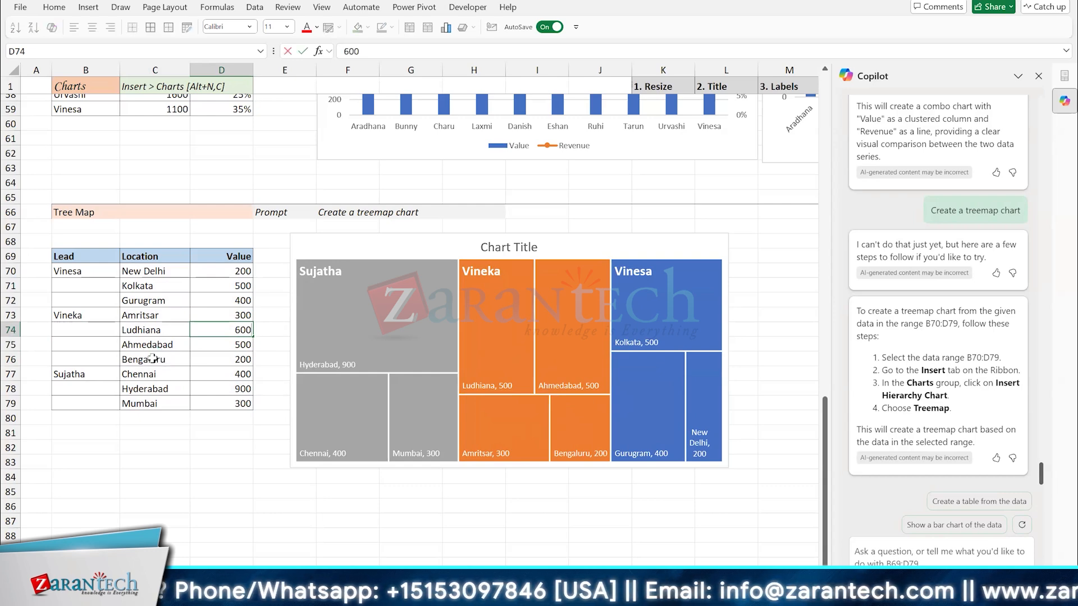
{"action": "key", "text": "Return"}
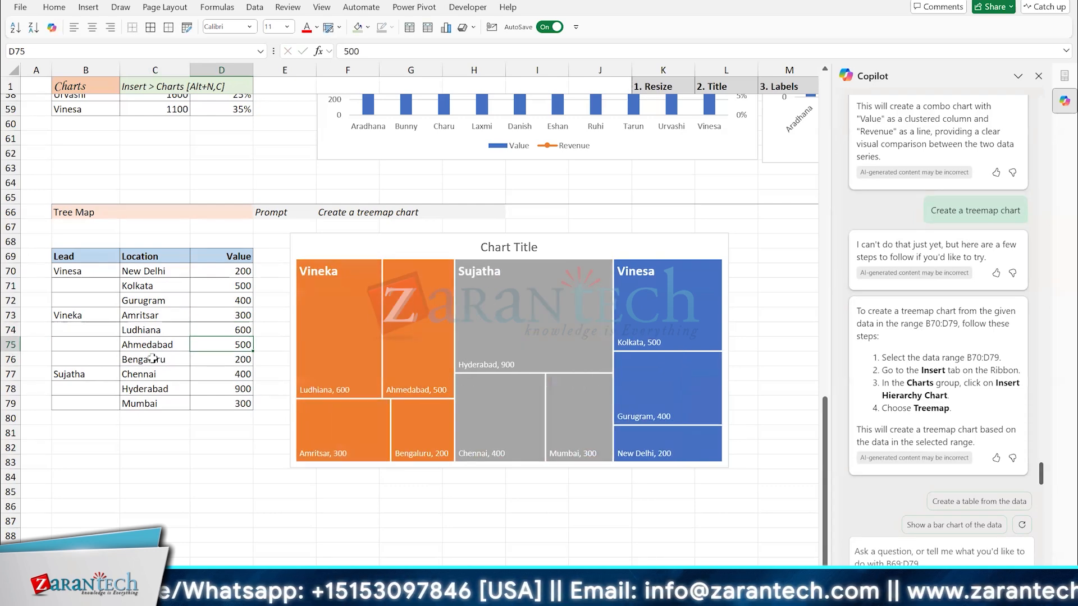
{"action": "left_click_drag", "start_coordinate": [226, 337], "coordinate": [227, 331]}
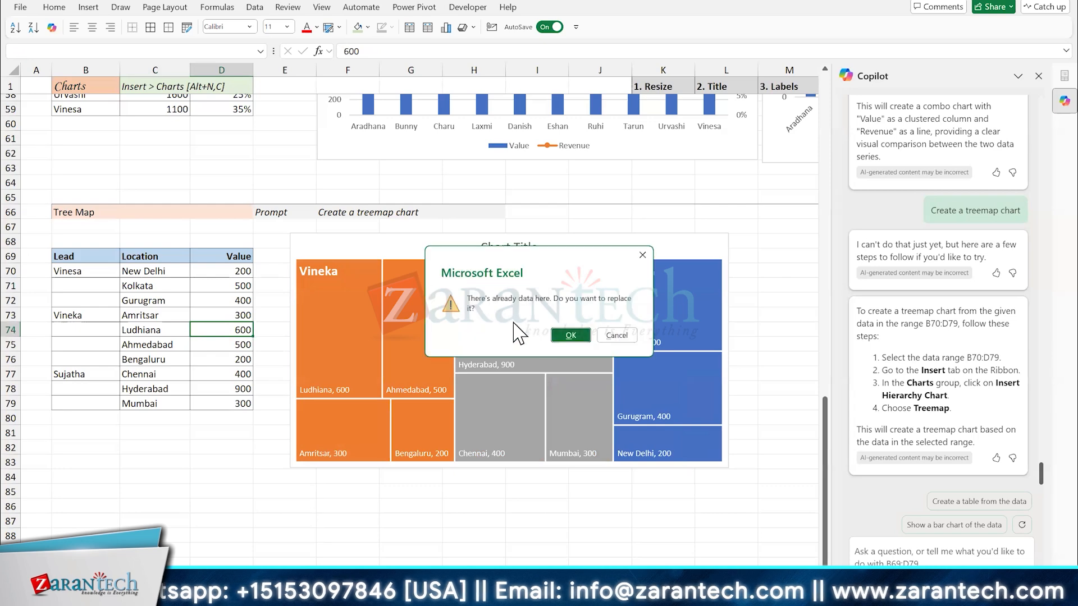
{"action": "left_click", "coordinate": [618, 337]}
{"action": "left_click", "coordinate": [256, 315]}
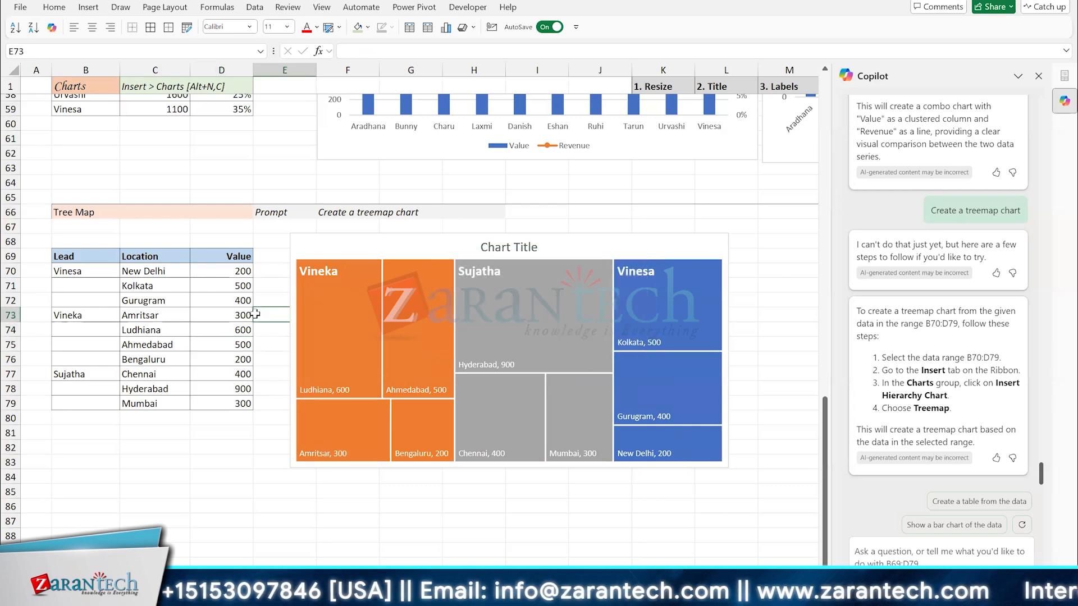
{"action": "left_click", "coordinate": [229, 312]}
Step: Browse the chart types available for insertion, including the line and area charts
{"action": "scroll", "coordinate": [229, 312], "scroll_direction": "up", "scroll_amount": 20}
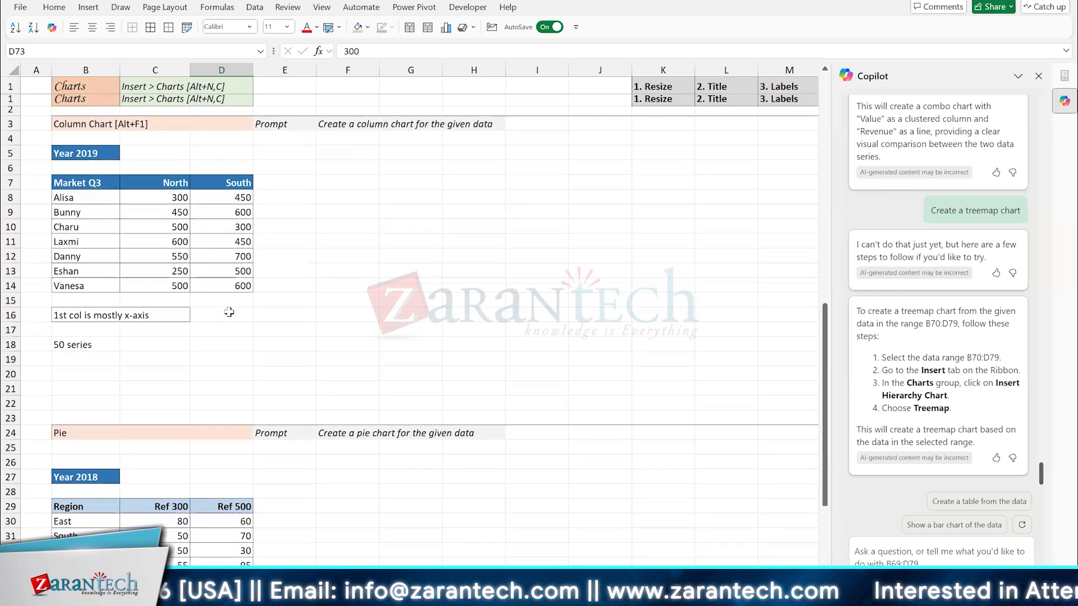
{"action": "left_click", "coordinate": [447, 28]}
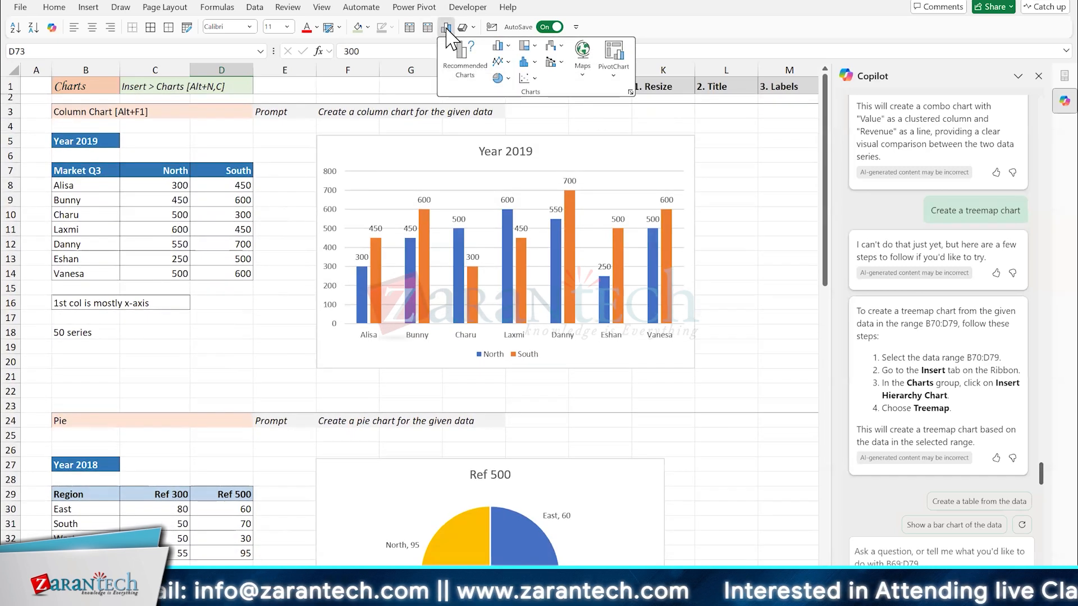
{"action": "left_click", "coordinate": [88, 7]}
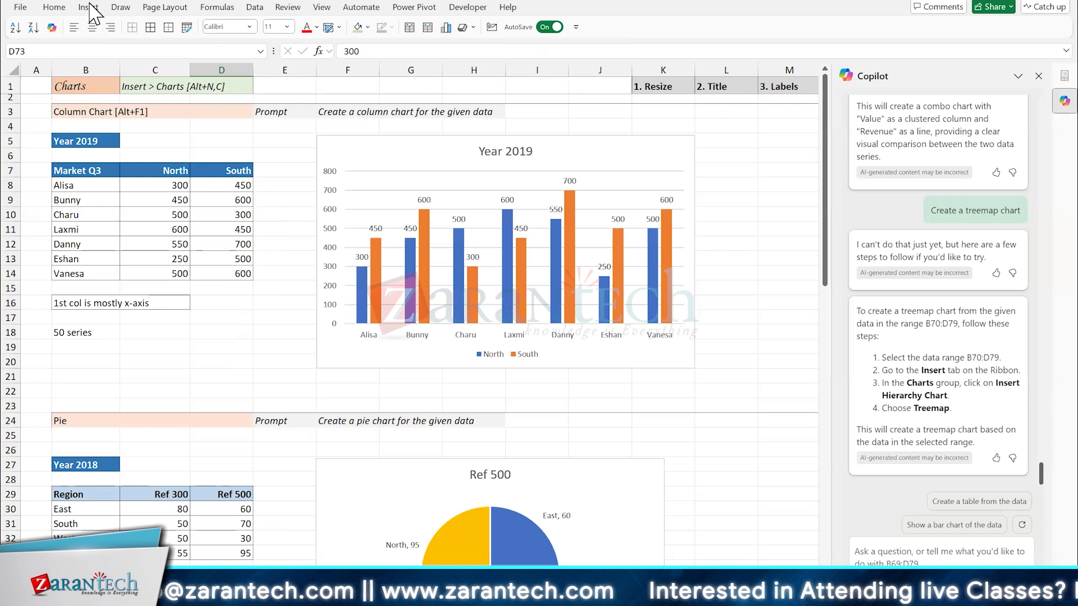
{"action": "left_click", "coordinate": [425, 27]}
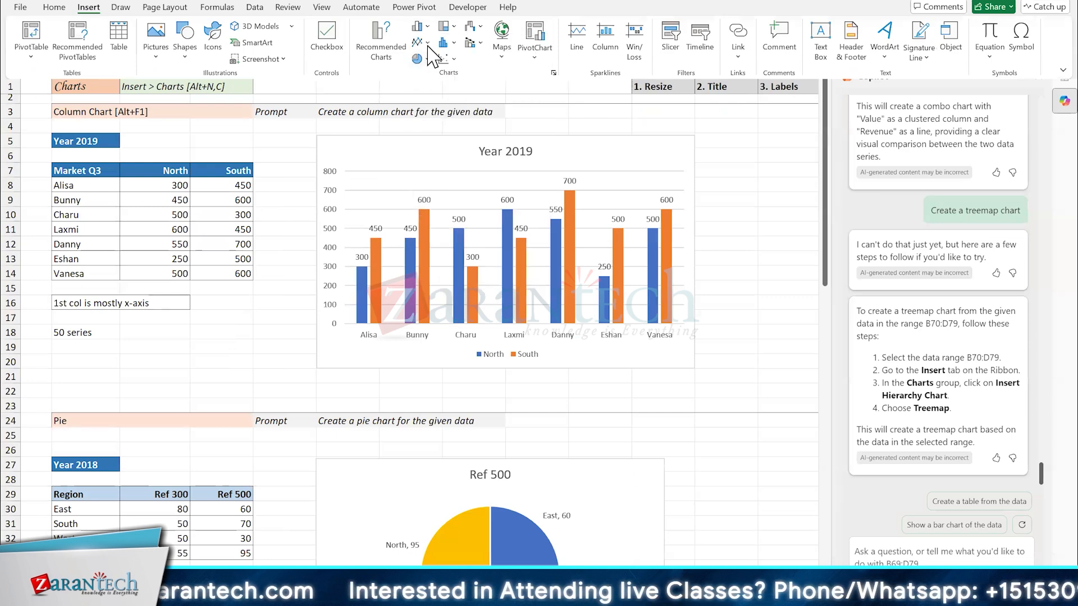
{"action": "left_click", "coordinate": [418, 42]}
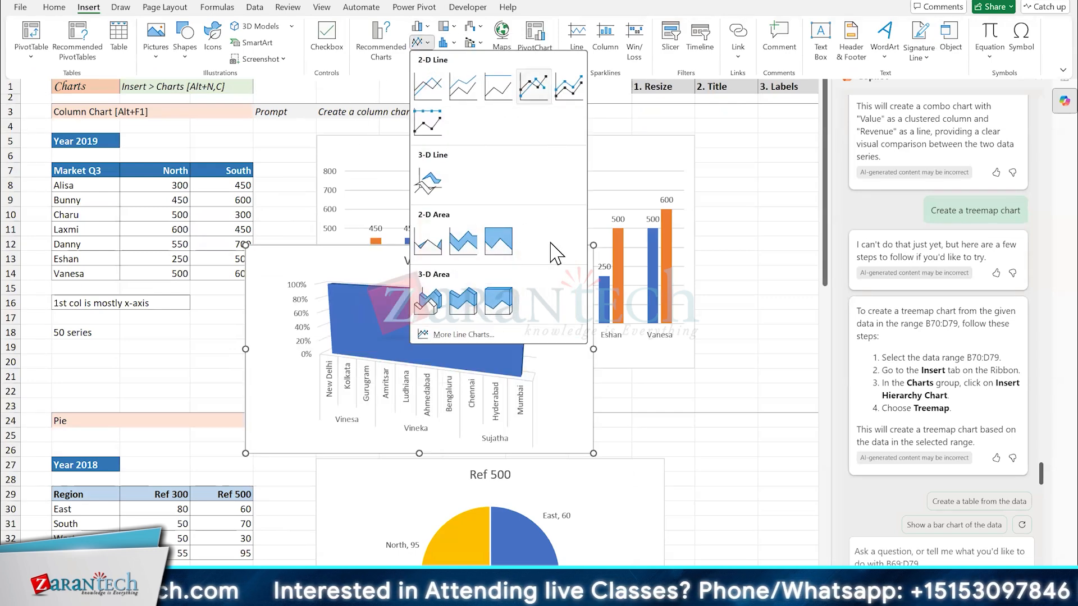
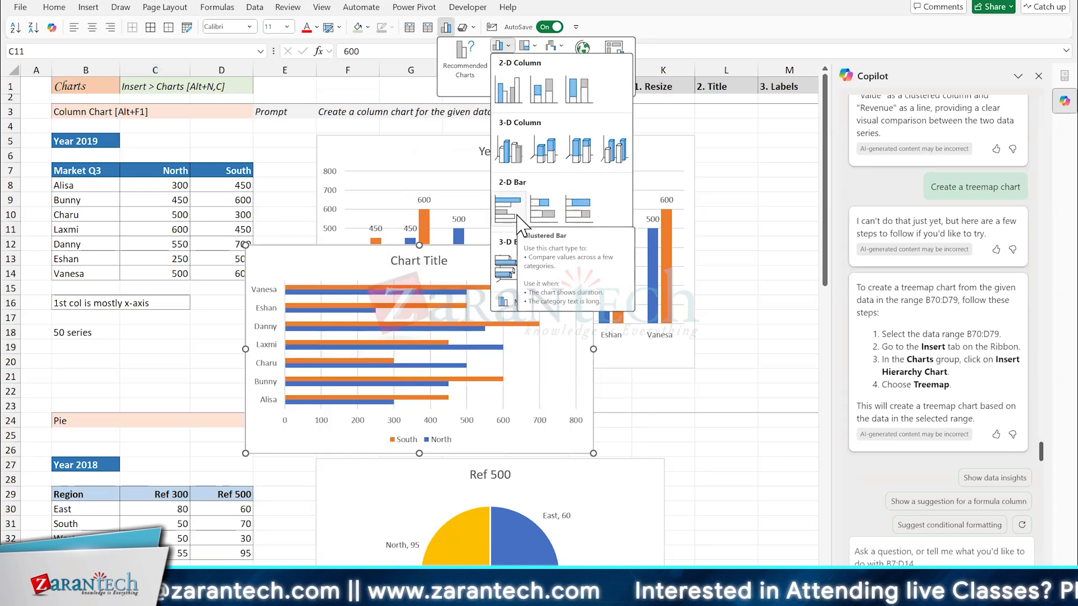
Step: Insert a Clustered Bar chart from the Market Q3 table, place it beside the Year 2019 column chart and enlarge it to match that chart's height
{"action": "left_click", "coordinate": [518, 219]}
{"action": "left_click_drag", "start_coordinate": [342, 253], "coordinate": [652, 212]}
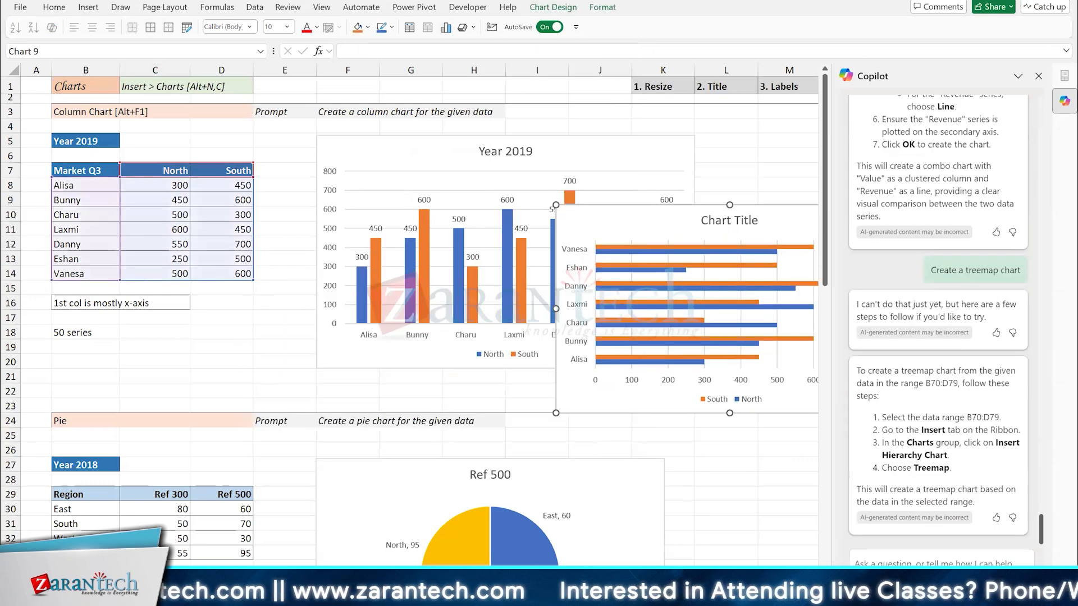
{"action": "scroll", "coordinate": [499, 217], "scroll_direction": "right", "scroll_amount": 4}
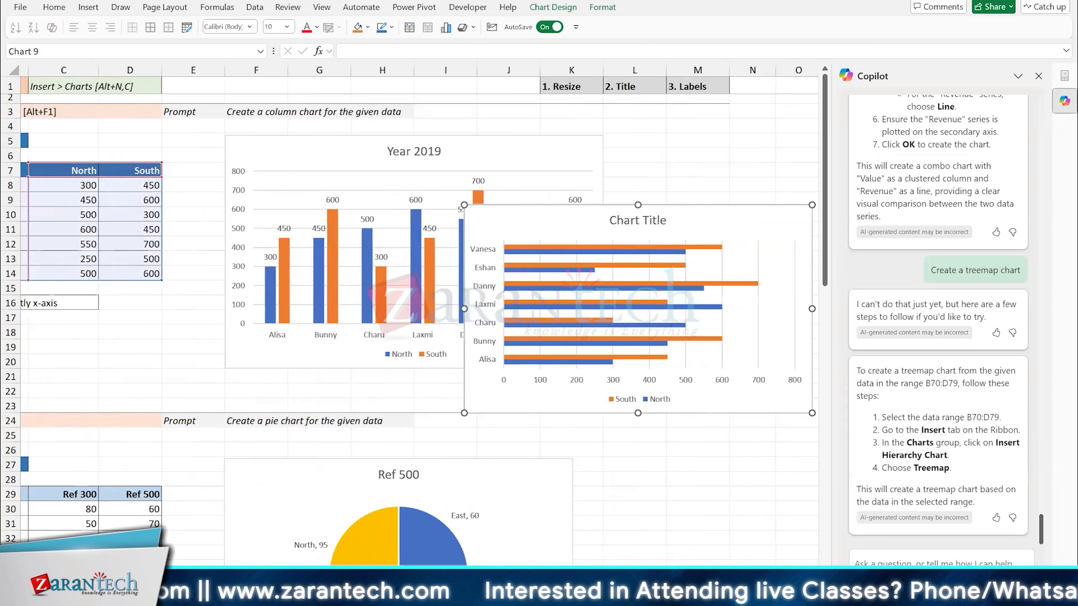
{"action": "scroll", "coordinate": [621, 151], "scroll_direction": "right", "scroll_amount": 2}
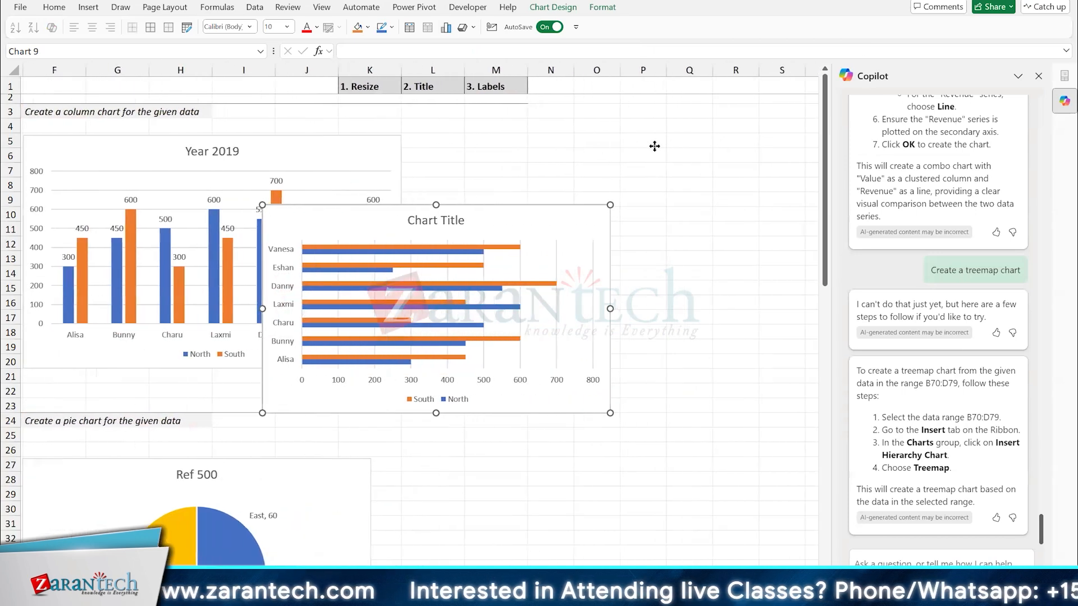
{"action": "left_click_drag", "start_coordinate": [539, 205], "coordinate": [688, 134]}
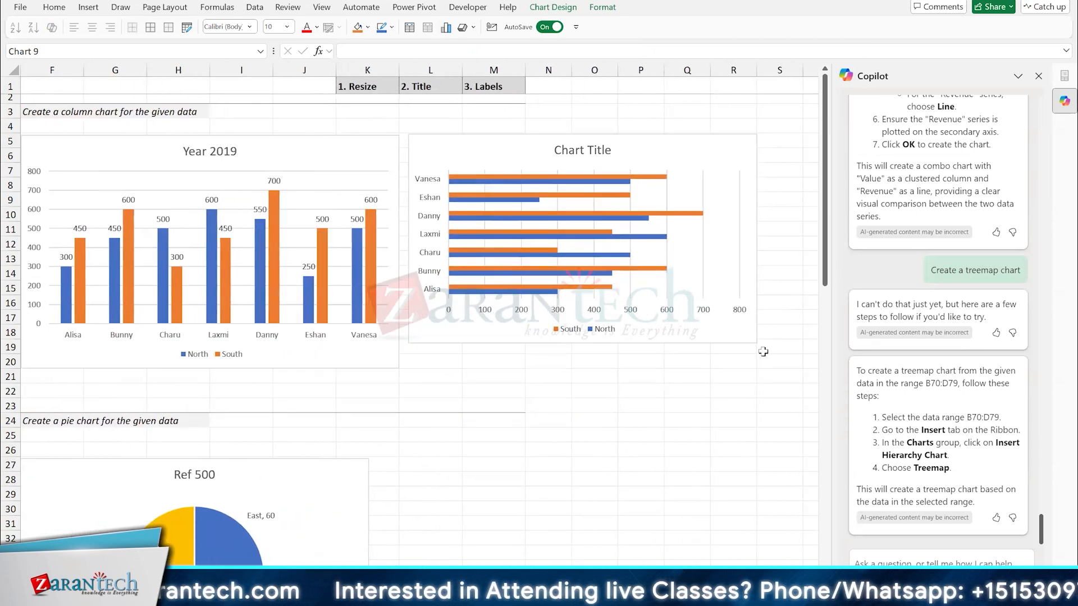
{"action": "left_click_drag", "start_coordinate": [759, 344], "coordinate": [804, 369]}
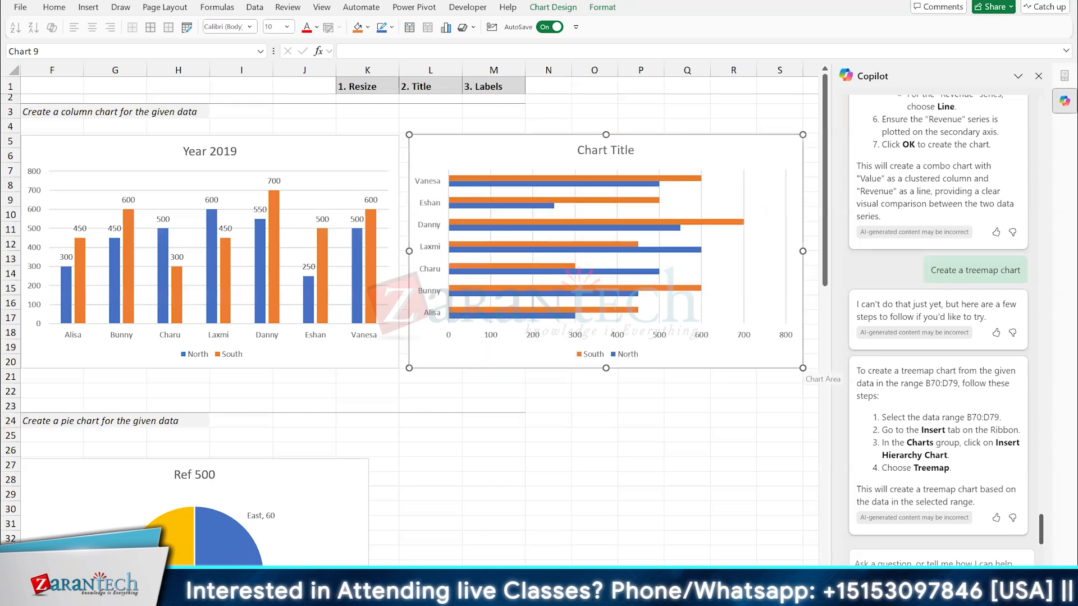
{"action": "scroll", "coordinate": [154, 202], "scroll_direction": "left", "scroll_amount": 5}
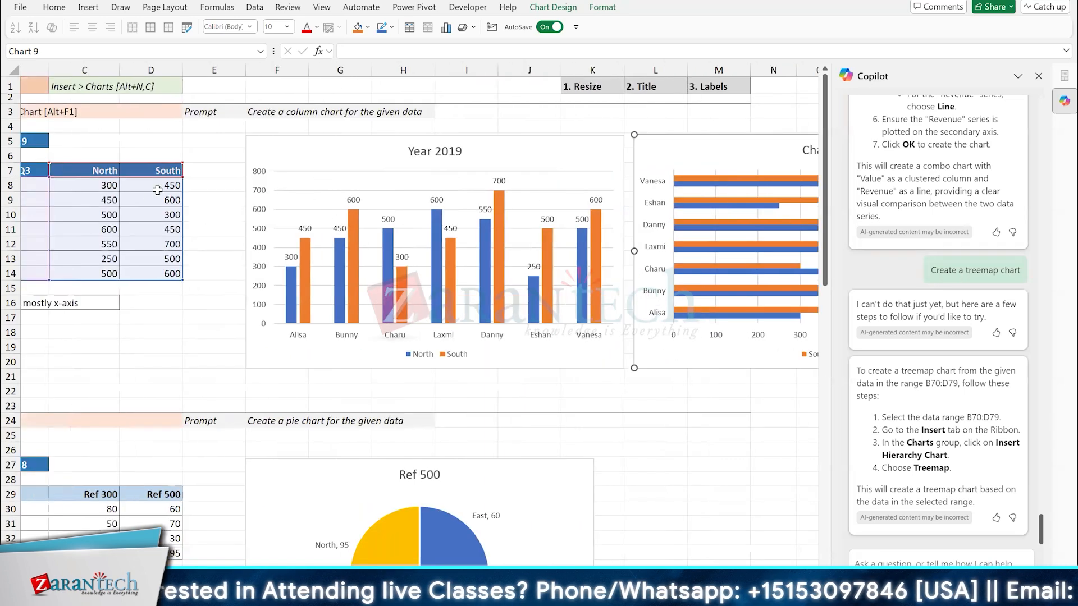
{"action": "left_click", "coordinate": [146, 210]}
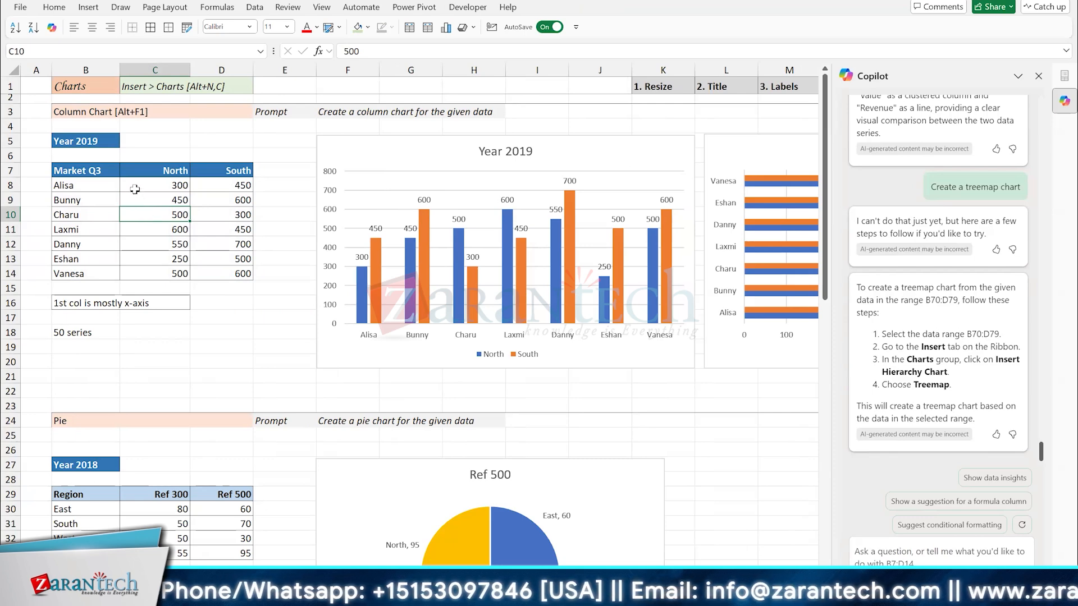
{"action": "left_click", "coordinate": [138, 189]}
{"action": "left_click", "coordinate": [153, 244]}
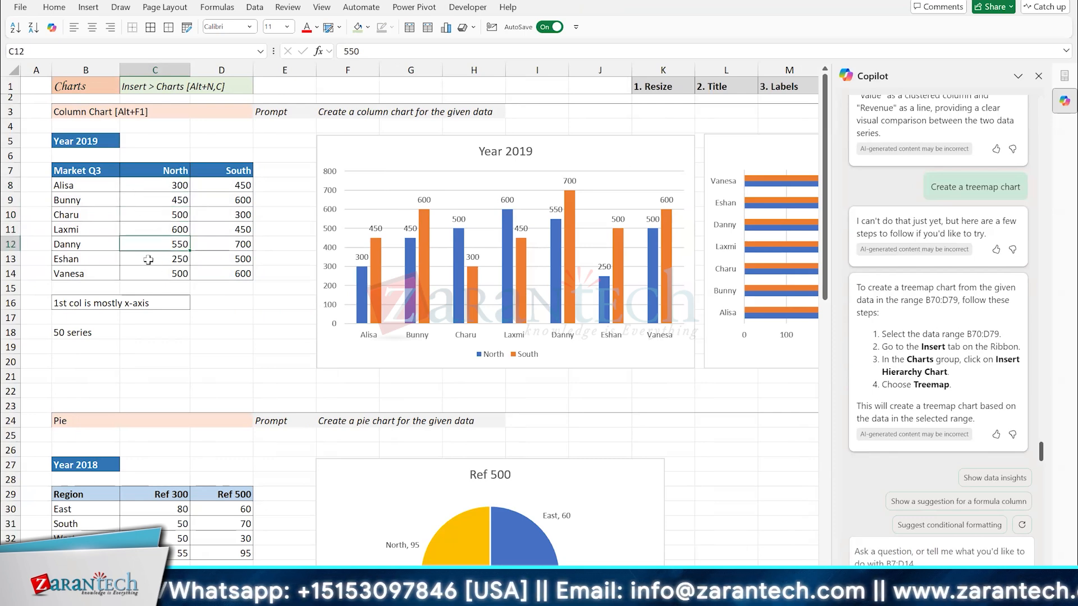
{"action": "left_click", "coordinate": [148, 260]}
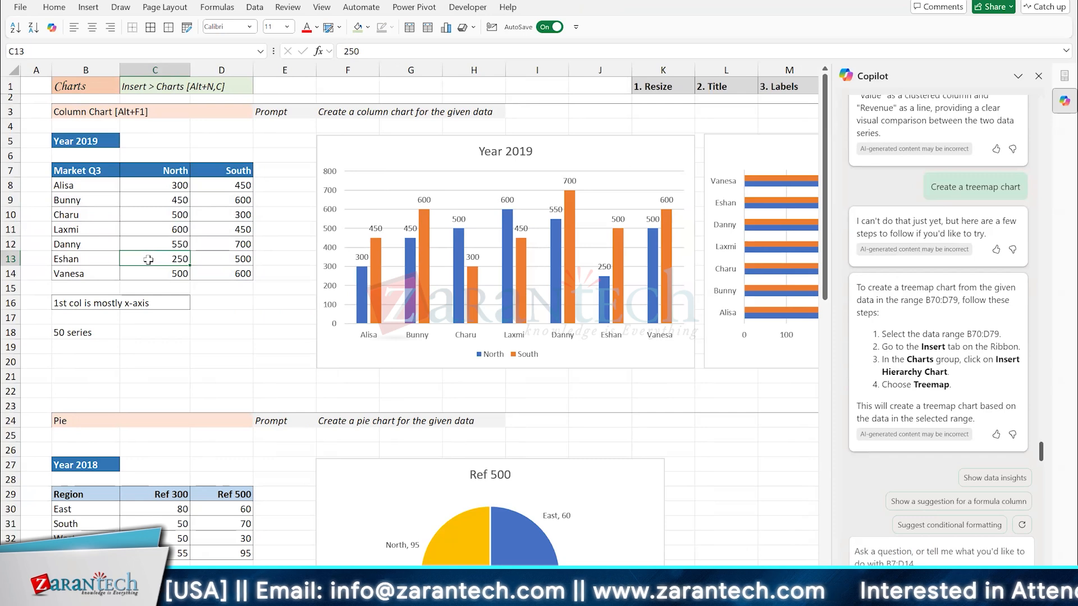
{"action": "left_click", "coordinate": [143, 200]}
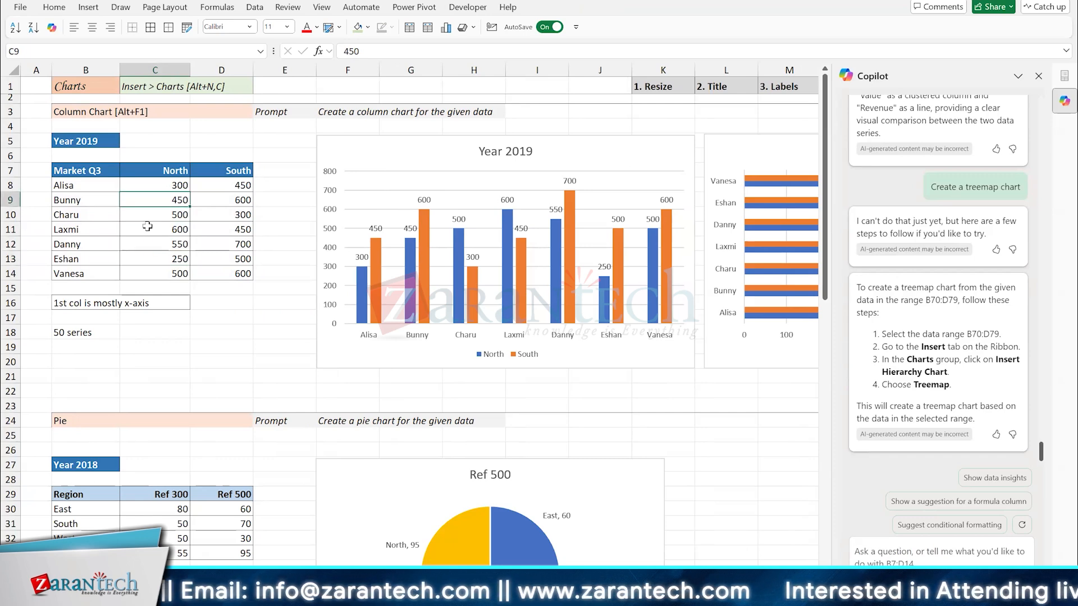
{"action": "left_click", "coordinate": [147, 228]}
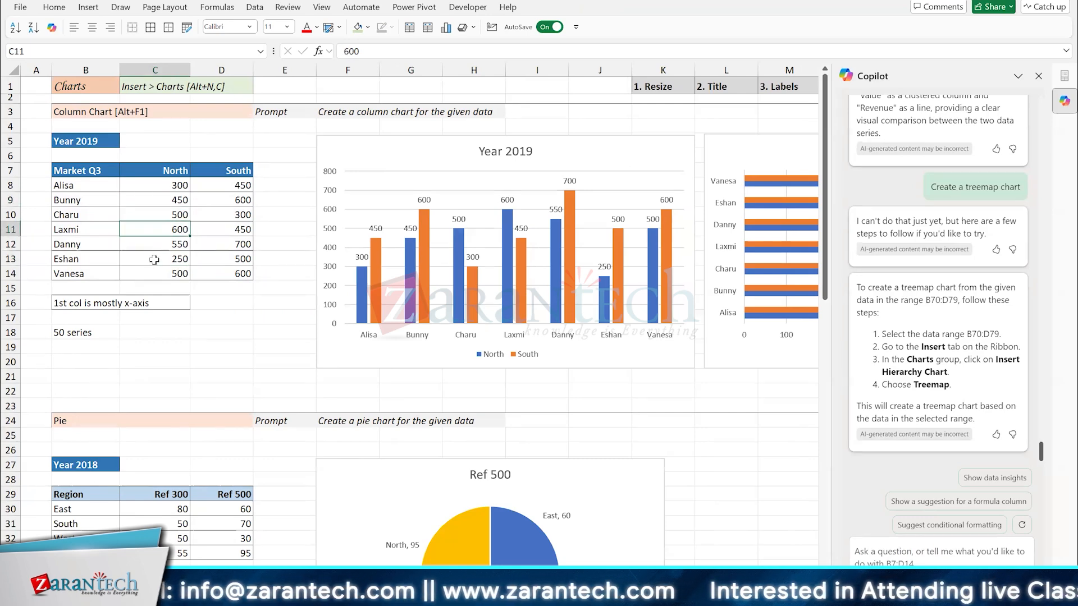
{"action": "left_click", "coordinate": [154, 259]}
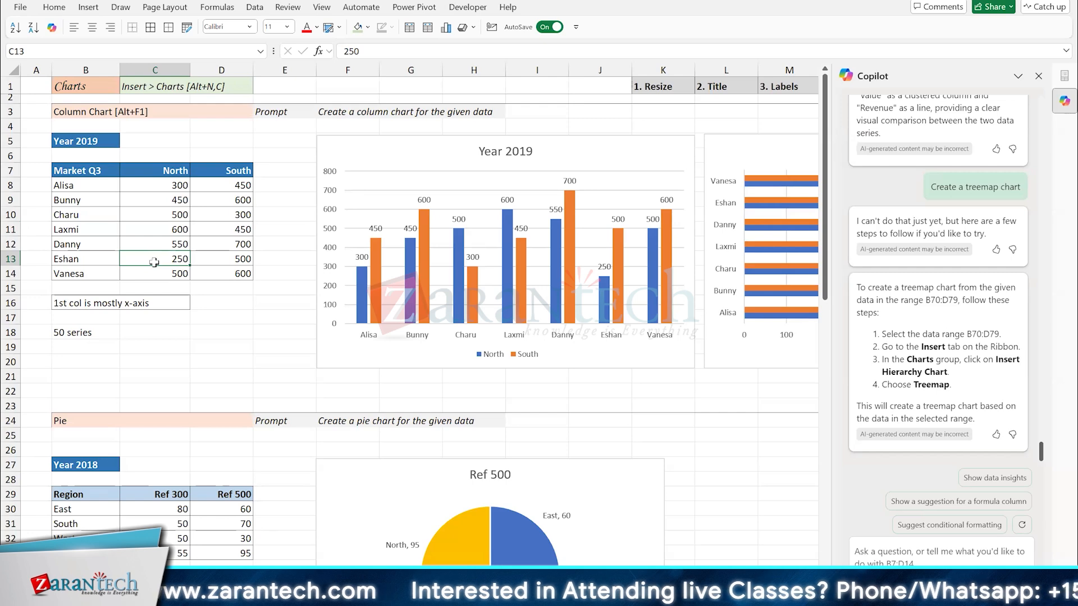
{"action": "left_click", "coordinate": [136, 216]}
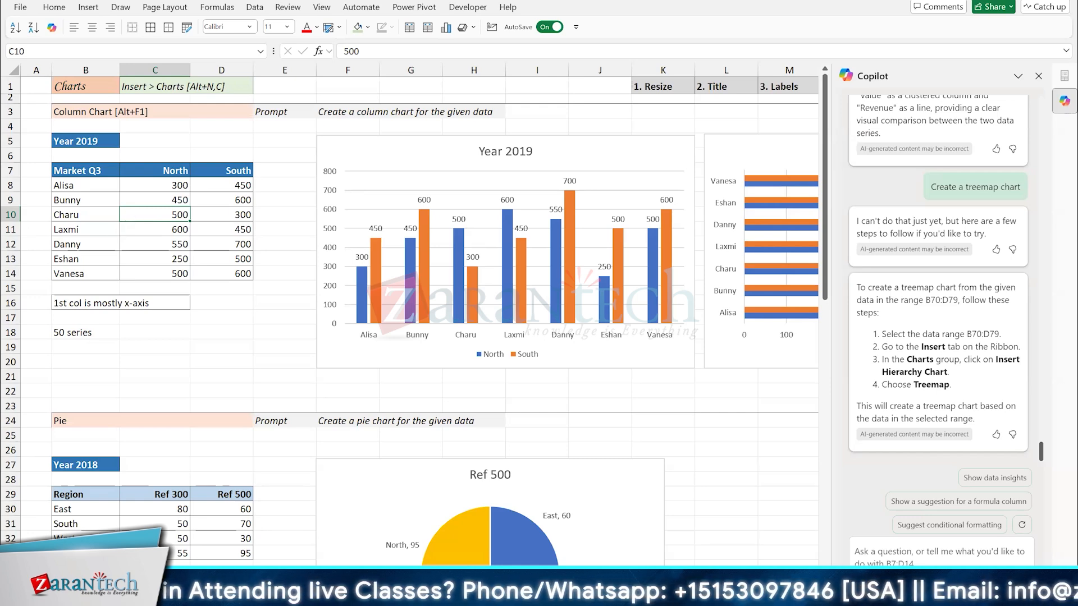
Step: Switch from the Charts sheet to the sheet titled Vlookup, Xlookup
{"action": "key", "text": "ctrl+Page_Down"}
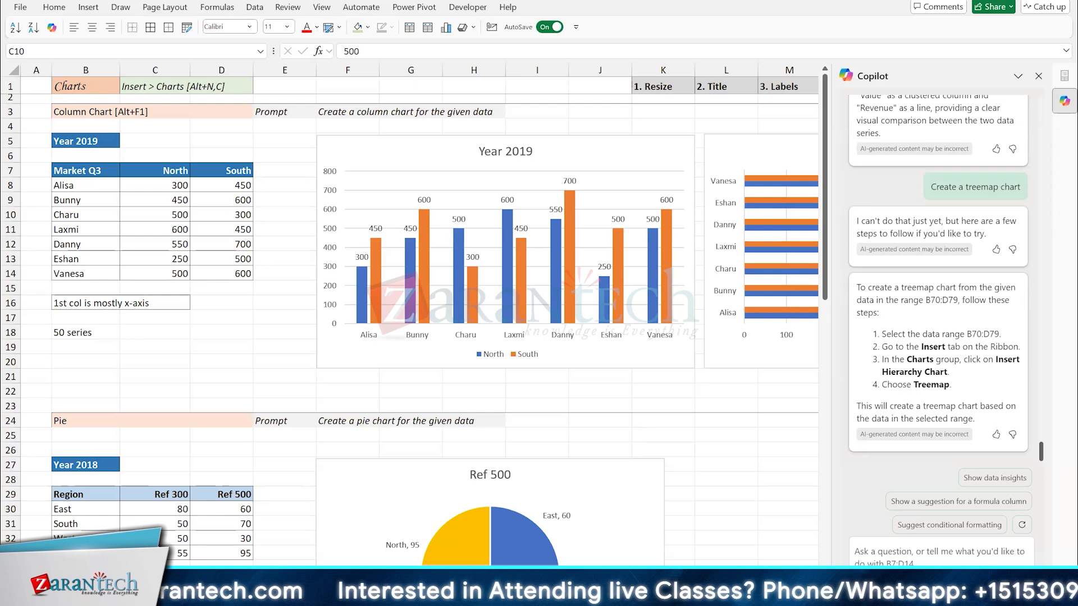
{"action": "key", "text": "ctrl+Home"}
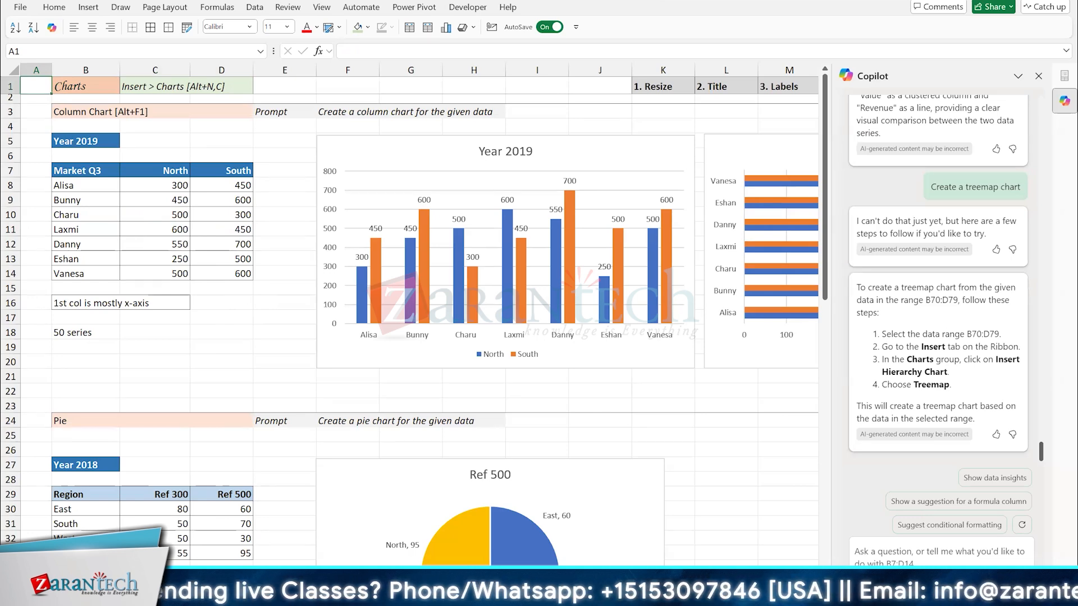
{"action": "key", "text": "ctrl+Page_Down"}
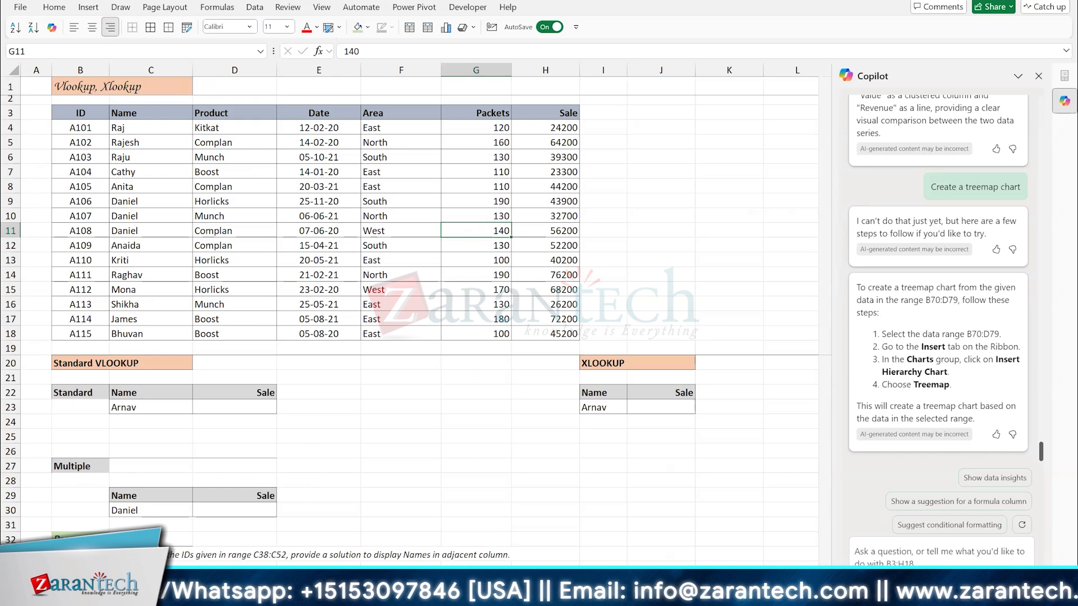
{"action": "key", "text": "ctrl+Page_Down"}
{"action": "key", "text": "ctrl+Page_Up"}
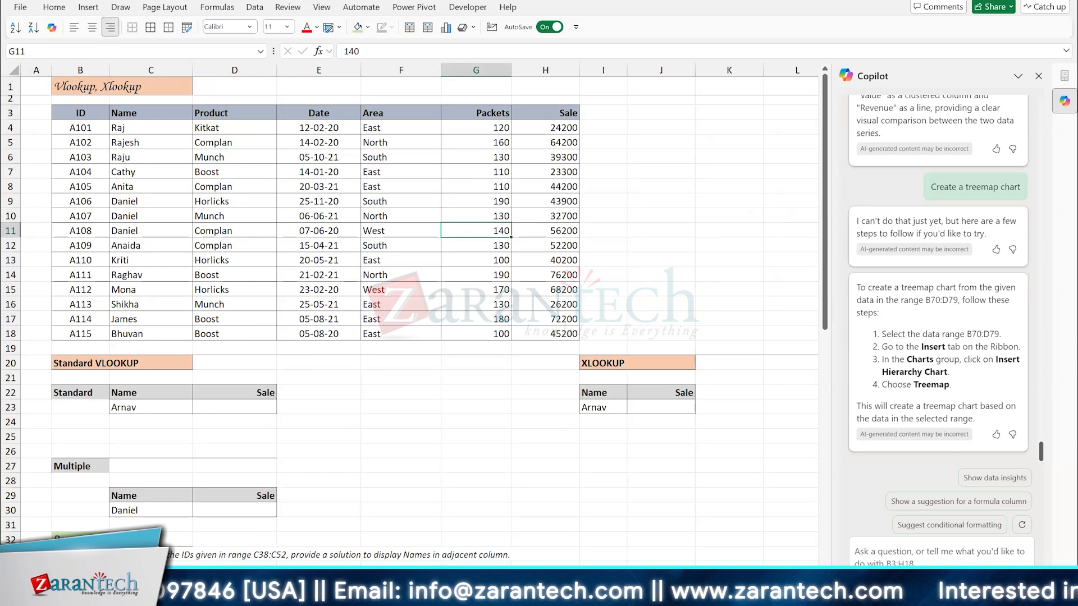
{"action": "left_click", "coordinate": [241, 172]}
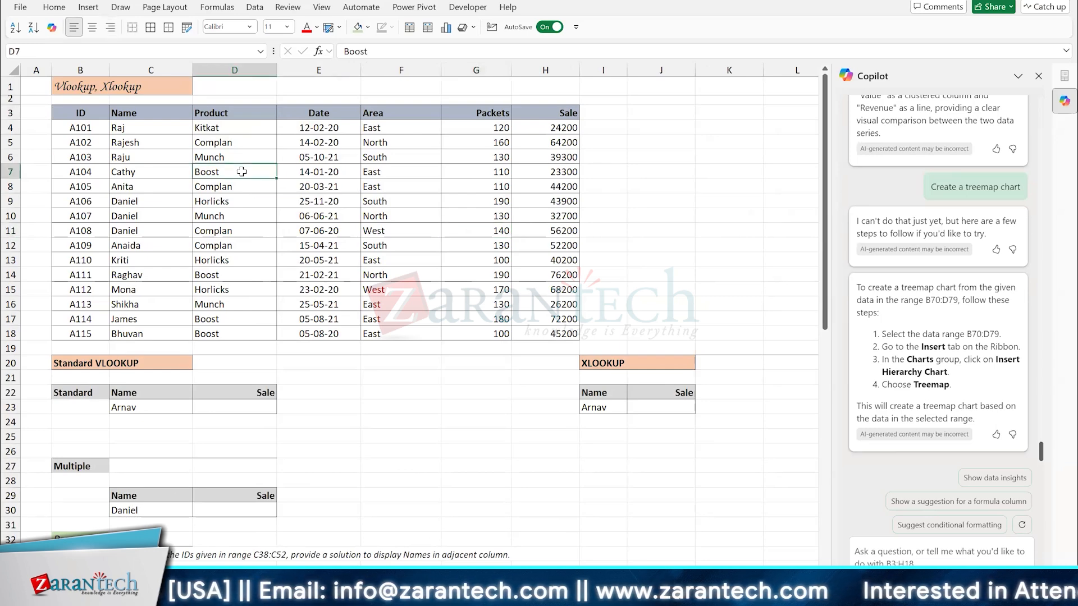
Step: Enter the syntax note VLOOKUP(Search, Range, Col#, Match=False/0) in cell D20 beside the Standard VLOOKUP heading
{"action": "left_click", "coordinate": [231, 362]}
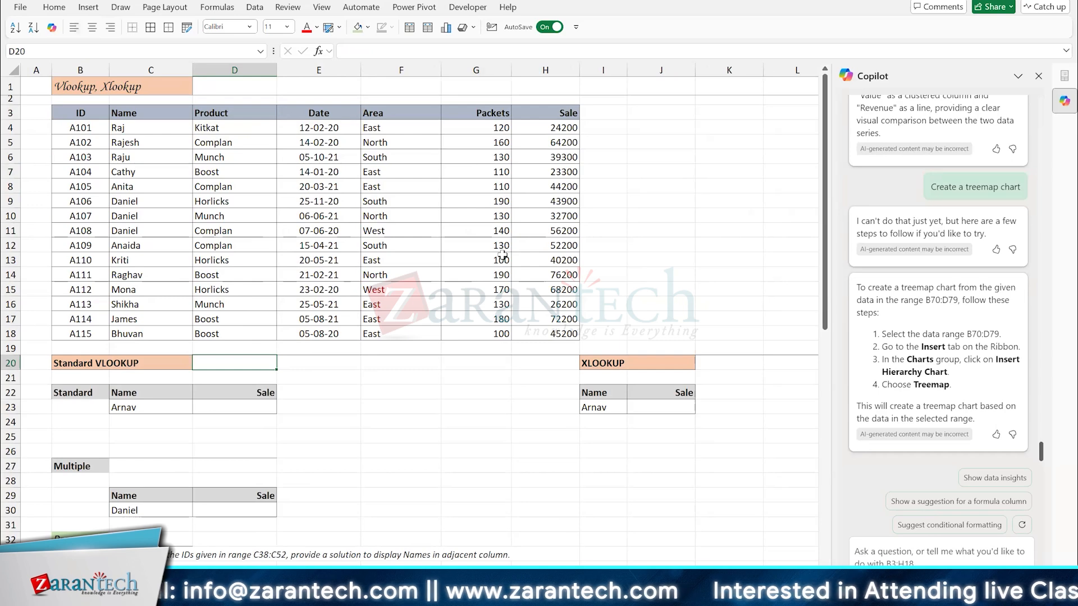
{"action": "type", "text": "VLOOKUP"}
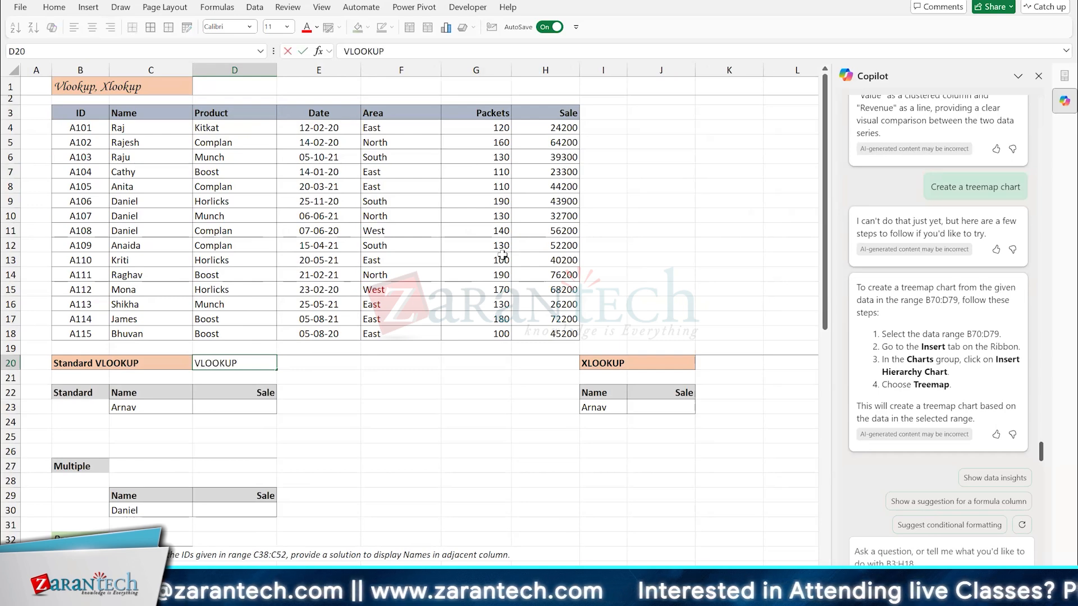
{"action": "type", "text": "(Search"}
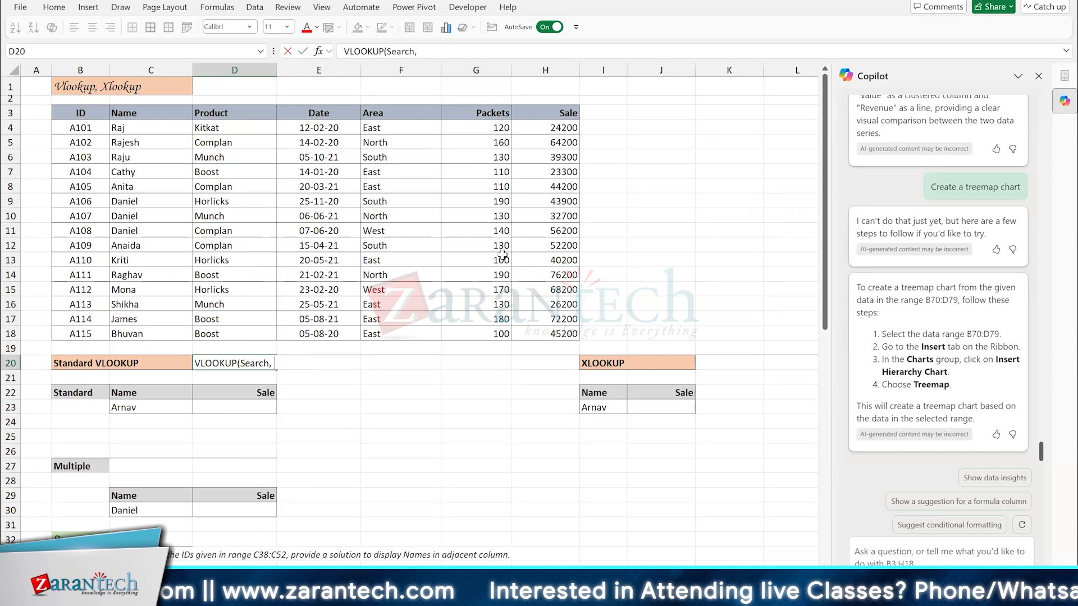
{"action": "type", "text": ", Ra"}
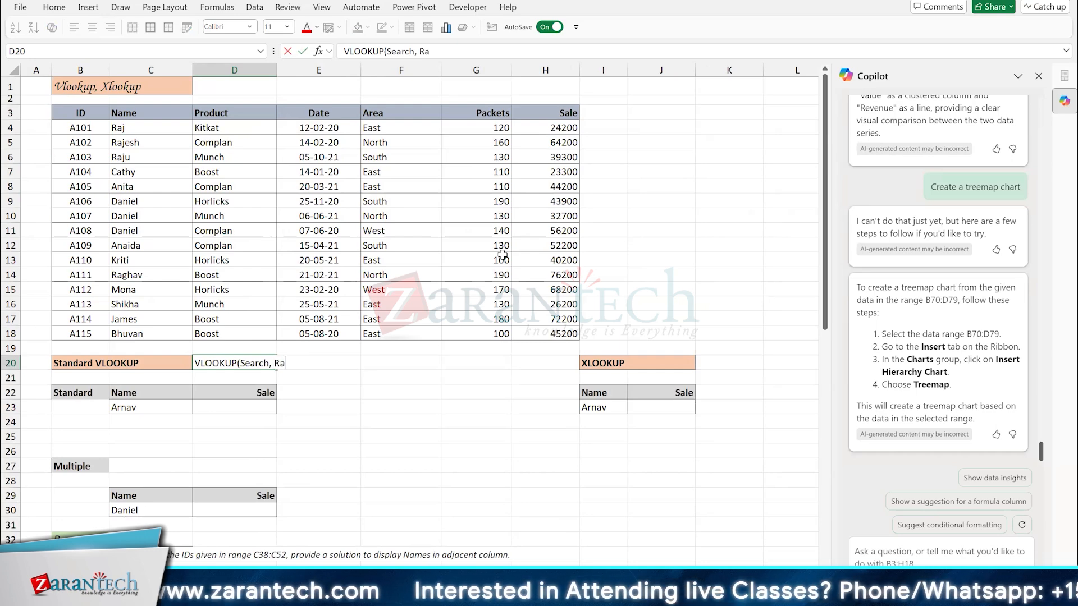
{"action": "type", "text": "nge, Col"}
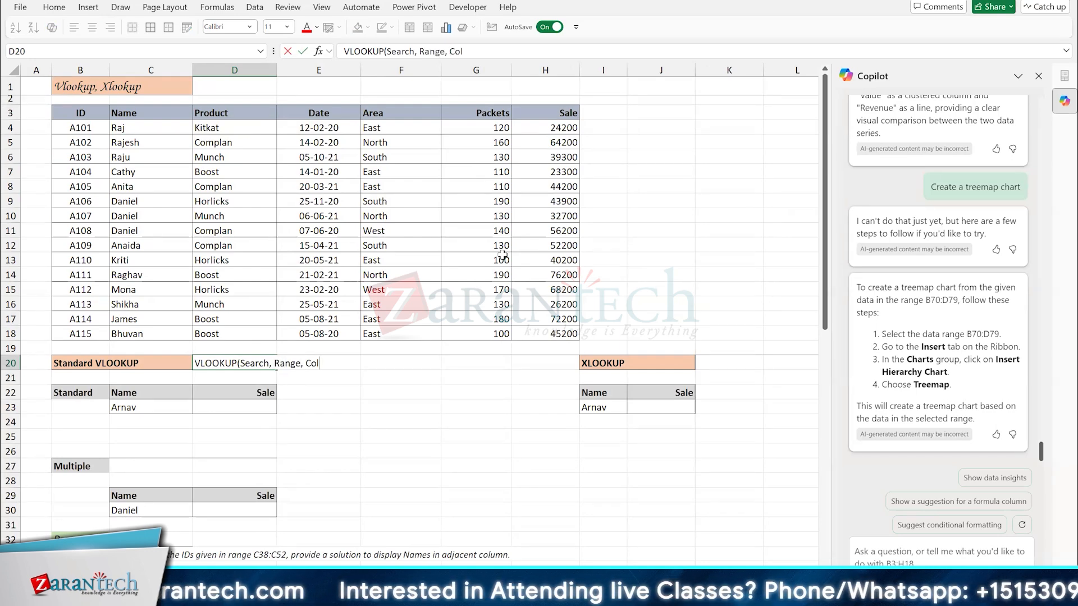
{"action": "type", "text": "#,"}
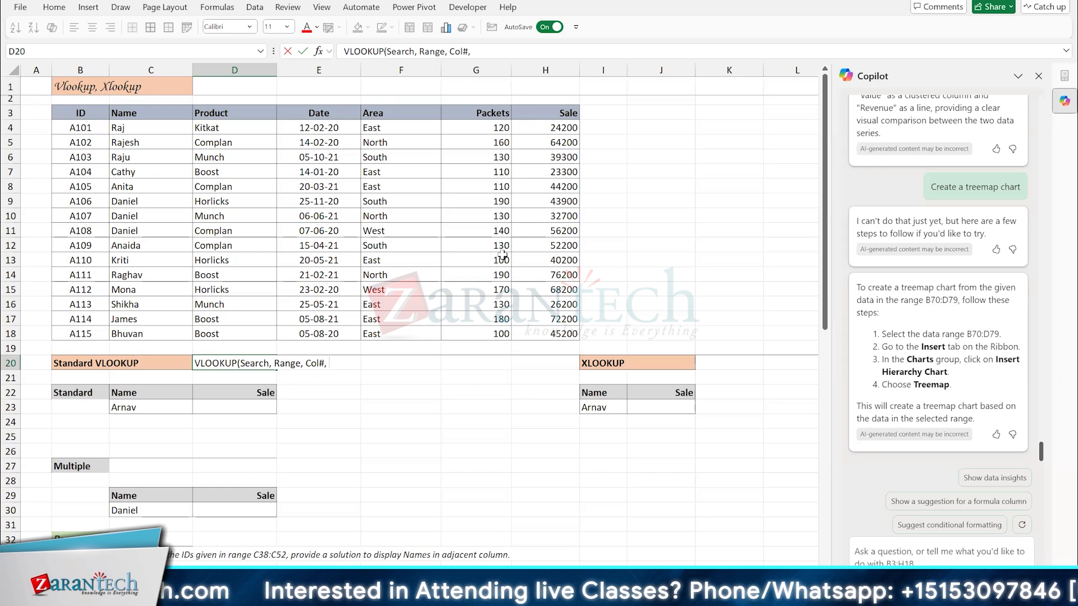
{"action": "type", "text": " Match"}
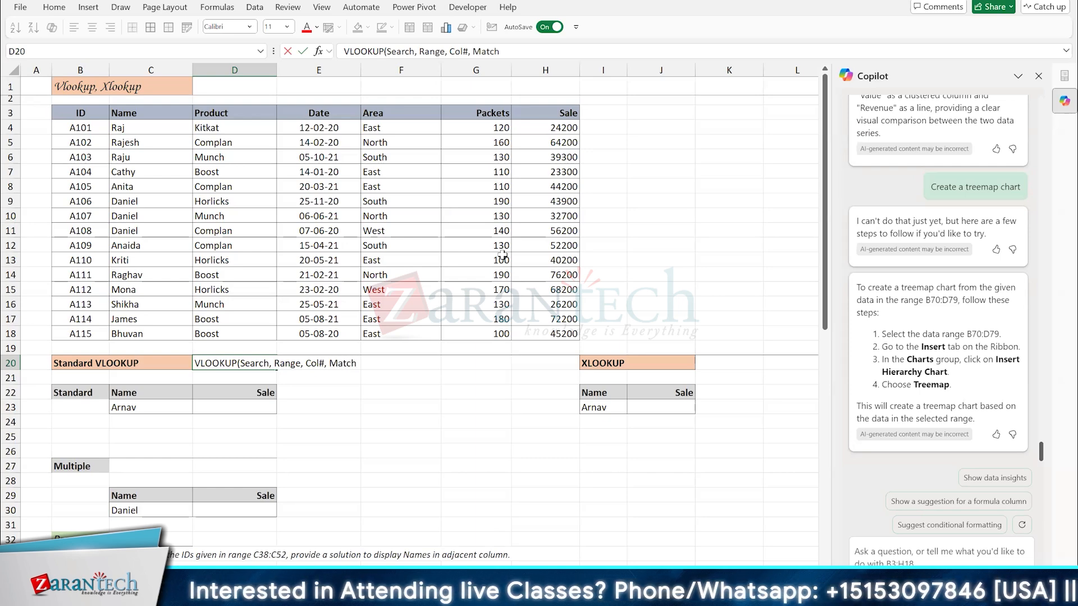
{"action": "type", "text": "=Fal"}
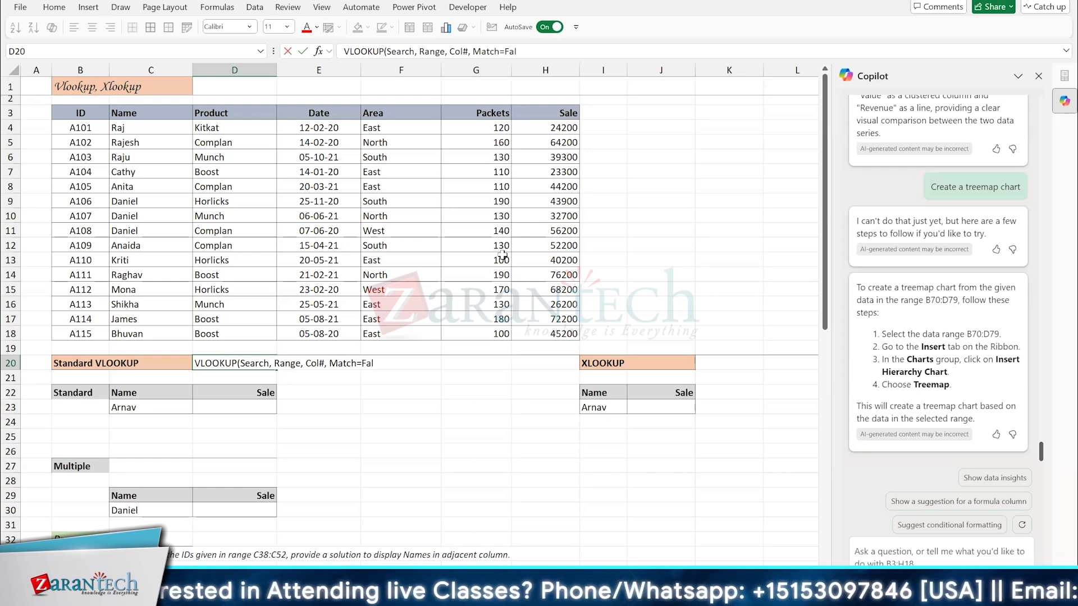
{"action": "type", "text": "se/0)"}
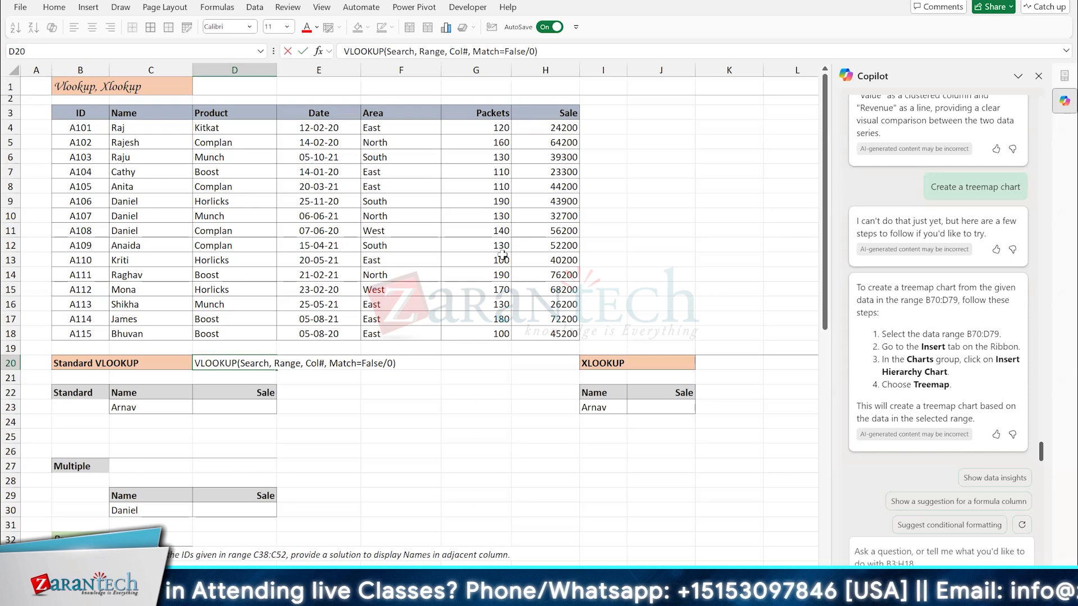
{"action": "key", "text": "Return"}
{"action": "key", "text": "Return"}
{"action": "key", "text": "Return"}
{"action": "key", "text": "Return"}
{"action": "key", "text": "Up"}
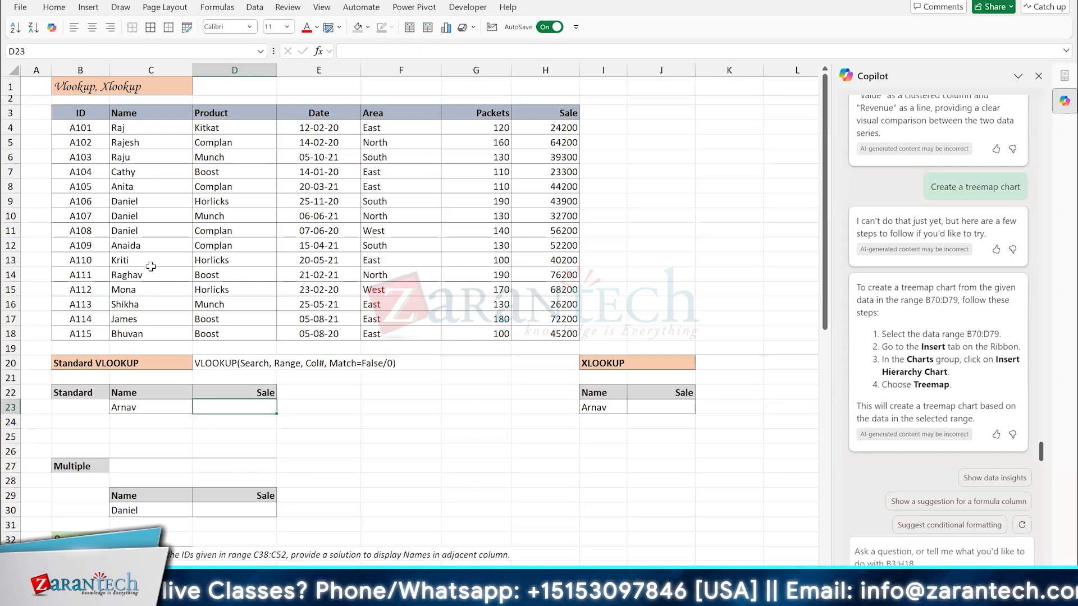
Step: Replace the name in cell C16, for ID A113, with the lookup name shown in C23
{"action": "left_click", "coordinate": [144, 302]}
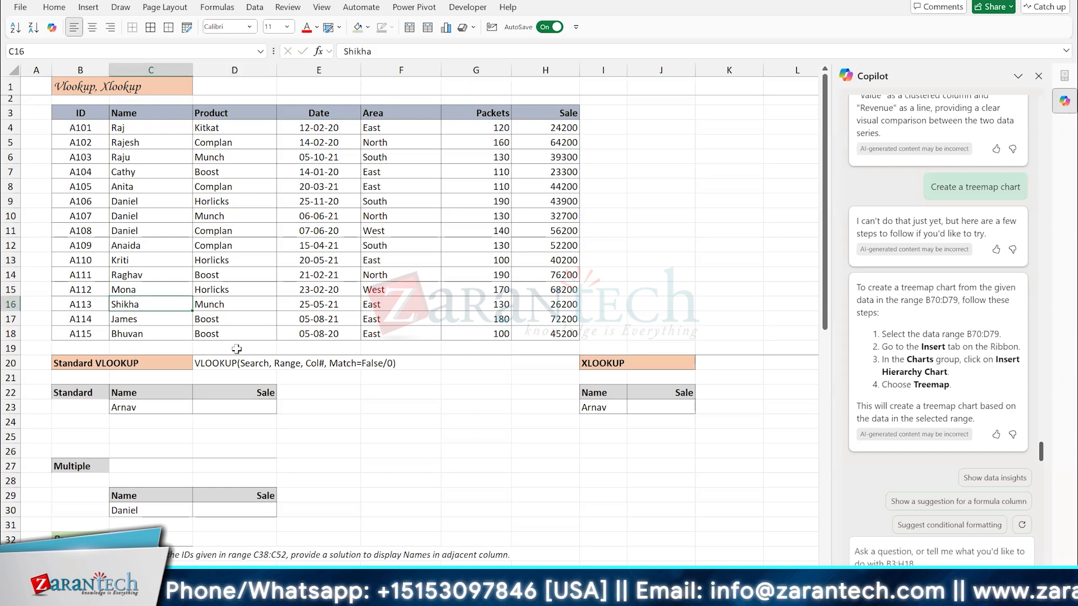
{"action": "type", "text": "Ar"}
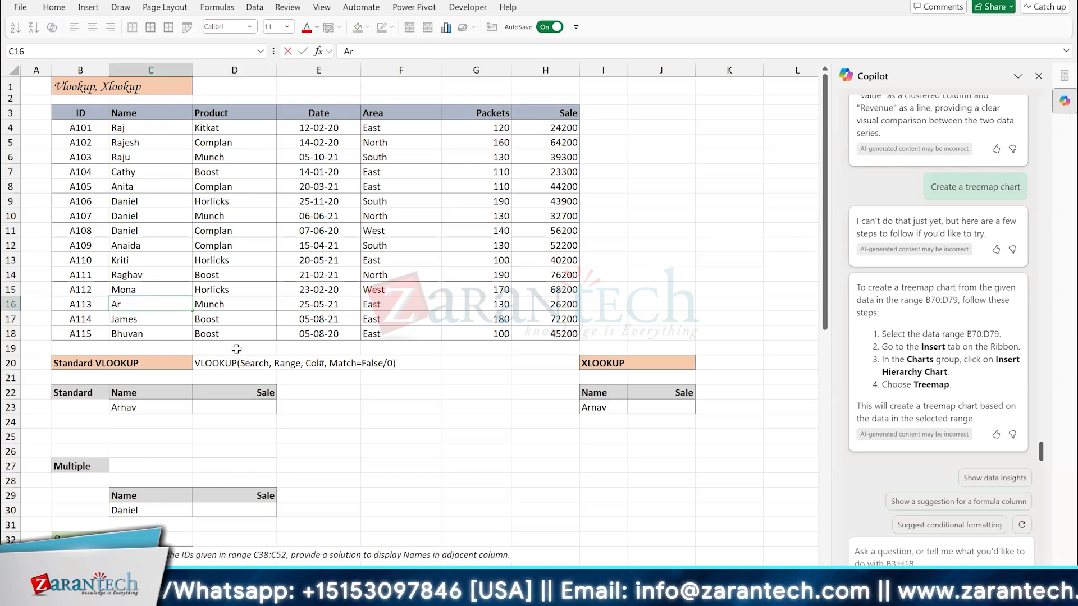
{"action": "type", "text": "nav"}
{"action": "key", "text": "Return"}
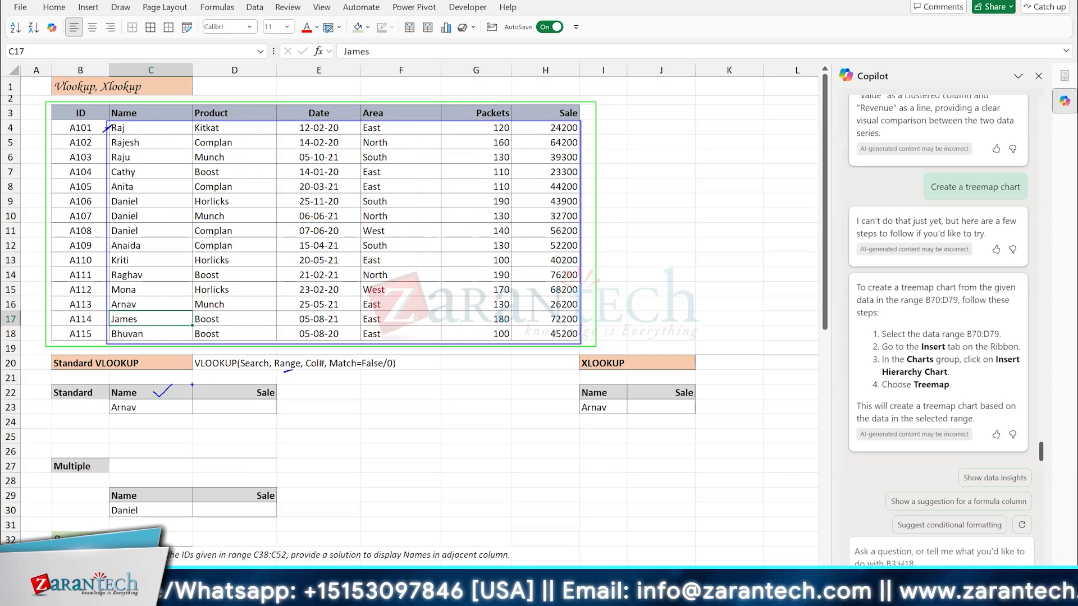
Step: Mark cells C23 and D23 with the pen and handwrite ANSWER beneath the Col# argument of the syntax note
{"action": "left_click_drag", "start_coordinate": [161, 411], "coordinate": [237, 409]}
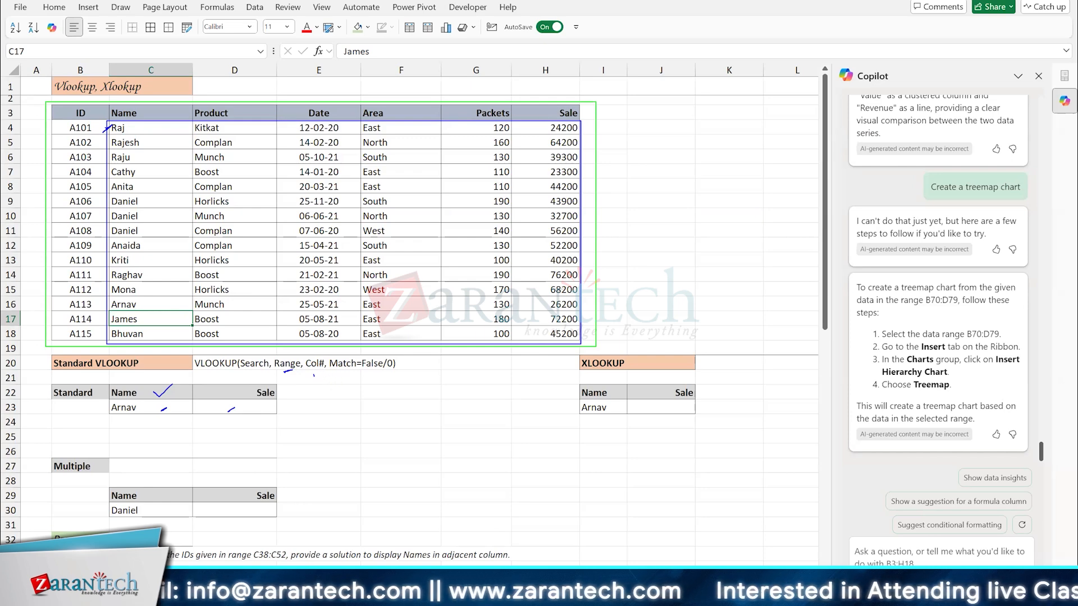
{"action": "mouse_move", "coordinate": [313, 376]}
{"action": "left_mouse_down"}
{"action": "mouse_move", "coordinate": [339, 386]}
{"action": "mouse_move", "coordinate": [403, 380]}
{"action": "left_mouse_up"}
{"action": "left_click_drag", "start_coordinate": [402, 388], "coordinate": [415, 386]}
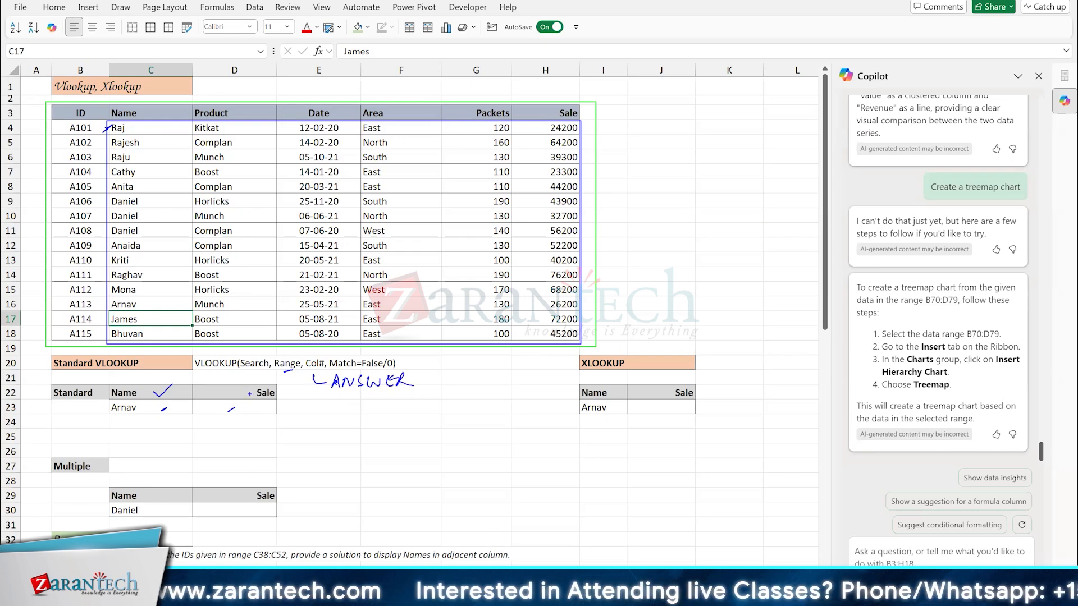
Step: Handwrite 1 to 6 across the Name to Sale columns, mark column 6 and the Match argument, and clear all annotations
{"action": "left_click_drag", "start_coordinate": [168, 179], "coordinate": [165, 191]}
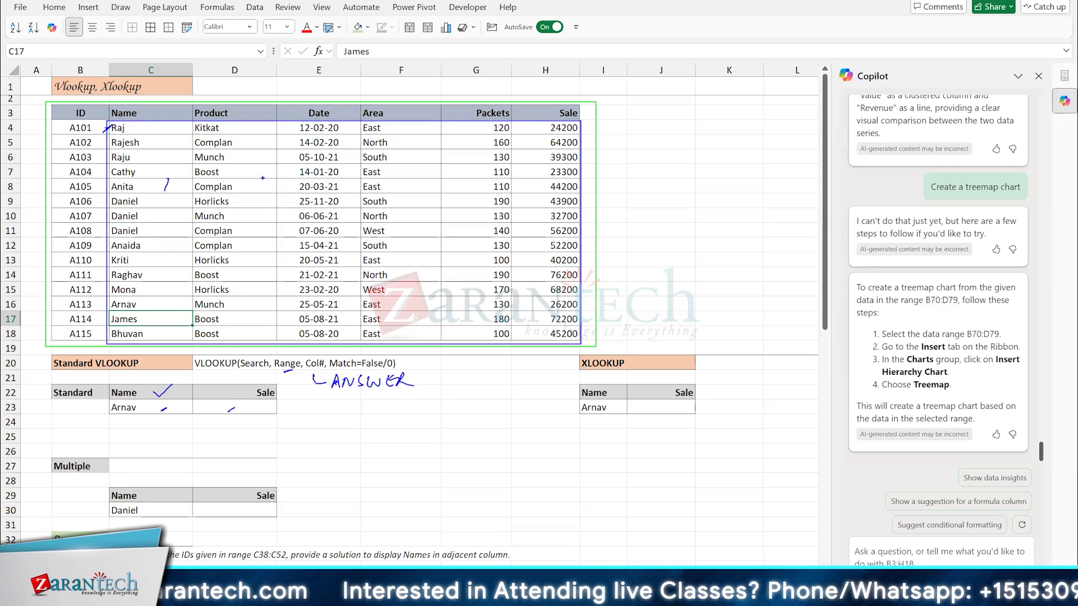
{"action": "left_click_drag", "start_coordinate": [259, 176], "coordinate": [287, 188]}
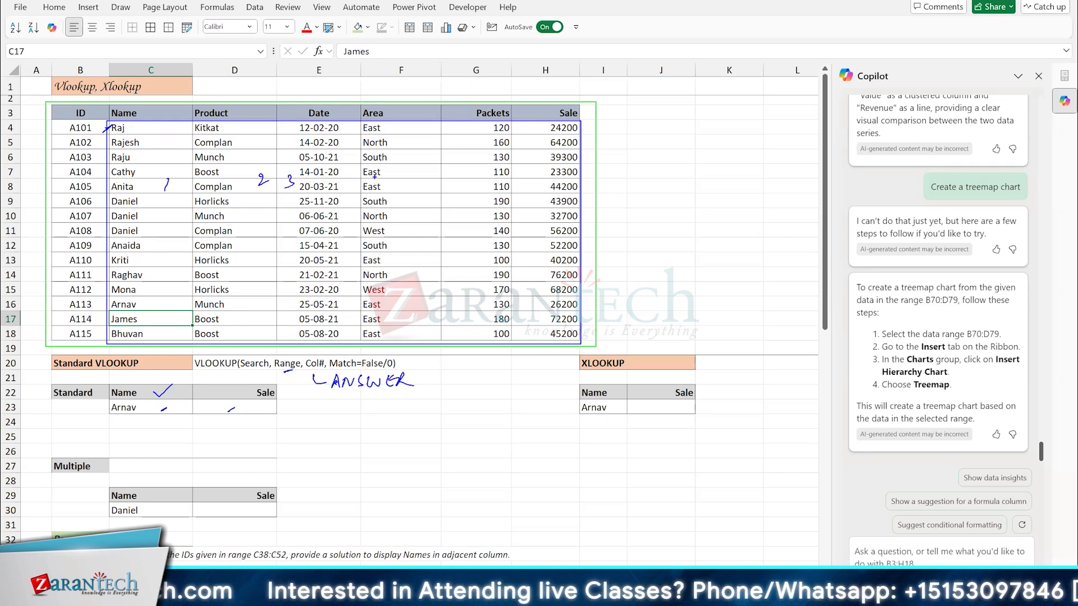
{"action": "mouse_move", "coordinate": [398, 175]}
{"action": "left_mouse_down"}
{"action": "mouse_move", "coordinate": [406, 186]}
{"action": "mouse_move", "coordinate": [458, 187]}
{"action": "mouse_move", "coordinate": [475, 170]}
{"action": "mouse_move", "coordinate": [526, 182]}
{"action": "left_mouse_up"}
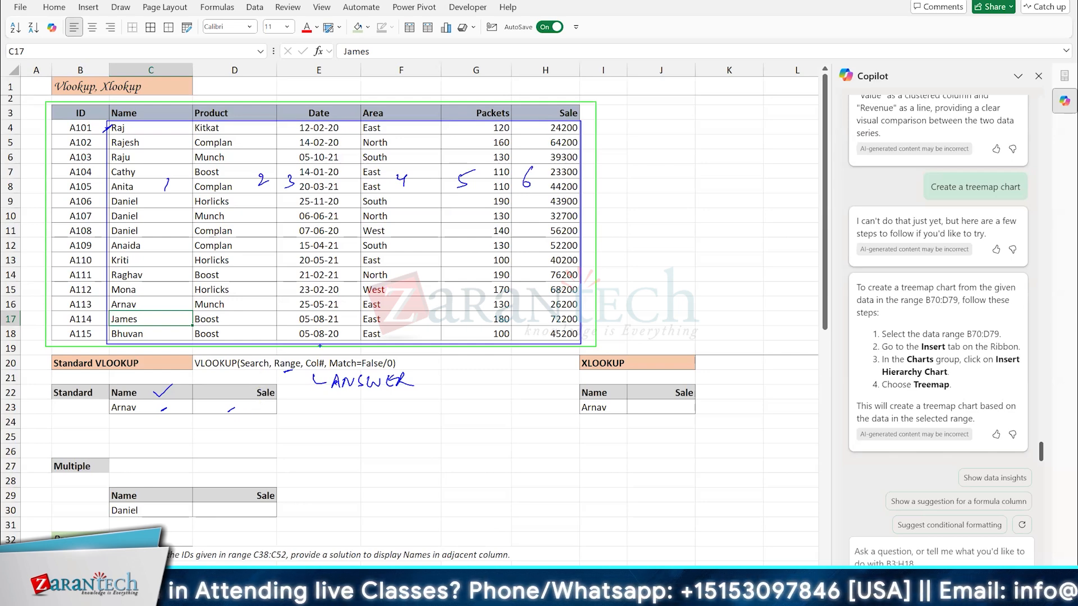
{"action": "left_click_drag", "start_coordinate": [523, 205], "coordinate": [539, 197]}
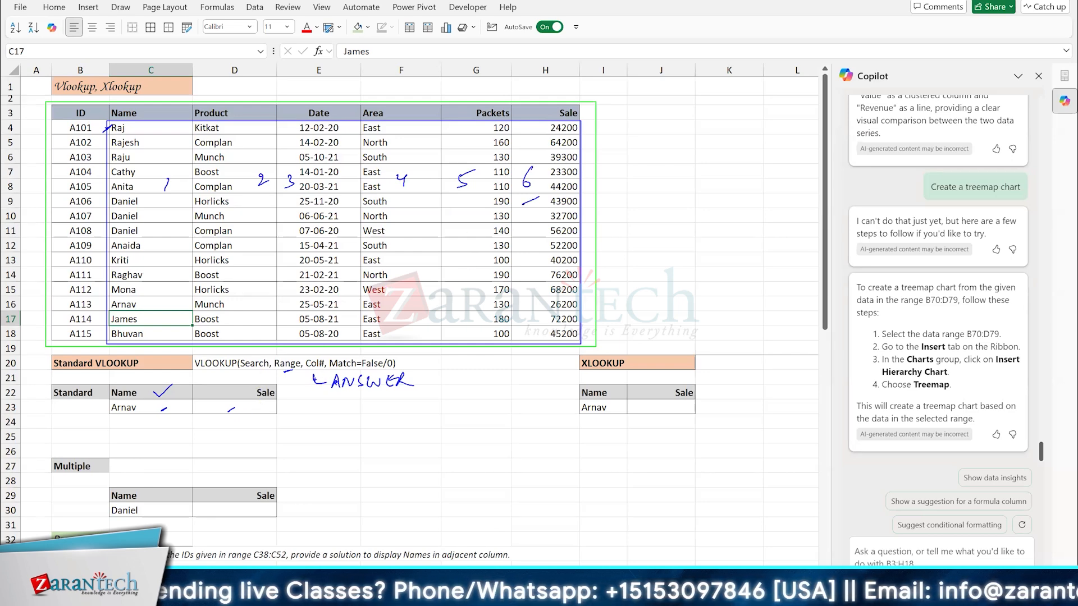
{"action": "left_click_drag", "start_coordinate": [308, 373], "coordinate": [392, 365]}
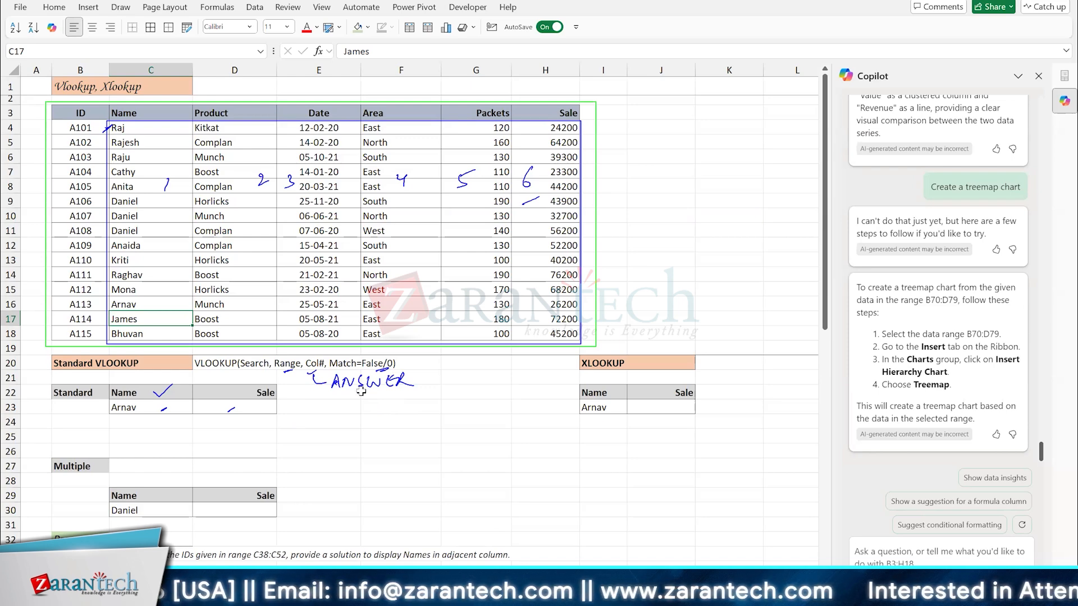
{"action": "key", "text": "Escape"}
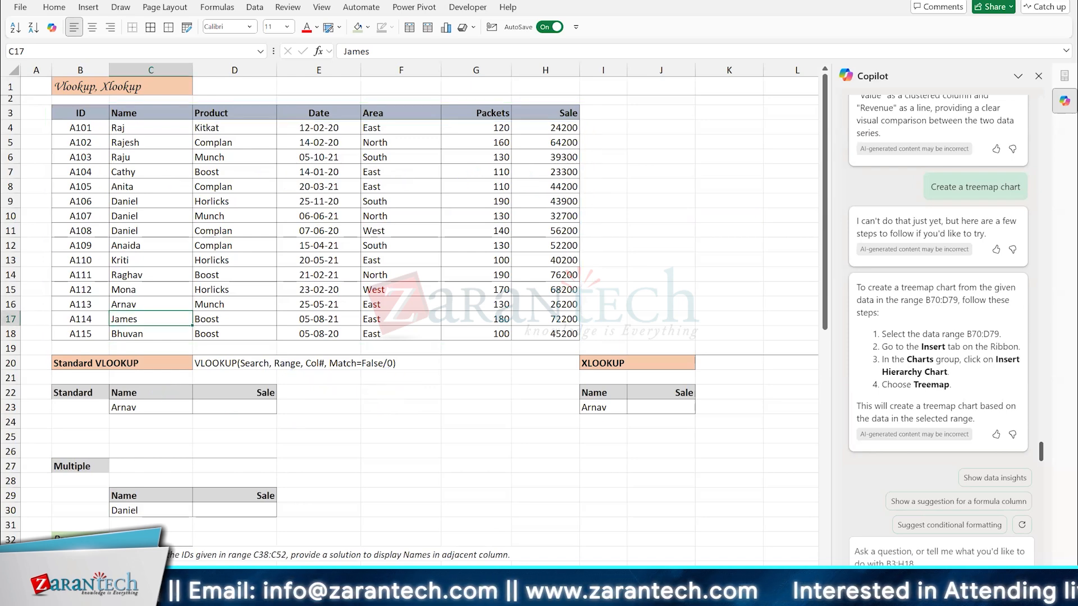
{"action": "key", "text": "ctrl+2"}
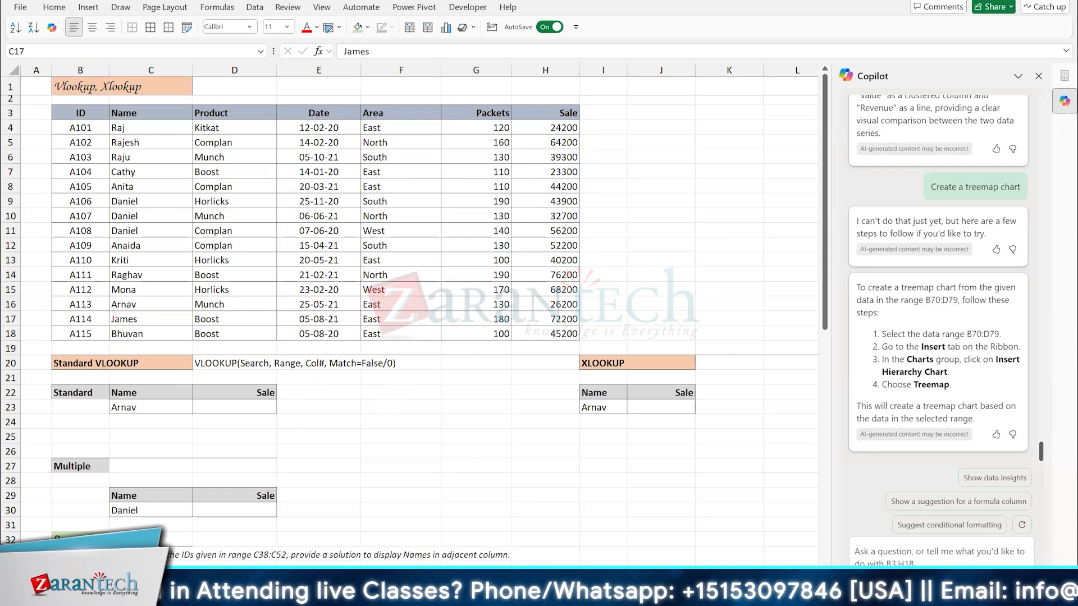
Step: Begin a VLOOKUP formula in D23 with C23 as the search value and C4:H18 as the table range
{"action": "left_click", "coordinate": [208, 407]}
{"action": "left_click", "coordinate": [208, 406]}
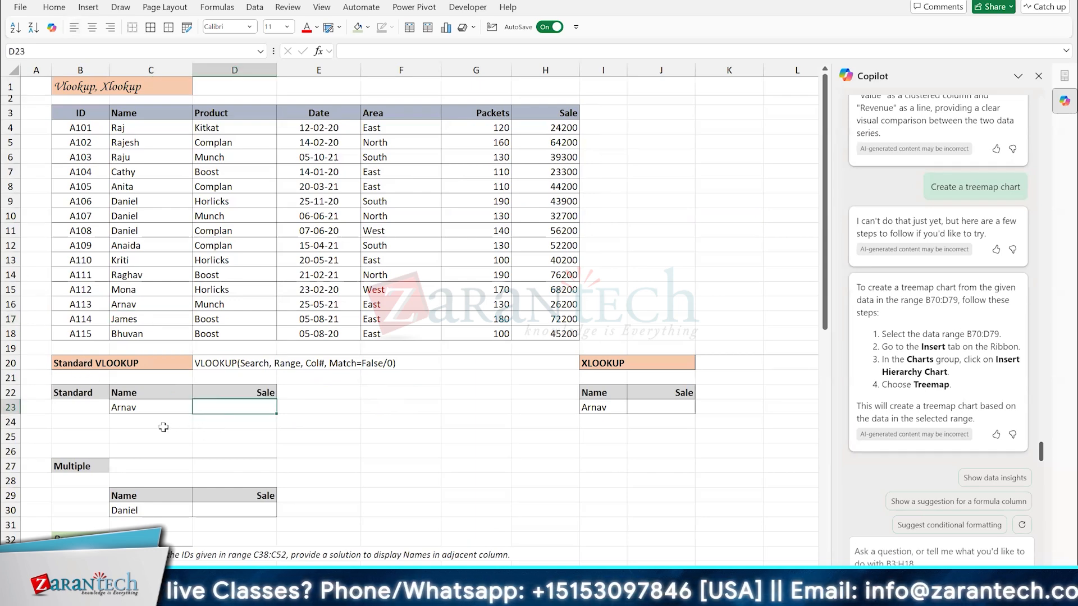
{"action": "type", "text": "="}
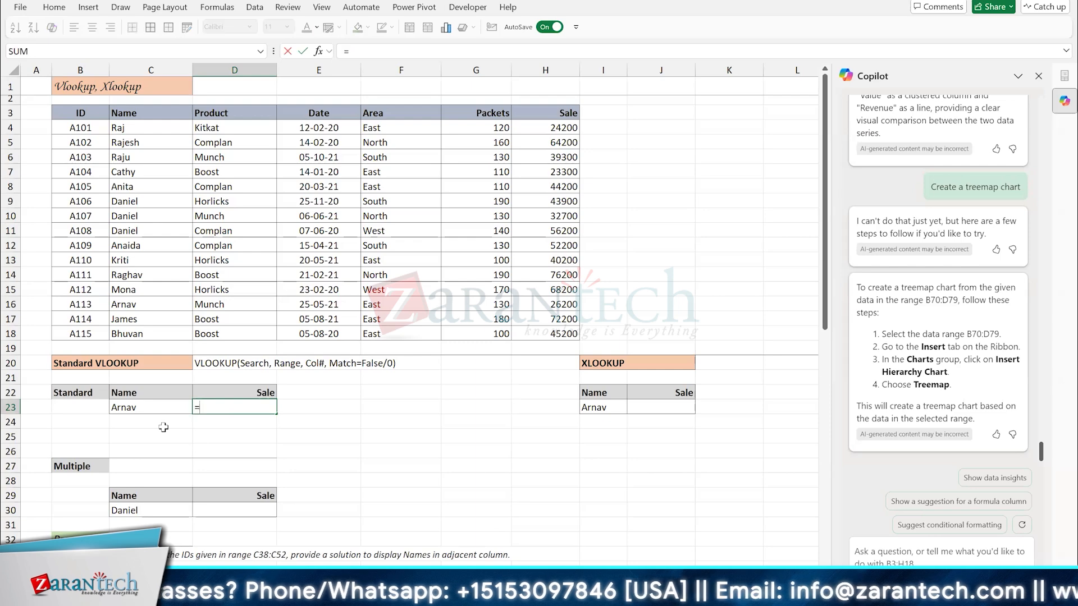
{"action": "type", "text": "vl"}
{"action": "key", "text": "Tab"}
{"action": "key", "text": "Left"}
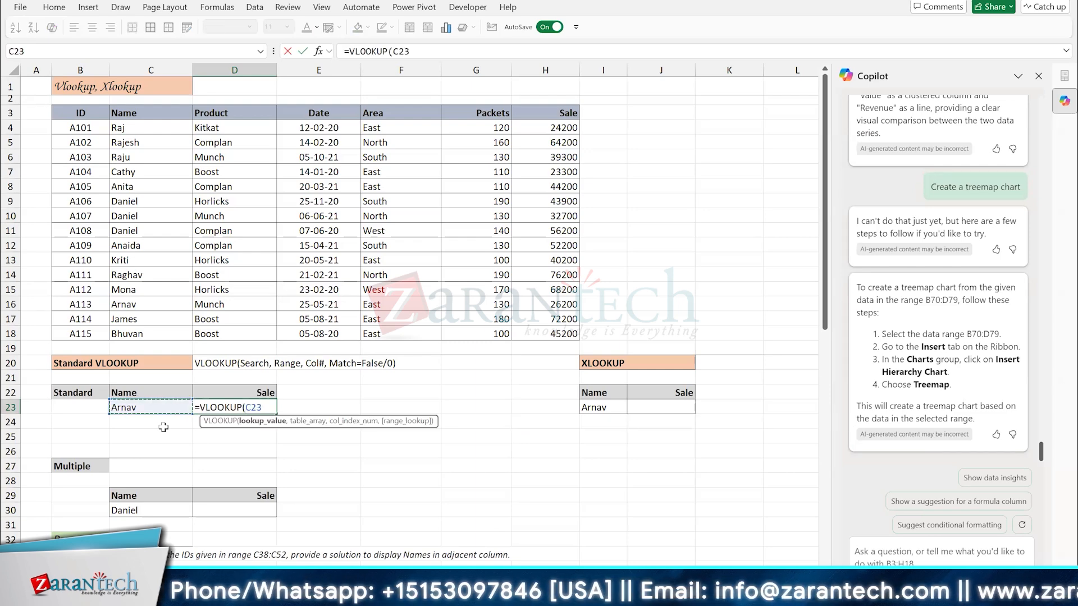
{"action": "type", "text": ","}
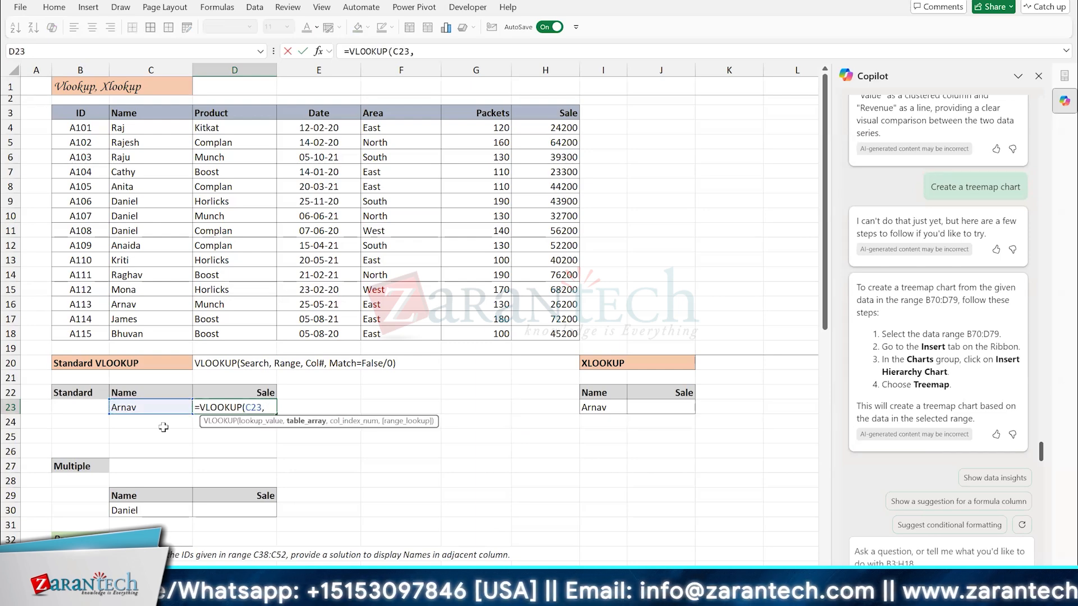
{"action": "left_click", "coordinate": [156, 129]}
{"action": "left_click_drag", "start_coordinate": [196, 150], "coordinate": [573, 336]}
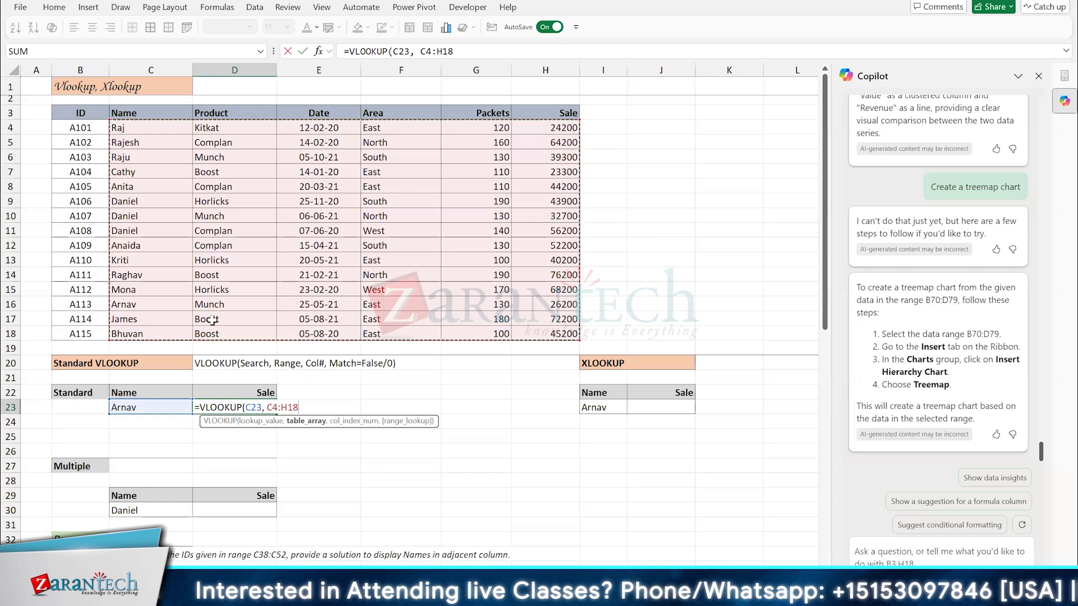
{"action": "type", "text": ","}
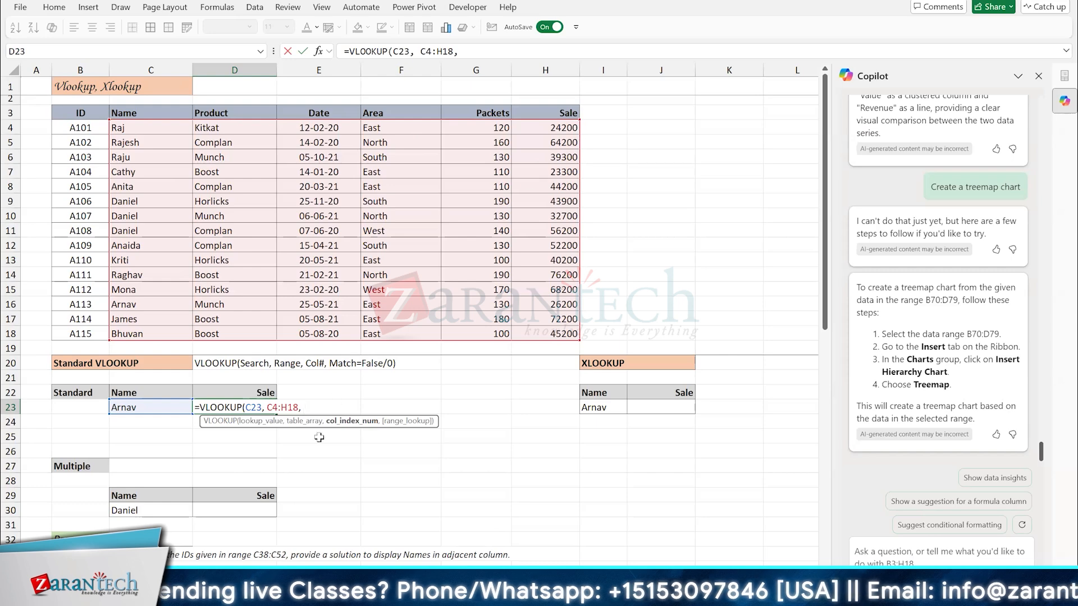
Step: Complete the D23 formula with column index 6 and the exact-match option FALSE
{"action": "type", "text": "6"}
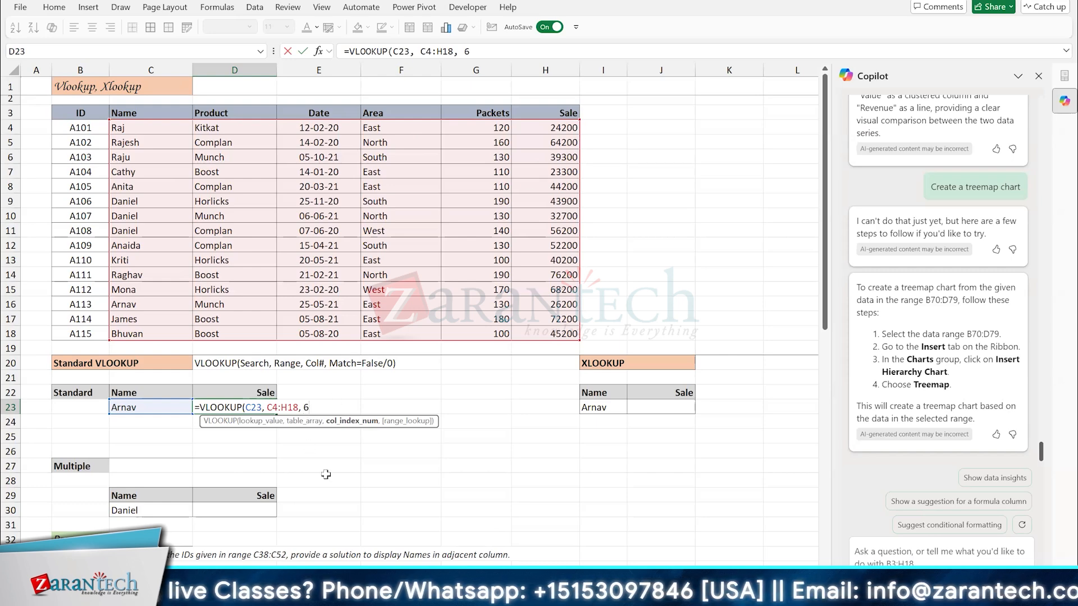
{"action": "type", "text": ","}
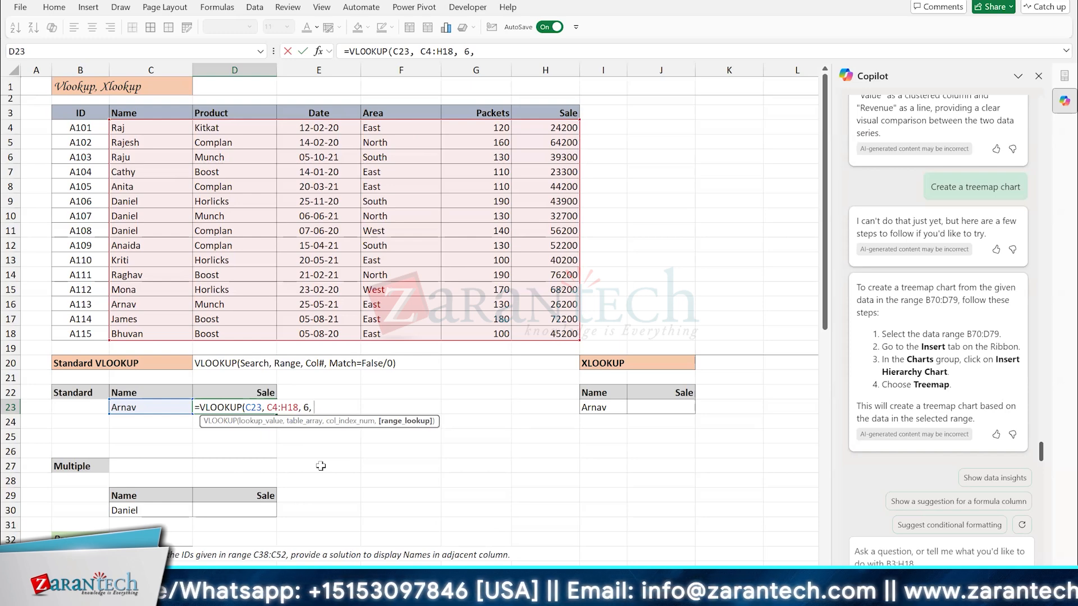
{"action": "type", "text": "f"}
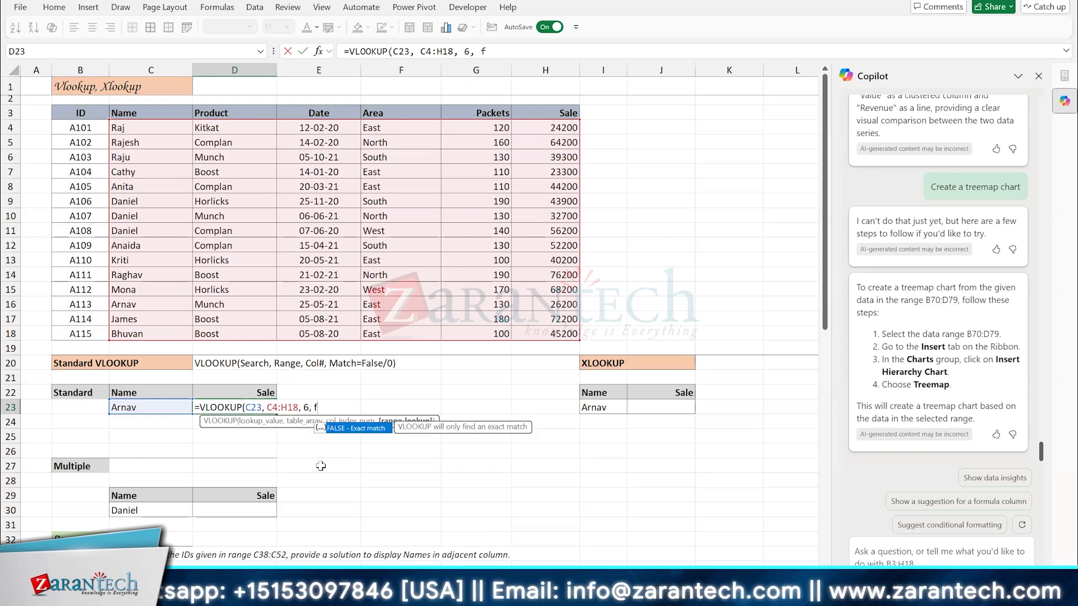
{"action": "key", "text": "Tab"}
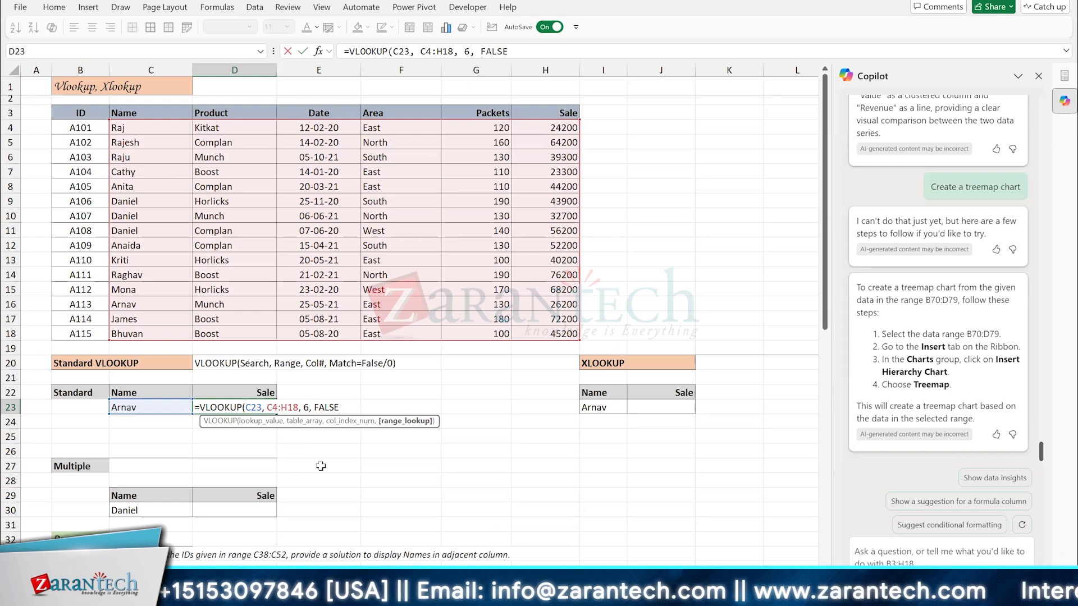
{"action": "key", "text": "BackSpace"}
{"action": "key", "text": "BackSpace"}
{"action": "key", "text": "BackSpace"}
{"action": "key", "text": "BackSpace"}
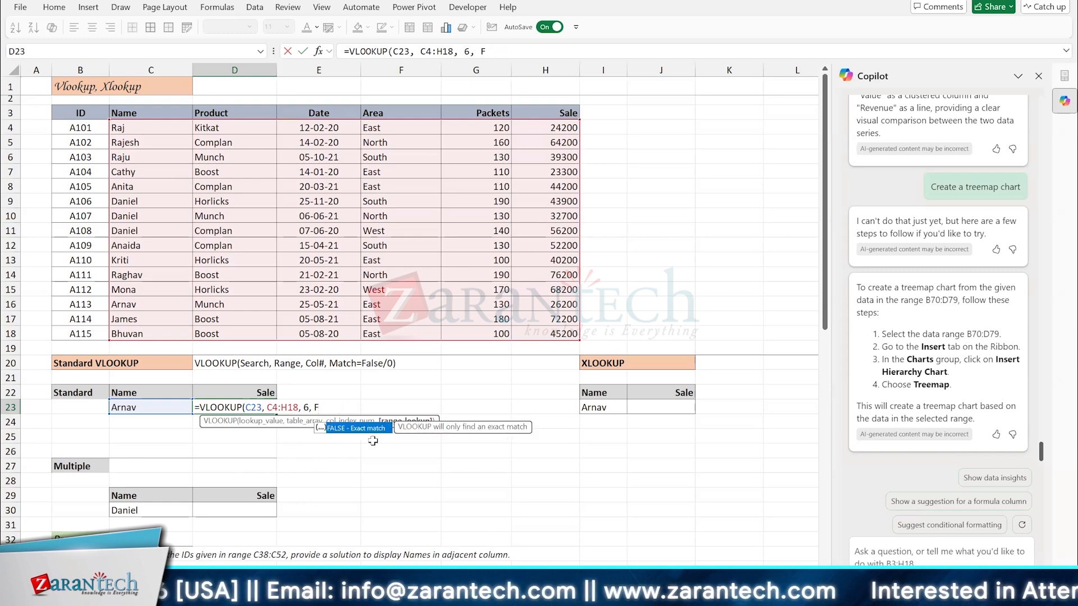
{"action": "key", "text": "Tab"}
{"action": "type", "text": ")"}
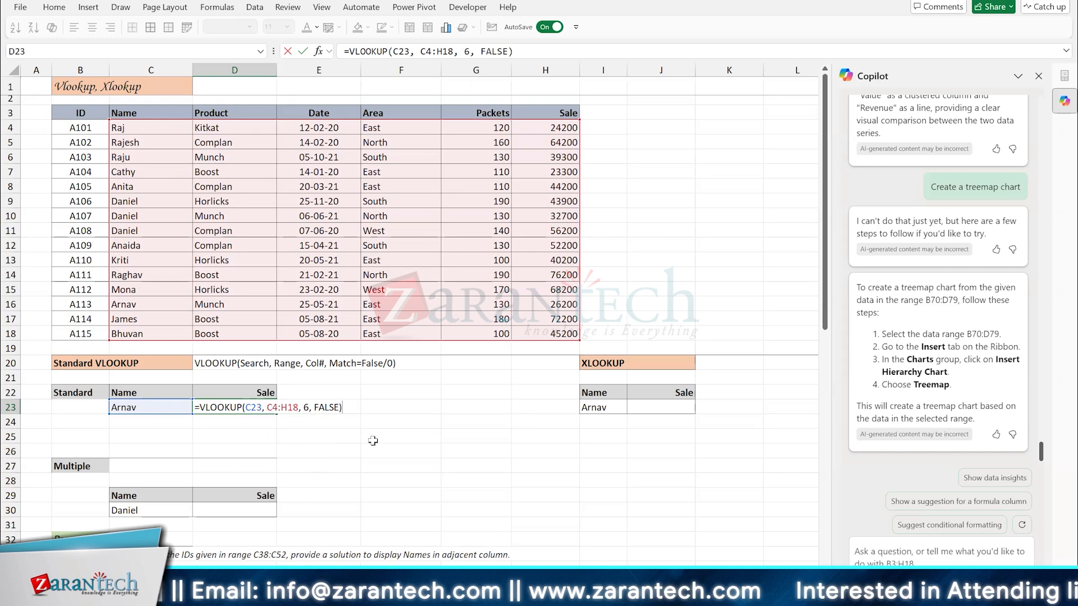
{"action": "key", "text": "ctrl+Return"}
Step: Test the lookup by setting the Sale value in H16, for ID A113, to 1, and undo that change
{"action": "left_click", "coordinate": [119, 306]}
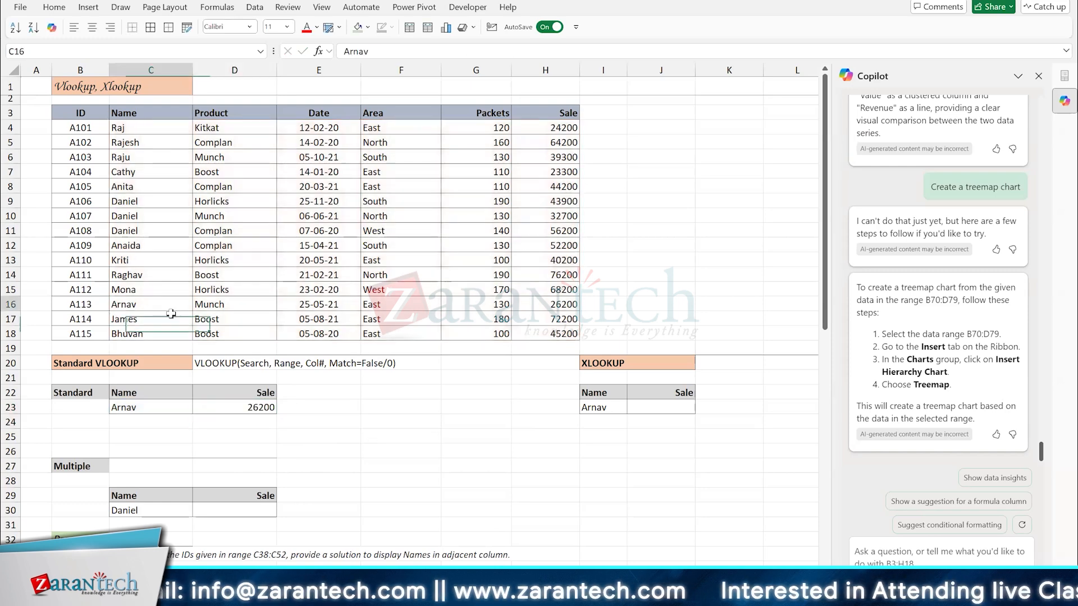
{"action": "left_click", "coordinate": [538, 306], "text": "shift"}
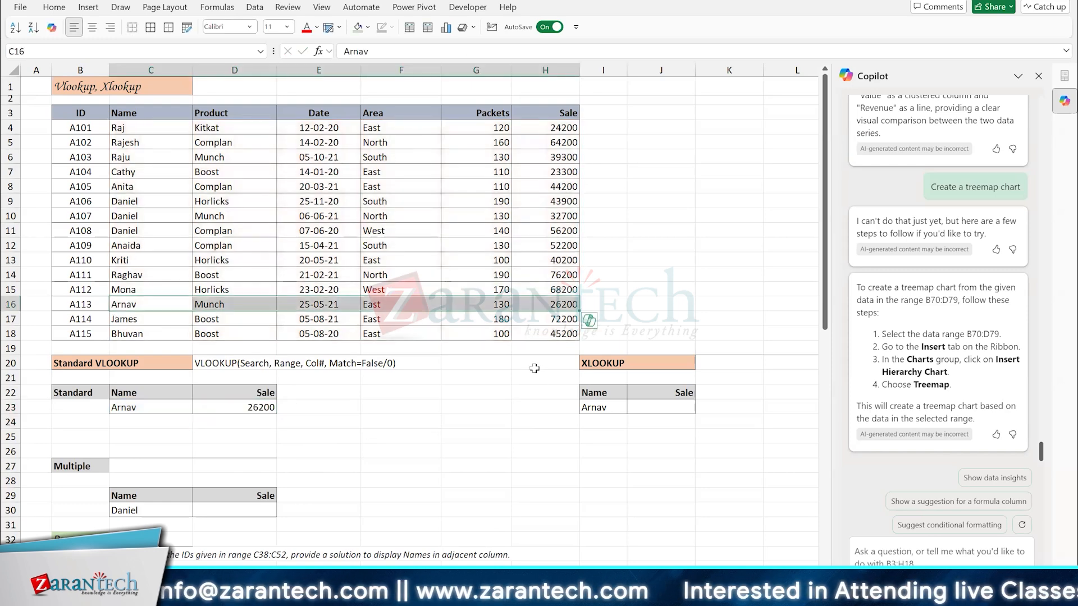
{"action": "left_click", "coordinate": [529, 306]}
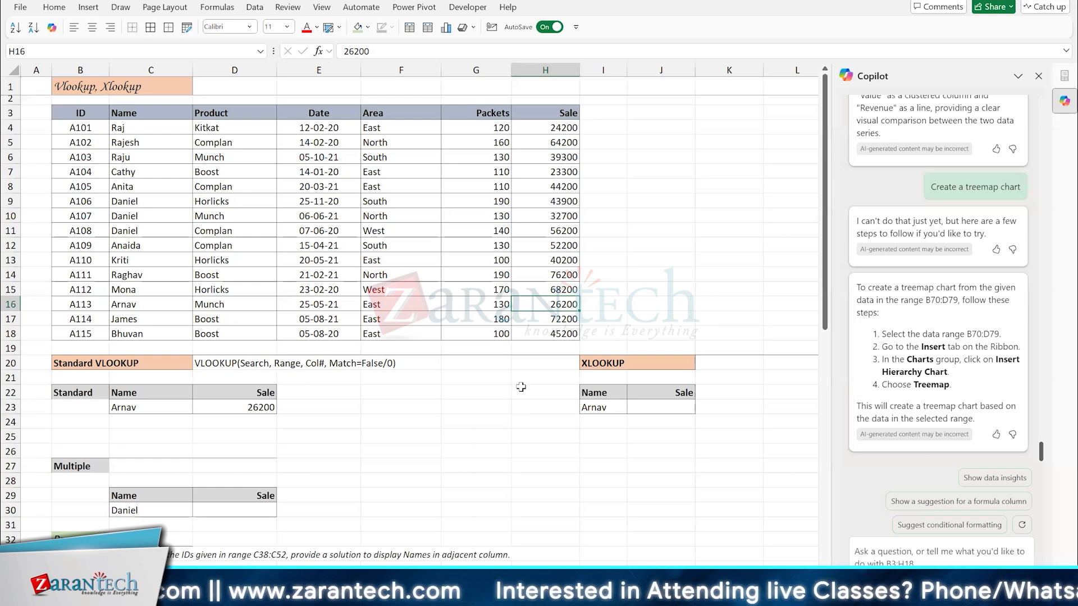
{"action": "type", "text": "1"}
{"action": "key", "text": "Return"}
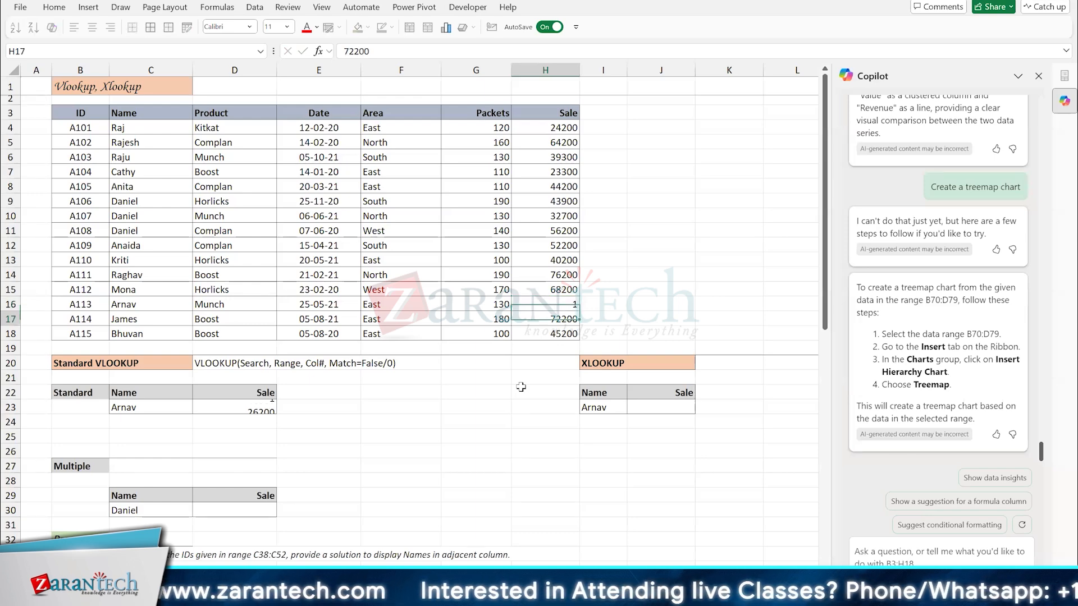
{"action": "left_click", "coordinate": [228, 420]}
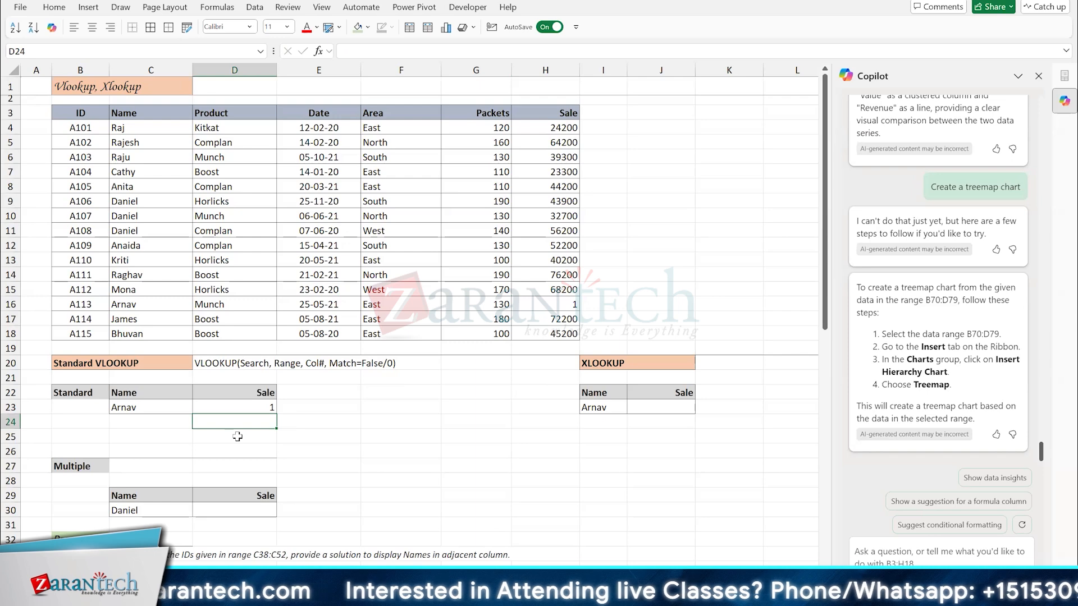
{"action": "left_click", "coordinate": [539, 304]}
{"action": "key", "text": "ctrl+z"}
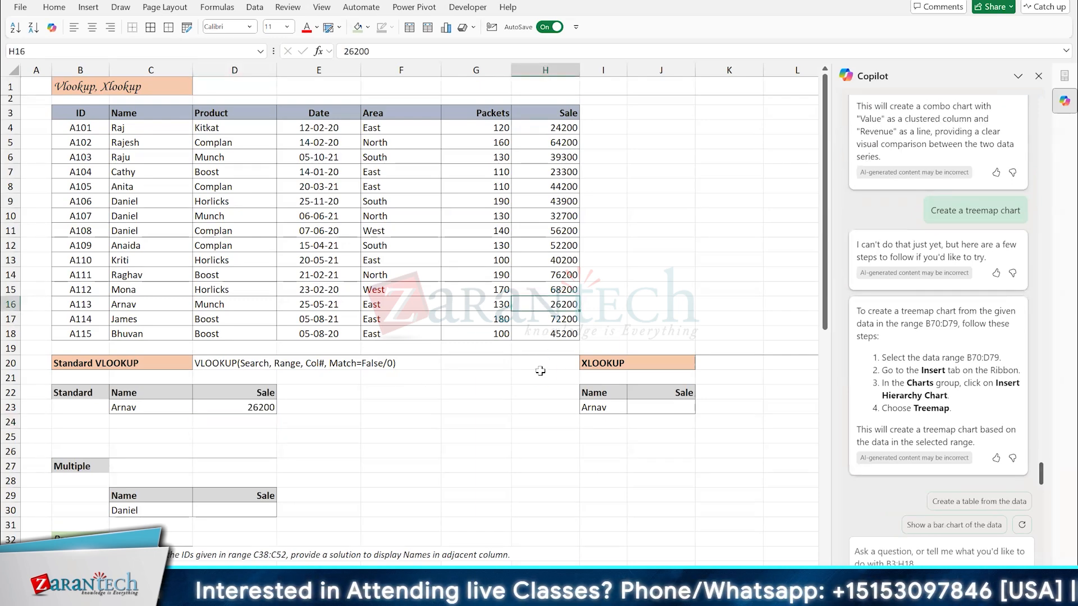
Step: Show the D23 formula as text in D24 with =FORMULATEXT(D23)
{"action": "left_click", "coordinate": [243, 406]}
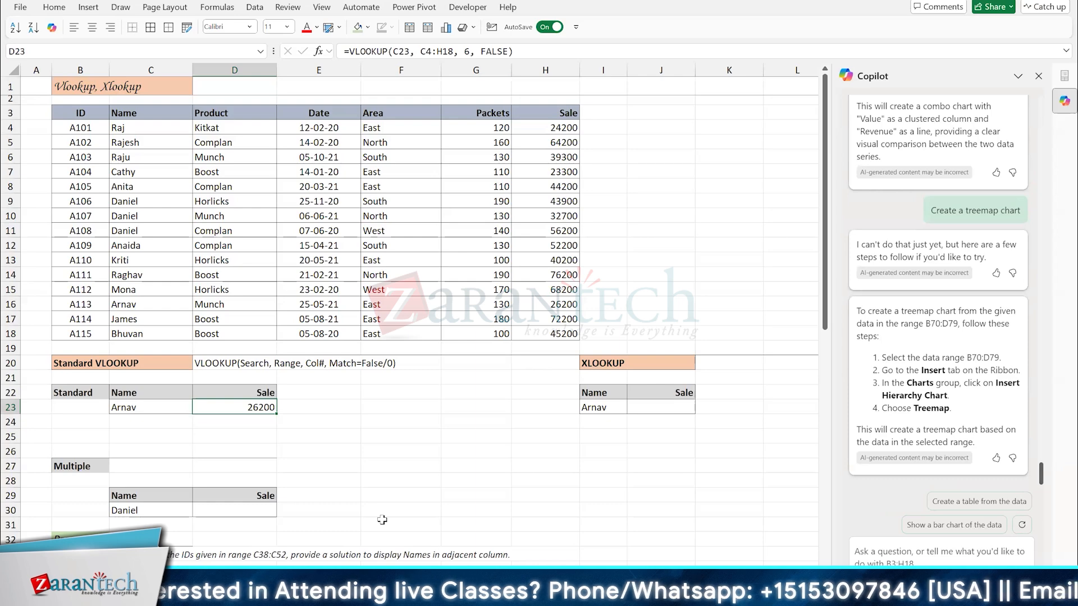
{"action": "key", "text": "Down"}
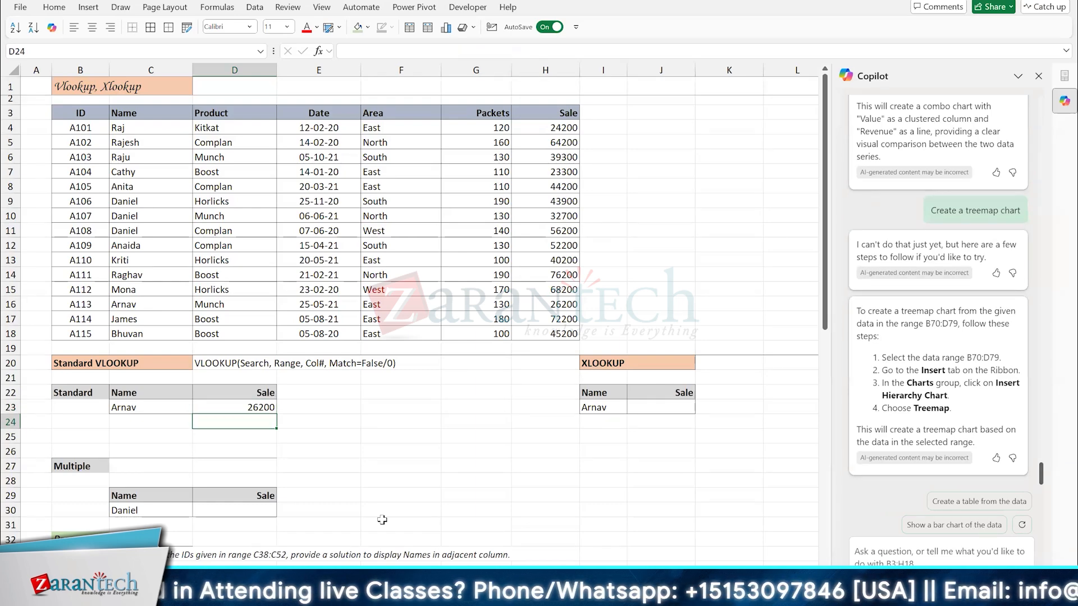
{"action": "type", "text": "=formu"}
{"action": "key", "text": "Tab"}
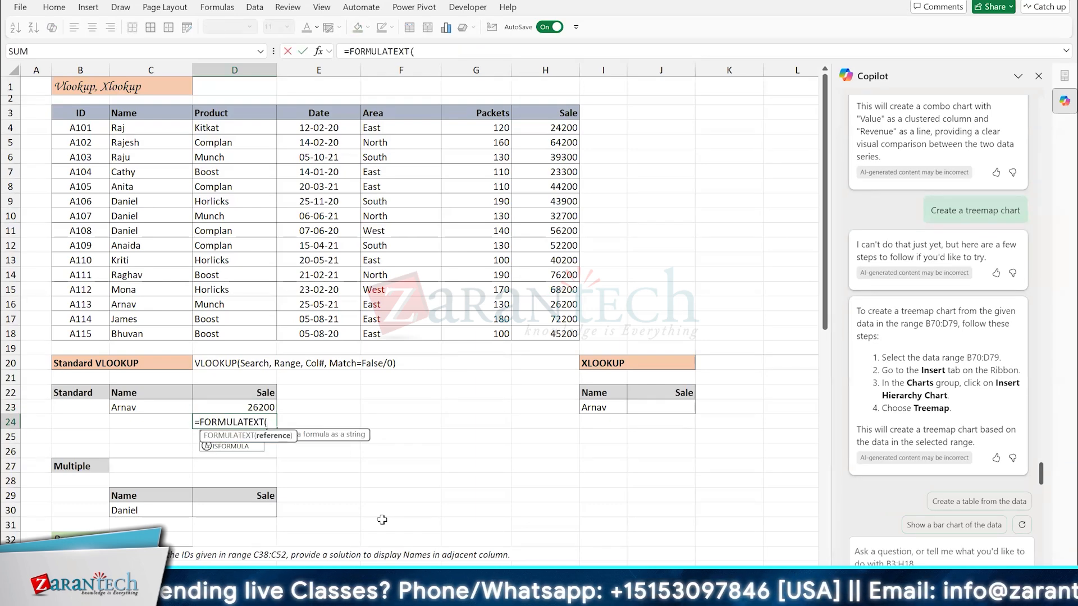
{"action": "key", "text": "Return"}
{"action": "key", "text": "Return"}
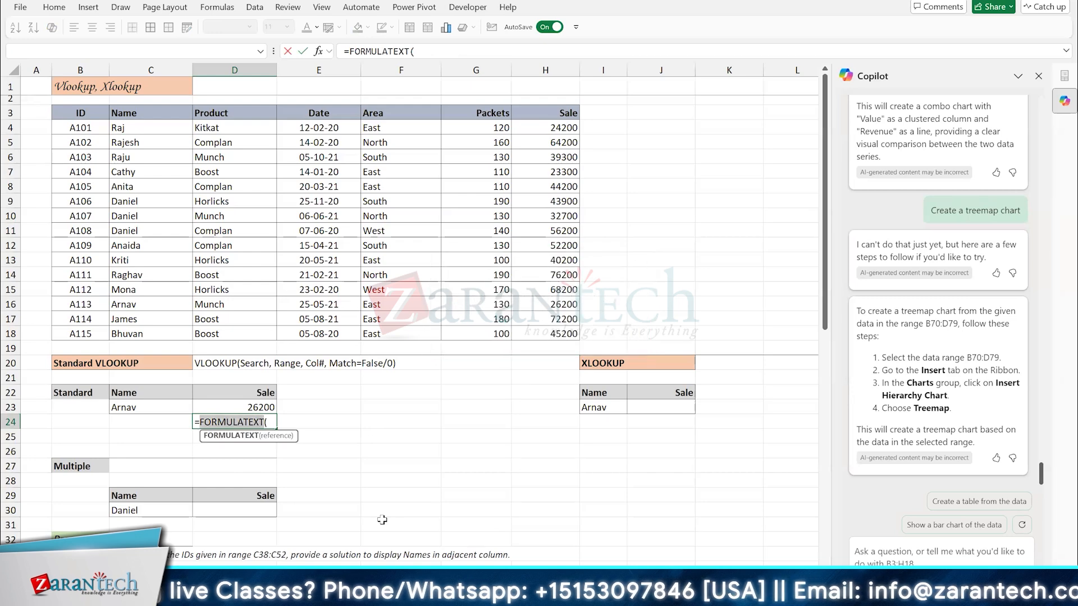
{"action": "key", "text": "Up"}
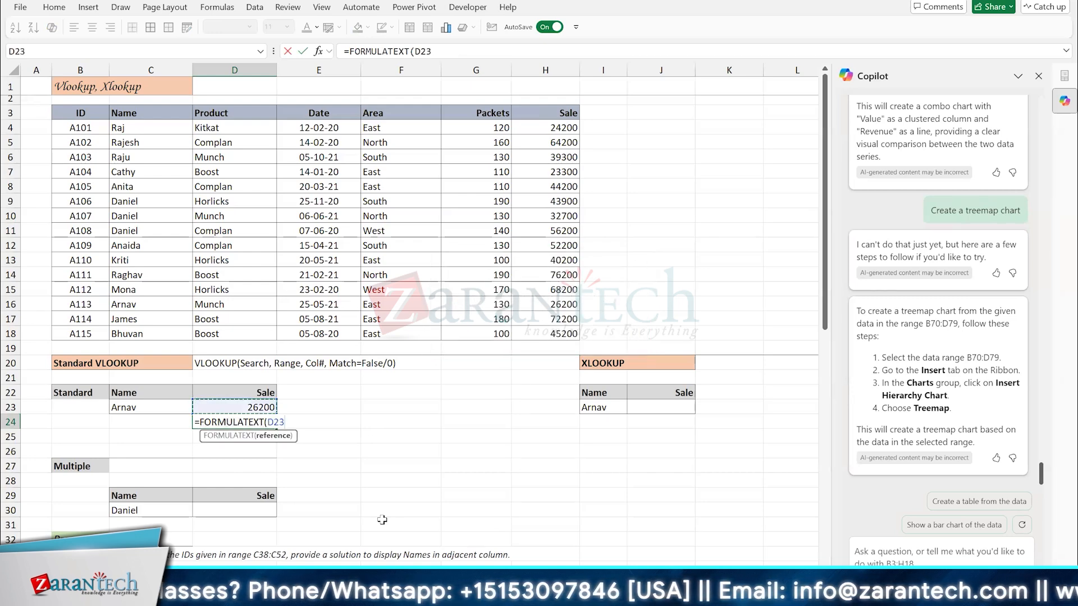
{"action": "key", "text": "Return"}
Step: Change the column index of the VLOOKUP in D23 to 4 so it looks up the Area
{"action": "key", "text": "Up"}
{"action": "key", "text": "Up"}
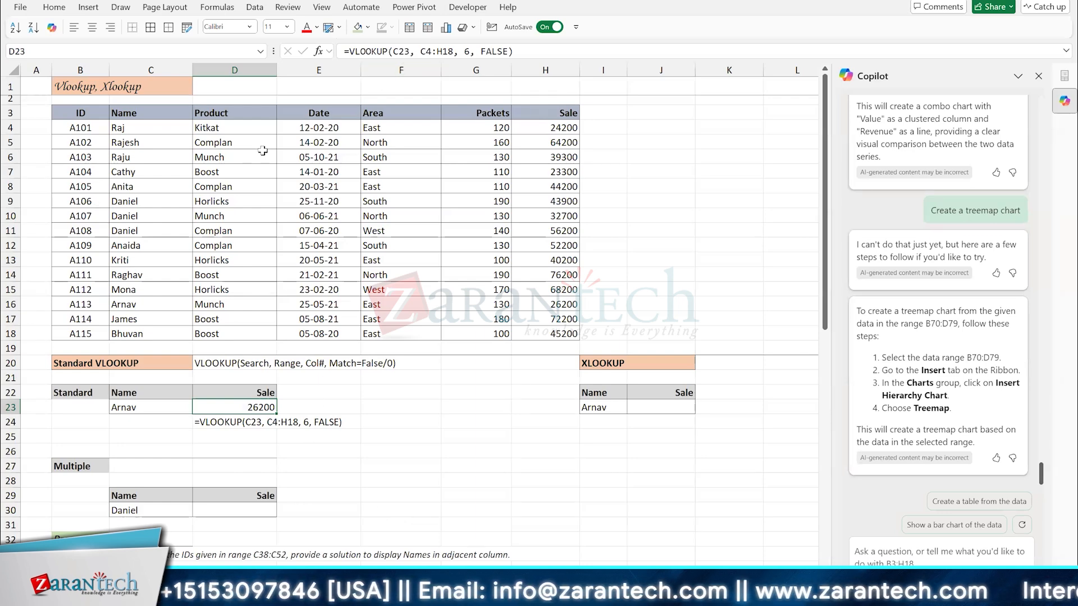
{"action": "left_click", "coordinate": [325, 152]}
{"action": "left_click", "coordinate": [399, 157]}
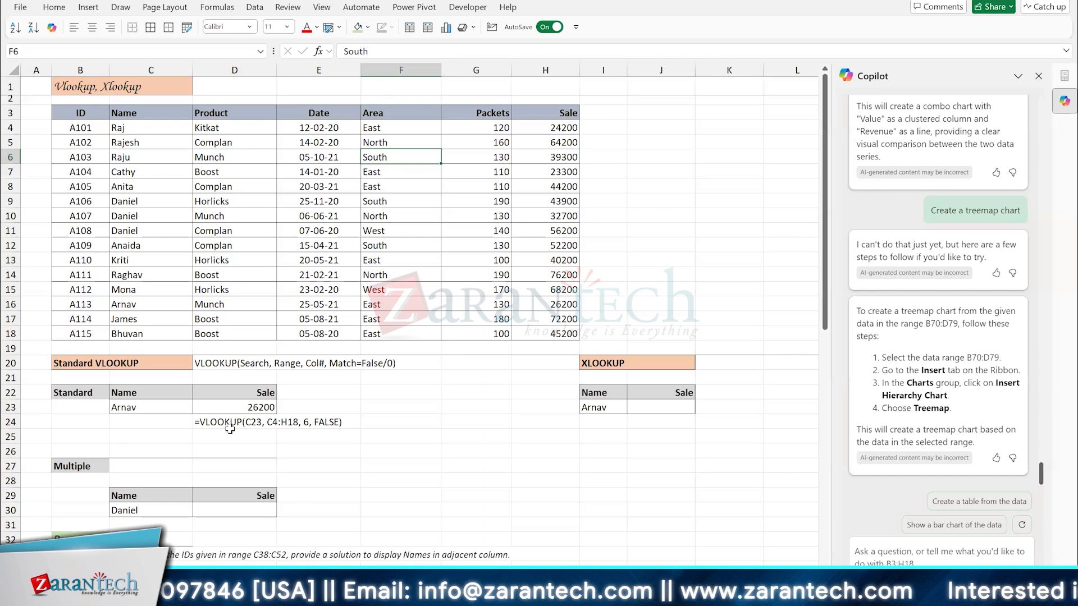
{"action": "left_click", "coordinate": [224, 403]}
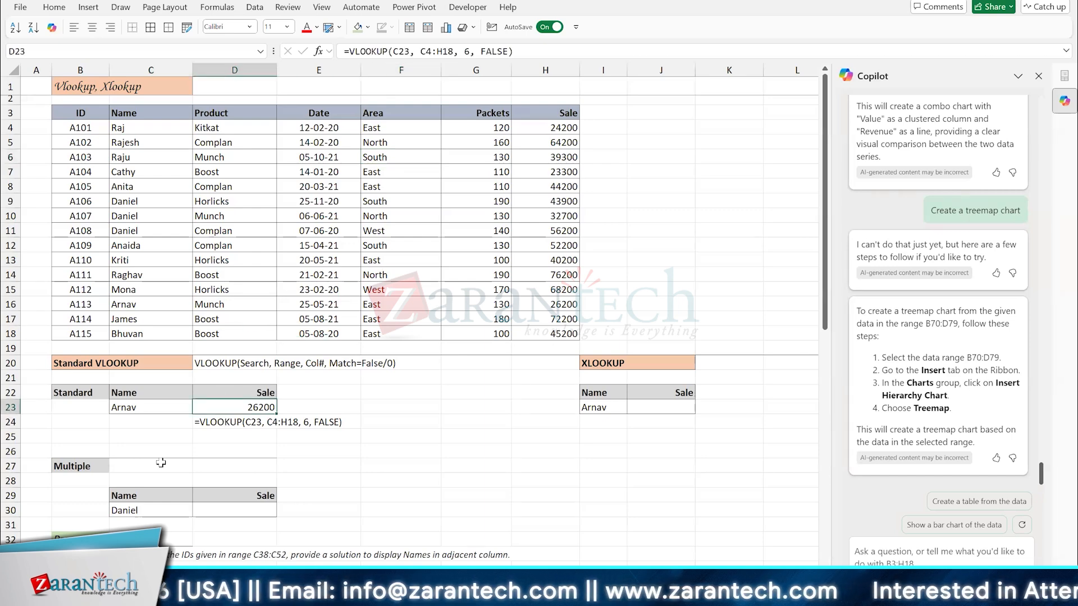
{"action": "key", "text": "F2"}
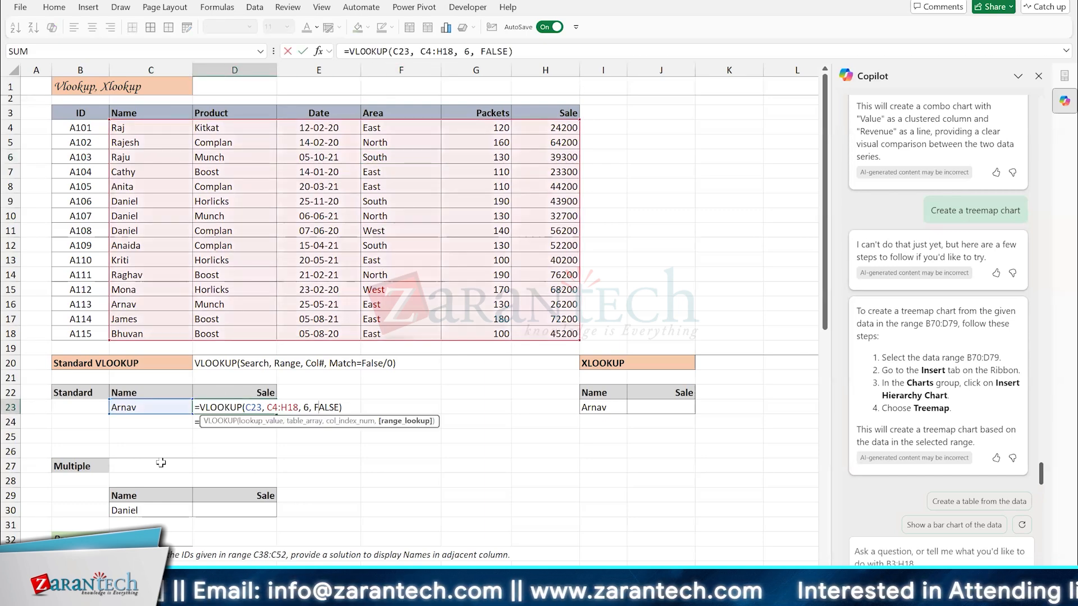
{"action": "key", "text": "Left"}
{"action": "key", "text": "Left"}
{"action": "key", "text": "Left"}
{"action": "key", "text": "BackSpace"}
{"action": "type", "text": "4"}
{"action": "key", "text": "ctrl+Return"}
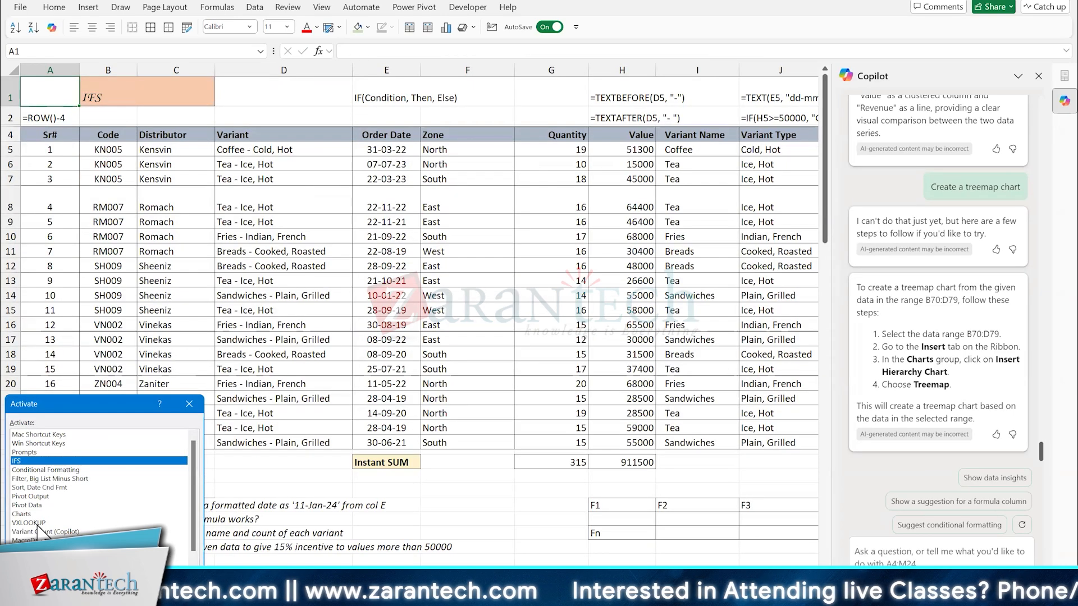
Step: Return to the VXLOOKUP sheet and edit the note in F25 to read Date/% to Num [Ctrl+Shift+~]
{"action": "left_click", "coordinate": [99, 522]}
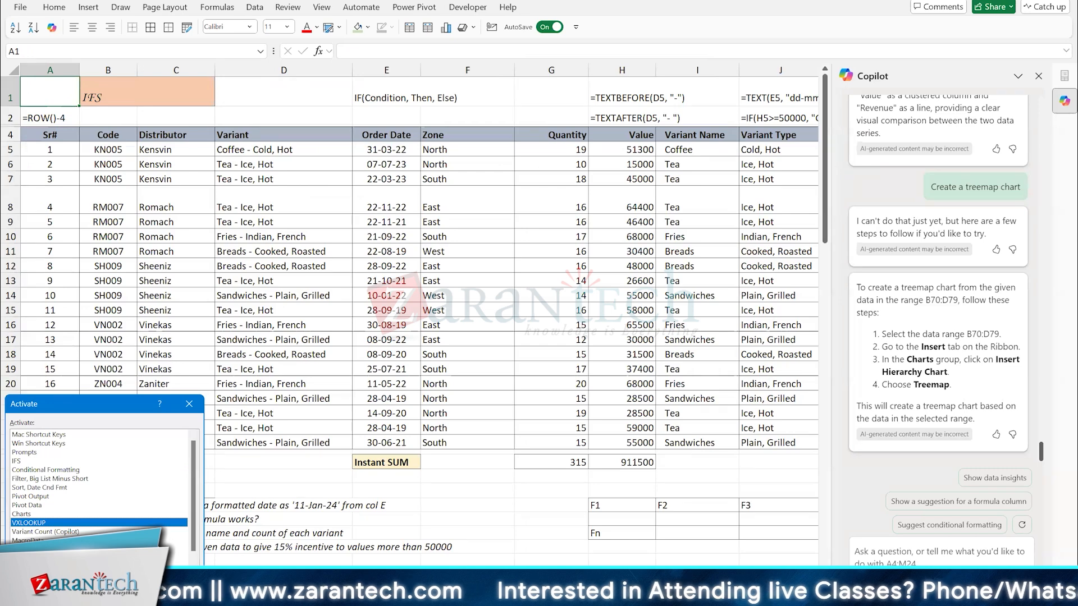
{"action": "key", "text": "Return"}
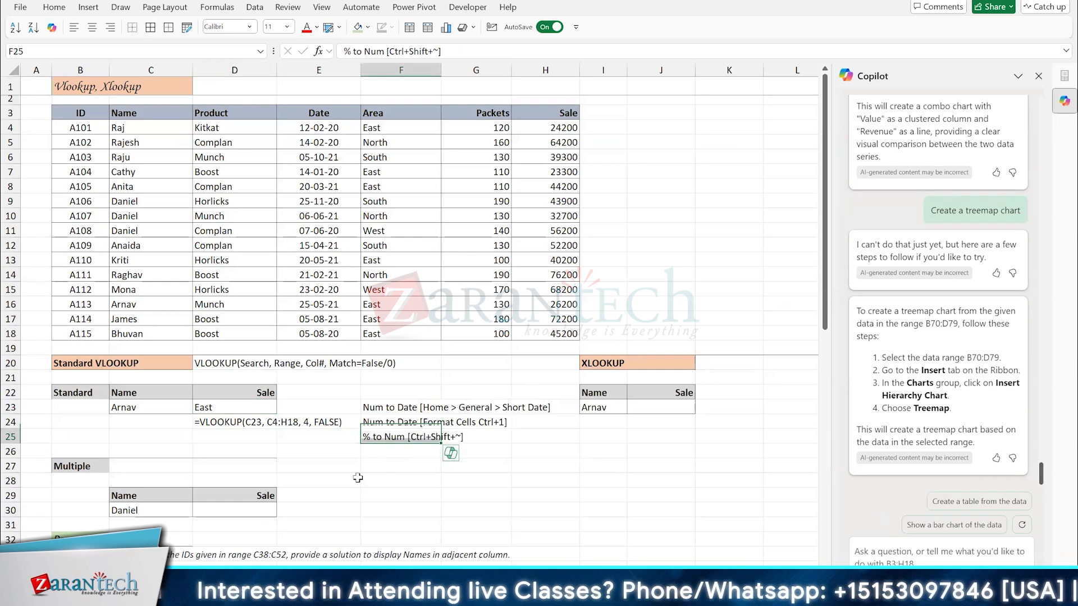
{"action": "key", "text": "F2"}
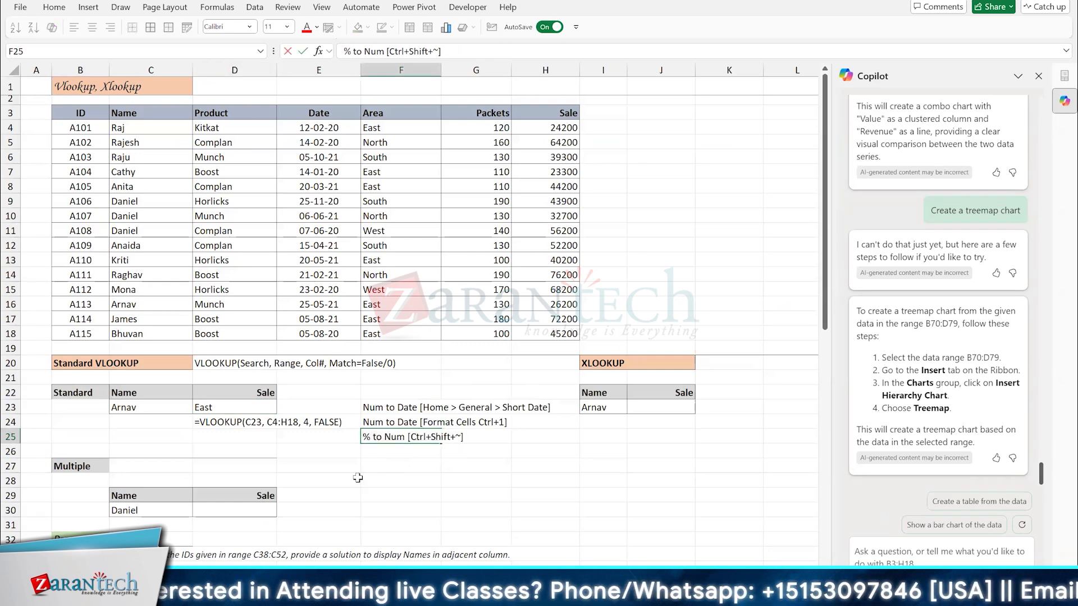
{"action": "key", "text": "Home"}
{"action": "key", "text": "shift+Right"}
{"action": "type", "text": "Date"}
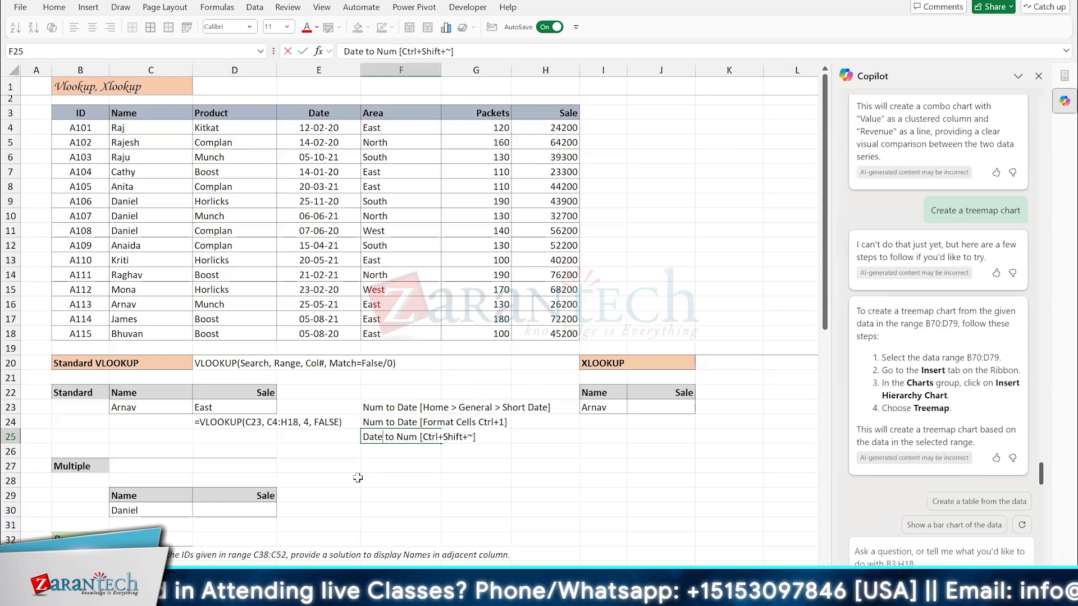
{"action": "type", "text": "/"}
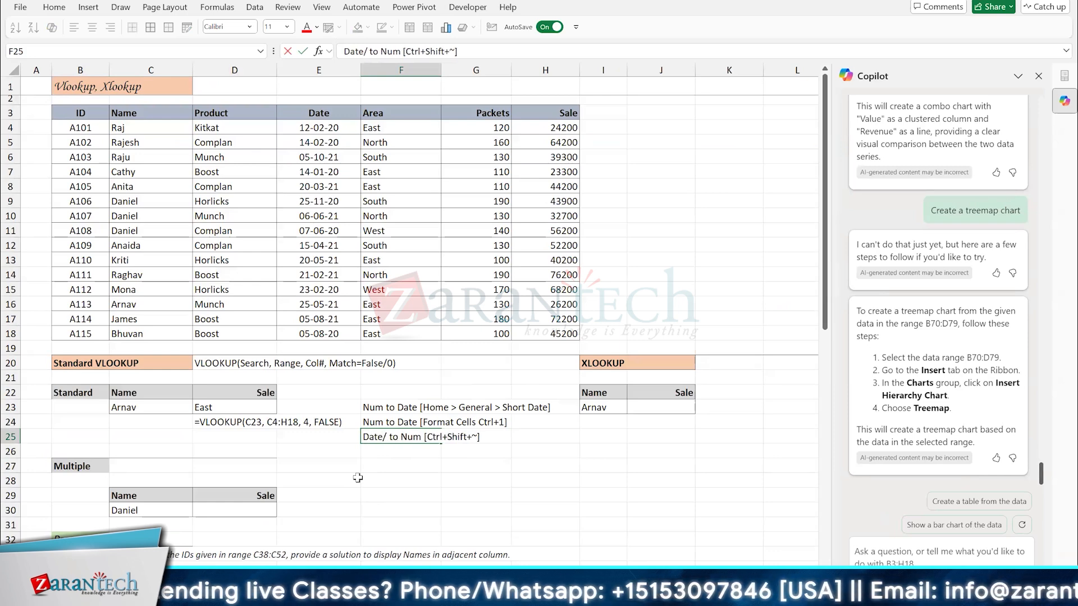
{"action": "type", "text": "%"}
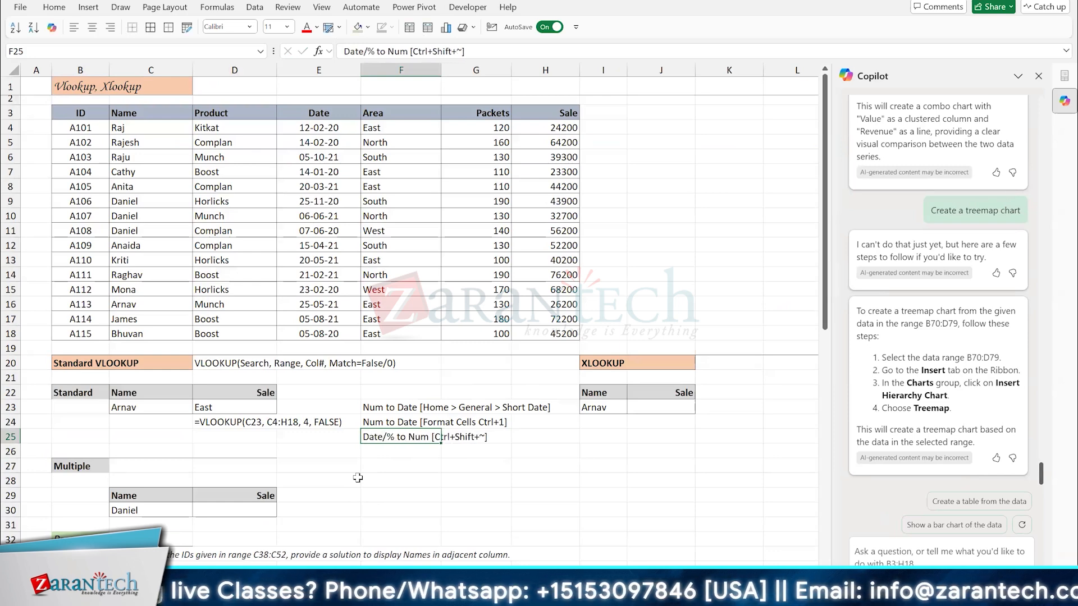
{"action": "key", "text": "Return"}
Step: Change the header in D22 to Date
{"action": "key", "text": "Up"}
{"action": "key", "text": "Up"}
{"action": "key", "text": "Up"}
{"action": "key", "text": "Left"}
{"action": "key", "text": "Left"}
{"action": "key", "text": "Left"}
{"action": "key", "text": "Right"}
{"action": "key", "text": "Up"}
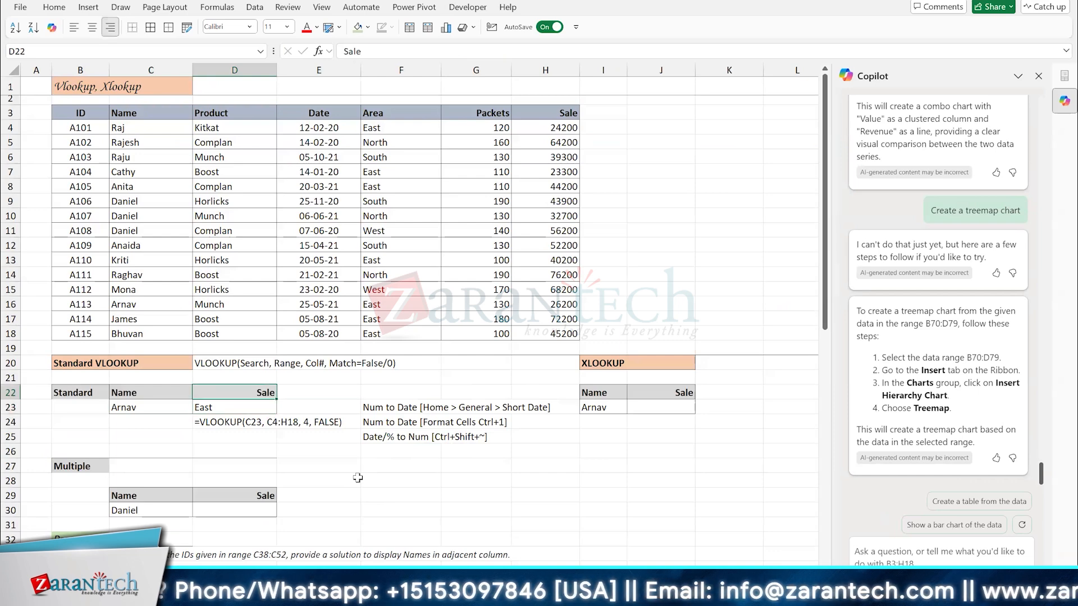
{"action": "type", "text": "Date"}
{"action": "key", "text": "Return"}
Step: Change the column index of the VLOOKUP in D23 to 3 so it looks up the Date
{"action": "key", "text": "F2"}
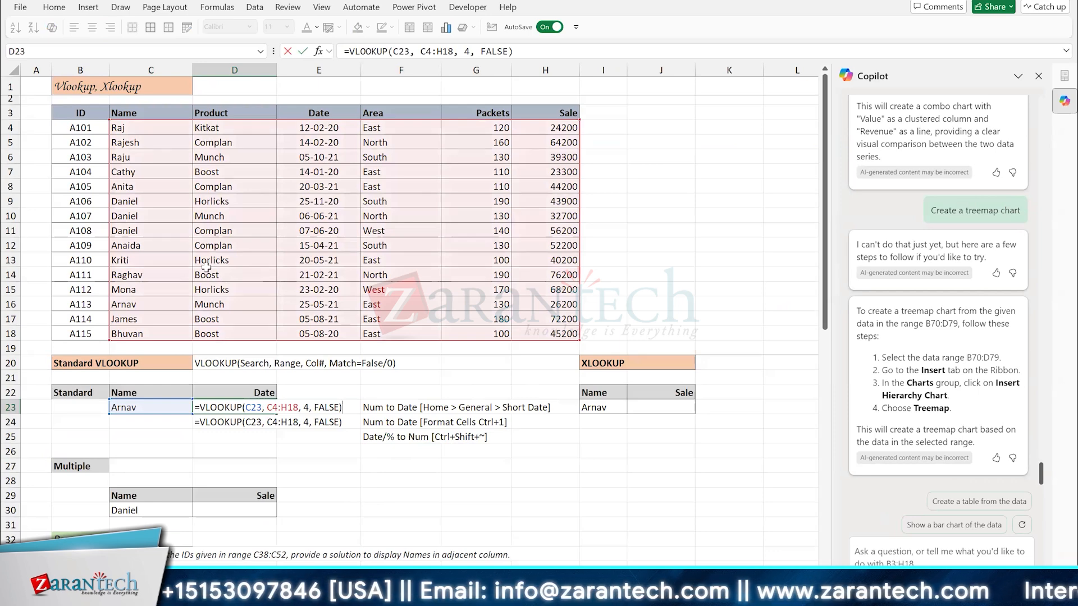
{"action": "key", "text": "Left"}
{"action": "key", "text": "Left"}
{"action": "key", "text": "Left"}
{"action": "key", "text": "Left"}
{"action": "key", "text": "Left"}
{"action": "key", "text": "Left"}
{"action": "key", "text": "Left"}
{"action": "key", "text": "Left"}
{"action": "key", "text": "shift+Left"}
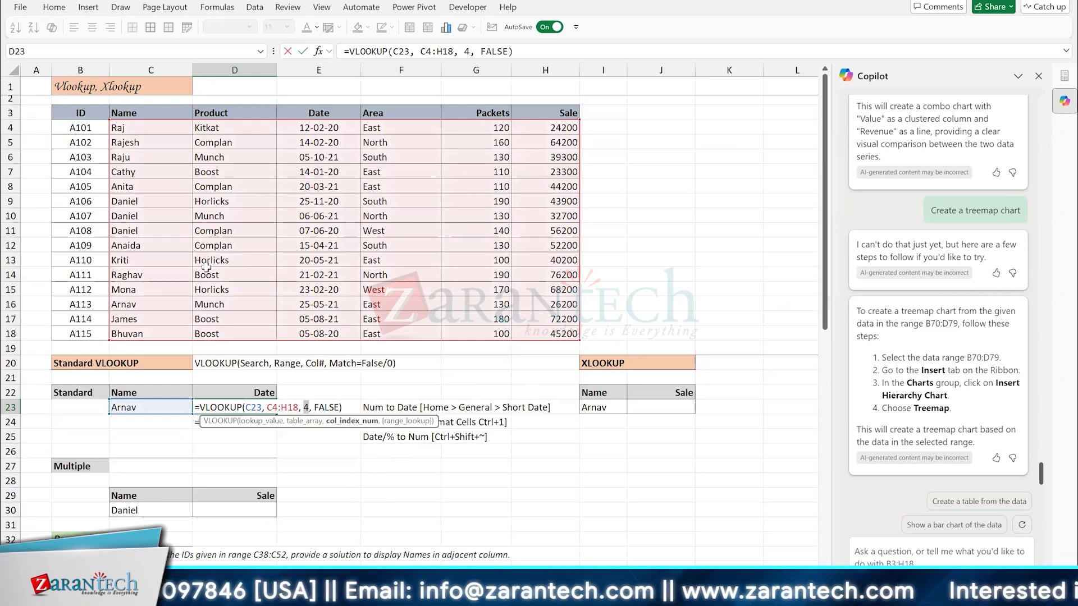
{"action": "type", "text": "3"}
{"action": "key", "text": "ctrl+Return"}
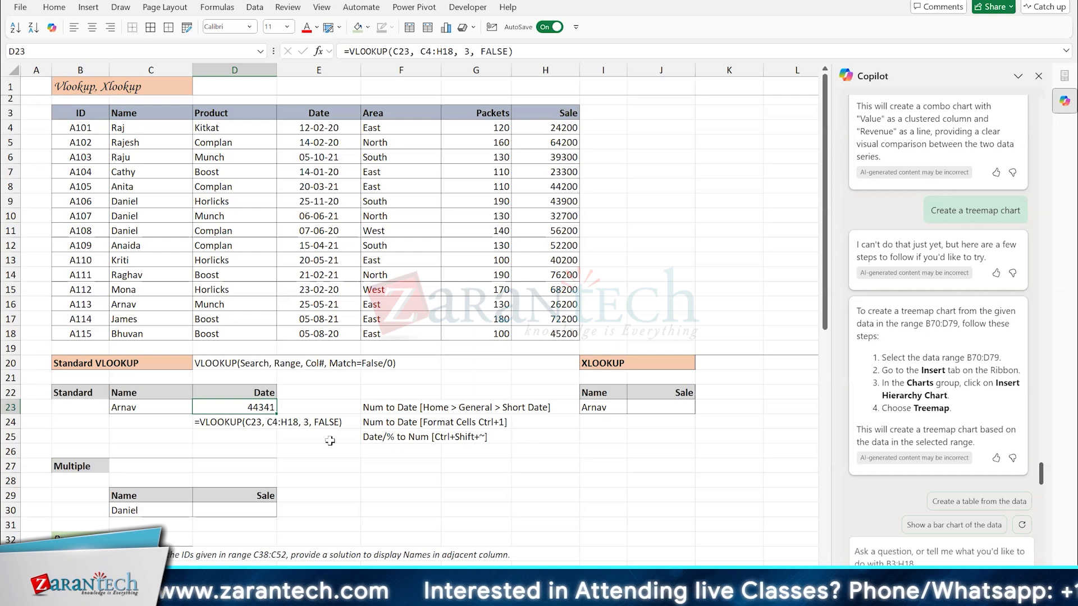
Step: Format the D23 result as a Date with the *14-03-12 type
{"action": "right_click", "coordinate": [231, 411]}
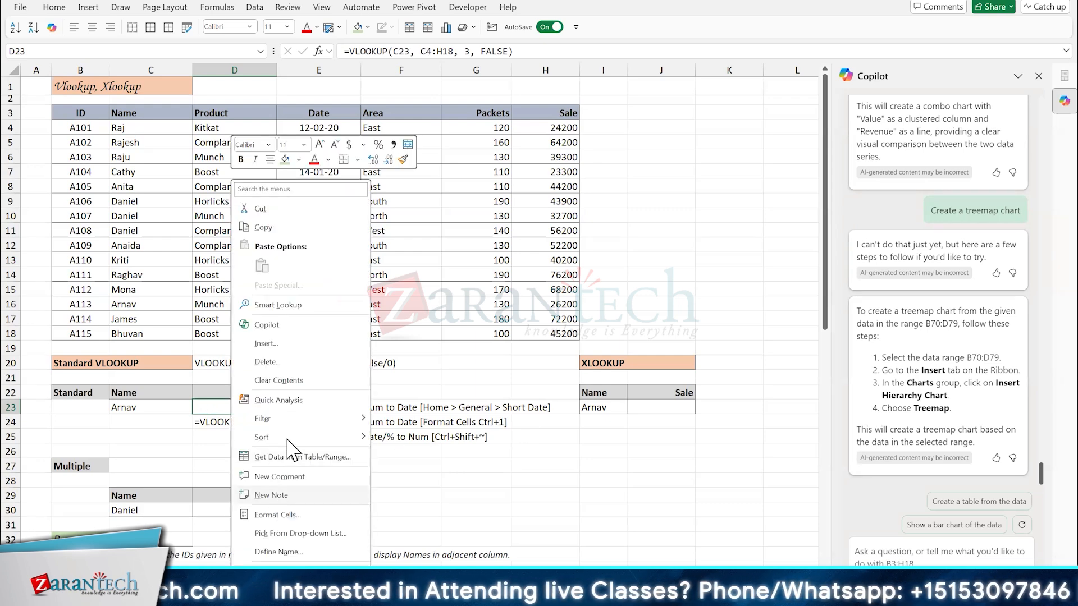
{"action": "key", "text": "ctrl+1"}
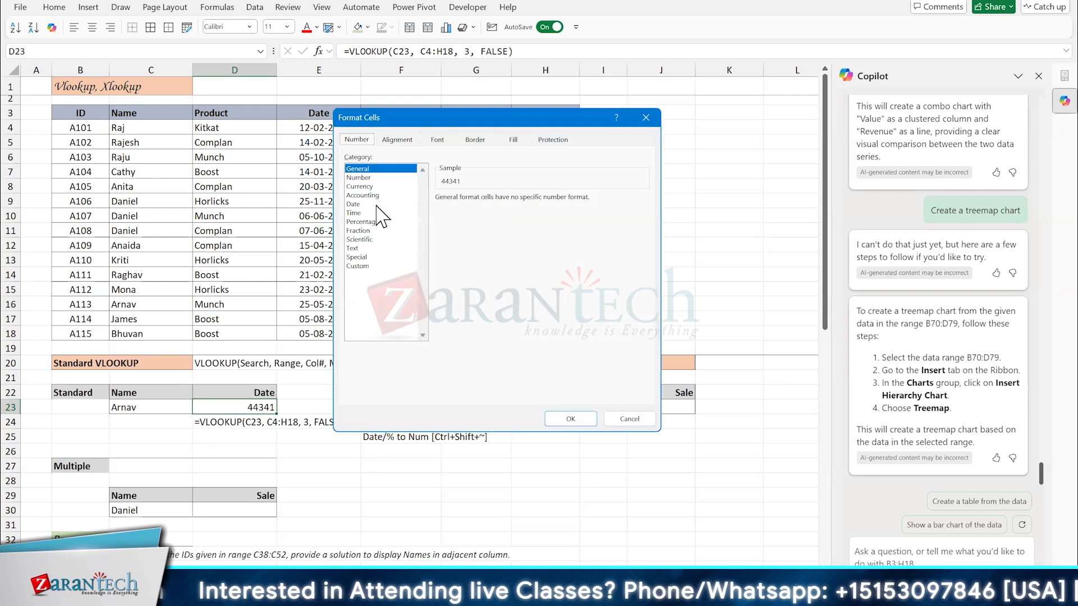
{"action": "left_click", "coordinate": [375, 204]}
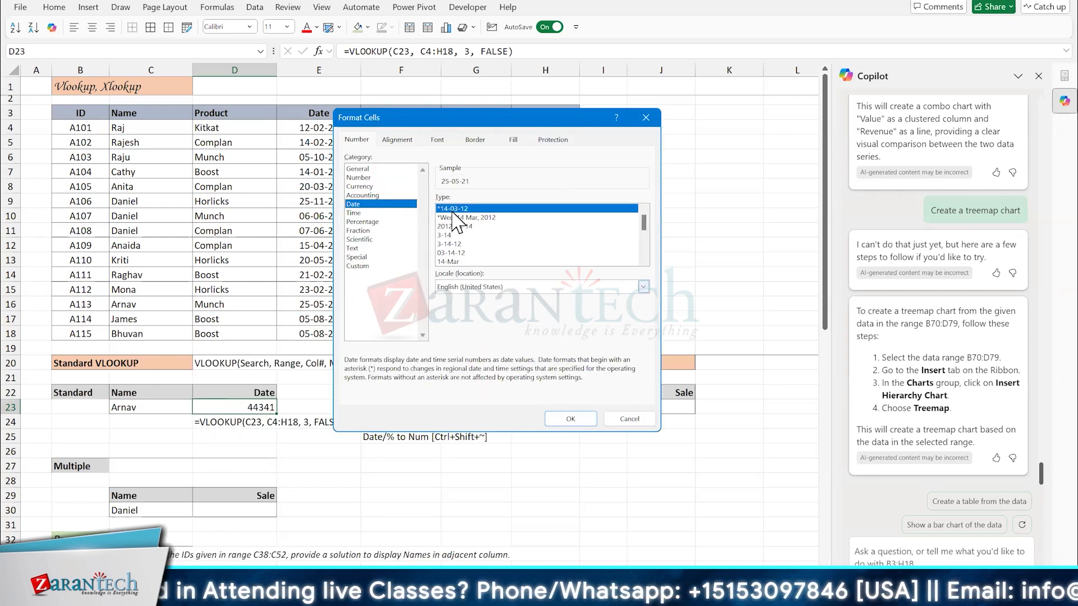
{"action": "left_click", "coordinate": [584, 420]}
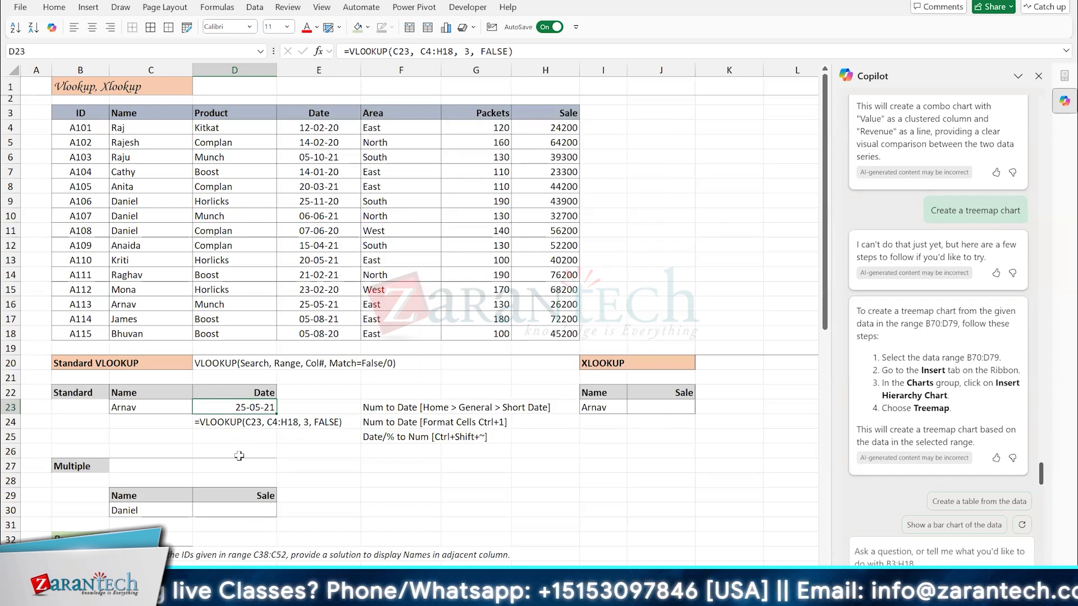
Step: Change the header in D22 back to Sale
{"action": "key", "text": "Up"}
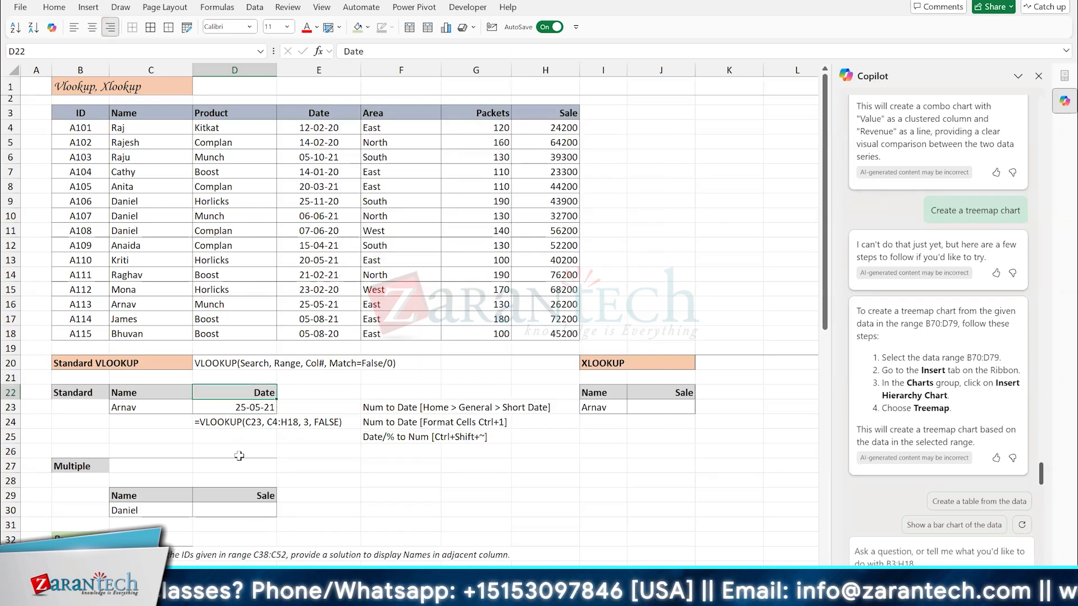
{"action": "type", "text": "Sale"}
{"action": "key", "text": "Return"}
Step: Change the column index of the VLOOKUP in D23 to 6 so it looks up the Sale
{"action": "key", "text": "F2"}
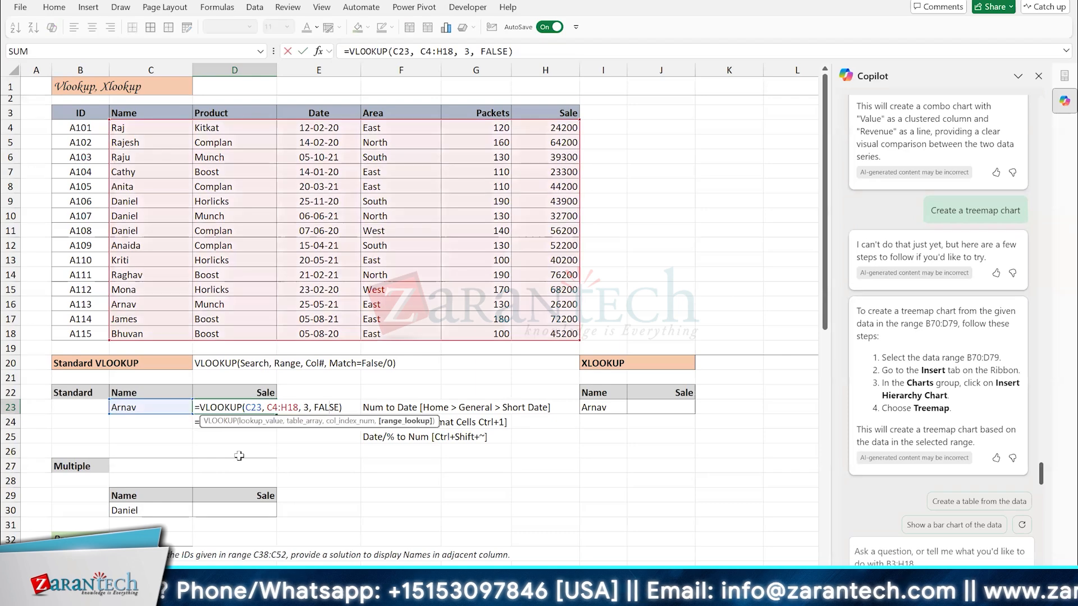
{"action": "key", "text": "Left"}
{"action": "key", "text": "Left"}
{"action": "key", "text": "Left"}
{"action": "key", "text": "Left"}
{"action": "key", "text": "Left"}
{"action": "key", "text": "Left"}
{"action": "key", "text": "Left"}
{"action": "key", "text": "Left"}
{"action": "key", "text": "BackSpace"}
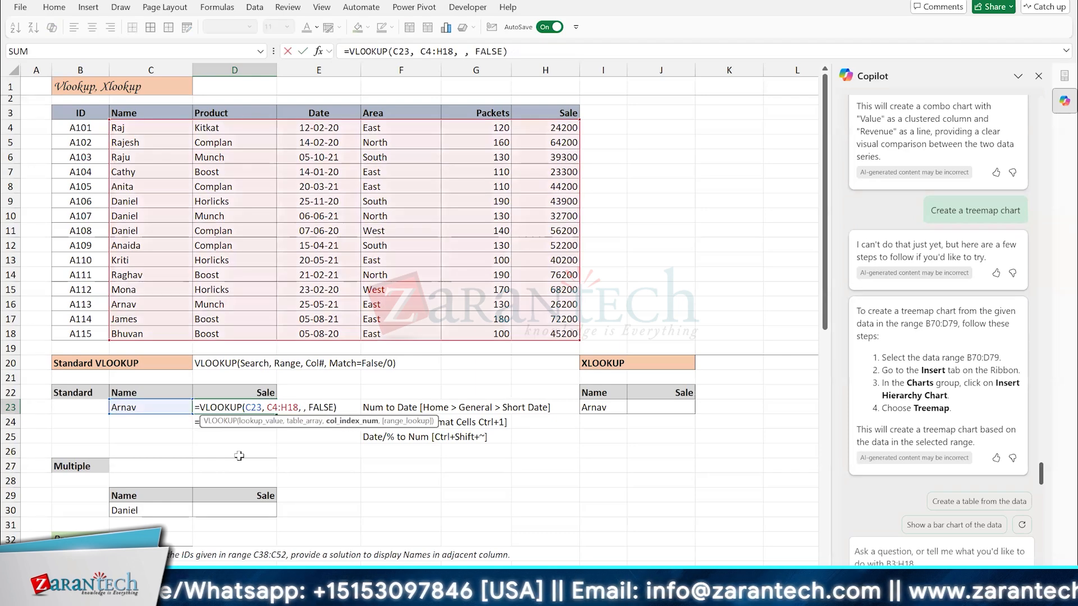
{"action": "type", "text": "6"}
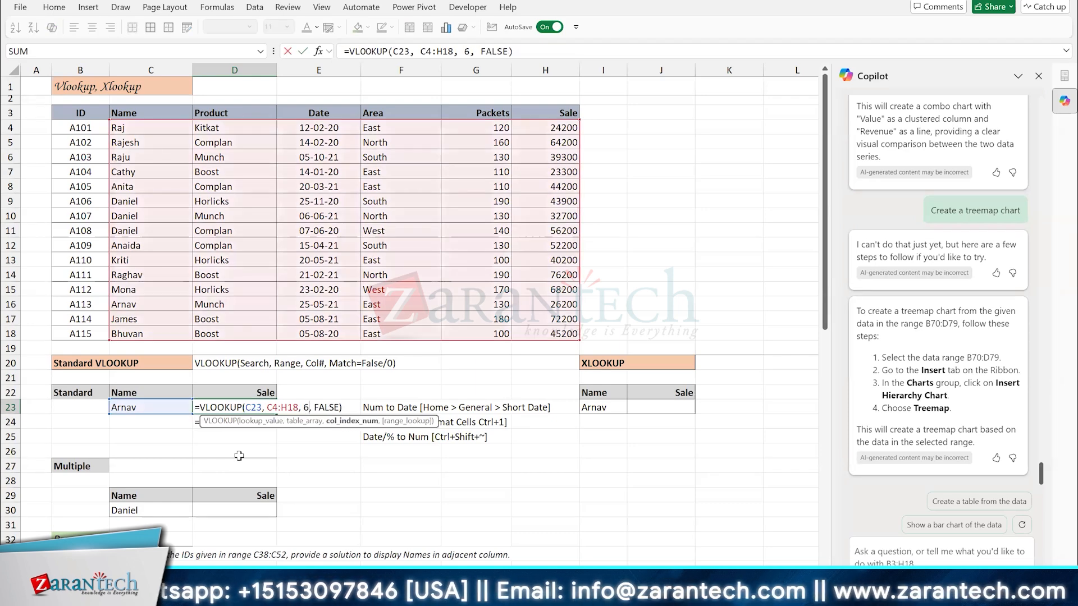
{"action": "key", "text": "ctrl+Return"}
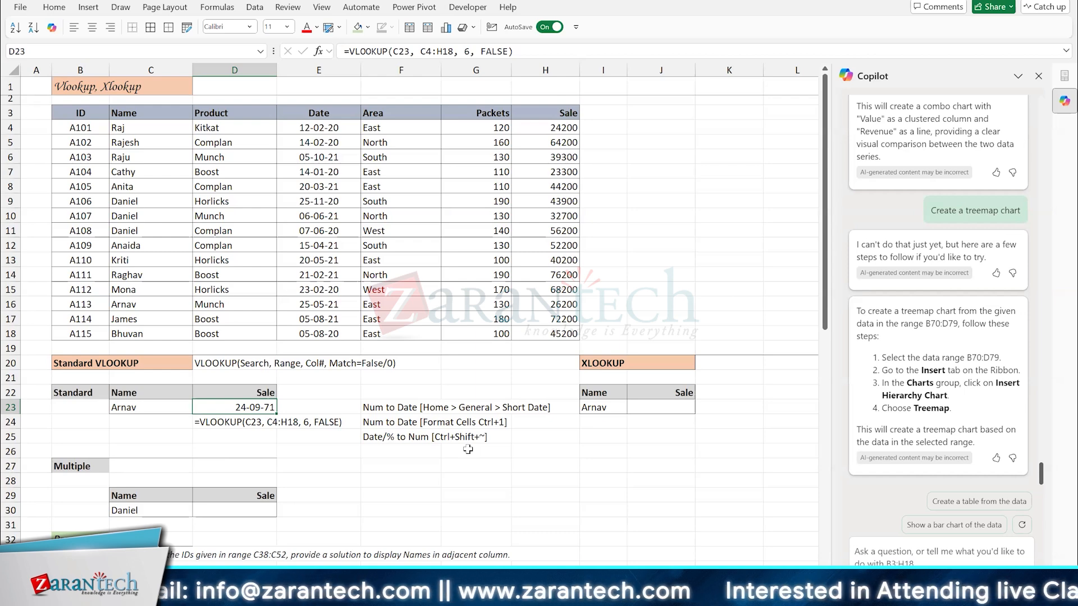
Step: Display the on-screen keyboard to point out the keys for the Date-to-number conversion, and close it
{"action": "key", "text": "ctrl+super+o"}
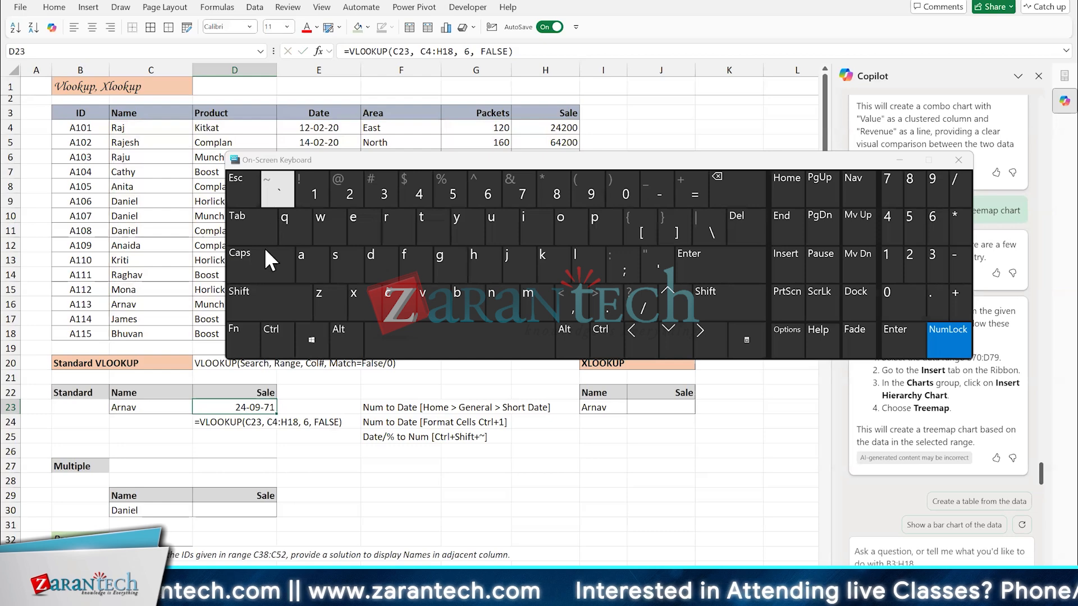
{"action": "left_click", "coordinate": [269, 333]}
{"action": "left_click", "coordinate": [270, 187]}
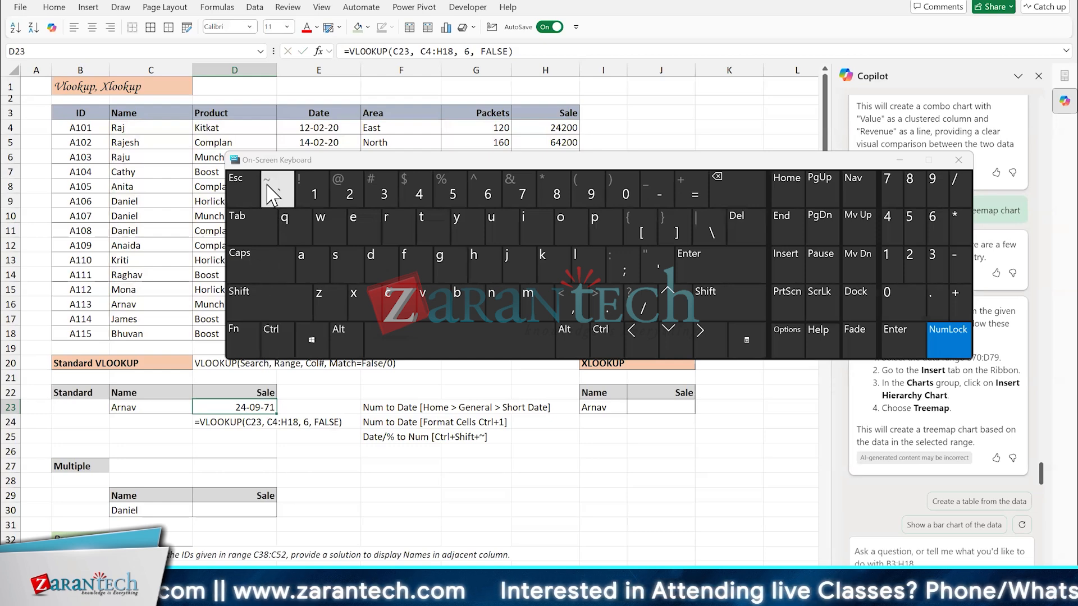
{"action": "left_click", "coordinate": [959, 160]}
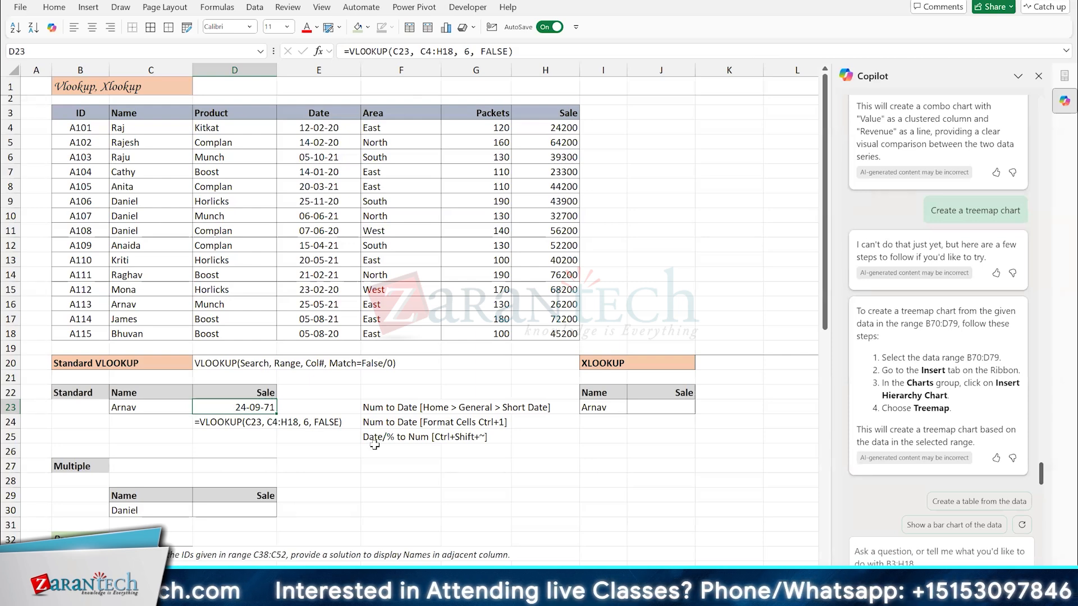
Step: Convert the D23 result from a date to the General number format
{"action": "key", "text": "ctrl+shift+asciitilde"}
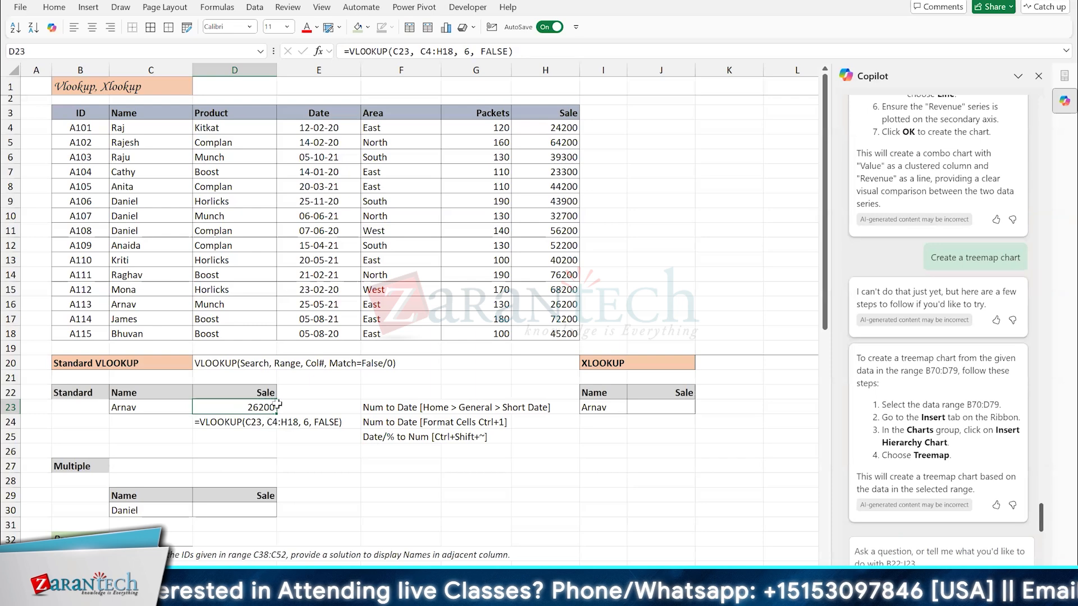
{"action": "left_click", "coordinate": [330, 317]}
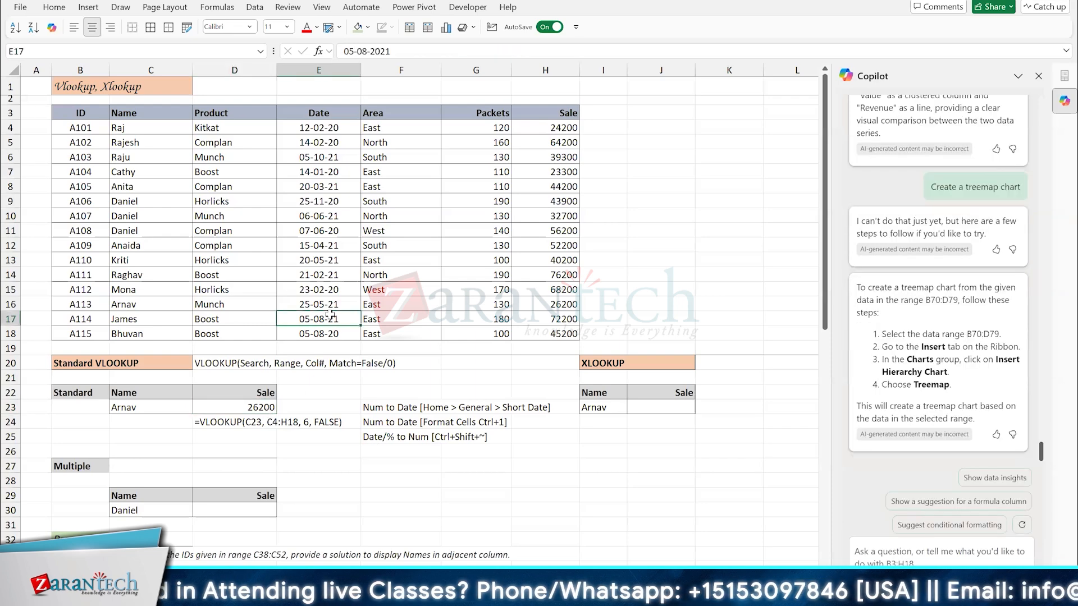
Step: With D23 selected, ask Copilot to apply VLOOKUP to find the sale for the name in C23
{"action": "left_click", "coordinate": [248, 405]}
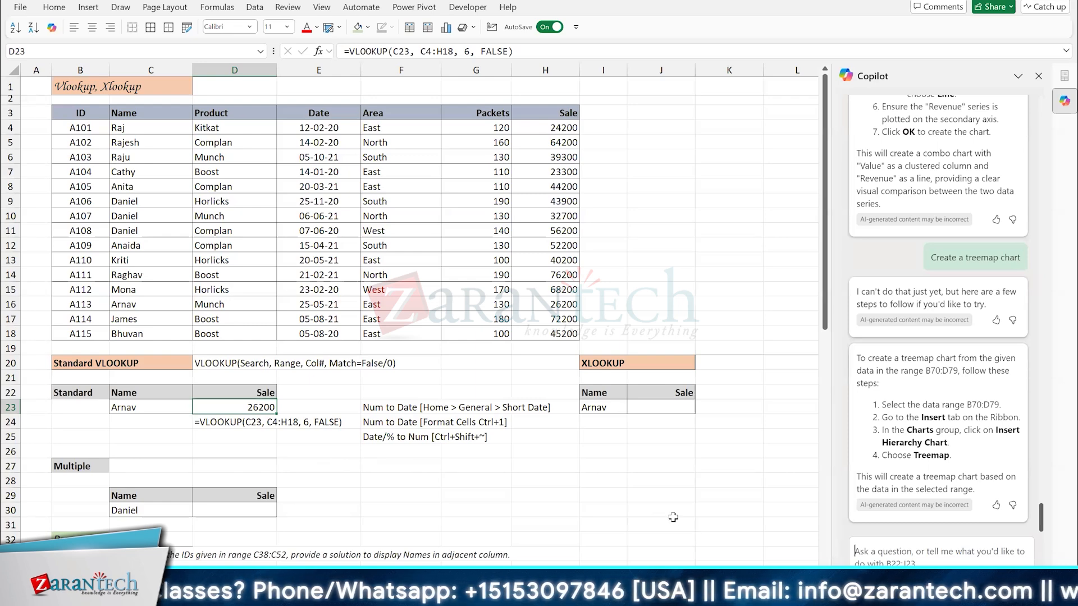
{"action": "type", "text": "app"}
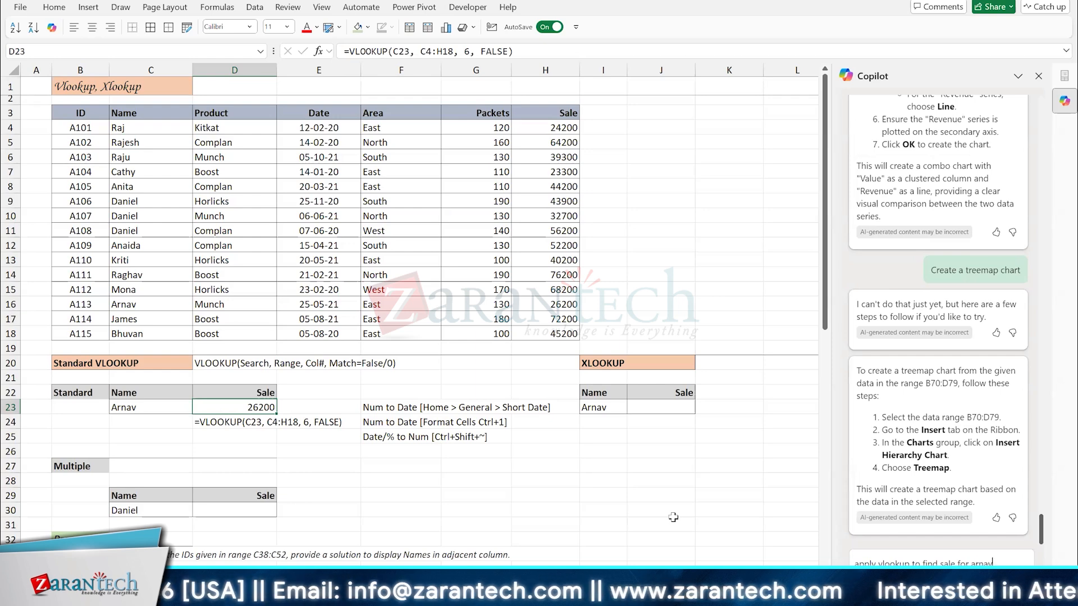
{"action": "key", "text": "Return"}
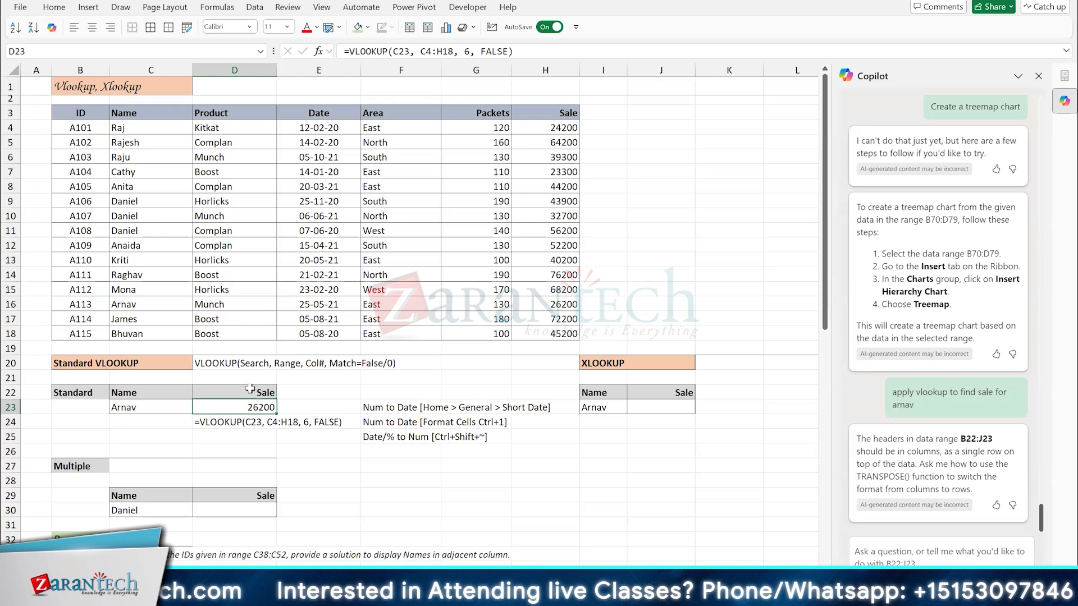
Step: Review the VLOOKUP formula in D23, its source table B3:H18, and the data range Copilot uses for each
{"action": "left_click", "coordinate": [251, 228]}
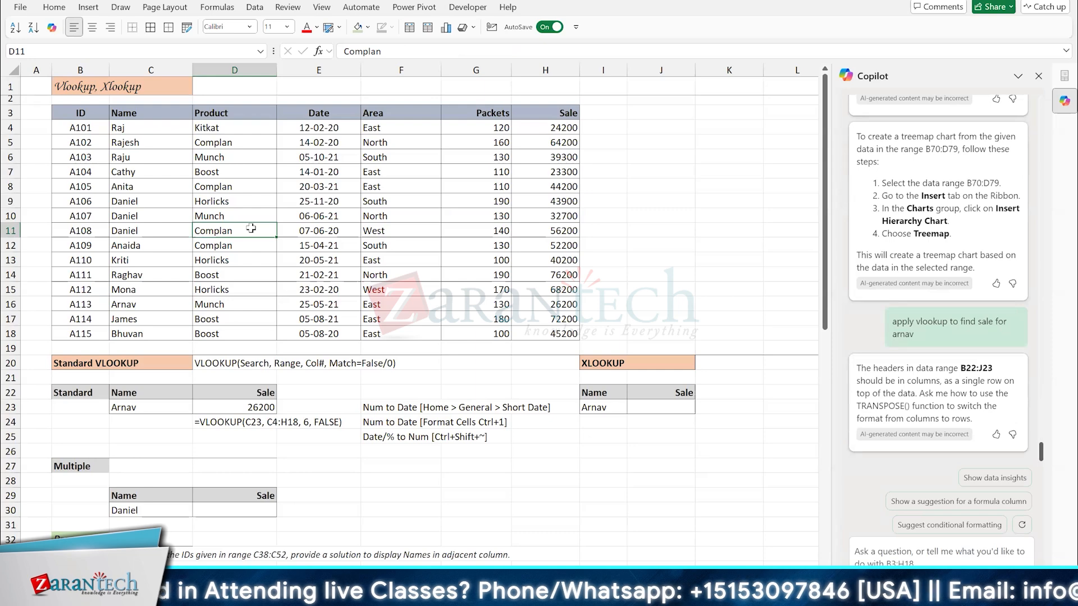
{"action": "left_click", "coordinate": [220, 404]}
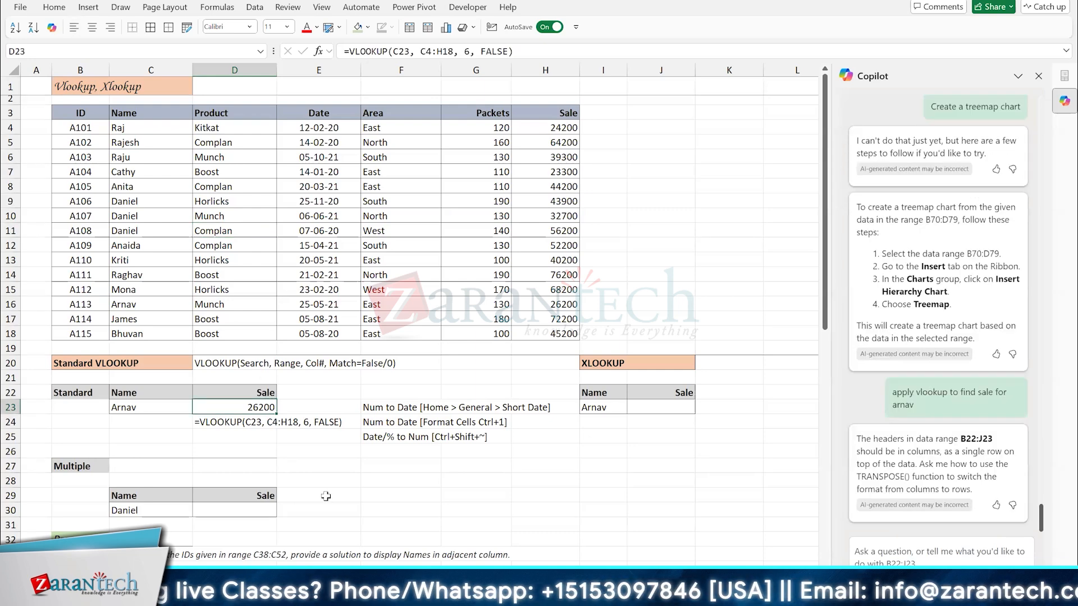
{"action": "key", "text": "F2"}
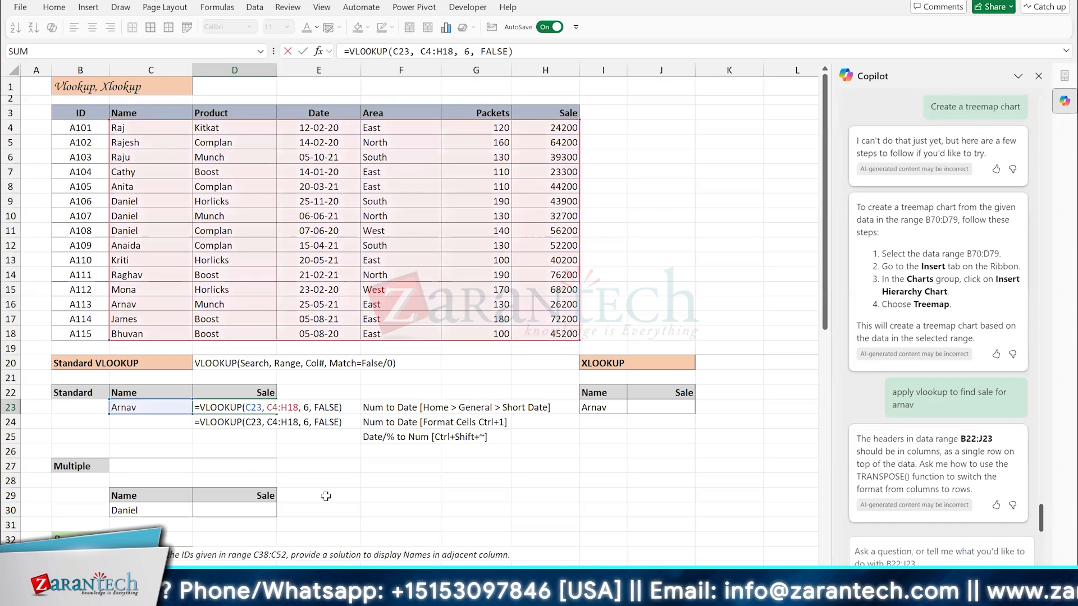
{"action": "key", "text": "ctrl+Return"}
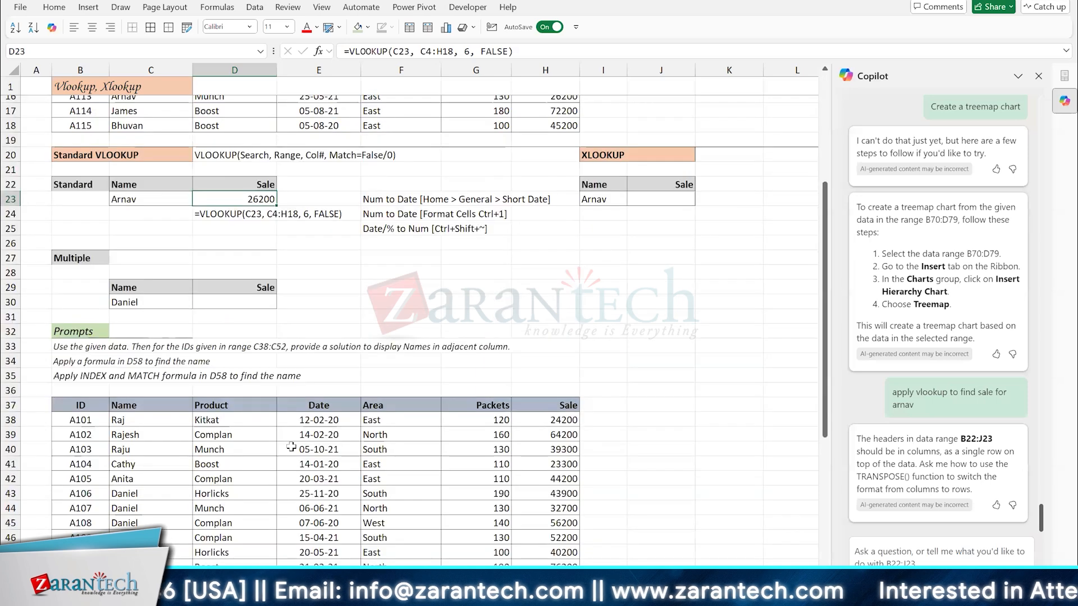
{"action": "scroll", "coordinate": [292, 447], "scroll_direction": "down", "scroll_amount": 5}
{"action": "scroll", "coordinate": [273, 257], "scroll_direction": "up", "scroll_amount": 5}
{"action": "left_click", "coordinate": [234, 260]}
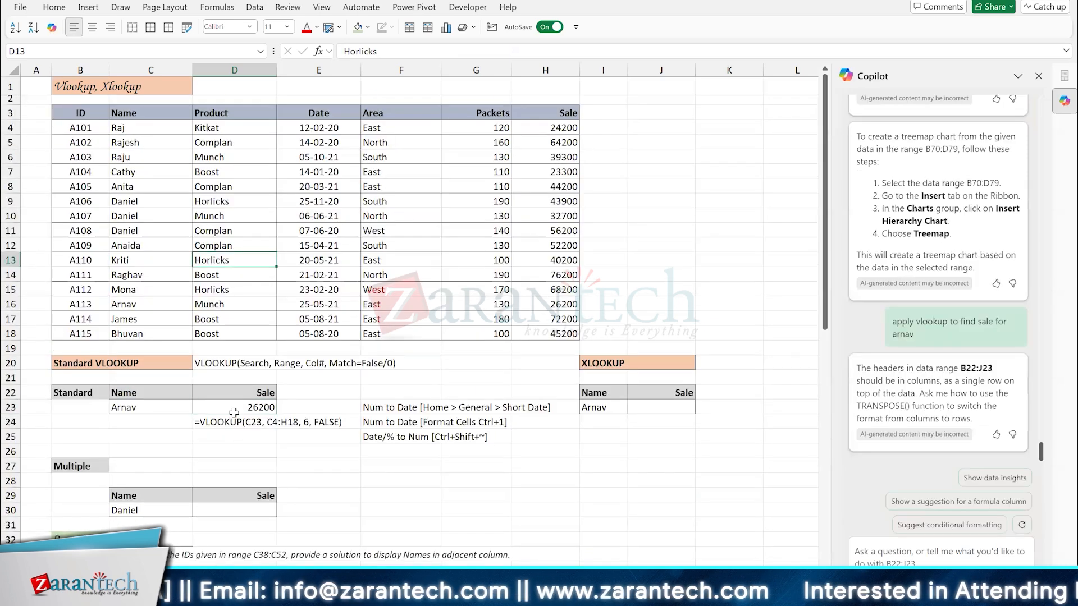
{"action": "left_click", "coordinate": [268, 409]}
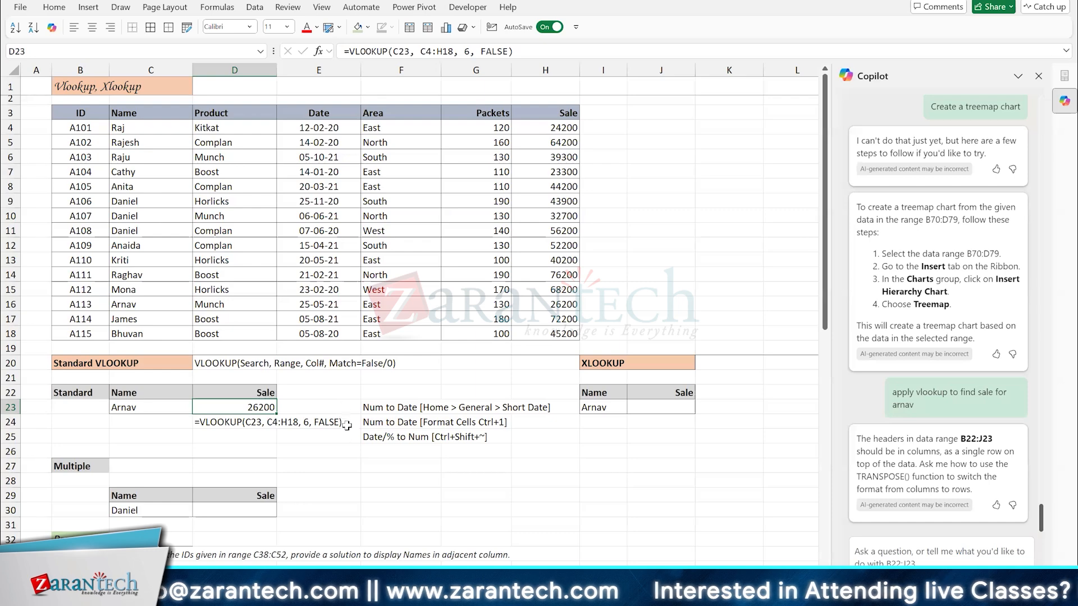
{"action": "left_click_drag", "start_coordinate": [319, 319], "coordinate": [325, 230]}
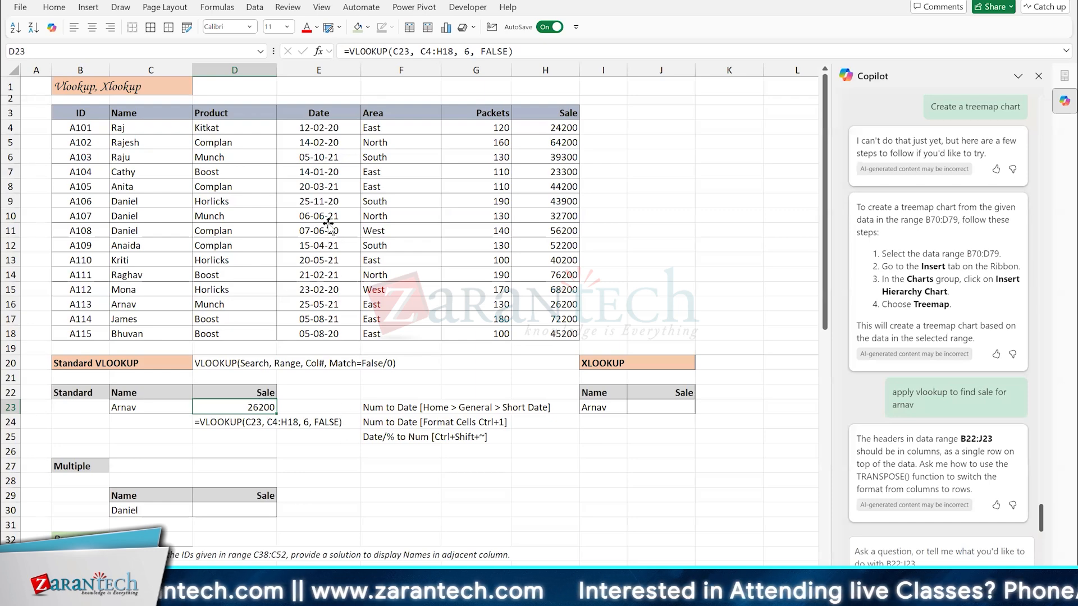
{"action": "left_click", "coordinate": [230, 183]}
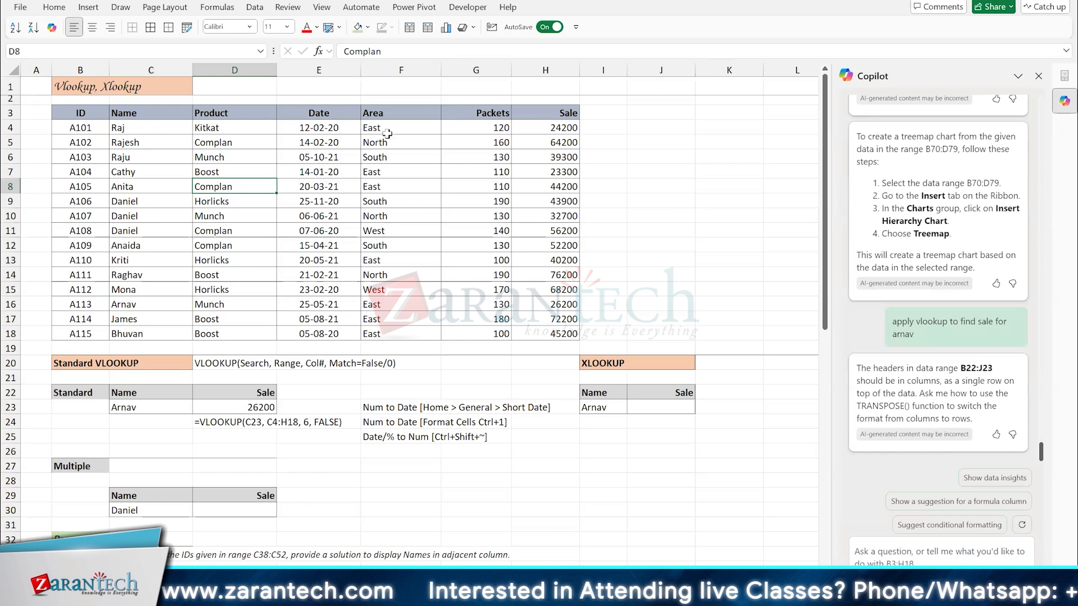
{"action": "left_click", "coordinate": [315, 173]}
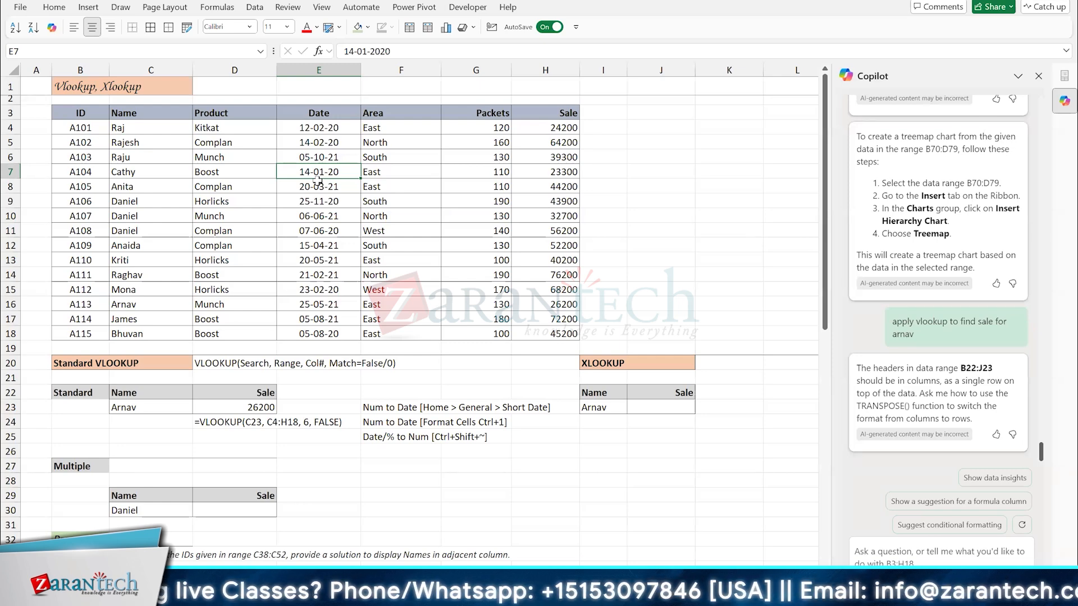
{"action": "left_click", "coordinate": [327, 221]}
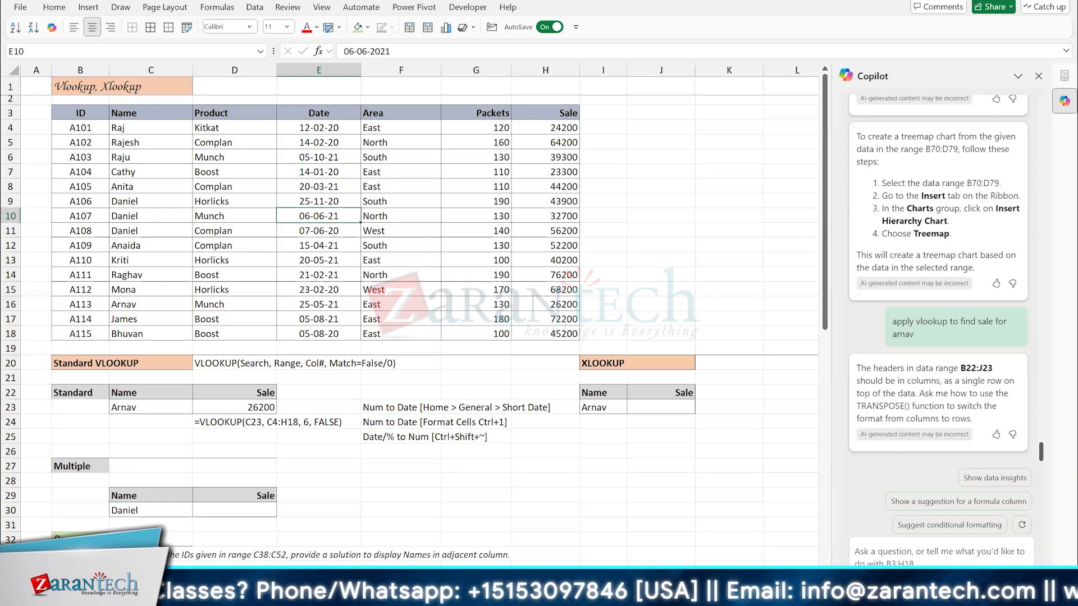
Step: Switch to PowerPoint by opening the pinned presentation Power BI.pptx
{"action": "mouse_move", "coordinate": [595, 593]}
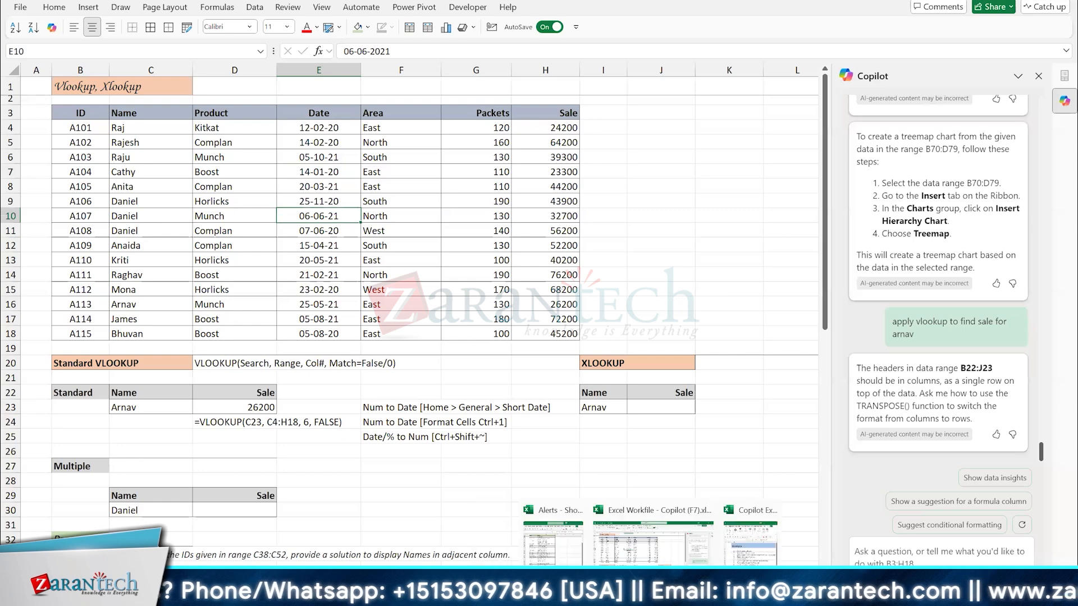
{"action": "right_click", "coordinate": [678, 593]}
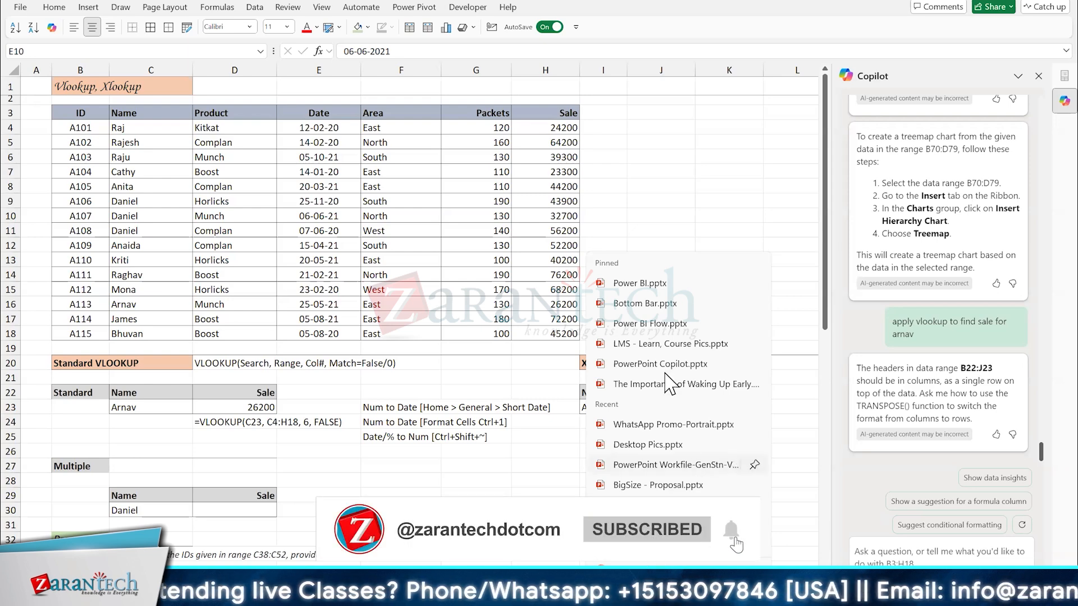
{"action": "left_click", "coordinate": [661, 287]}
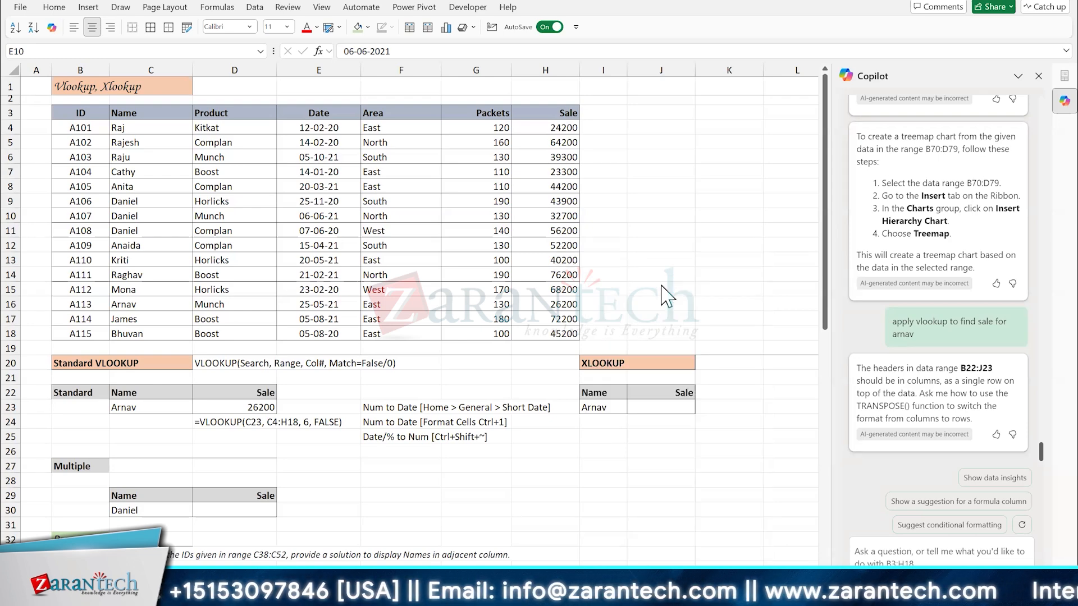
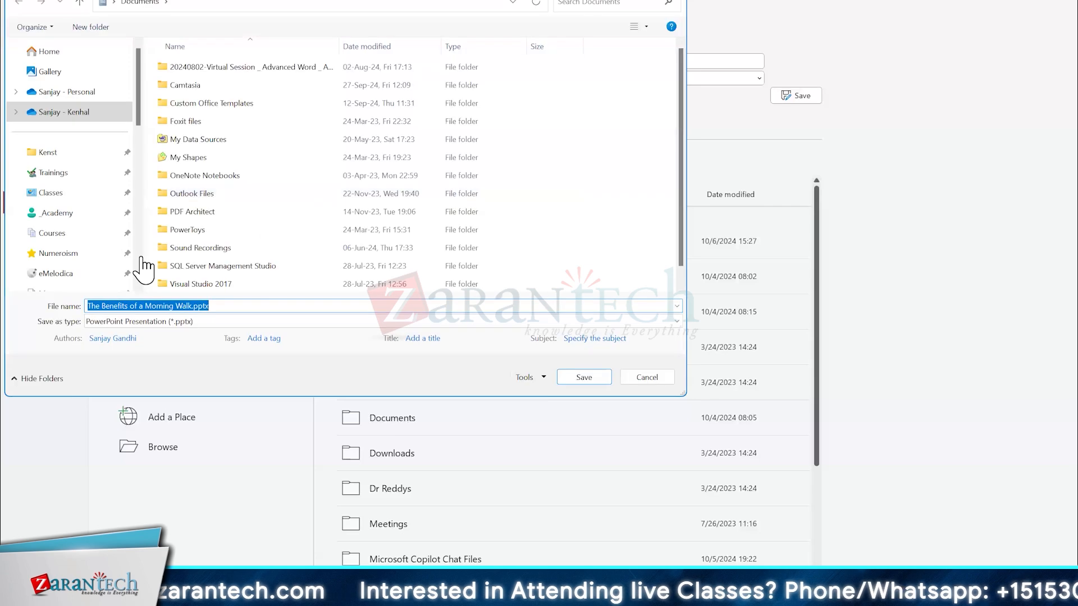
Step: Save the presentation as The Benefits of a Morning Walk.pptx in the 241004 Excel Copilot folder under Classes, Zarantech
{"action": "left_click", "coordinate": [56, 194]}
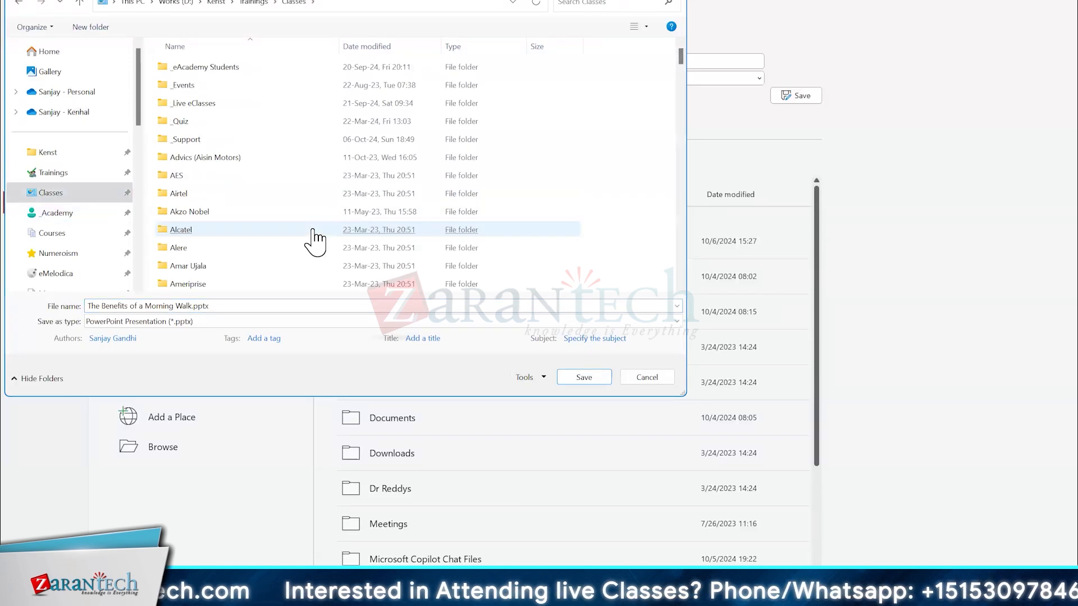
{"action": "left_click", "coordinate": [314, 240]}
{"action": "key", "text": "z"}
{"action": "left_click", "coordinate": [216, 267]}
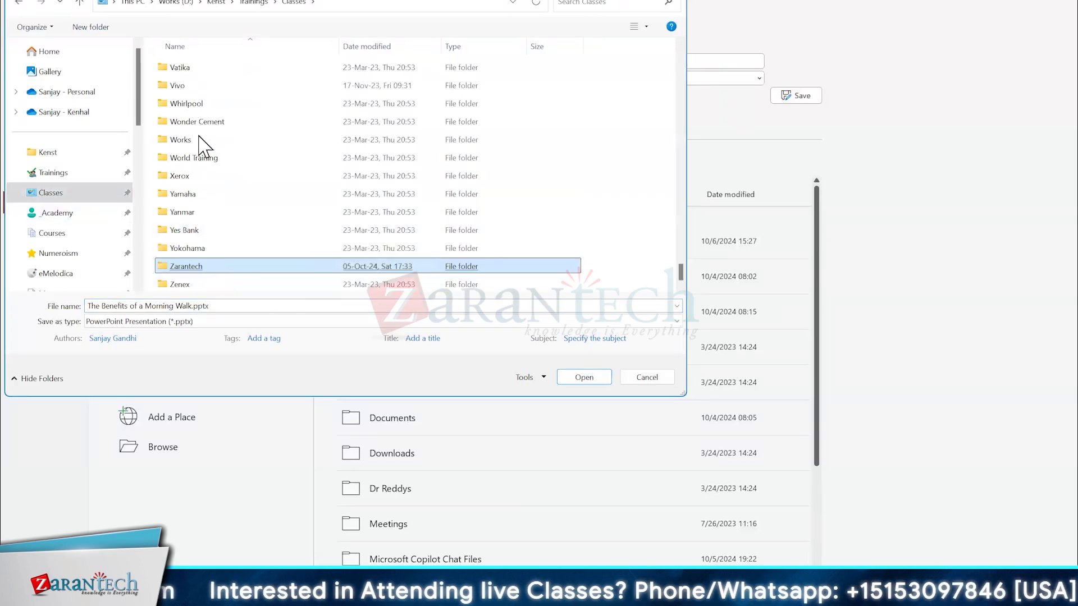
{"action": "left_click", "coordinate": [191, 67]}
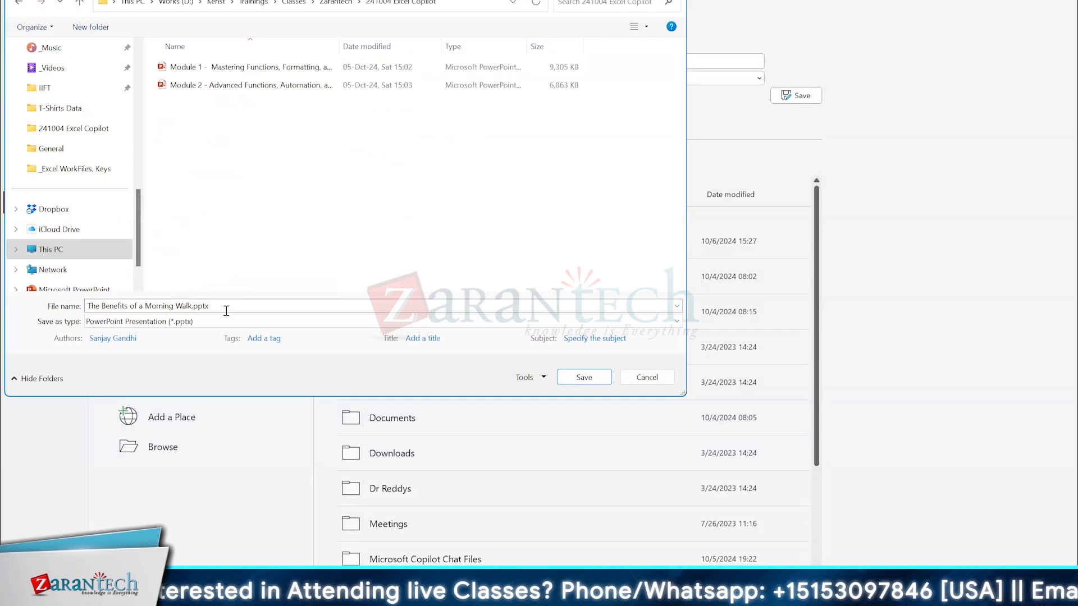
{"action": "left_click", "coordinate": [587, 382]}
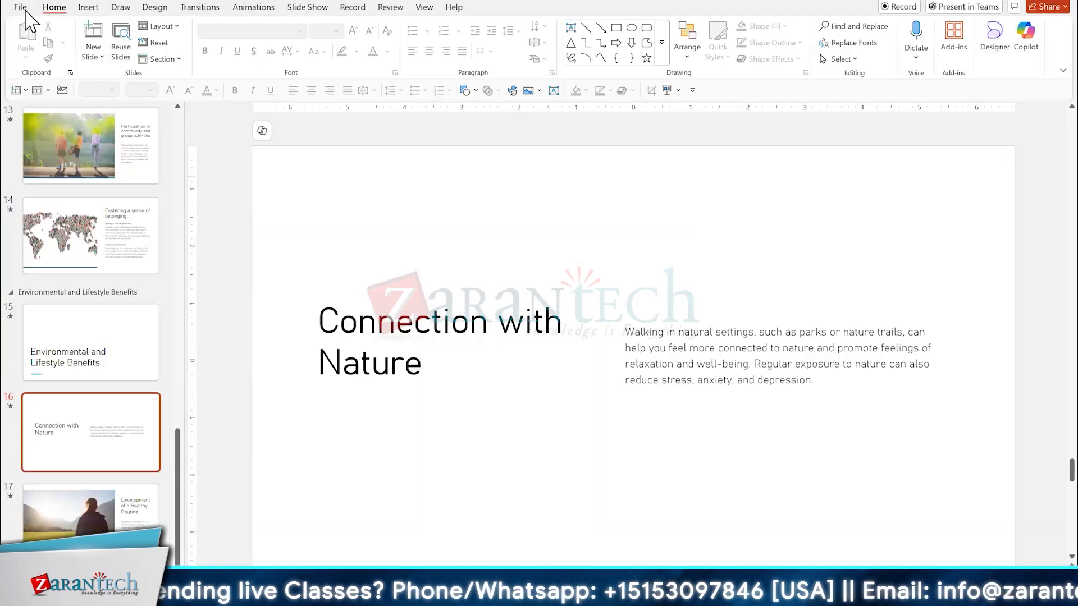
Step: Check the saved presentation's file properties, including its size and slide count, and return to the slides
{"action": "left_click", "coordinate": [17, 9]}
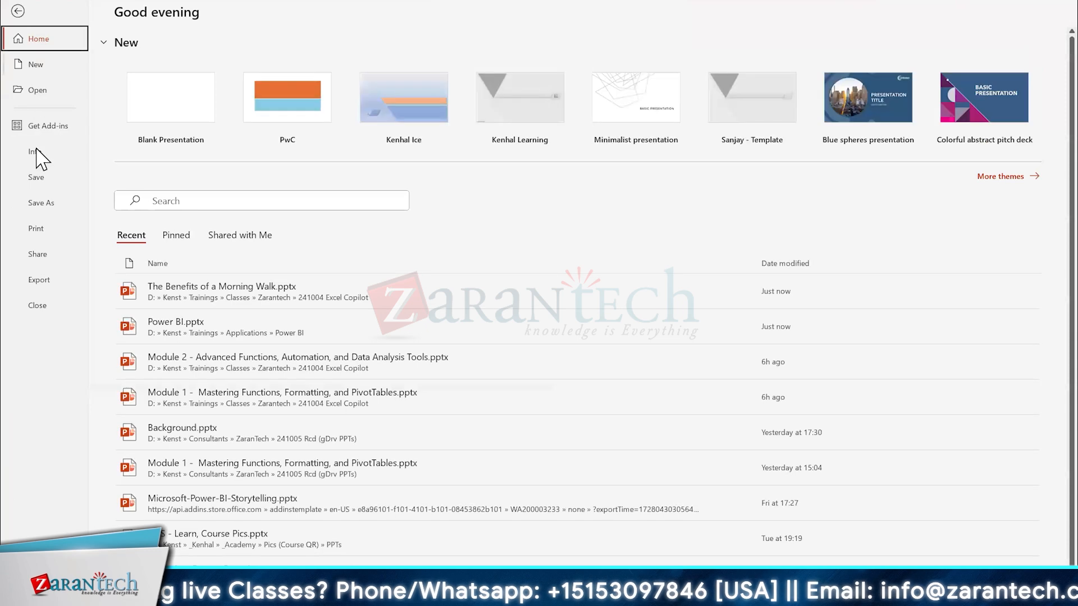
{"action": "left_click", "coordinate": [36, 153]}
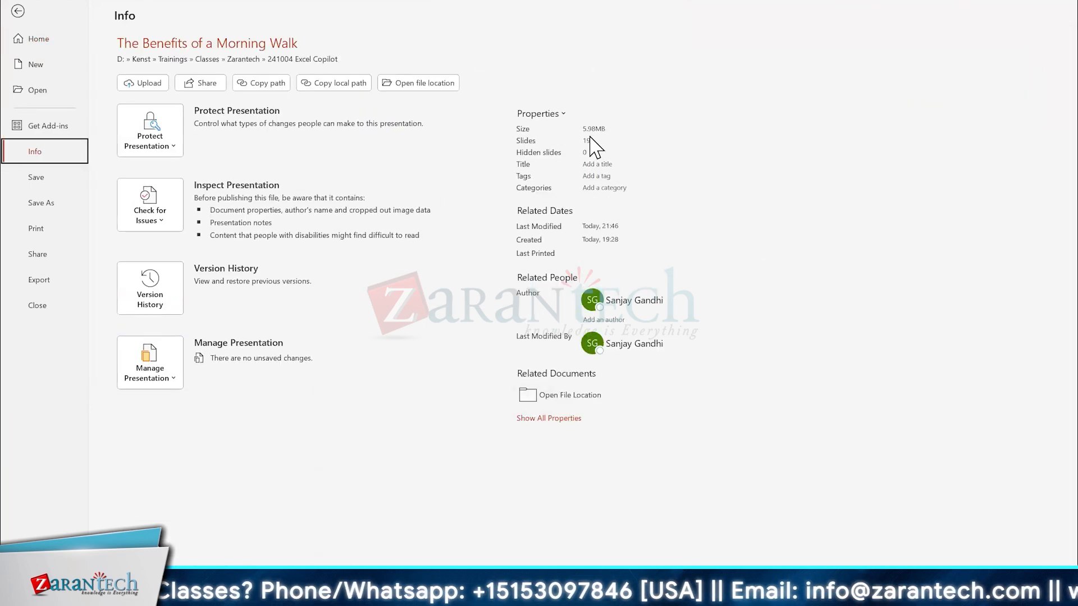
{"action": "left_click", "coordinate": [19, 14]}
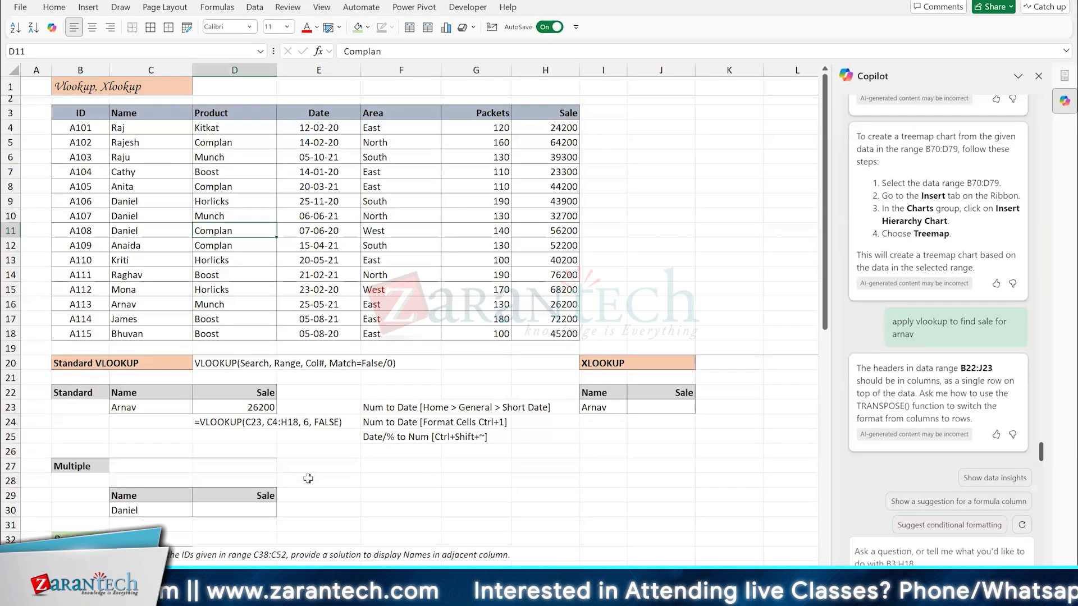
Step: Enter the syntax note XLOOKUP(Search, SearchCol, ReturnCol) in K20, beside the XLOOKUP heading
{"action": "scroll", "coordinate": [663, 355], "scroll_direction": "down", "scroll_amount": 1}
{"action": "scroll", "coordinate": [662, 355], "scroll_direction": "down", "scroll_amount": 2}
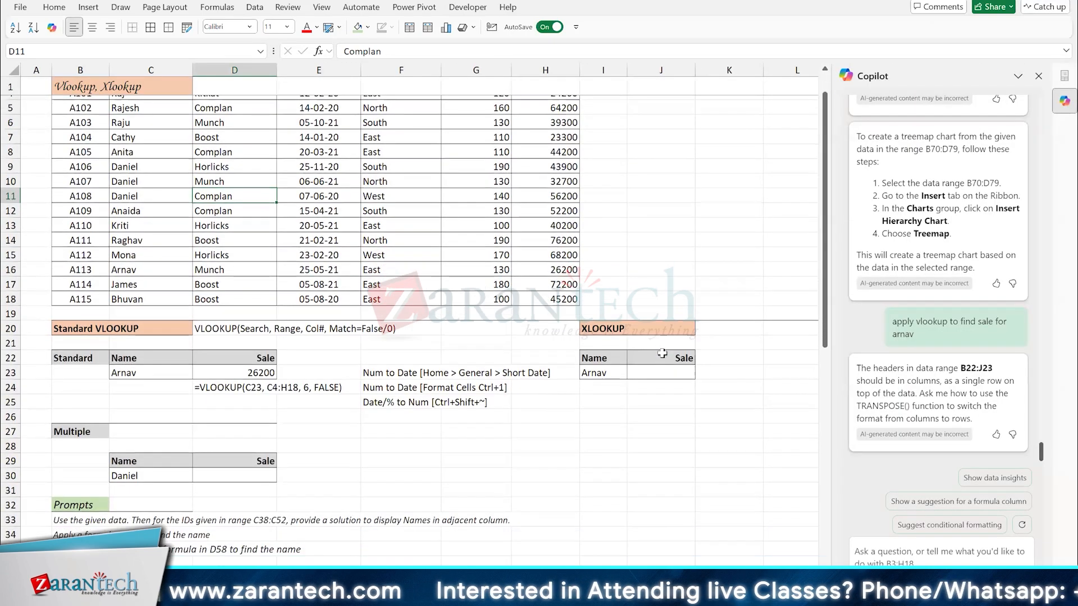
{"action": "scroll", "coordinate": [413, 322], "scroll_direction": "right", "scroll_amount": 4}
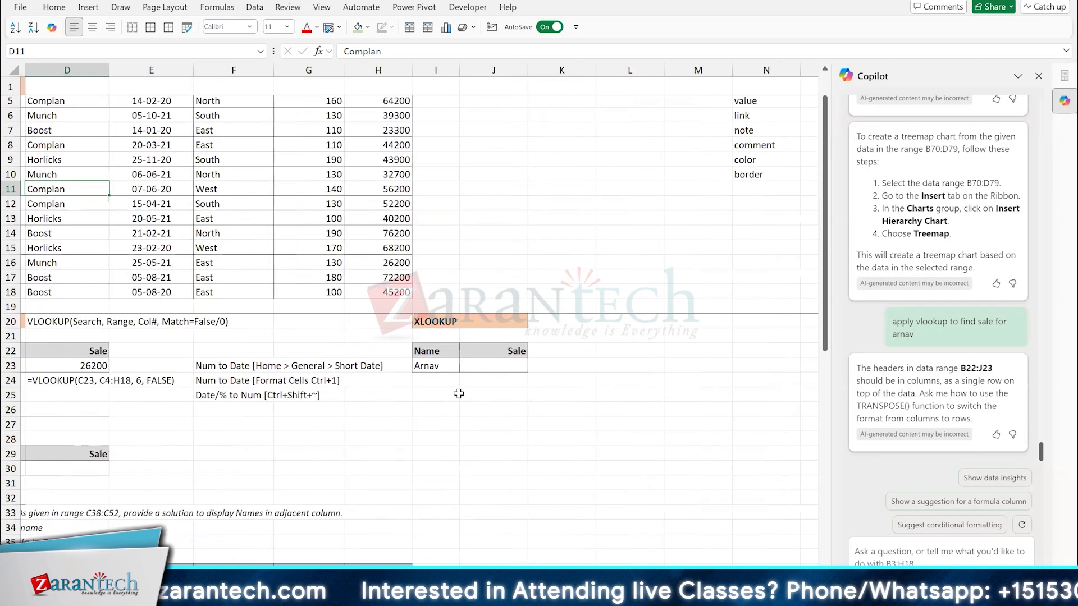
{"action": "scroll", "coordinate": [493, 473], "scroll_direction": "right", "scroll_amount": 2}
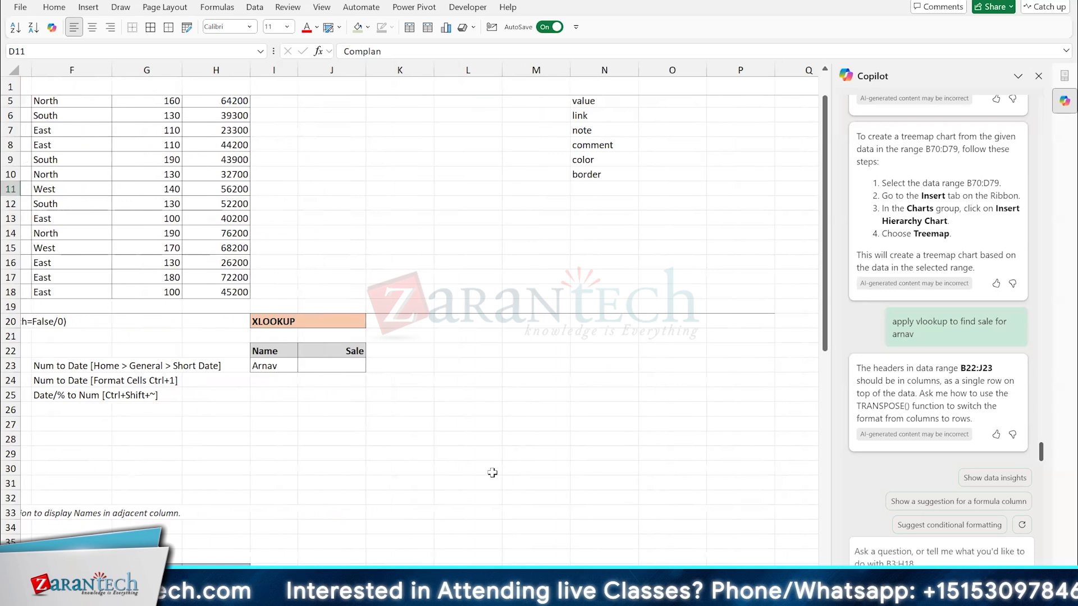
{"action": "type", "text": "XLOOKUP(S"}
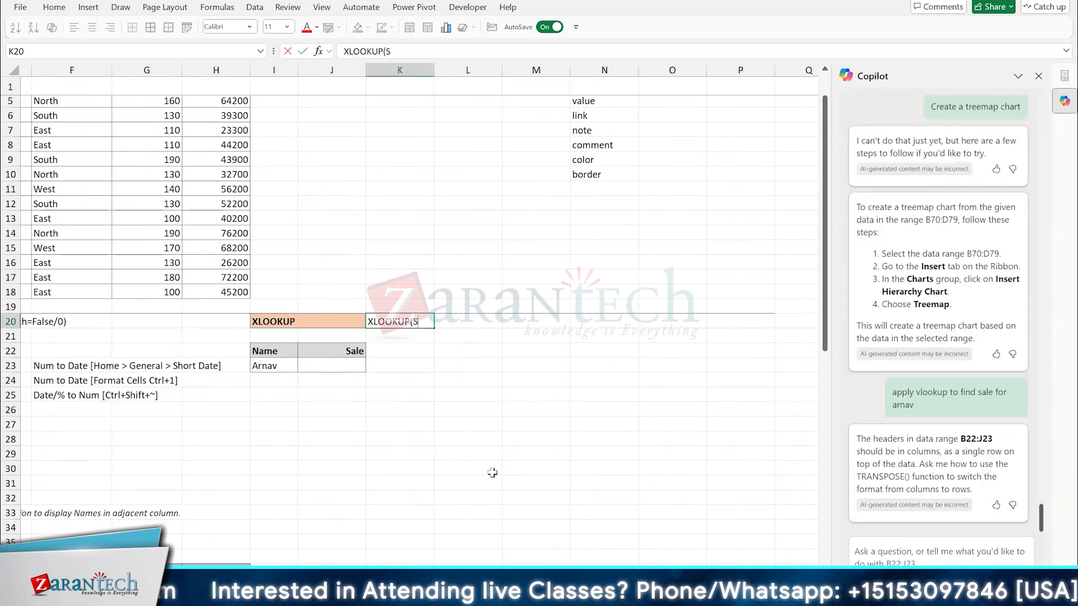
{"action": "type", "text": "earch, Searc"}
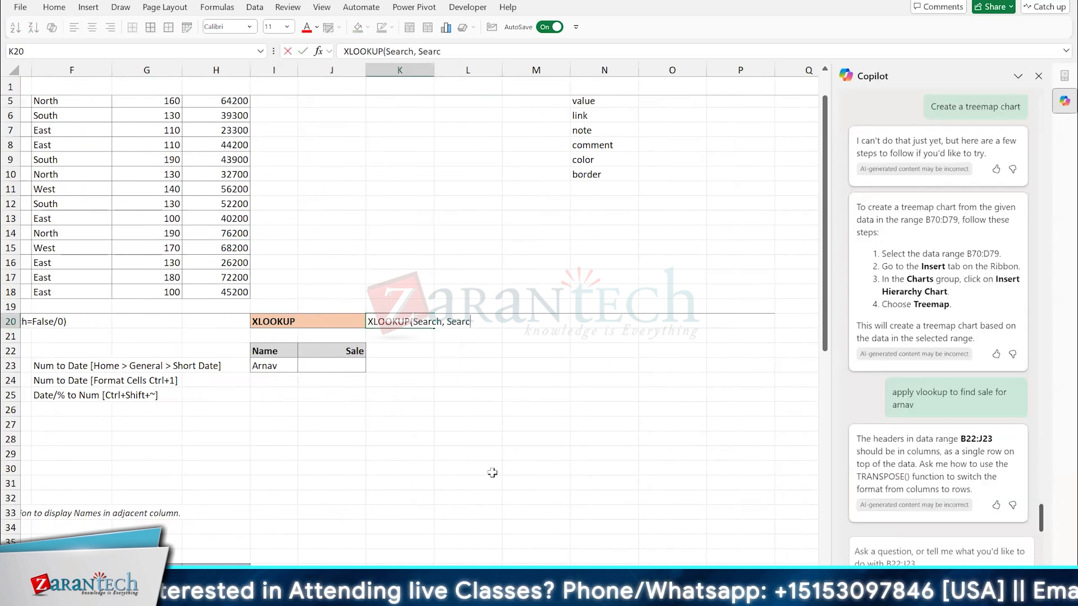
{"action": "type", "text": "hCol, R"}
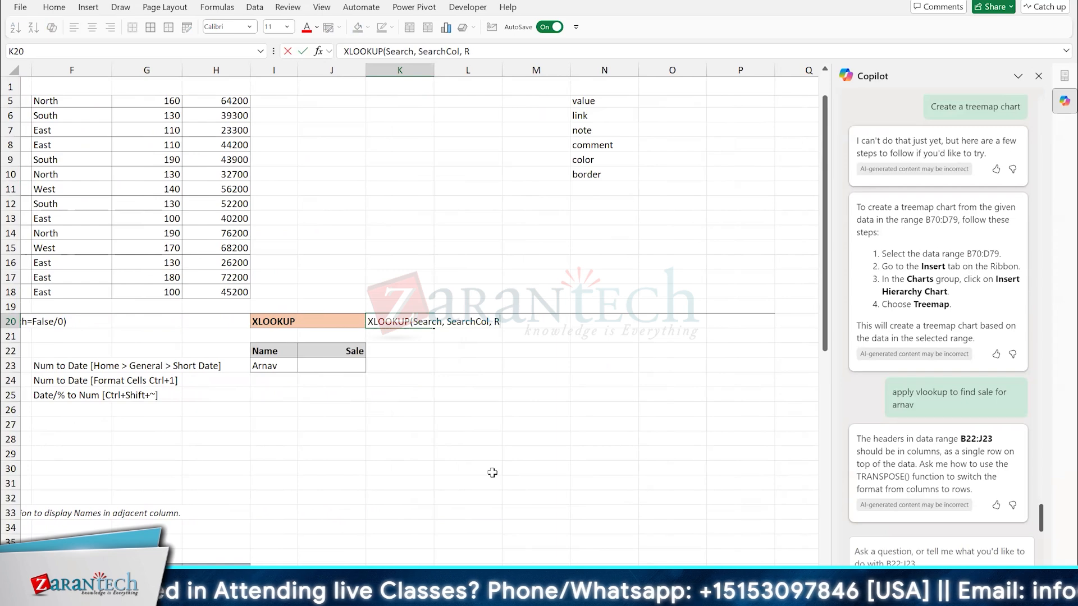
{"action": "type", "text": "eturnCol"}
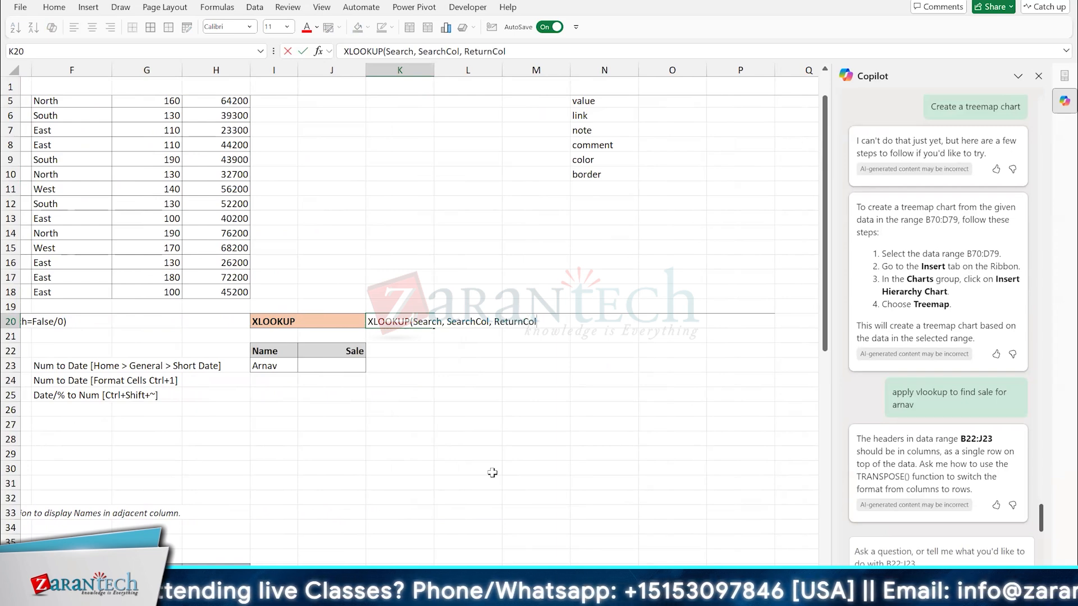
{"action": "key", "text": "Return"}
Step: In J23, enter an XLOOKUP formula that finds the name in I23 within C4:C18 and returns the sale from H4:H18
{"action": "key", "text": "Return"}
{"action": "key", "text": "Return"}
{"action": "key", "text": "Left"}
{"action": "type", "text": "=xl"}
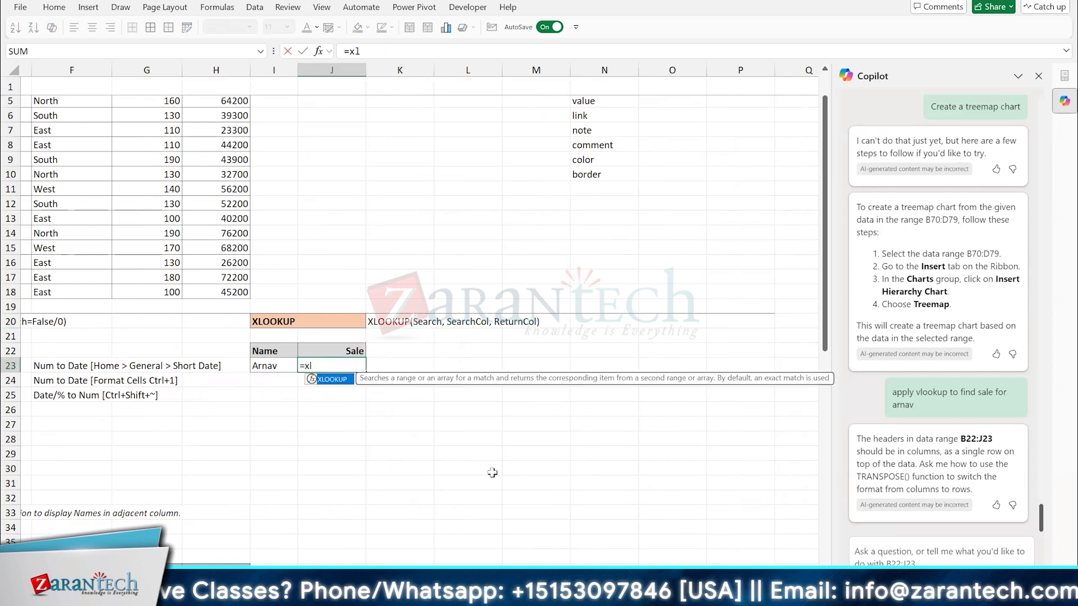
{"action": "key", "text": "Tab"}
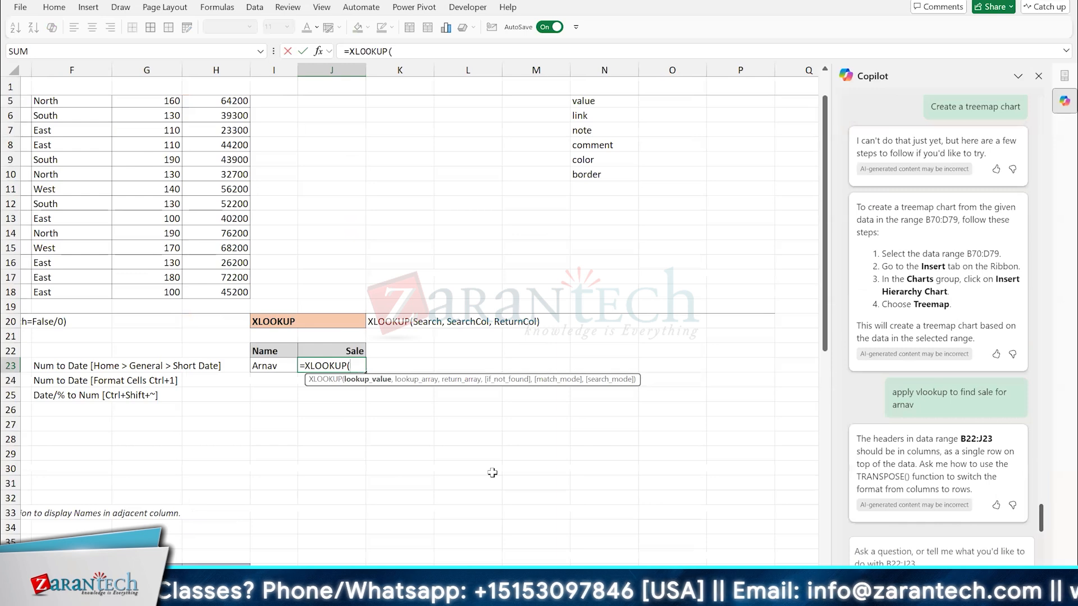
{"action": "key", "text": "Left"}
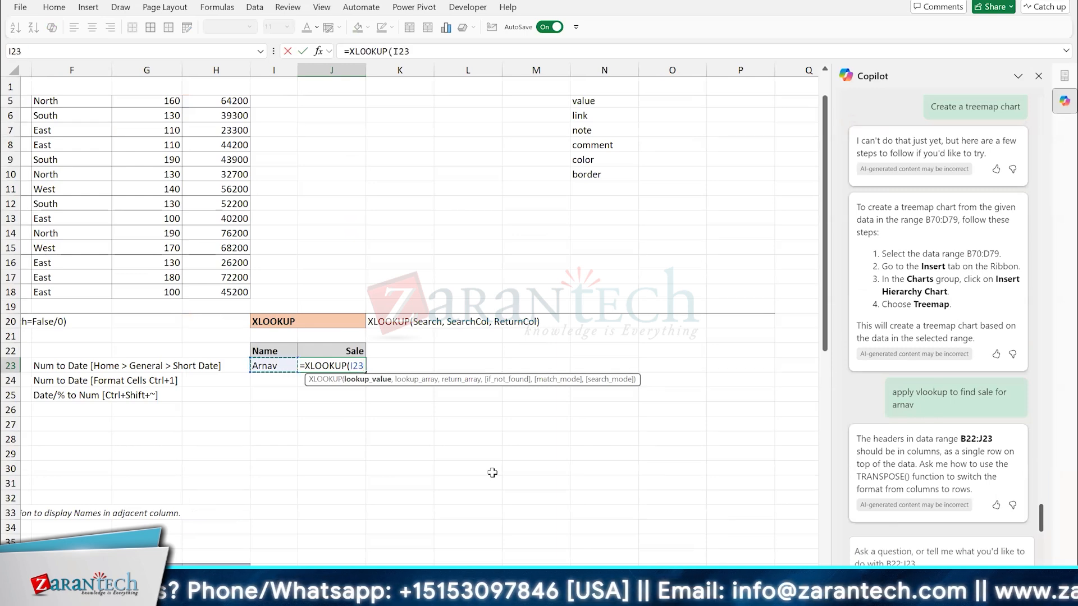
{"action": "type", "text": ","}
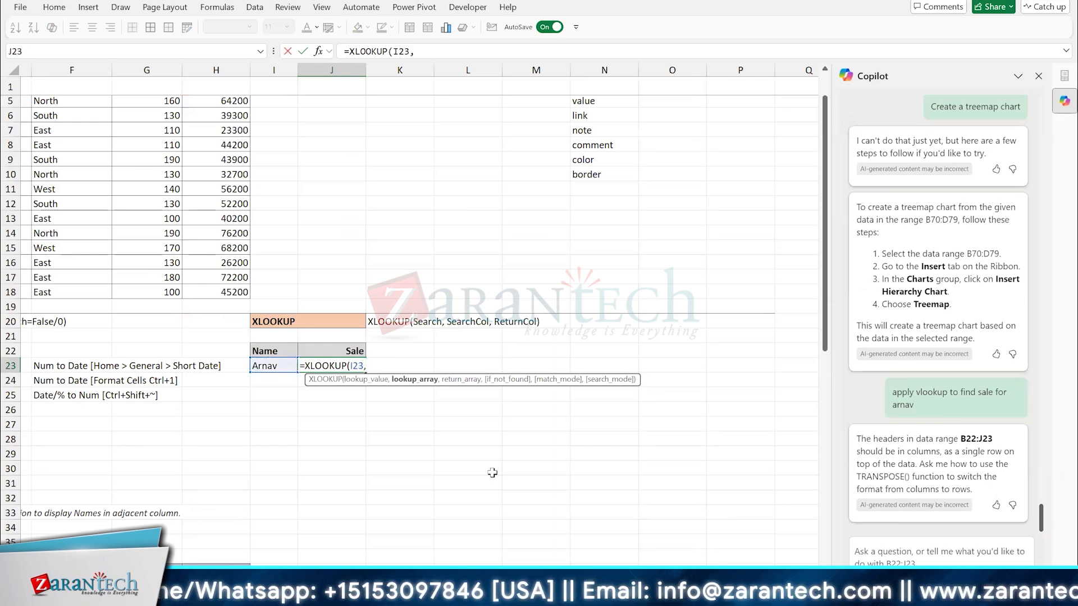
{"action": "scroll", "coordinate": [492, 473], "scroll_direction": "left", "scroll_amount": 2}
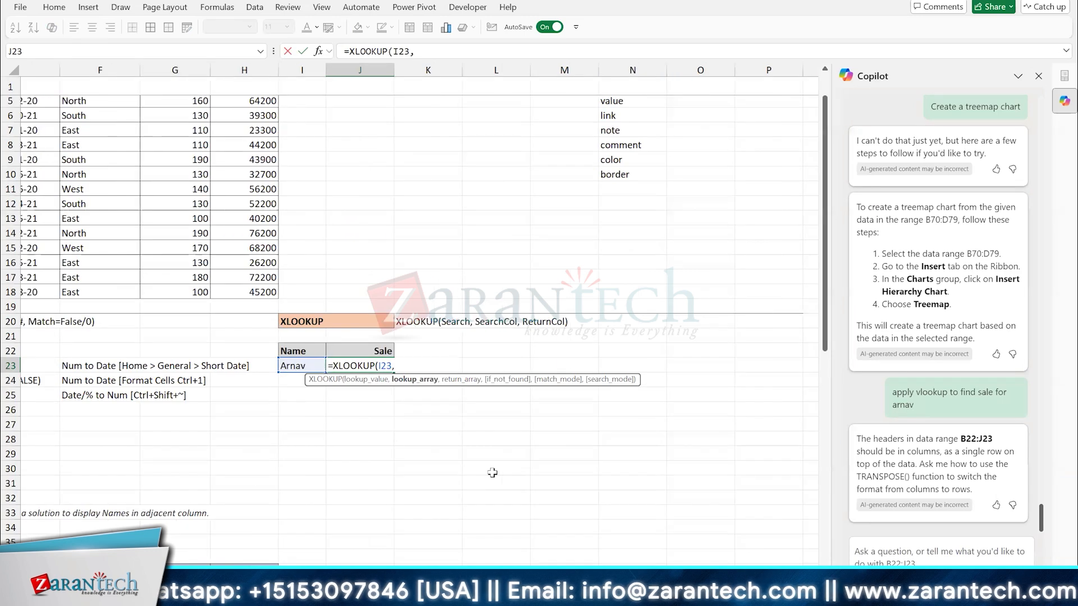
{"action": "scroll", "coordinate": [551, 416], "scroll_direction": "left", "scroll_amount": 2}
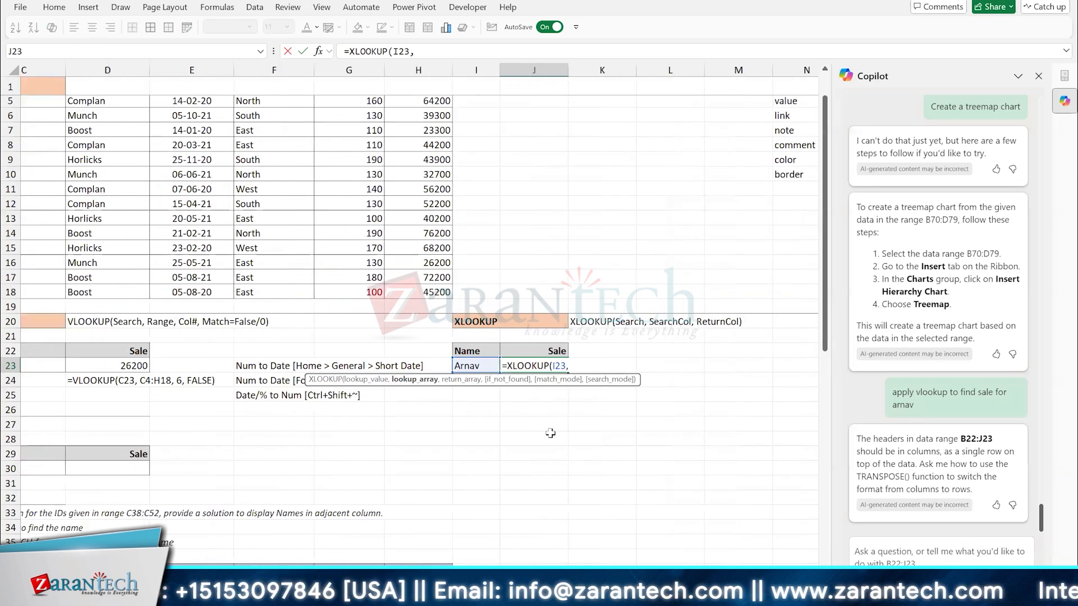
{"action": "scroll", "coordinate": [337, 308], "scroll_direction": "up", "scroll_amount": 1}
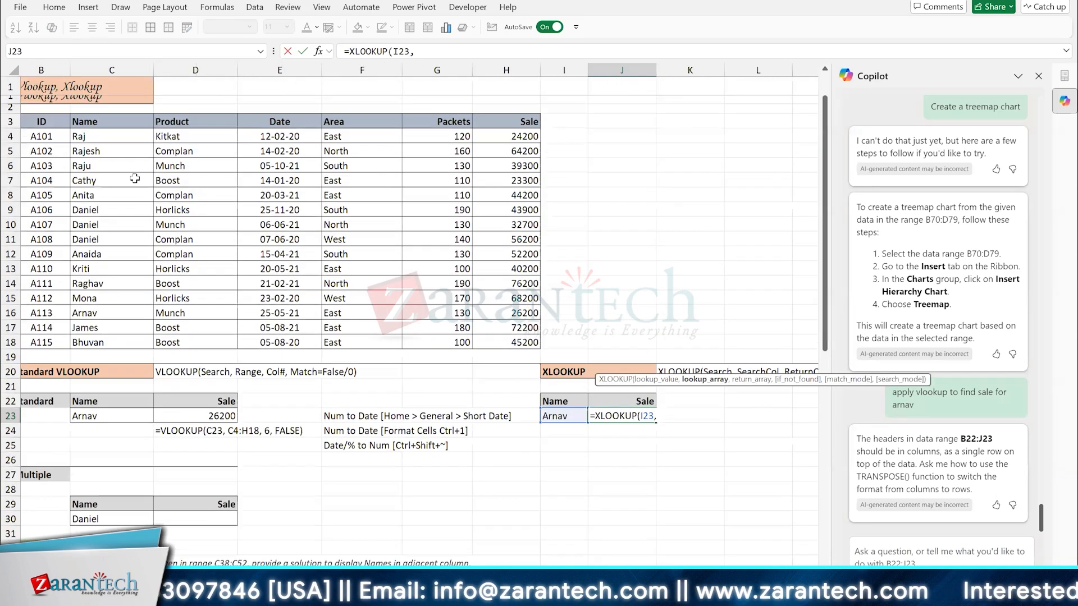
{"action": "scroll", "coordinate": [388, 404], "scroll_direction": "left", "scroll_amount": 1}
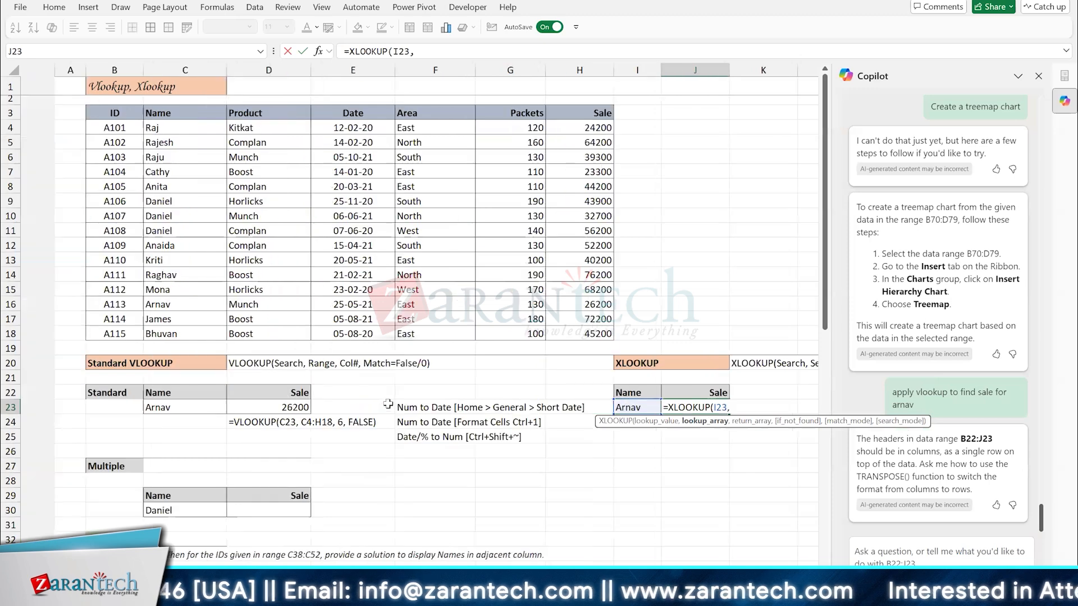
{"action": "scroll", "coordinate": [528, 134], "scroll_direction": "right", "scroll_amount": 1}
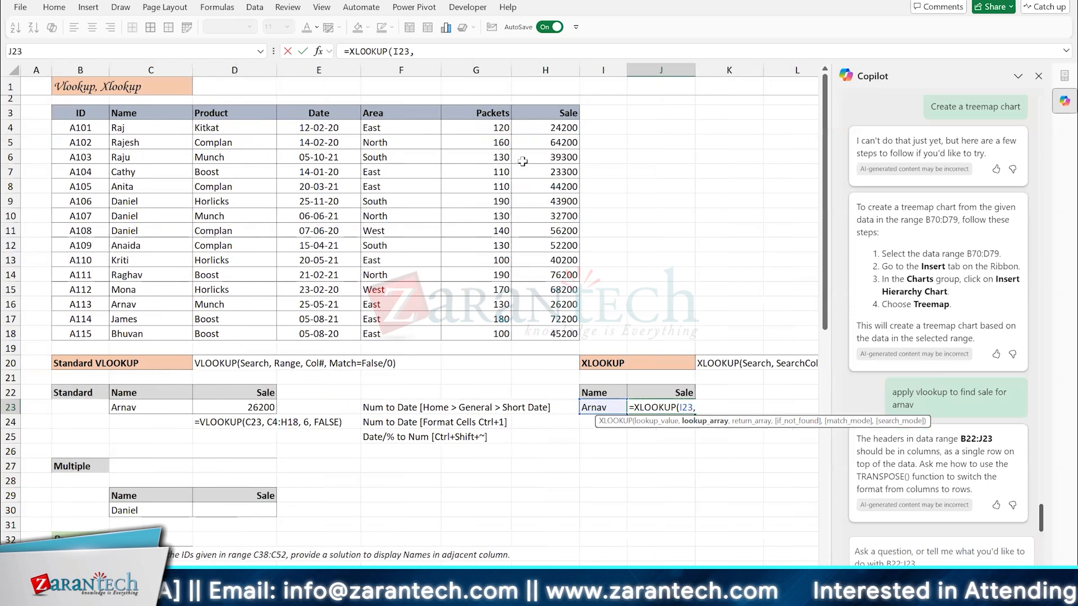
{"action": "left_click_drag", "start_coordinate": [151, 128], "coordinate": [150, 333]}
{"action": "type", "text": ","}
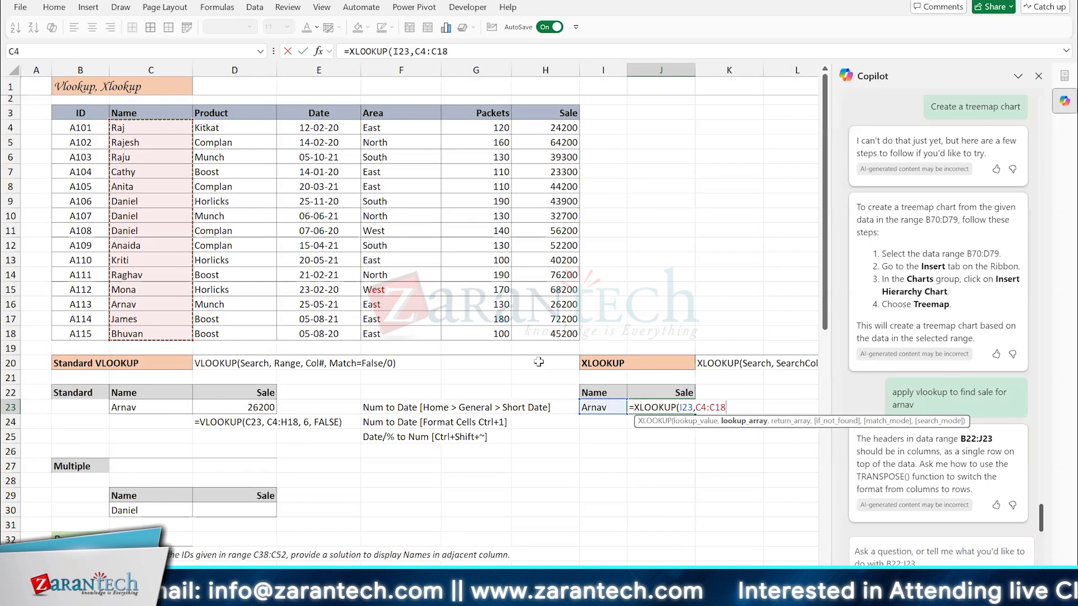
{"action": "left_click_drag", "start_coordinate": [545, 128], "coordinate": [545, 333]}
{"action": "key", "text": "Return"}
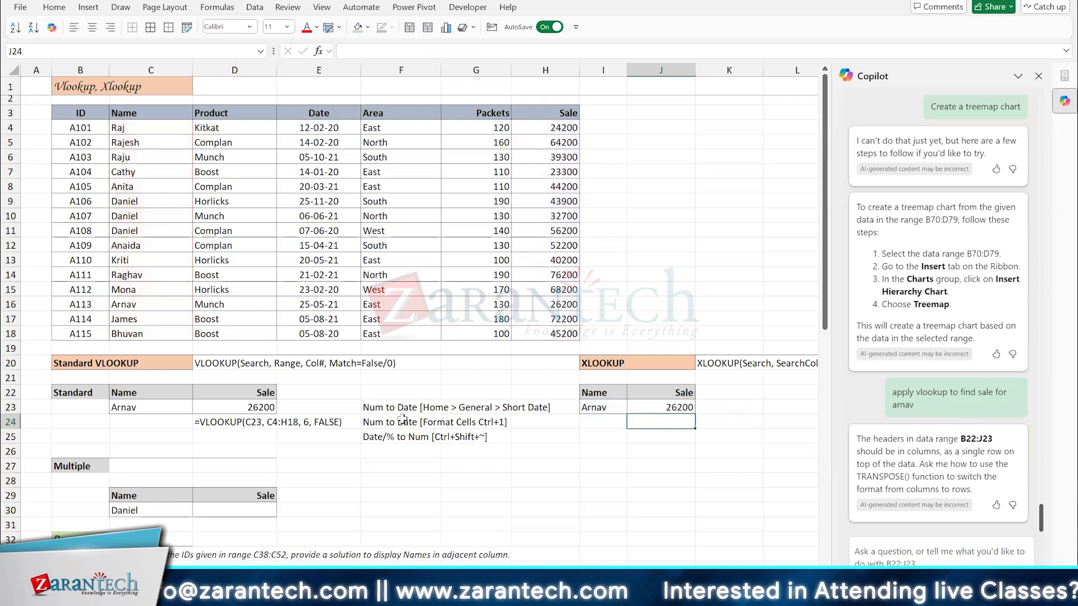
Step: Replace the standard VLOOKUP search name in C23 with the name listed for ID A114
{"action": "left_click", "coordinate": [183, 407]}
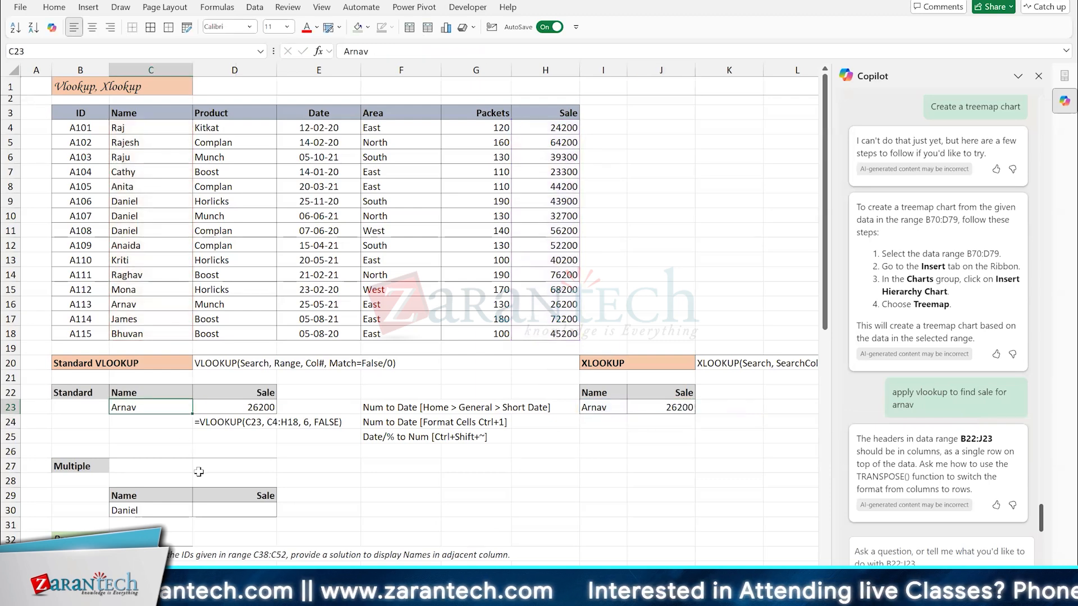
{"action": "type", "text": "Je"}
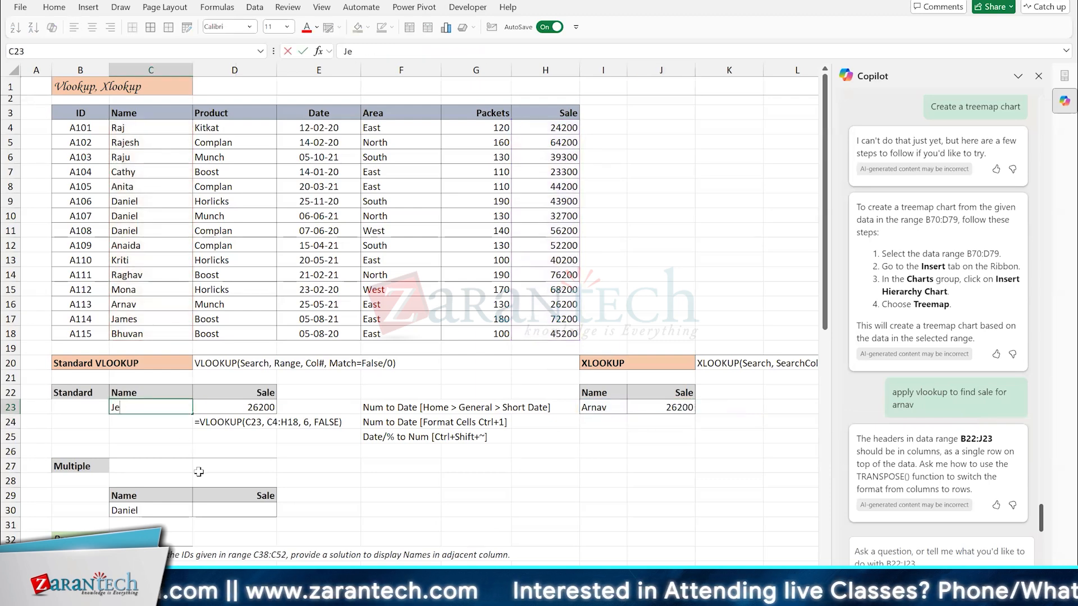
{"action": "type", "text": "mes"}
{"action": "key", "text": "Return"}
Step: Copy the search name from C23 into I23 of the XLOOKUP table
{"action": "key", "text": "Up"}
{"action": "key", "text": "ctrl+c"}
{"action": "key", "text": "Right"}
{"action": "key", "text": "Right"}
{"action": "key", "text": "Right"}
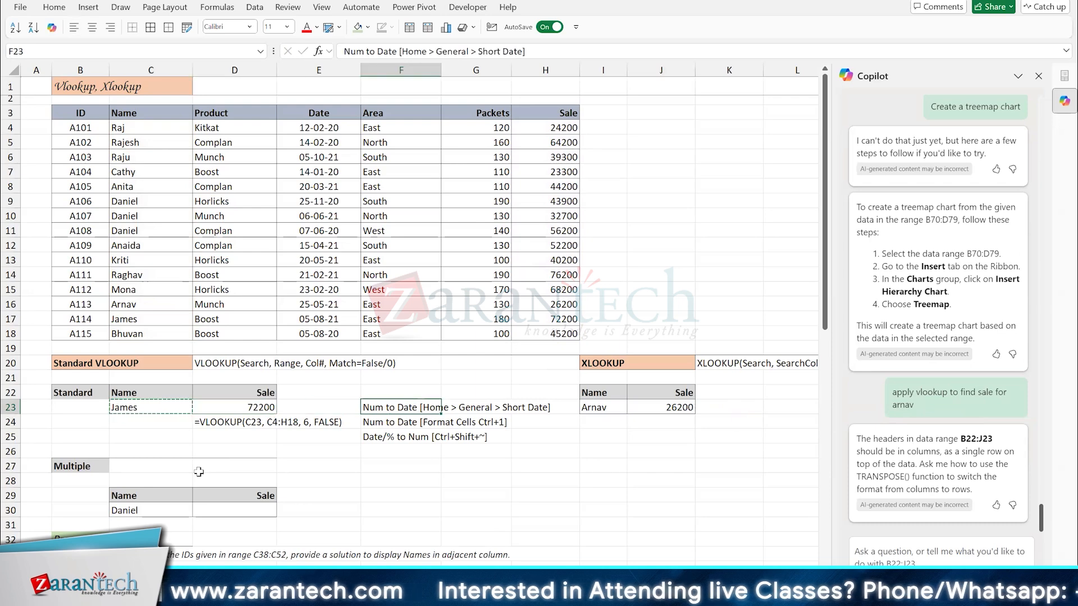
{"action": "key", "text": "Right"}
{"action": "key", "text": "Right"}
{"action": "key", "text": "Right"}
{"action": "key", "text": "Return"}
{"action": "key", "text": "Right"}
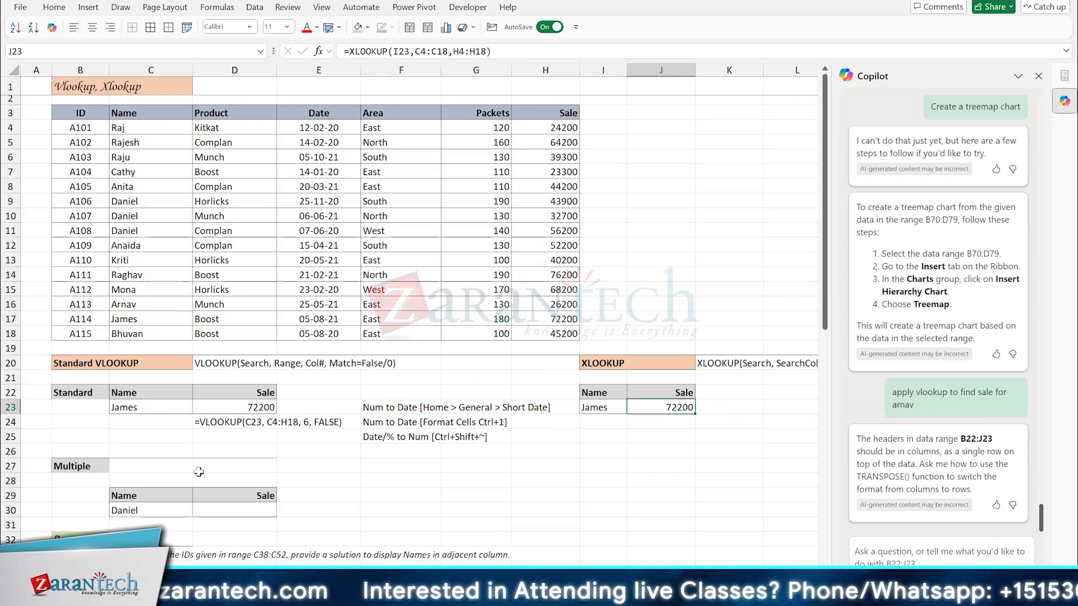
Step: Show the XLOOKUP formula as text in J24 with FORMULATEXT referring to J23
{"action": "key", "text": "Down"}
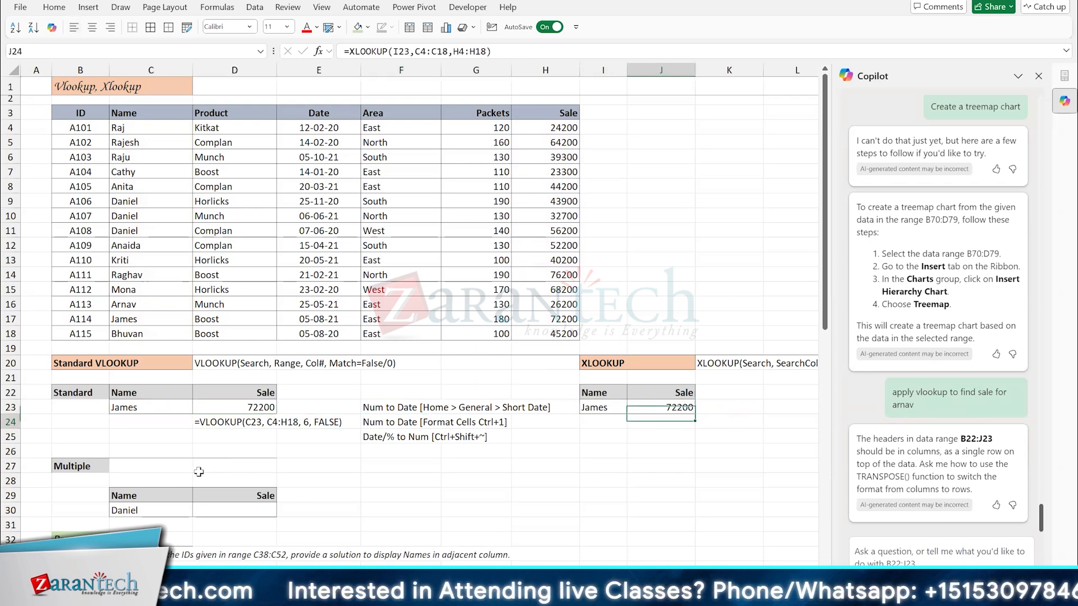
{"action": "type", "text": "=form"}
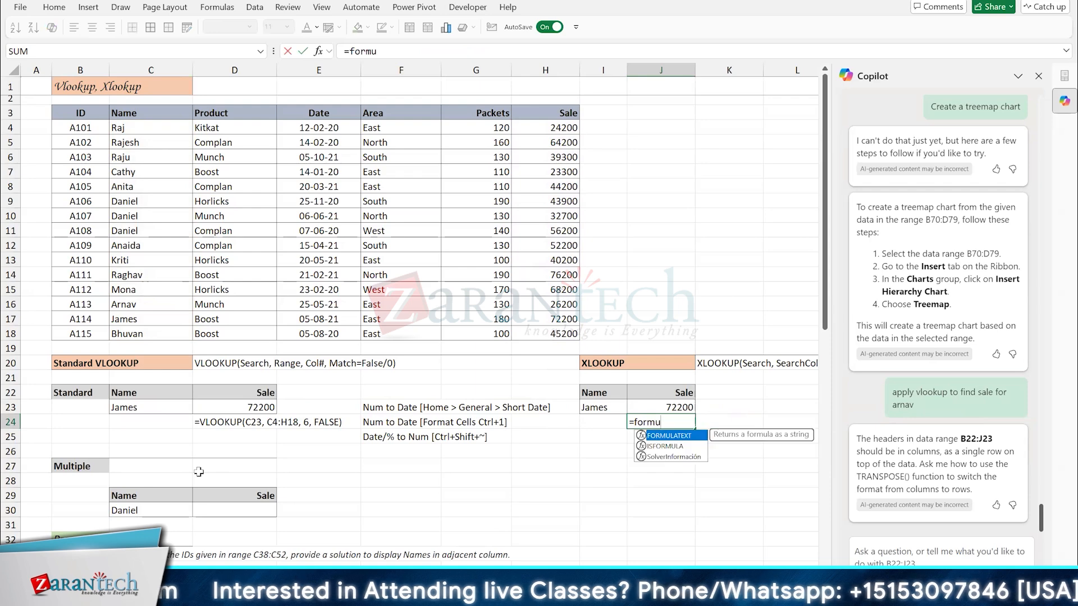
{"action": "type", "text": "u"}
{"action": "key", "text": "Tab"}
{"action": "key", "text": "Up"}
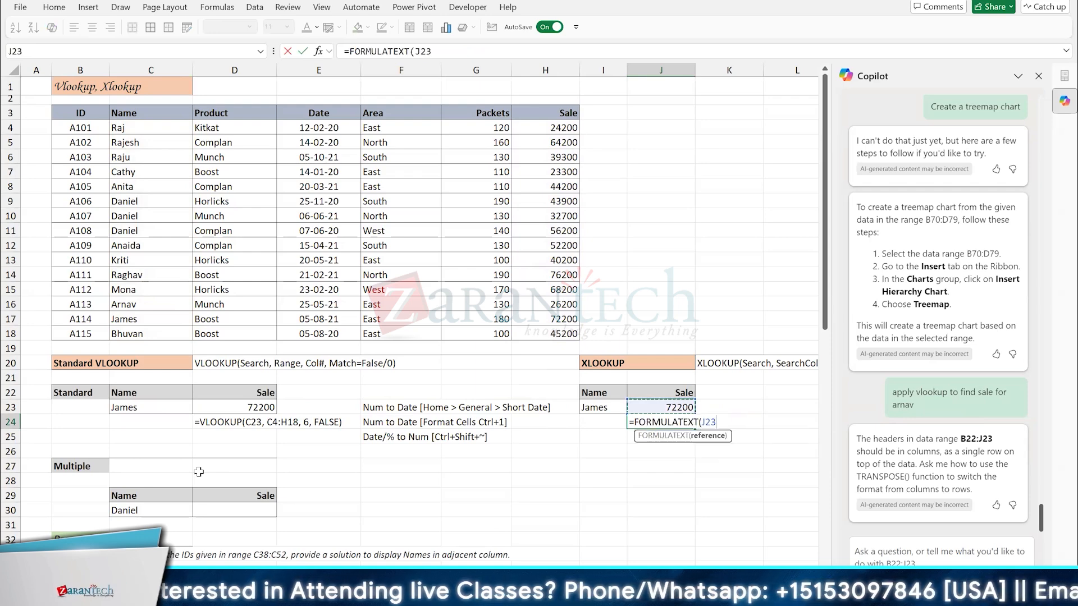
{"action": "key", "text": "Return"}
{"action": "key", "text": "Down"}
{"action": "key", "text": "Down"}
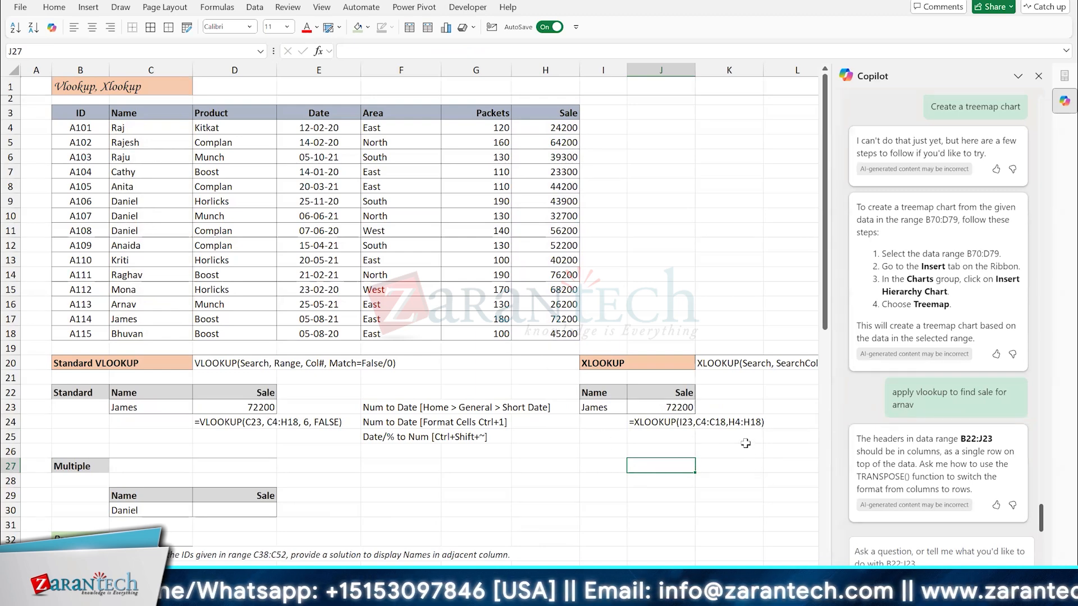
Step: Change the return range of the XLOOKUP formula in J23 to the Area column, F4:F18
{"action": "left_click", "coordinate": [653, 410]}
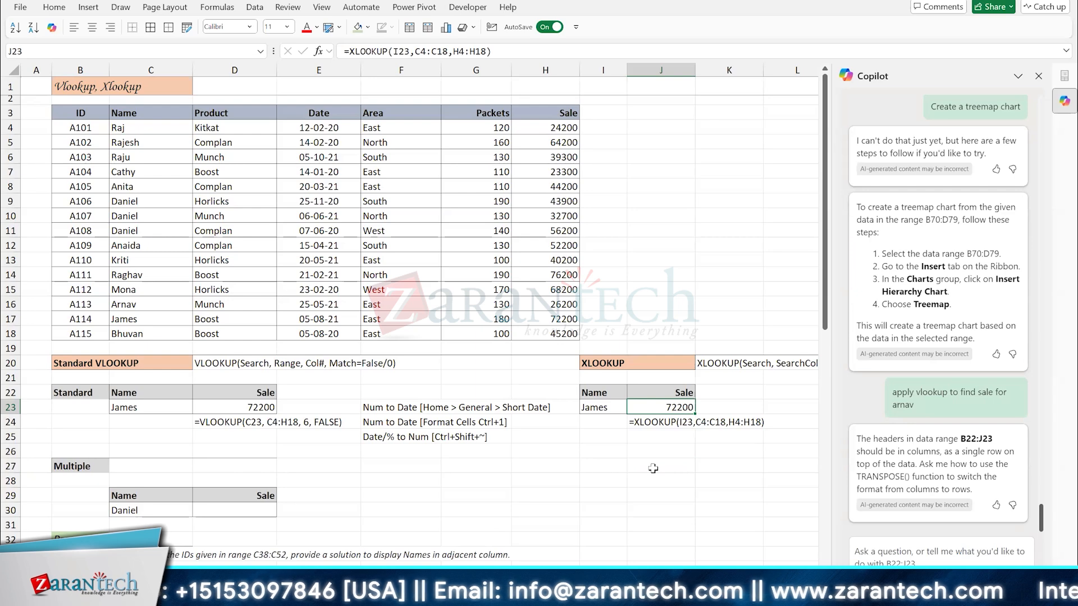
{"action": "key", "text": "F2"}
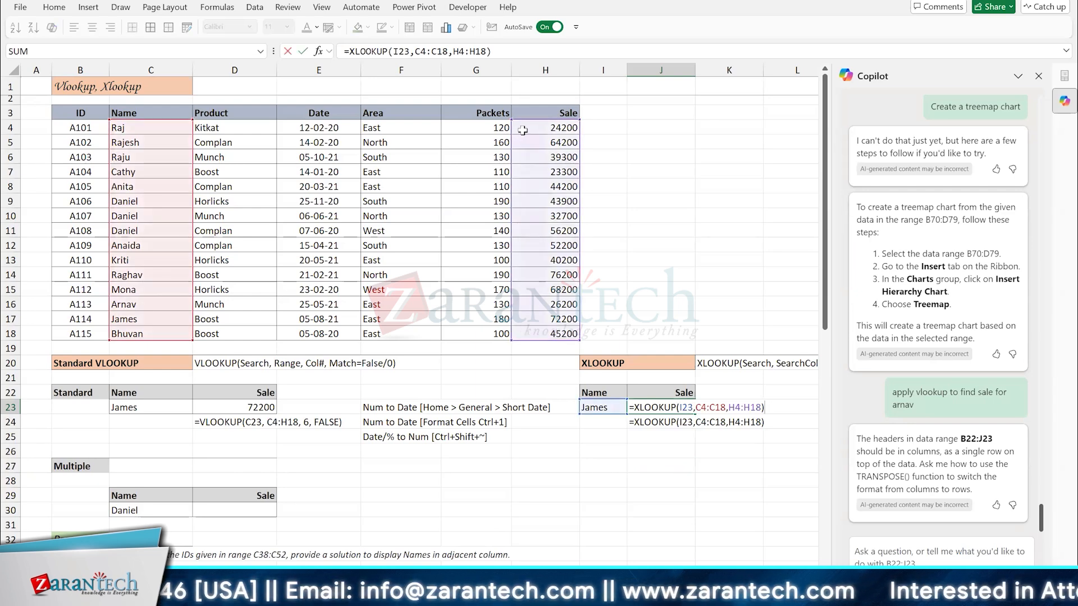
{"action": "left_click_drag", "start_coordinate": [513, 131], "coordinate": [405, 132]}
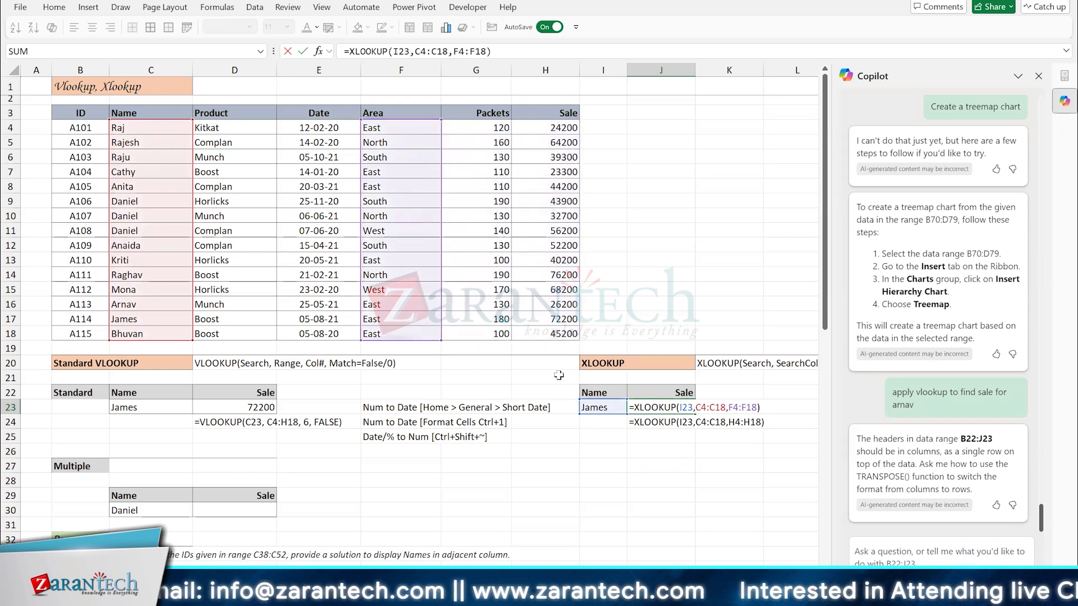
{"action": "key", "text": "Return"}
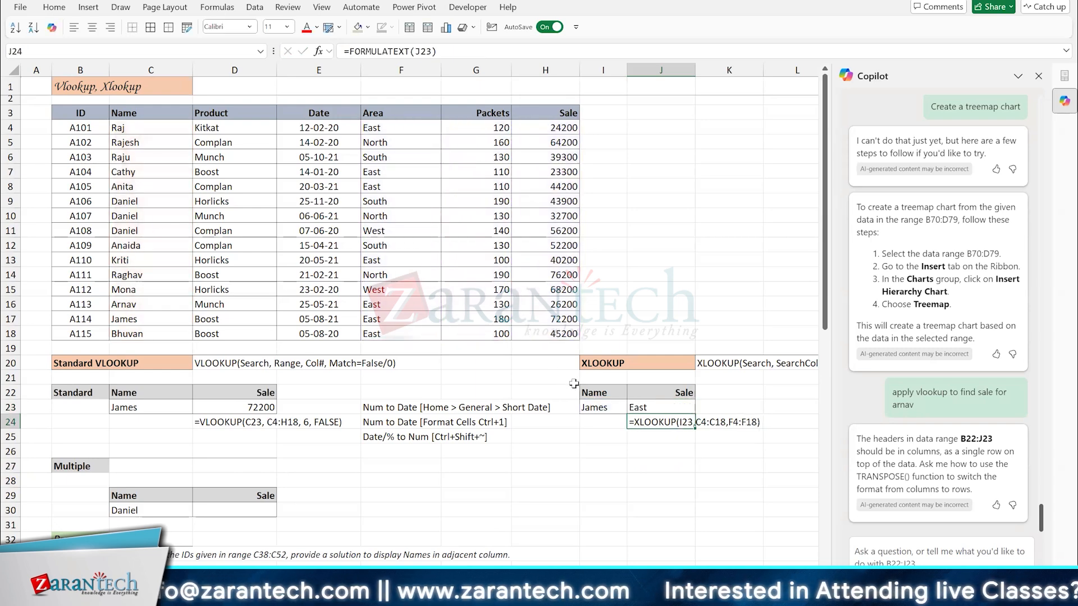
Step: With D58 of the Dynamic VLOOKUP table selected, ask Copilot "Apply a formula in the 58 to find the name"
{"action": "scroll", "coordinate": [574, 384], "scroll_direction": "down", "scroll_amount": 3}
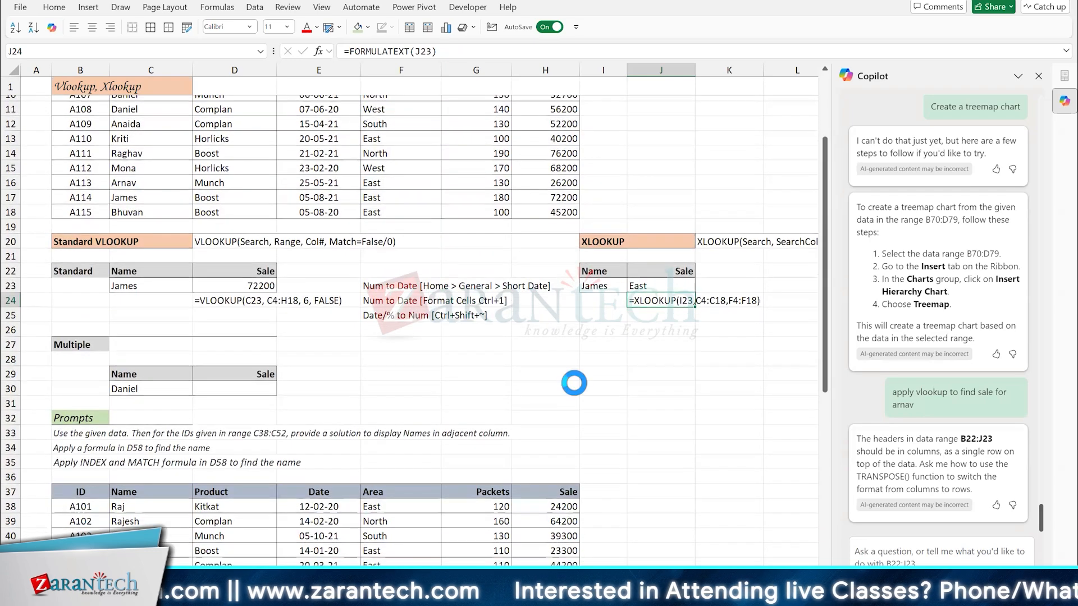
{"action": "scroll", "coordinate": [573, 382], "scroll_direction": "down", "scroll_amount": 3}
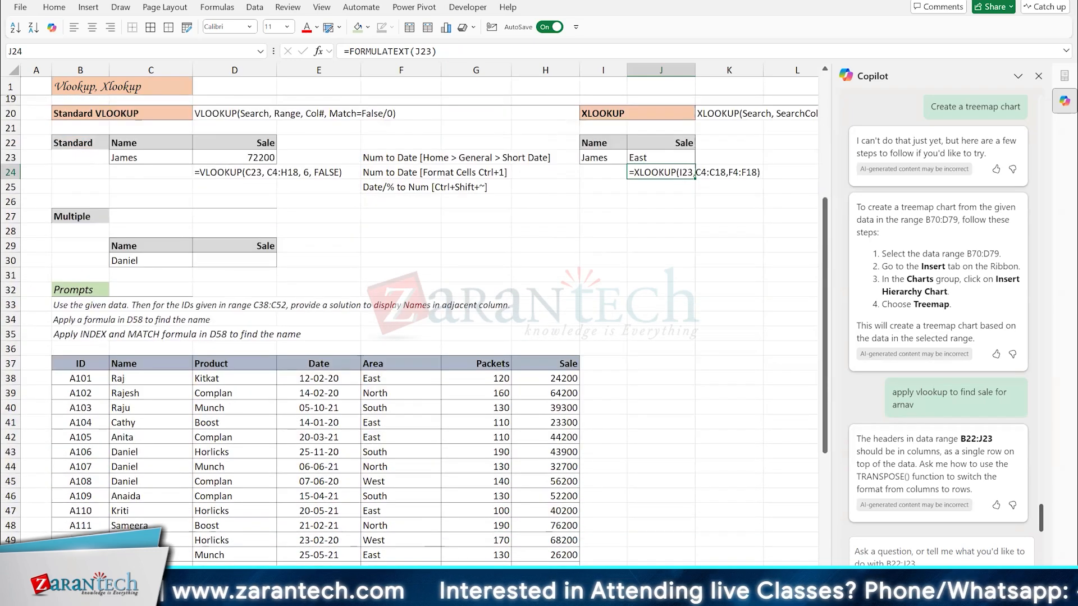
{"action": "scroll", "coordinate": [410, 326], "scroll_direction": "down", "scroll_amount": 3}
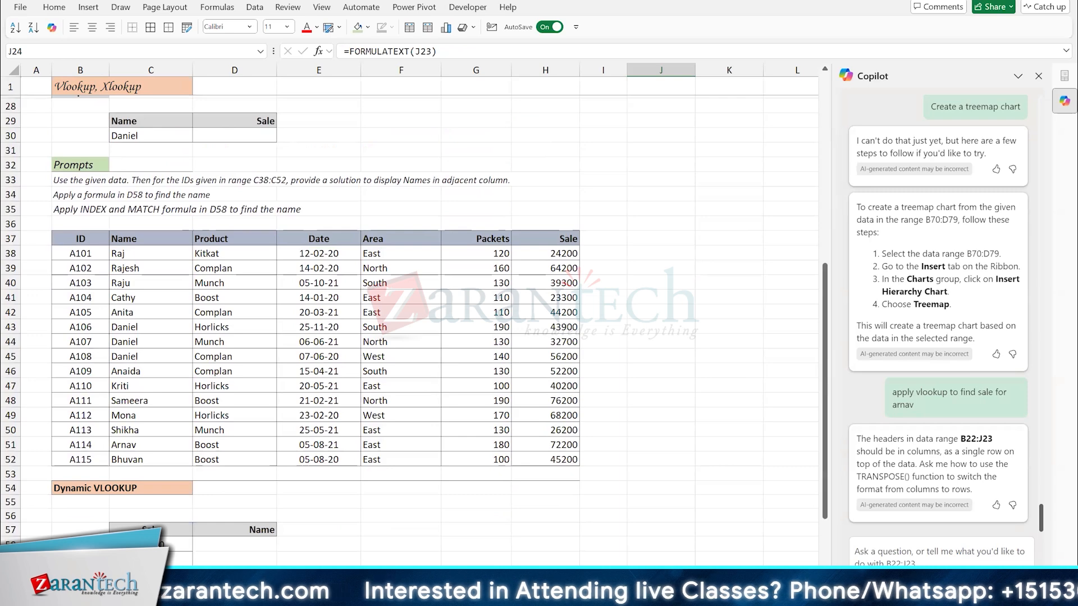
{"action": "scroll", "coordinate": [217, 505], "scroll_direction": "down", "scroll_amount": 1}
{"action": "left_click", "coordinate": [216, 504]}
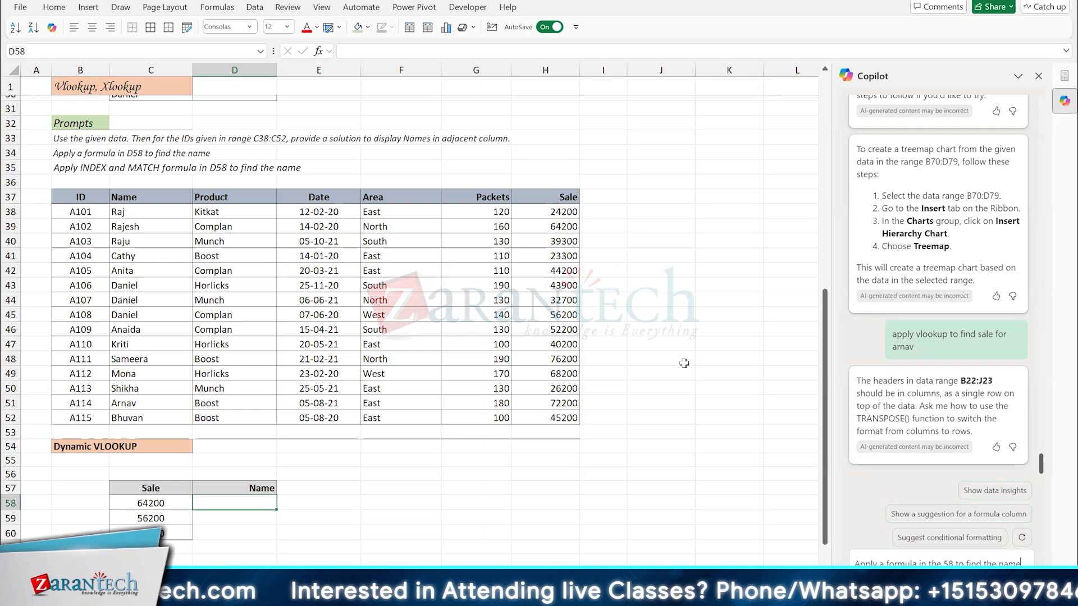
{"action": "key", "text": "Return"}
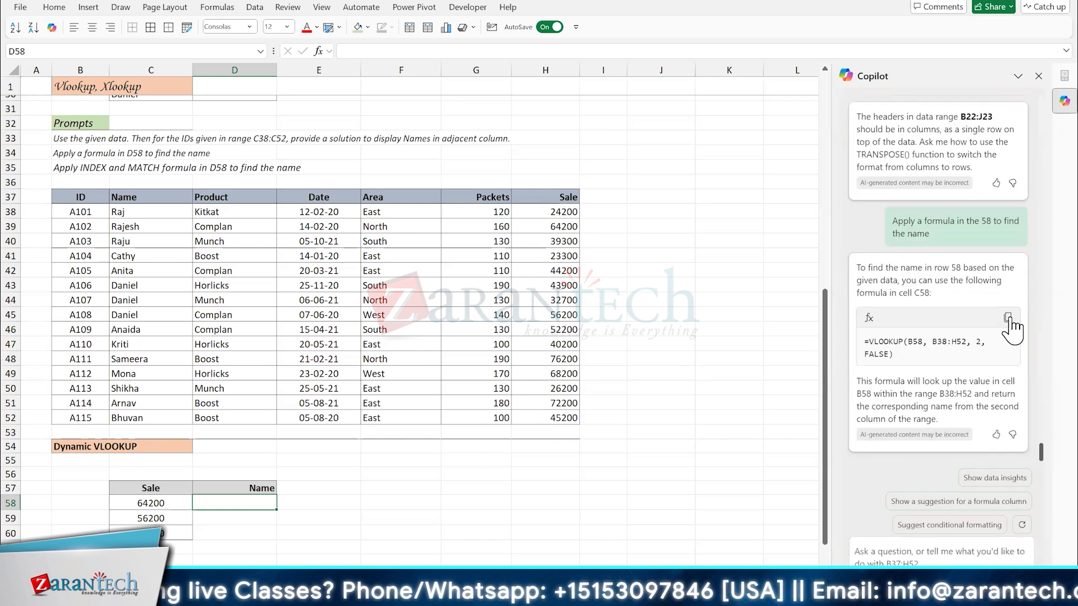
Step: Try Copilot's suggested VLOOKUP formula in D58 with its lookup cell changed to C58, and clear the cell
{"action": "left_click", "coordinate": [1009, 318]}
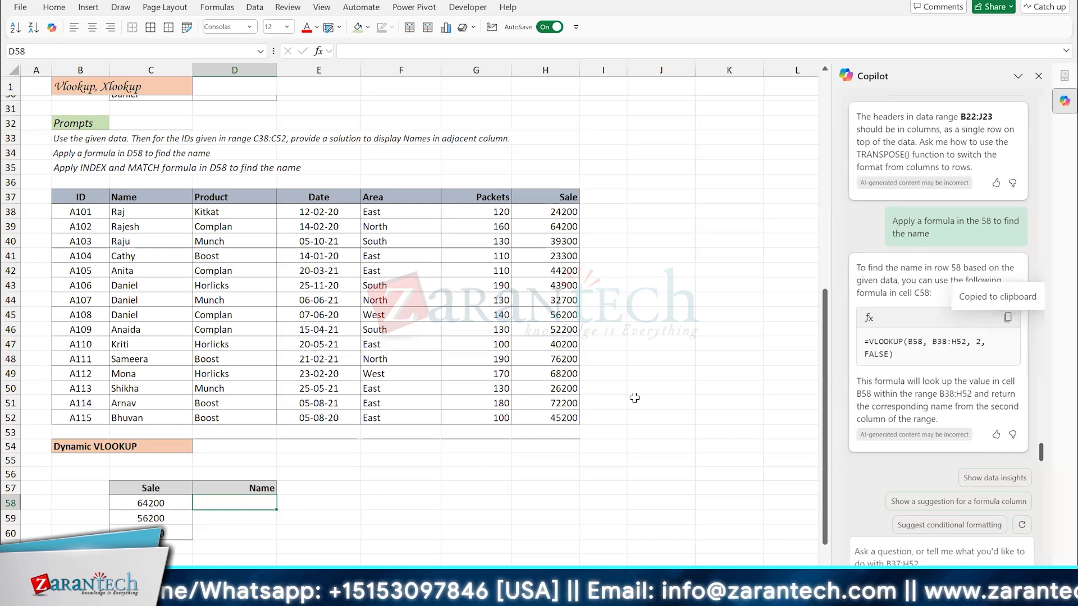
{"action": "key", "text": "ctrl+v"}
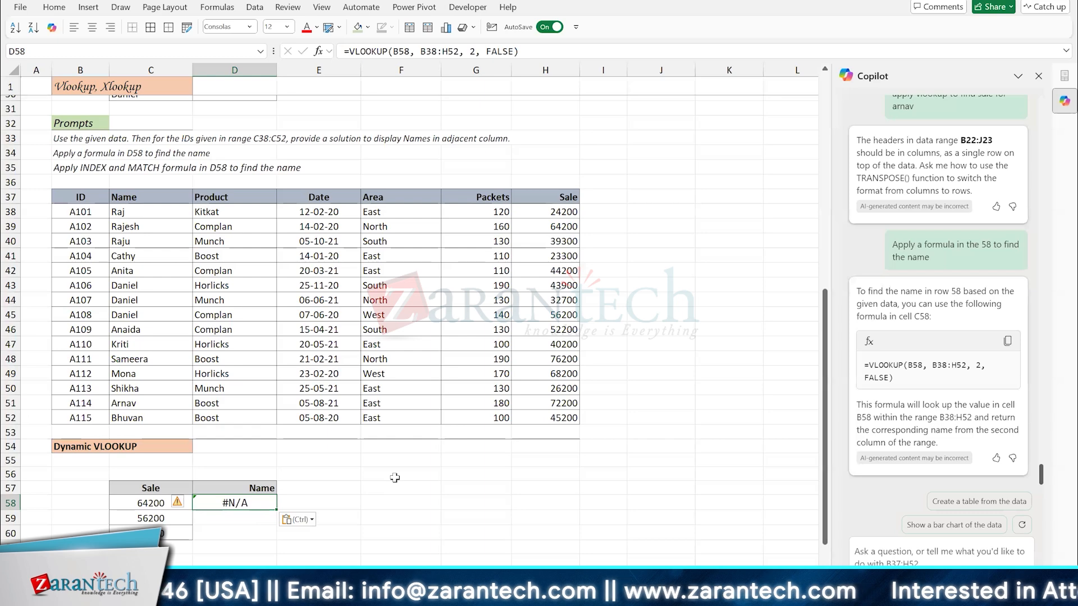
{"action": "key", "text": "F2"}
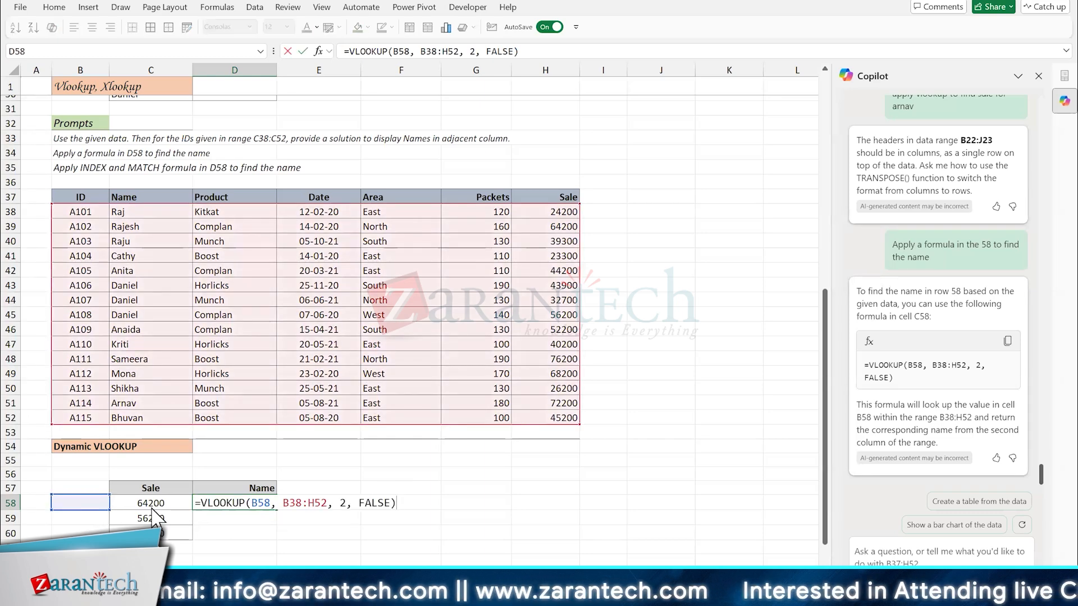
{"action": "left_click_drag", "start_coordinate": [87, 510], "coordinate": [152, 507]}
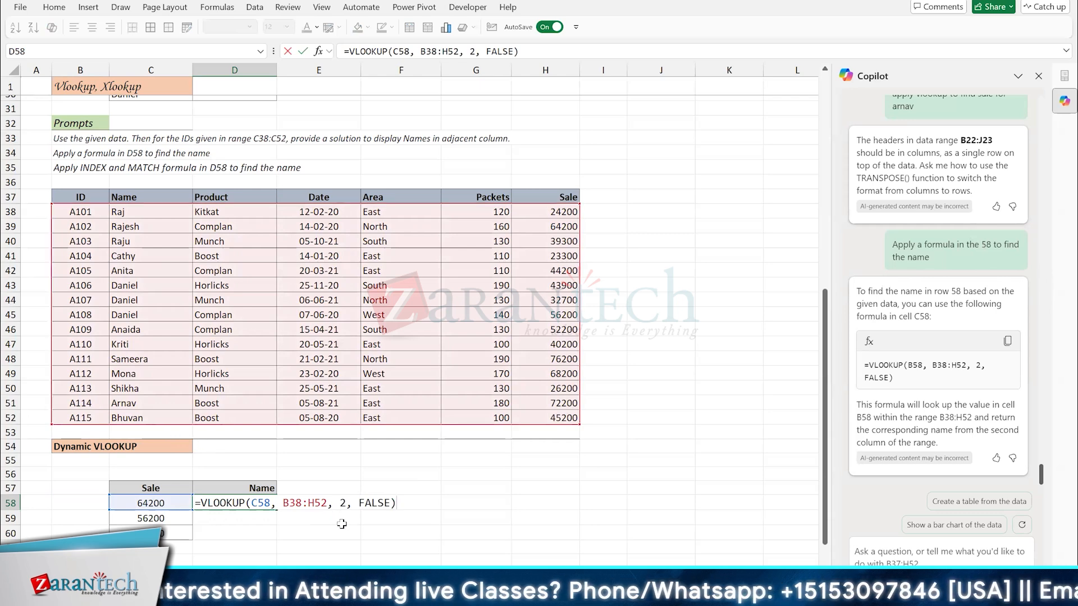
{"action": "key", "text": "Return"}
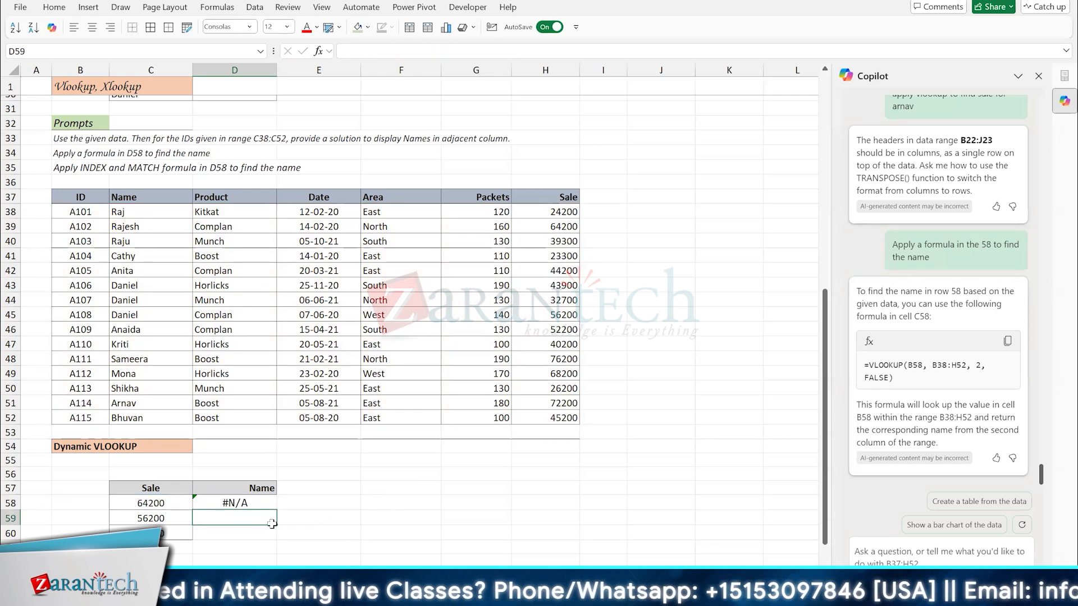
{"action": "left_click", "coordinate": [246, 504]}
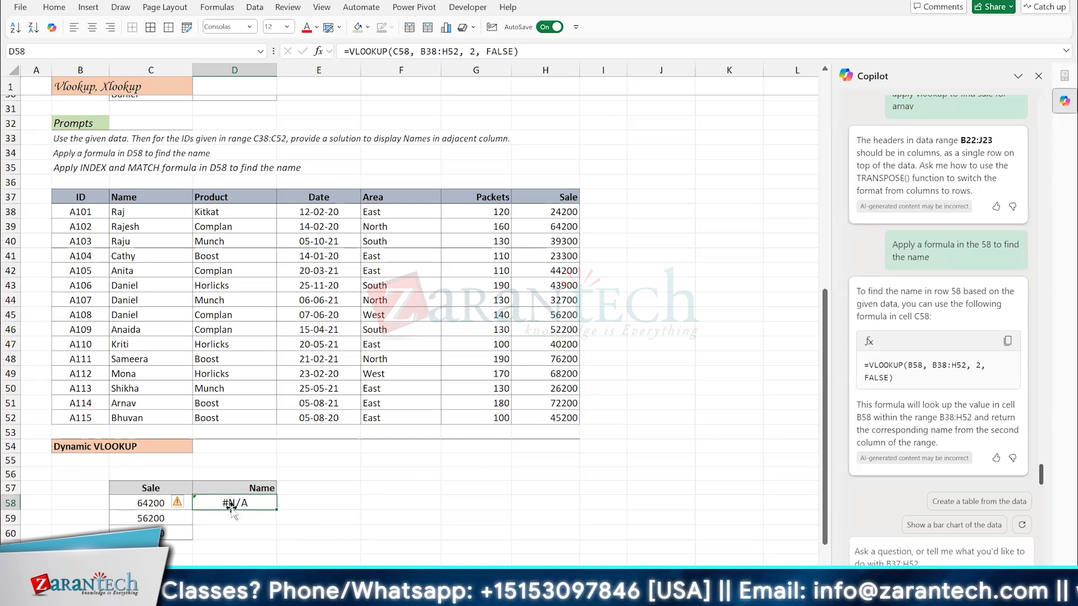
{"action": "key", "text": "Delete"}
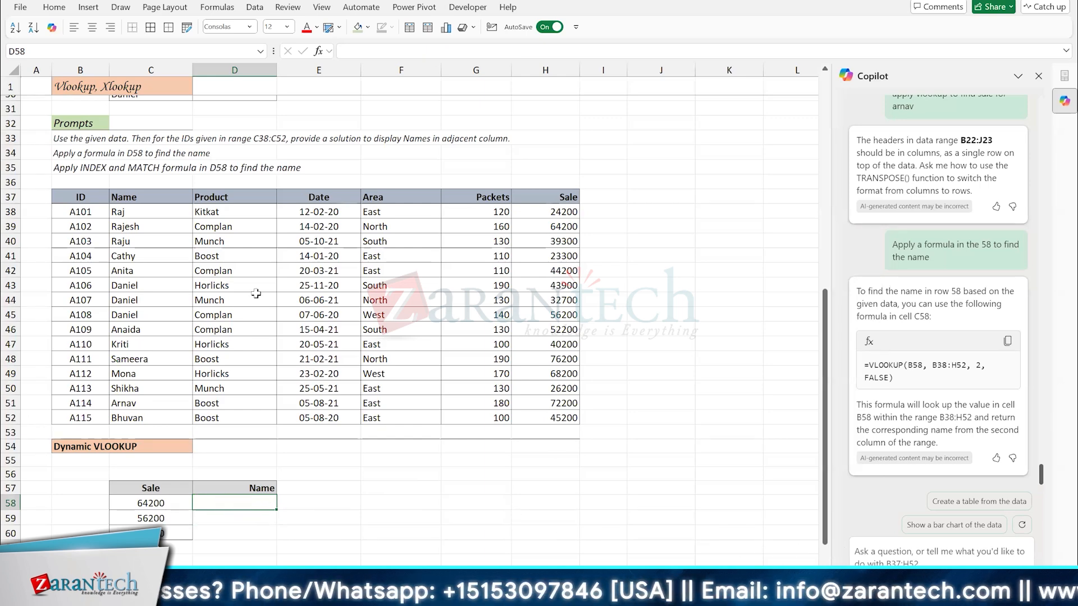
Step: Copy the prompt "Apply a formula in D58 to find the name" from B34 and submit it to Copilot
{"action": "left_click", "coordinate": [82, 153]}
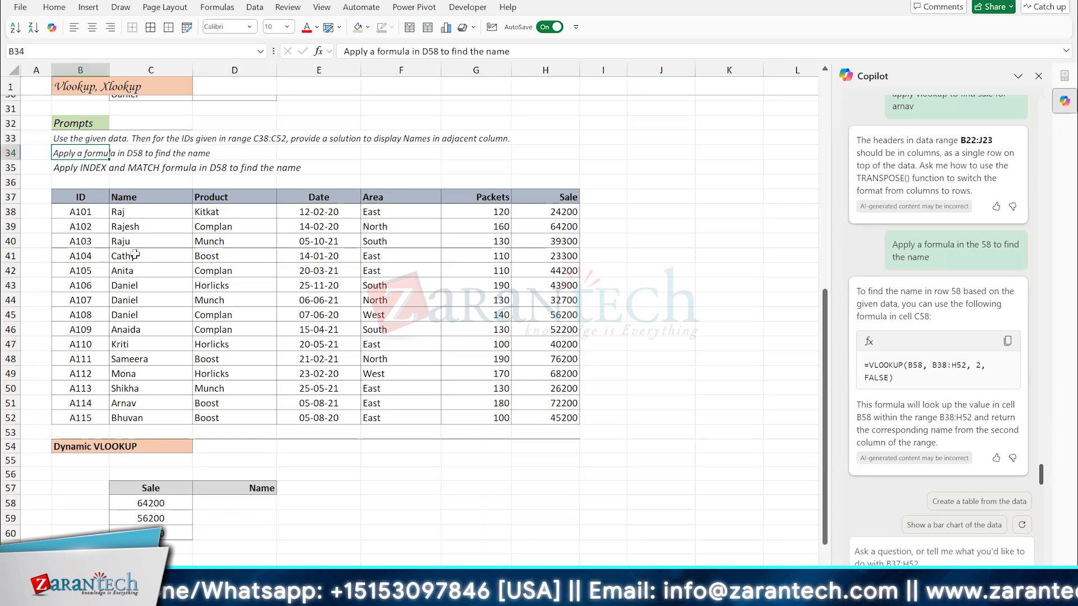
{"action": "key", "text": "F2"}
{"action": "key", "text": "Return"}
{"action": "key", "text": "Return"}
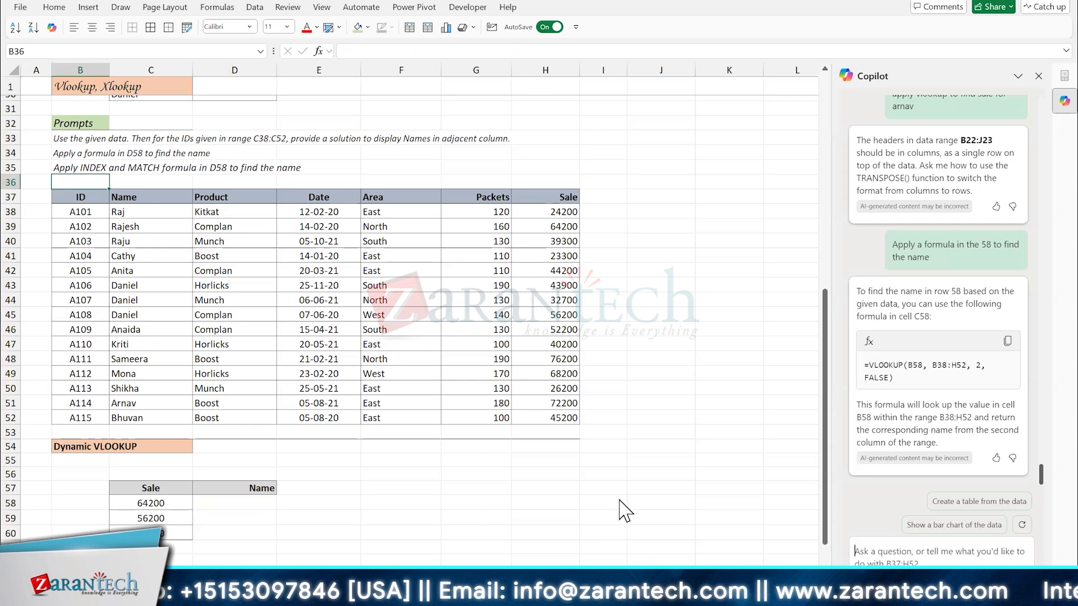
{"action": "key", "text": "ctrl+v"}
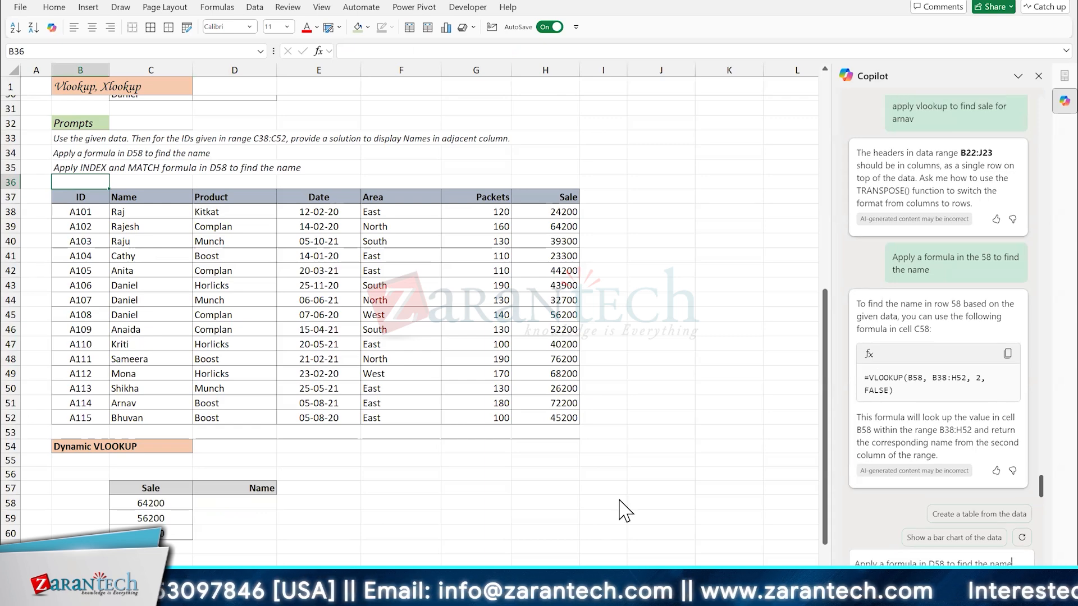
{"action": "key", "text": "Return"}
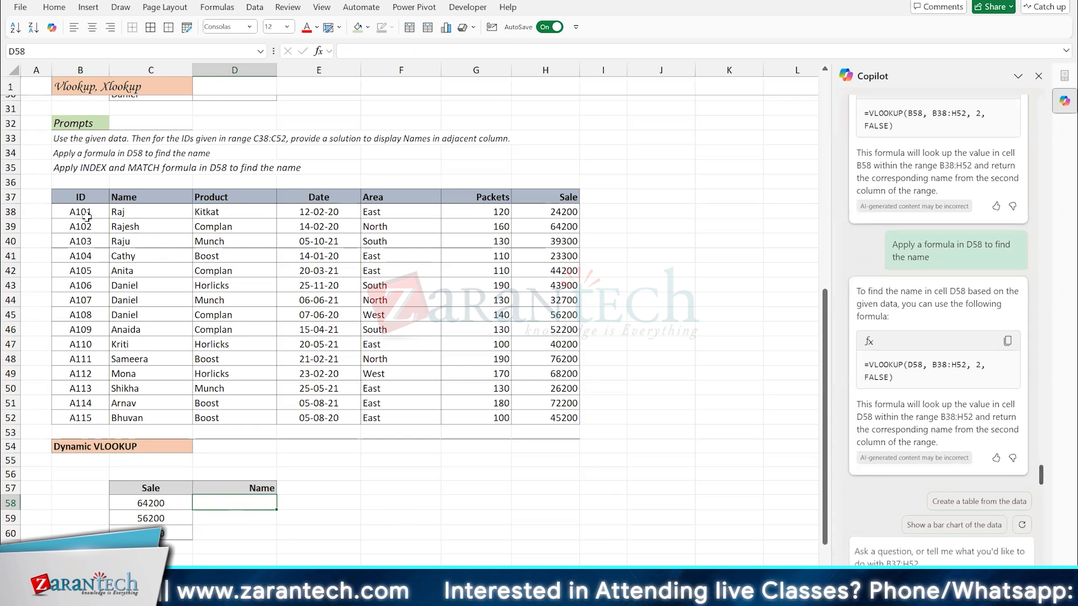
Step: In D58, enter an XLOOKUP formula that finds the sale in C58 within H38:H52 and returns the name from C38:C52
{"action": "left_click", "coordinate": [183, 238]}
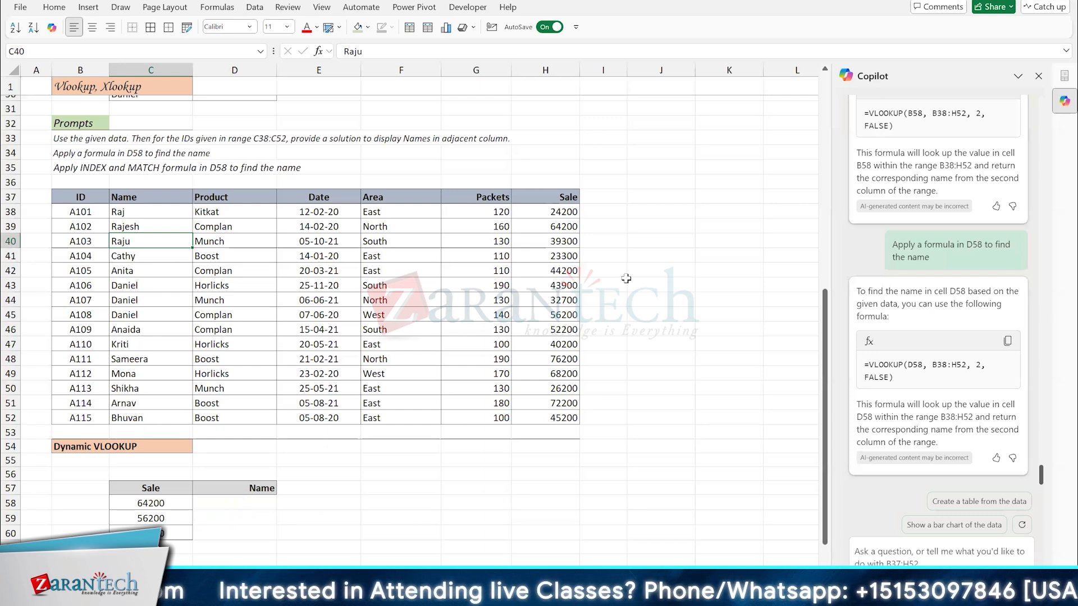
{"action": "left_click", "coordinate": [235, 503]}
{"action": "type", "text": "="}
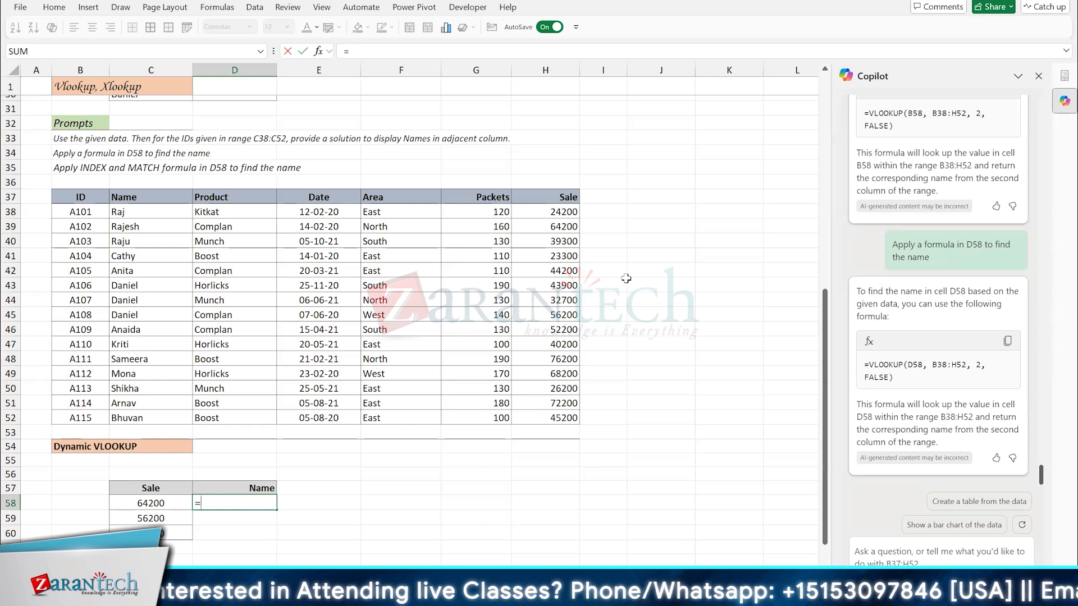
{"action": "type", "text": "xlookup("}
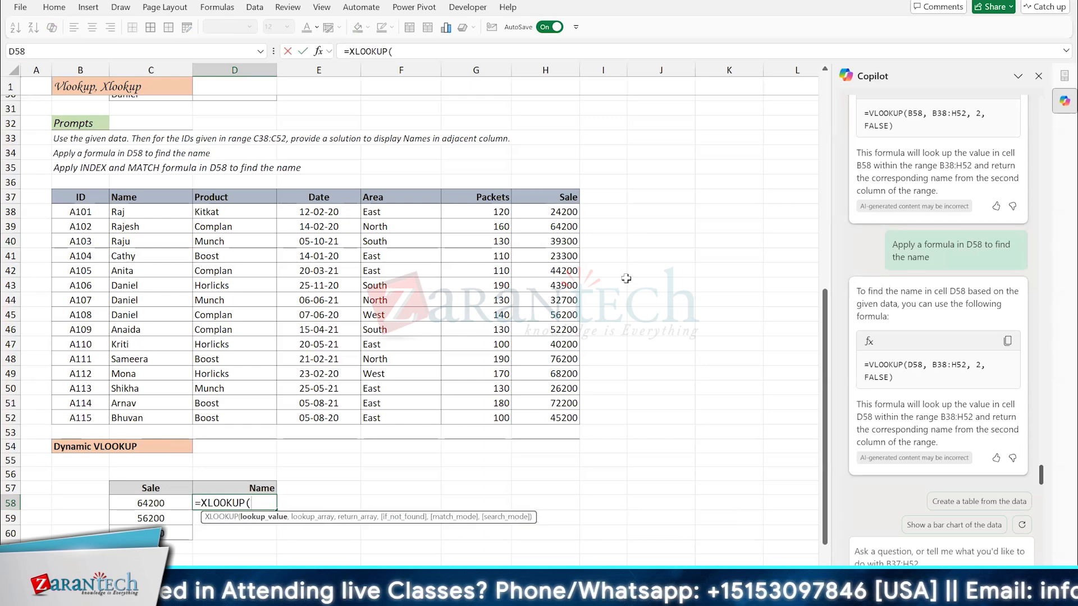
{"action": "key", "text": "Left"}
{"action": "type", "text": ","}
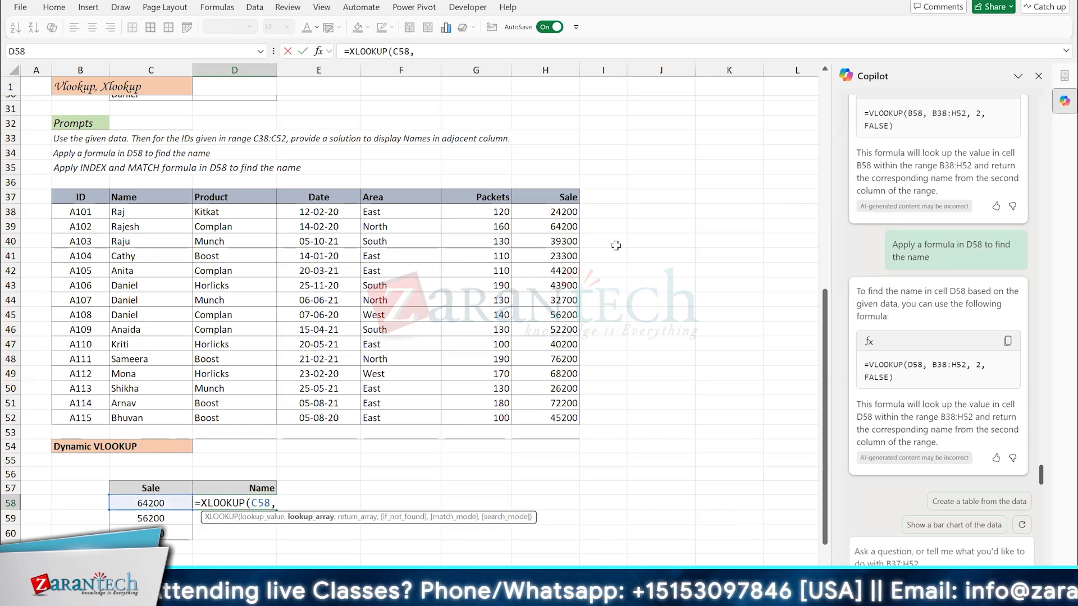
{"action": "left_click_drag", "start_coordinate": [544, 215], "coordinate": [542, 414]}
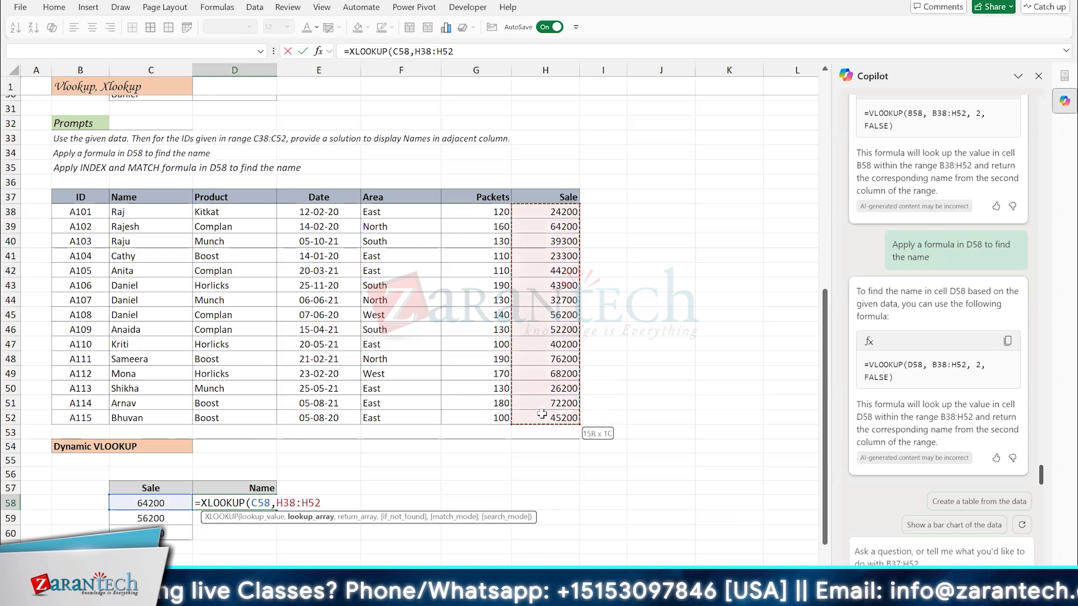
{"action": "type", "text": ","}
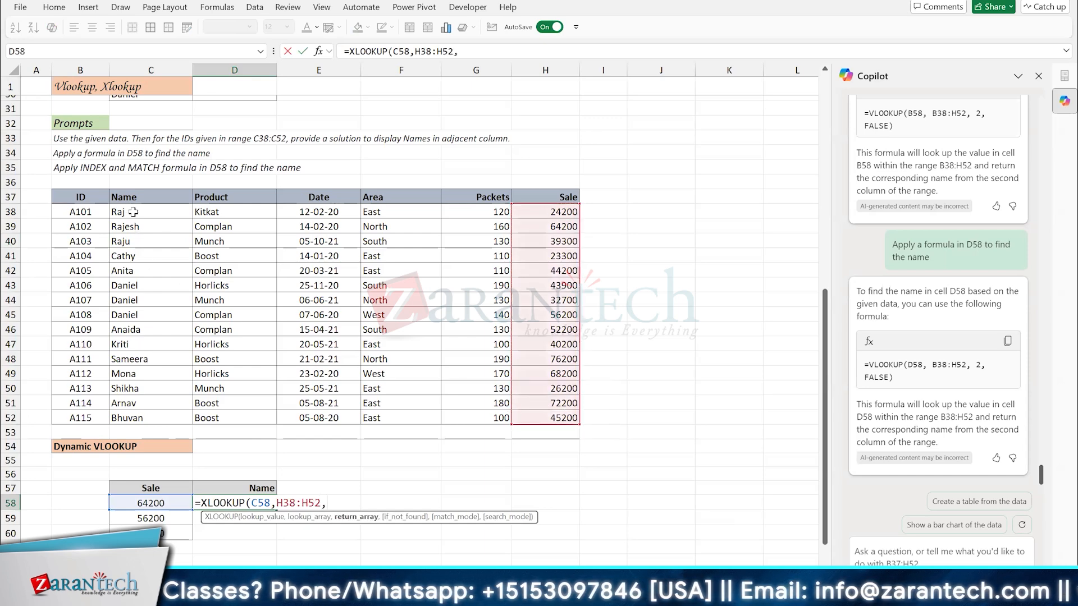
{"action": "left_click_drag", "start_coordinate": [150, 212], "coordinate": [147, 418]}
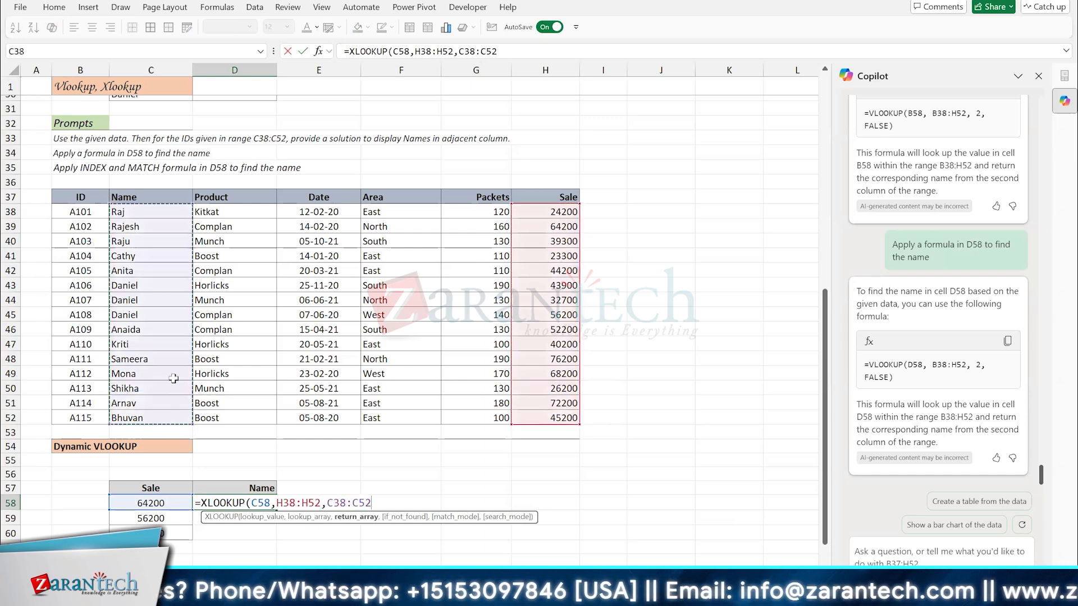
{"action": "type", "text": ")"}
{"action": "key", "text": "Return"}
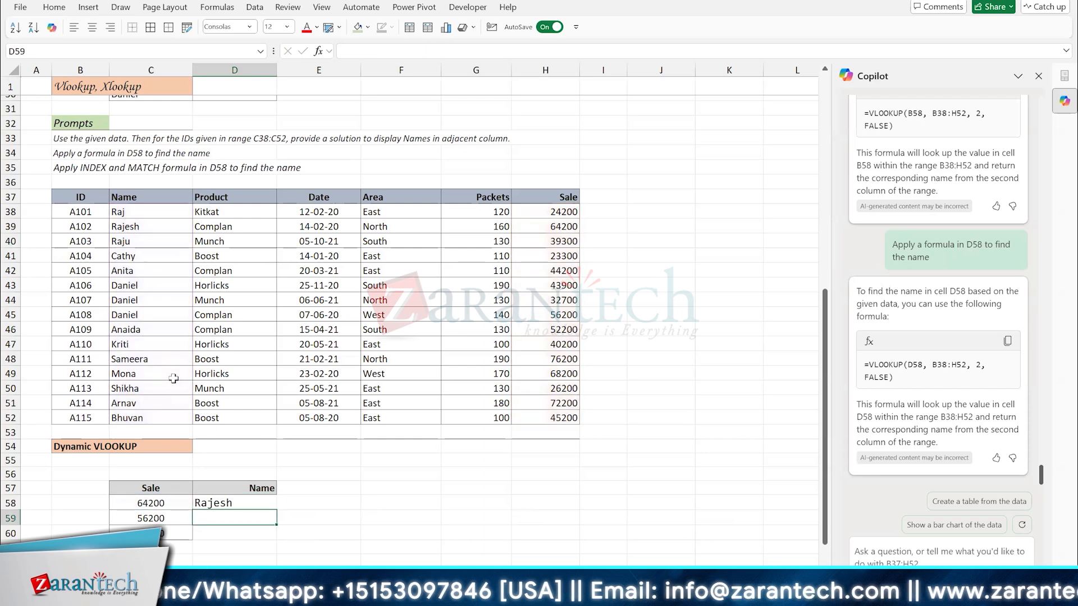
Step: Make both ranges of the XLOOKUP formula in D58 absolute, as $H$38:$H$52 and $C$38:$C$52
{"action": "key", "text": "Up"}
{"action": "key", "text": "F2"}
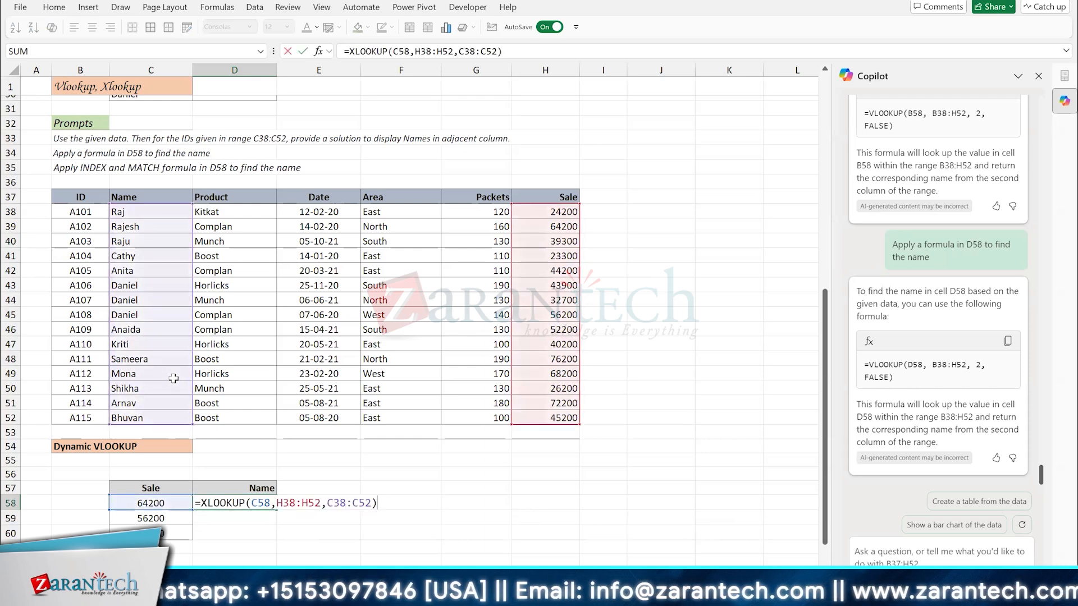
{"action": "left_click_drag", "start_coordinate": [276, 502], "coordinate": [321, 501]}
{"action": "key", "text": "F4"}
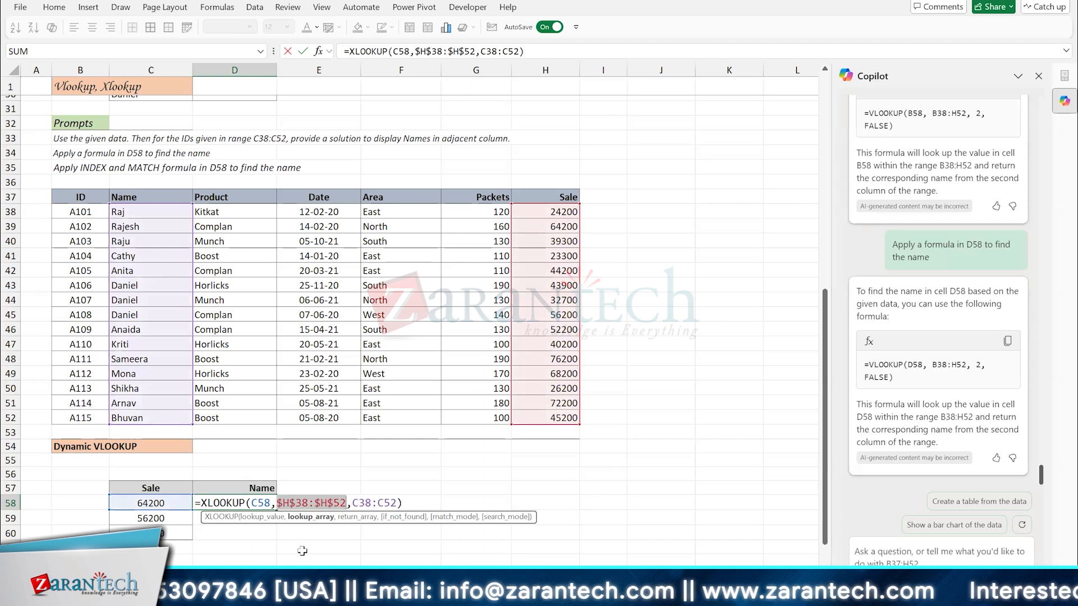
{"action": "key", "text": "Right"}
{"action": "key", "text": "Right"}
{"action": "key", "text": "Right"}
{"action": "key", "text": "Left"}
{"action": "key", "text": "shift+Right"}
{"action": "key", "text": "shift+Right"}
{"action": "key", "text": "shift+Right"}
{"action": "key", "text": "shift+Right"}
{"action": "key", "text": "shift+Right"}
{"action": "key", "text": "shift+Right"}
{"action": "key", "text": "shift+Right"}
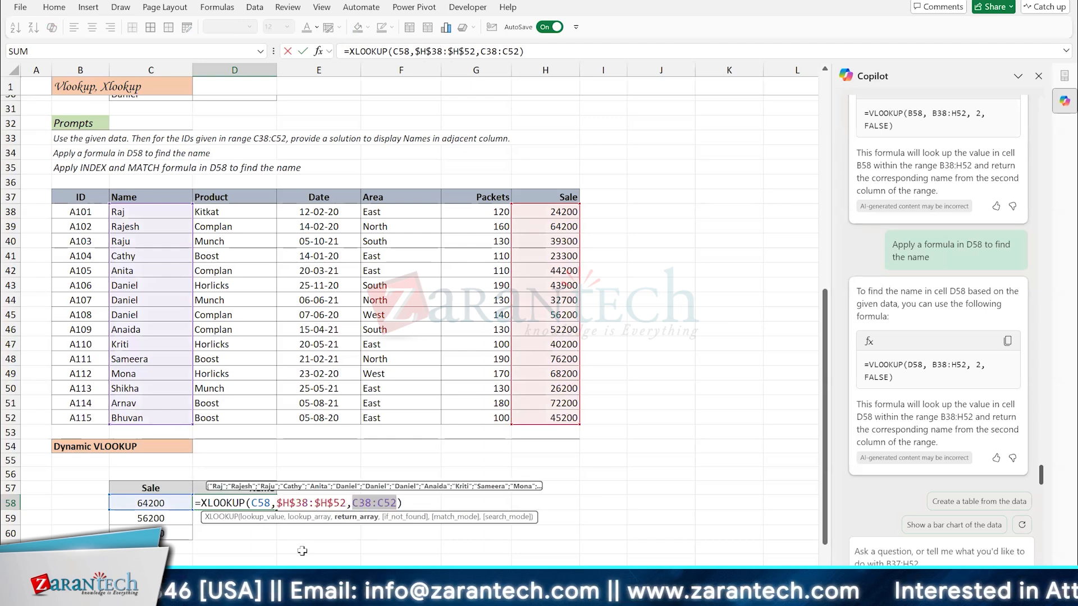
{"action": "key", "text": "F4"}
{"action": "key", "text": "ctrl+Return"}
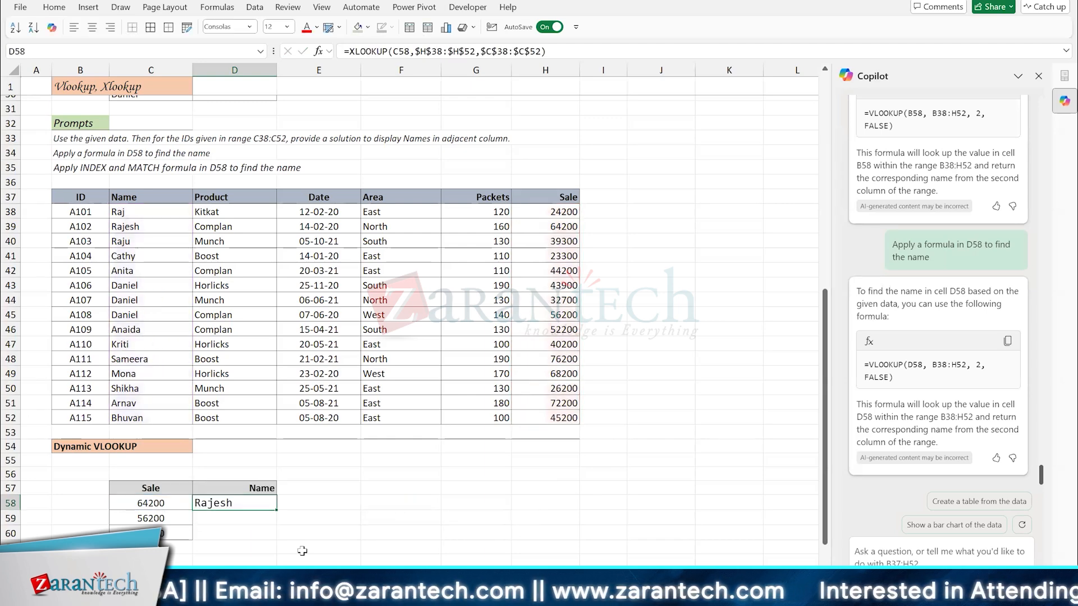
Step: Fill the XLOOKUP formula from D58 down to D60
{"action": "left_click_drag", "start_coordinate": [277, 511], "coordinate": [268, 534]}
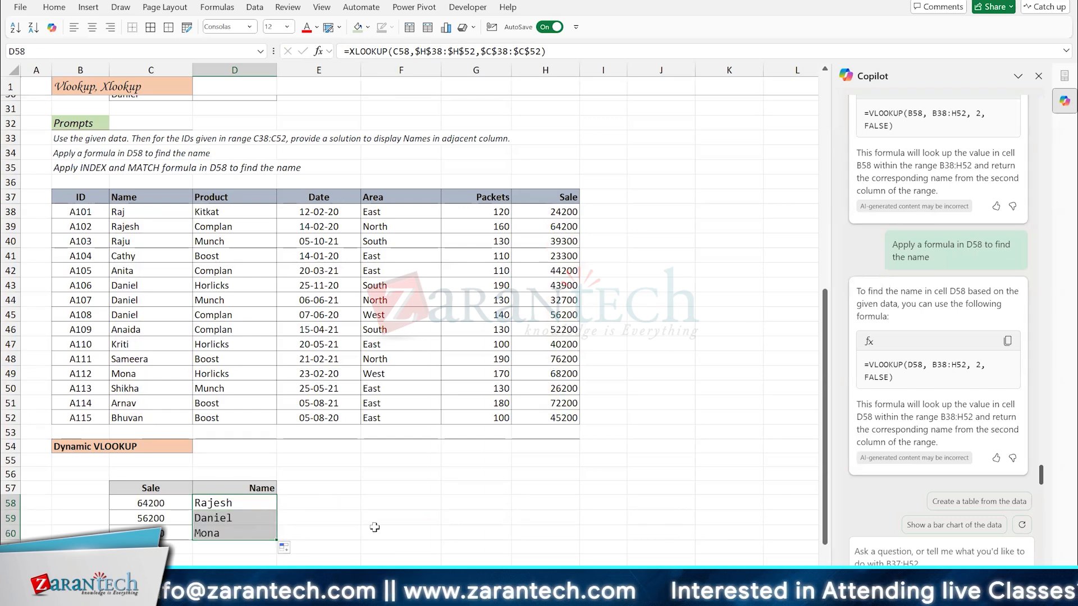
{"action": "key", "text": "alt"}
{"action": "key", "text": "alt"}
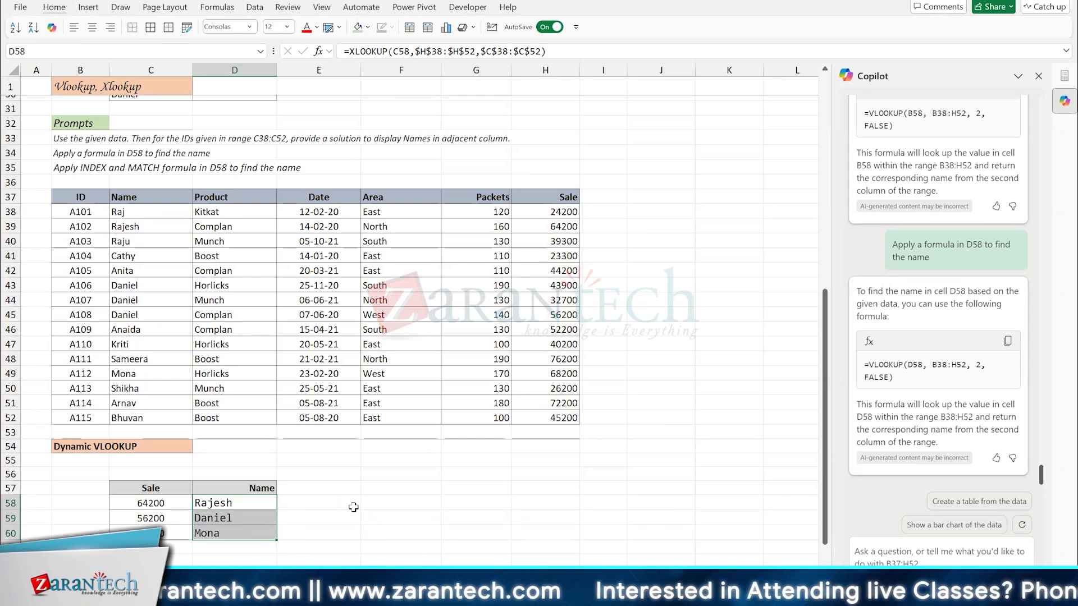
{"action": "left_click", "coordinate": [236, 348]}
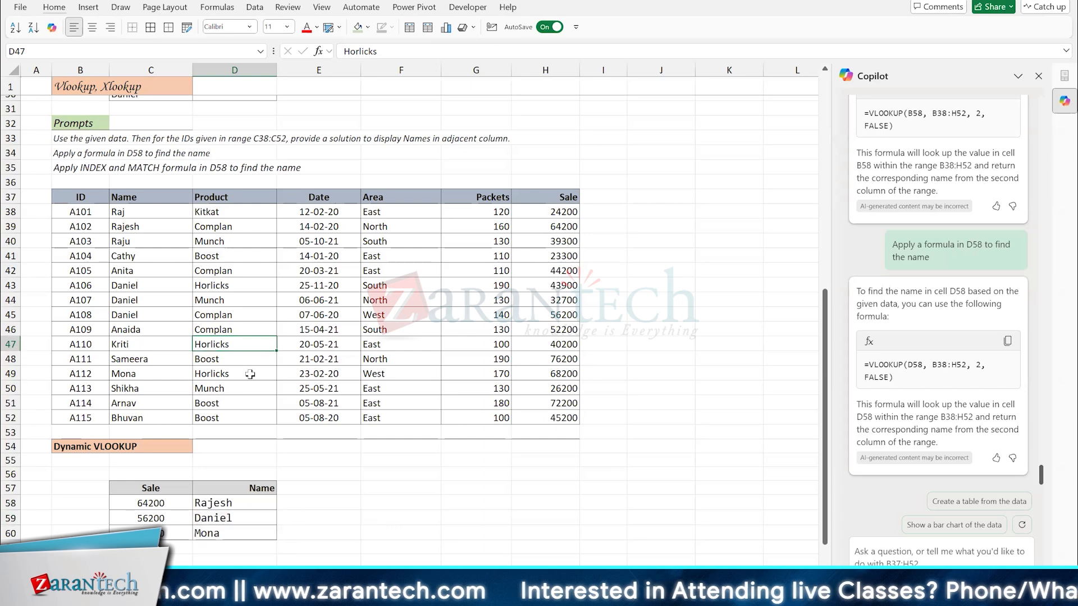
Step: Select the data range C38:H52, and narrow the selection to the Name values in C38:C52
{"action": "left_click", "coordinate": [249, 374]}
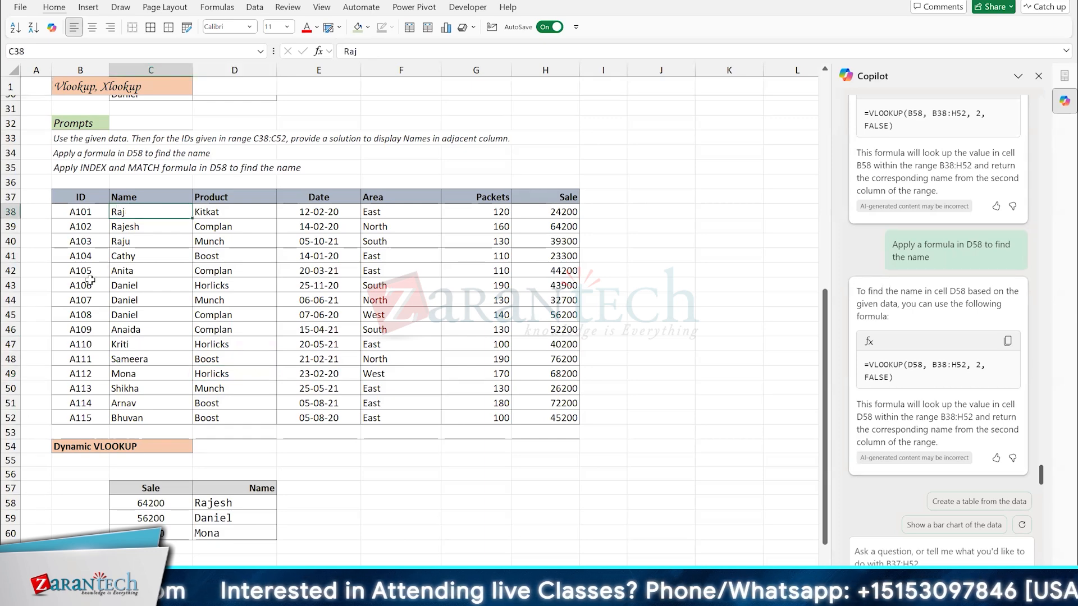
{"action": "key", "text": "ctrl+shift+Right"}
{"action": "key", "text": "ctrl+shift+Down"}
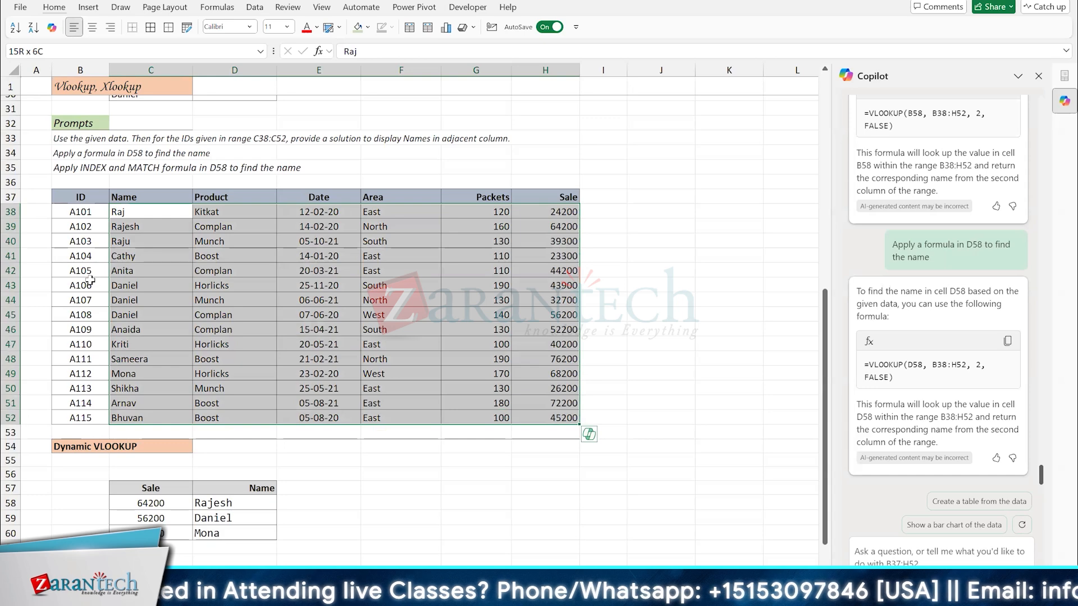
{"action": "key", "text": "shift+Left"}
{"action": "key", "text": "shift+Left"}
{"action": "key", "text": "shift+Left"}
{"action": "key", "text": "shift+Left"}
{"action": "key", "text": "shift+Left"}
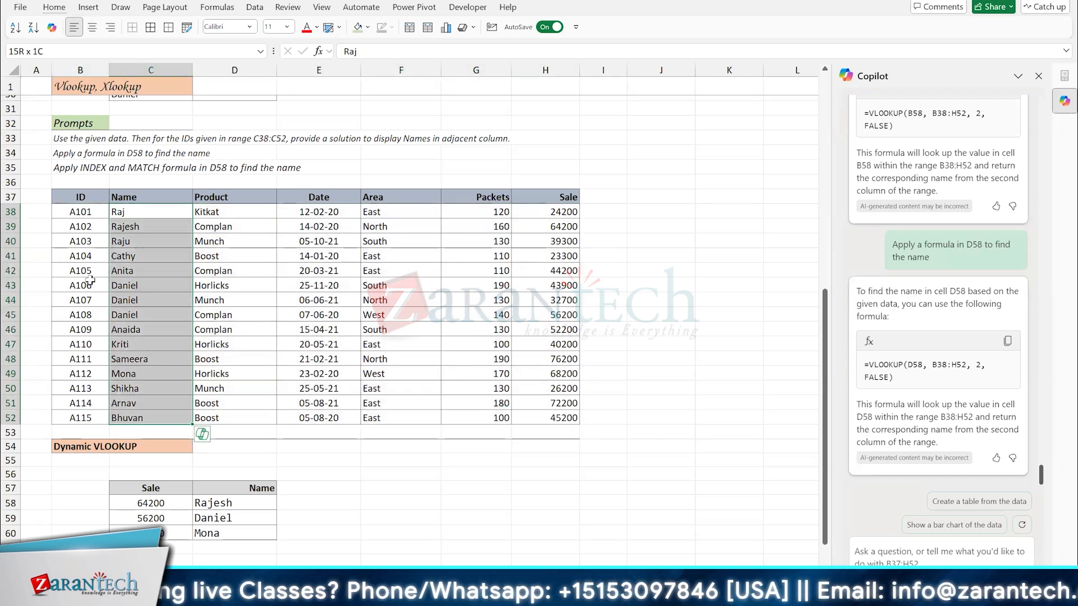
{"action": "key", "text": "Up"}
{"action": "key", "text": "Down"}
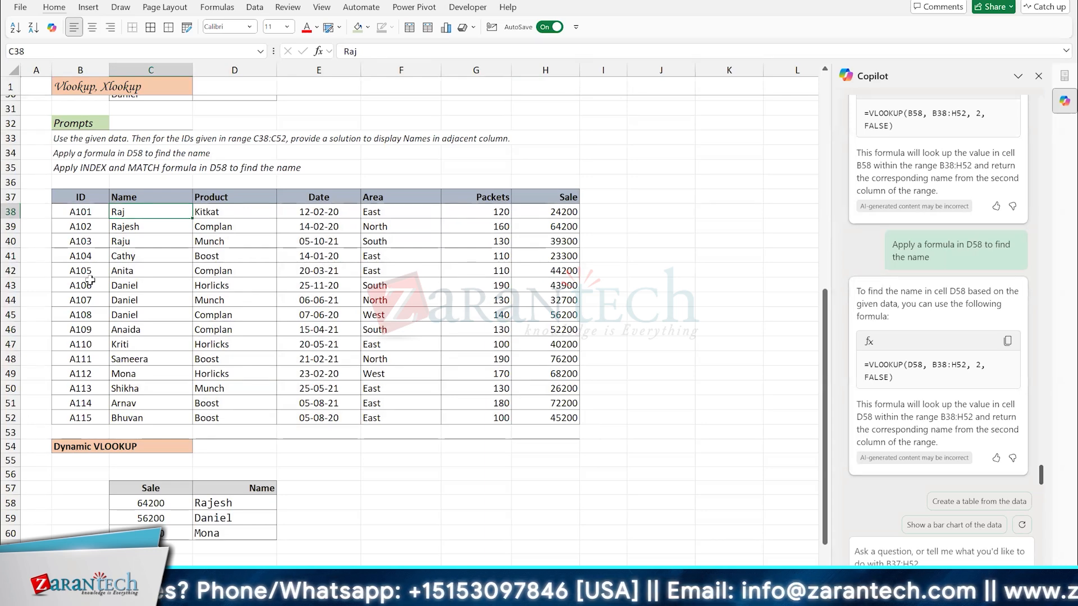
{"action": "key", "text": "ctrl+shift+Down"}
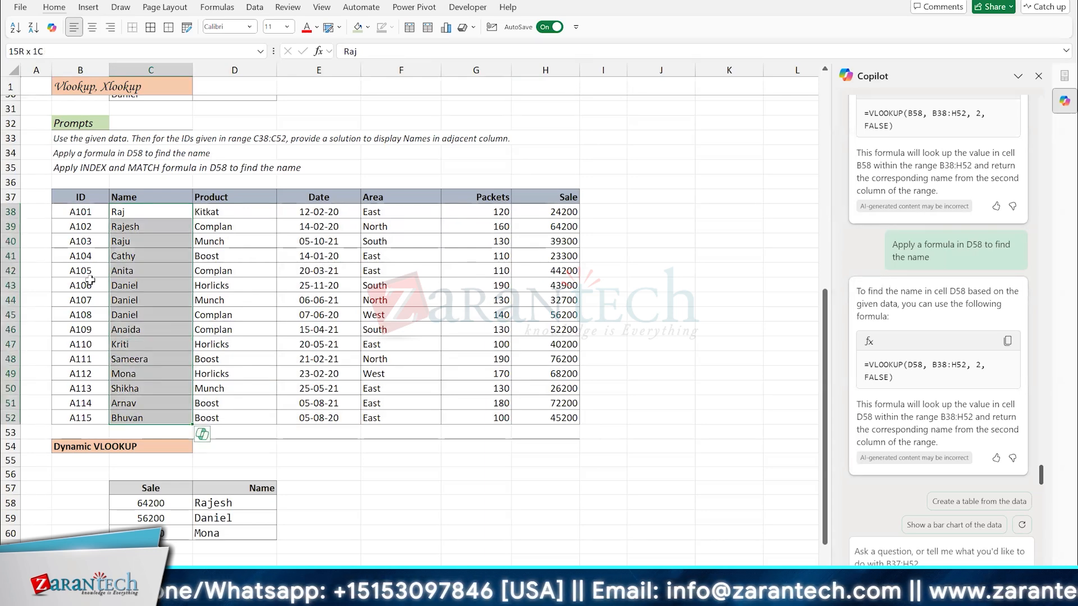
{"action": "key", "text": "ctrl+shift+Up"}
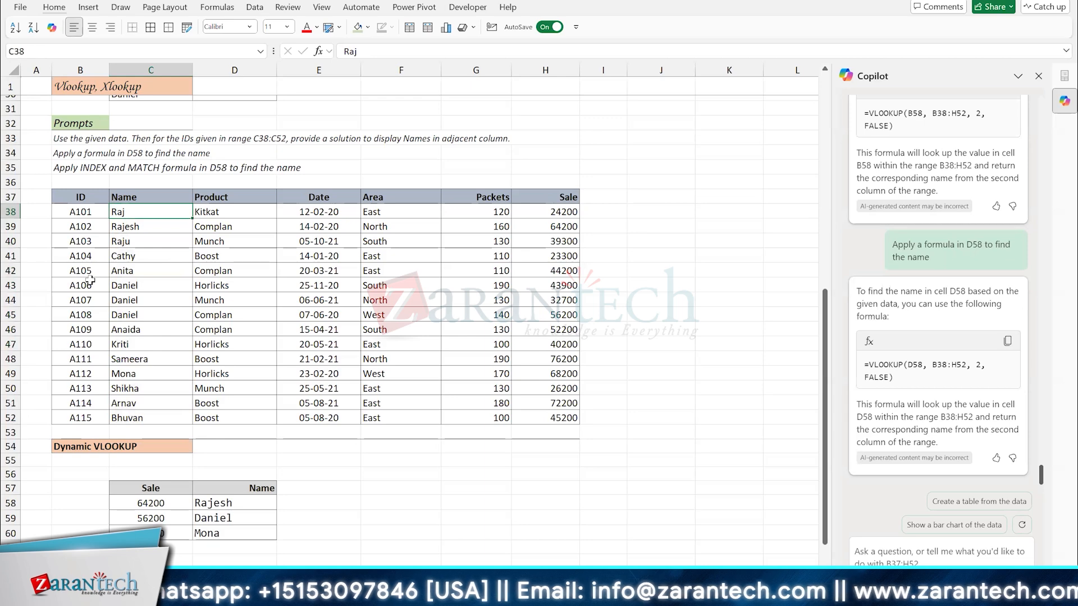
{"action": "key", "text": "ctrl+shift+Down"}
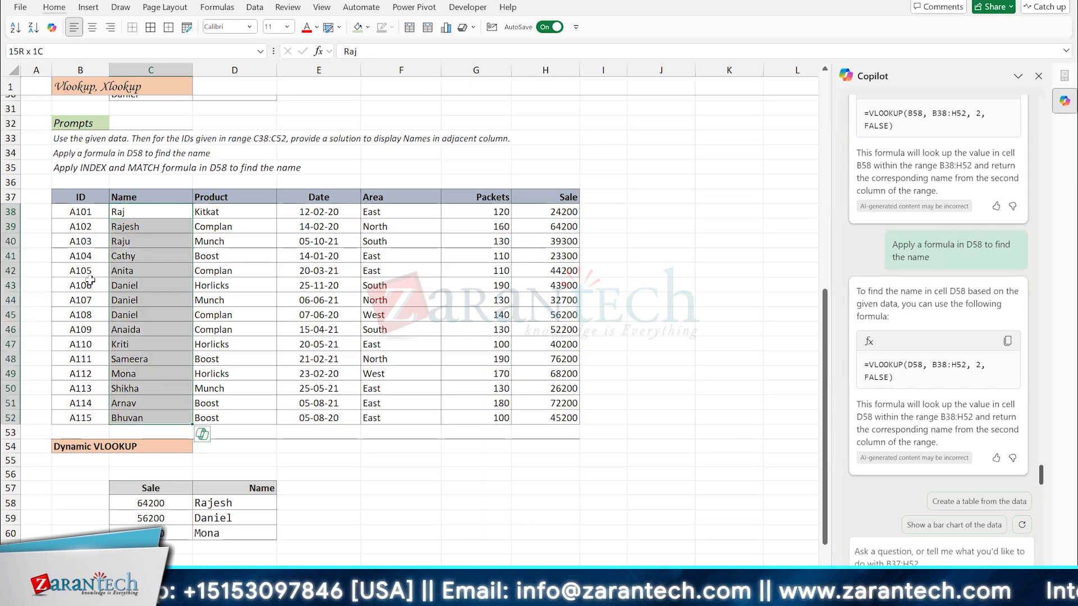
Step: Select the Sale values in H38:H52, and clear the selection by returning to a single cell in the Product column
{"action": "key", "text": "Right"}
{"action": "key", "text": "Right"}
{"action": "key", "text": "Right"}
{"action": "key", "text": "Right"}
{"action": "key", "text": "Right"}
{"action": "key", "text": "ctrl+shift+Down"}
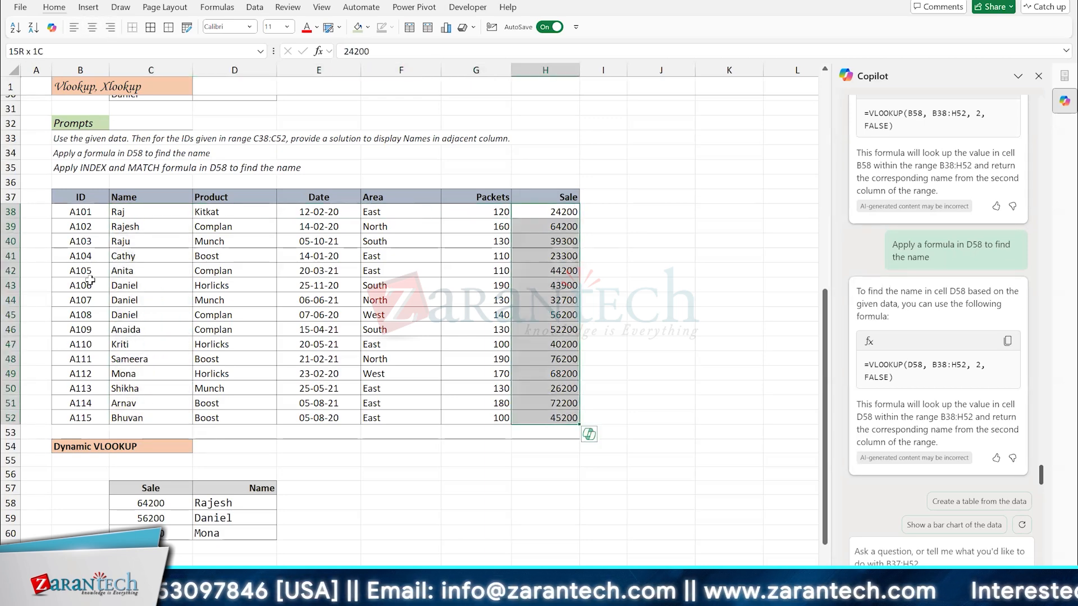
{"action": "key", "text": "ctrl+shift+Up"}
{"action": "key", "text": "Left"}
{"action": "key", "text": "Left"}
{"action": "key", "text": "Left"}
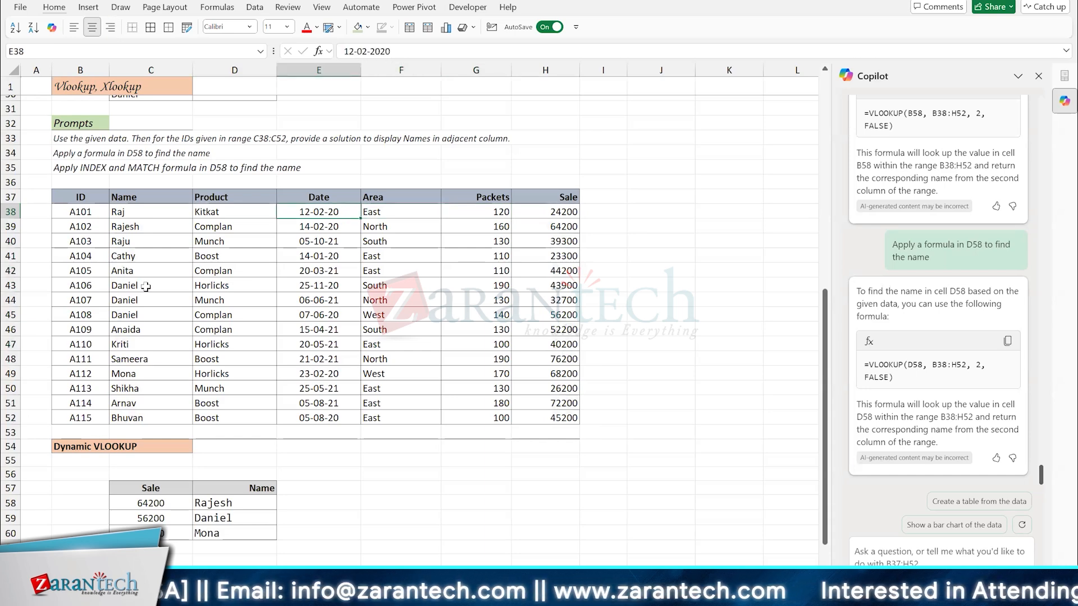
{"action": "left_click", "coordinate": [235, 291]}
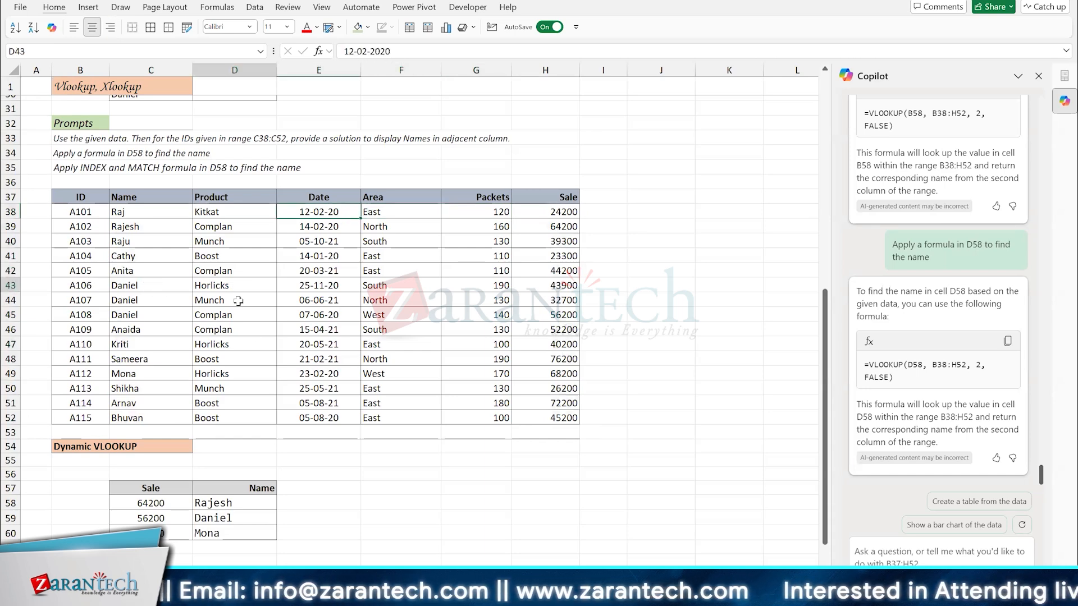
{"action": "left_click", "coordinate": [251, 347]}
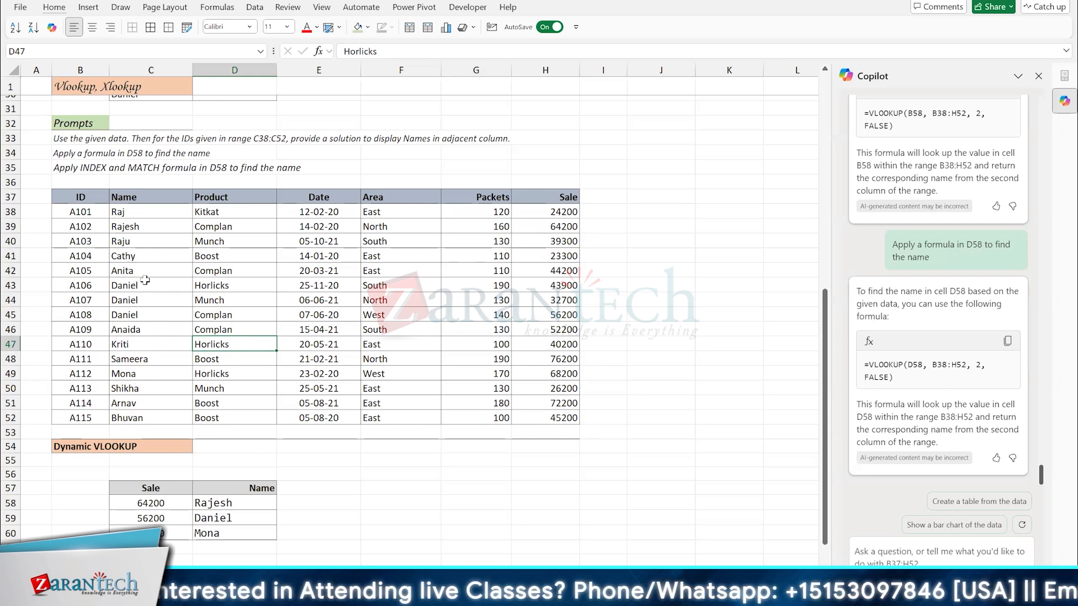
Step: Enter the repeated name from C43:C45 in F57 as the lookup value
{"action": "left_click", "coordinate": [387, 485]}
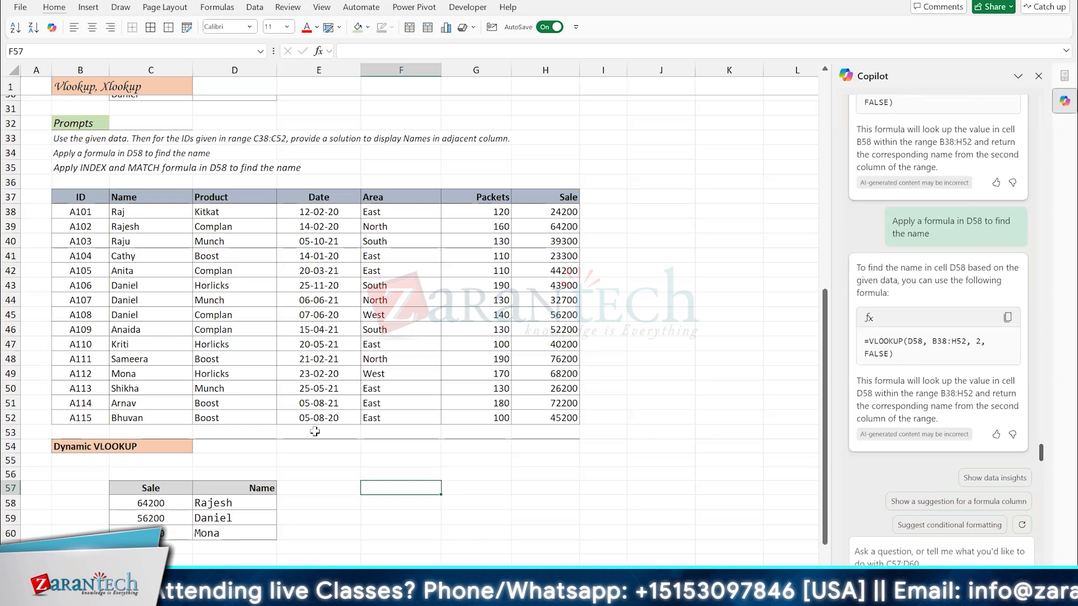
{"action": "type", "text": "Da"}
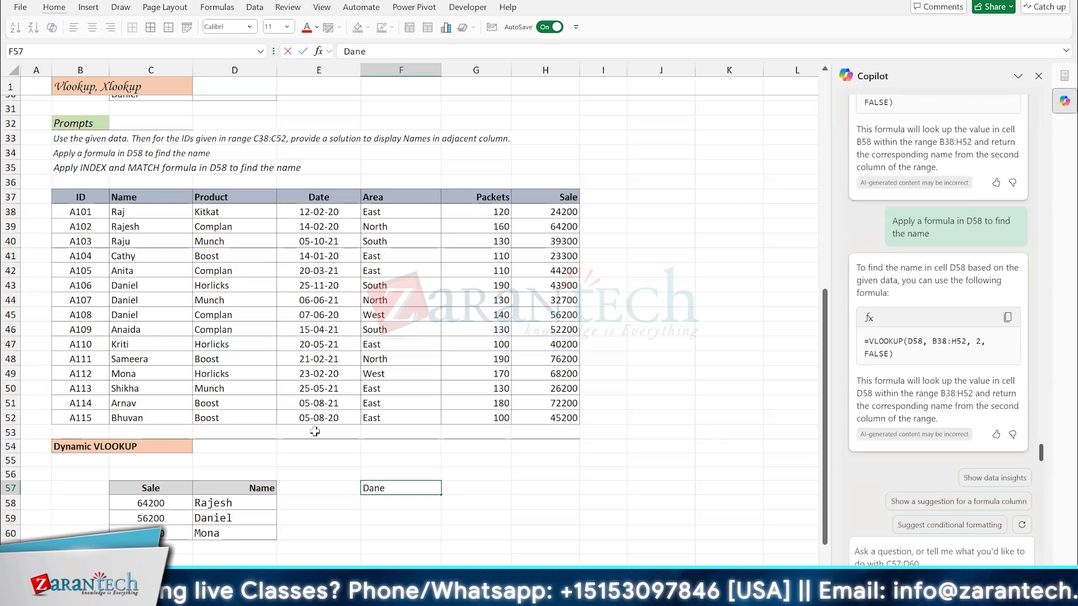
{"action": "type", "text": "ne"}
{"action": "key", "text": "BackSpace"}
{"action": "type", "text": "i"}
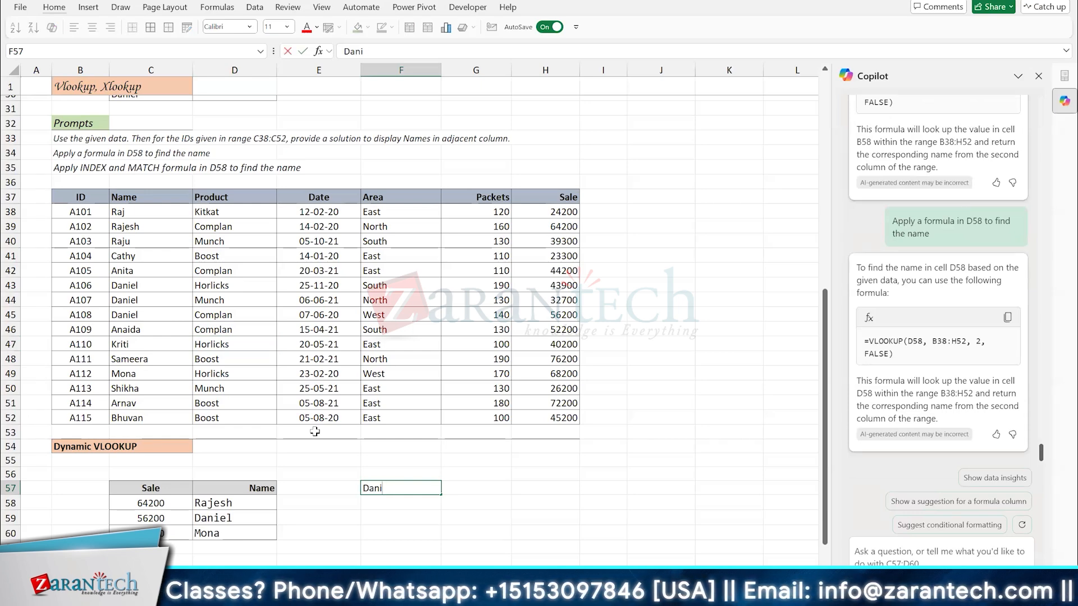
{"action": "type", "text": "el"}
{"action": "key", "text": "Tab"}
Step: In G57, enter a FILTER formula that returns the sales from H38:H52 where the names in C38:C52 equal F57
{"action": "type", "text": "="}
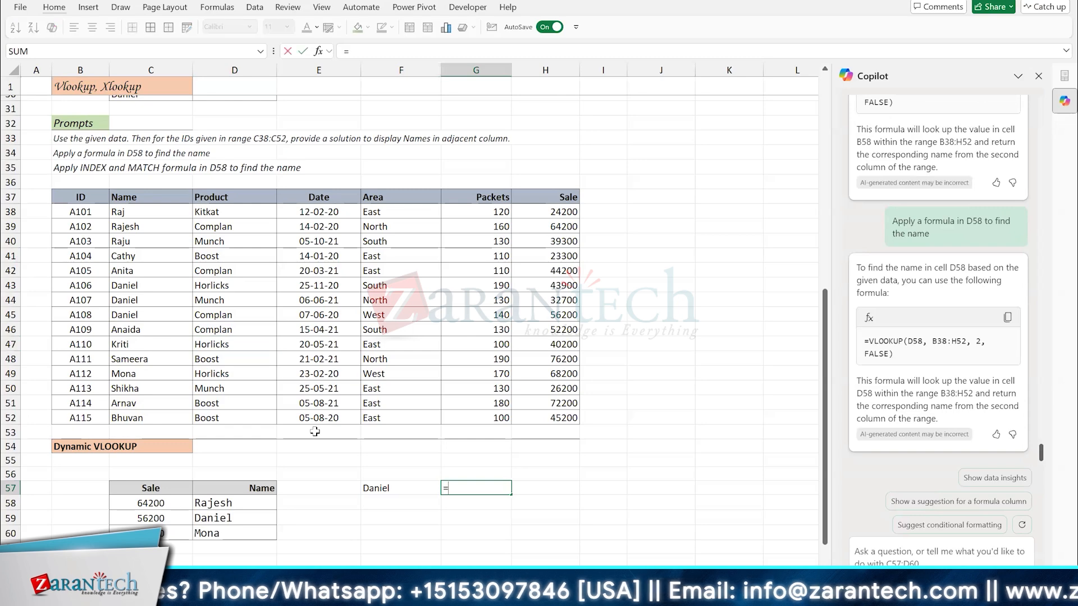
{"action": "type", "text": "filt"}
{"action": "key", "text": "Tab"}
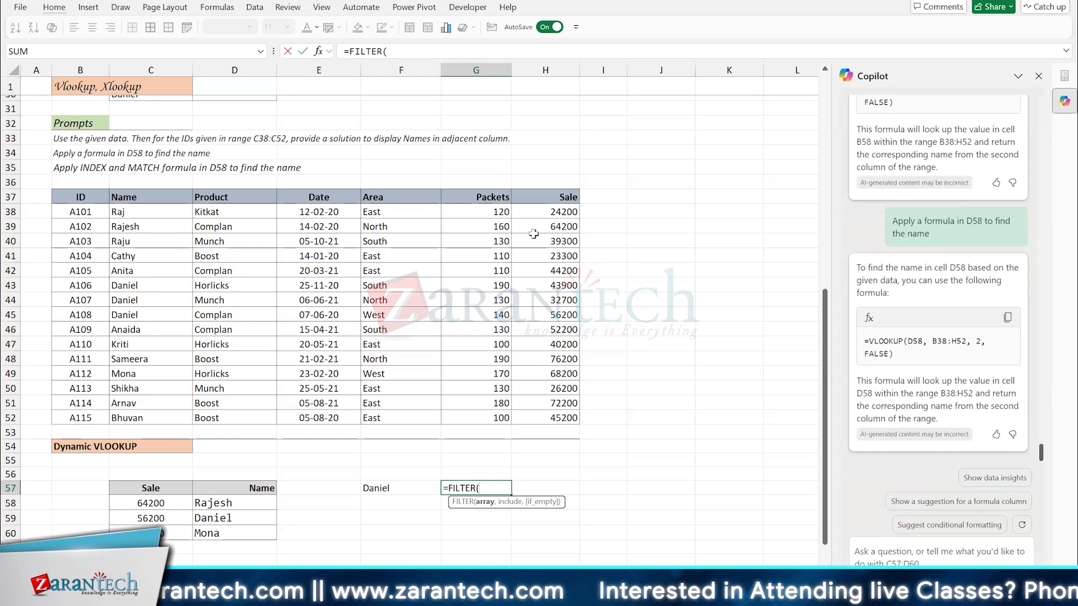
{"action": "left_click_drag", "start_coordinate": [534, 213], "coordinate": [523, 414]}
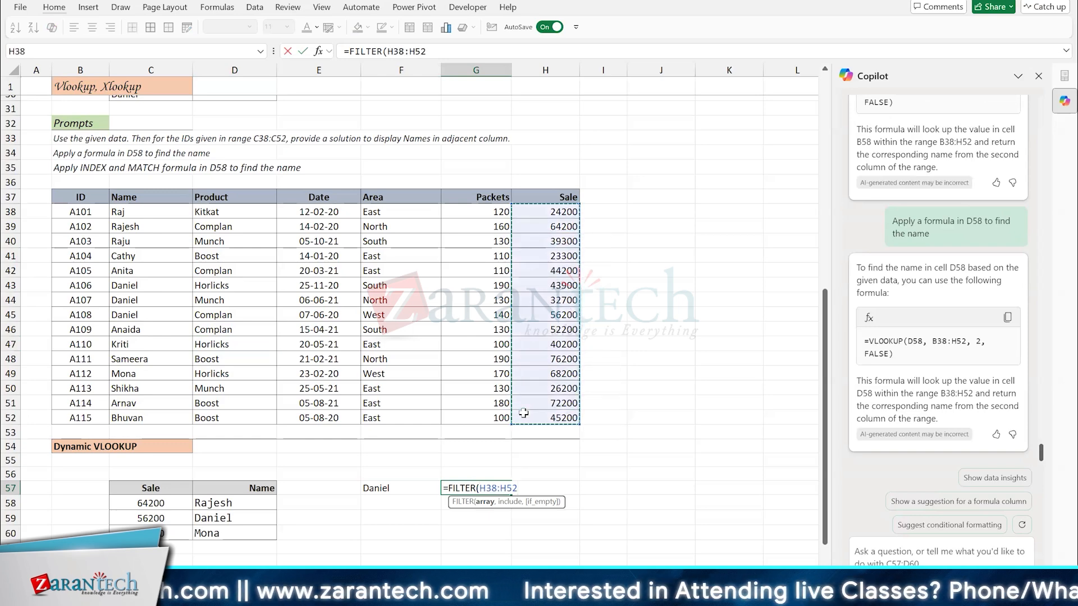
{"action": "type", "text": ","}
{"action": "left_click_drag", "start_coordinate": [146, 212], "coordinate": [157, 422]}
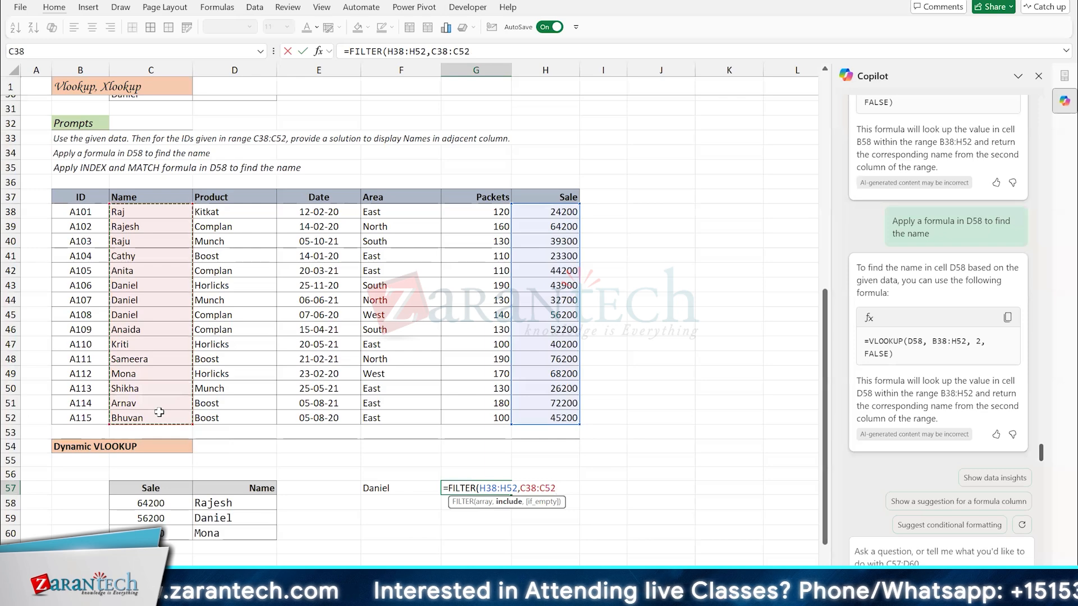
{"action": "type", "text": "="}
{"action": "left_click", "coordinate": [394, 488]}
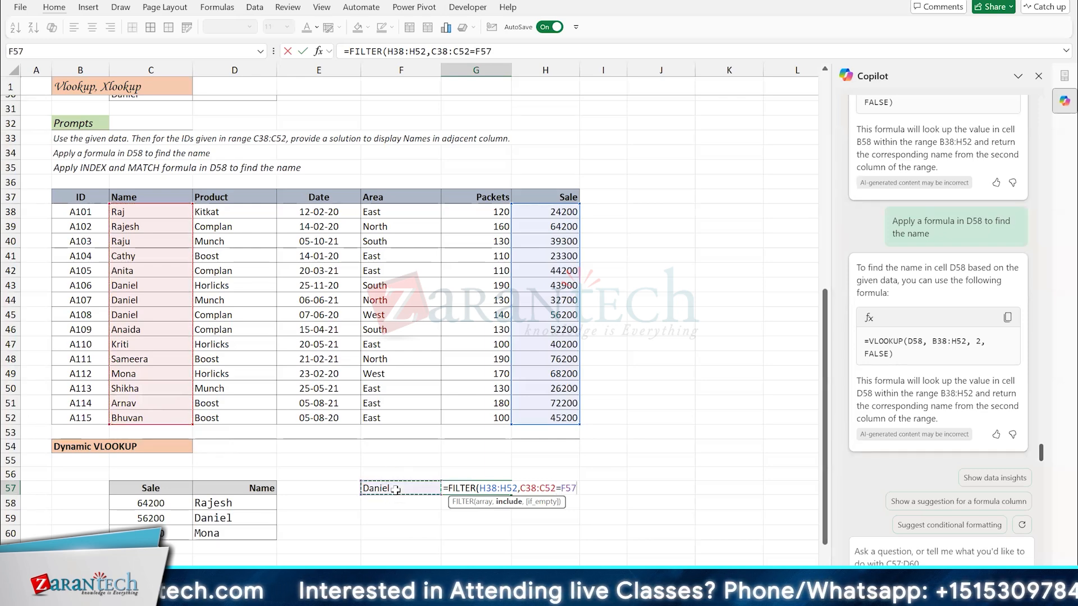
{"action": "key", "text": "Return"}
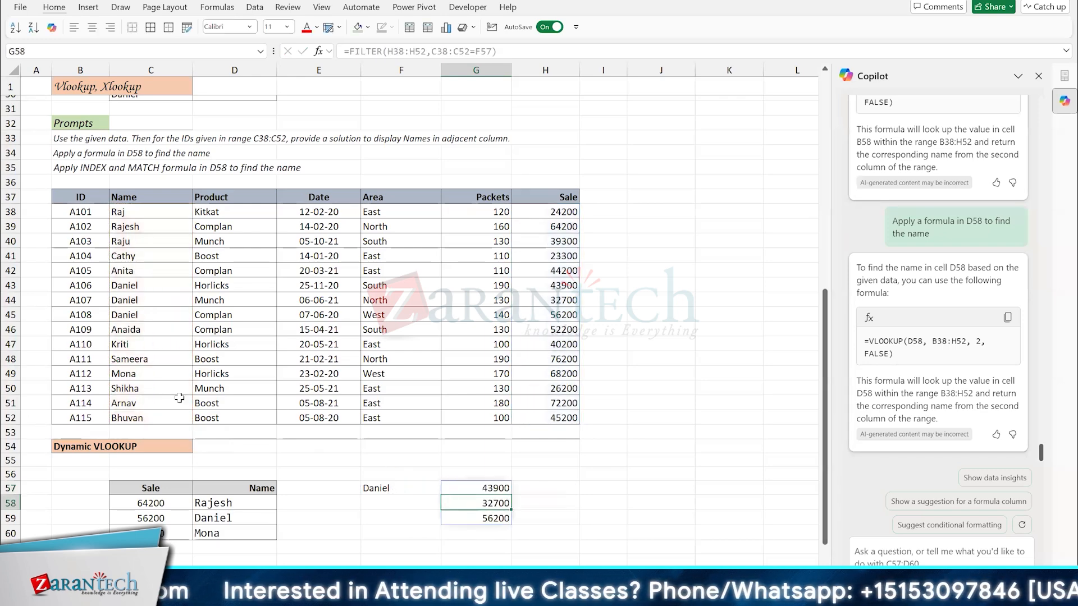
Step: Replace the name in C52 with the lookup name from F57, and check the FILTER results below G57
{"action": "left_click", "coordinate": [152, 421]}
{"action": "type", "text": "Daniel"}
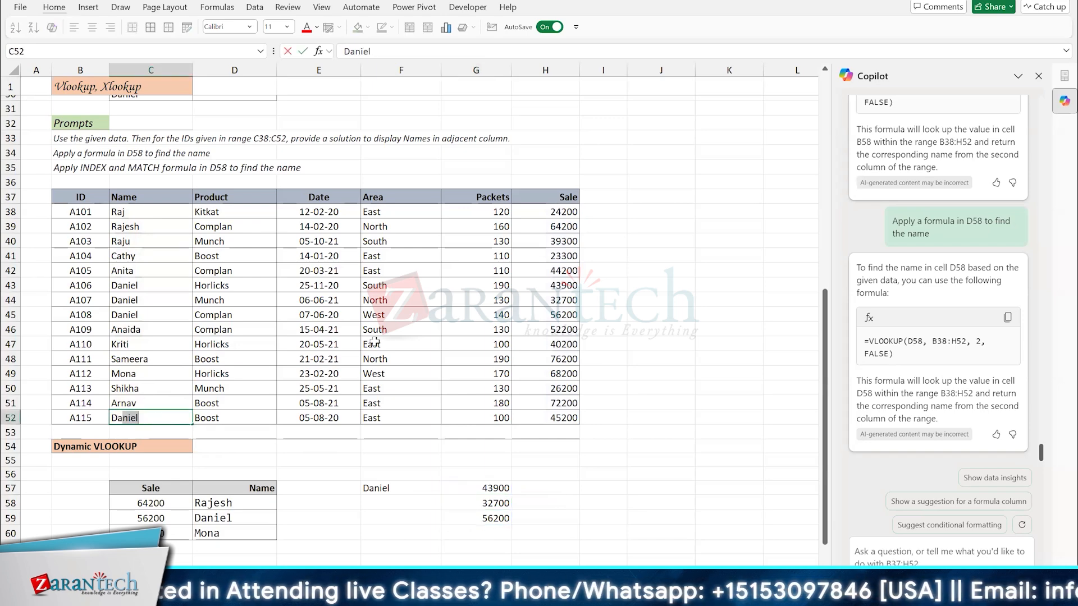
{"action": "key", "text": "Return"}
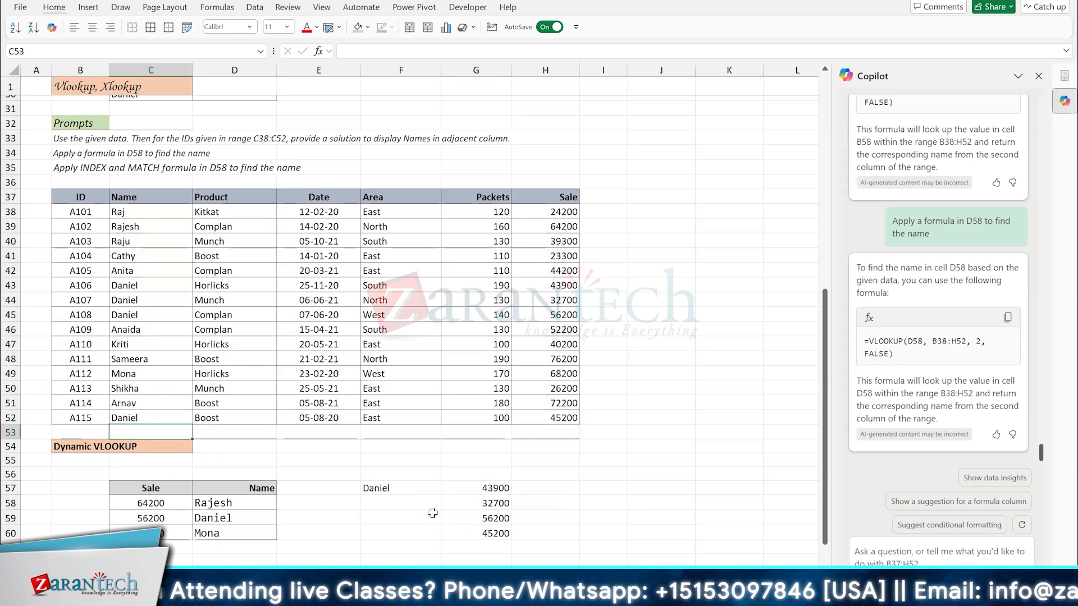
{"action": "left_click", "coordinate": [481, 532]}
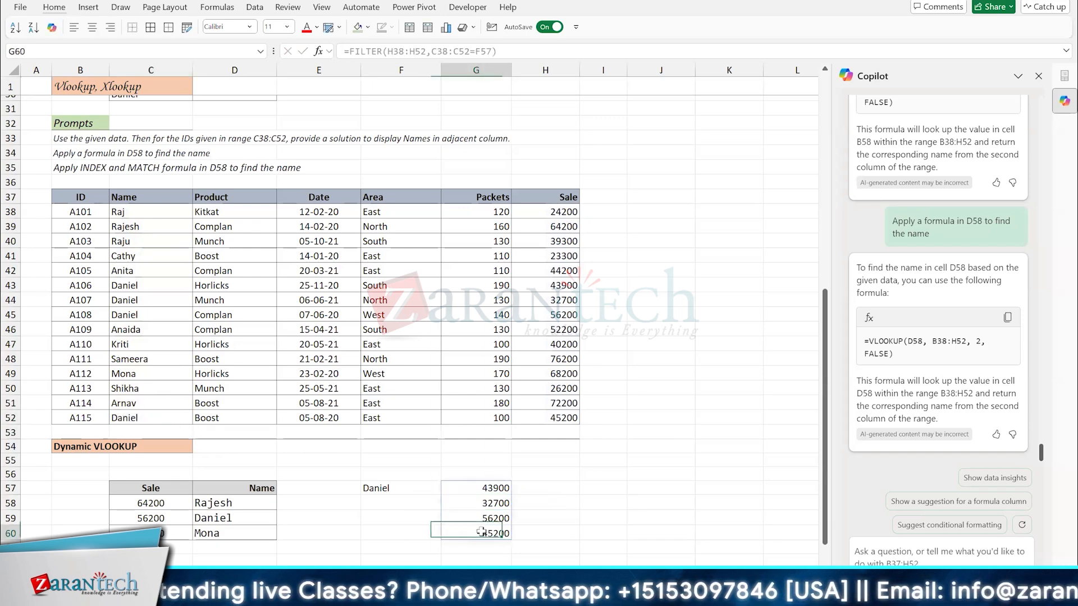
{"action": "left_click", "coordinate": [405, 326]}
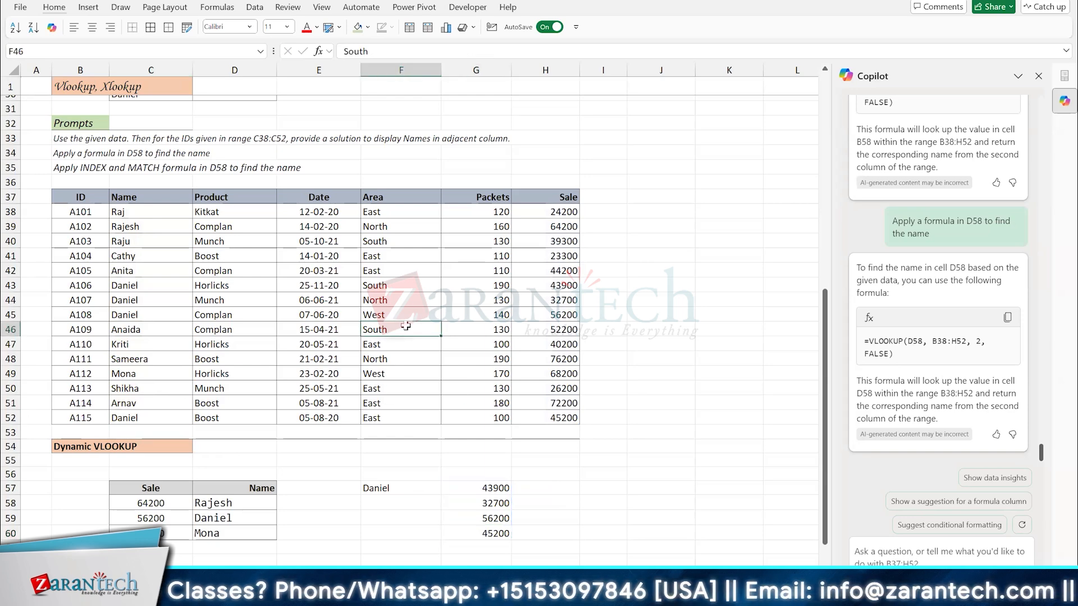
Step: In G56, enter =FORMULATEXT(G57) to show the FILTER formula as text
{"action": "left_click", "coordinate": [483, 487]}
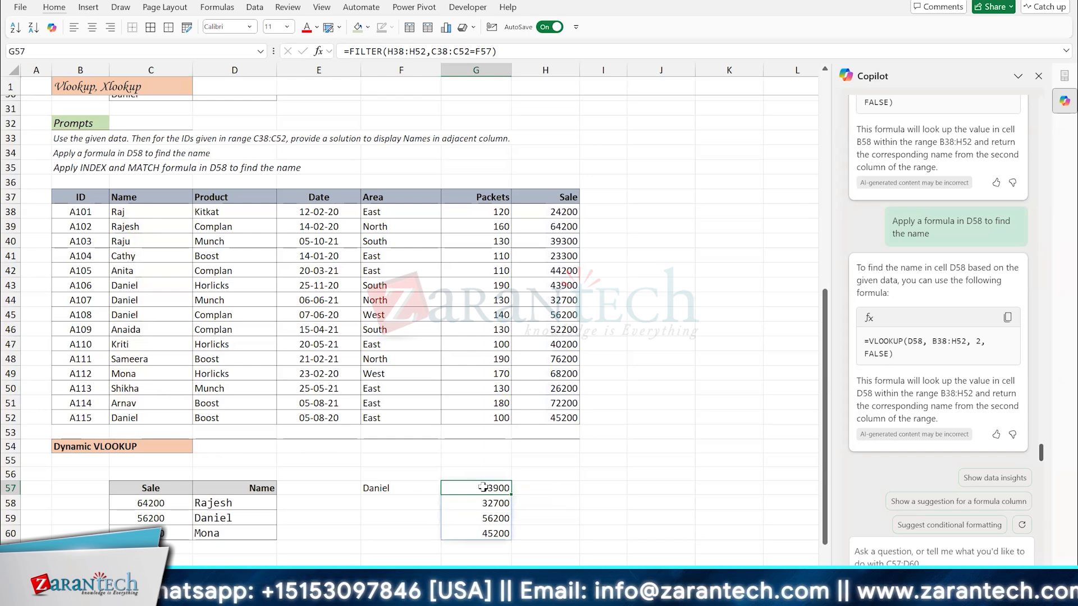
{"action": "left_click", "coordinate": [474, 473]}
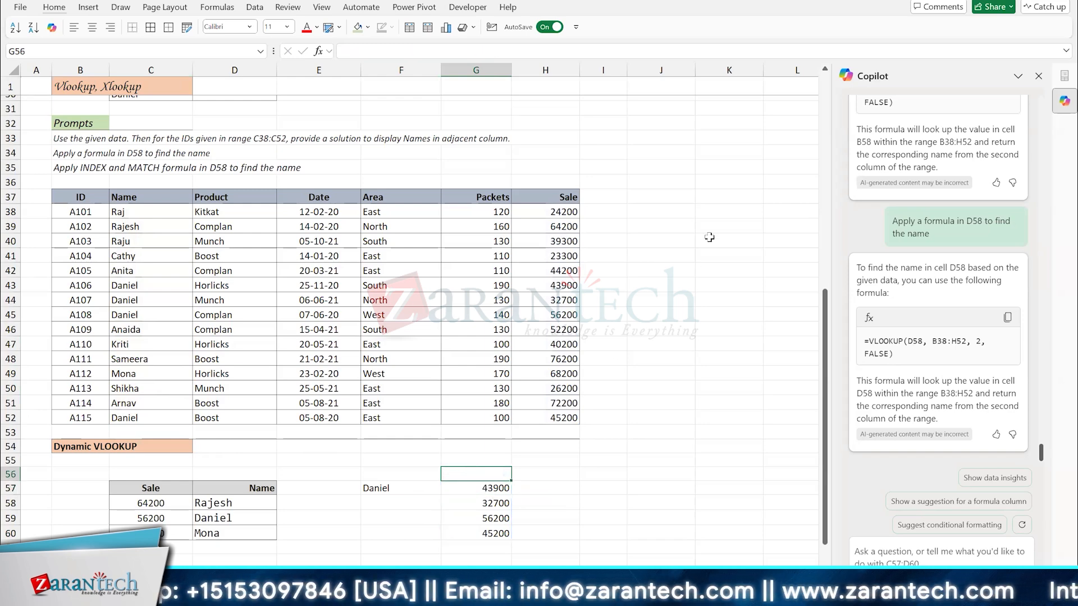
{"action": "type", "text": "=formu"}
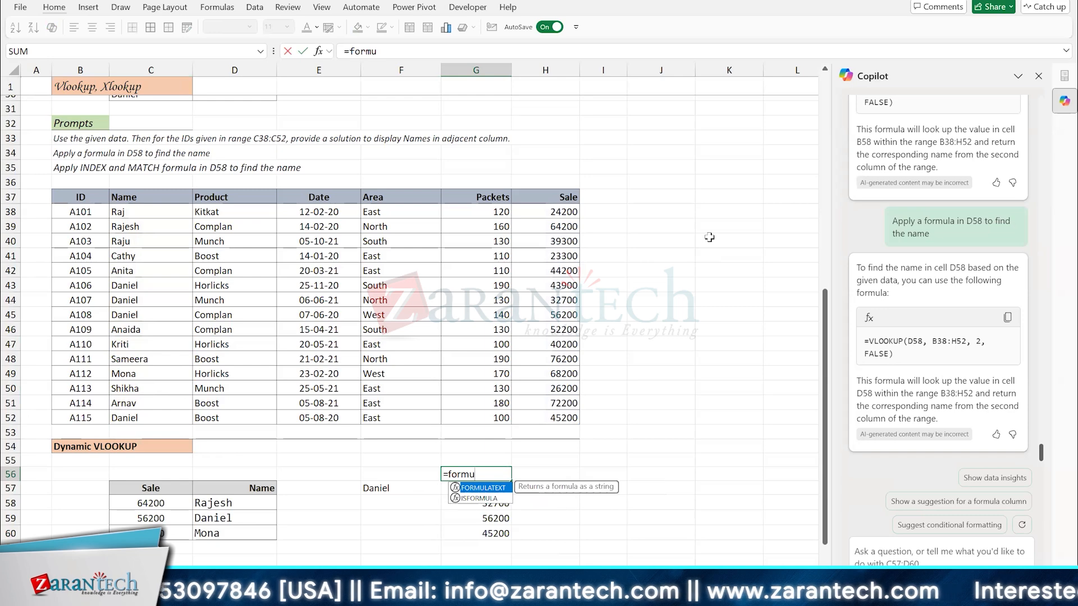
{"action": "key", "text": "Tab"}
{"action": "type", "text": "G57)"}
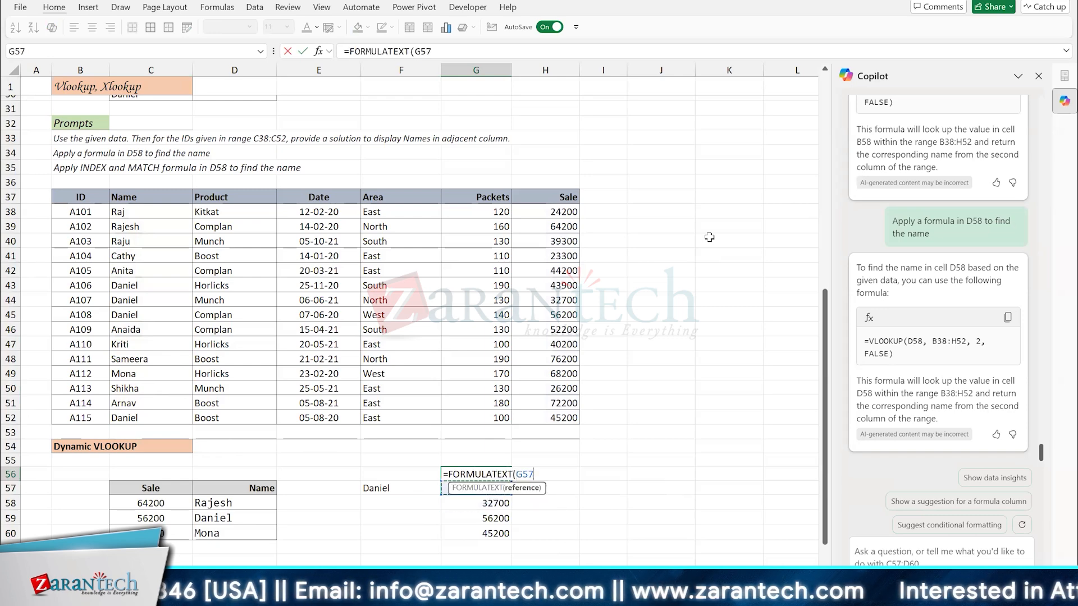
{"action": "key", "text": "Return"}
{"action": "left_click", "coordinate": [333, 316]}
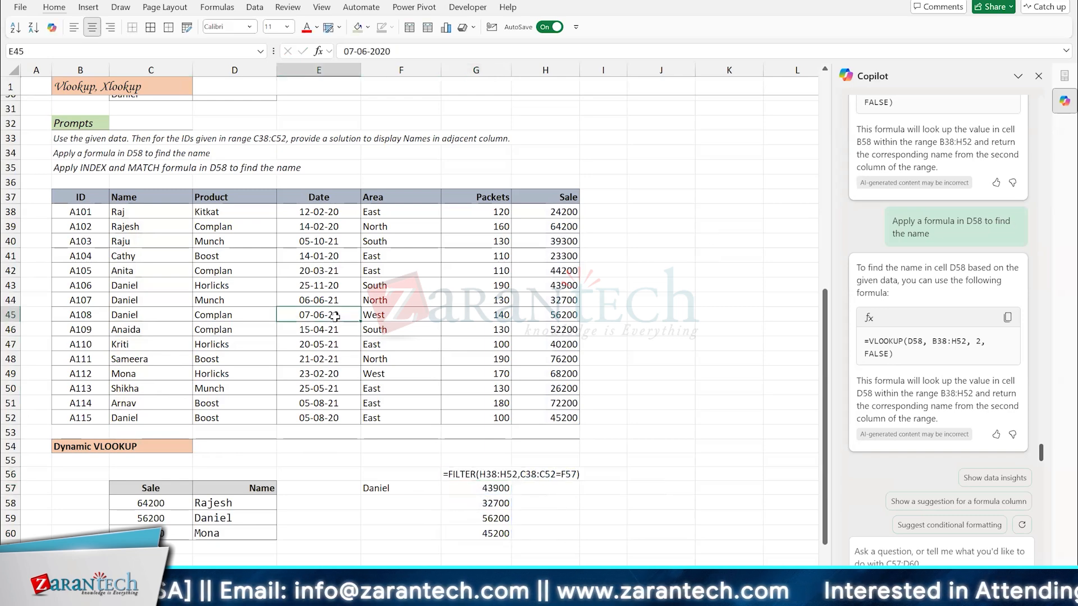
Step: Review the FILTER formula in G57, the matching names and the absolute reference notes, and return to cell A1
{"action": "scroll", "coordinate": [335, 319], "scroll_direction": "down", "scroll_amount": 2}
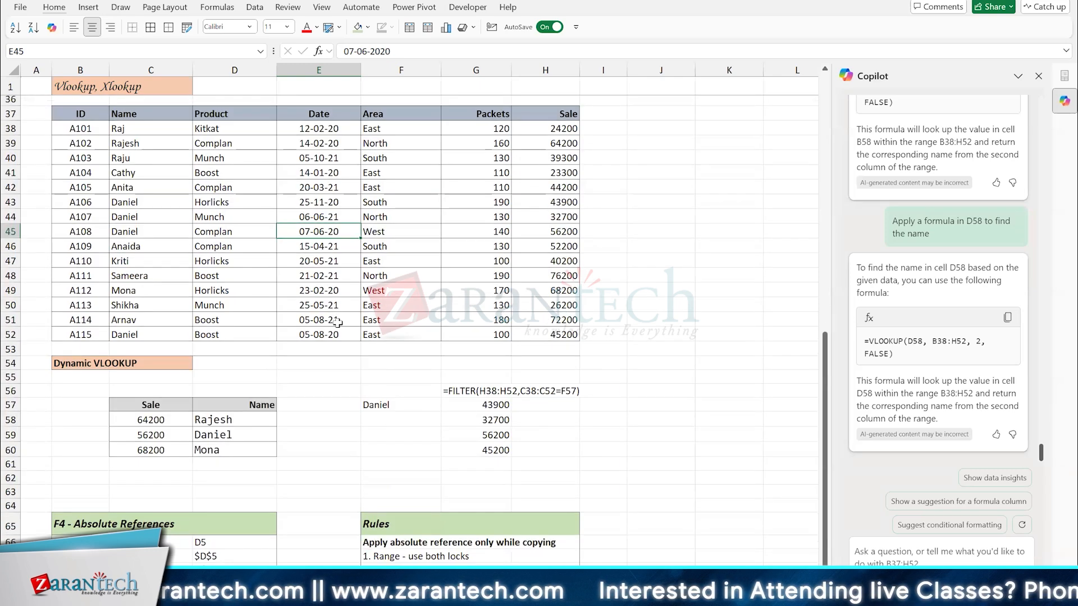
{"action": "left_click", "coordinate": [466, 405]}
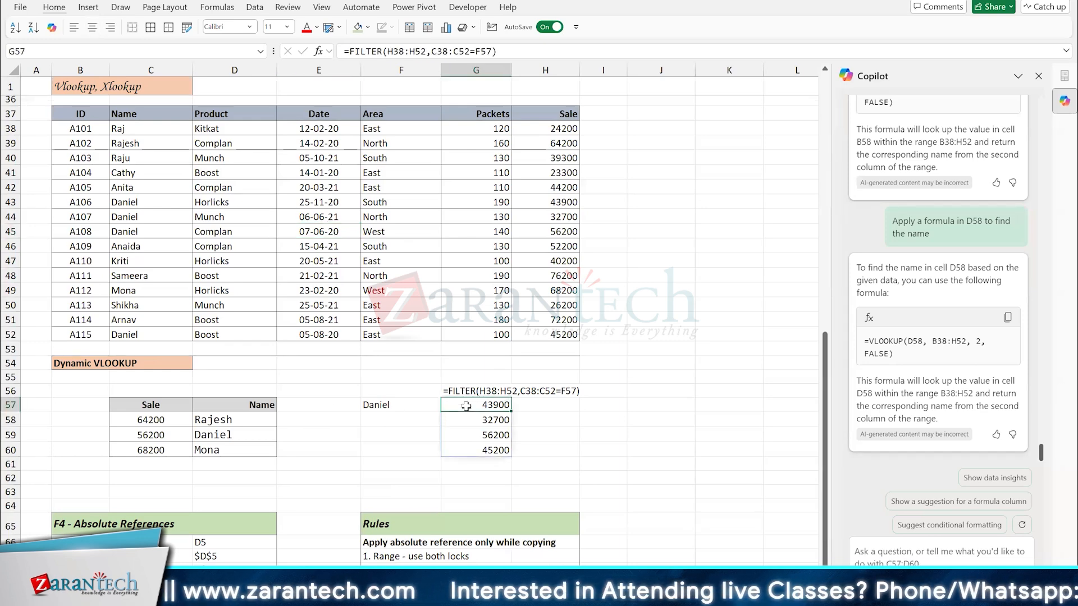
{"action": "left_click", "coordinate": [213, 236]}
{"action": "left_click", "coordinate": [172, 232]}
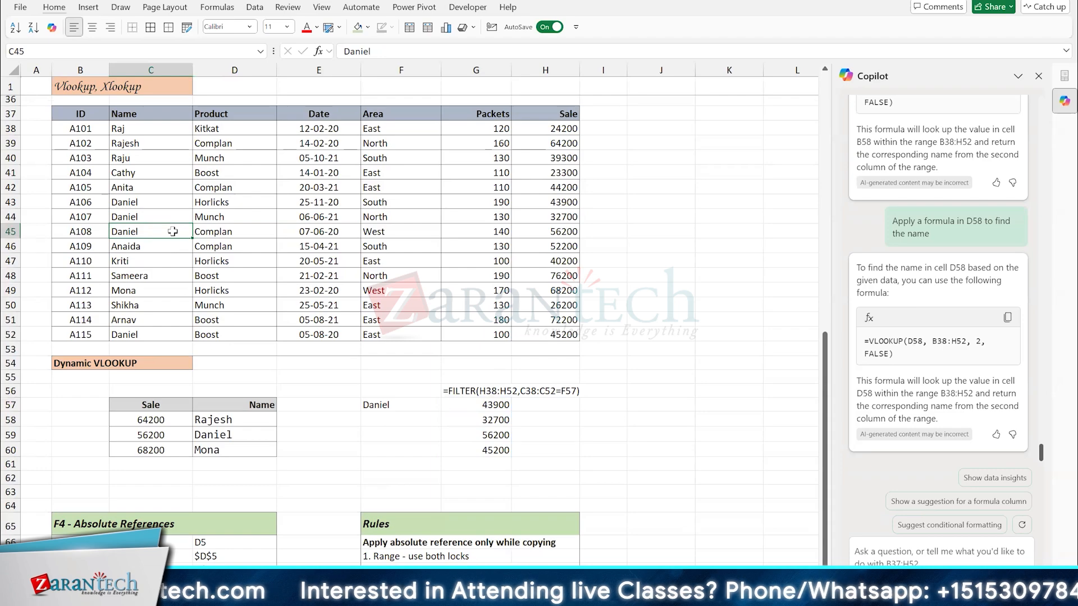
{"action": "scroll", "coordinate": [173, 232], "scroll_direction": "down", "scroll_amount": 6}
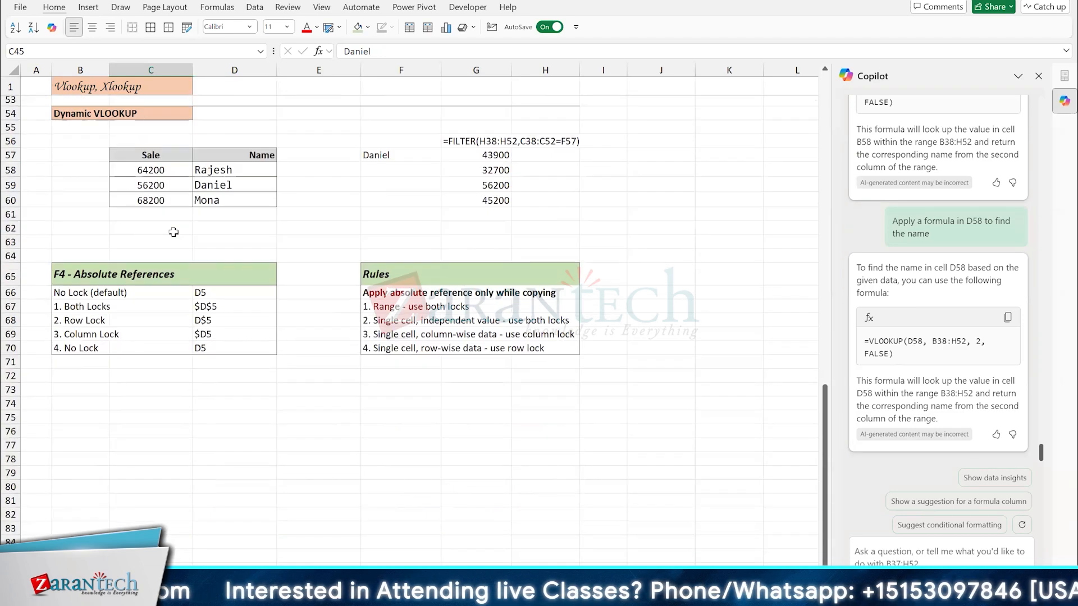
{"action": "scroll", "coordinate": [173, 232], "scroll_direction": "up", "scroll_amount": 7}
{"action": "scroll", "coordinate": [169, 214], "scroll_direction": "up", "scroll_amount": 10}
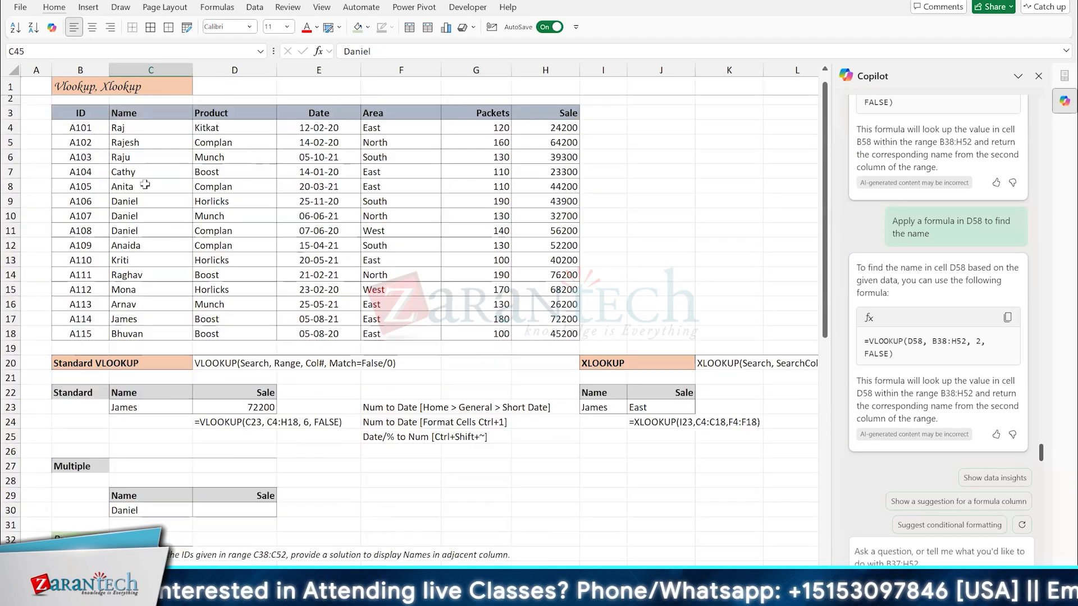
{"action": "left_click", "coordinate": [53, 93]}
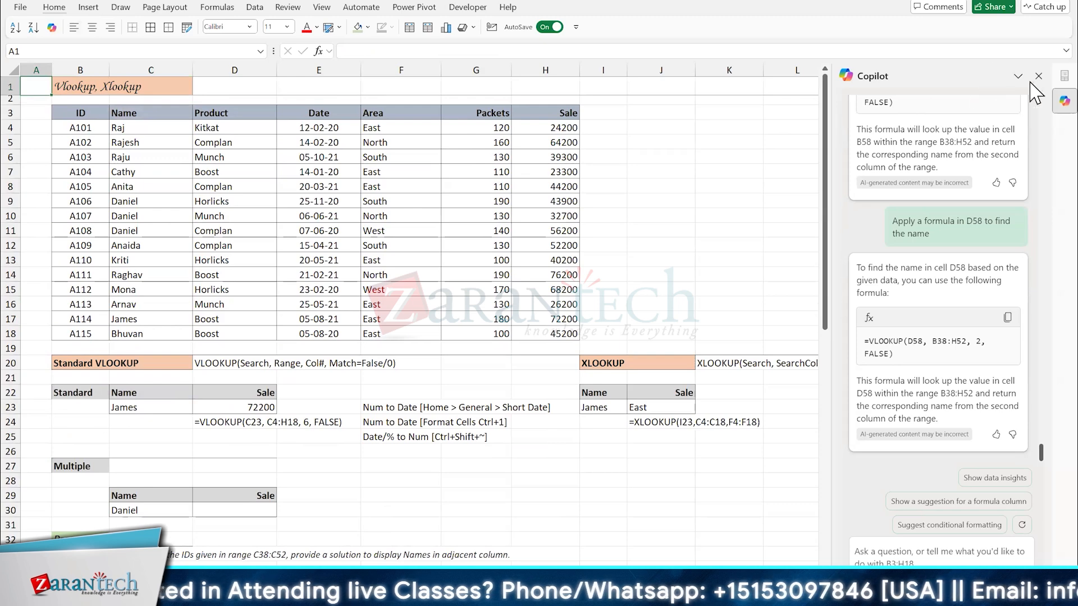
Step: Look over the lookup examples on the sheet, from the source data to the FILTER formula and the written prompts
{"action": "left_click", "coordinate": [417, 156]}
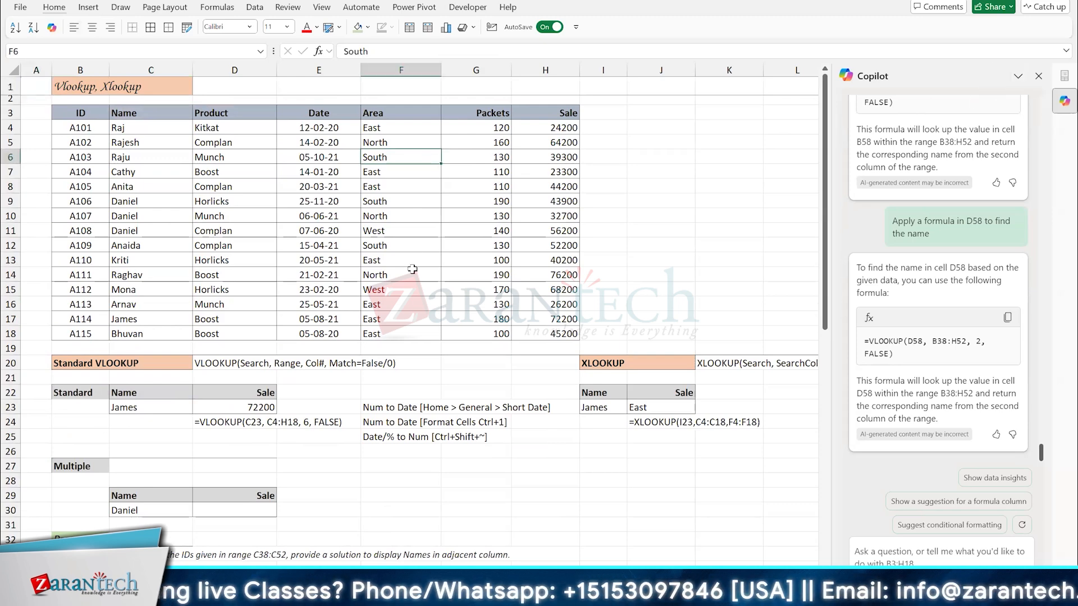
{"action": "scroll", "coordinate": [319, 349], "scroll_direction": "down", "scroll_amount": 2}
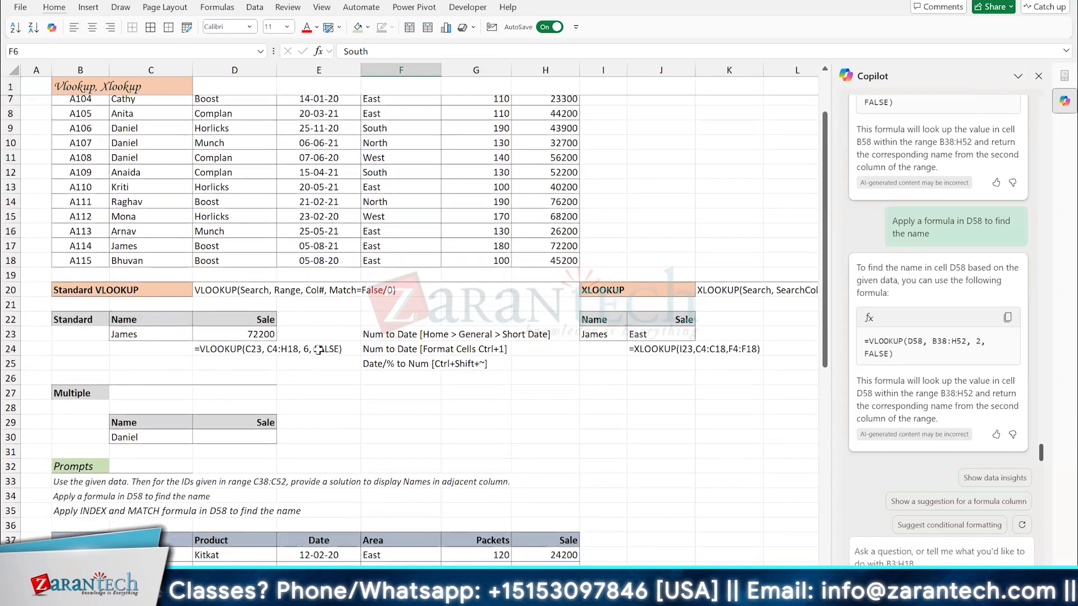
{"action": "scroll", "coordinate": [319, 349], "scroll_direction": "down", "scroll_amount": 4}
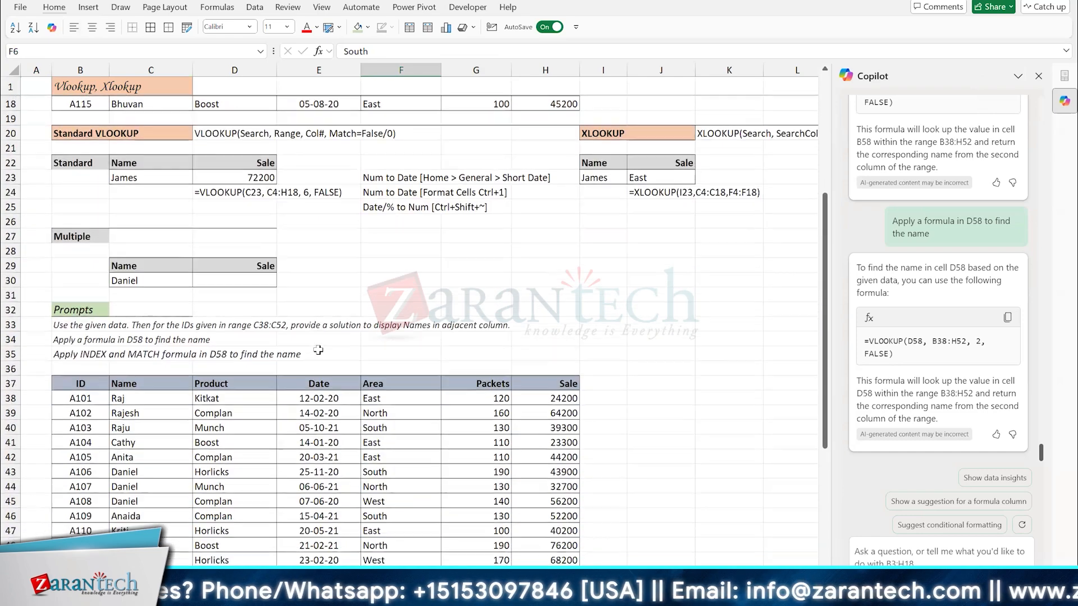
{"action": "scroll", "coordinate": [319, 349], "scroll_direction": "down", "scroll_amount": 5}
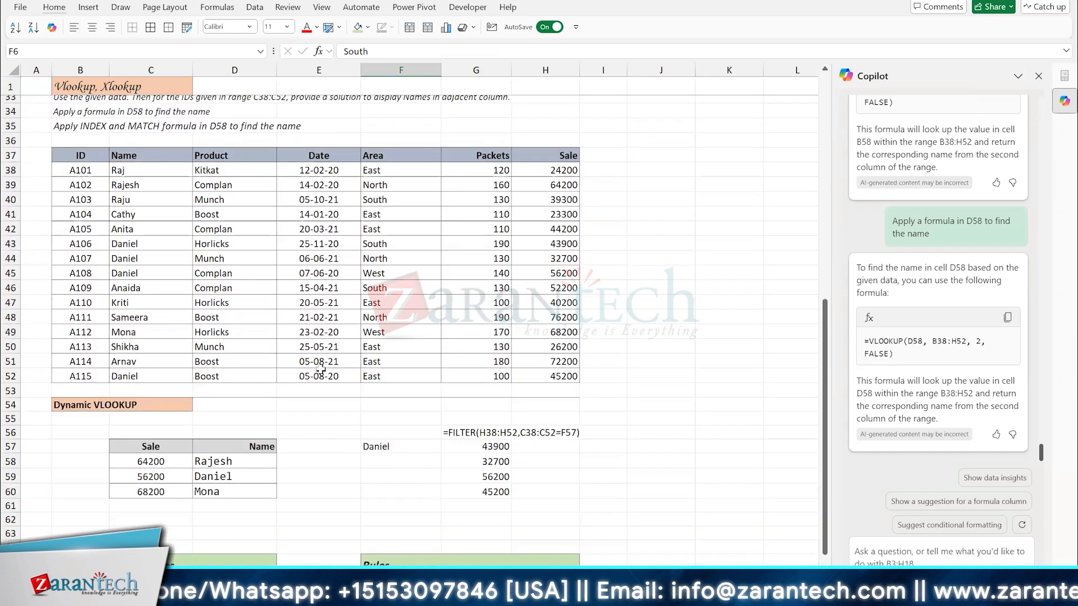
{"action": "scroll", "coordinate": [320, 368], "scroll_direction": "up", "scroll_amount": 5}
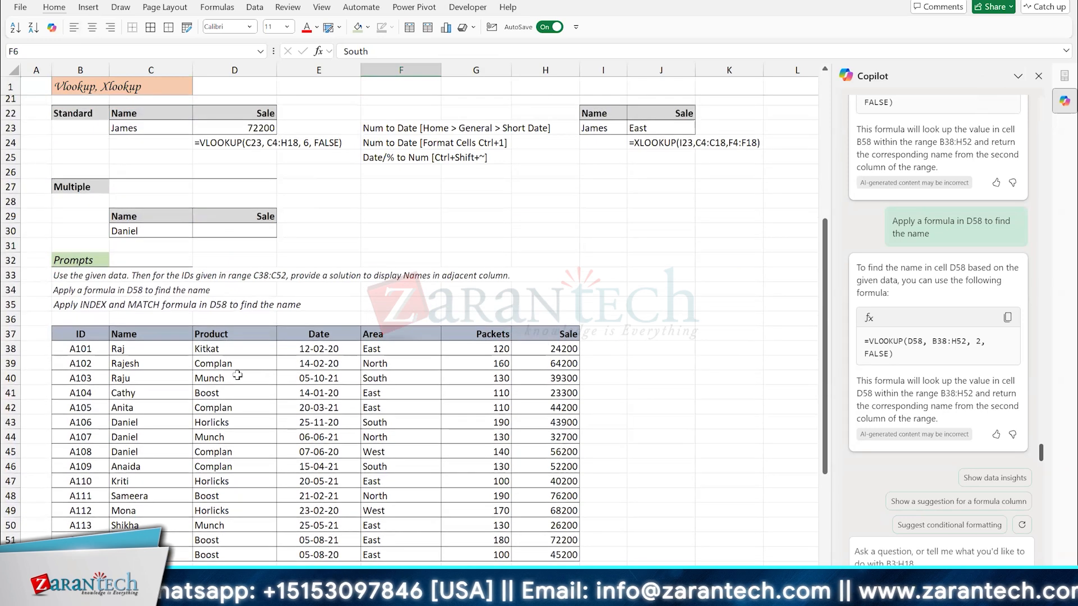
{"action": "scroll", "coordinate": [237, 376], "scroll_direction": "up", "scroll_amount": 4}
{"action": "scroll", "coordinate": [259, 381], "scroll_direction": "down", "scroll_amount": 3}
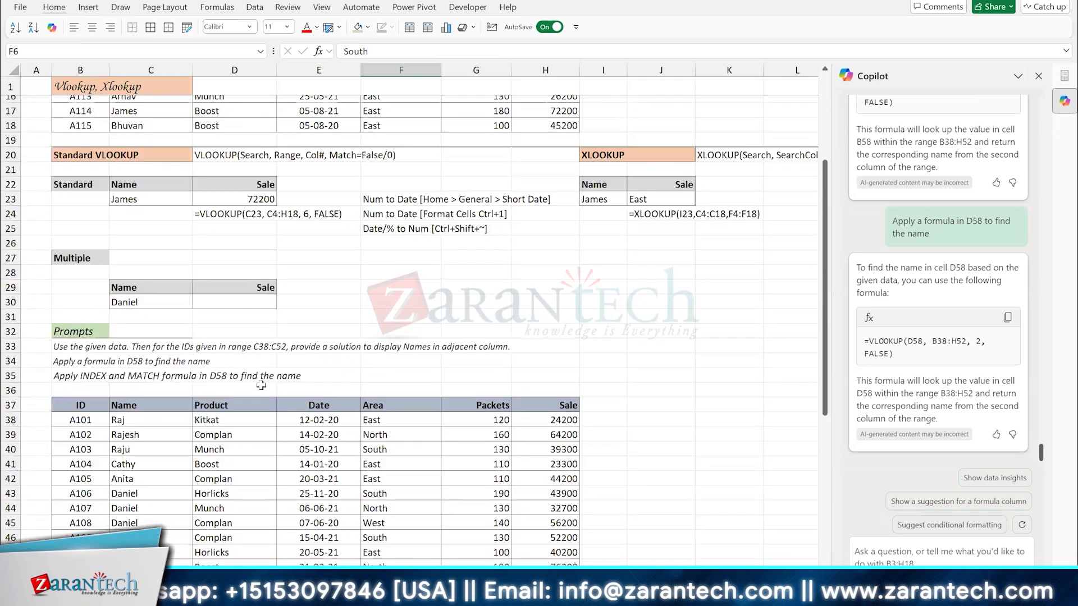
Step: Copy the prompt text in B33 that asks for names beside the IDs in C38:C52
{"action": "left_click", "coordinate": [222, 464]}
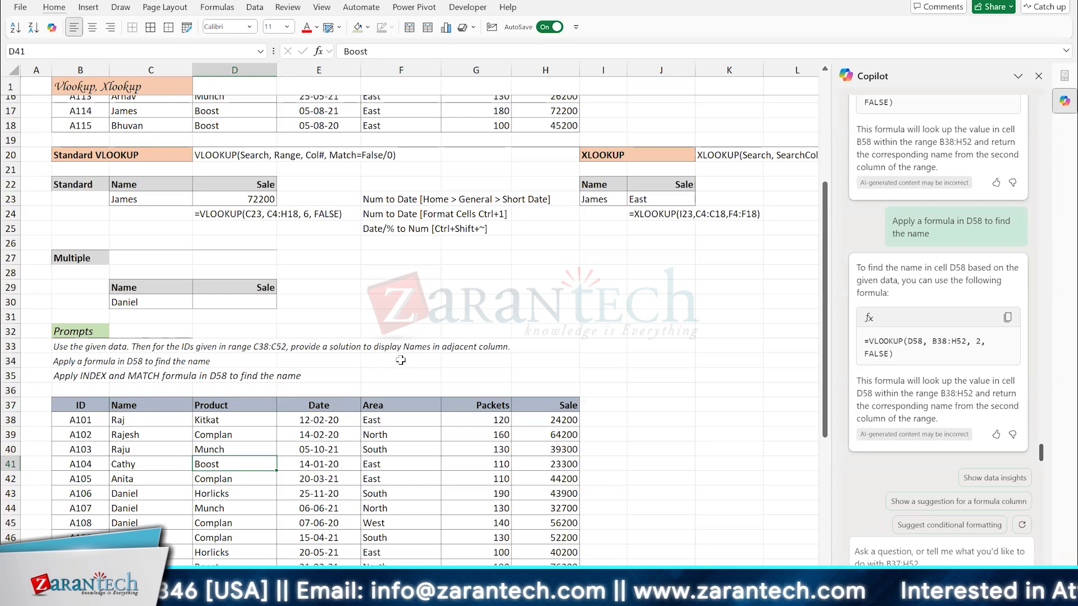
{"action": "scroll", "coordinate": [449, 364], "scroll_direction": "down", "scroll_amount": 5}
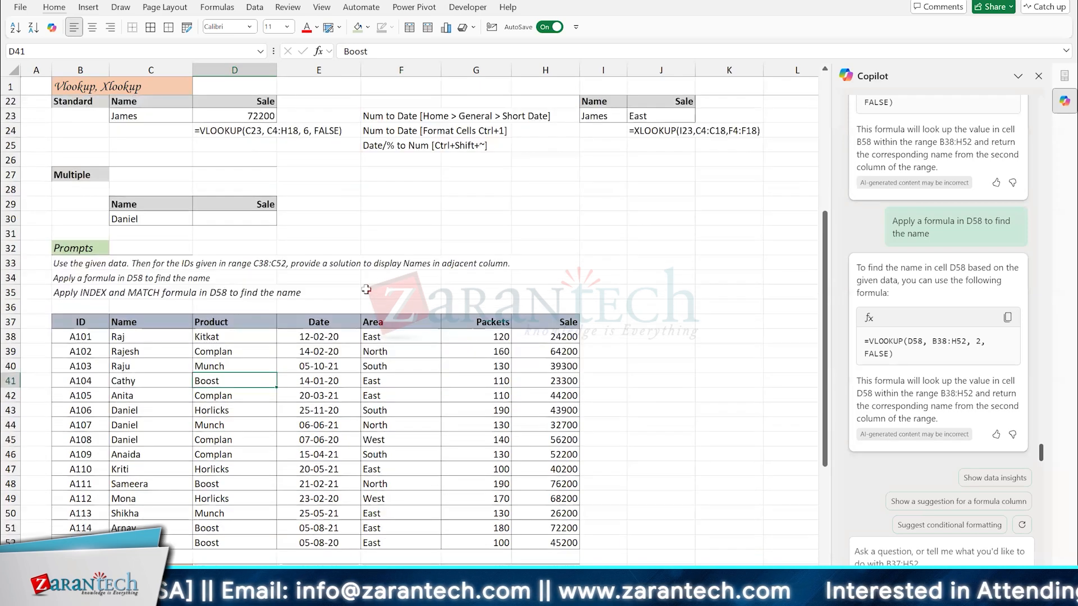
{"action": "left_click", "coordinate": [372, 287]}
{"action": "left_click", "coordinate": [84, 140]}
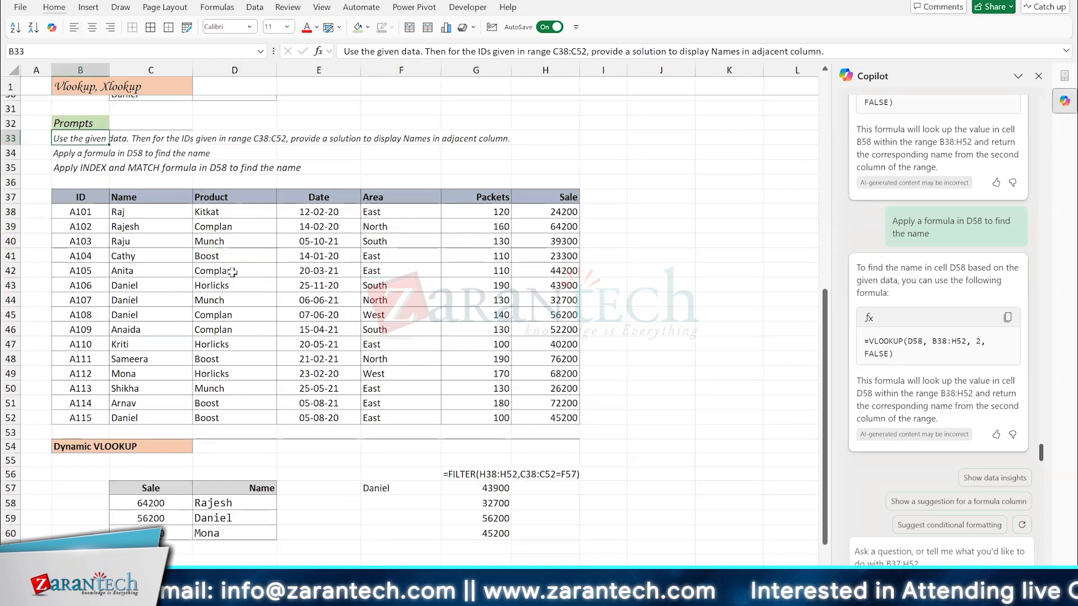
{"action": "key", "text": "F2"}
{"action": "key", "text": "shift+Home"}
{"action": "key", "text": "ctrl+c"}
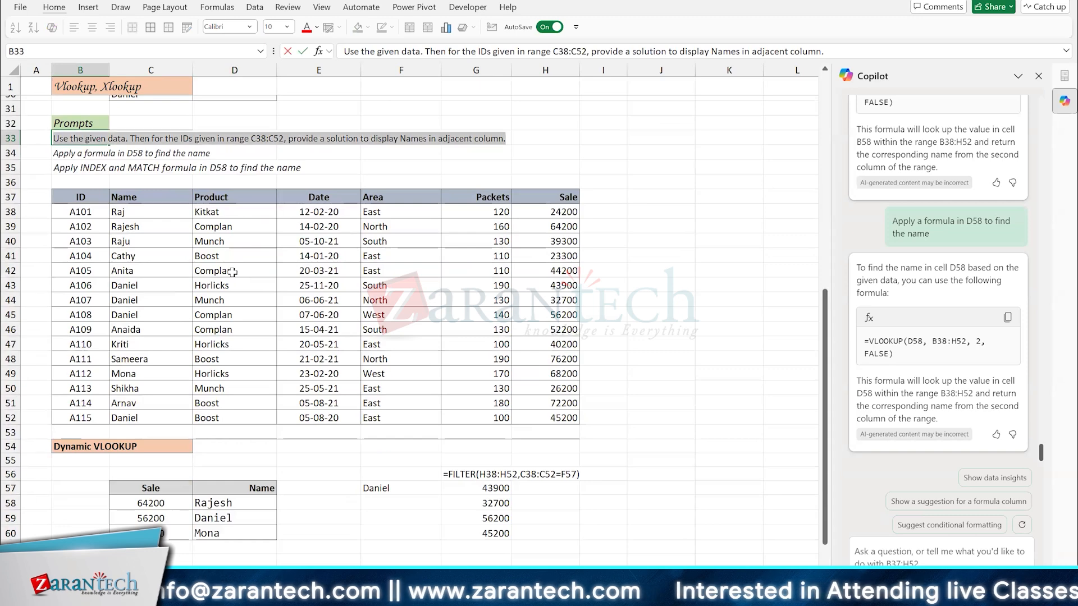
{"action": "key", "text": "ctrl+i"}
{"action": "key", "text": "Return"}
{"action": "left_click", "coordinate": [233, 271]}
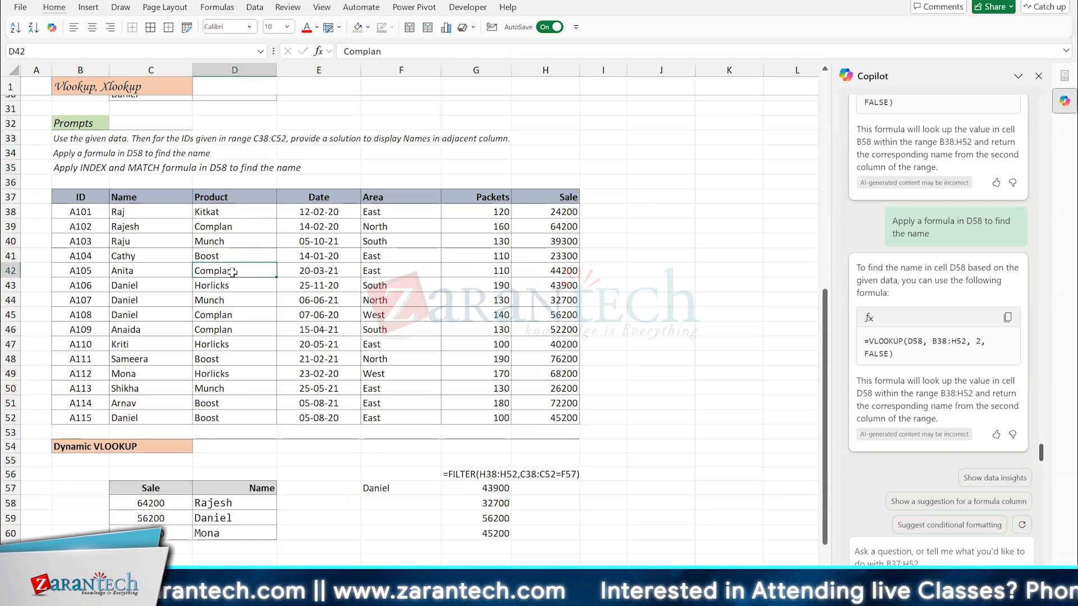
Step: Submit the copied prompt to Copilot, requesting a solution that displays names in the adjacent column for the IDs in C38:C52
{"action": "left_click", "coordinate": [958, 561]}
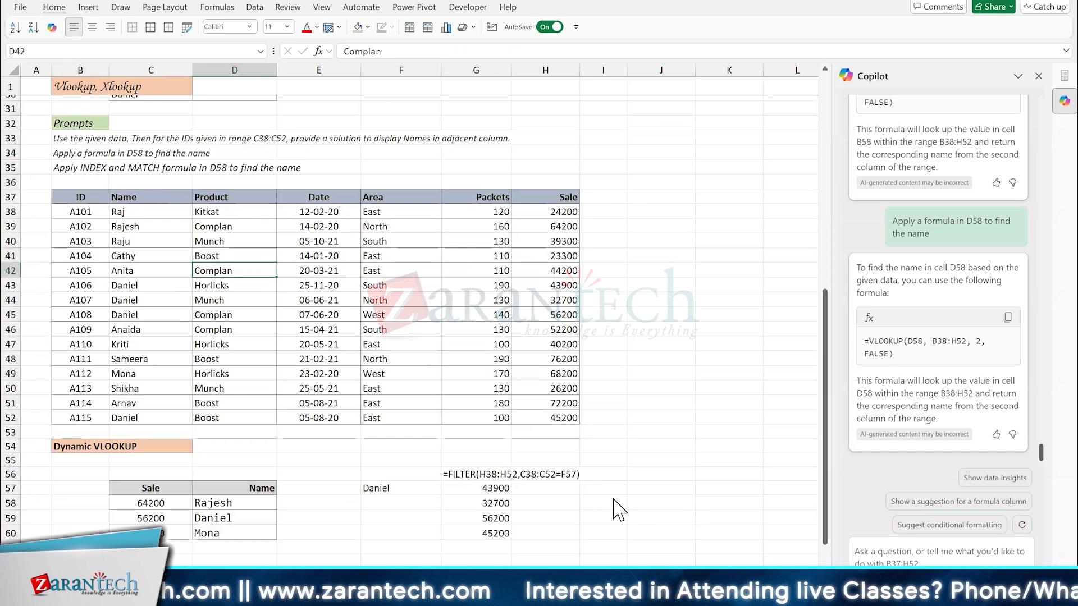
{"action": "key", "text": "ctrl+v"}
{"action": "key", "text": "Return"}
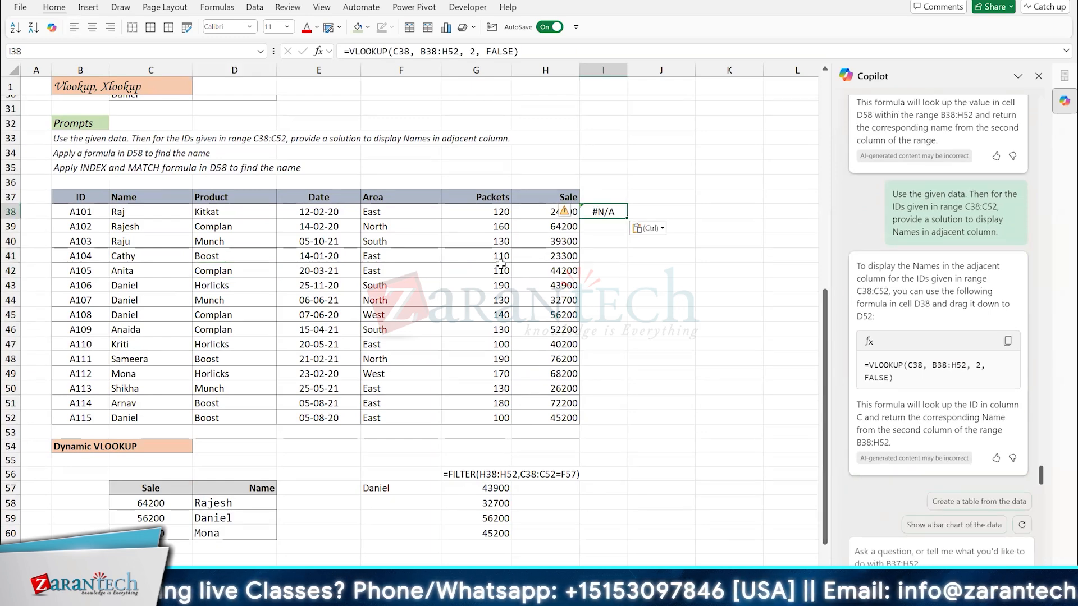
Step: Clear the VLOOKUP formula from I38 and return to the start of the sheet
{"action": "key", "text": "Delete"}
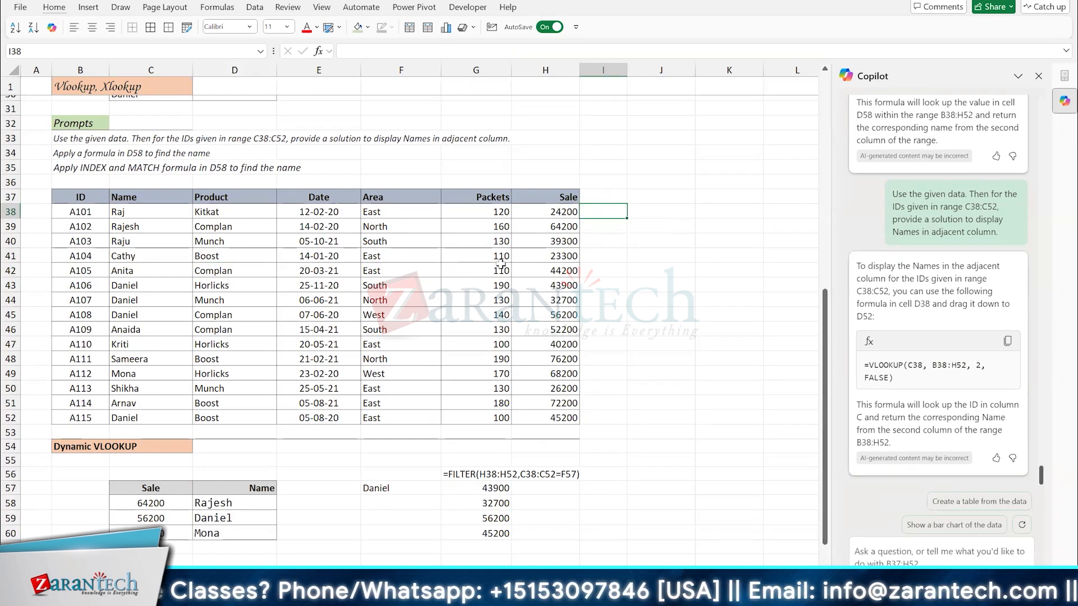
{"action": "left_click", "coordinate": [501, 267]}
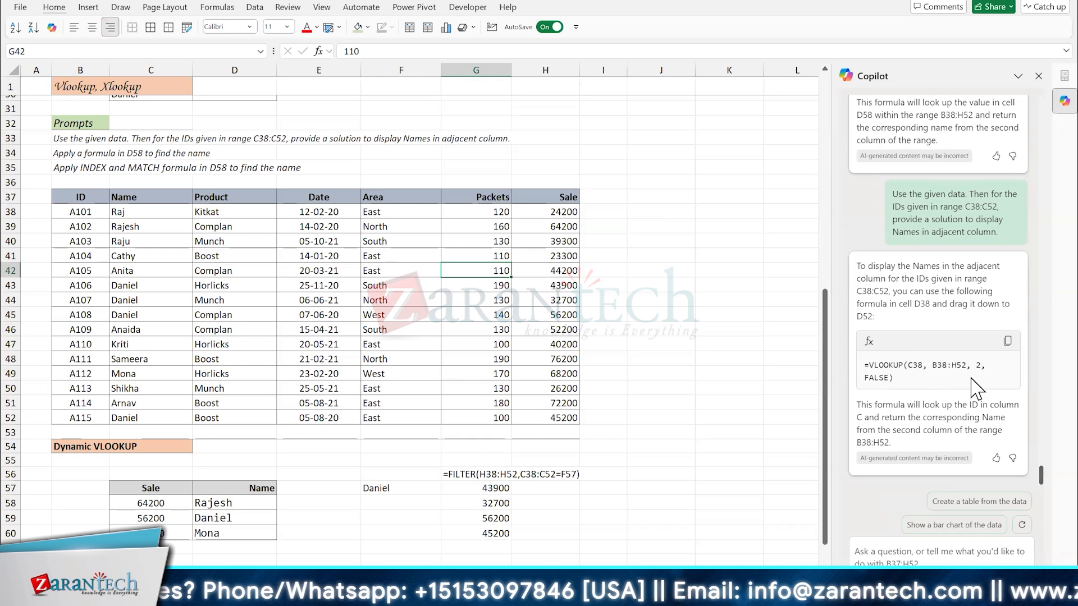
{"action": "left_click", "coordinate": [418, 287]}
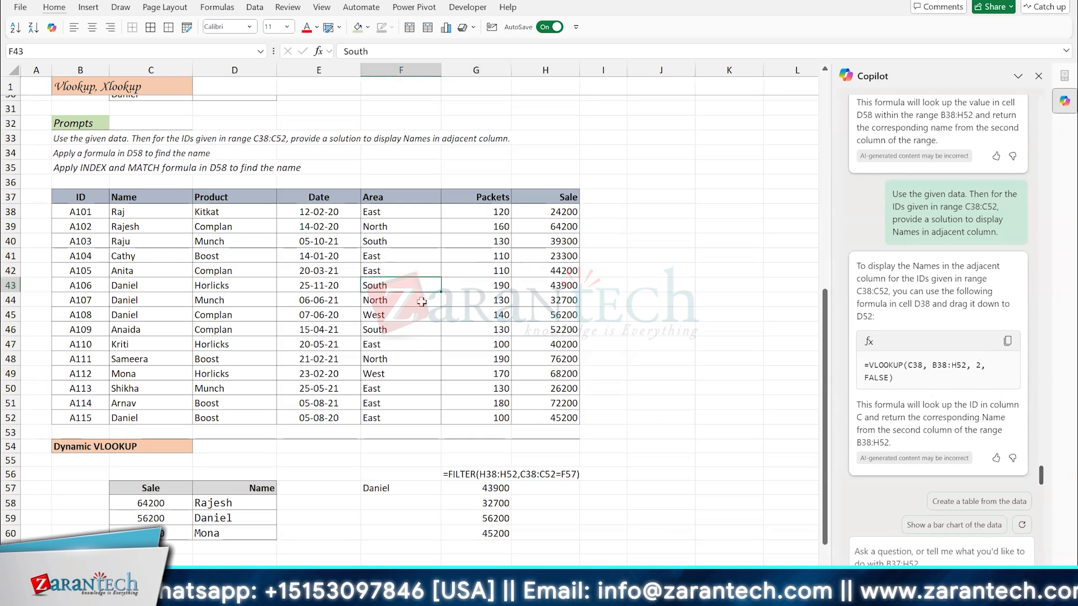
{"action": "key", "text": "ctrl+Home"}
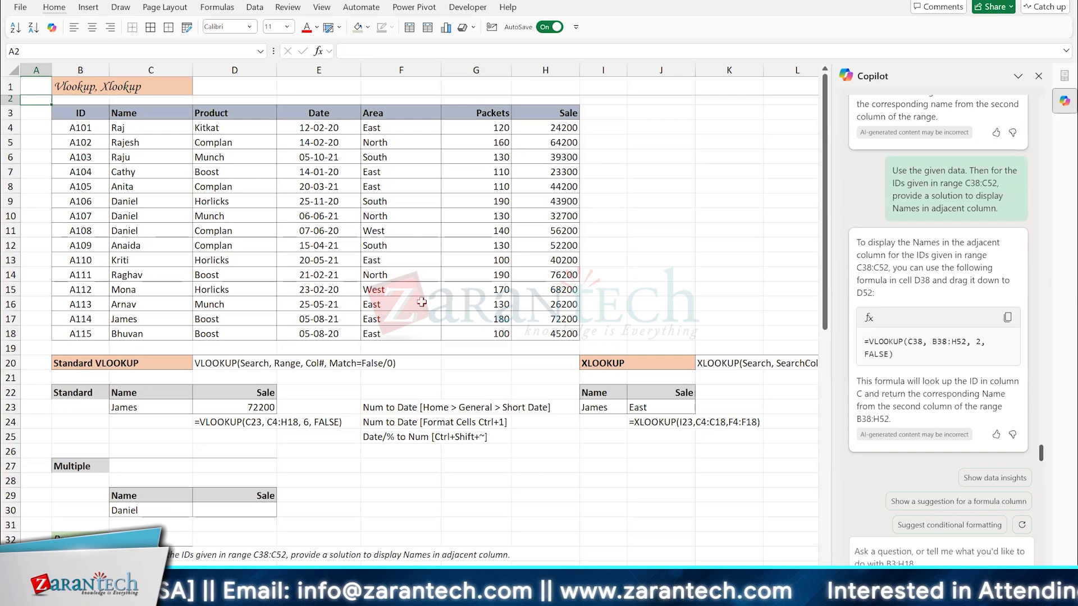
{"action": "left_click", "coordinate": [426, 245]}
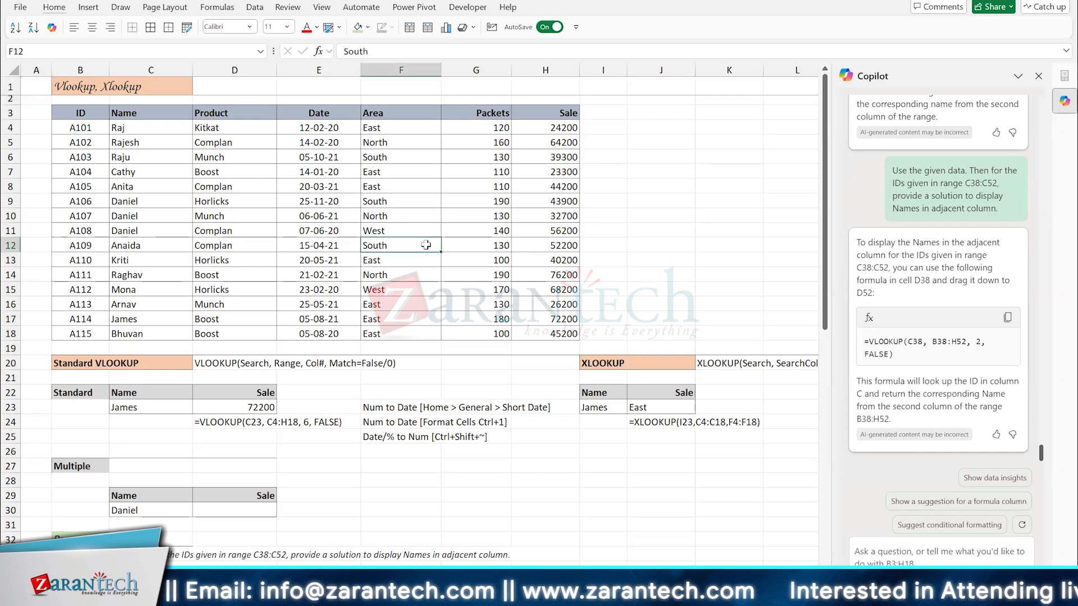
{"action": "left_click", "coordinate": [421, 204]}
{"action": "left_click", "coordinate": [411, 232]}
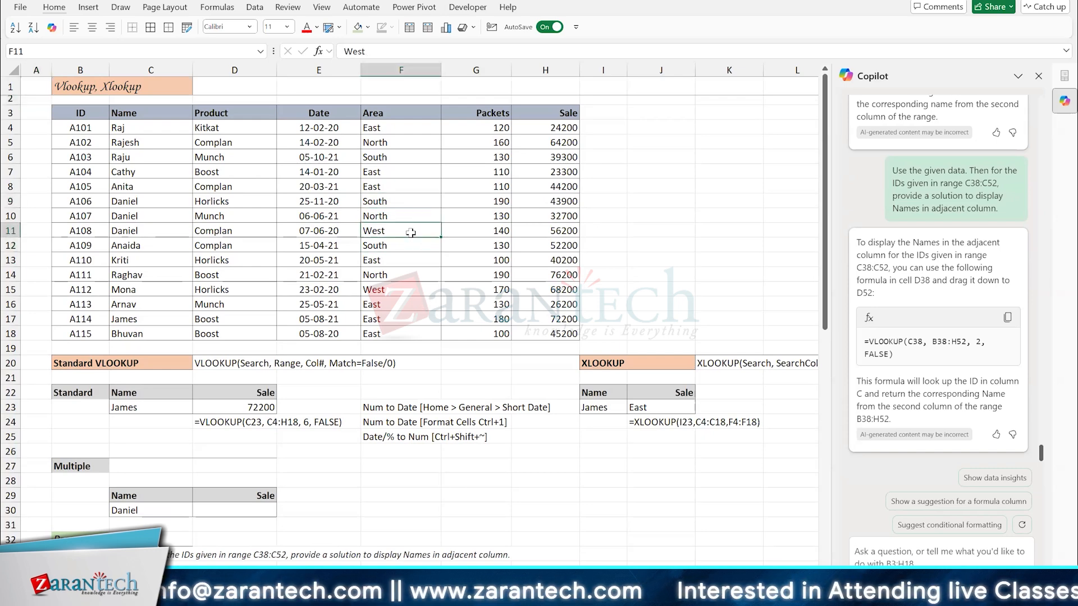
{"action": "left_click", "coordinate": [475, 262]}
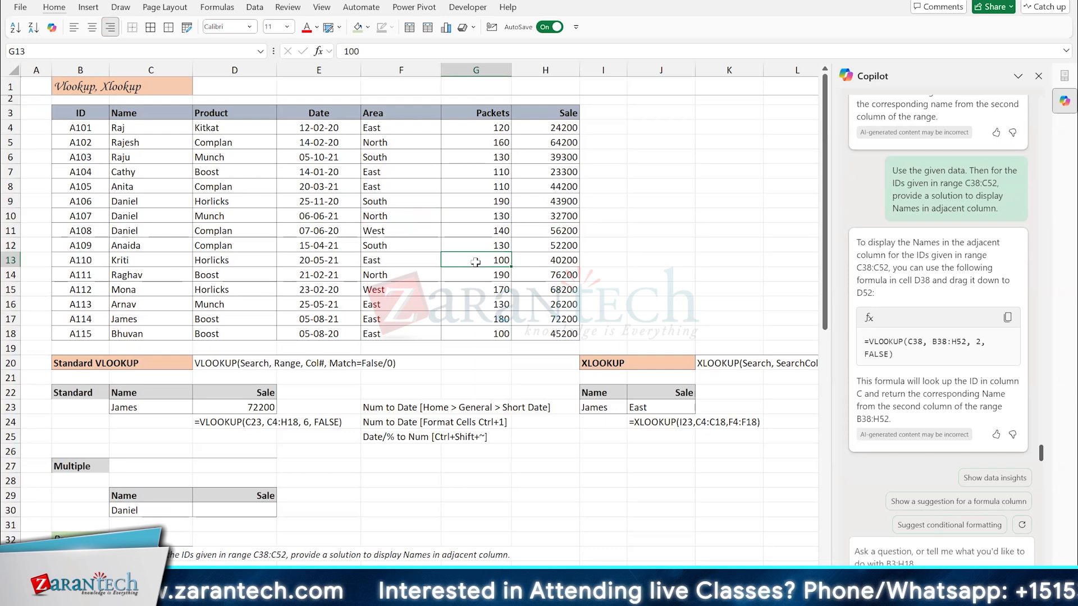
{"action": "left_click", "coordinate": [409, 185]}
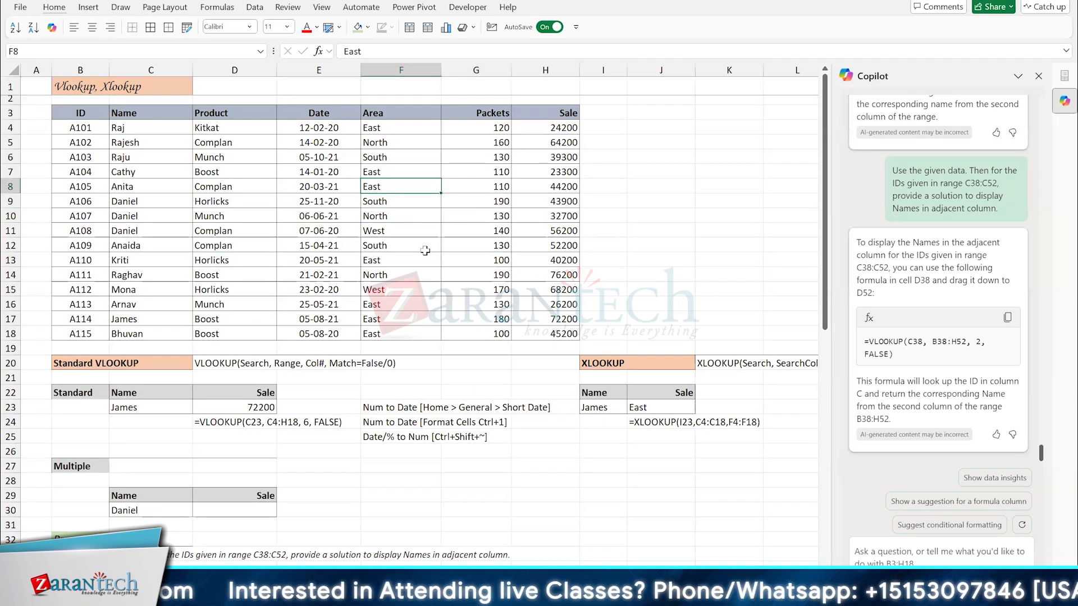
{"action": "left_click", "coordinate": [388, 222]}
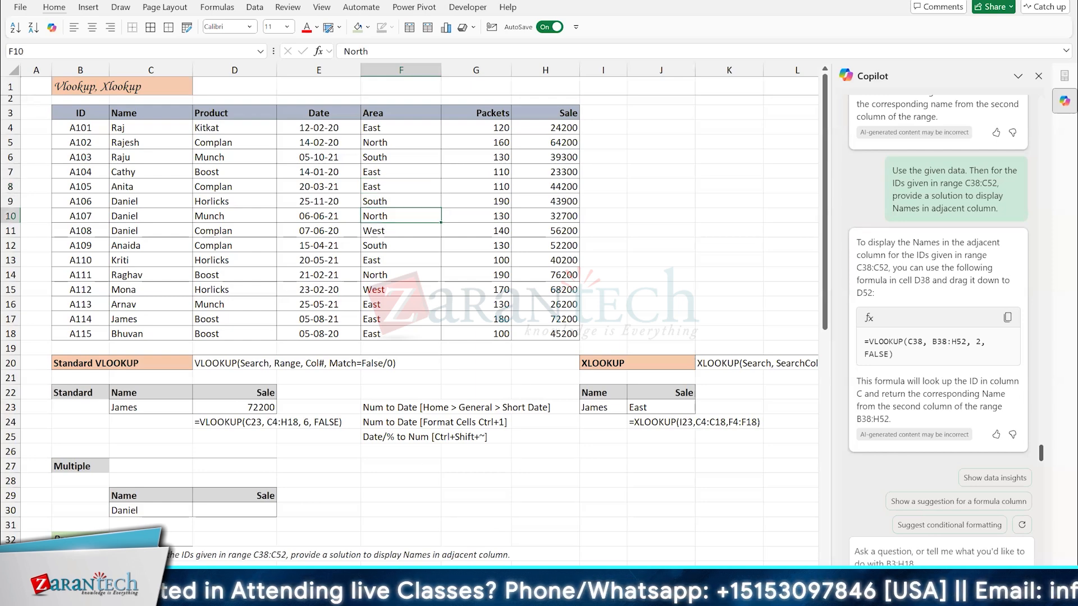
Step: Switch to the Macro sheet and look over the North and South entries in its Area column
{"action": "key", "text": "ctrl+Page_Down"}
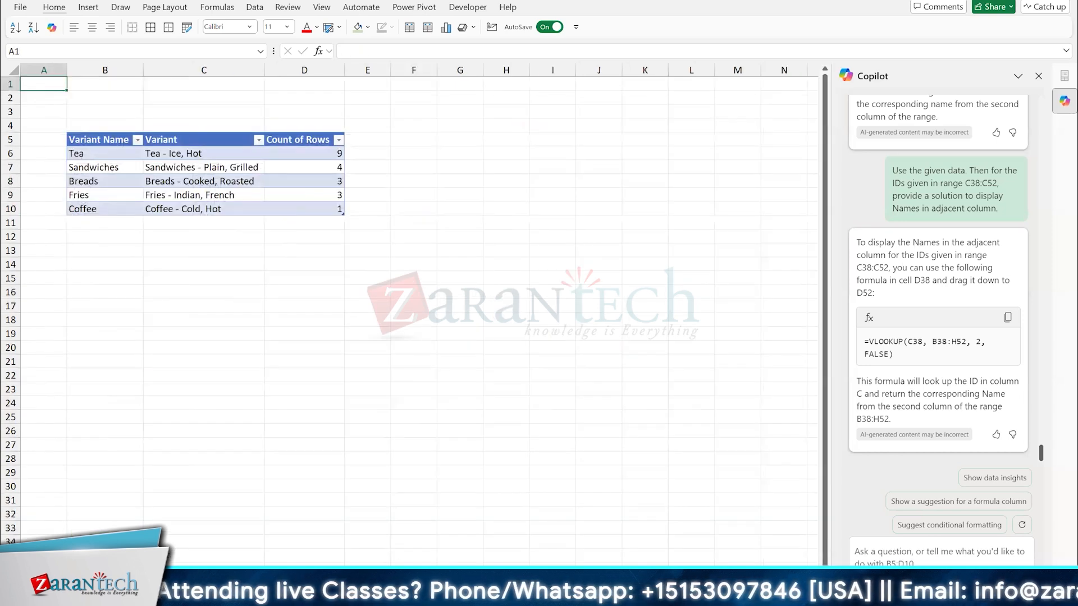
{"action": "key", "text": "ctrl+Page_Down"}
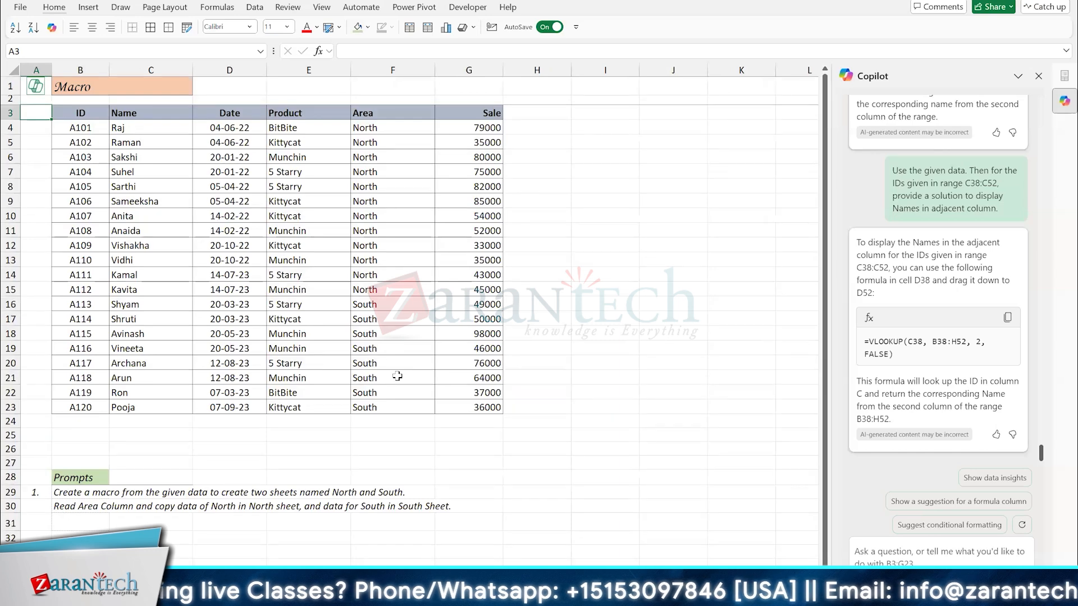
{"action": "left_click", "coordinate": [324, 235]}
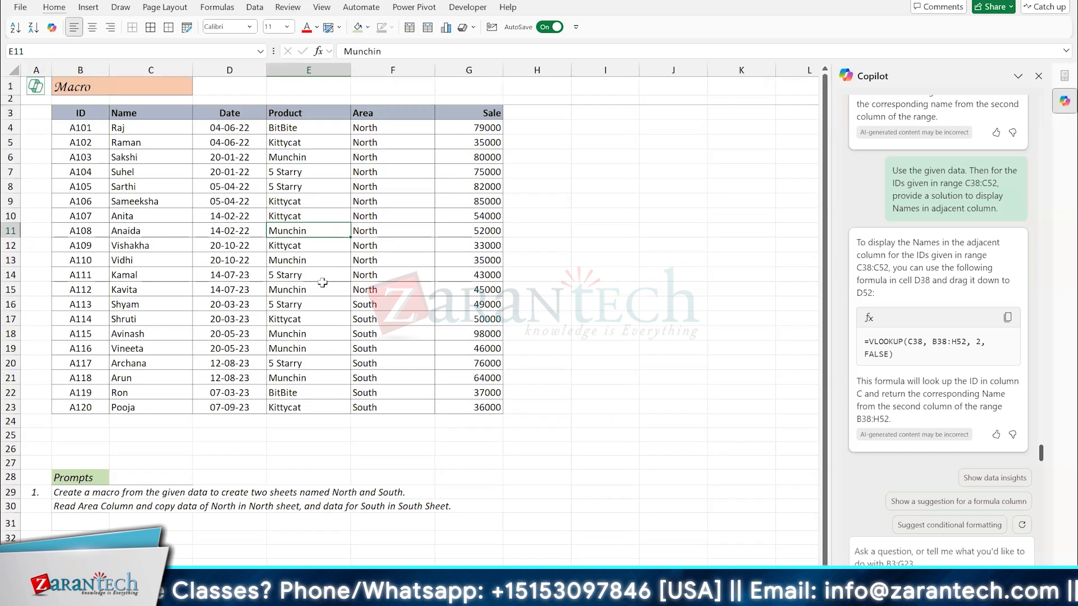
{"action": "left_click_drag", "start_coordinate": [379, 159], "coordinate": [392, 364]}
{"action": "left_click", "coordinate": [331, 246]}
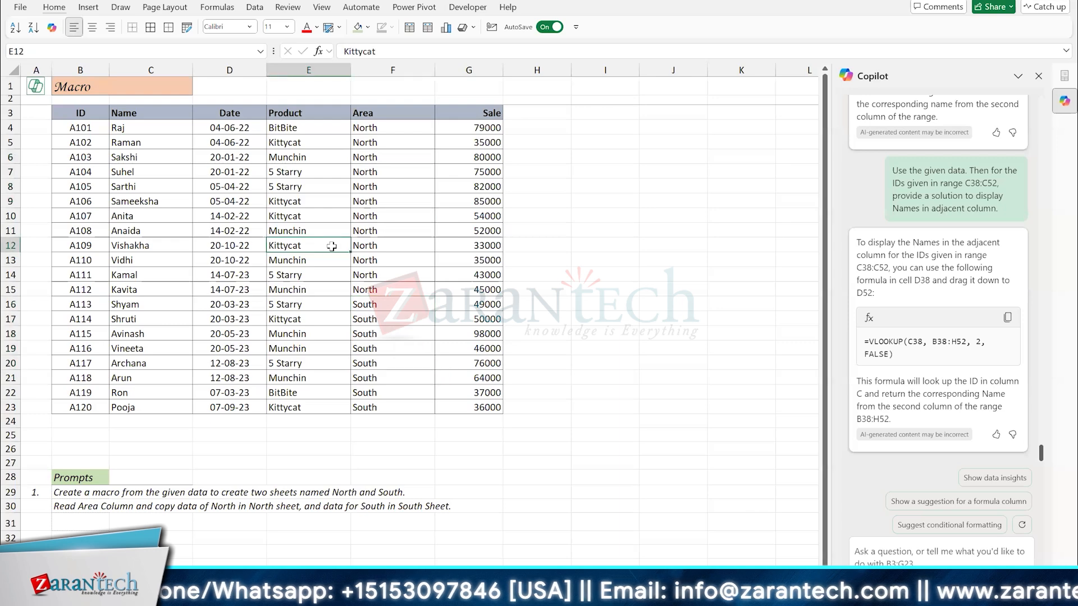
Step: Copy the B29 prompt "Create a macro from the given data to create two sheets named North and South." into the Copilot message
{"action": "left_click", "coordinate": [77, 493]}
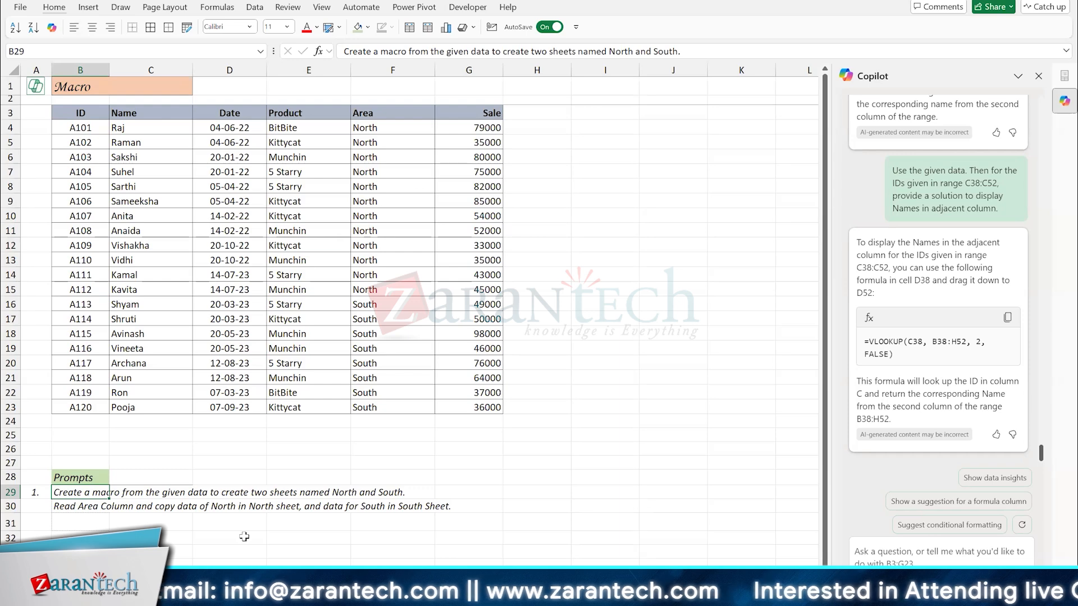
{"action": "key", "text": "F2"}
{"action": "key", "text": "shift+Home"}
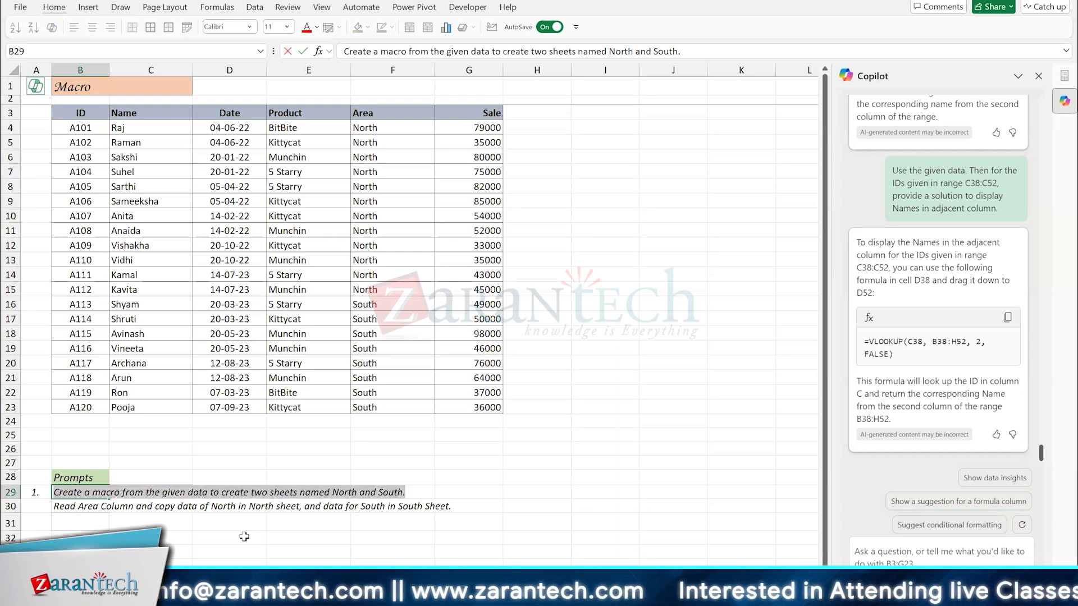
{"action": "key", "text": "Return"}
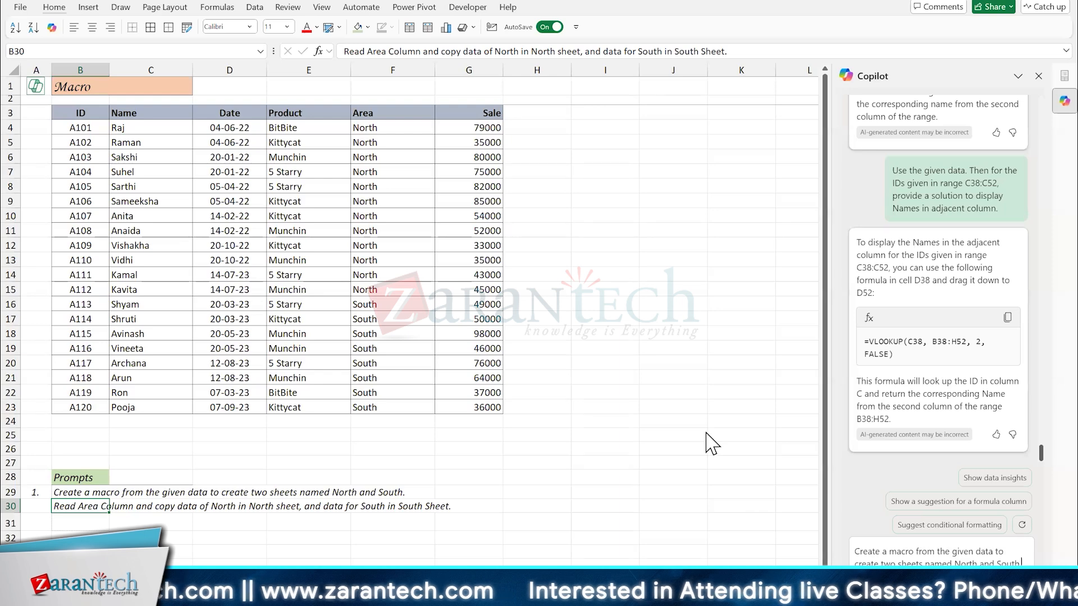
Step: Append the B30 prompt about copying North and South data to their own sheets, and submit the combined request to Copilot
{"action": "triple_click", "coordinate": [221, 510]}
{"action": "key", "text": "ctrl+c"}
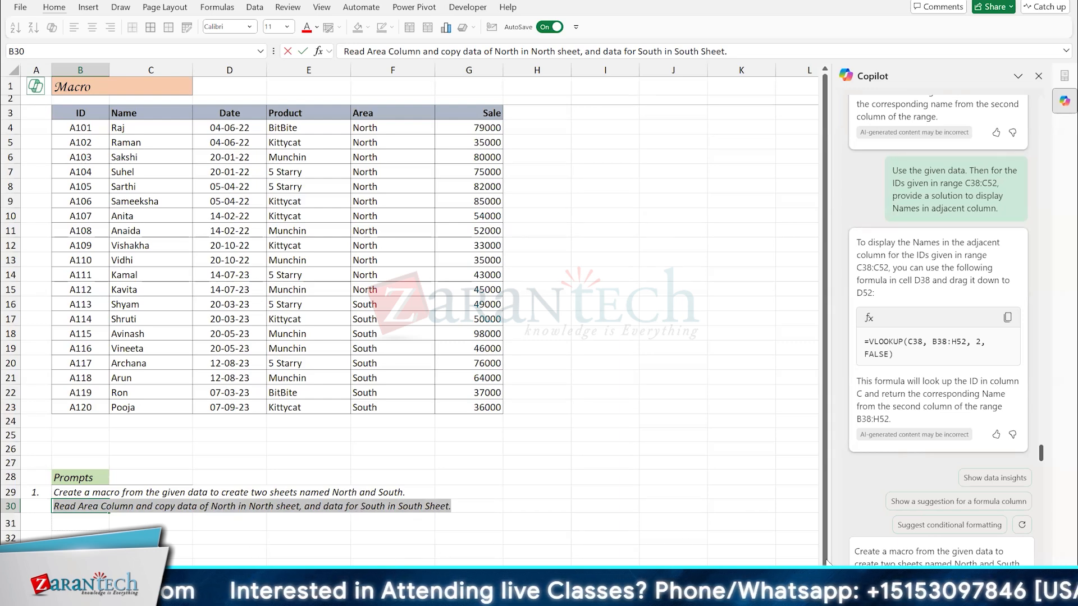
{"action": "left_click", "coordinate": [1028, 560]}
{"action": "key", "text": "ctrl+v"}
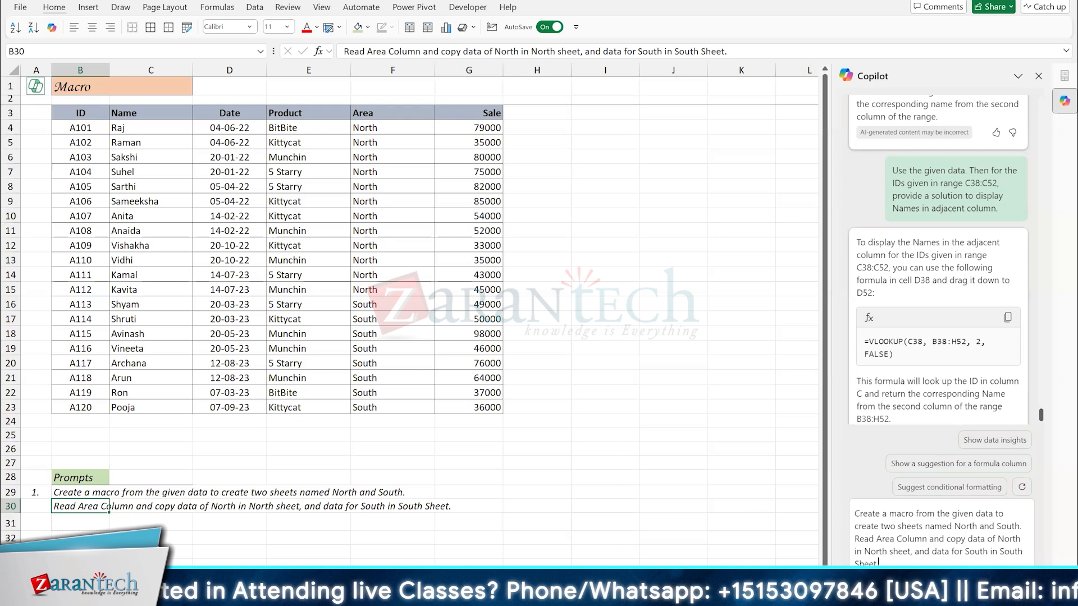
{"action": "key", "text": "Return"}
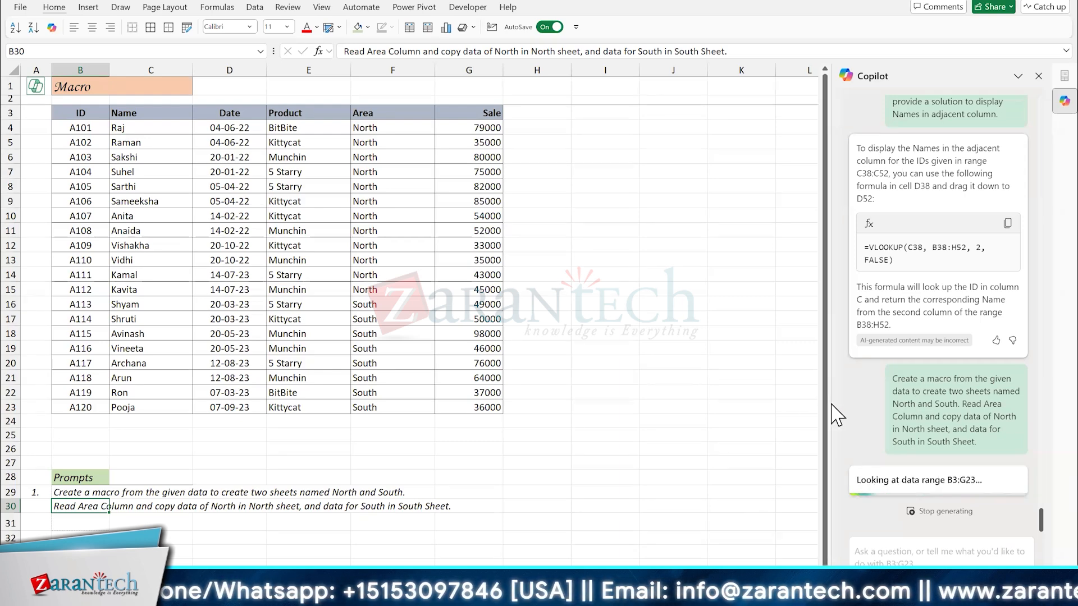
Step: Widen the Copilot pane to read the generated macro code, and narrow it back beside the Macro data
{"action": "left_click_drag", "start_coordinate": [833, 405], "coordinate": [563, 384]}
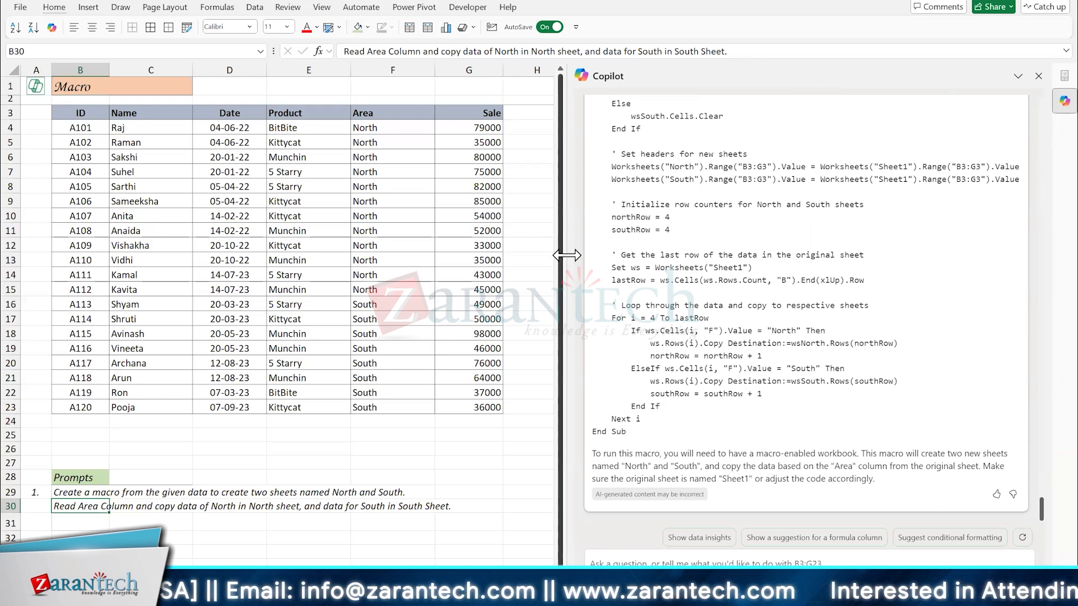
{"action": "left_click_drag", "start_coordinate": [569, 250], "coordinate": [824, 258]}
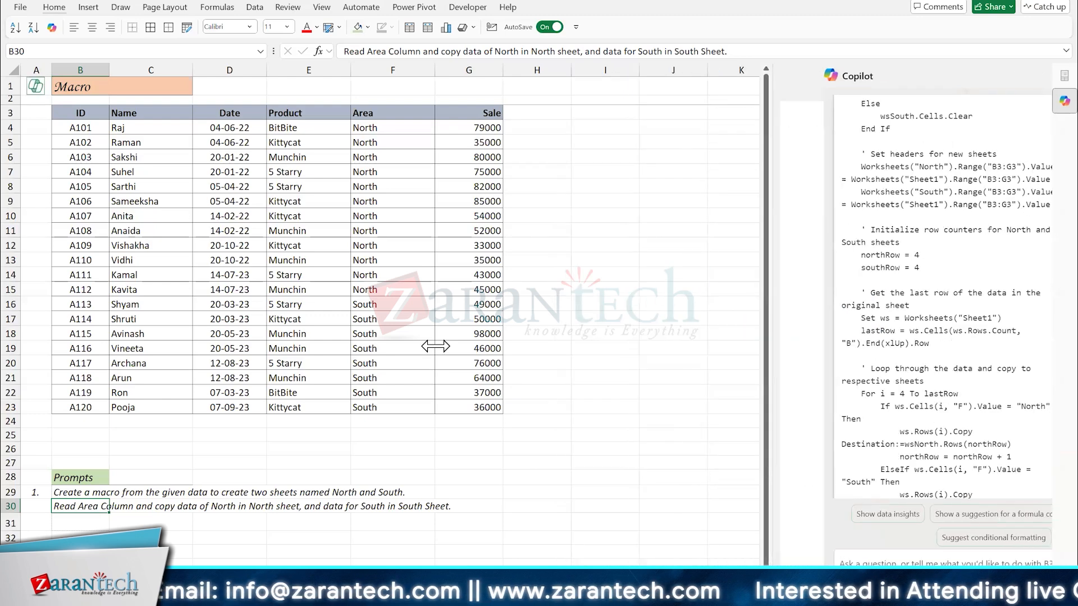
{"action": "left_click", "coordinate": [376, 319]}
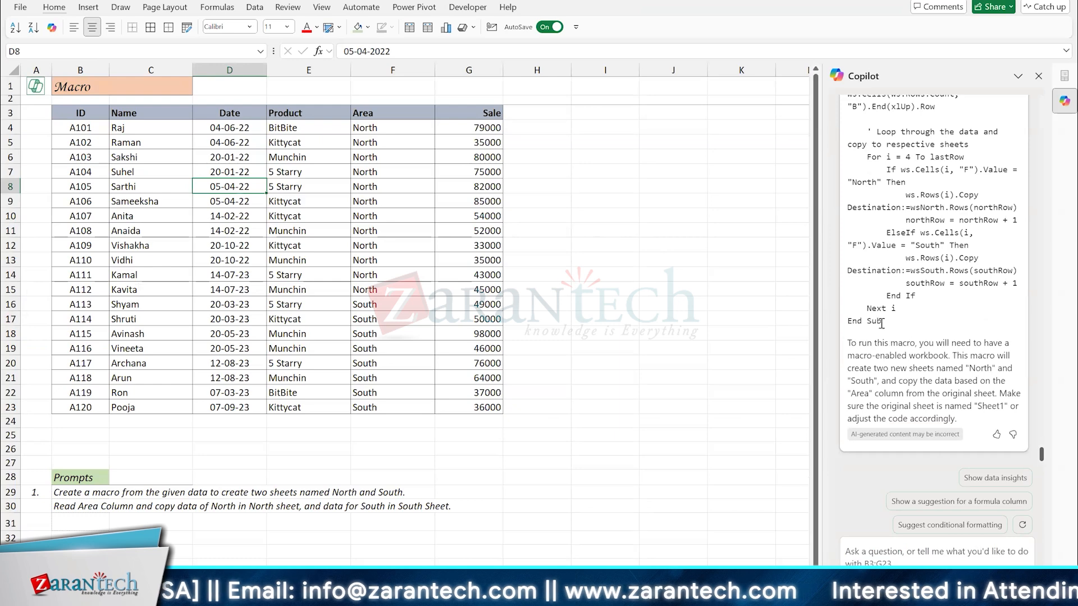
Step: Select the whole SplitDataByArea macro in Copilot's reply, and switch to the Visual Basic editor
{"action": "left_click_drag", "start_coordinate": [867, 262], "coordinate": [848, 284]}
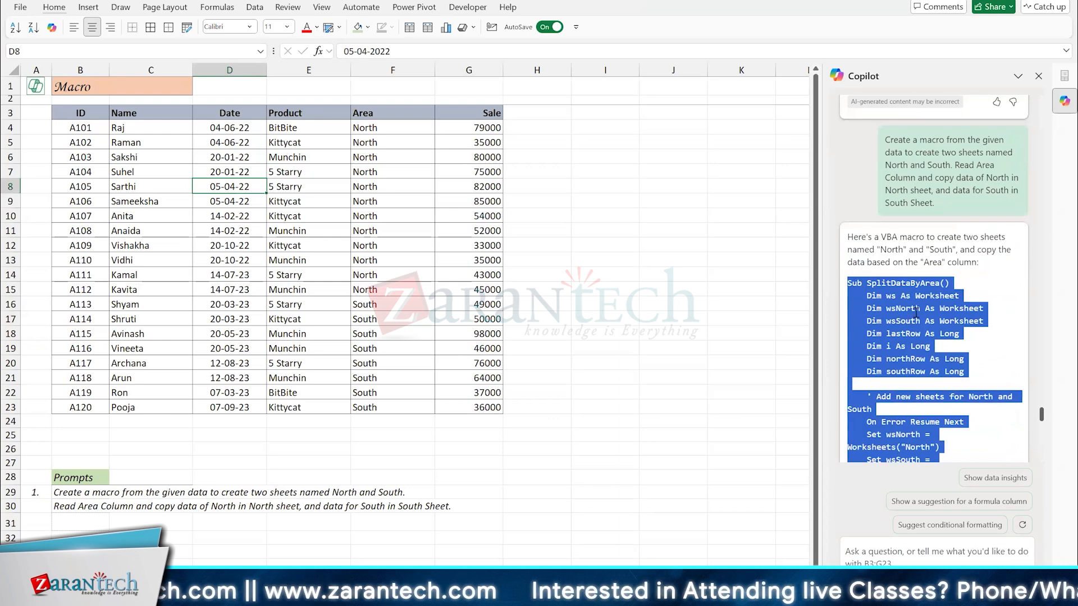
{"action": "left_click", "coordinate": [351, 236]}
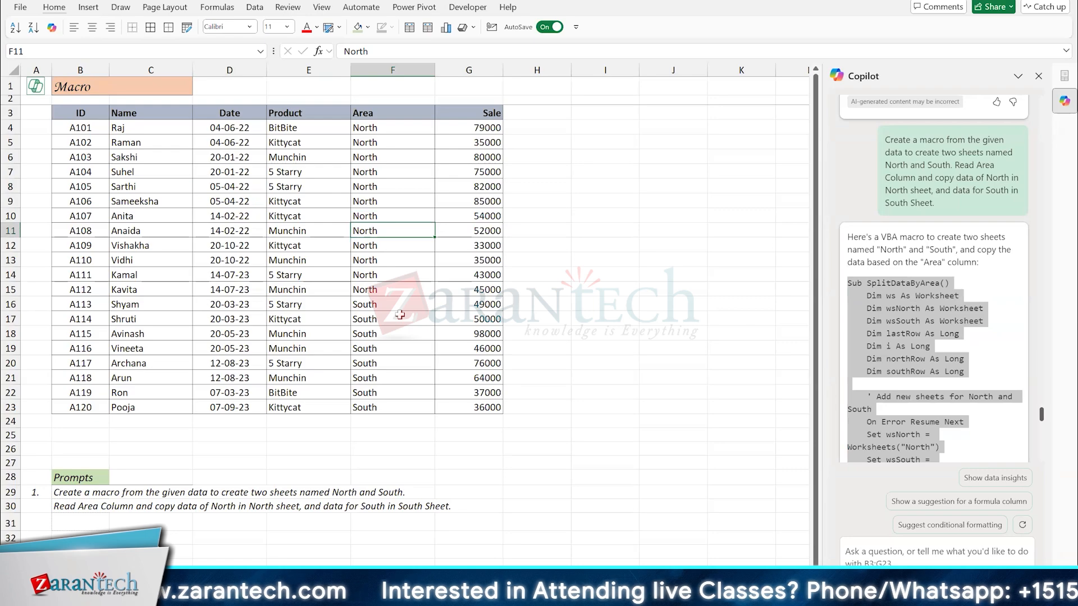
{"action": "key", "text": "alt+F11"}
{"action": "left_click", "coordinate": [362, 349]}
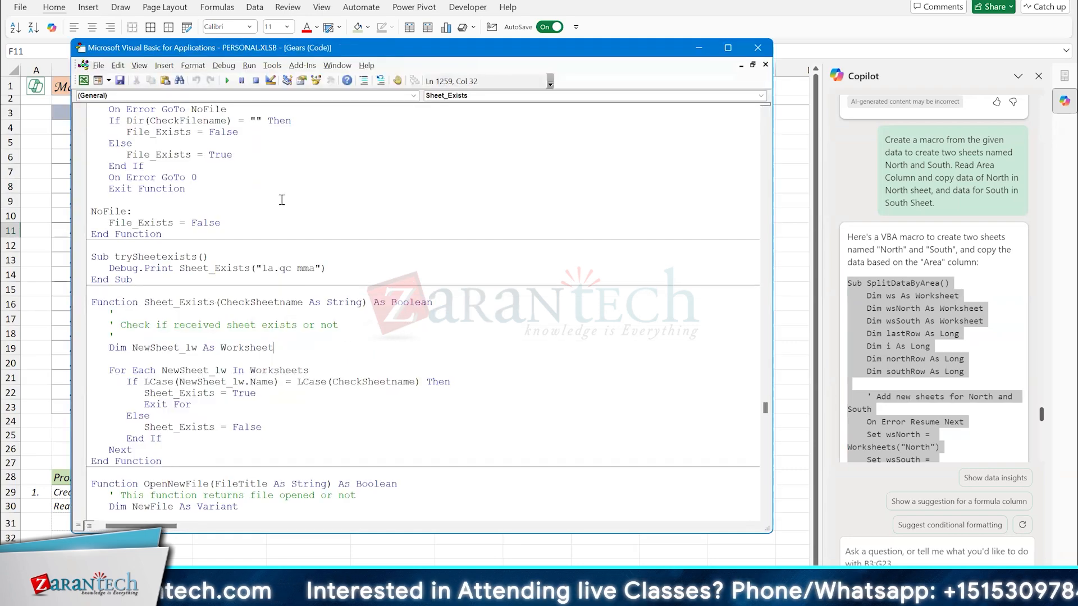
Step: Show the project list and open Module1 of the Excel Workfile - Copilot (F7).xlsm project
{"action": "scroll", "coordinate": [275, 168], "scroll_direction": "up", "scroll_amount": 20}
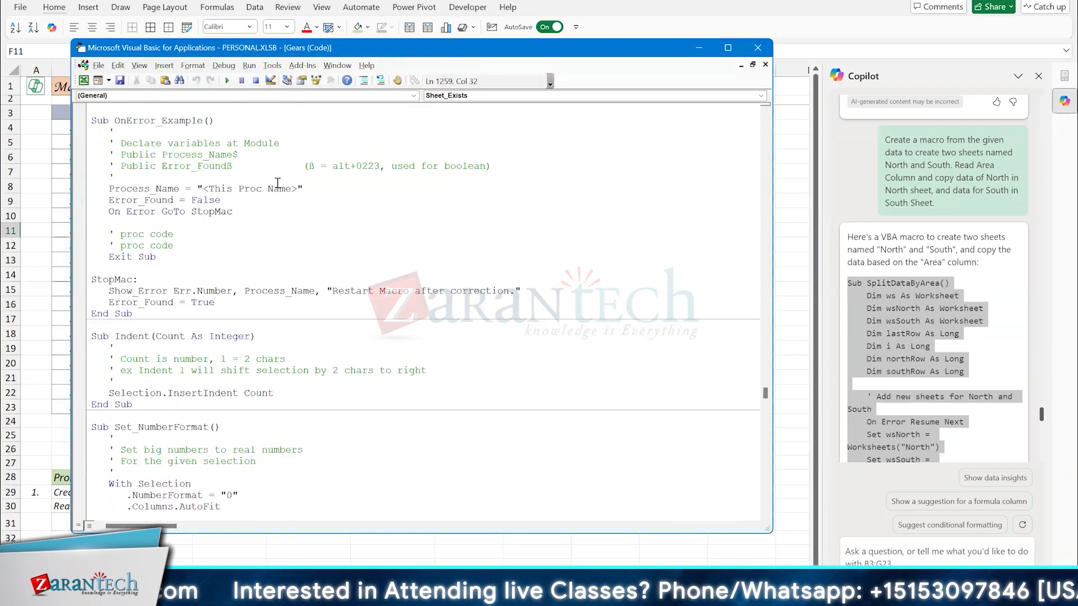
{"action": "scroll", "coordinate": [277, 184], "scroll_direction": "down", "scroll_amount": 7}
{"action": "key", "text": "ctrl+r"}
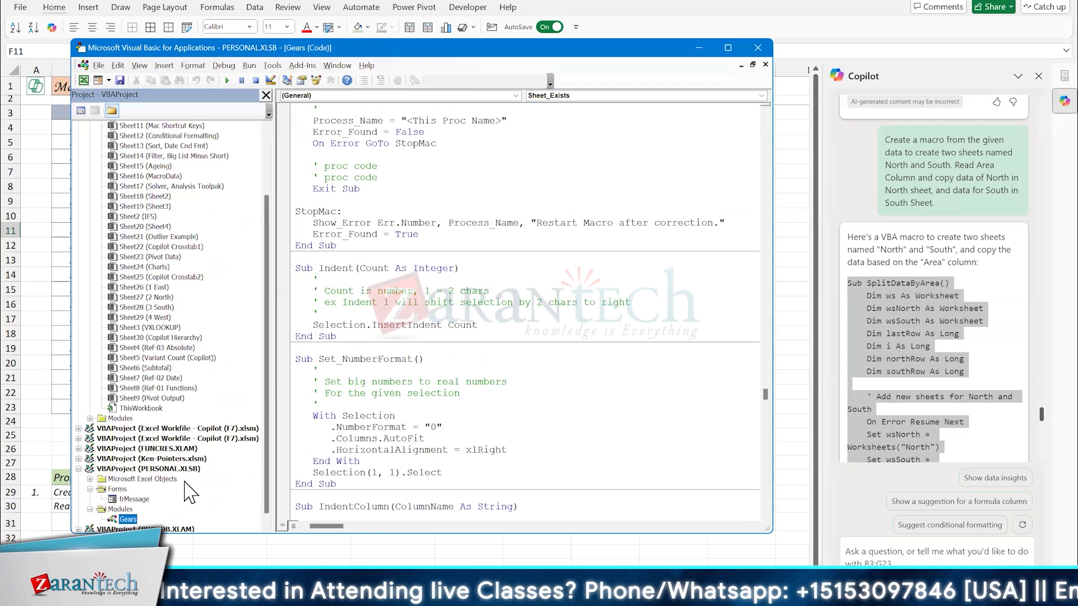
{"action": "double_click", "coordinate": [119, 499]}
{"action": "double_click", "coordinate": [132, 509]}
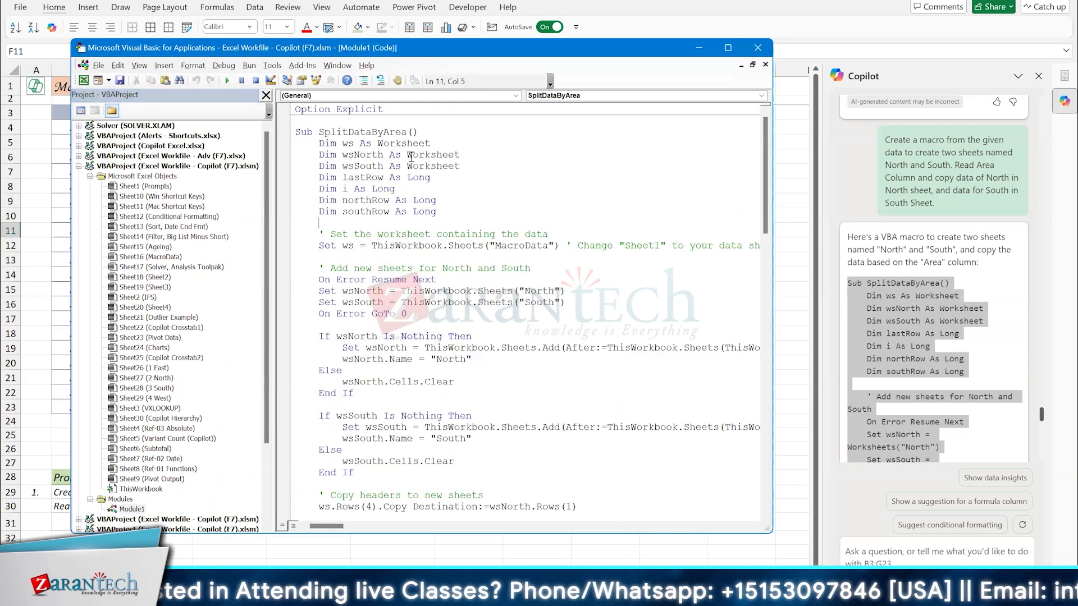
Step: Hide the project list, run the SplitDataByArea macro, and return to the workbook to check the North and South sheets
{"action": "left_click", "coordinate": [266, 95]}
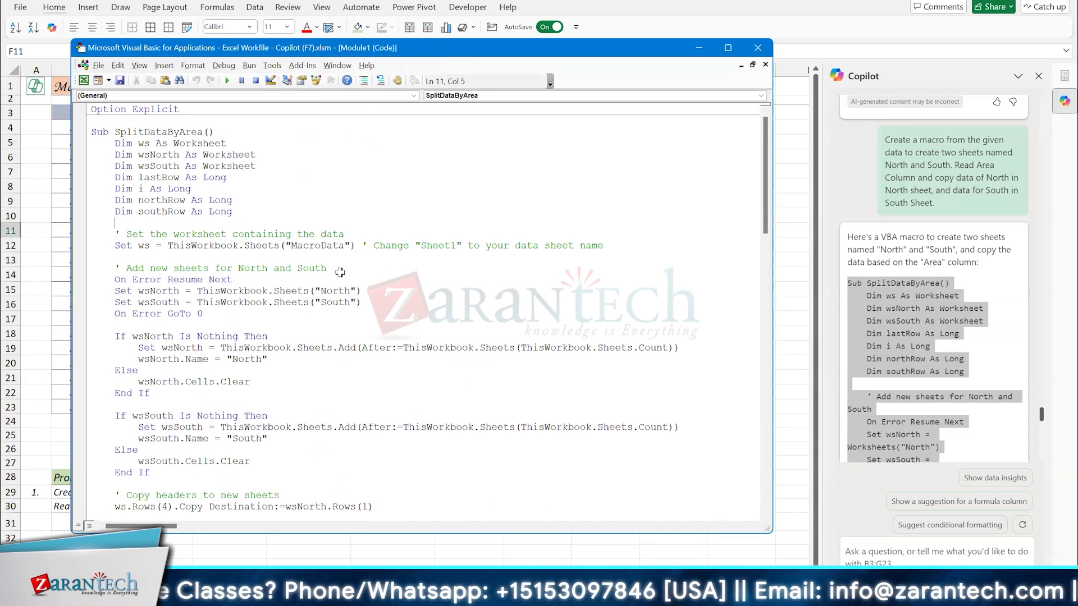
{"action": "left_click_drag", "start_coordinate": [225, 48], "coordinate": [437, 447]}
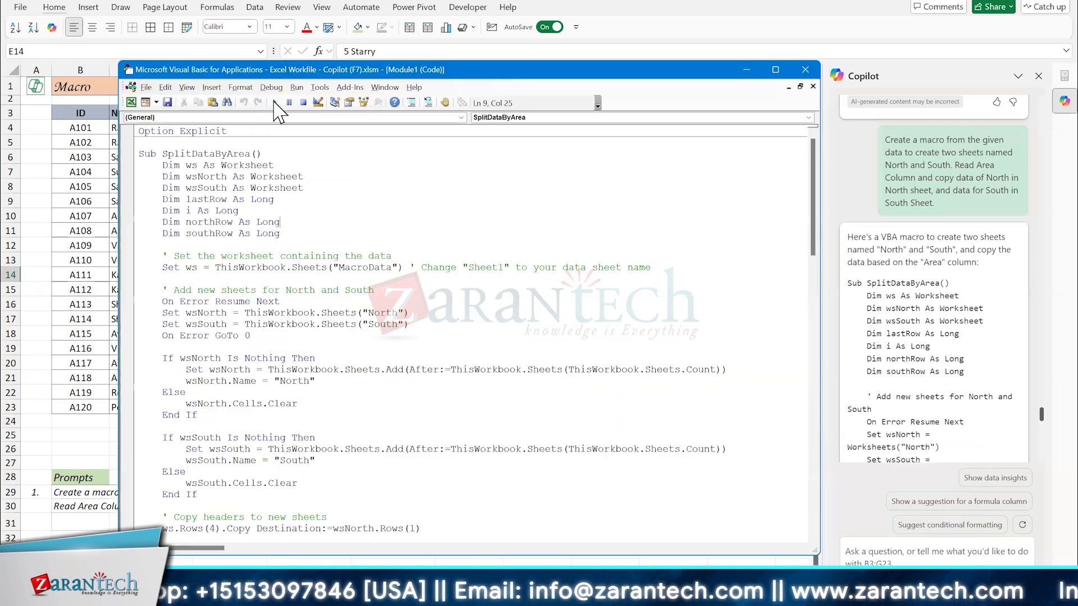
{"action": "left_click", "coordinate": [275, 102]}
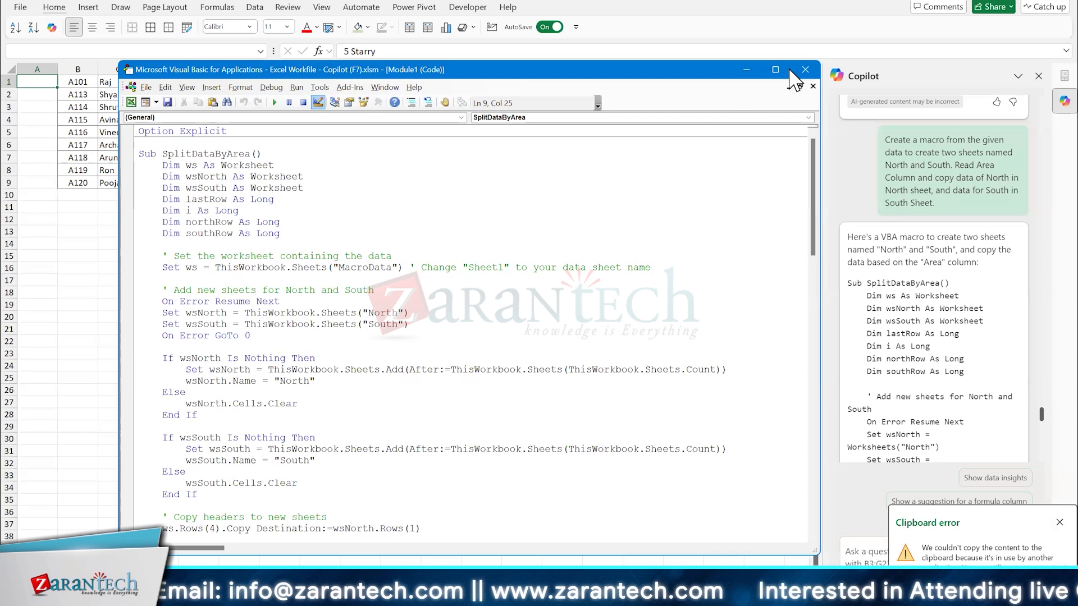
{"action": "left_click", "coordinate": [805, 69]}
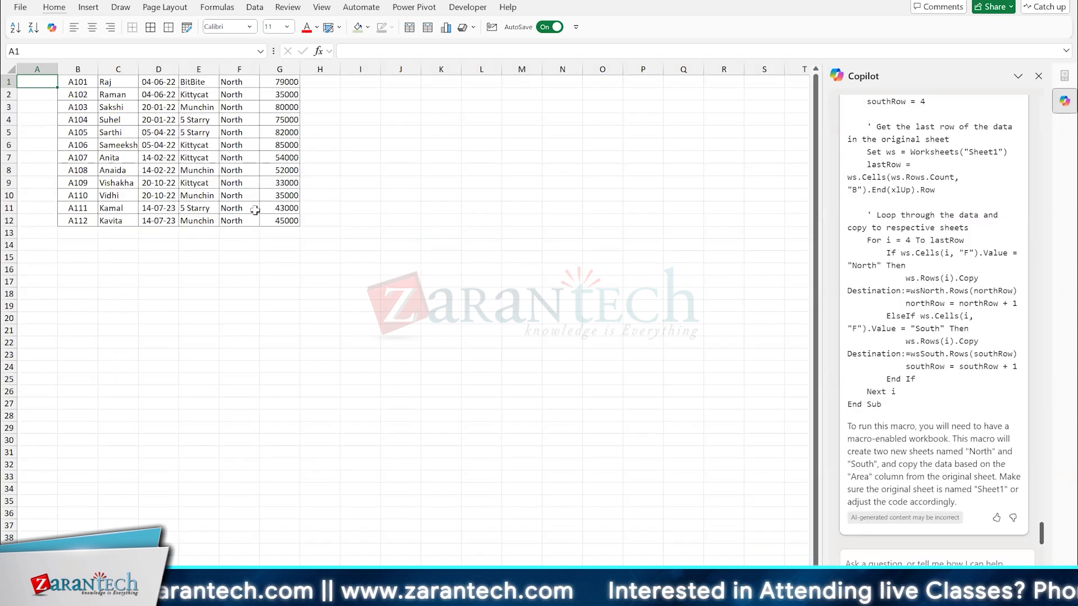
{"action": "key", "text": "ctrl+Page_Up"}
{"action": "key", "text": "ctrl+Page_Down"}
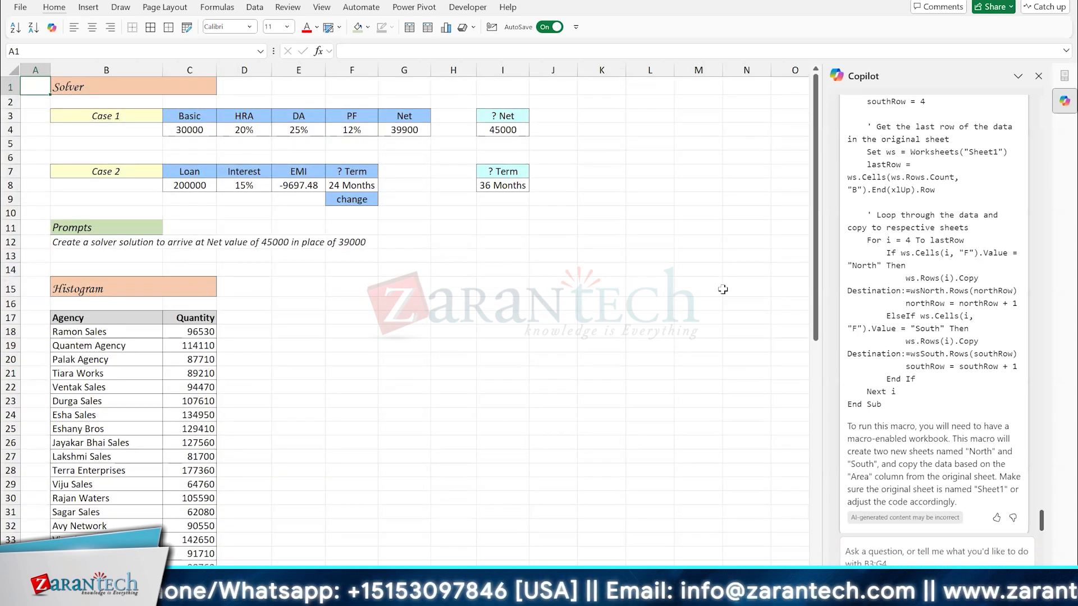
Step: Widen the Copilot pane beside the Solver sheet, and examine Case 1's Net formula and inputs and the Solver and Data Analysis tools
{"action": "left_click_drag", "start_coordinate": [823, 289], "coordinate": [770, 288]}
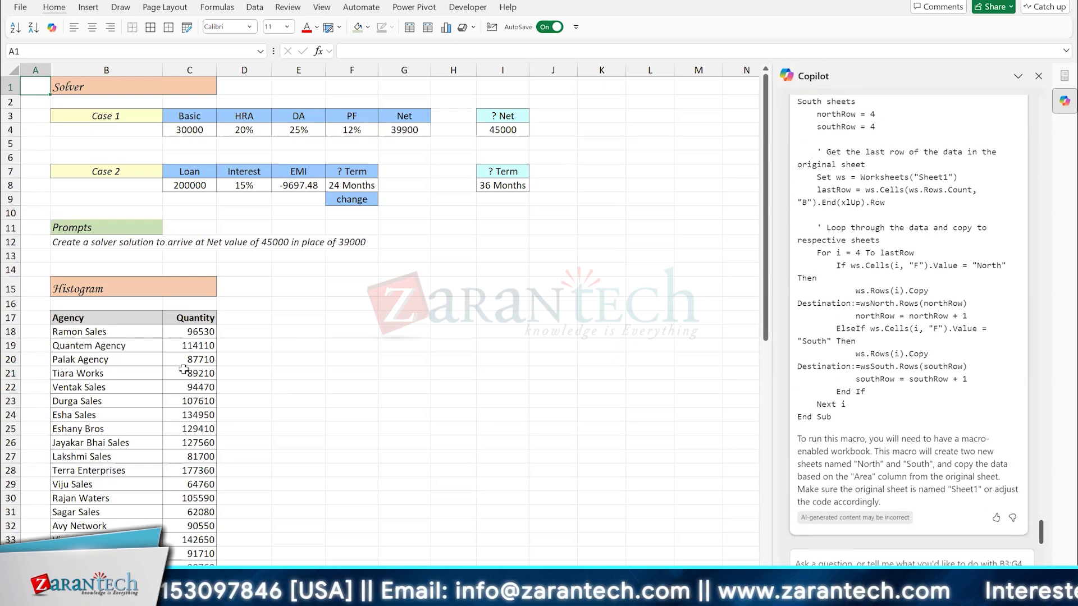
{"action": "left_click", "coordinate": [334, 131]}
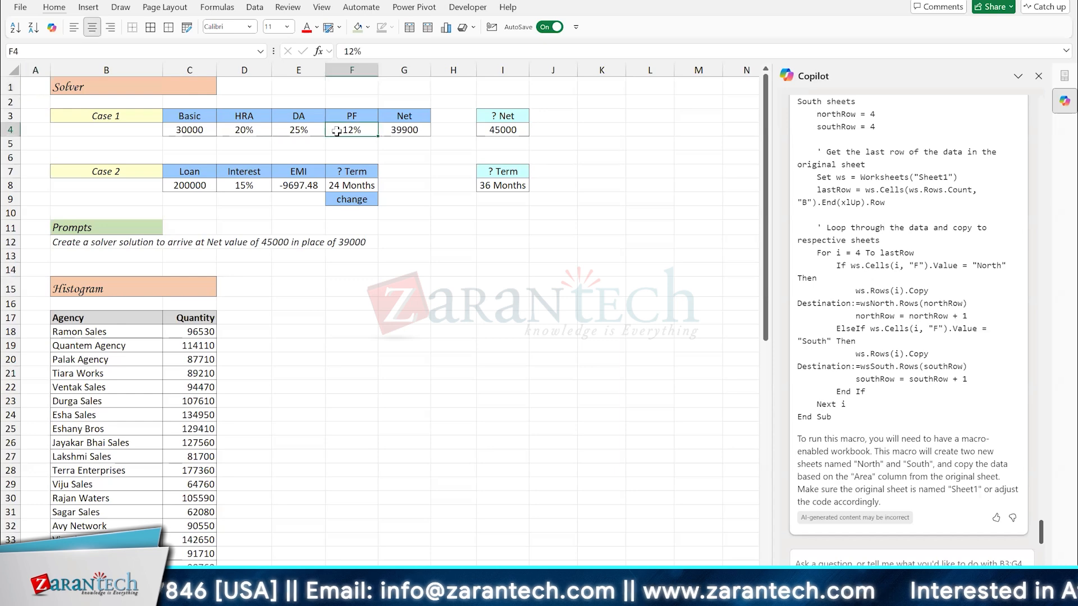
{"action": "left_click", "coordinate": [255, 6]}
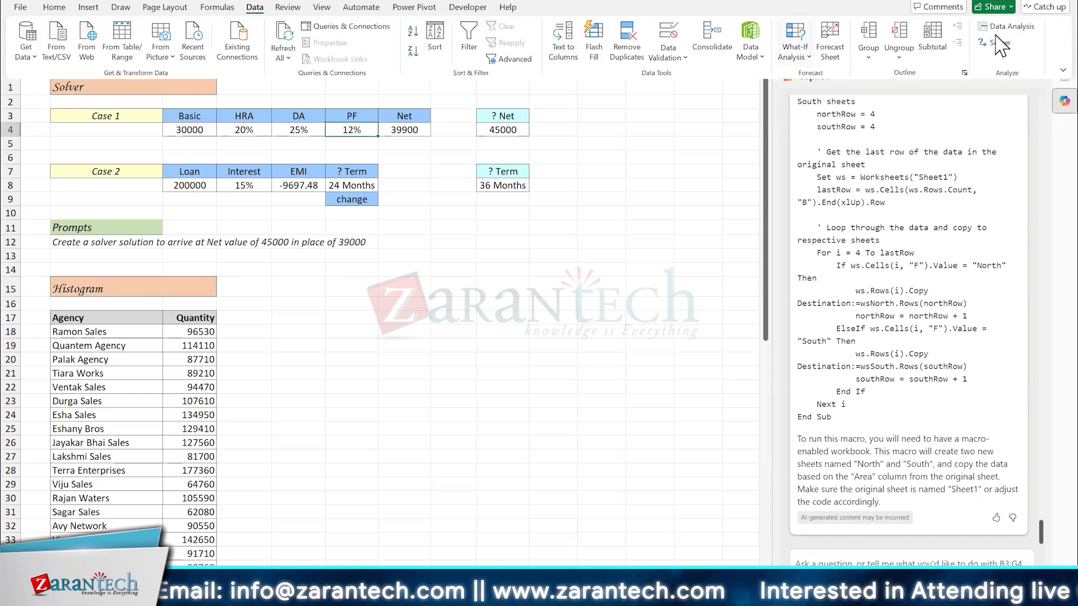
{"action": "left_click", "coordinate": [122, 357]}
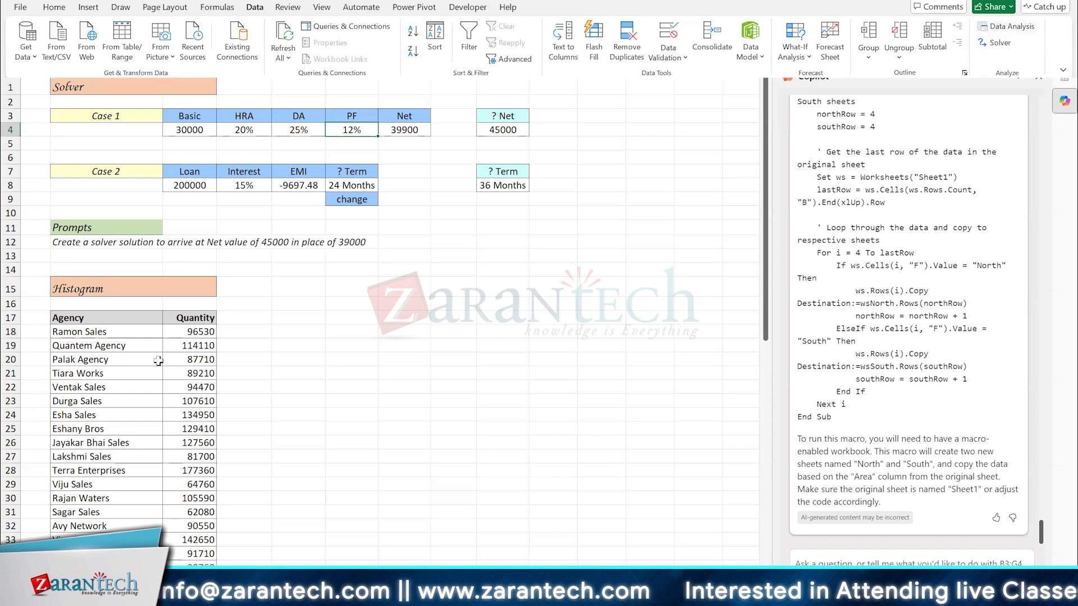
{"action": "left_click", "coordinate": [201, 346]}
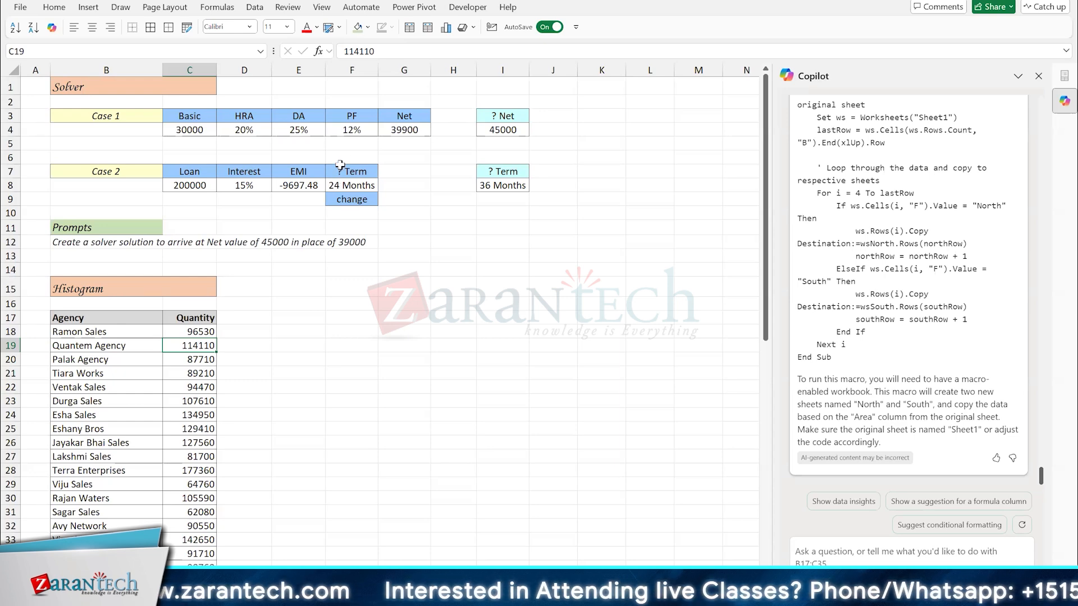
{"action": "left_click", "coordinate": [395, 129]}
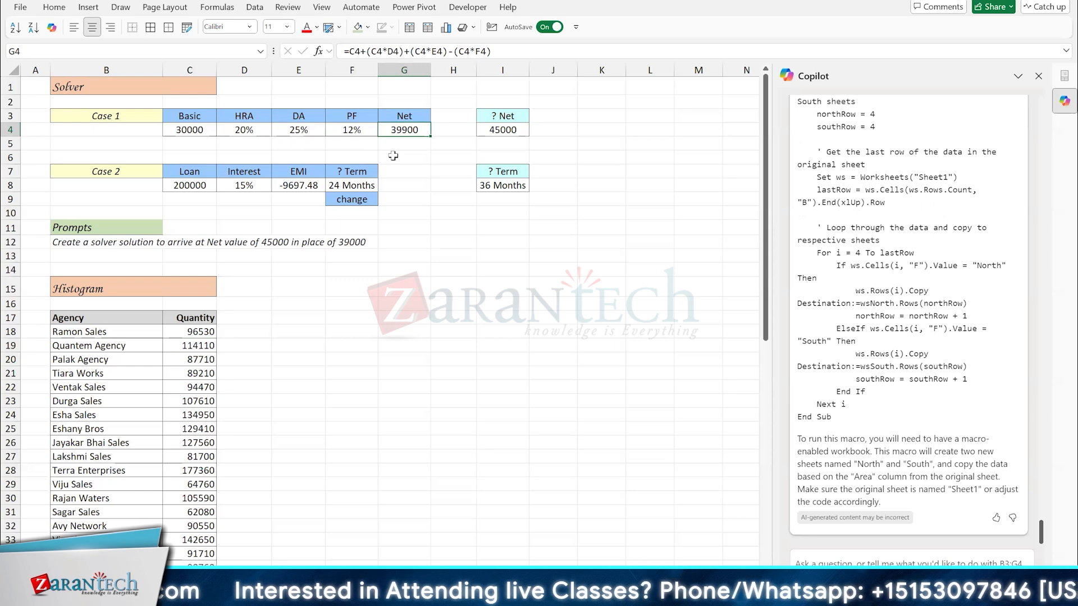
{"action": "left_click", "coordinate": [311, 131]}
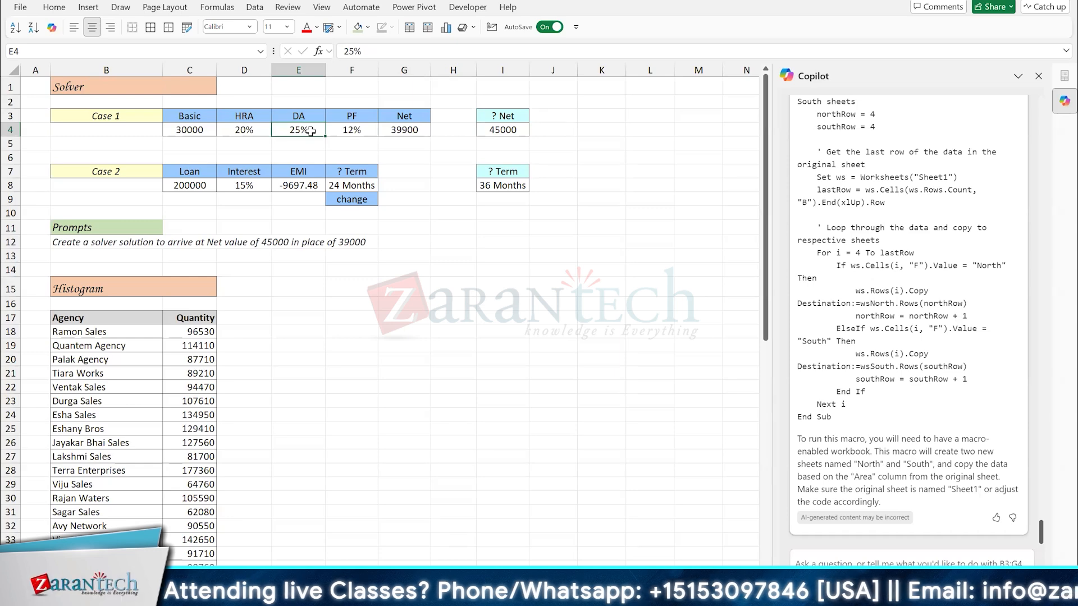
{"action": "left_click", "coordinate": [249, 130]}
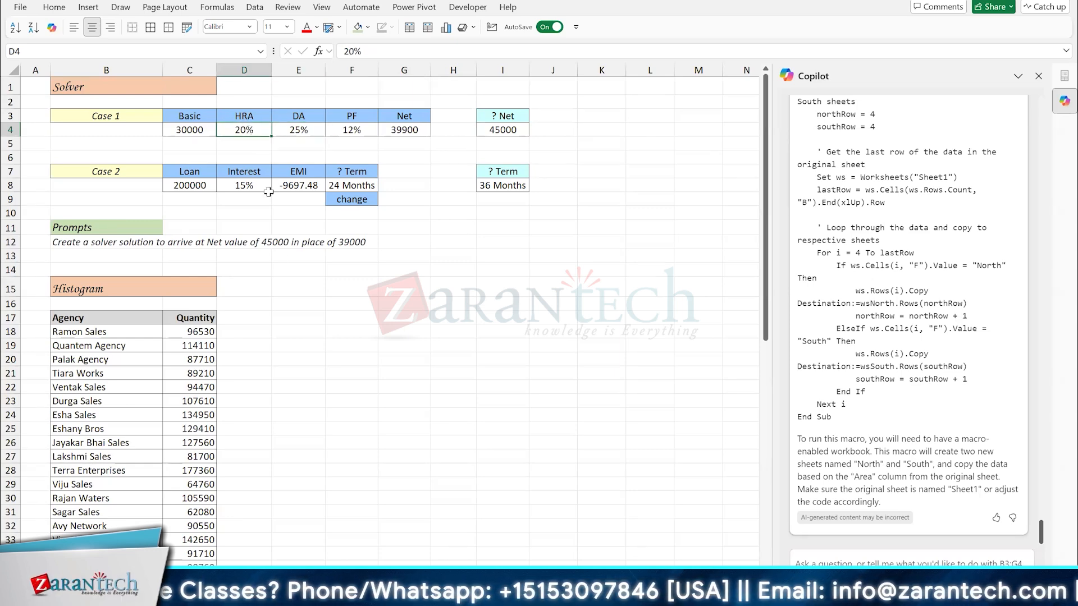
{"action": "left_click", "coordinate": [251, 8]}
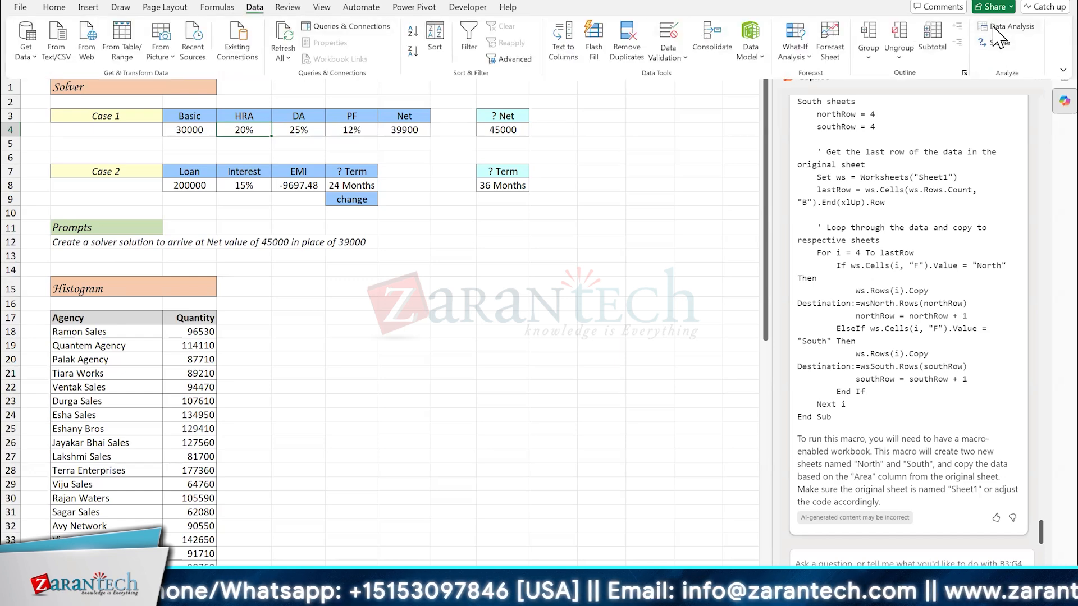
{"action": "left_click", "coordinate": [188, 345]}
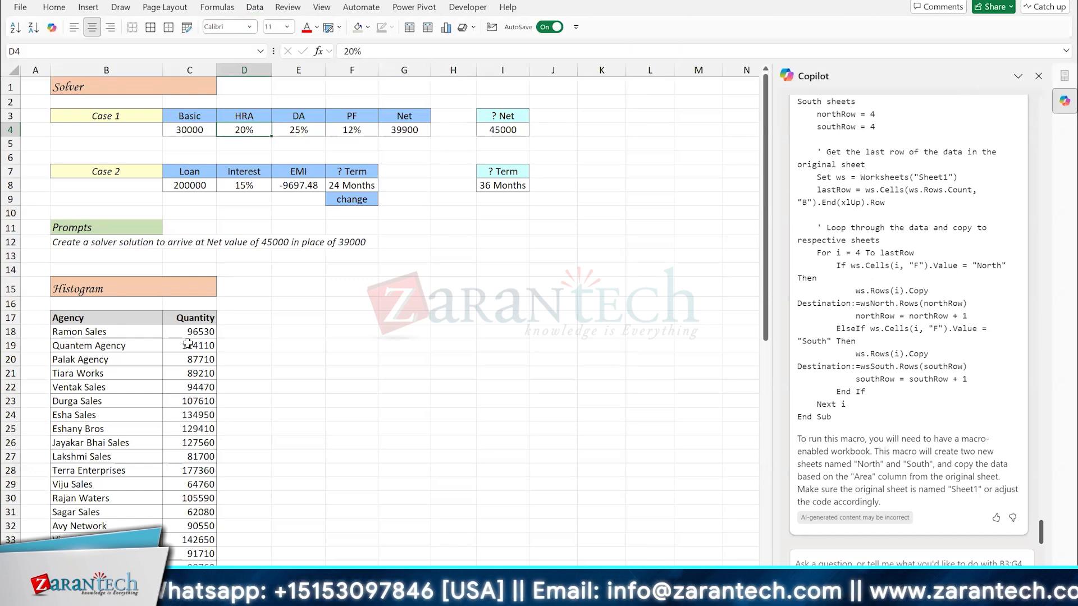
Step: Look over the Histogram quantities and the Goal Seek cases and loan schedule below, and return to the Solver section
{"action": "scroll", "coordinate": [190, 414], "scroll_direction": "down", "scroll_amount": 10}
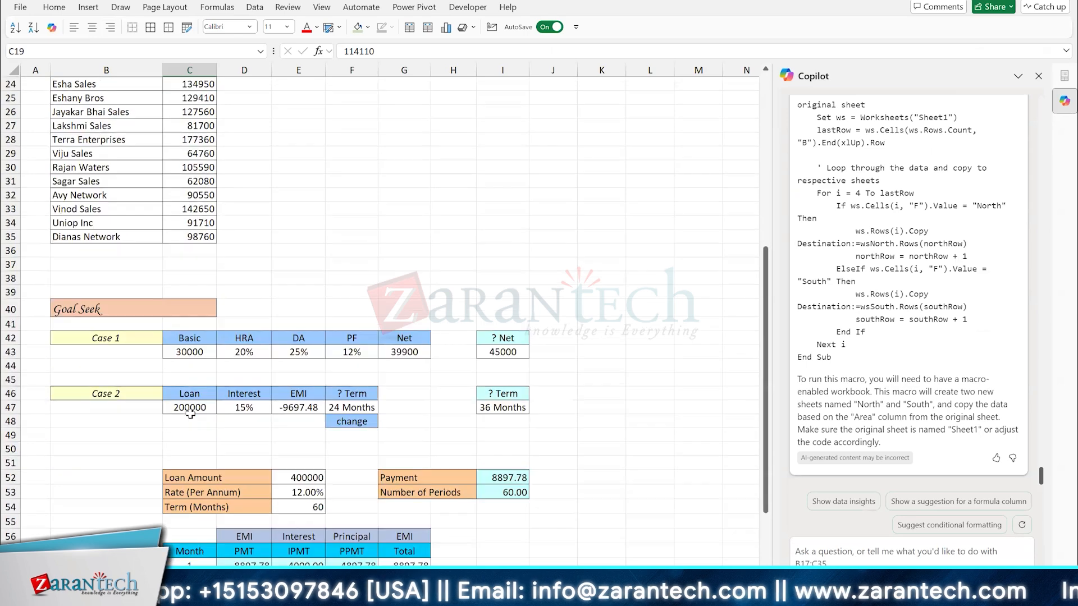
{"action": "scroll", "coordinate": [190, 414], "scroll_direction": "down", "scroll_amount": 2}
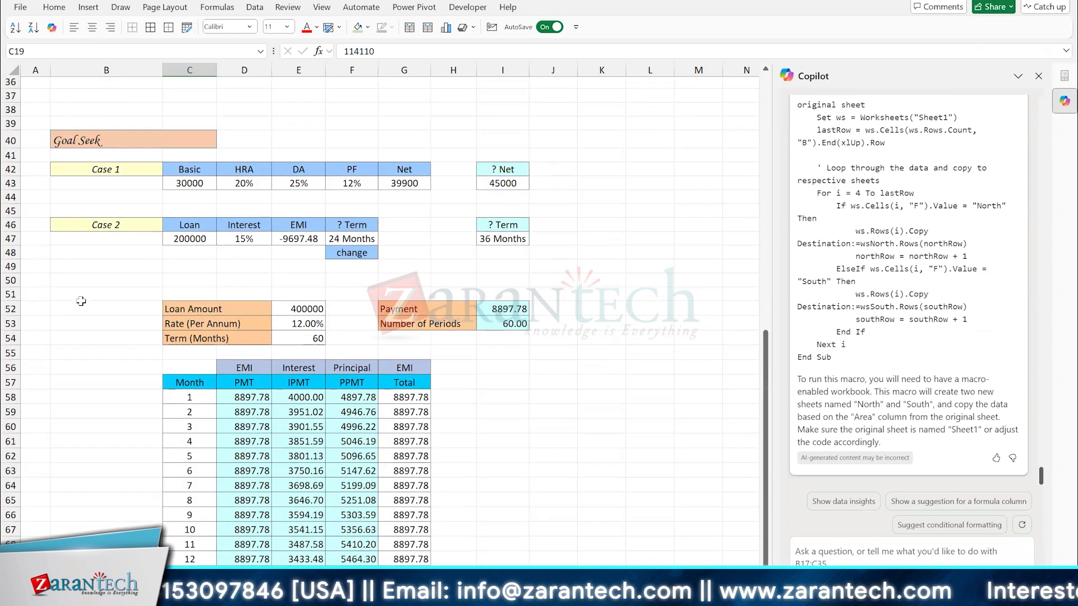
{"action": "scroll", "coordinate": [209, 263], "scroll_direction": "up", "scroll_amount": 1}
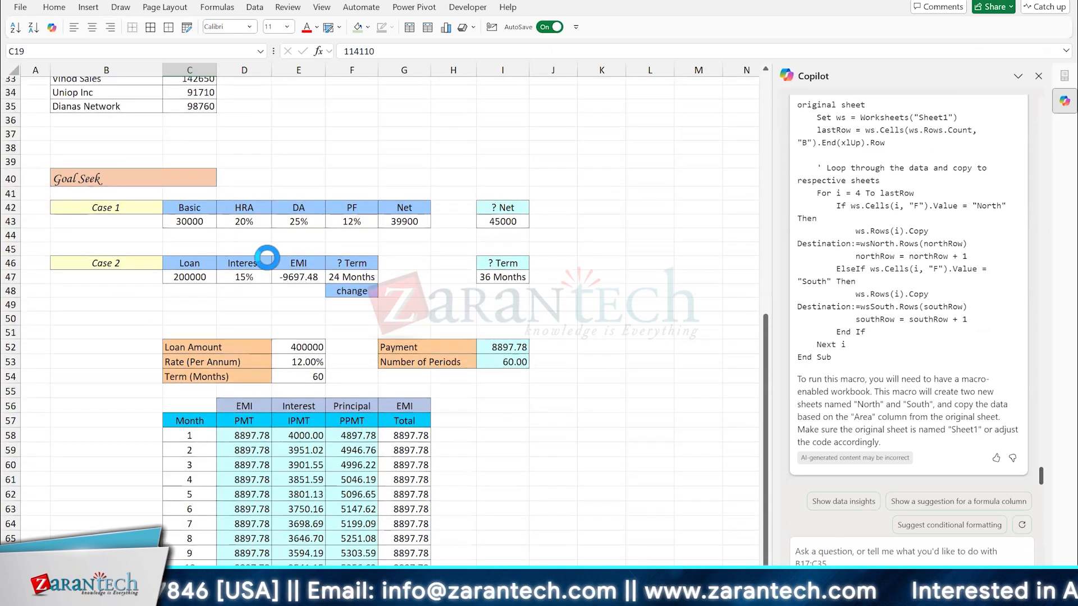
{"action": "scroll", "coordinate": [285, 280], "scroll_direction": "up", "scroll_amount": 10}
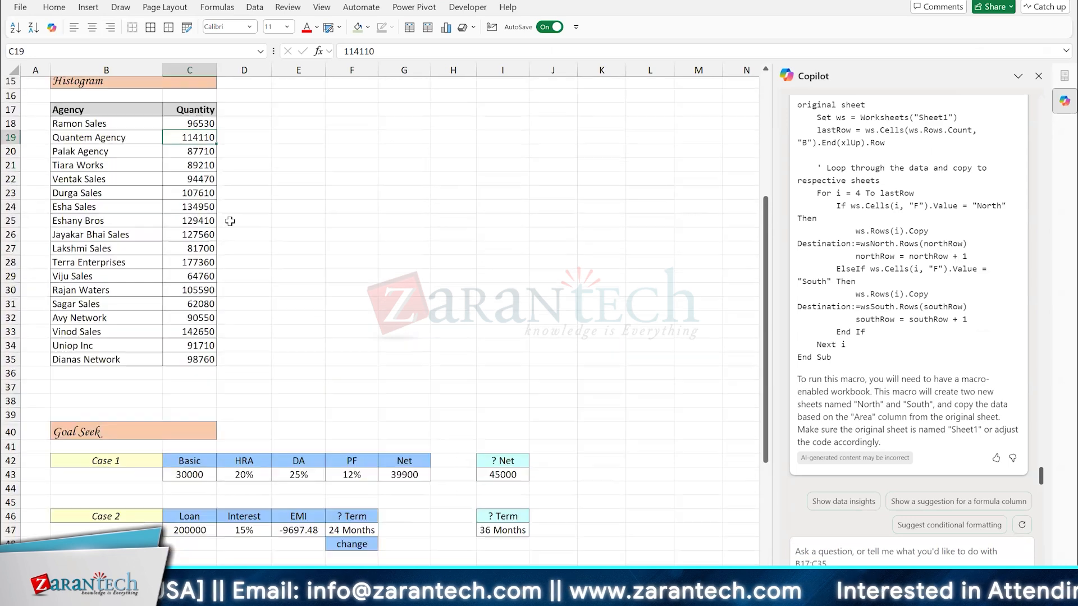
{"action": "scroll", "coordinate": [145, 302], "scroll_direction": "up", "scroll_amount": 1}
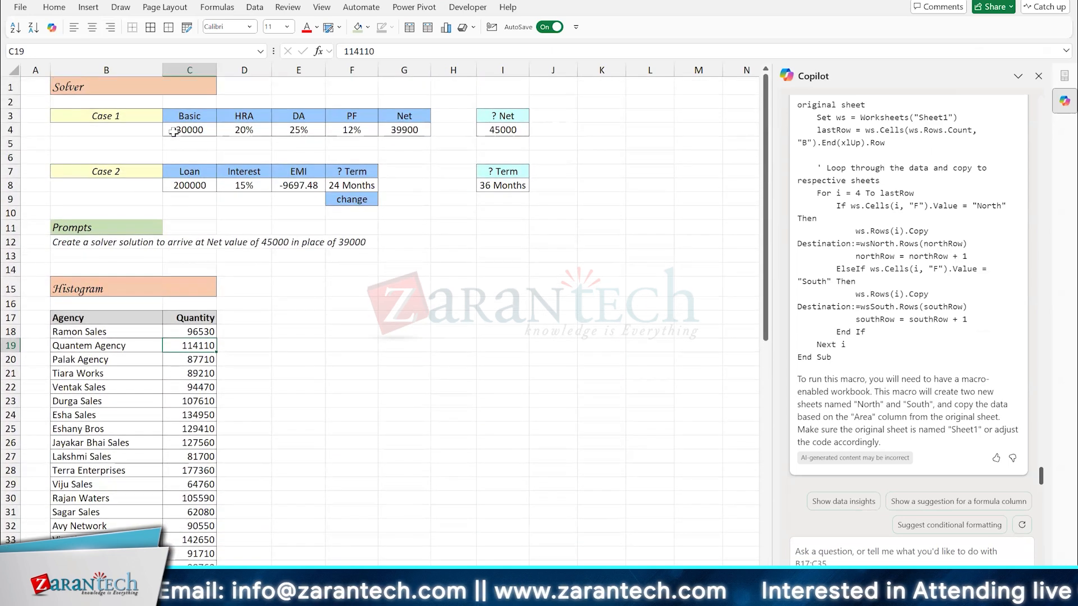
{"action": "left_click", "coordinate": [196, 387]}
{"action": "left_click", "coordinate": [189, 130]}
{"action": "left_click", "coordinate": [200, 432]}
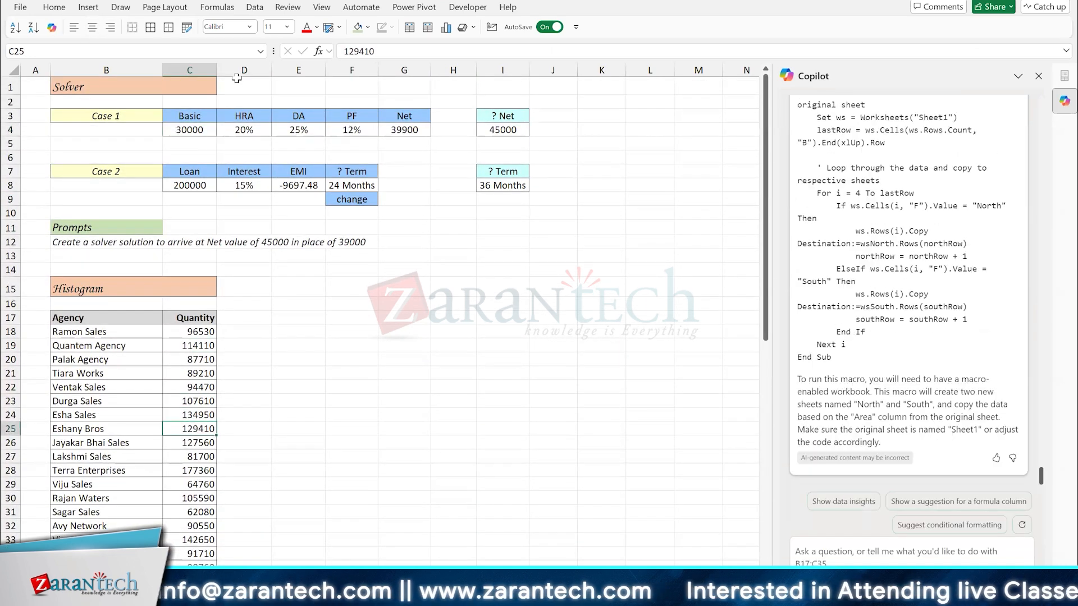
Step: View the Histogram tool's settings in Data Analysis, and close it without generating any output
{"action": "left_click", "coordinate": [255, 7]}
{"action": "left_click", "coordinate": [1008, 27]}
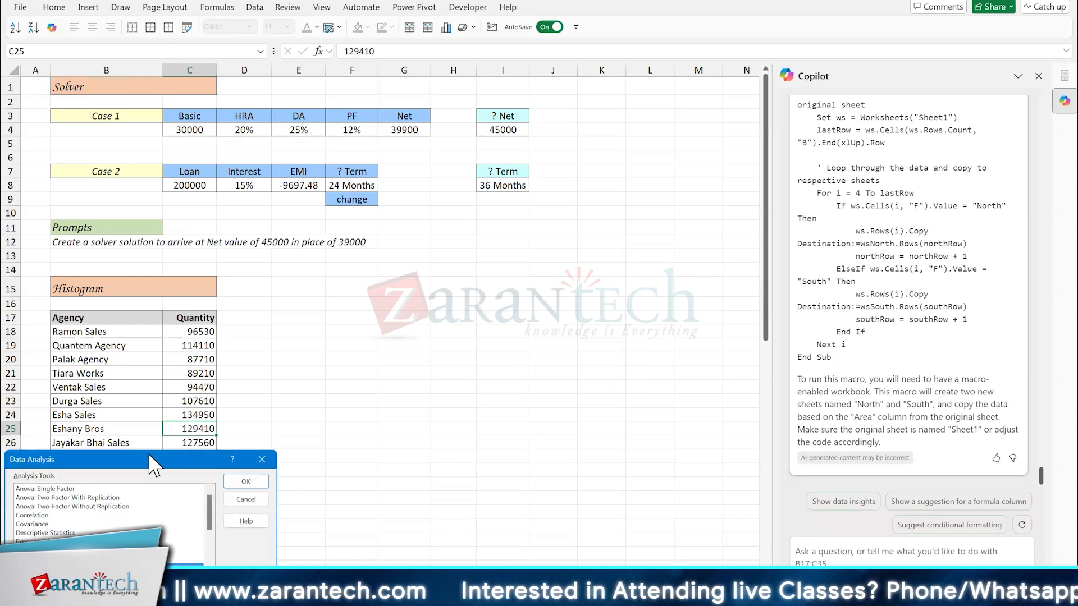
{"action": "left_click_drag", "start_coordinate": [152, 465], "coordinate": [477, 147]}
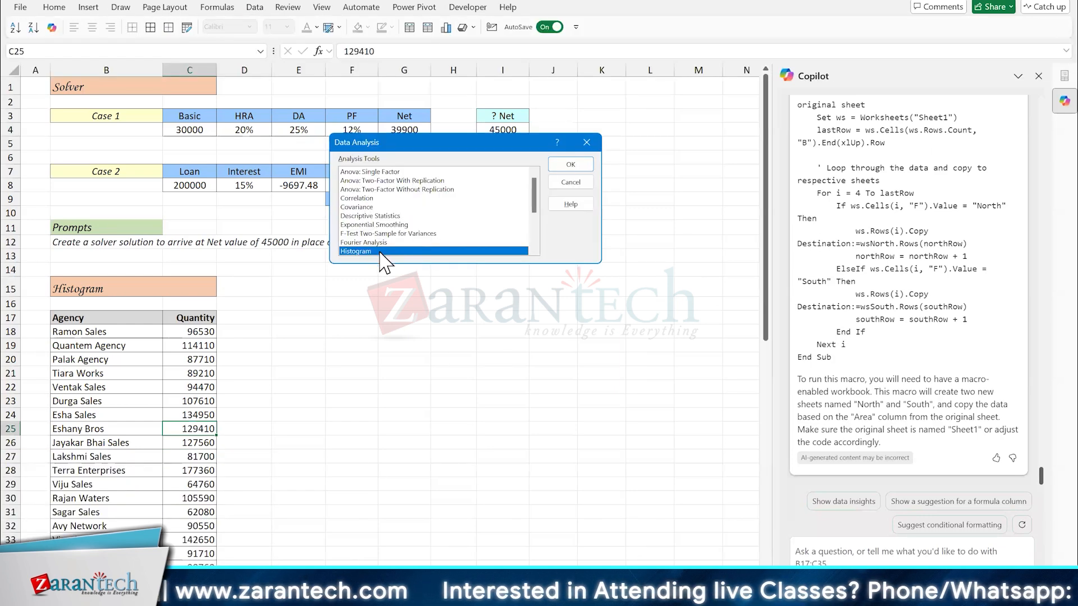
{"action": "left_click", "coordinate": [559, 170]}
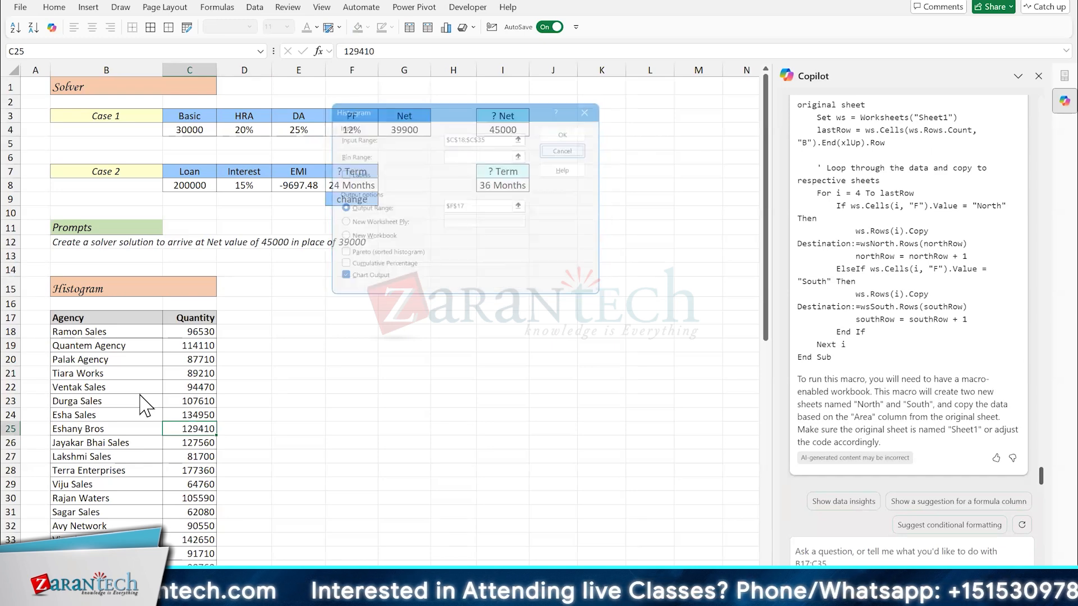
{"action": "left_click", "coordinate": [582, 183]}
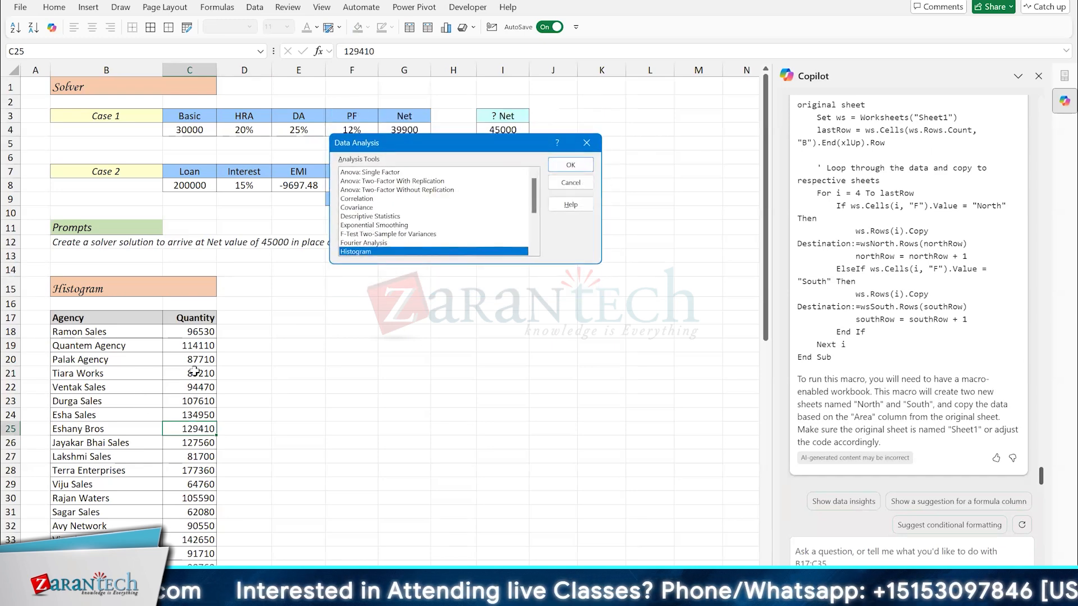
{"action": "key", "text": "Escape"}
Step: Insert a Histogram chart based on the agency Quantity data in the Histogram section
{"action": "left_click", "coordinate": [194, 371]}
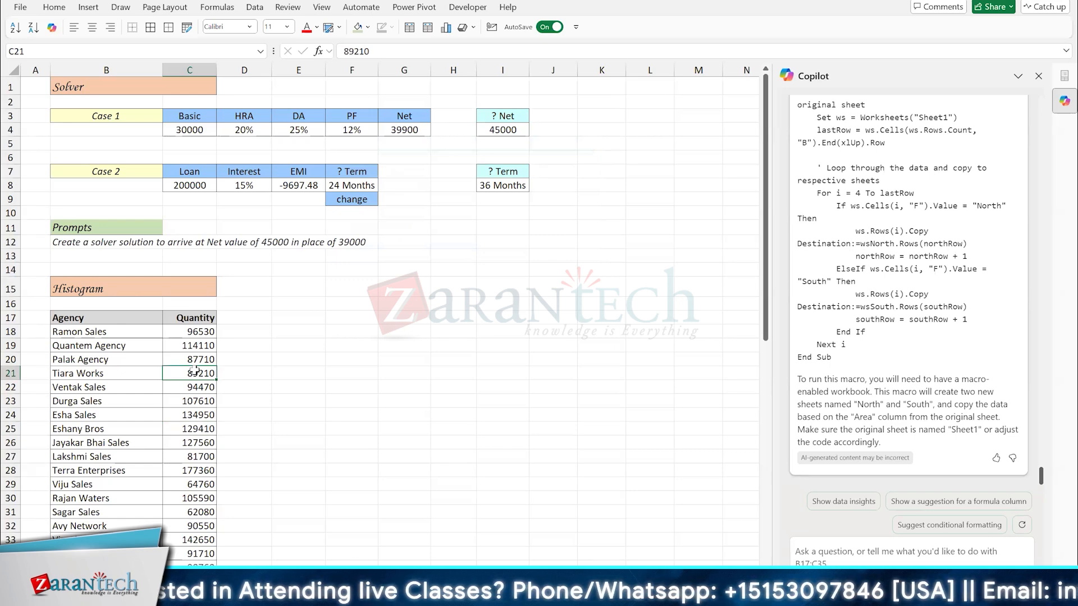
{"action": "left_click", "coordinate": [446, 27]}
{"action": "left_click", "coordinate": [479, 61]}
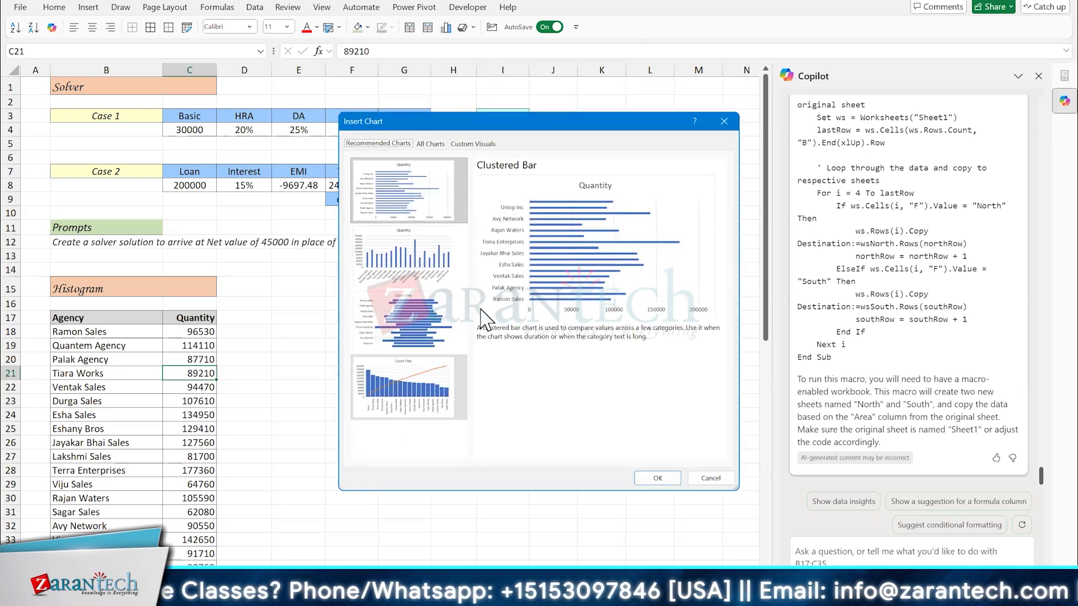
{"action": "left_click", "coordinate": [431, 145]}
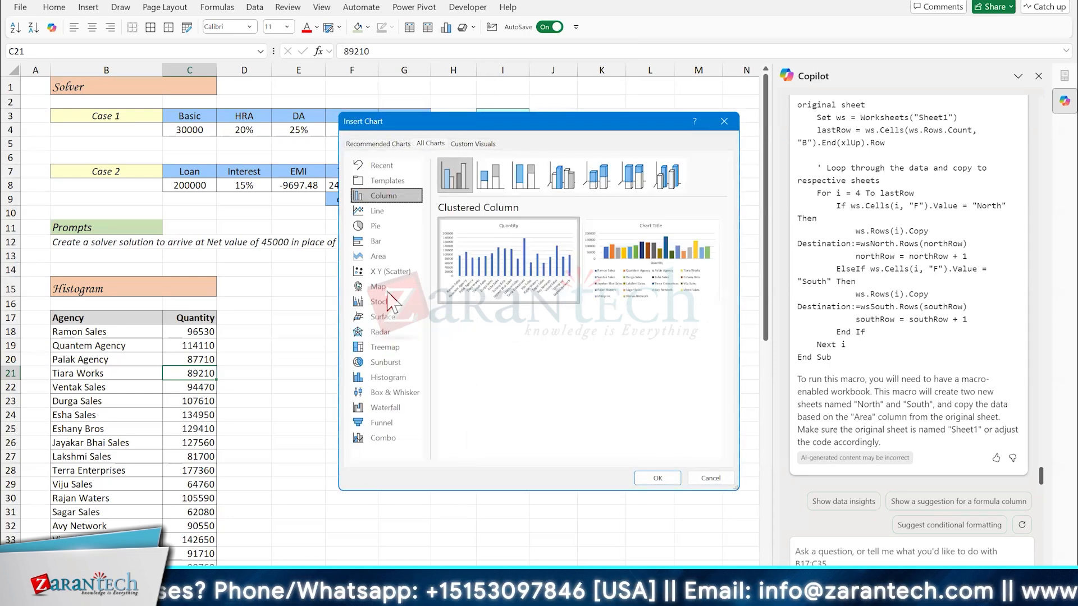
{"action": "left_click", "coordinate": [393, 378]}
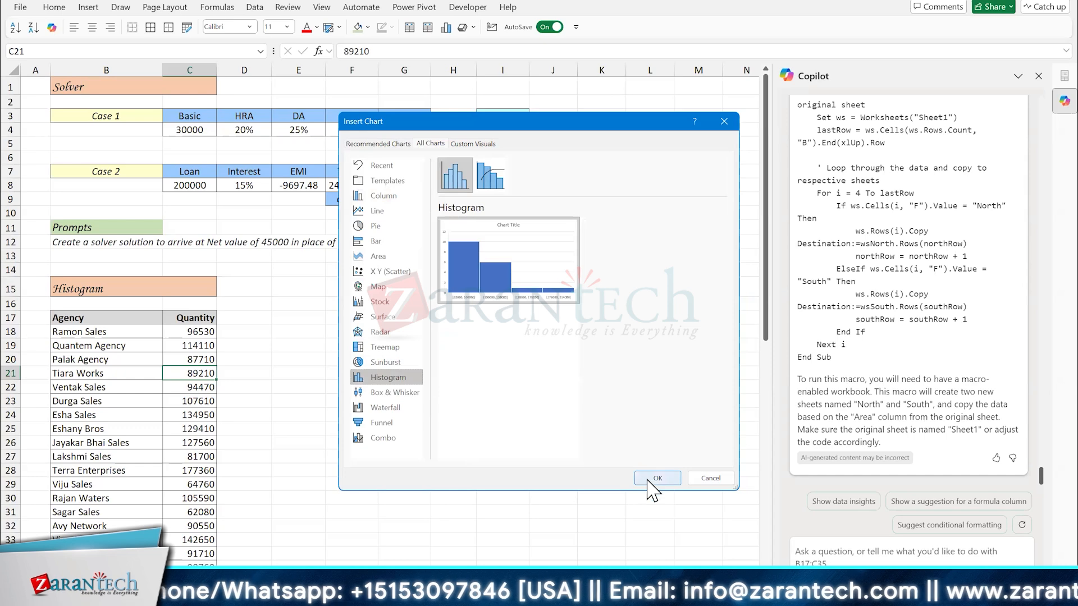
{"action": "left_click", "coordinate": [651, 479]}
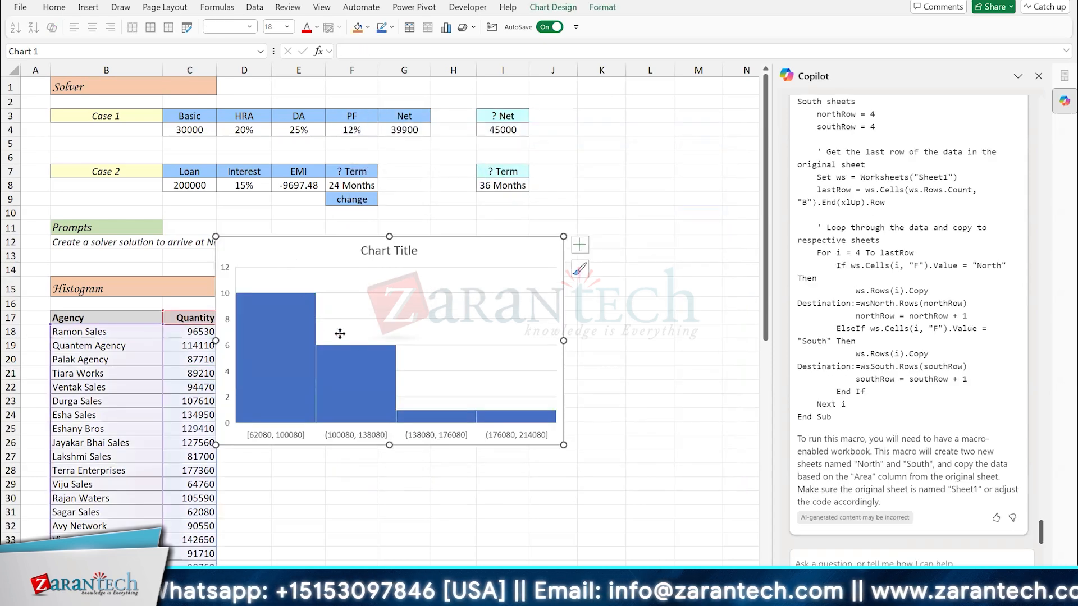
Step: Move the histogram chart beside the agency table and enlarge it to reach about column M and row 35
{"action": "left_click_drag", "start_coordinate": [327, 313], "coordinate": [360, 367]}
{"action": "left_click", "coordinate": [663, 253]}
{"action": "scroll", "coordinate": [596, 329], "scroll_direction": "down", "scroll_amount": 3}
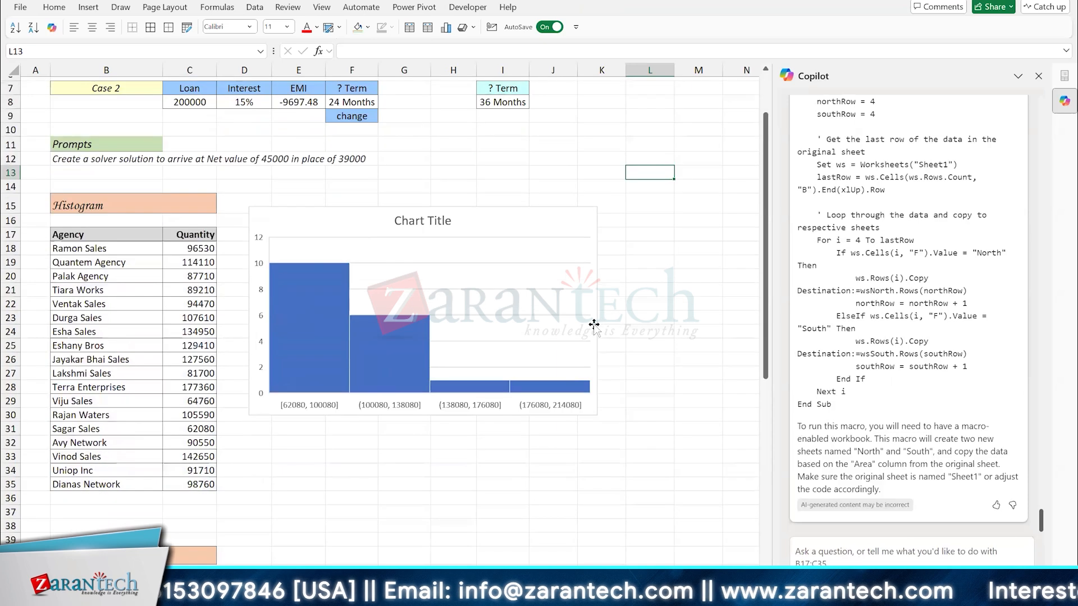
{"action": "scroll", "coordinate": [597, 336], "scroll_direction": "down", "scroll_amount": 2}
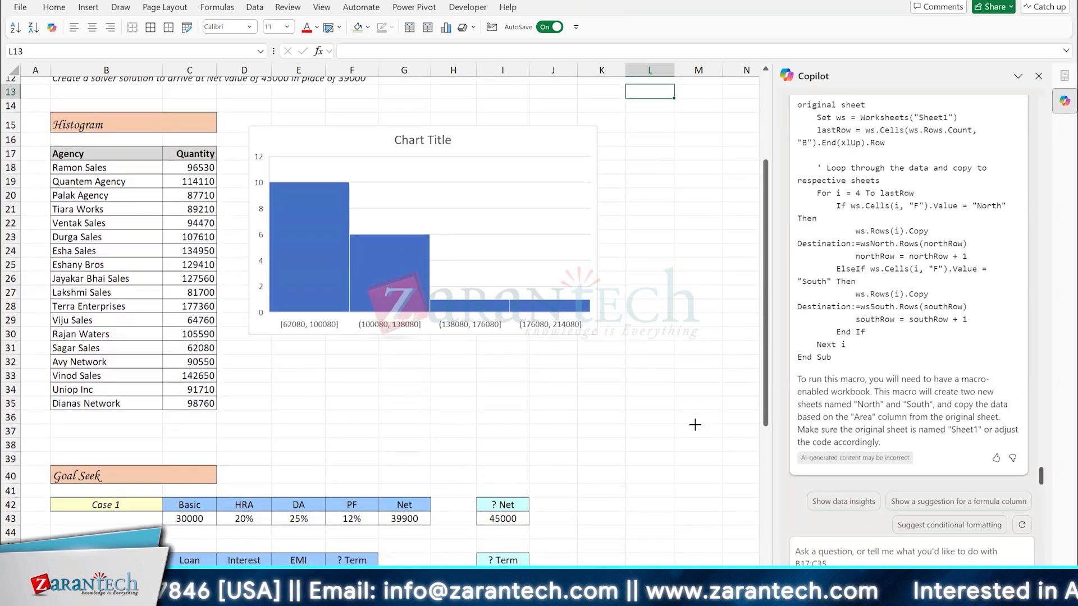
{"action": "left_click", "coordinate": [520, 328]}
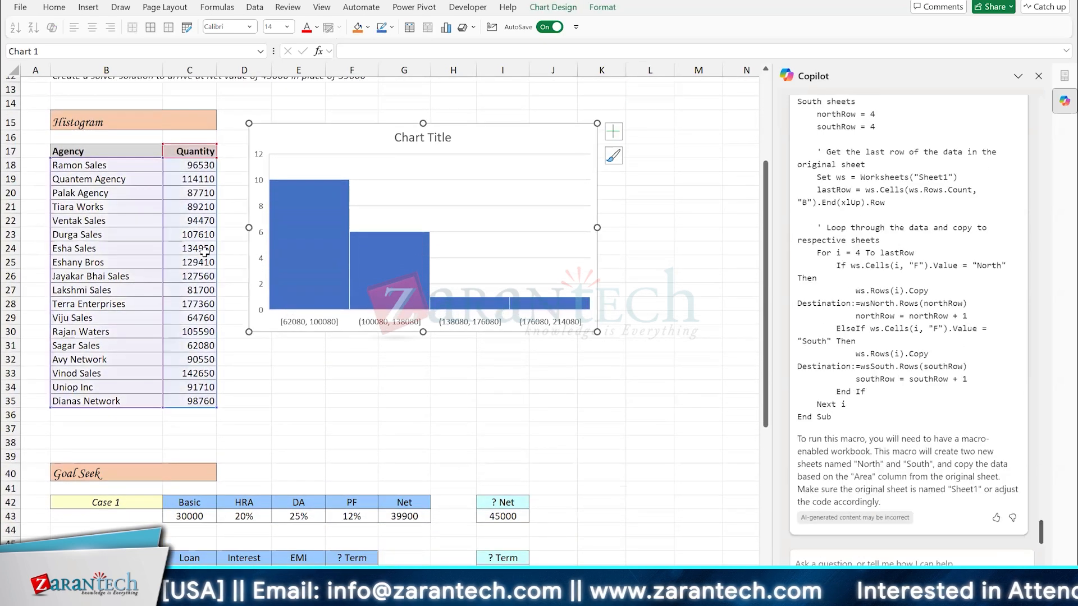
{"action": "left_click_drag", "start_coordinate": [597, 332], "coordinate": [693, 407]}
{"action": "left_click", "coordinate": [149, 231]}
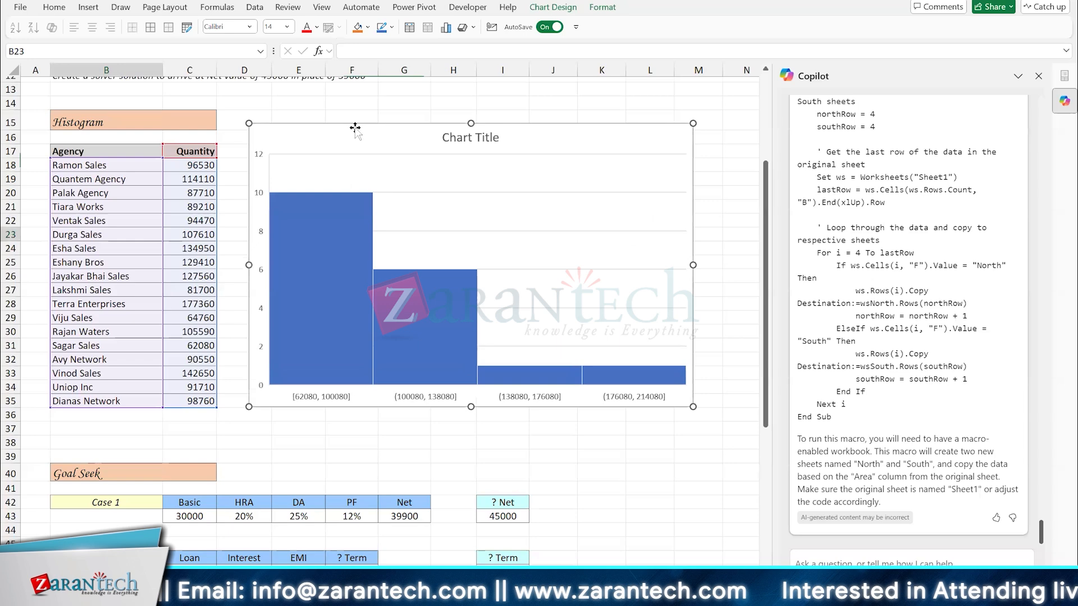
Step: Add data labels to the bars of the histogram chart
{"action": "left_click", "coordinate": [687, 146]}
{"action": "left_click", "coordinate": [709, 132]}
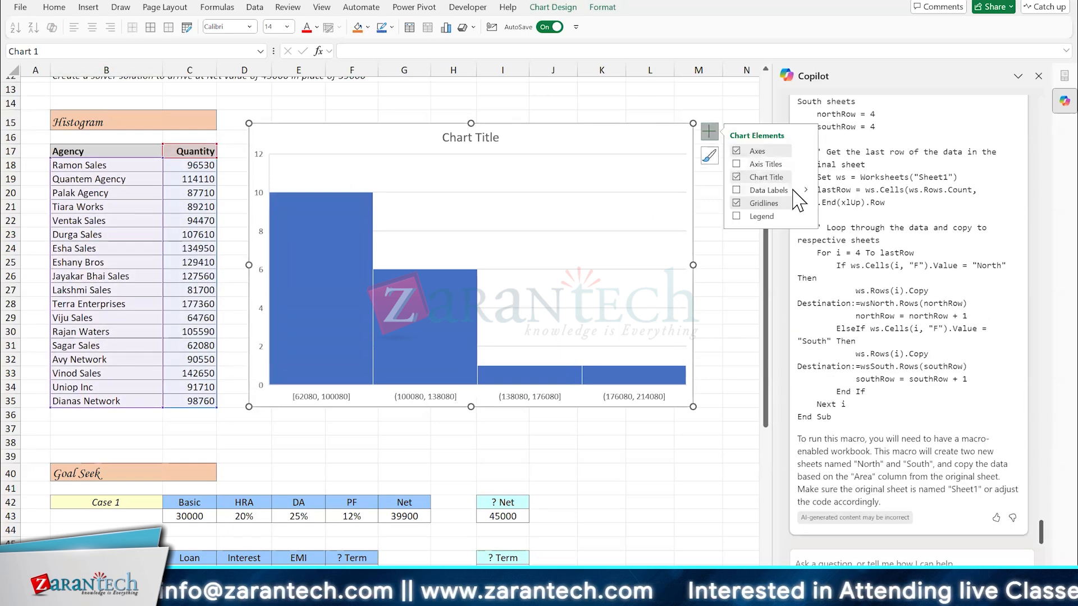
{"action": "left_click", "coordinate": [737, 190]}
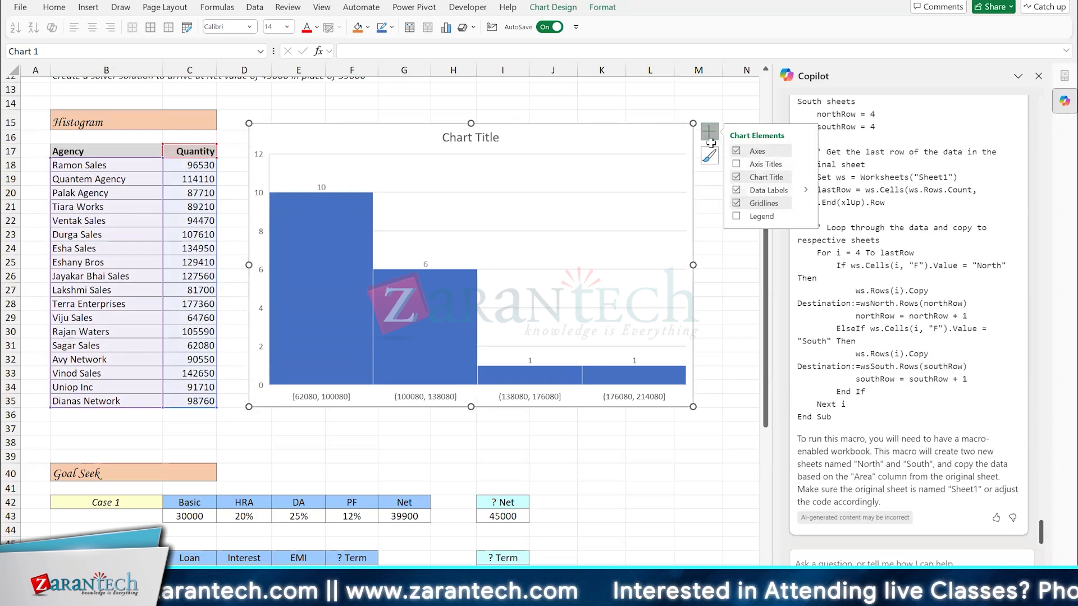
{"action": "left_click", "coordinate": [710, 137]}
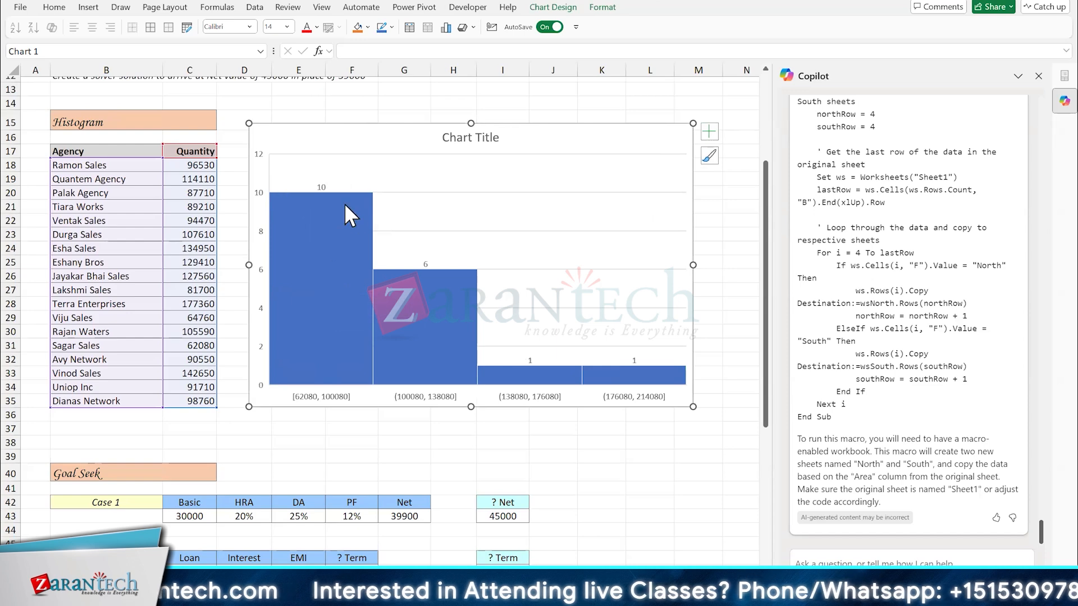
Step: Try the horizontal axis bins as Number of bins 4 and By Category, and restore them to Automatic
{"action": "right_click", "coordinate": [353, 399]}
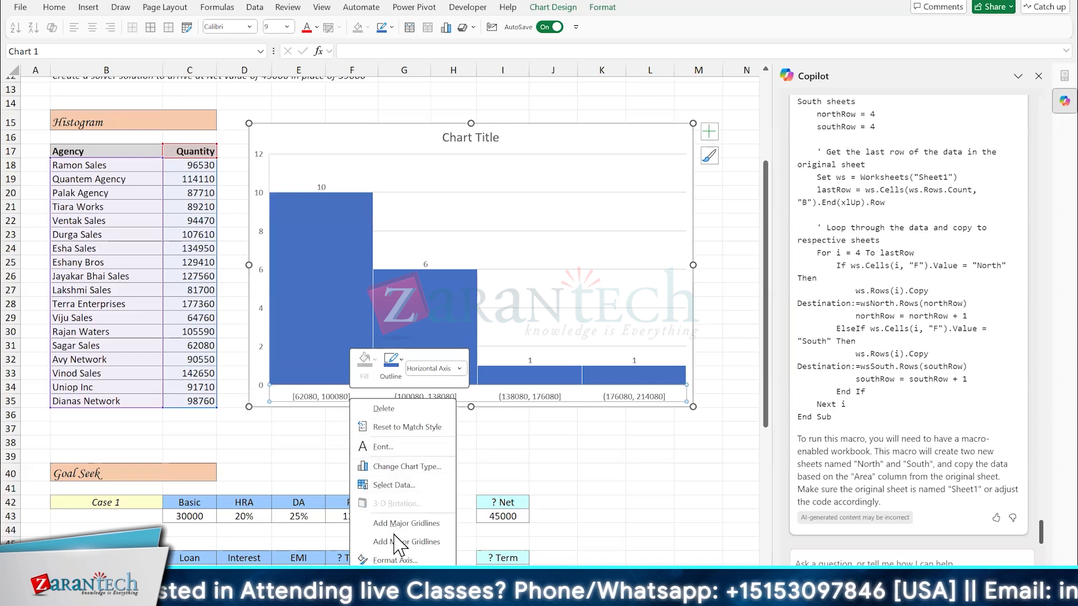
{"action": "left_click", "coordinate": [395, 560]}
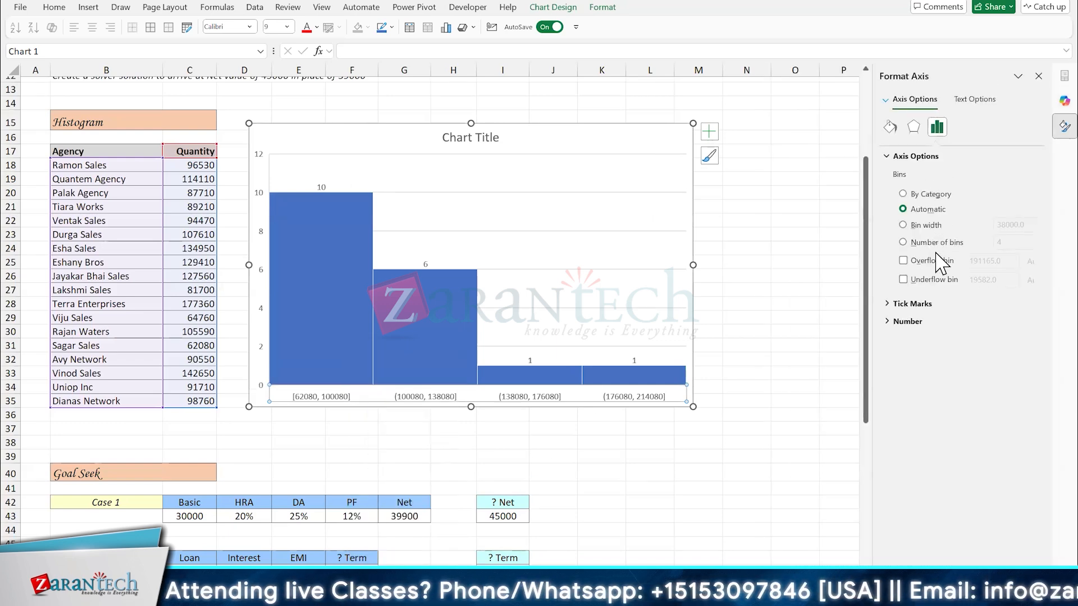
{"action": "left_click", "coordinate": [929, 244]}
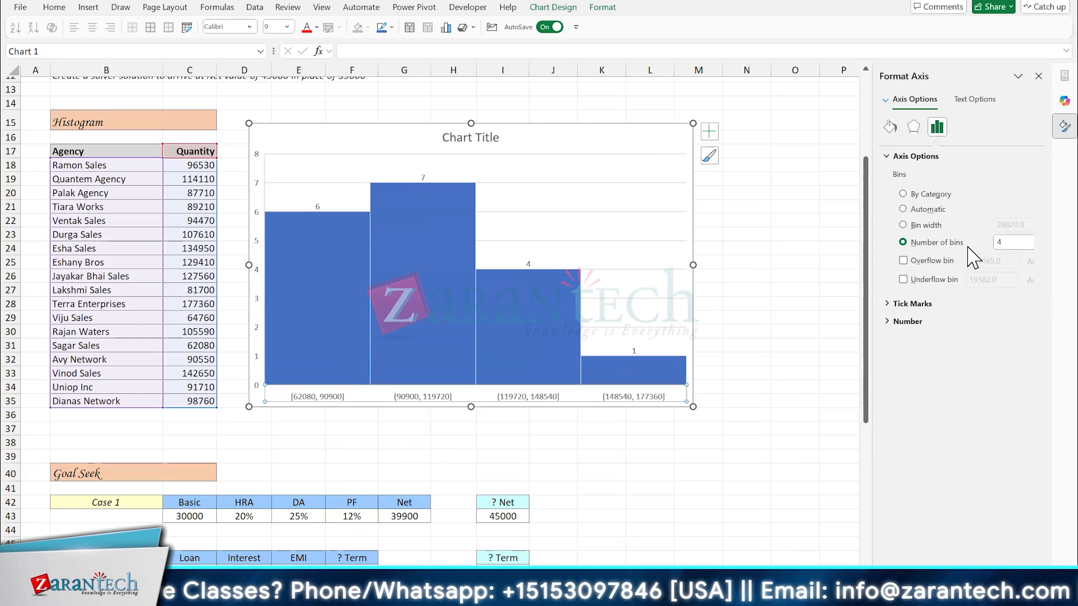
{"action": "left_click", "coordinate": [903, 194]}
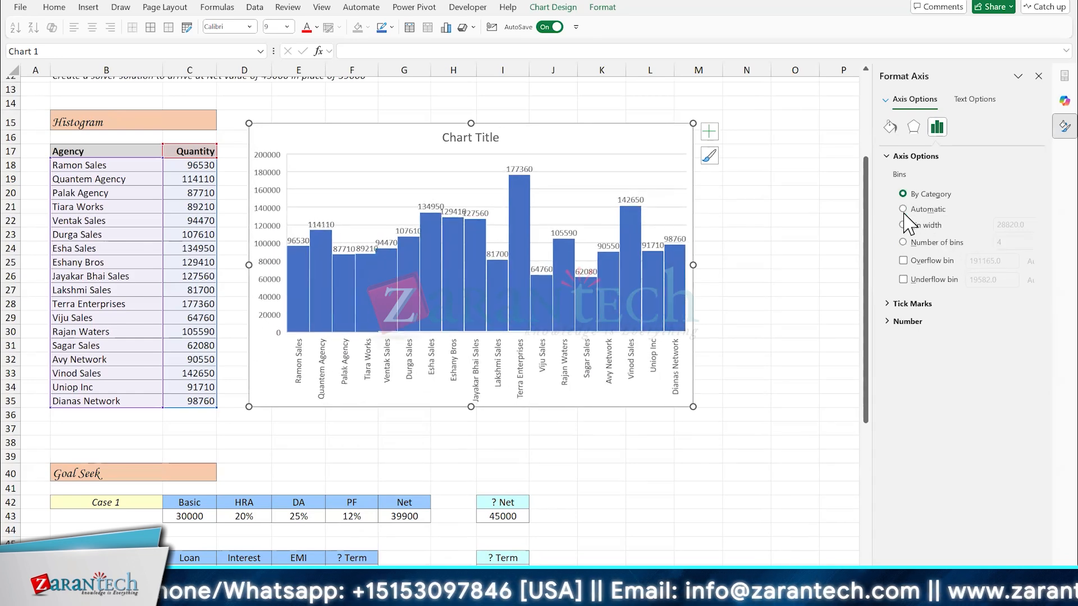
{"action": "left_click", "coordinate": [903, 209]}
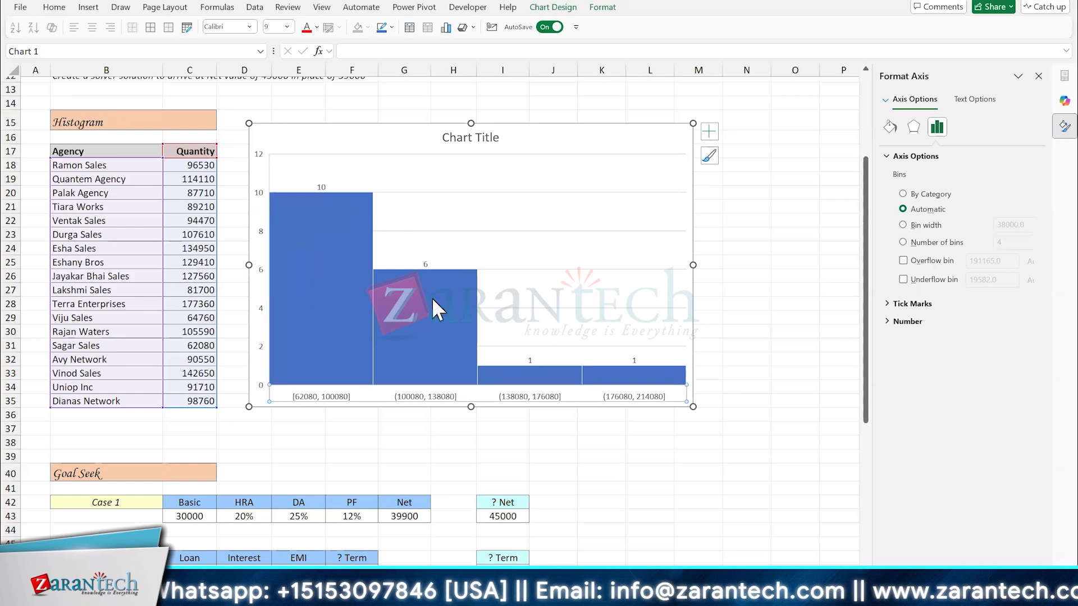
{"action": "left_click", "coordinate": [185, 235]}
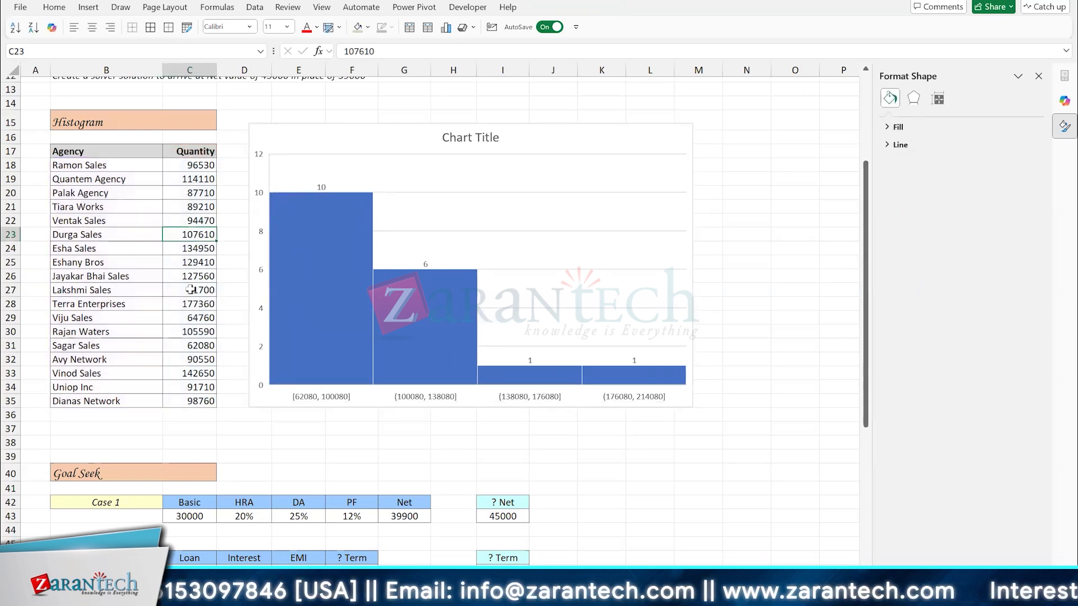